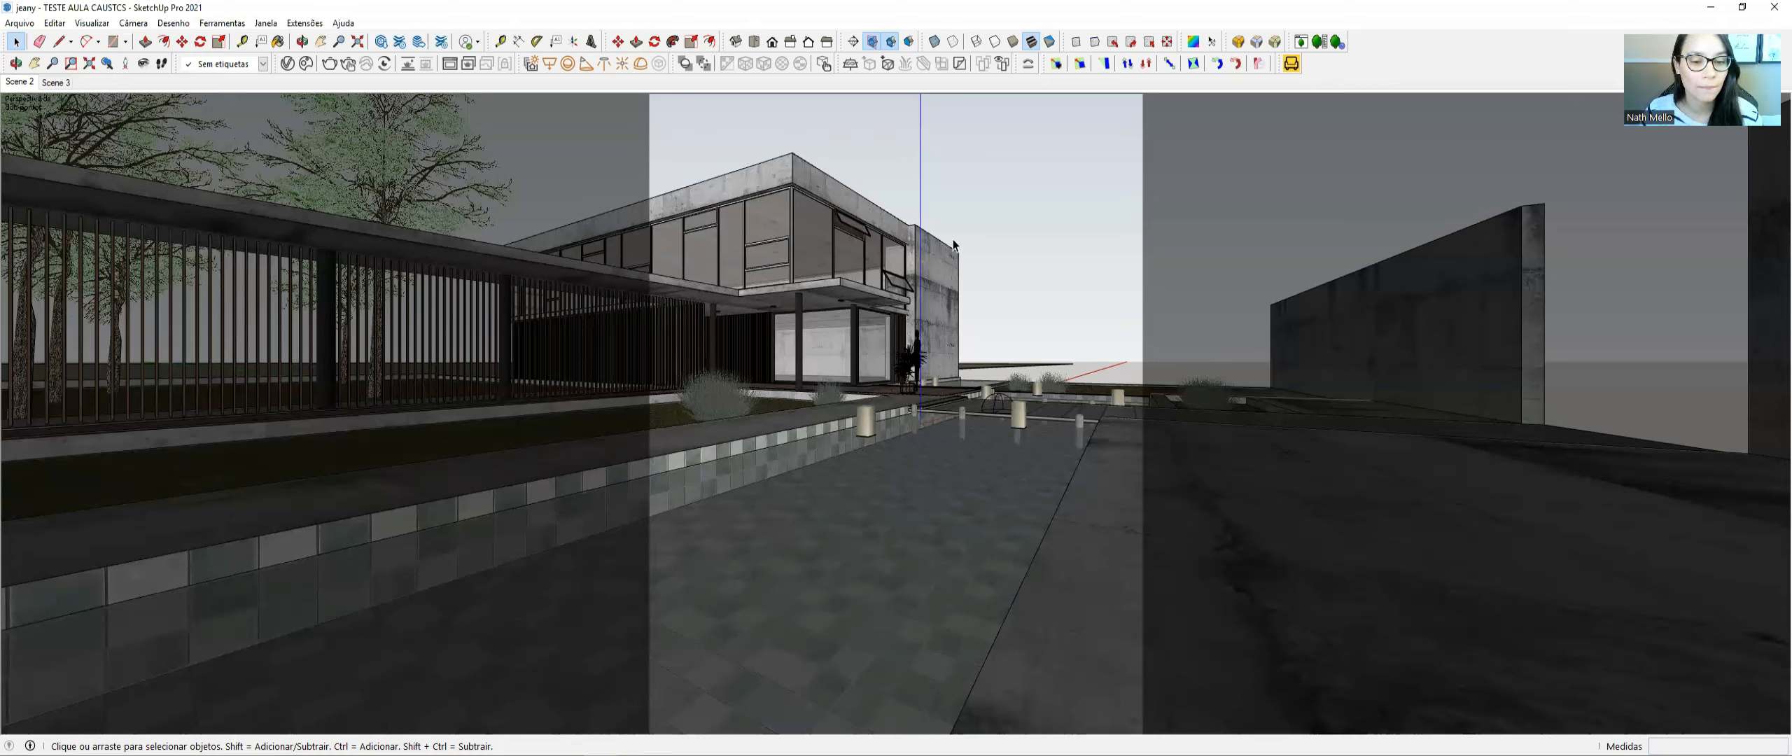
- Open the material controls and show the Cores swatch collection for picking materials
key("b")
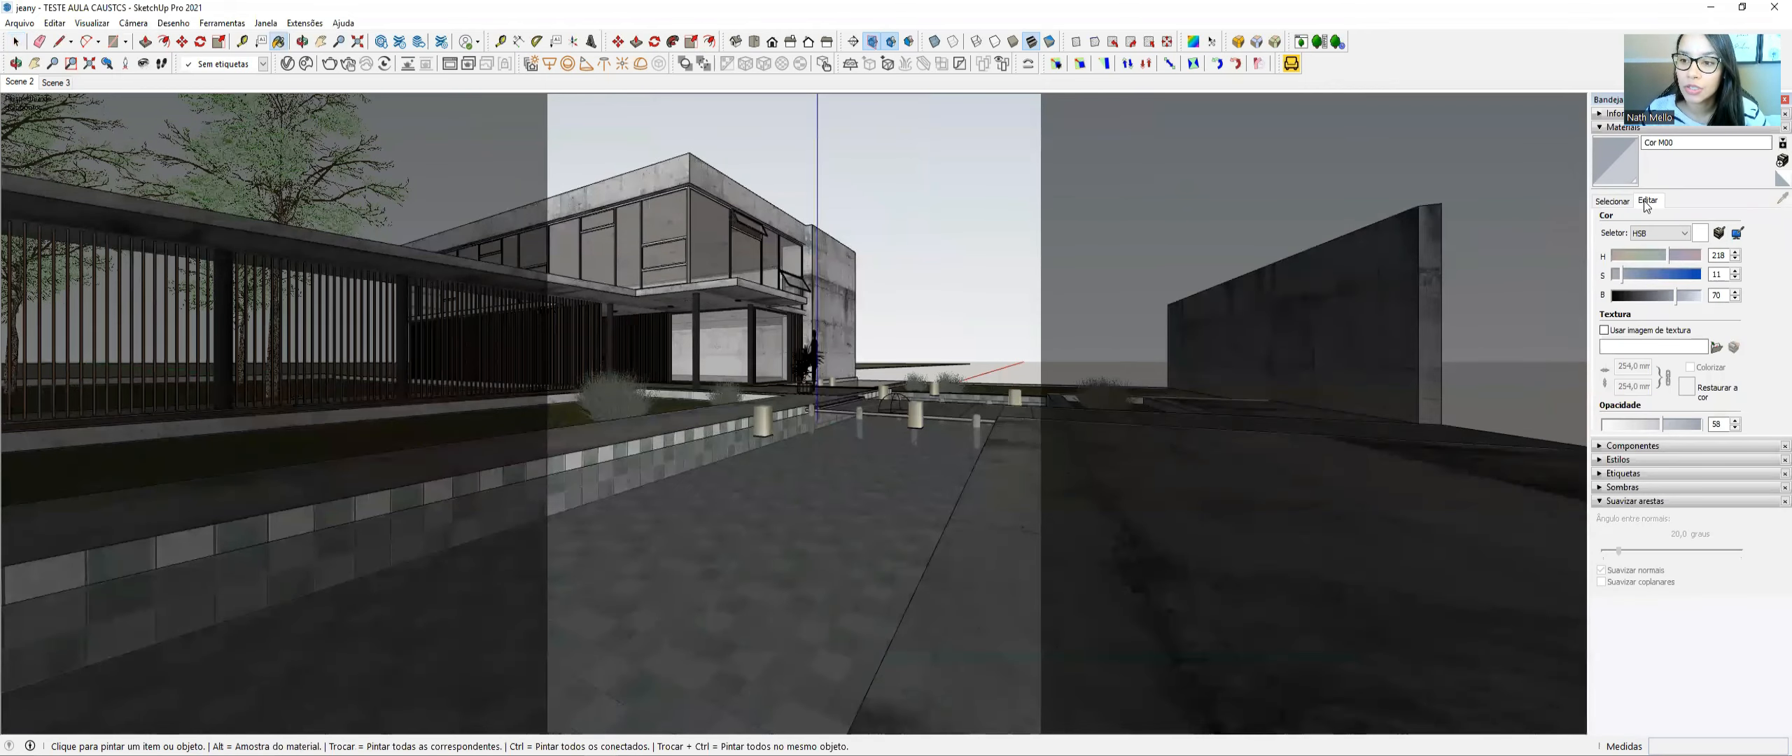
key("space")
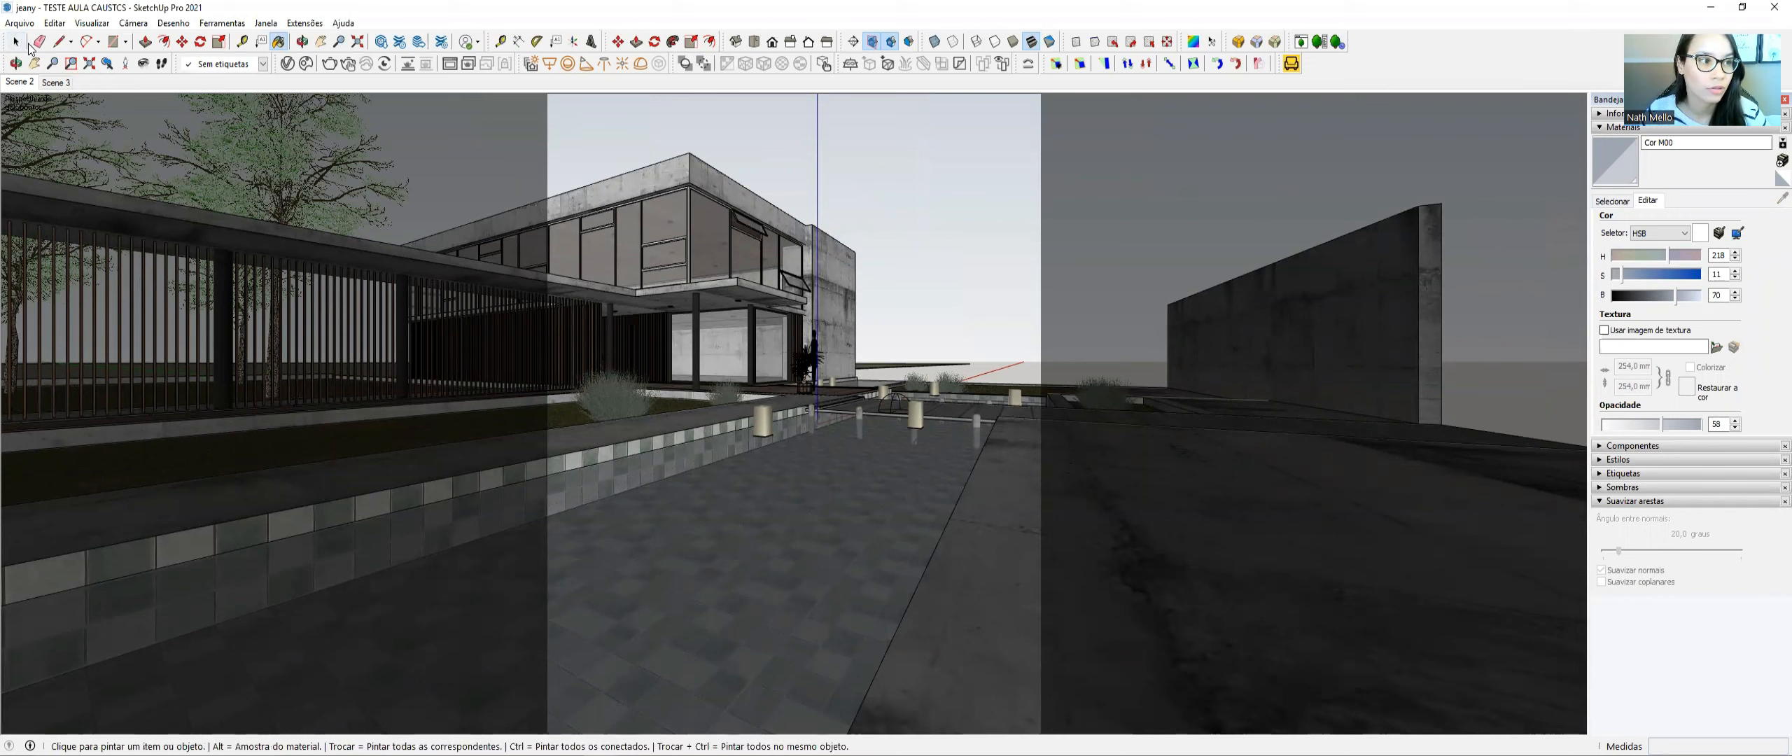
left_click(896, 402)
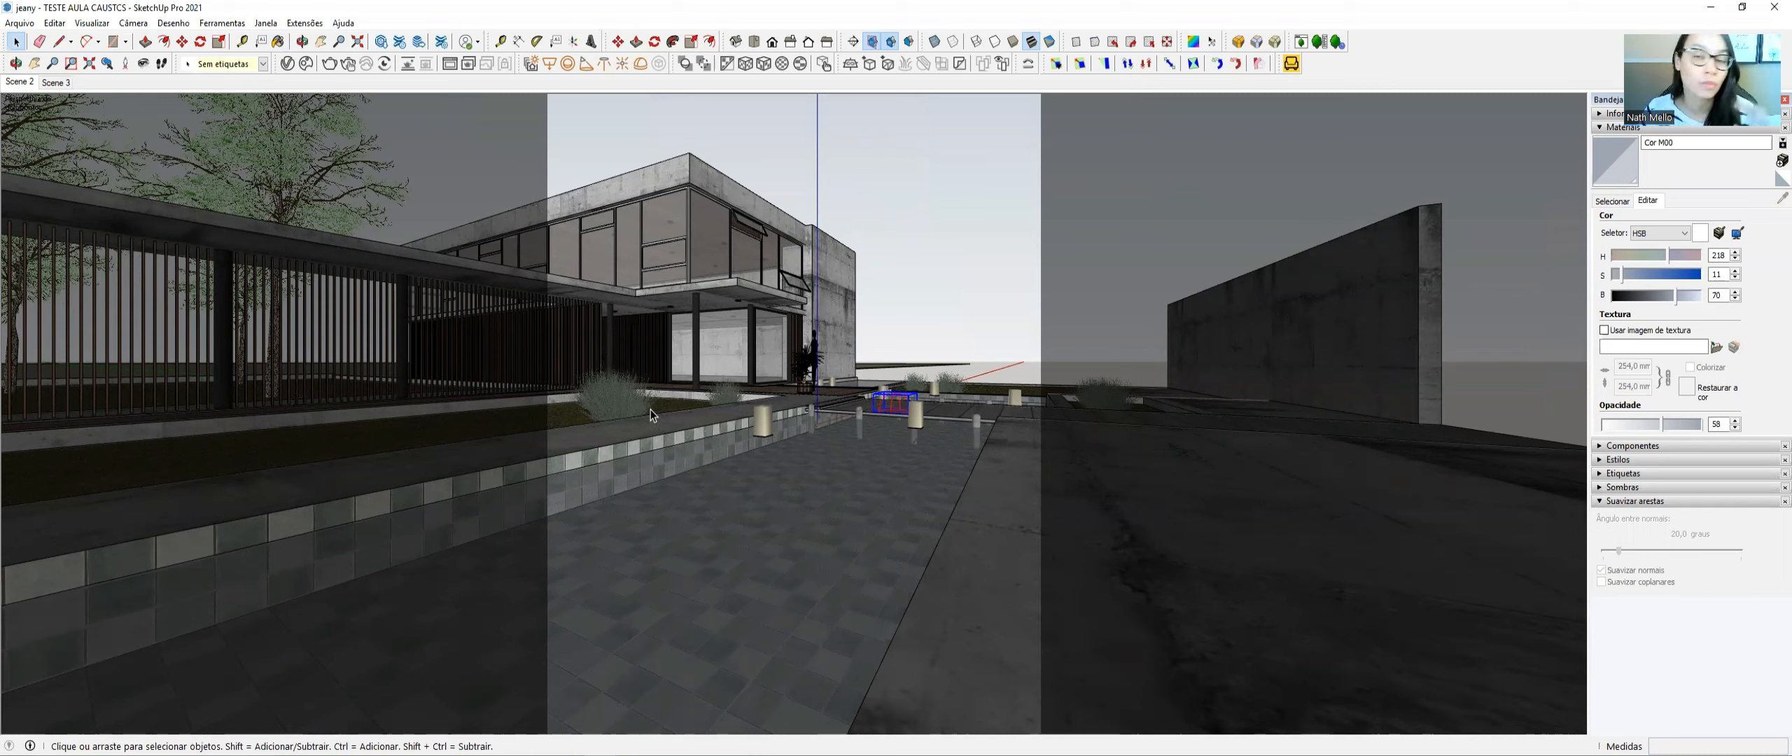
left_click(1612, 201)
key("b")
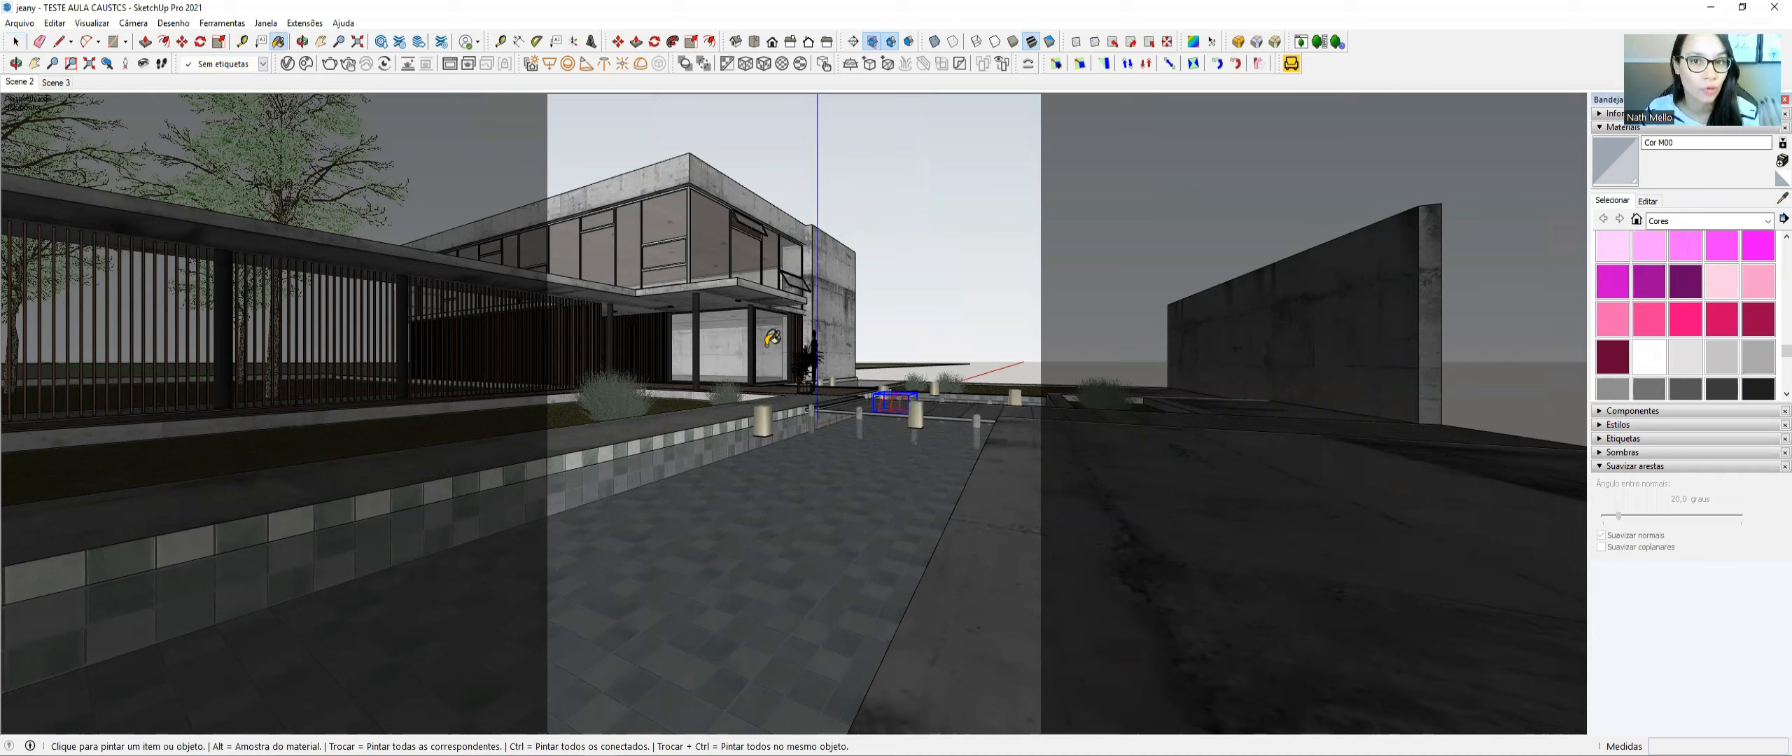
key("space")
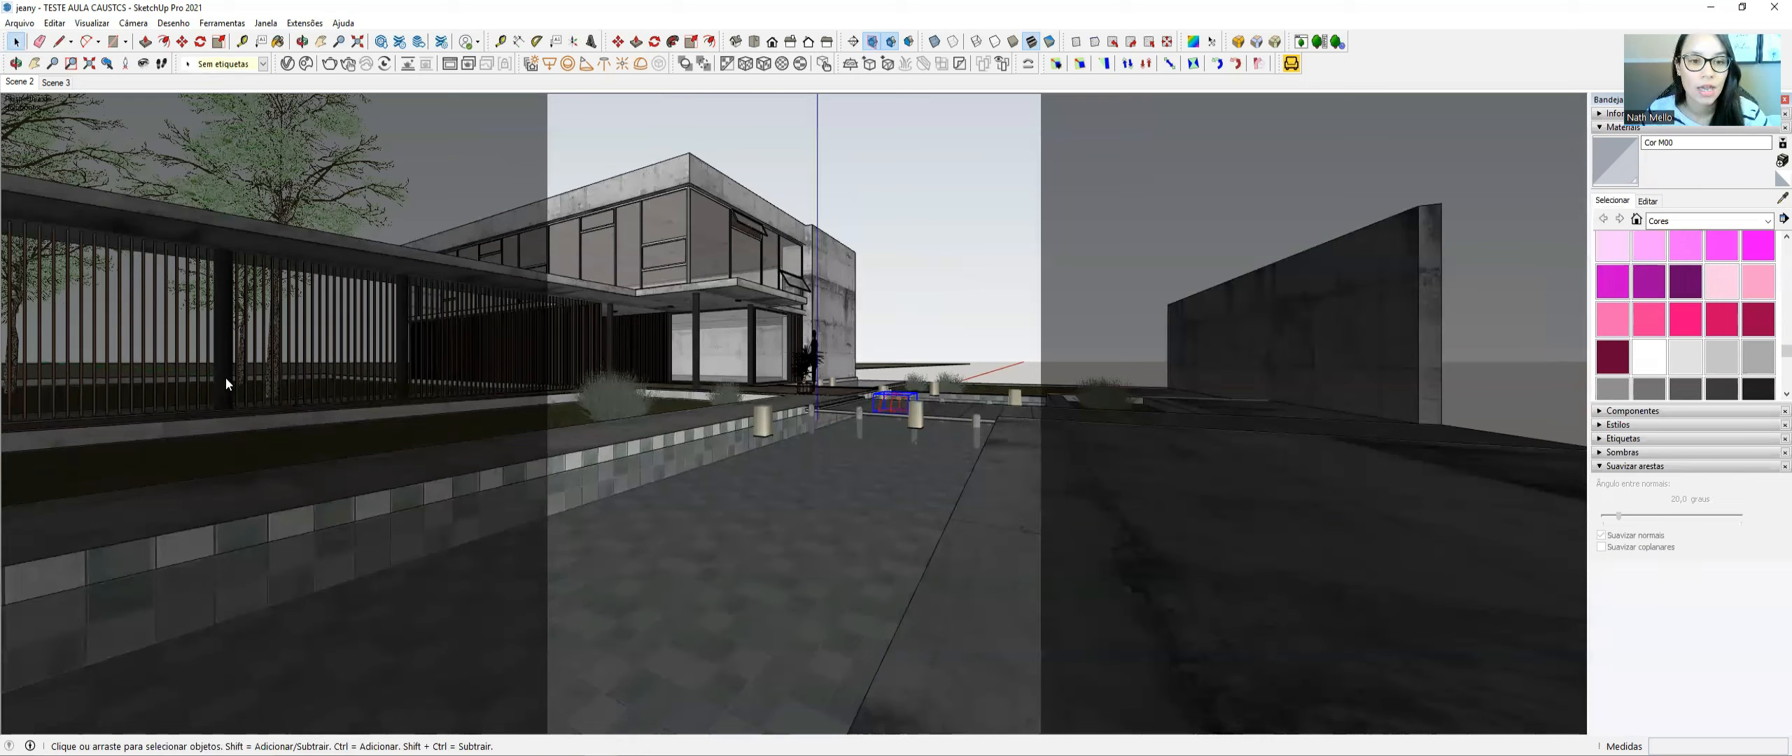
- Switch to the browser and examine the water colour in Google Images photos of blue fibreglass and green-toned tiled pools
key("alt+Tab")
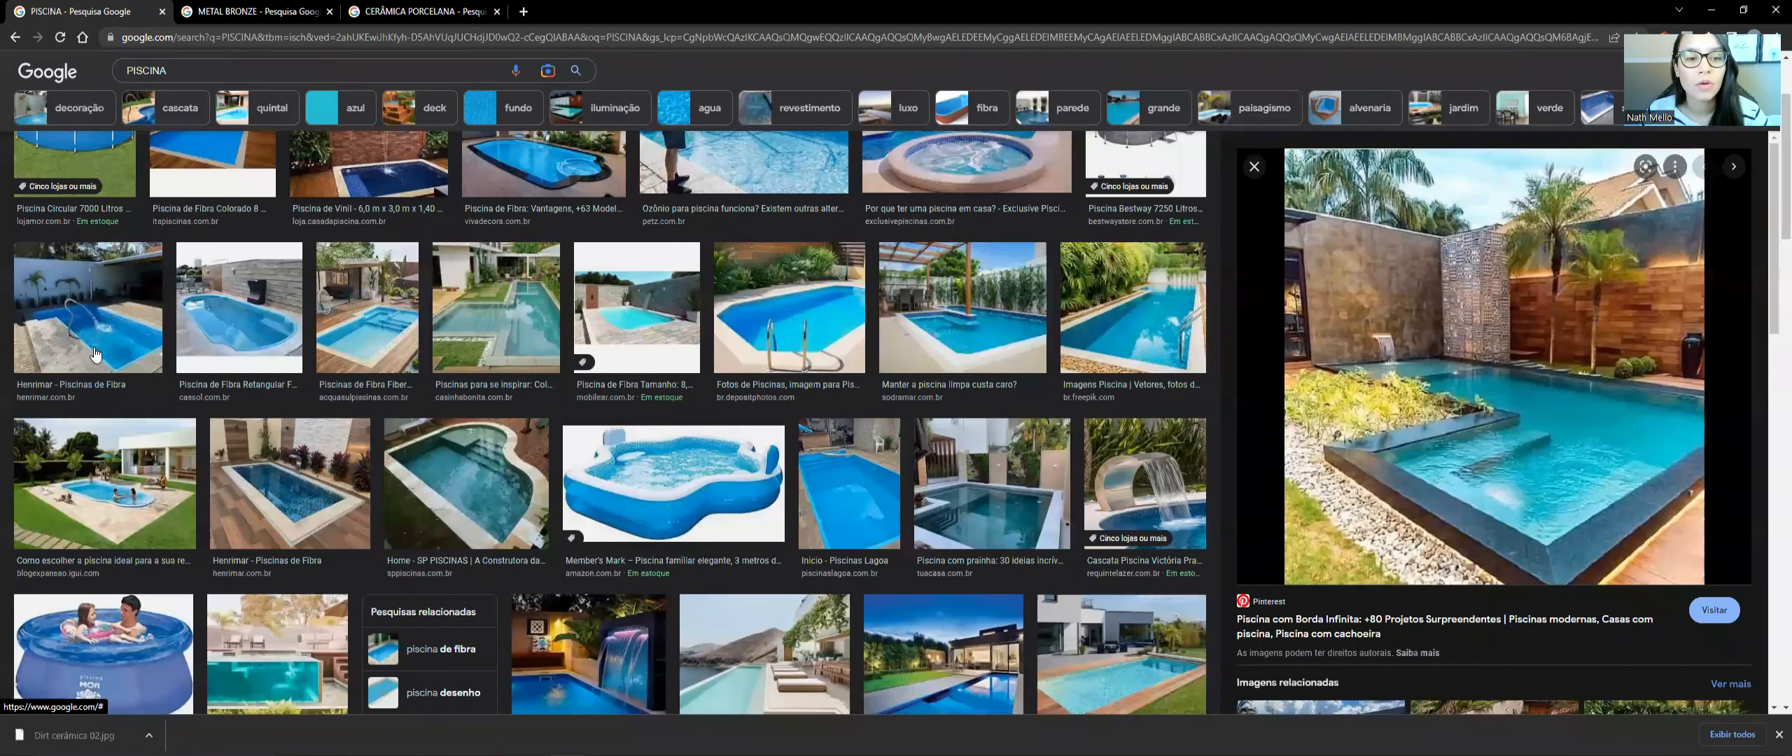
scroll(95, 352, "up", 2)
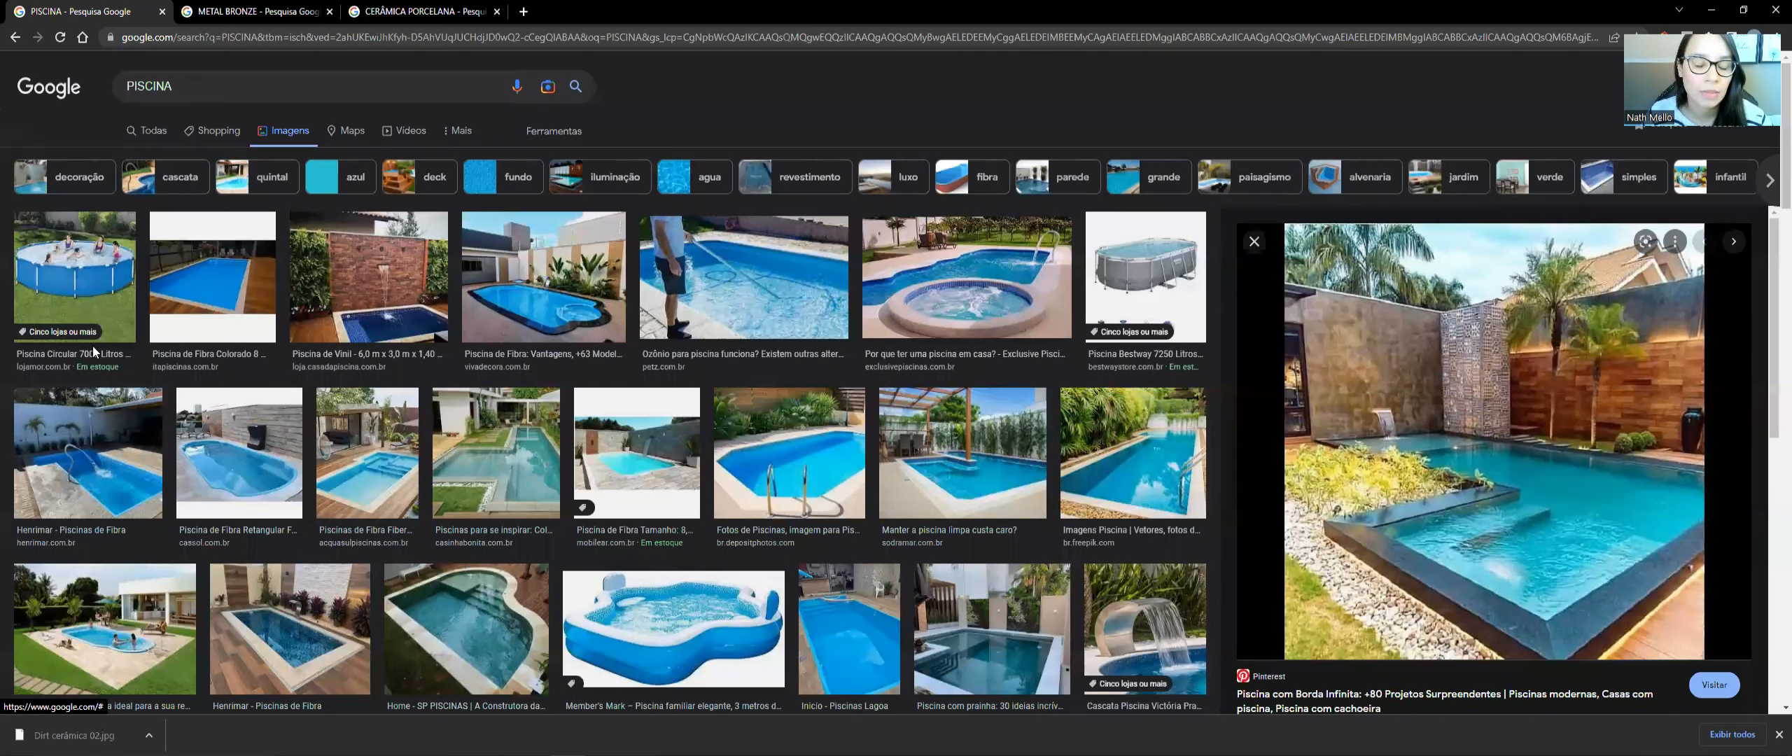
left_click(817, 455)
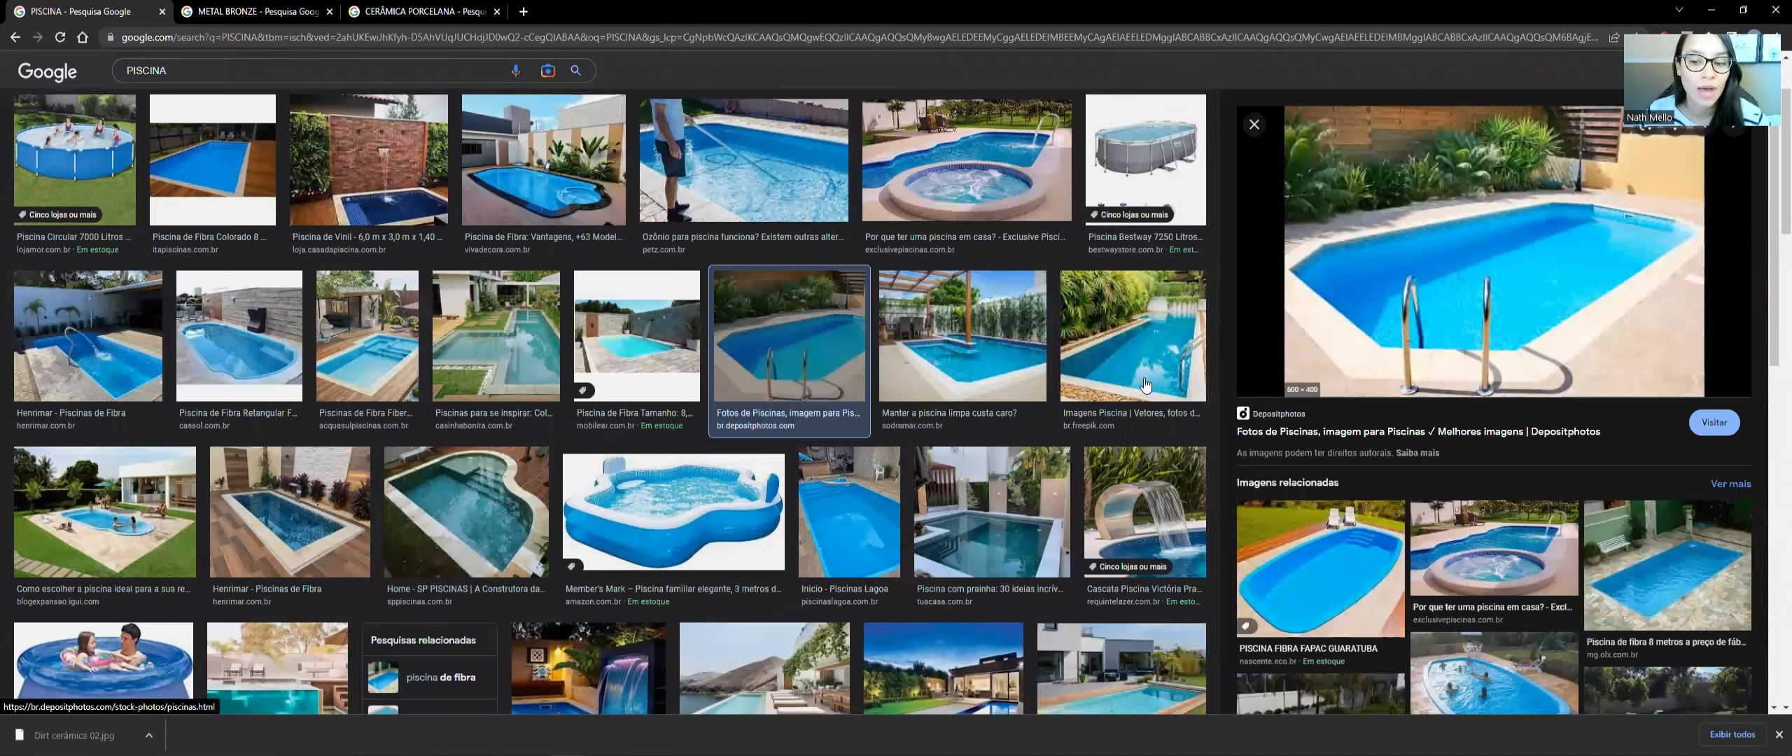
left_click(1284, 601)
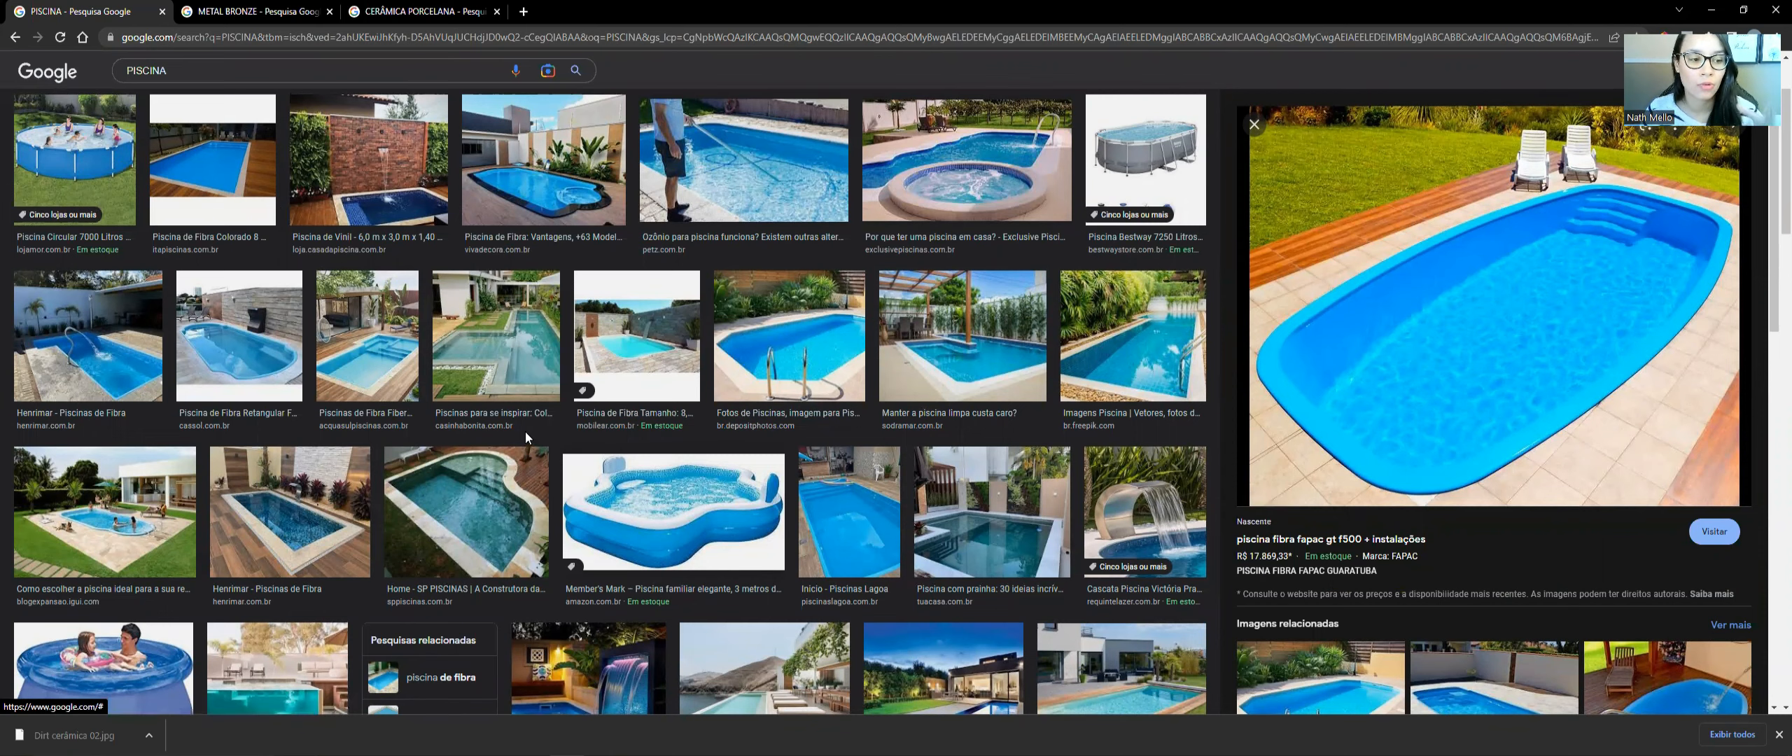
scroll(526, 434, "down", 1)
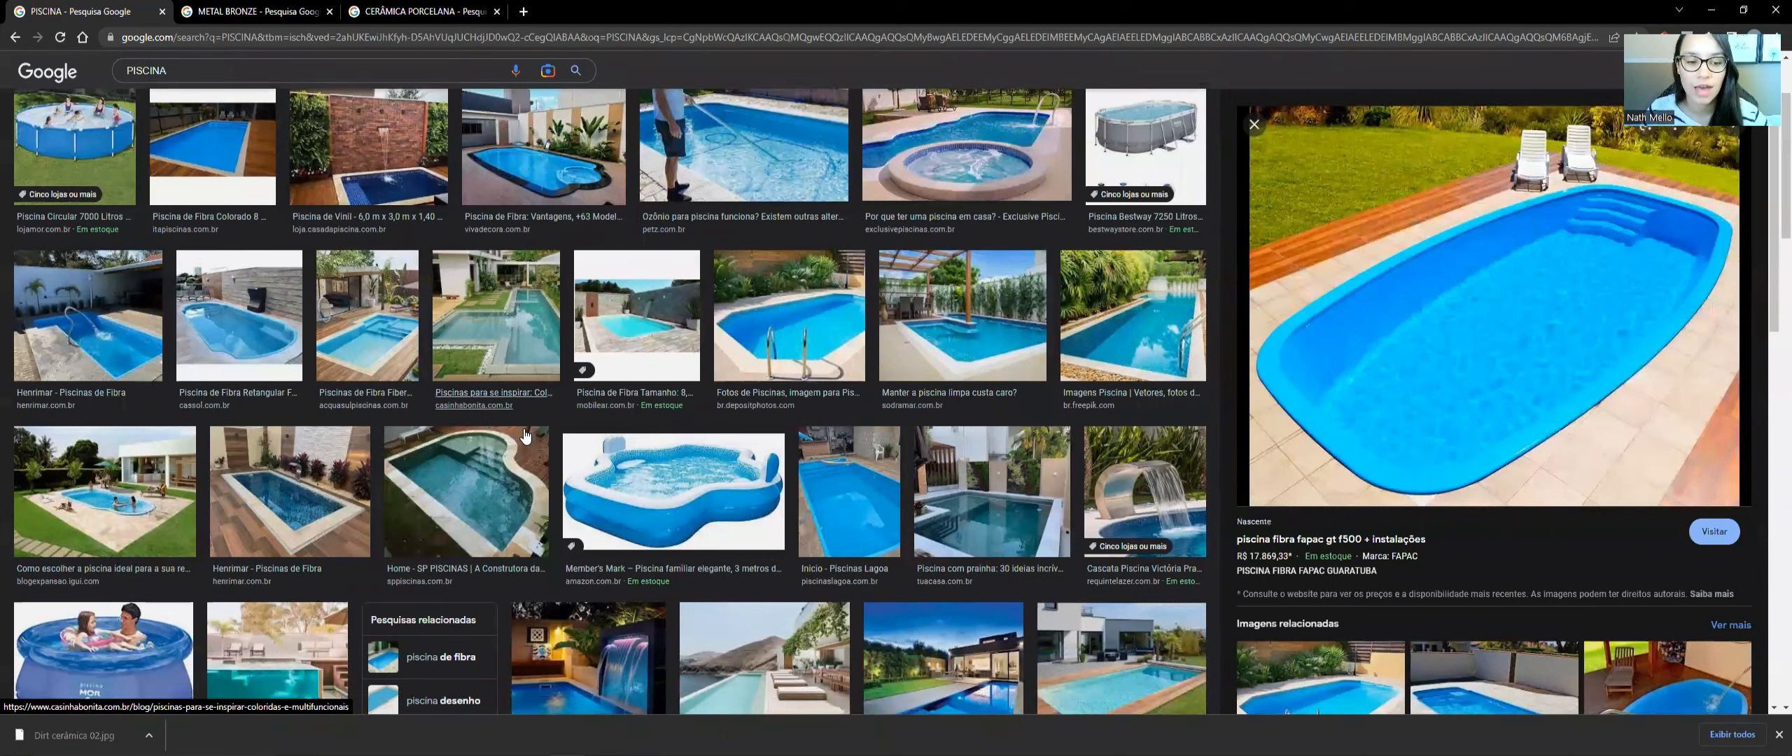
scroll(526, 434, "down", 2)
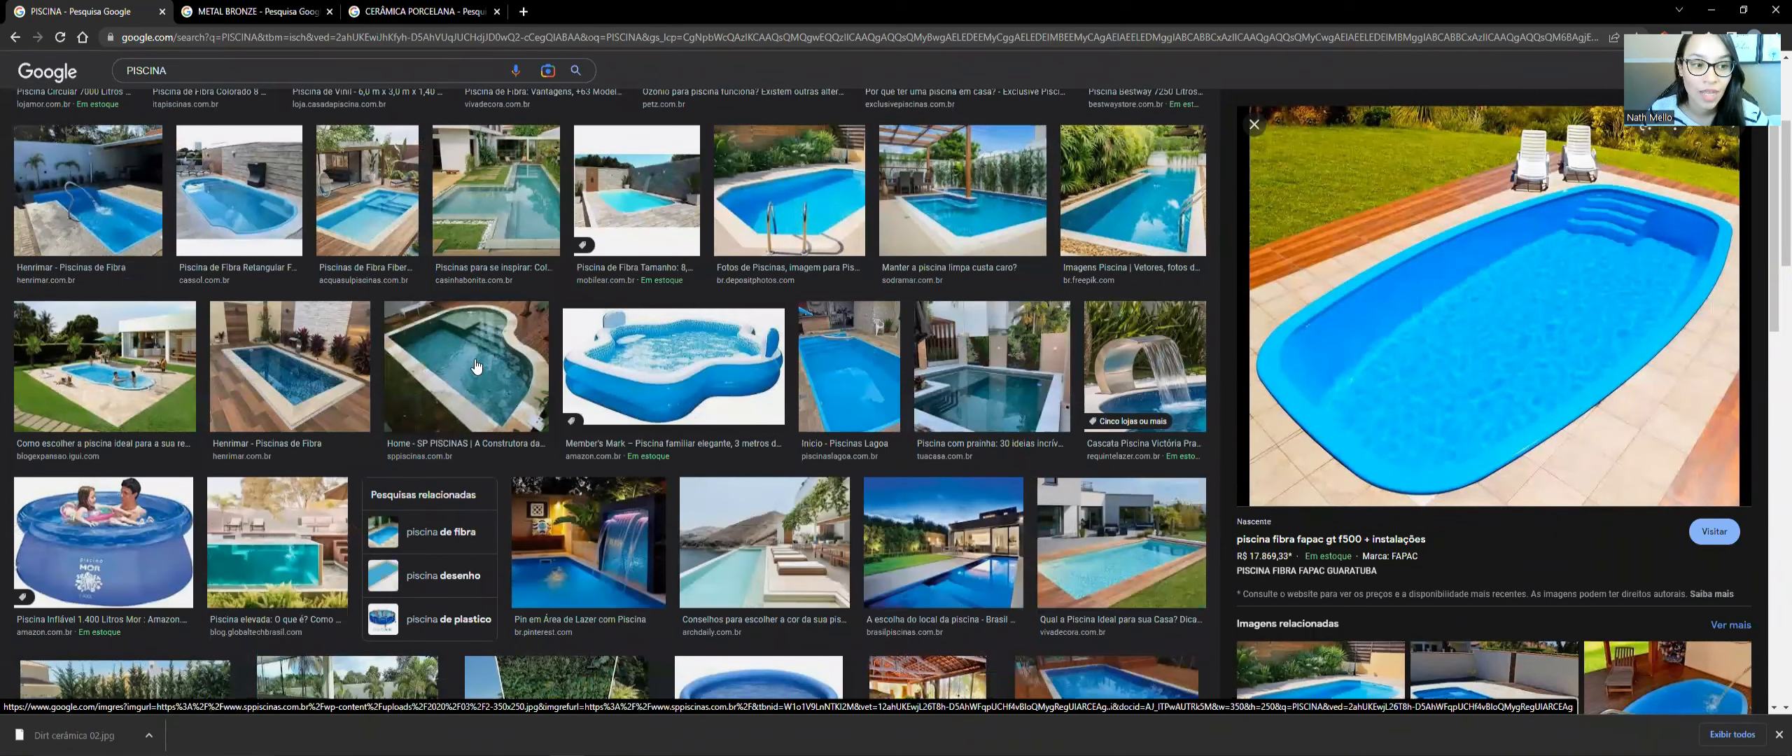
left_click(527, 431)
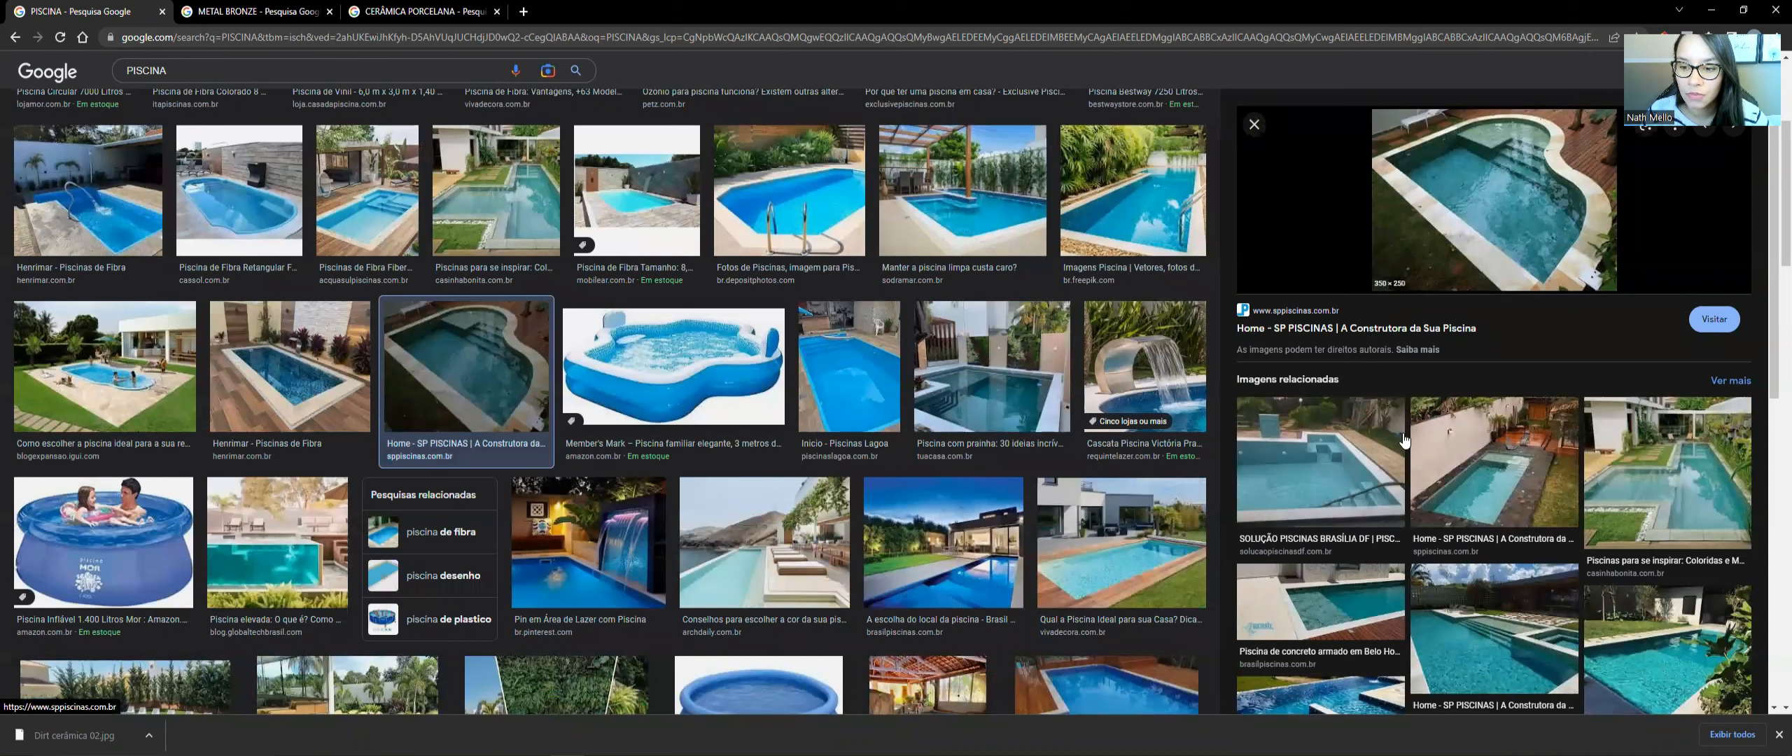
left_click(1500, 521)
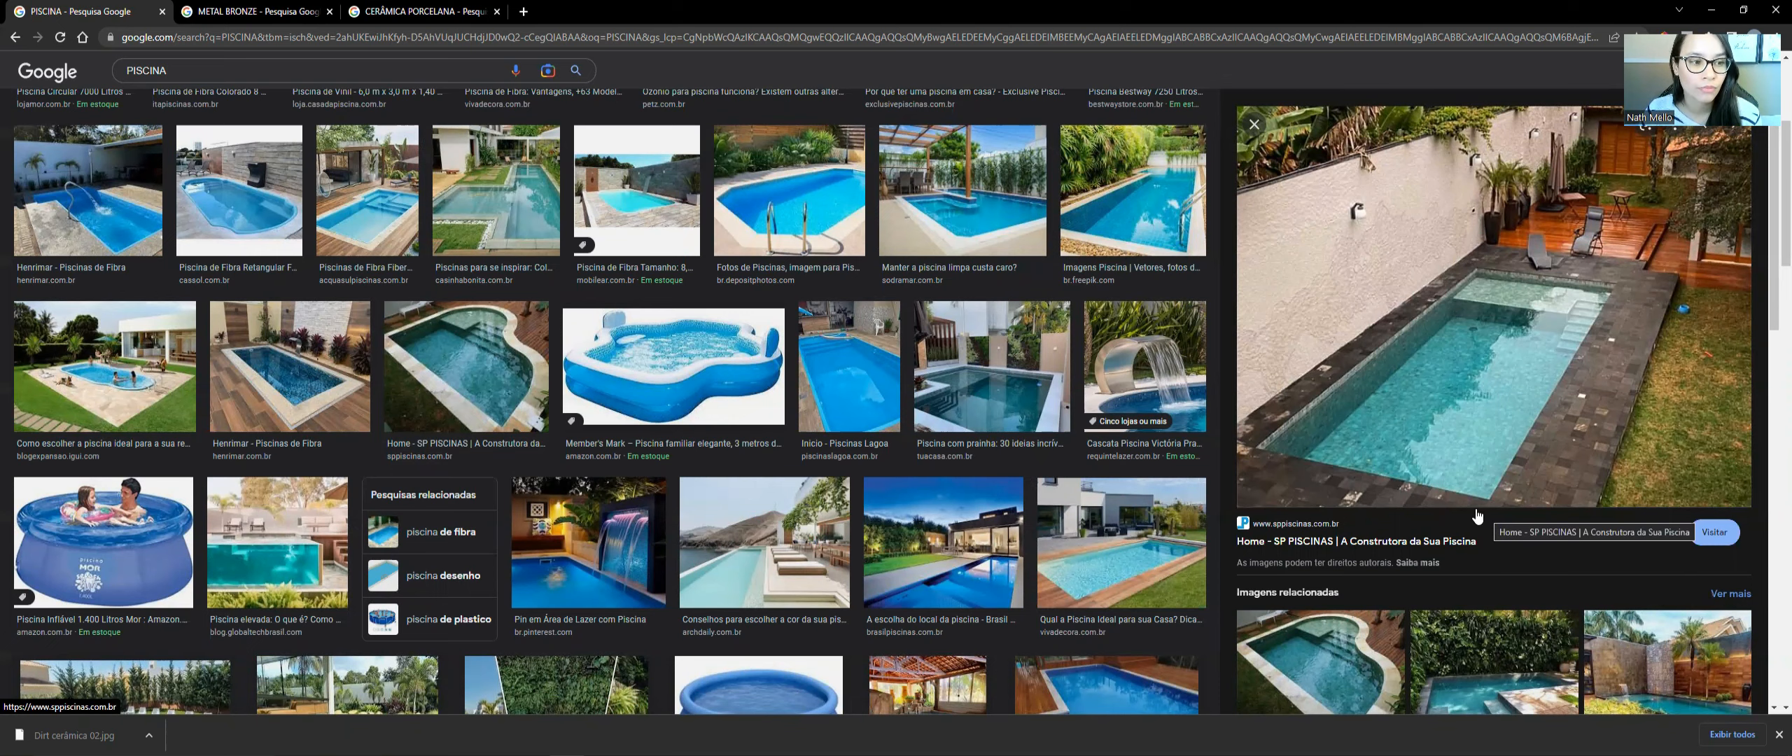
- Compare further pool reference photos, including tiled, infinity-edge, sunset and inflatable pools, for water colour and reflections
left_click(246, 231)
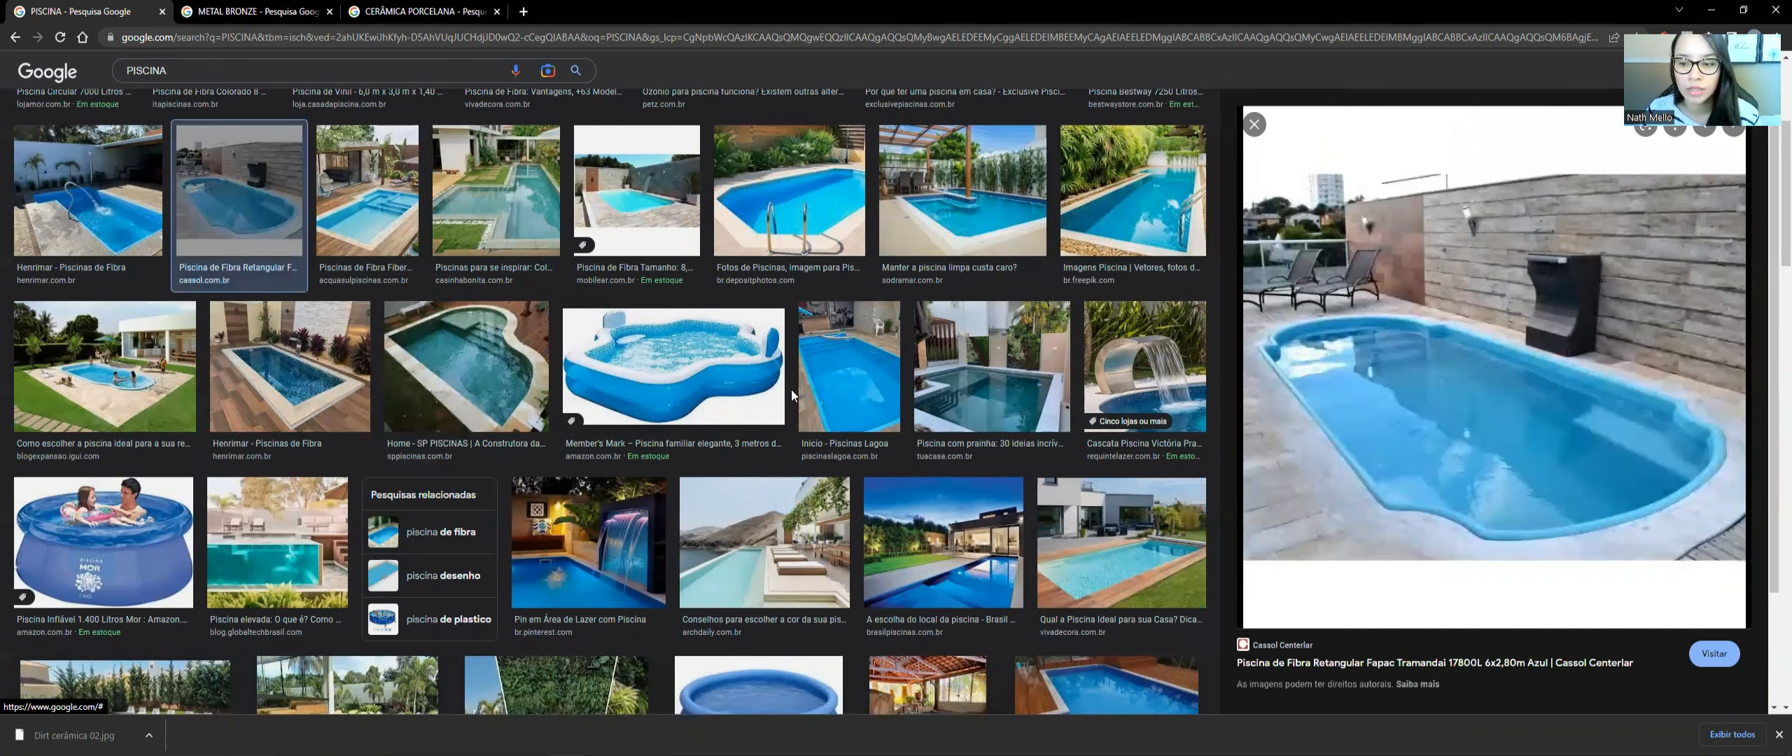
scroll(1190, 434, "down", 1)
scroll(1490, 470, "down", 1)
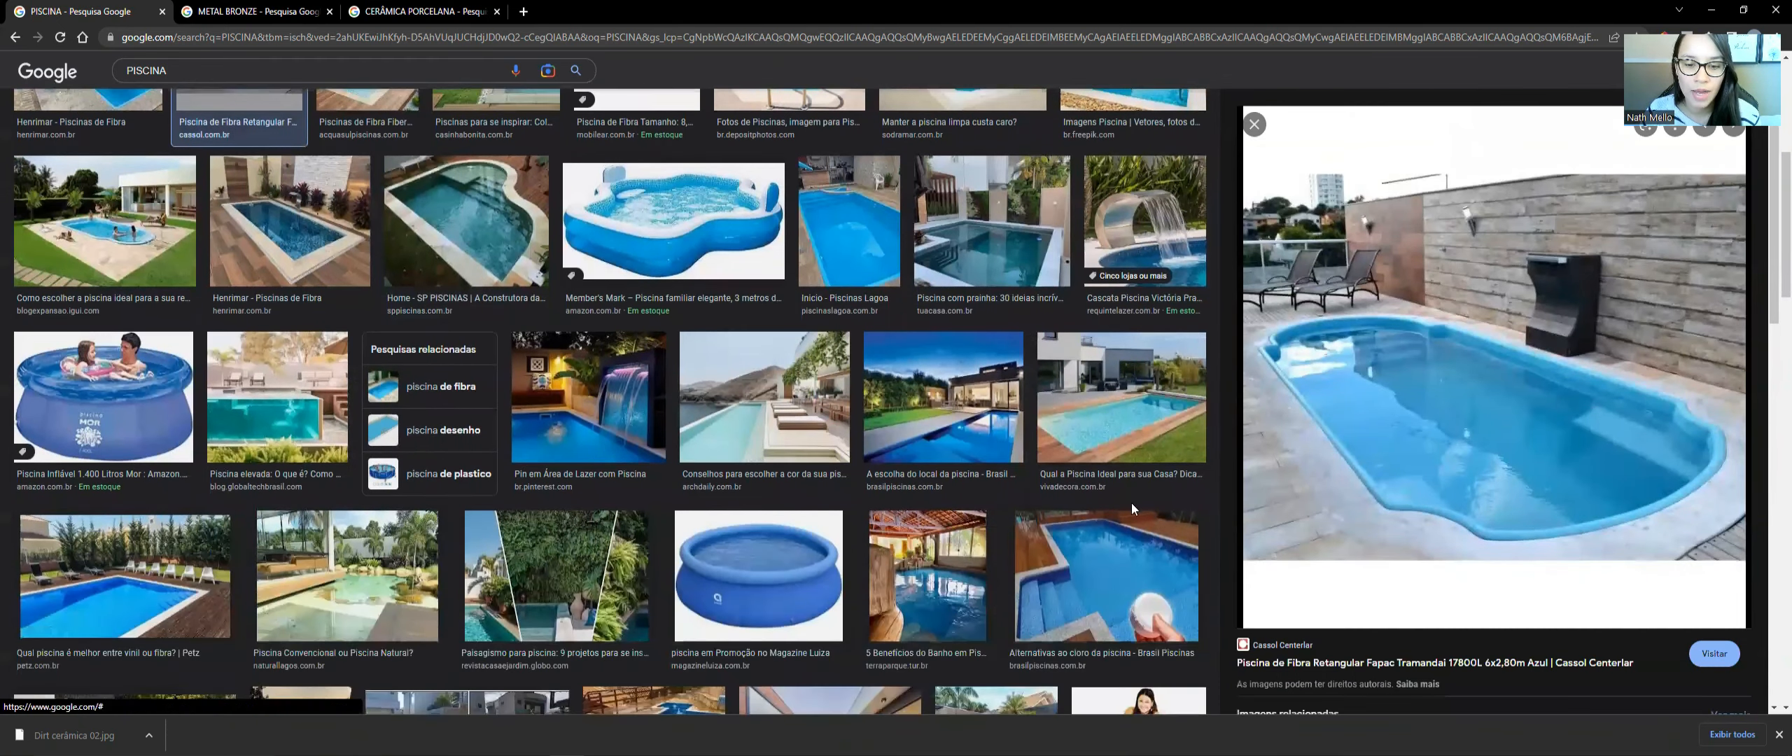
scroll(1132, 503, "down", 1)
left_click(1033, 481)
scroll(1034, 482, "down", 4)
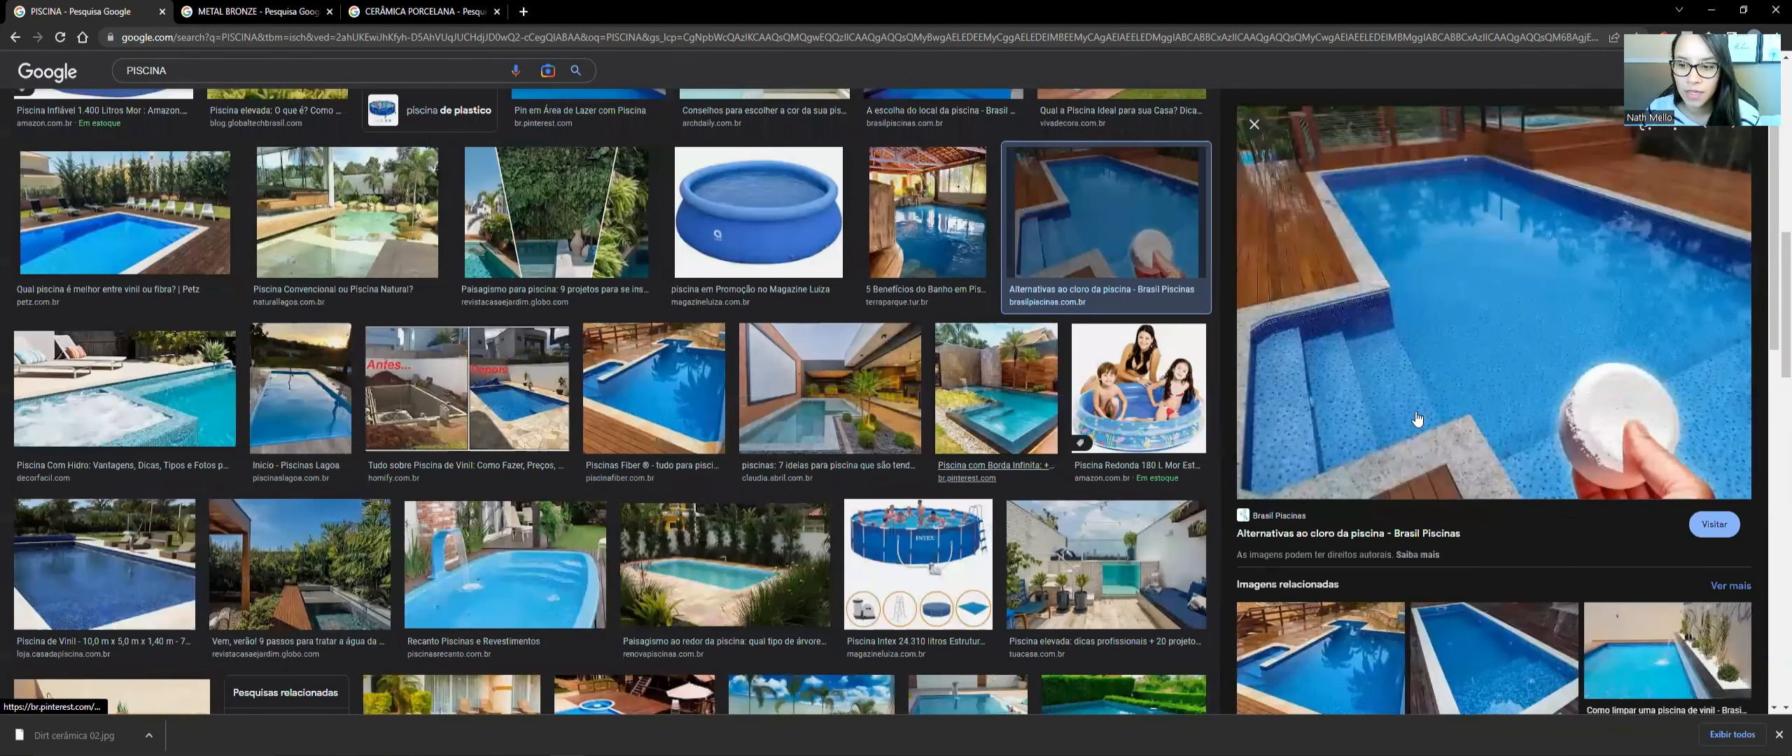
left_click(996, 407)
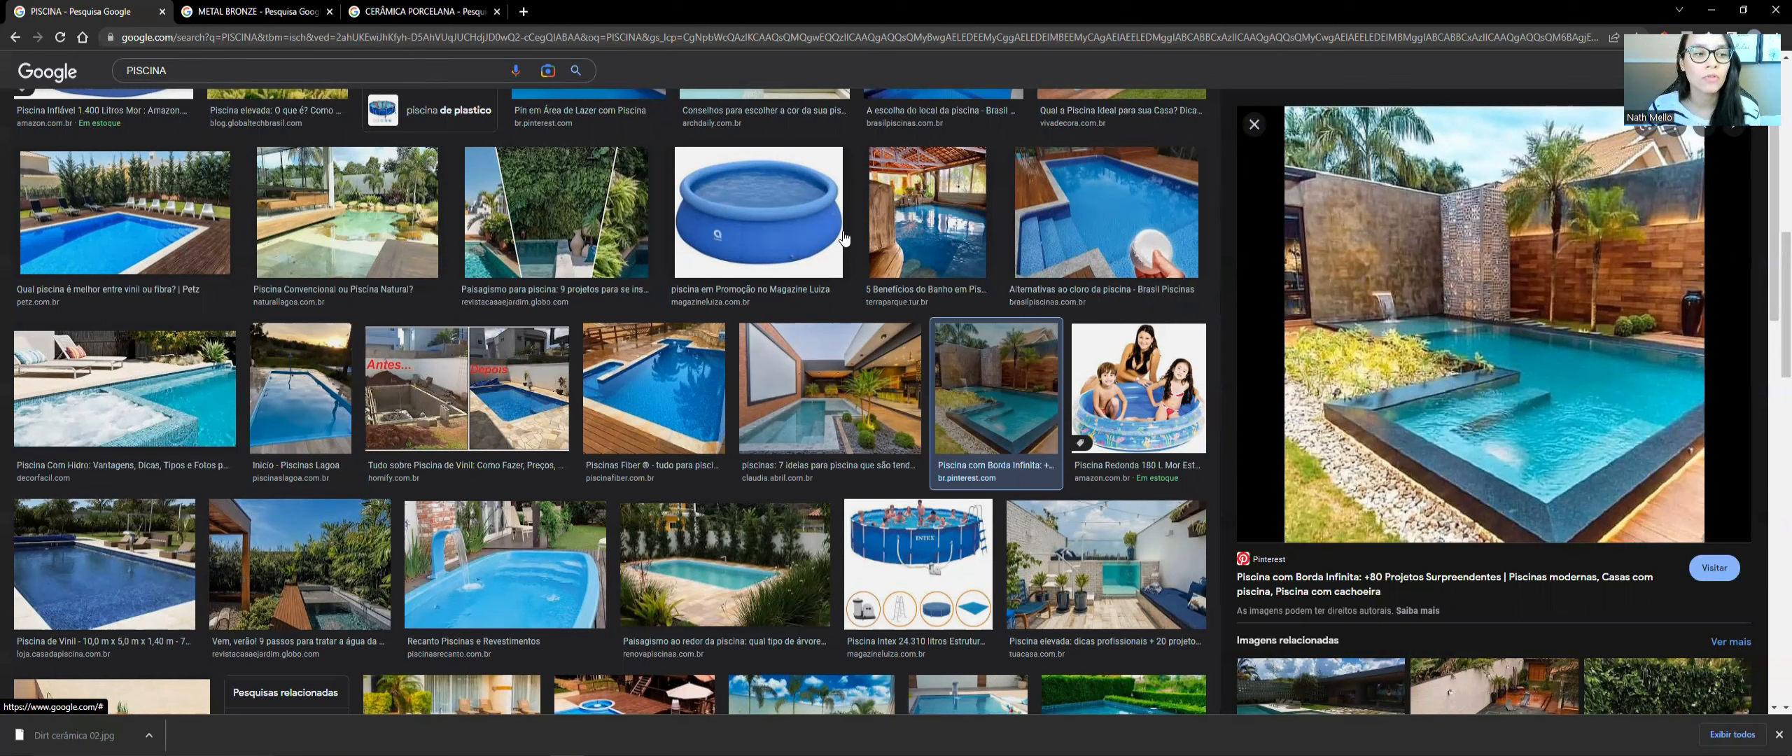
left_click(342, 378)
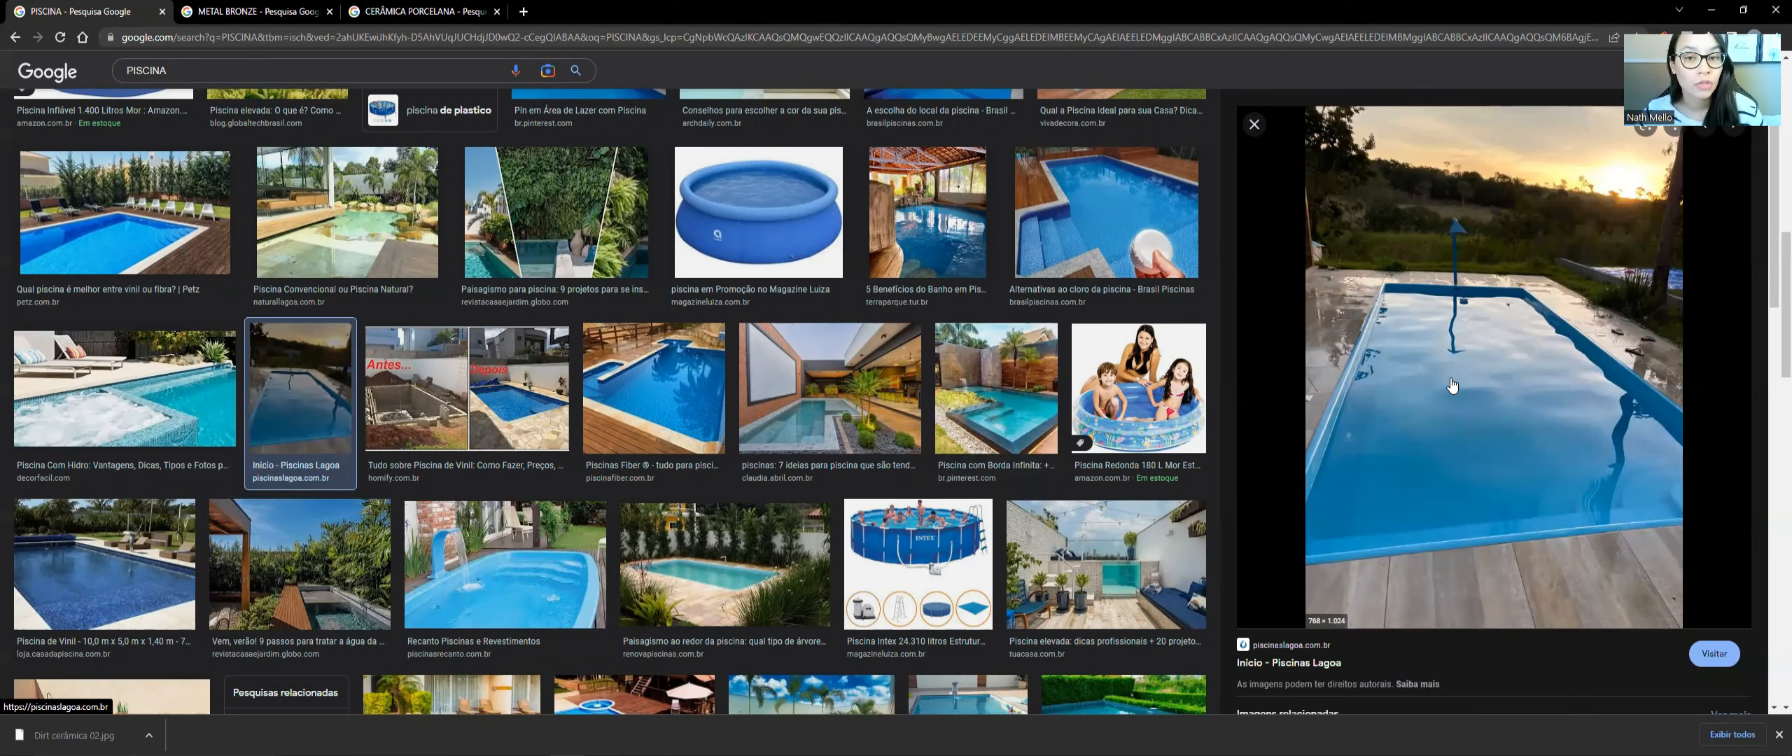
left_click(826, 241)
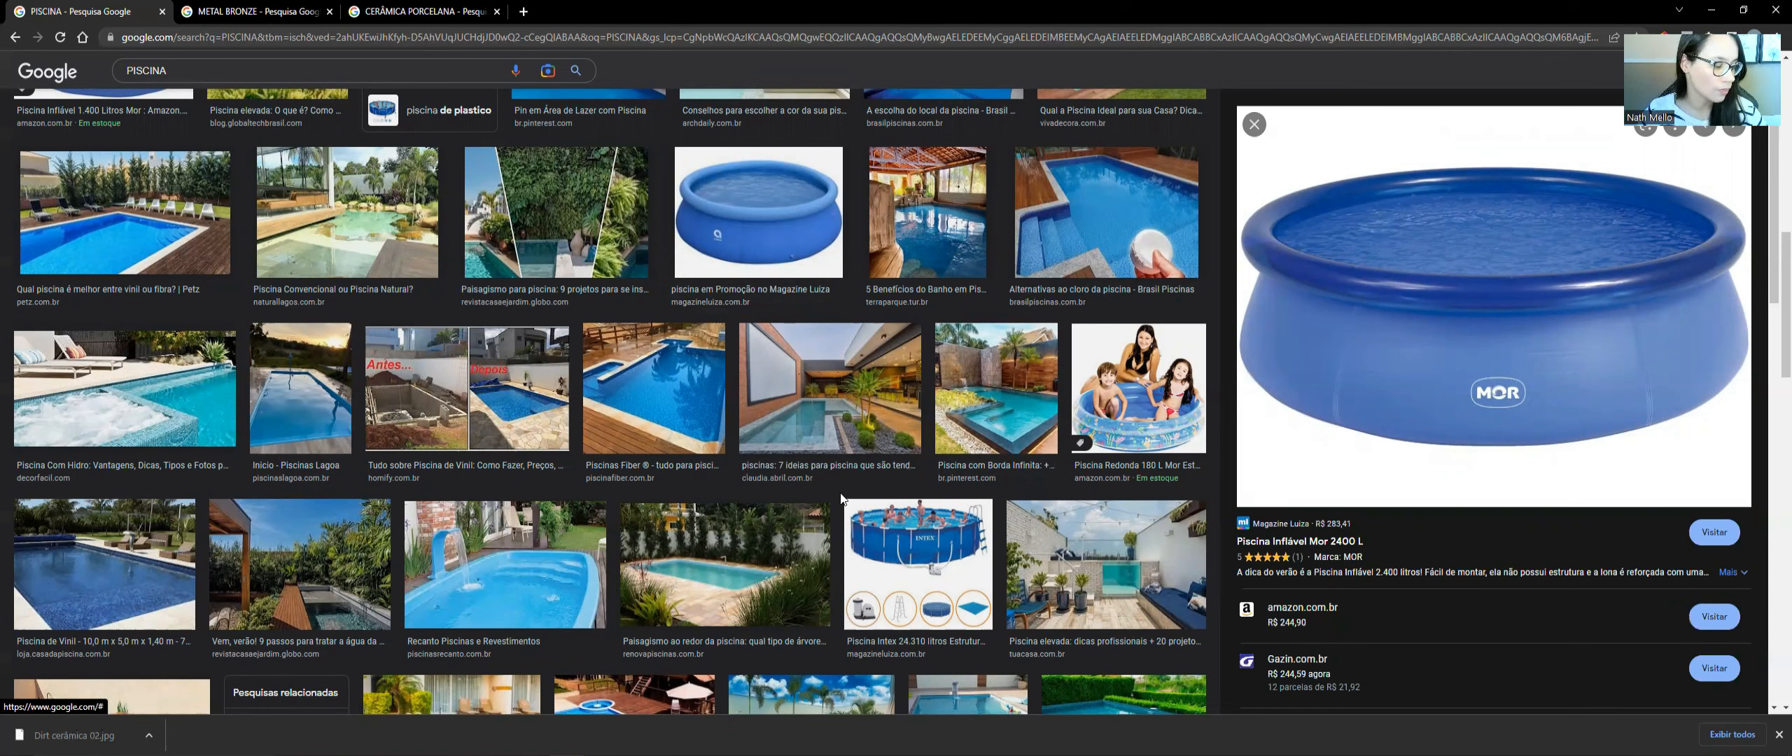
- Switch back to SketchUp and open the Cor M00 material in the V-Ray Asset Editor
mouse_move(604, 754)
left_click(532, 725)
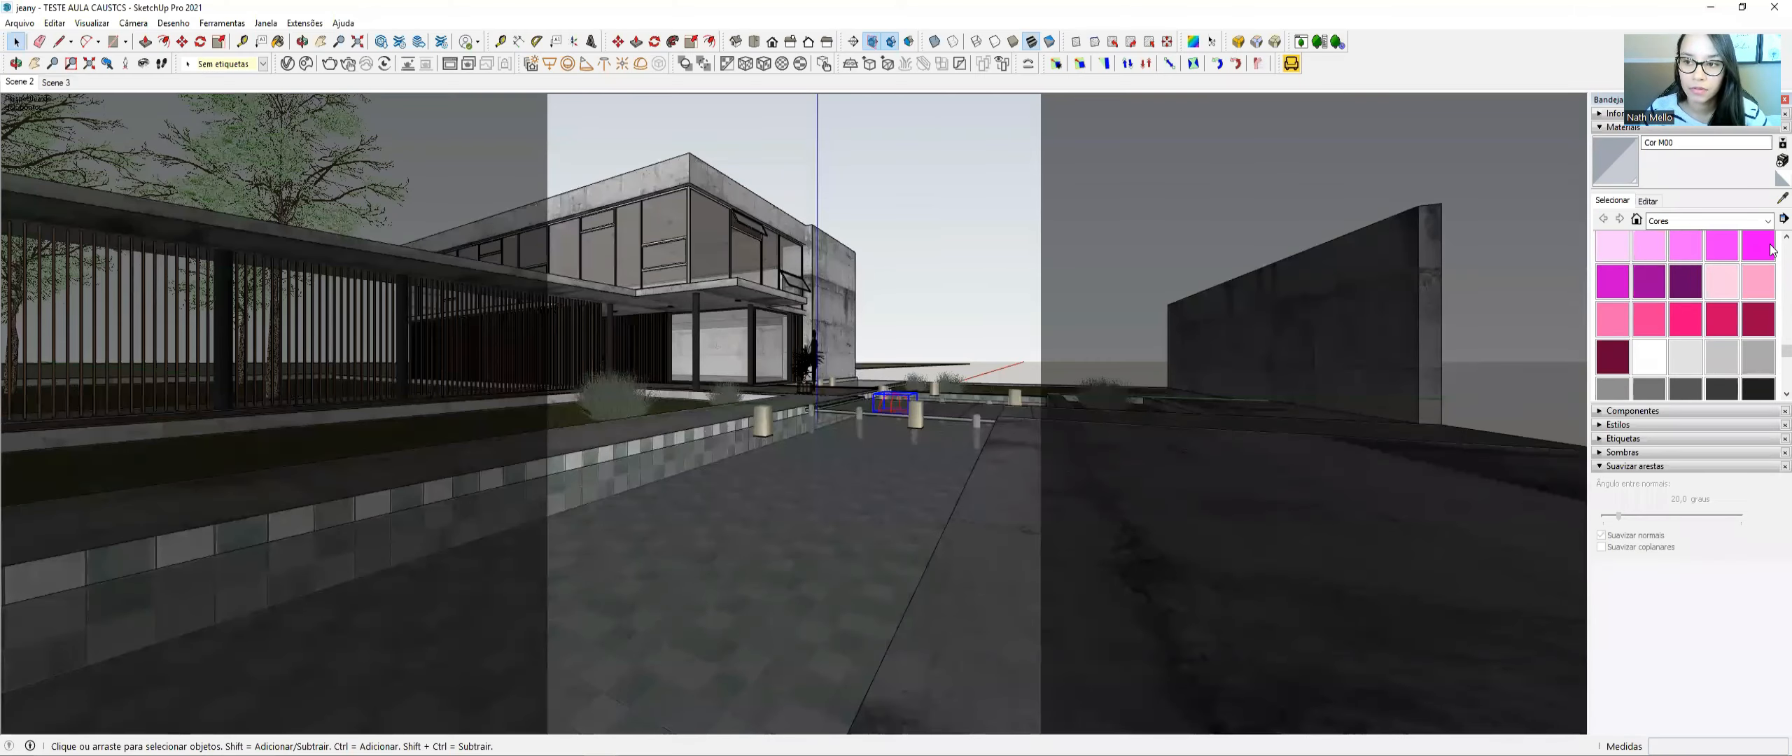
left_click(278, 42)
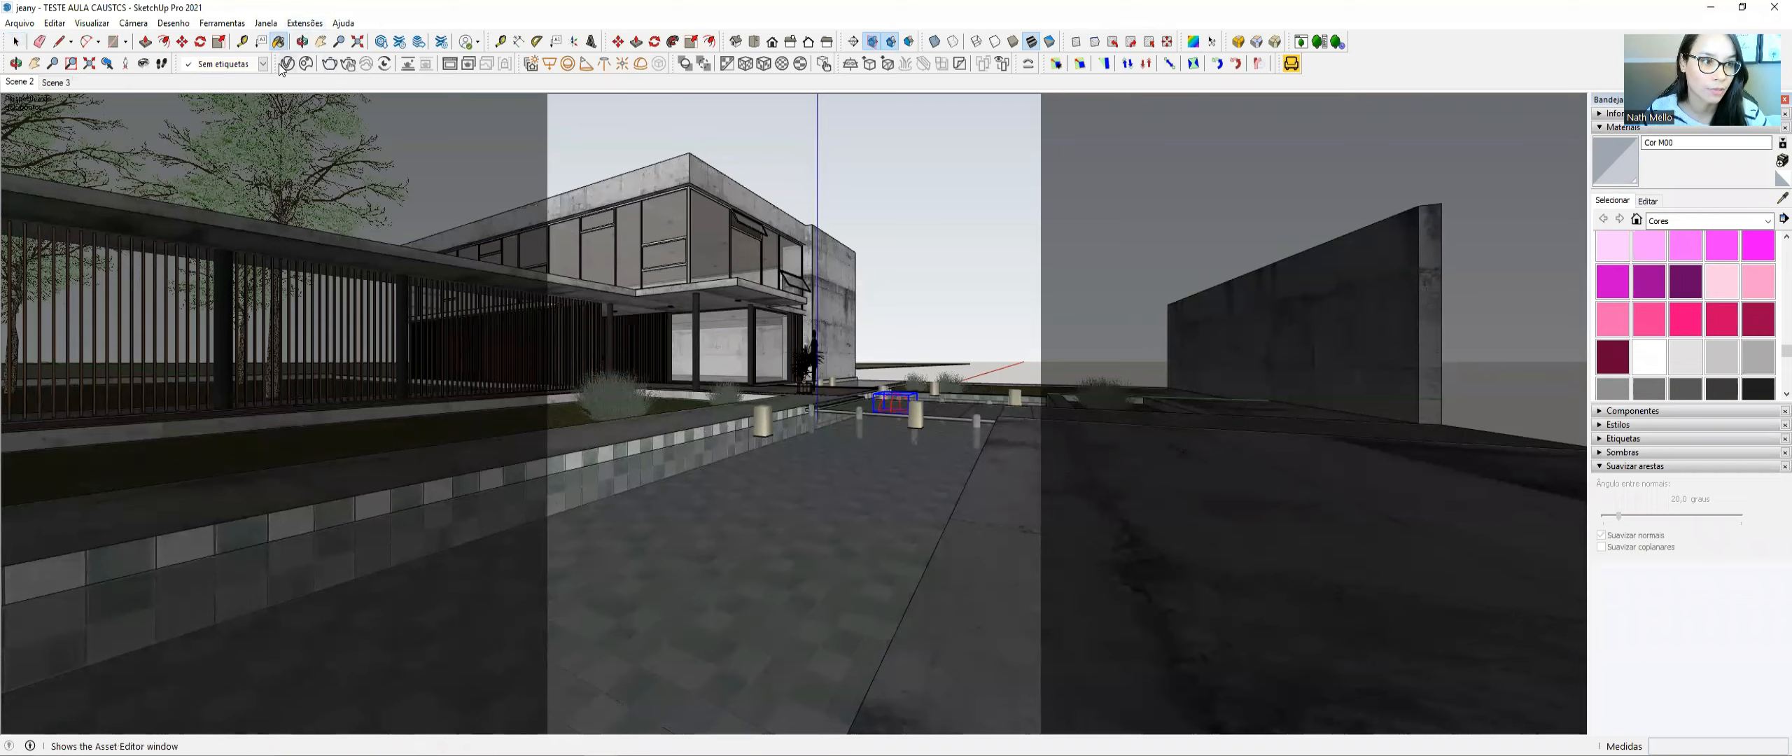
left_click(286, 63)
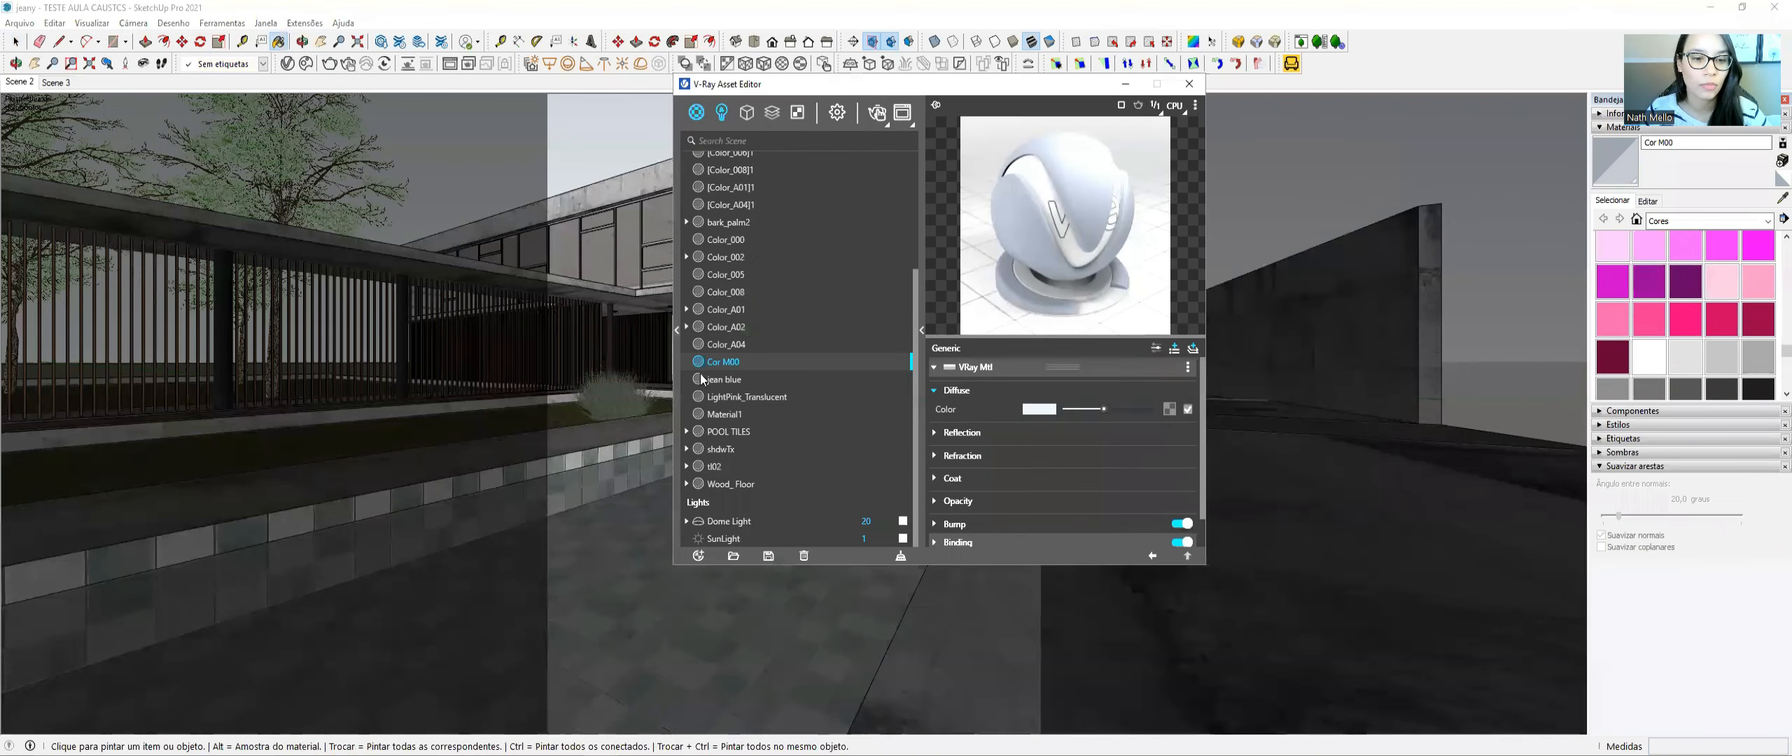
- Rename the Cor M00 material as 00 ÁGUA DE PISCINA and close the V-Ray Asset Editor
right_click(724, 366)
left_click(746, 454)
left_click_drag(751, 360, 695, 363)
type("00 ")
type("a")
type("GUA D")
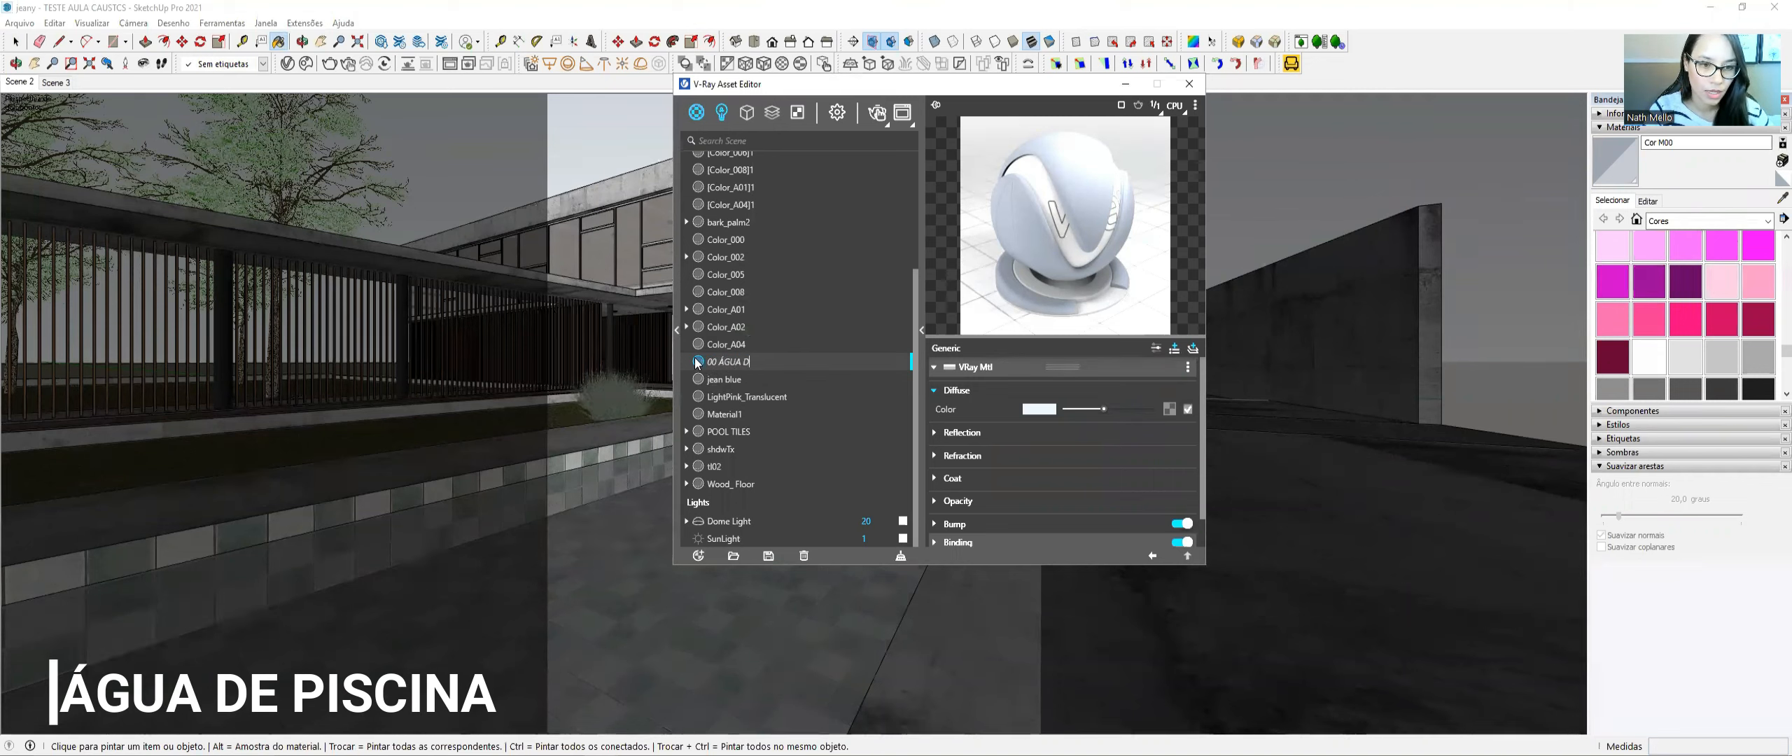
type("E PISCINA")
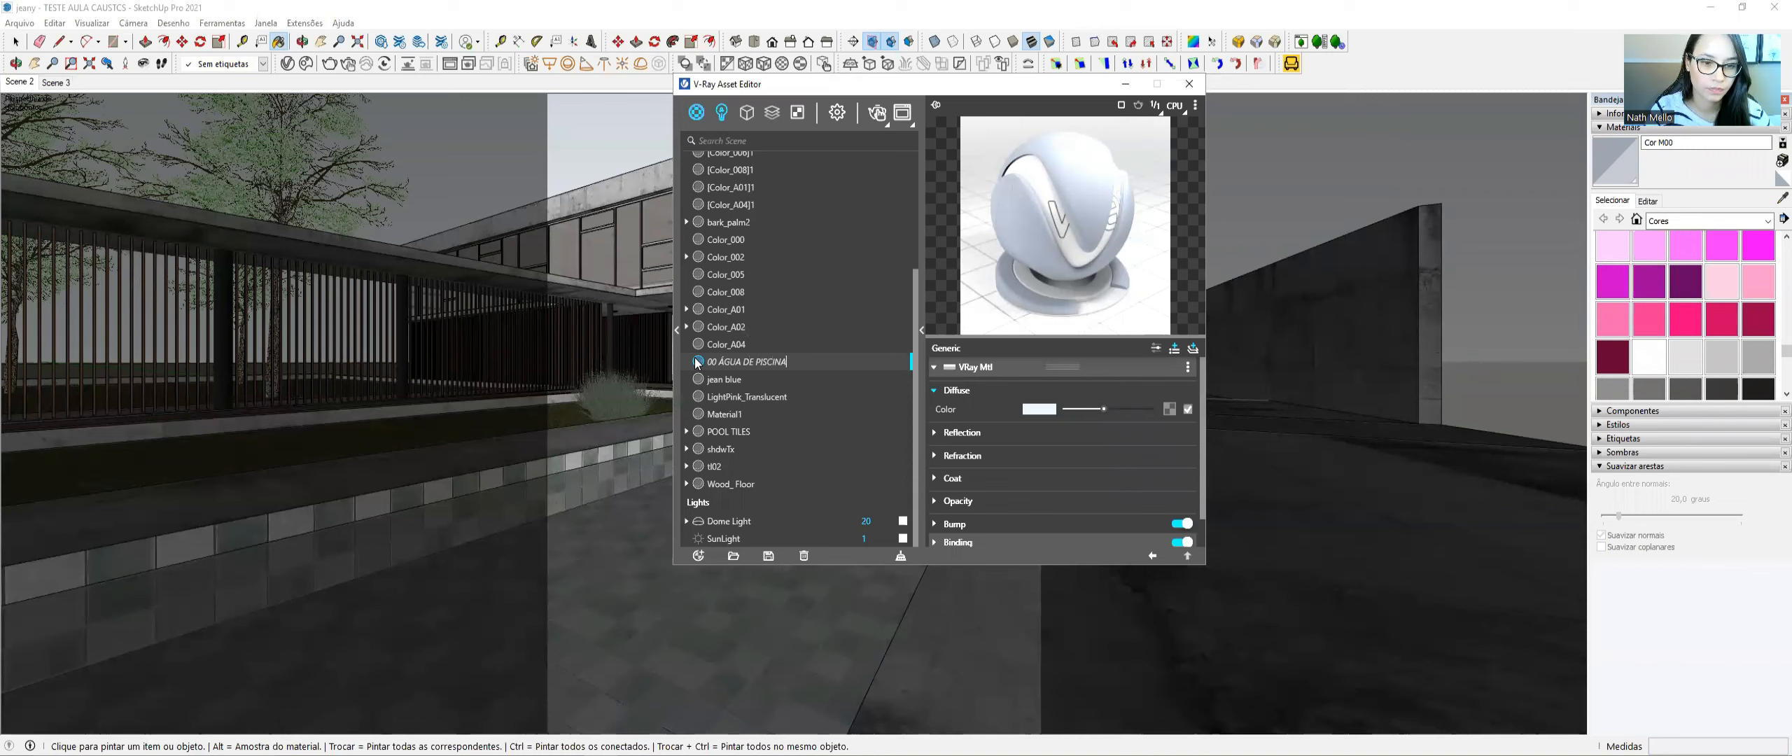
key("Return")
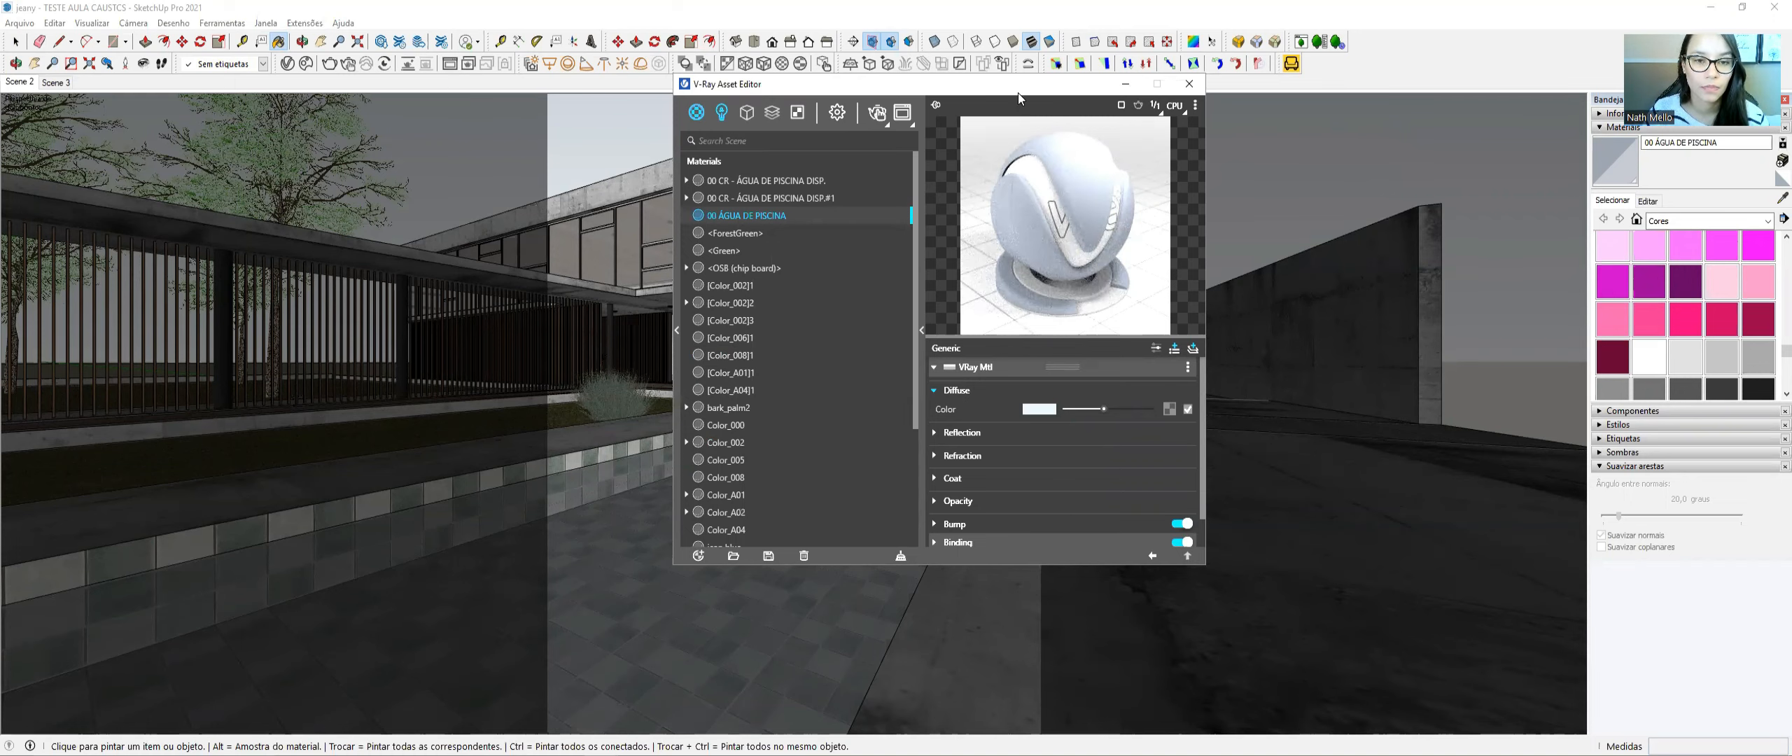
left_click_drag(1018, 90, 829, 86)
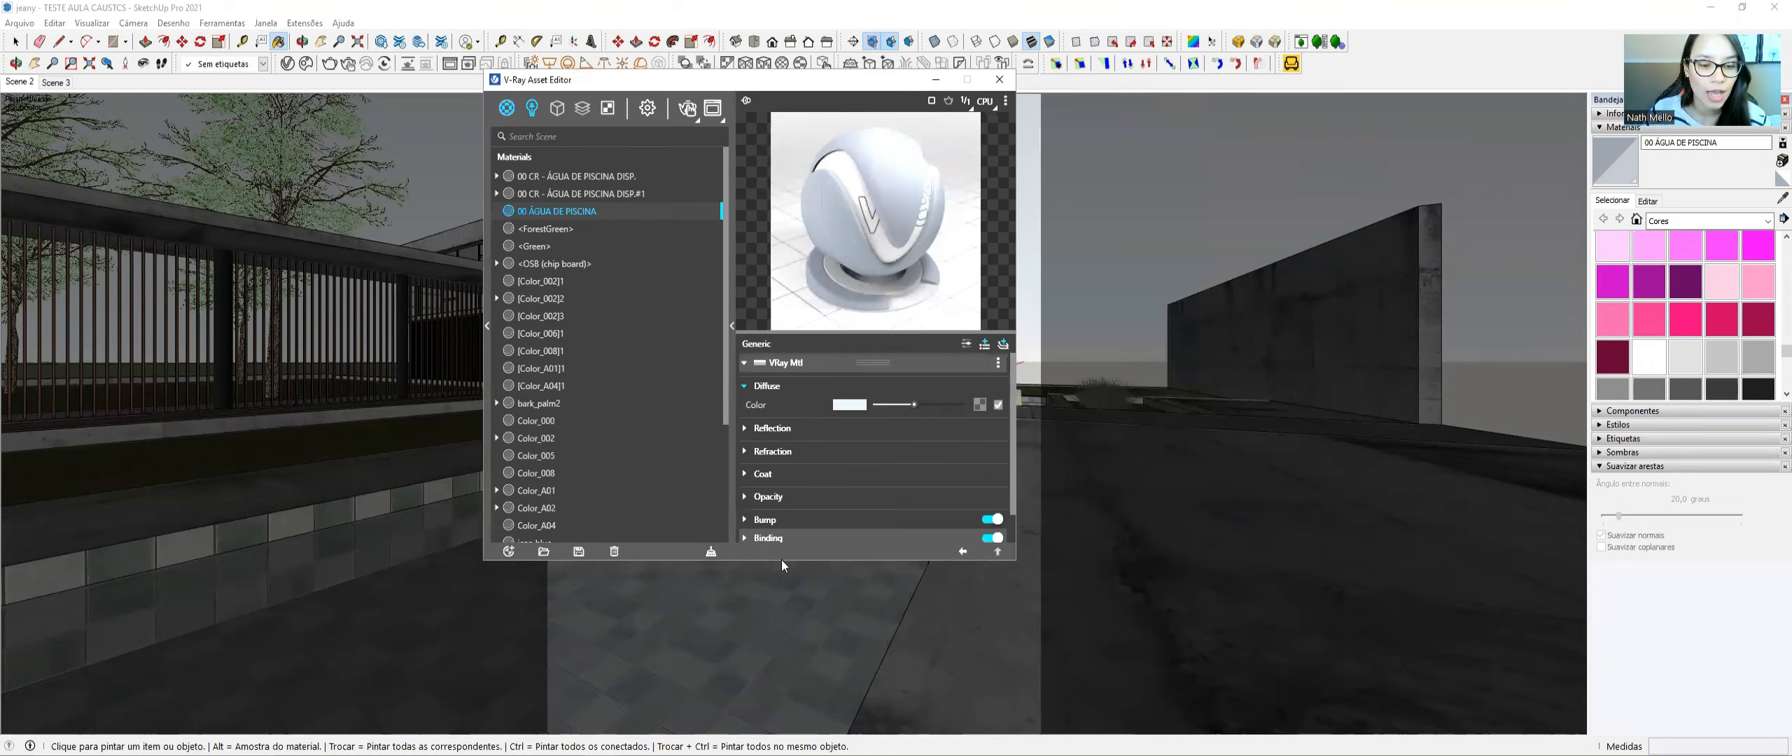
left_click(999, 80)
key("space")
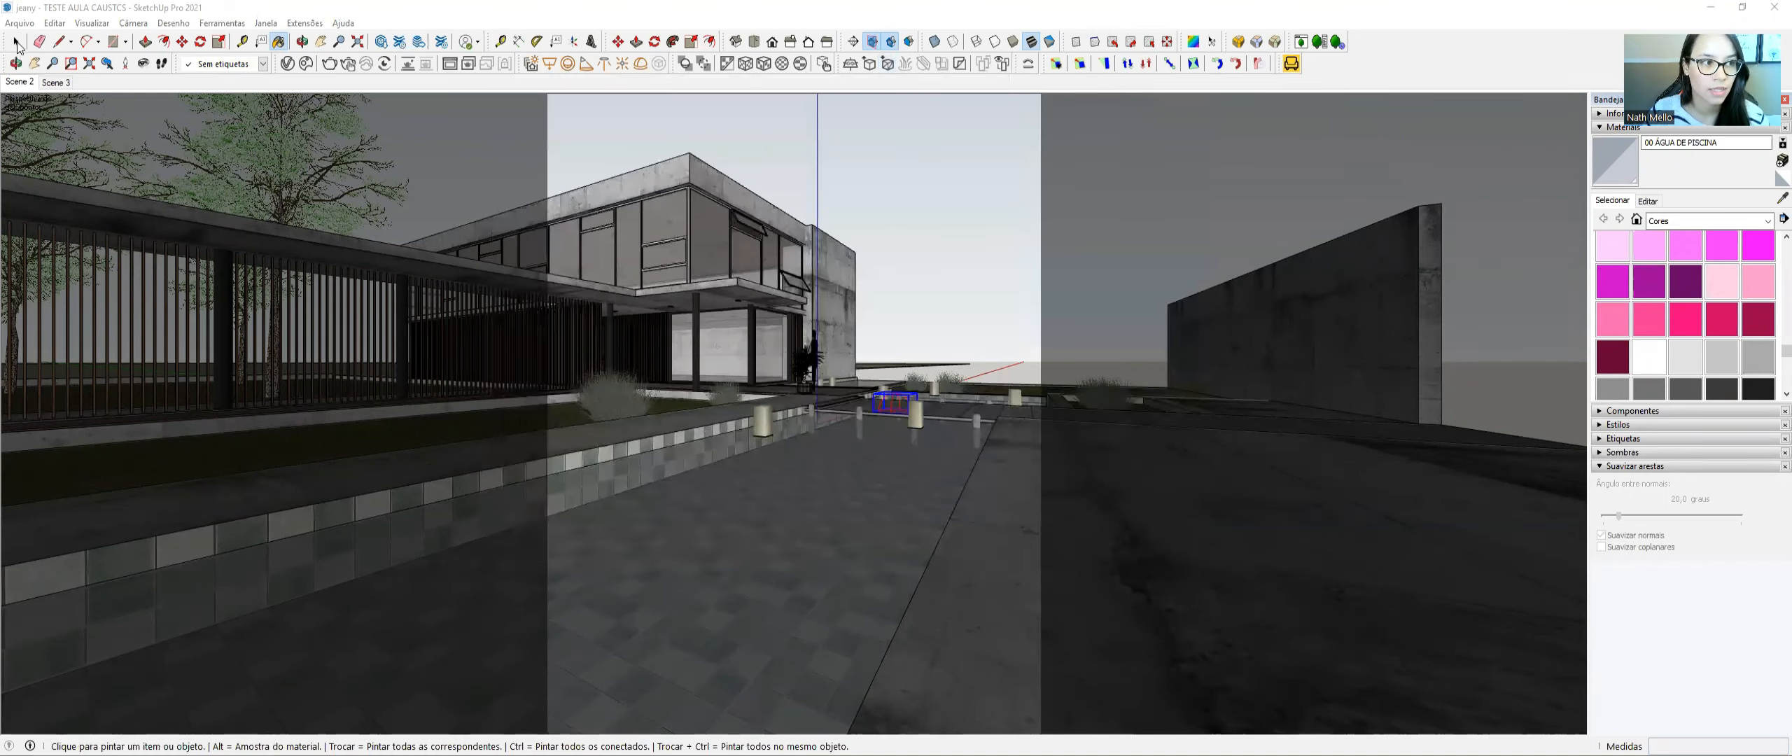
- Enter the pool's water group, select its connected surface faces to inspect them, and leave the group
scroll(644, 451, "down", 1)
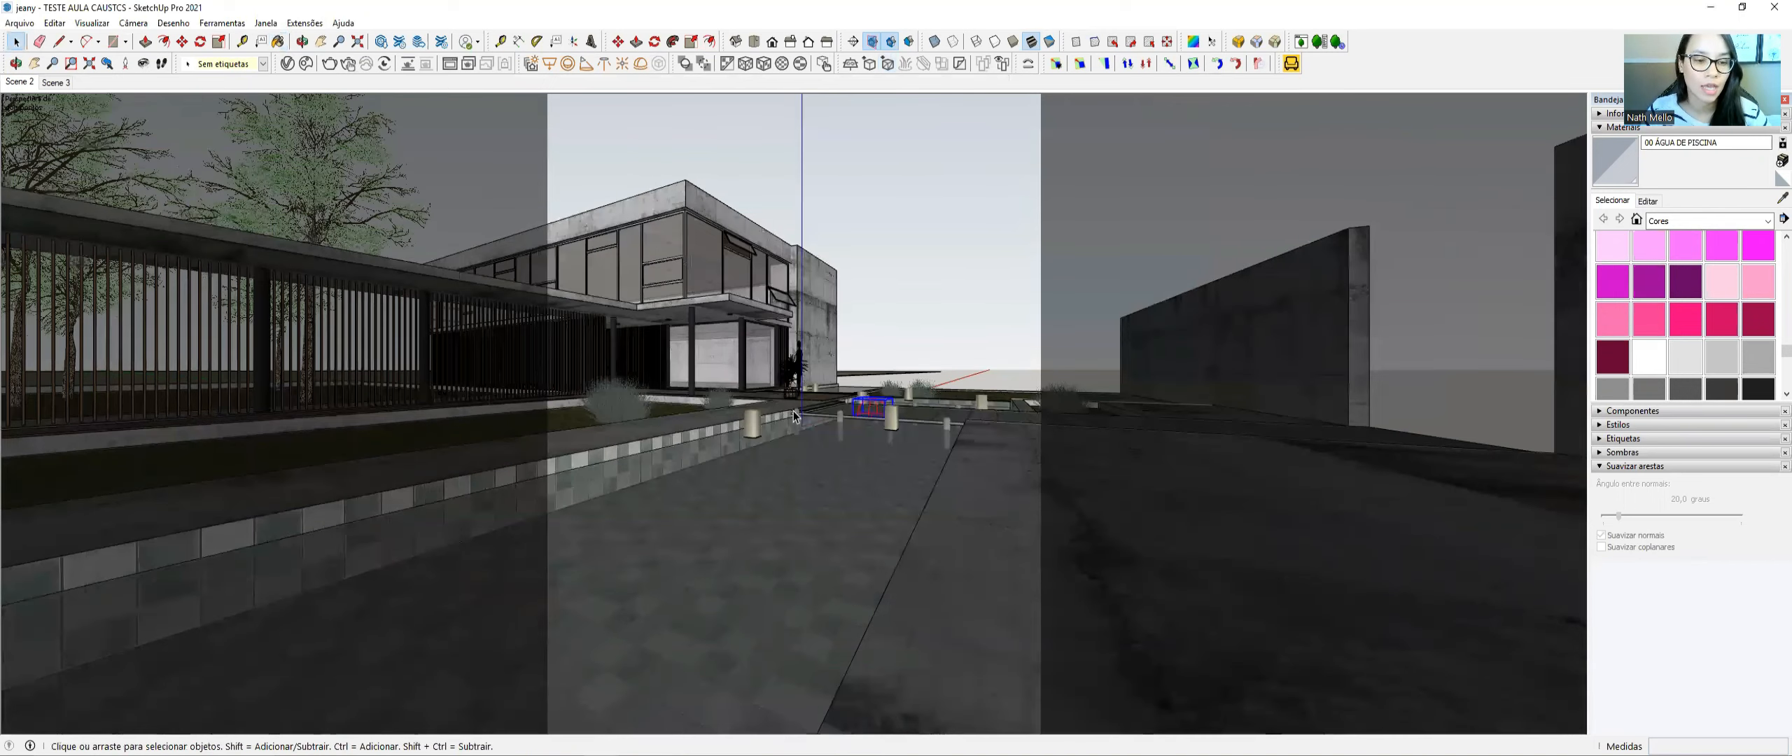
scroll(777, 459, "up", 3)
middle_click_drag(772, 456, 761, 513)
scroll(761, 507, "up", 2)
triple_click(761, 508)
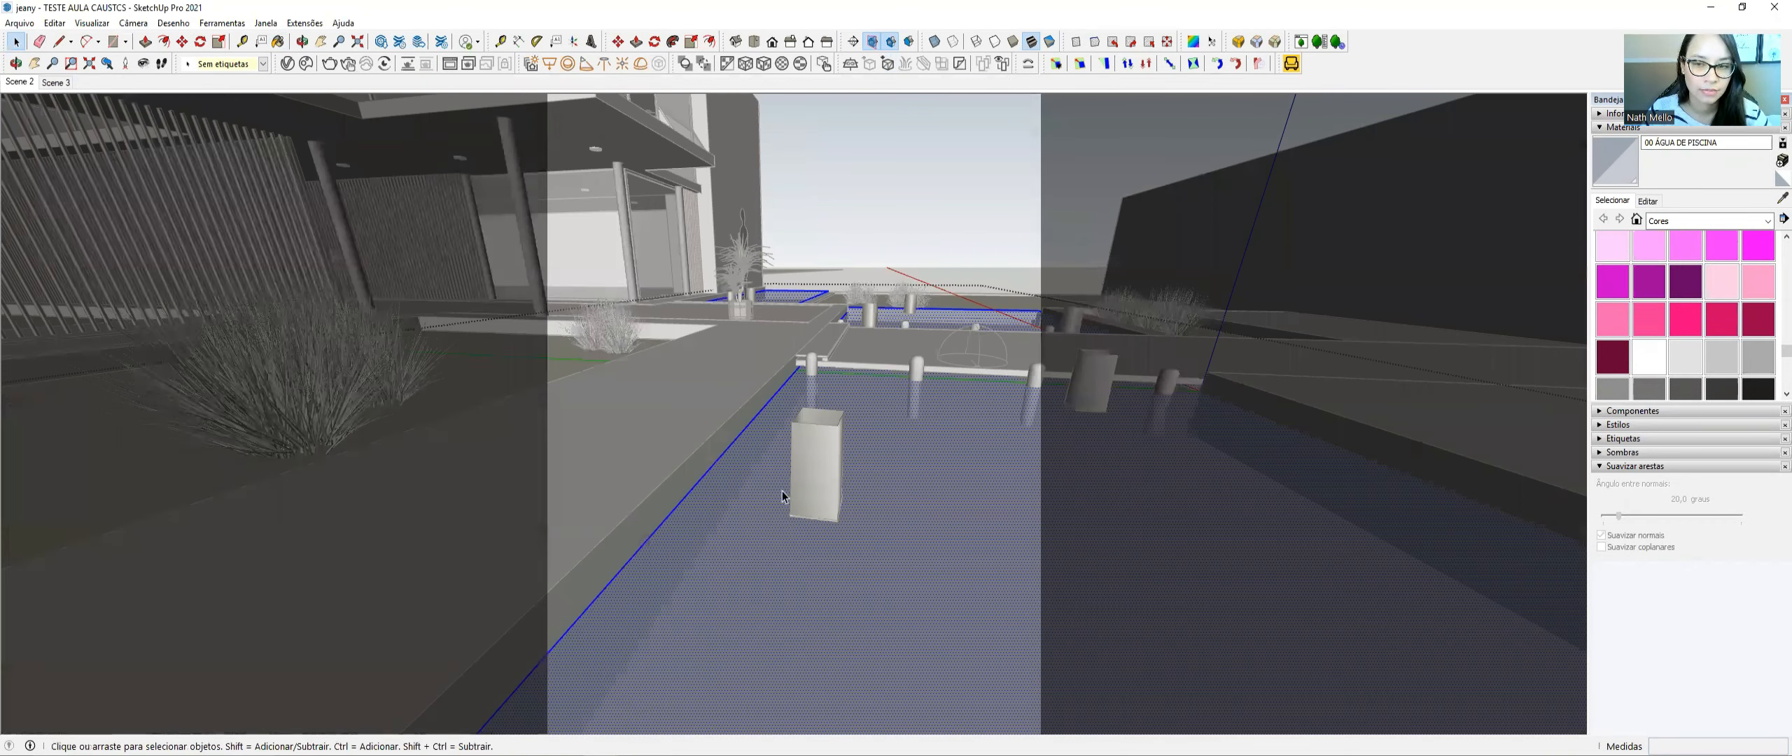
key("b")
key("space")
key("Escape")
mouse_move(845, 585)
middle_mouse_down()
mouse_move(837, 363)
mouse_move(815, 596)
middle_mouse_up()
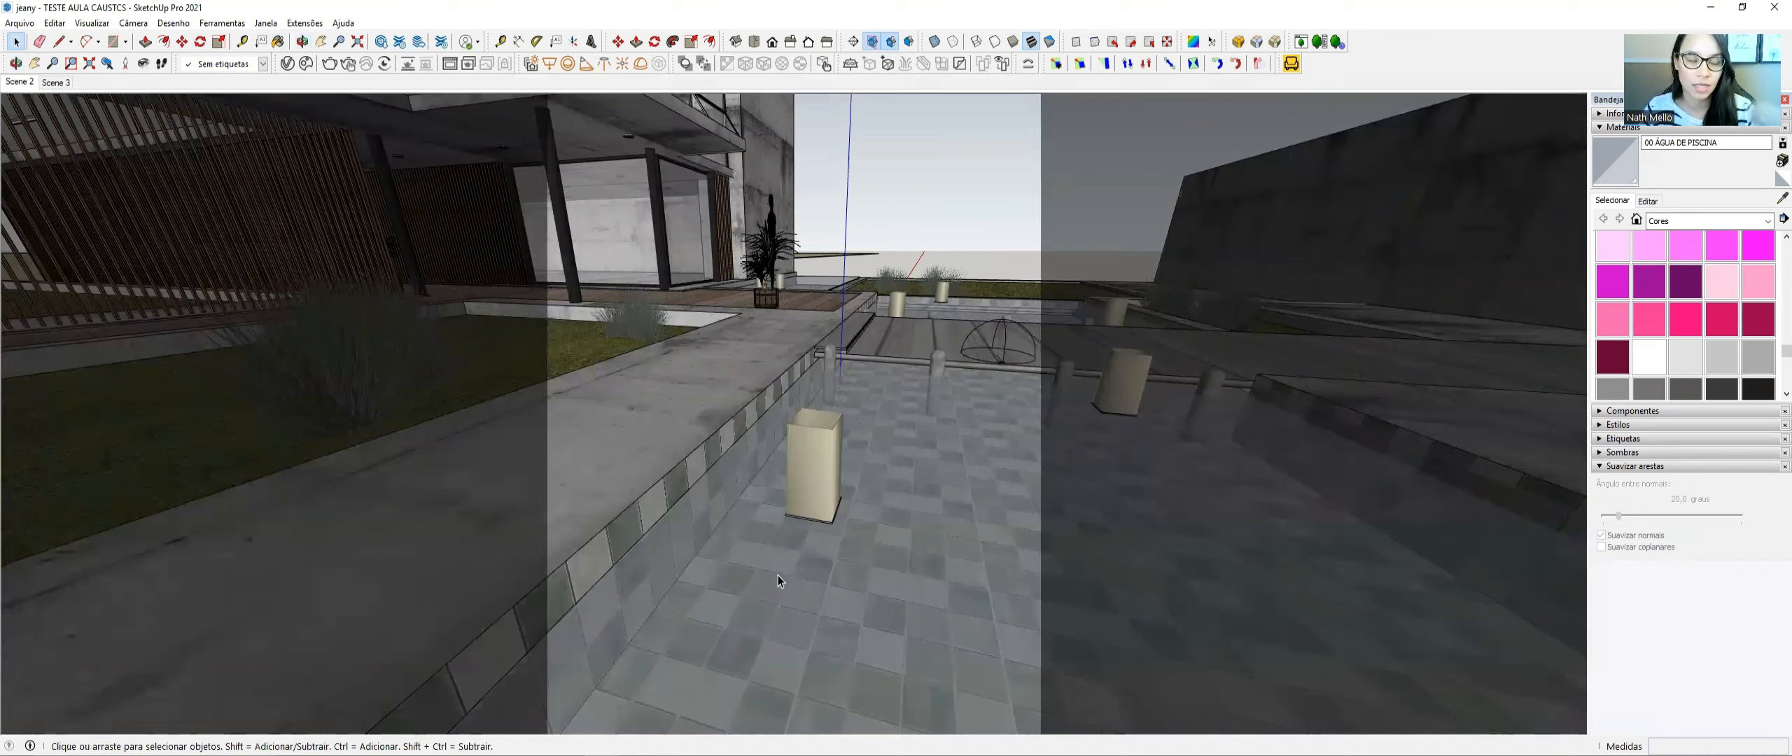
- Paint the underside of the pool's water surface with the 00 ÁGUA DE PISCINA material and leave its group
double_click(874, 493)
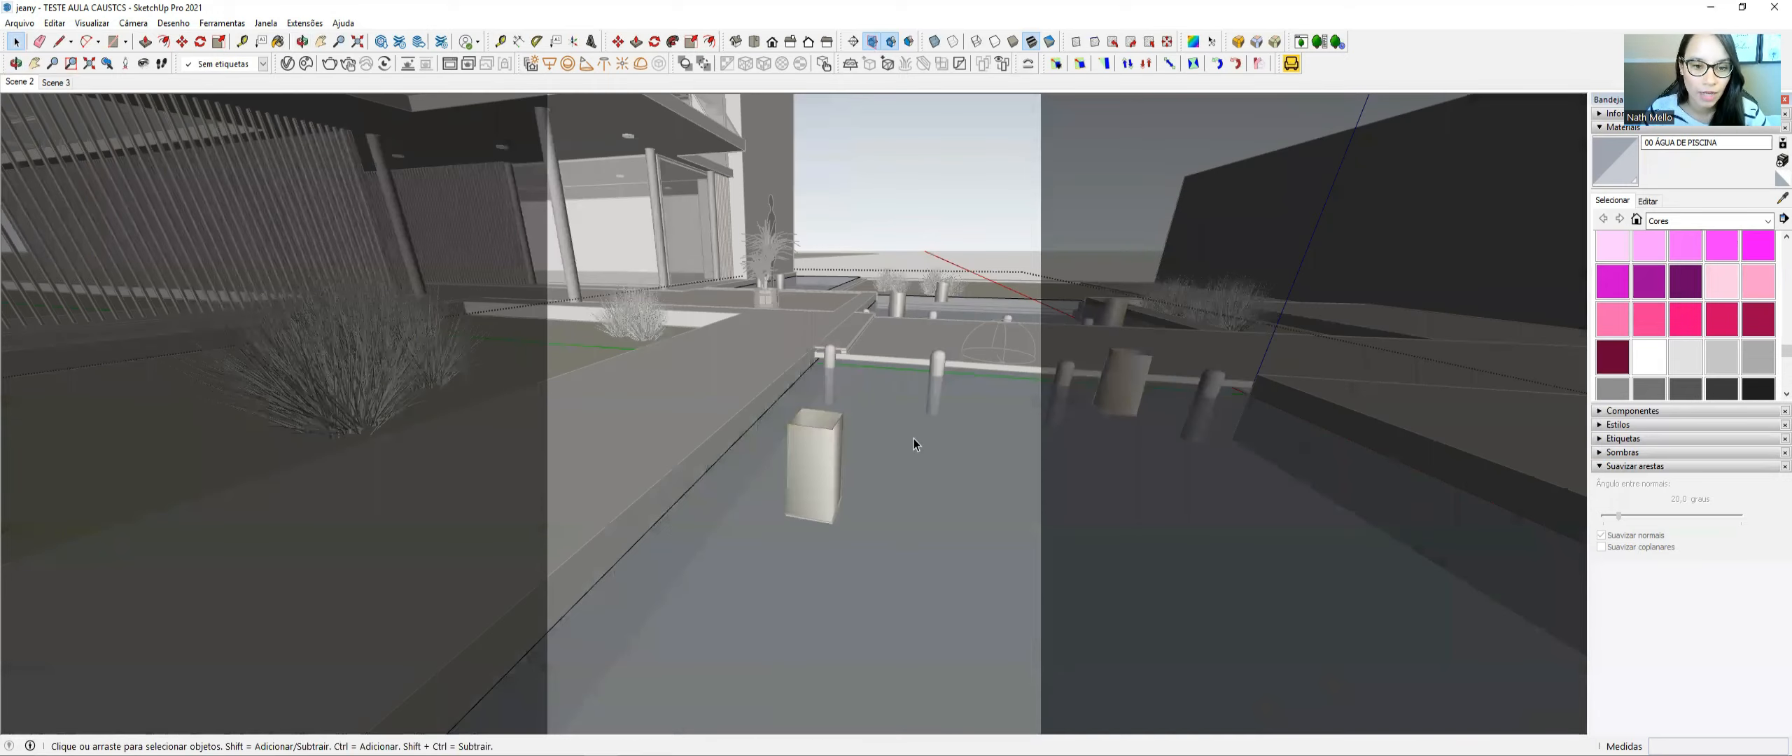
key("Escape")
scroll(860, 427, "up", 2)
middle_click_drag(858, 423, 859, 336)
double_click(860, 336)
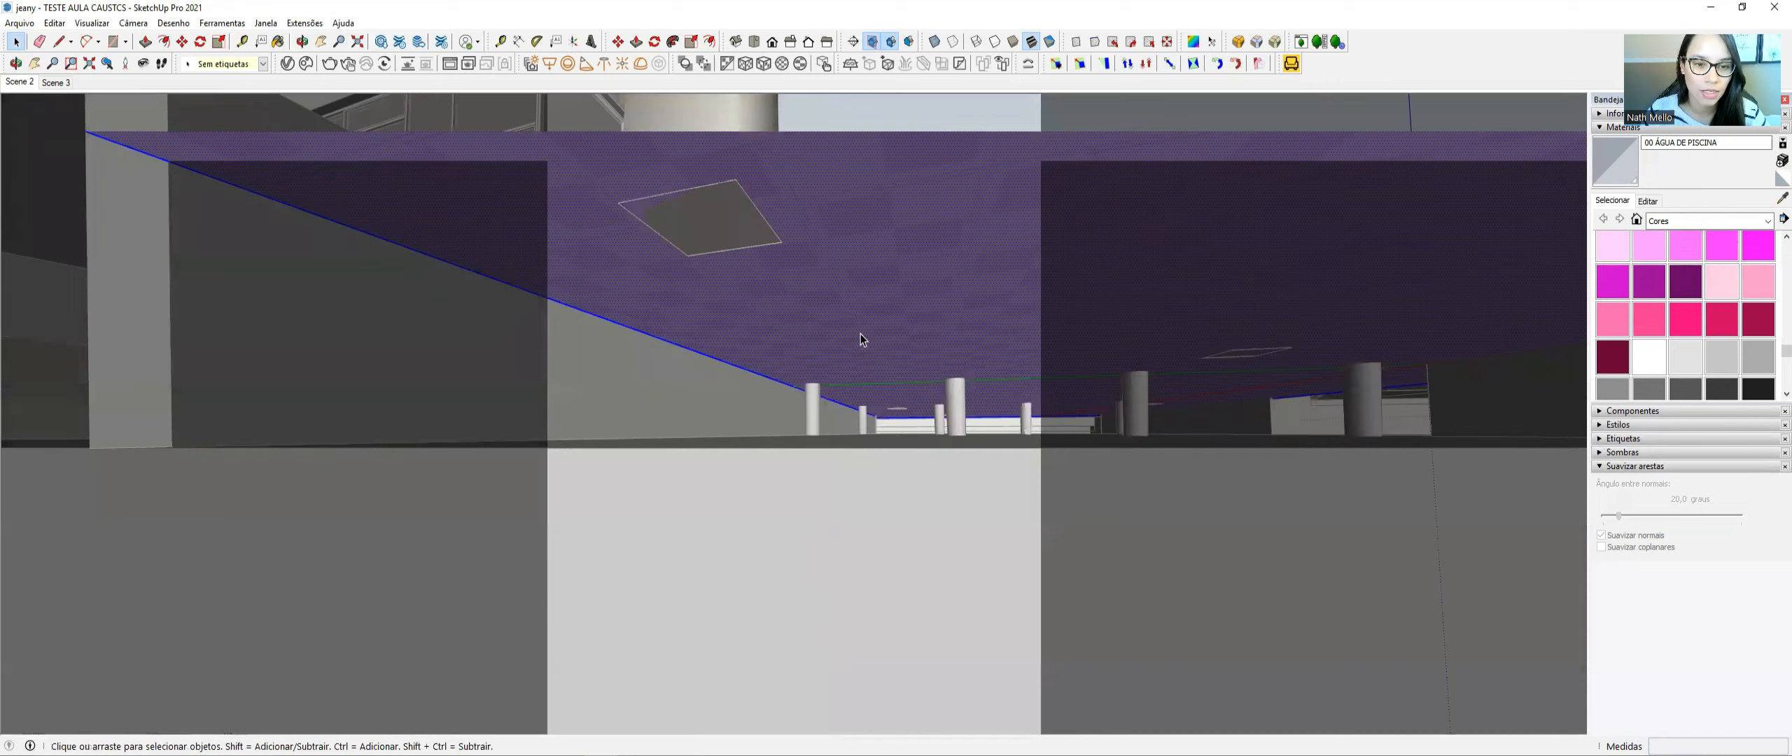
left_click(1608, 145)
left_click(957, 203)
key("space")
key("Escape")
- Display the pool area in the monochrome face style to inspect the face orientation
middle_click_drag(875, 301, 826, 372)
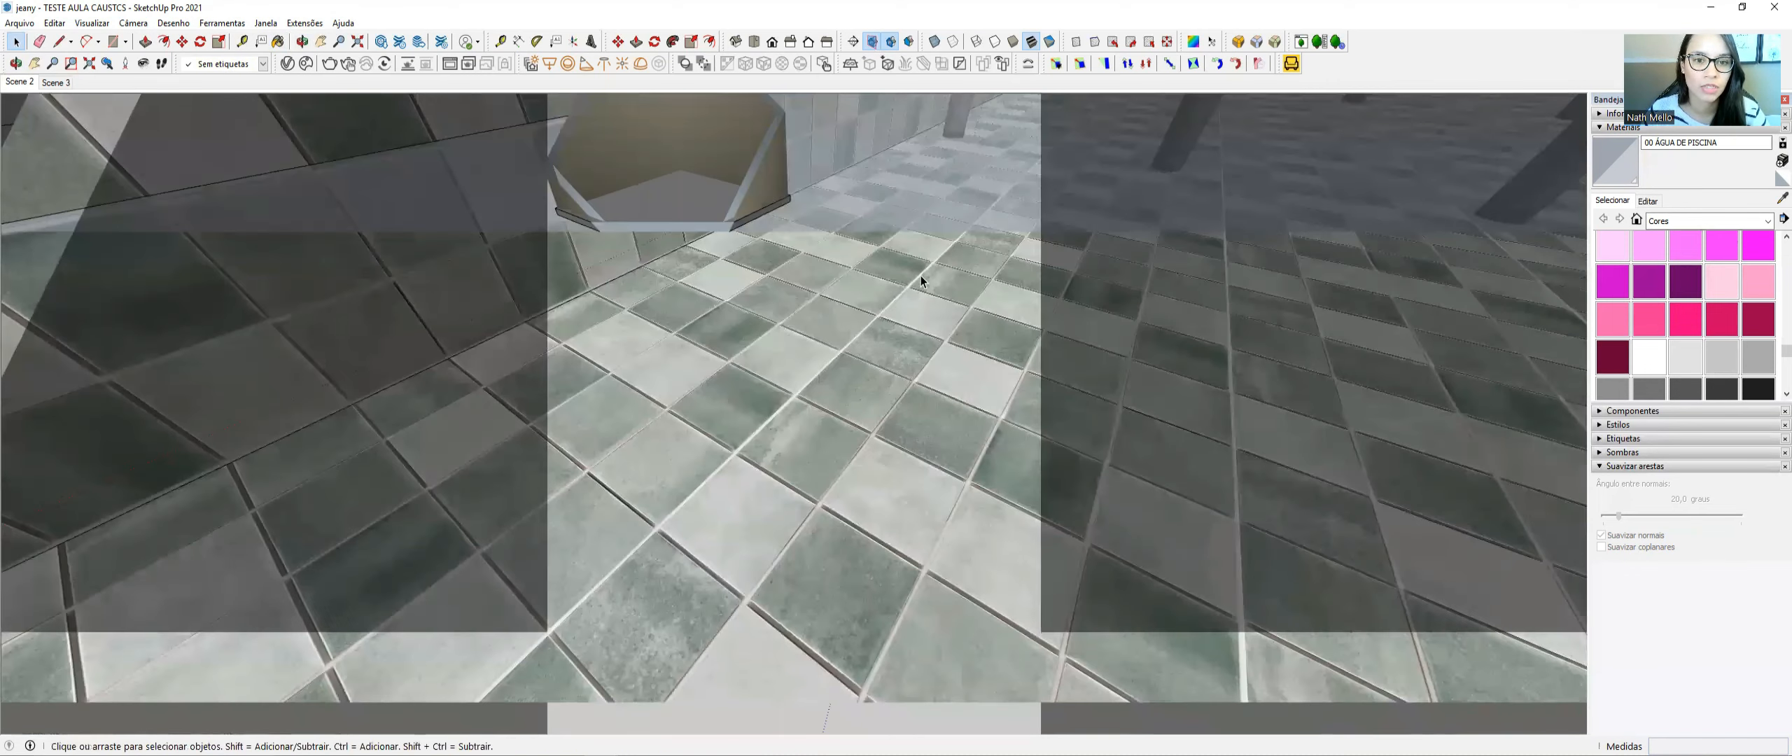
scroll(927, 269, "down", 5)
middle_click_drag(866, 320, 877, 347)
scroll(921, 274, "down", 3)
scroll(921, 274, "up", 4)
scroll(994, 308, "down", 2)
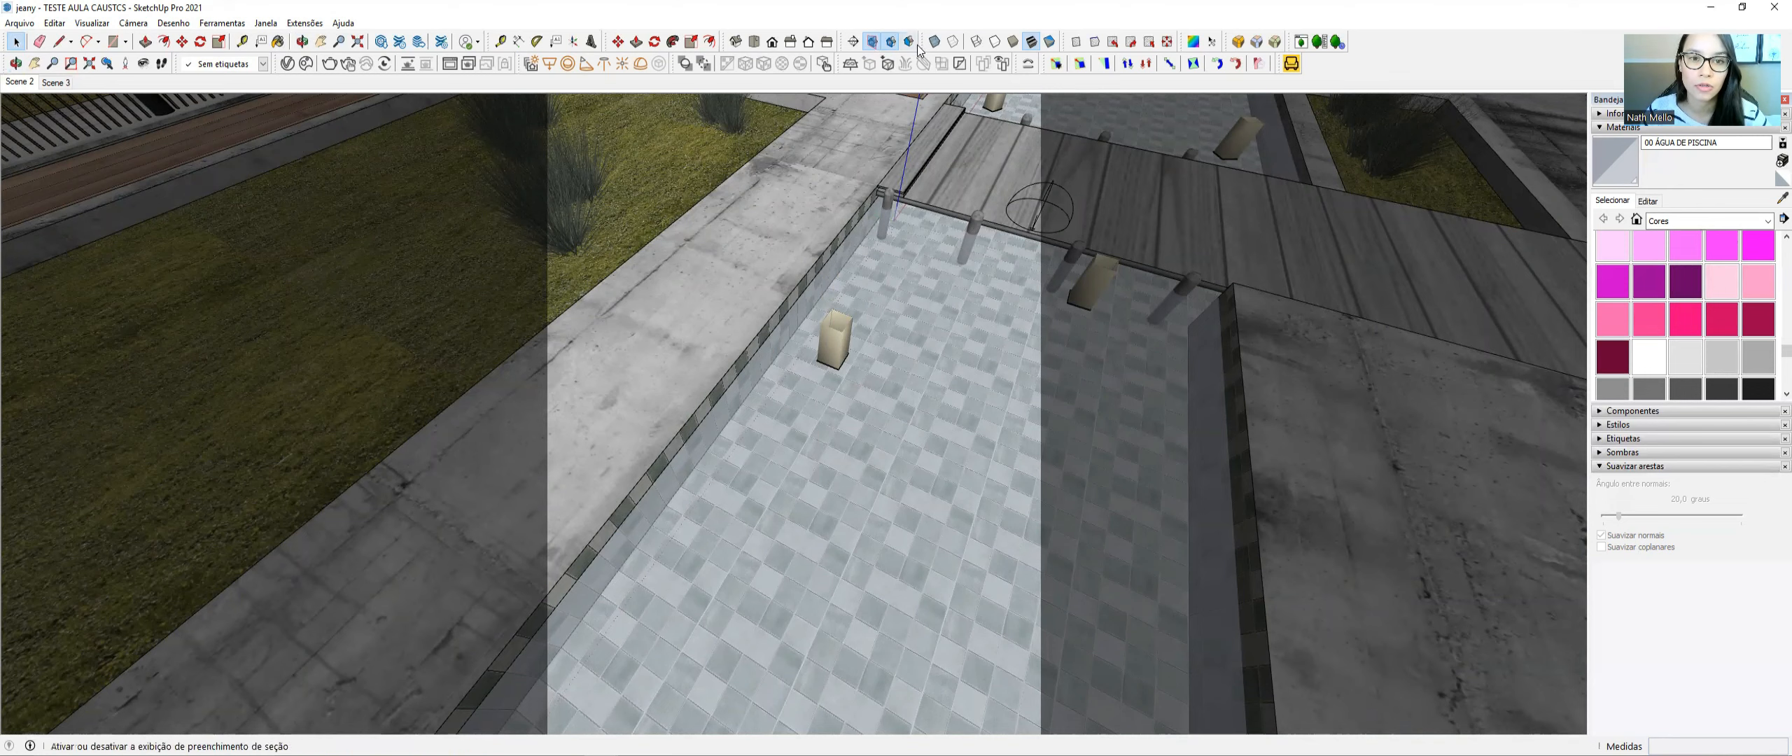
left_click(1049, 43)
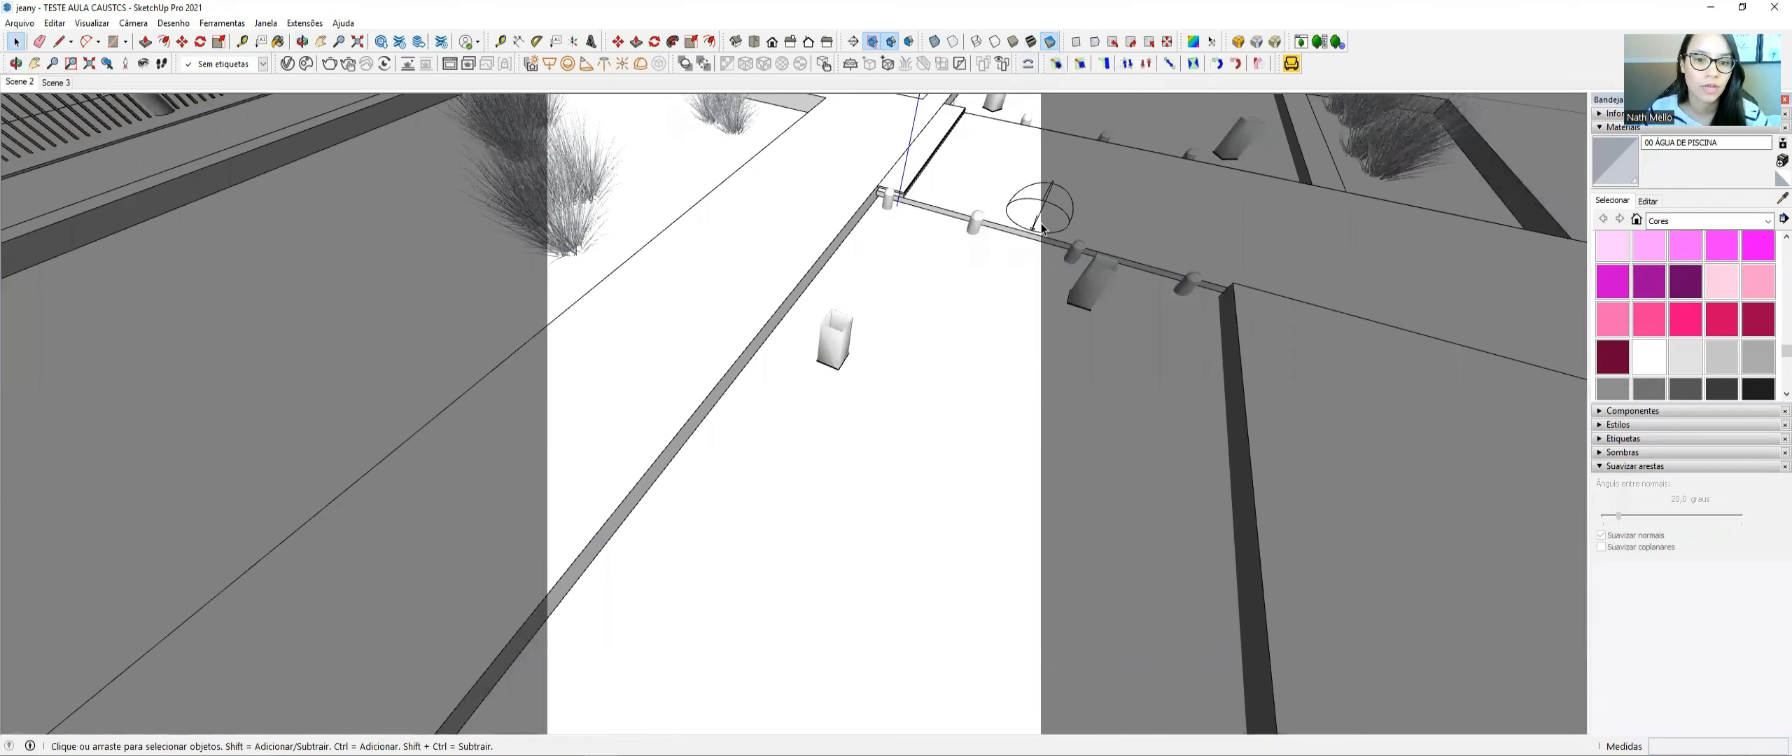
- Restore the textured face style and open the V-Ray Asset Editor, enlarged to show the 00 ÁGUA DE PISCINA material's parameters
left_click(1031, 41)
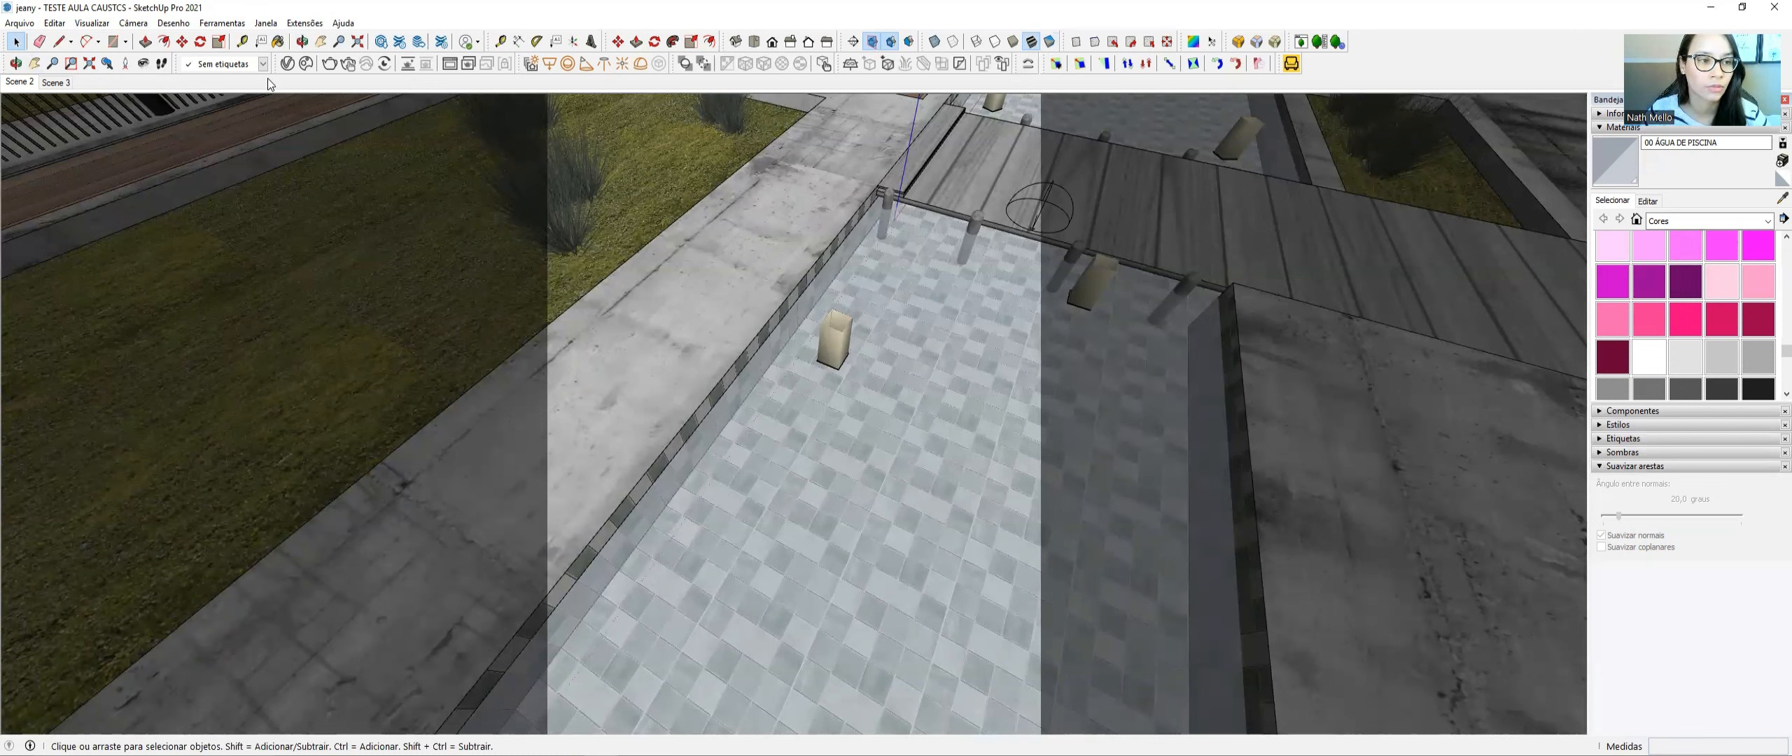
left_click(286, 64)
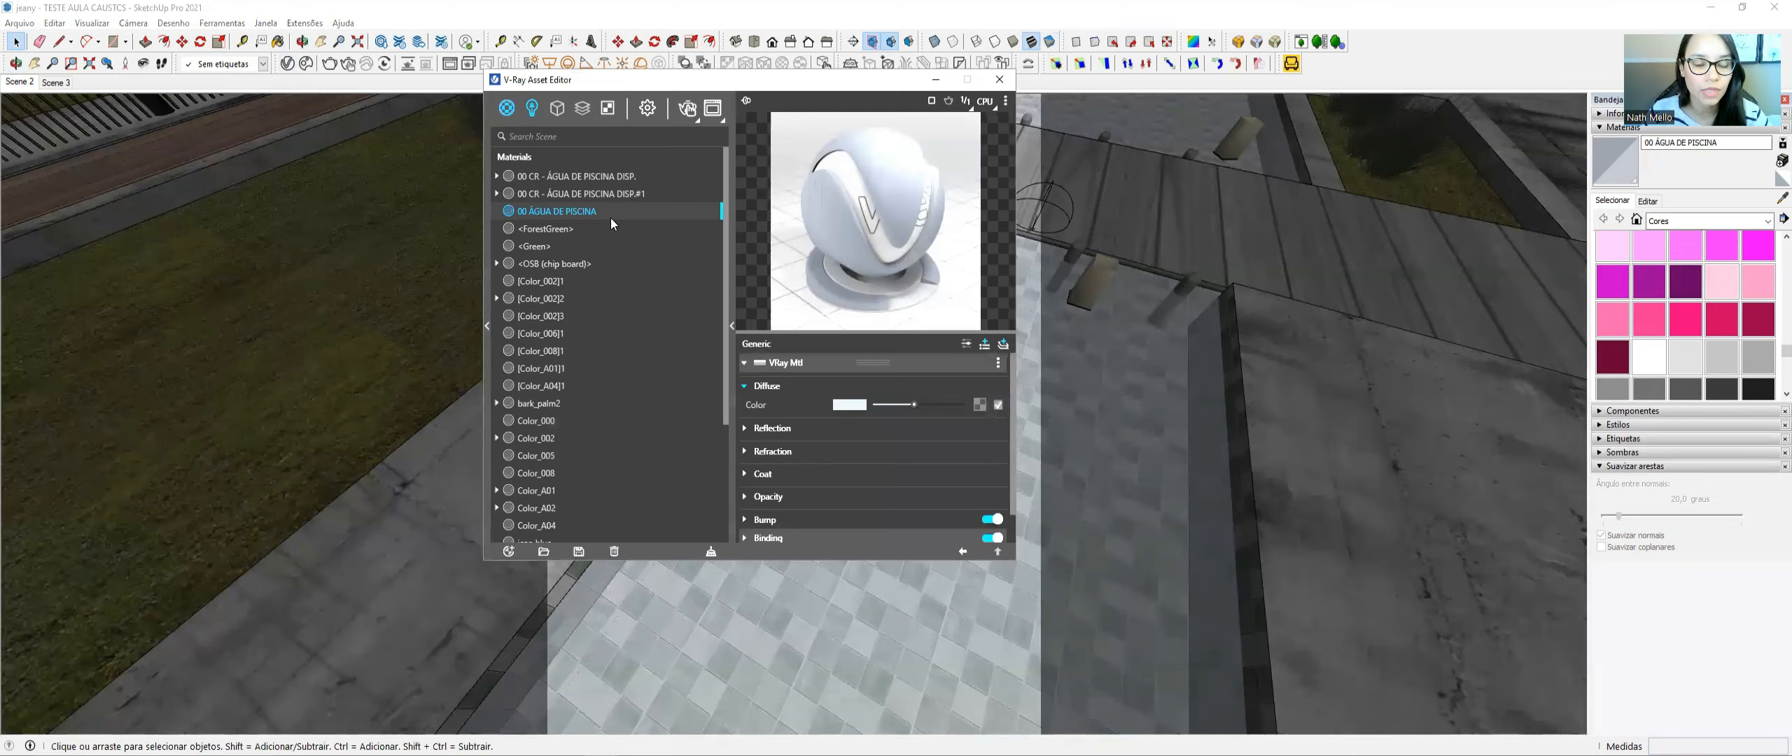
left_click_drag(867, 83, 856, 78)
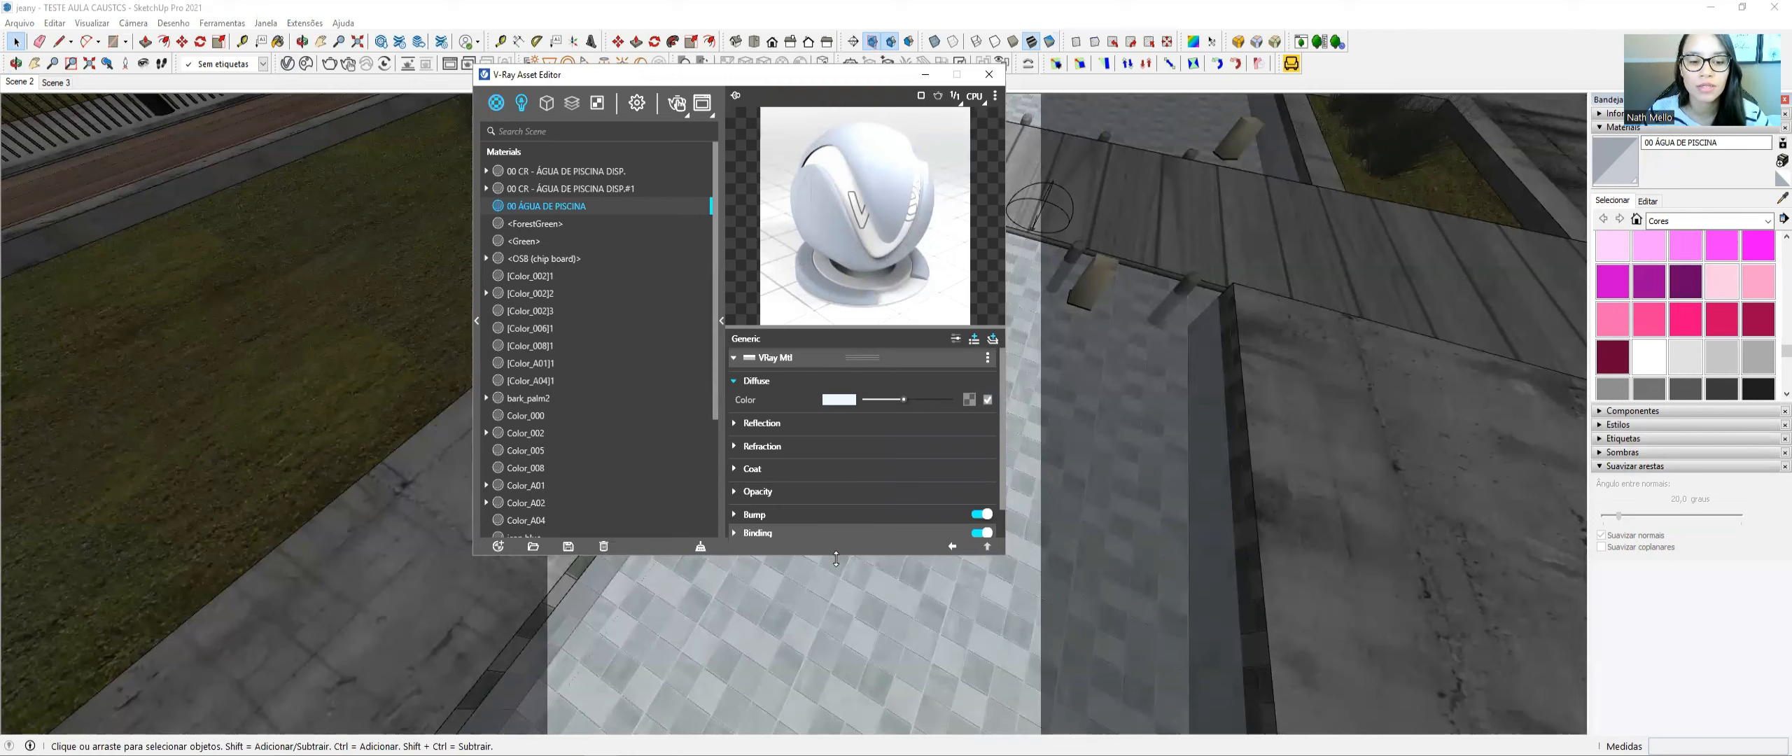
left_click_drag(836, 558, 837, 655)
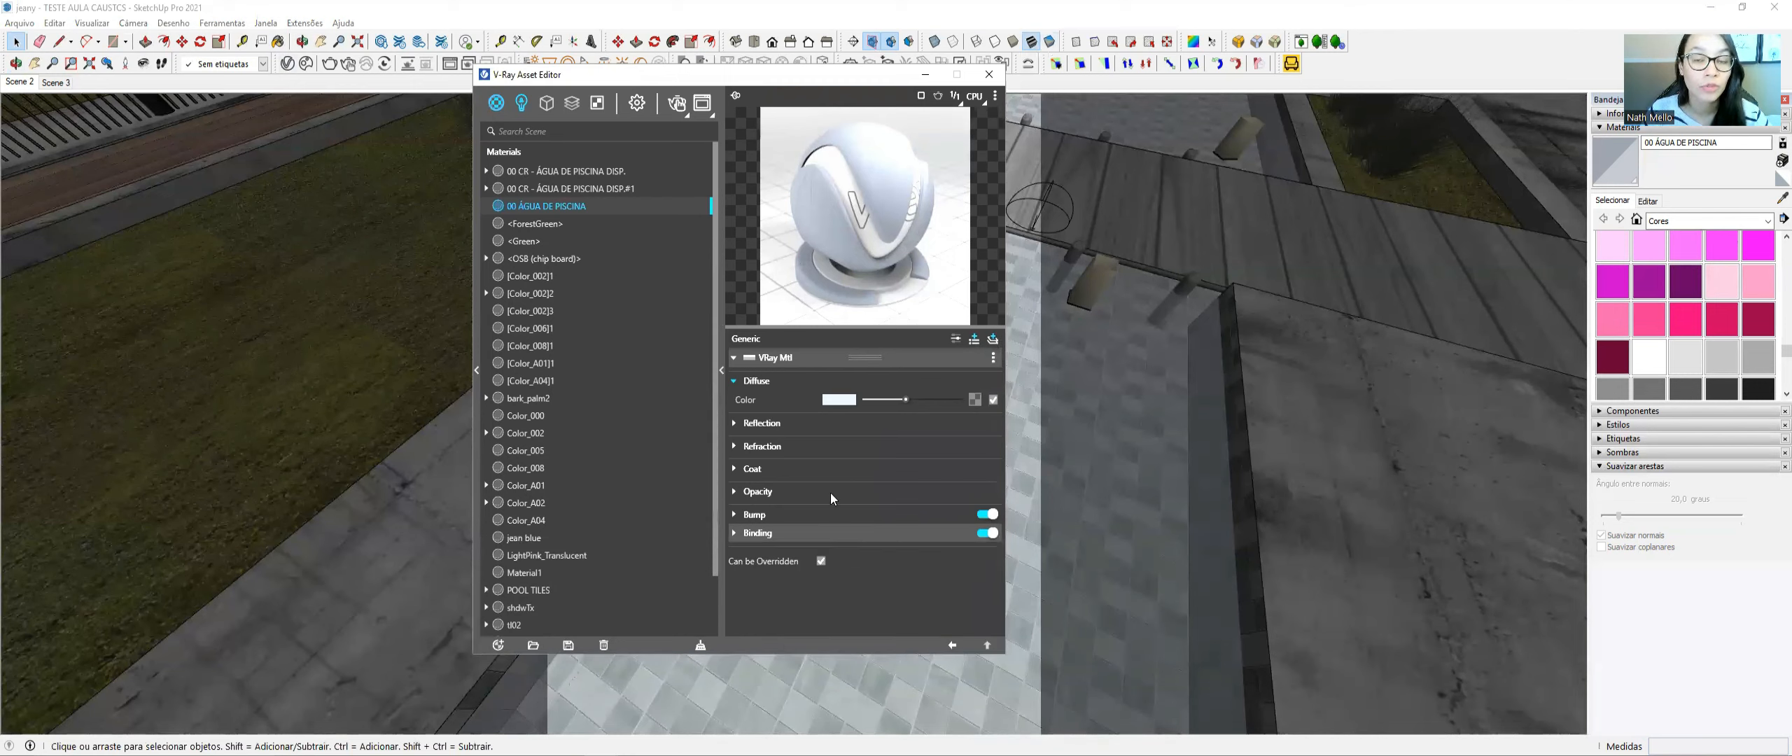
- Set the water material's diffuse color to black and reflection color to white, and check the pool photo in the browser for reference
left_click(868, 399)
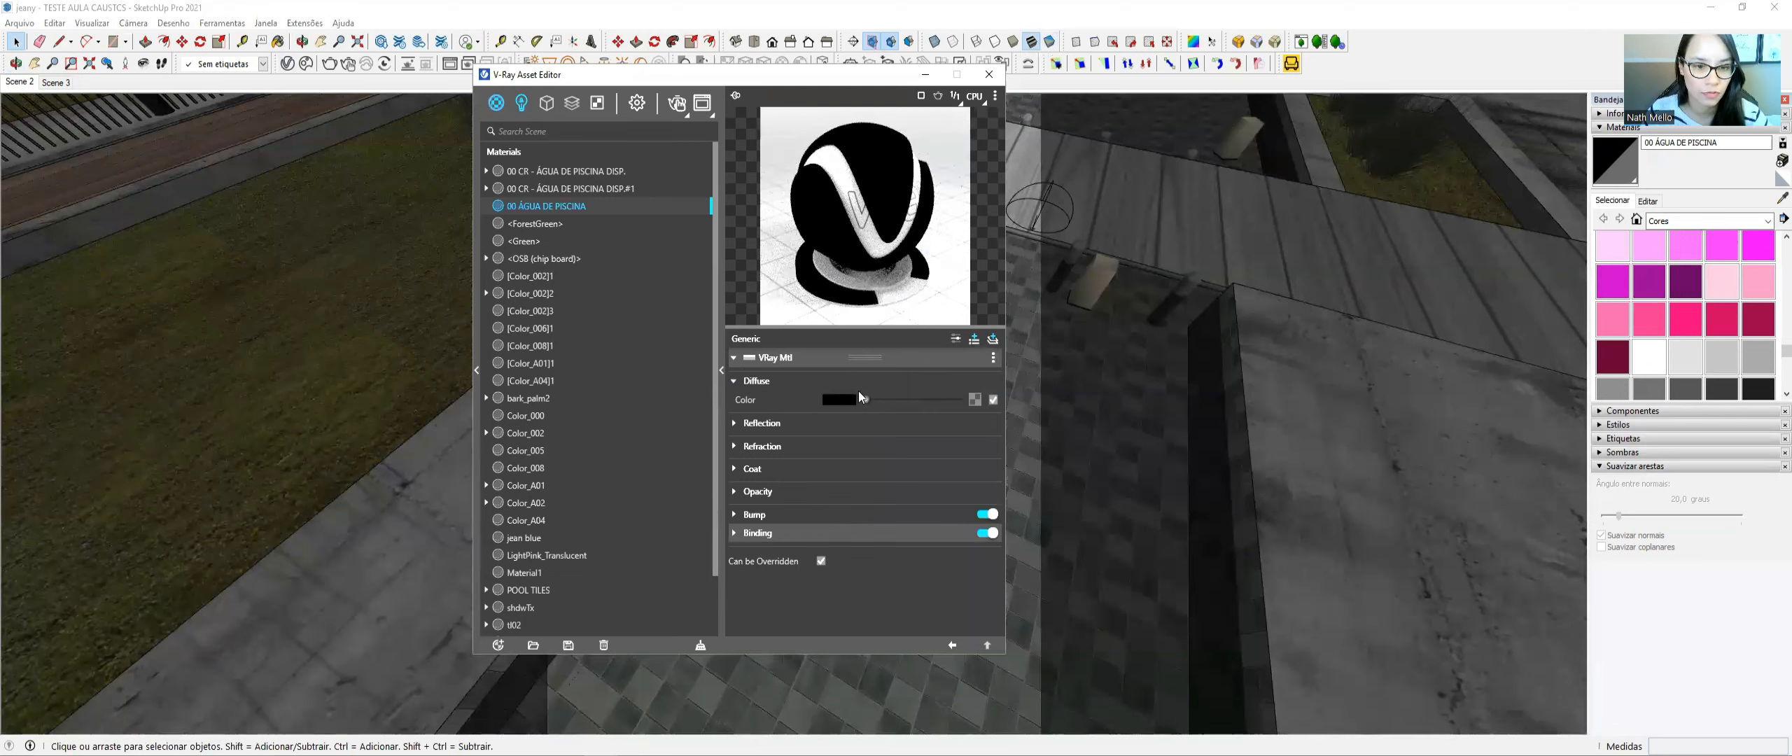
left_click(845, 425)
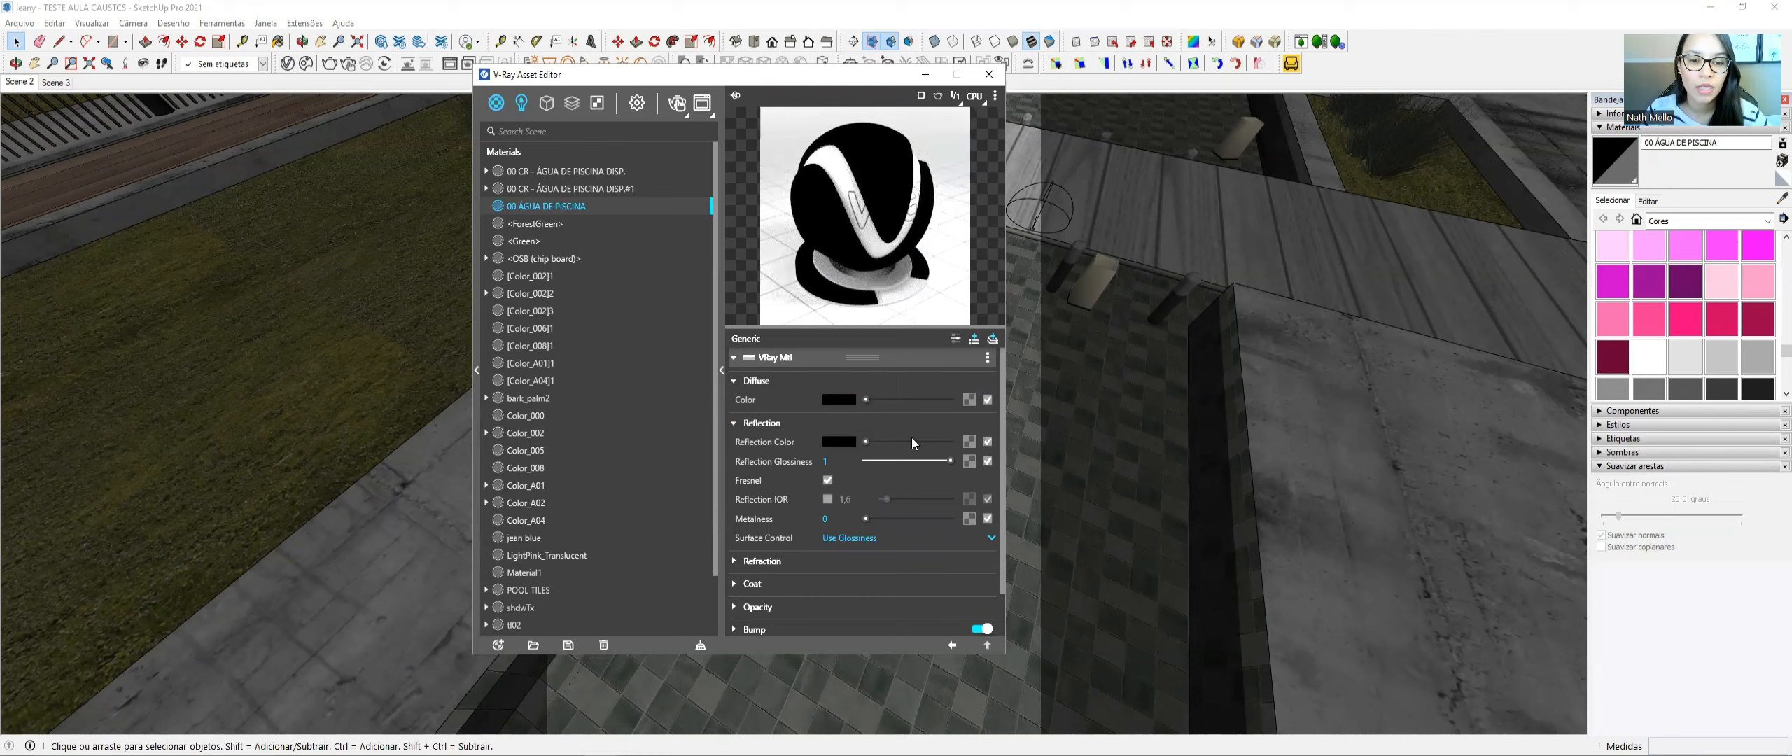
left_click_drag(913, 442, 954, 441)
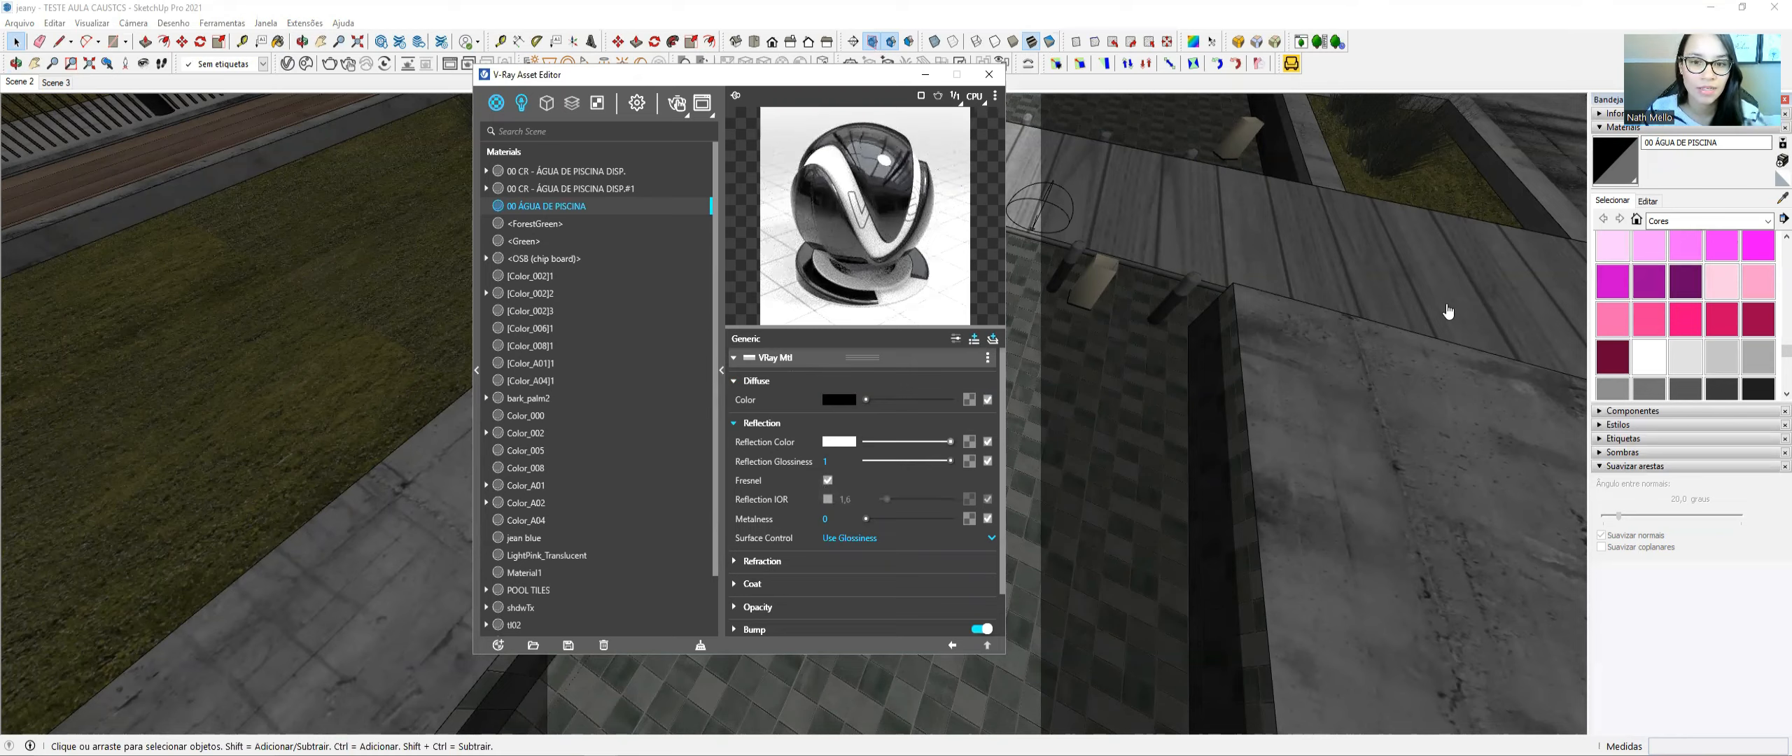
key("alt+Tab")
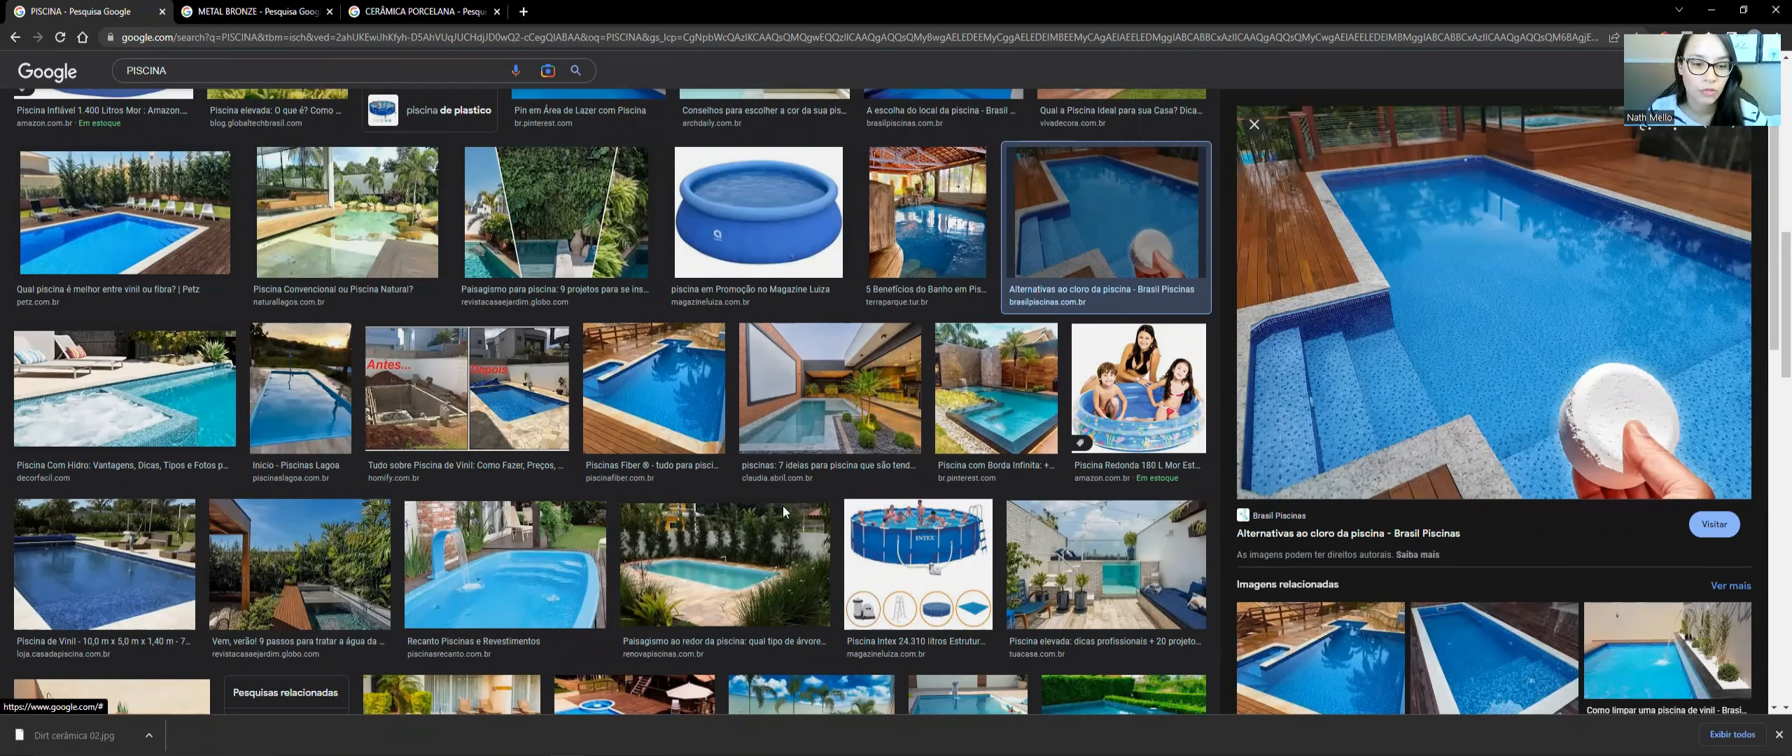
key("alt+Tab")
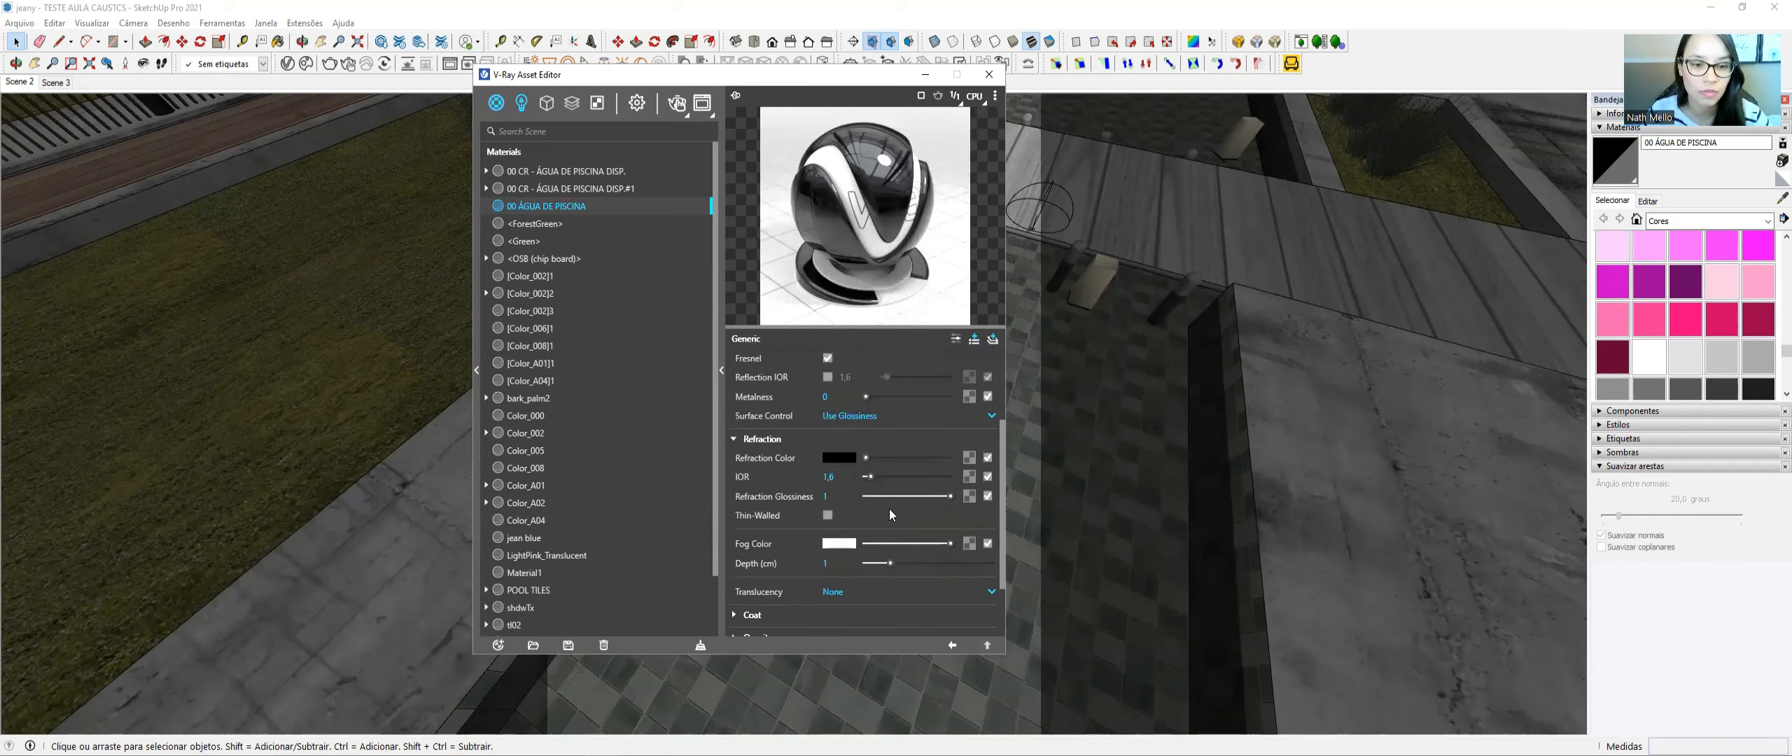
- Set the water material's refraction IOR to 1.33 and its refraction color to full white
scroll(889, 514, "down", 2)
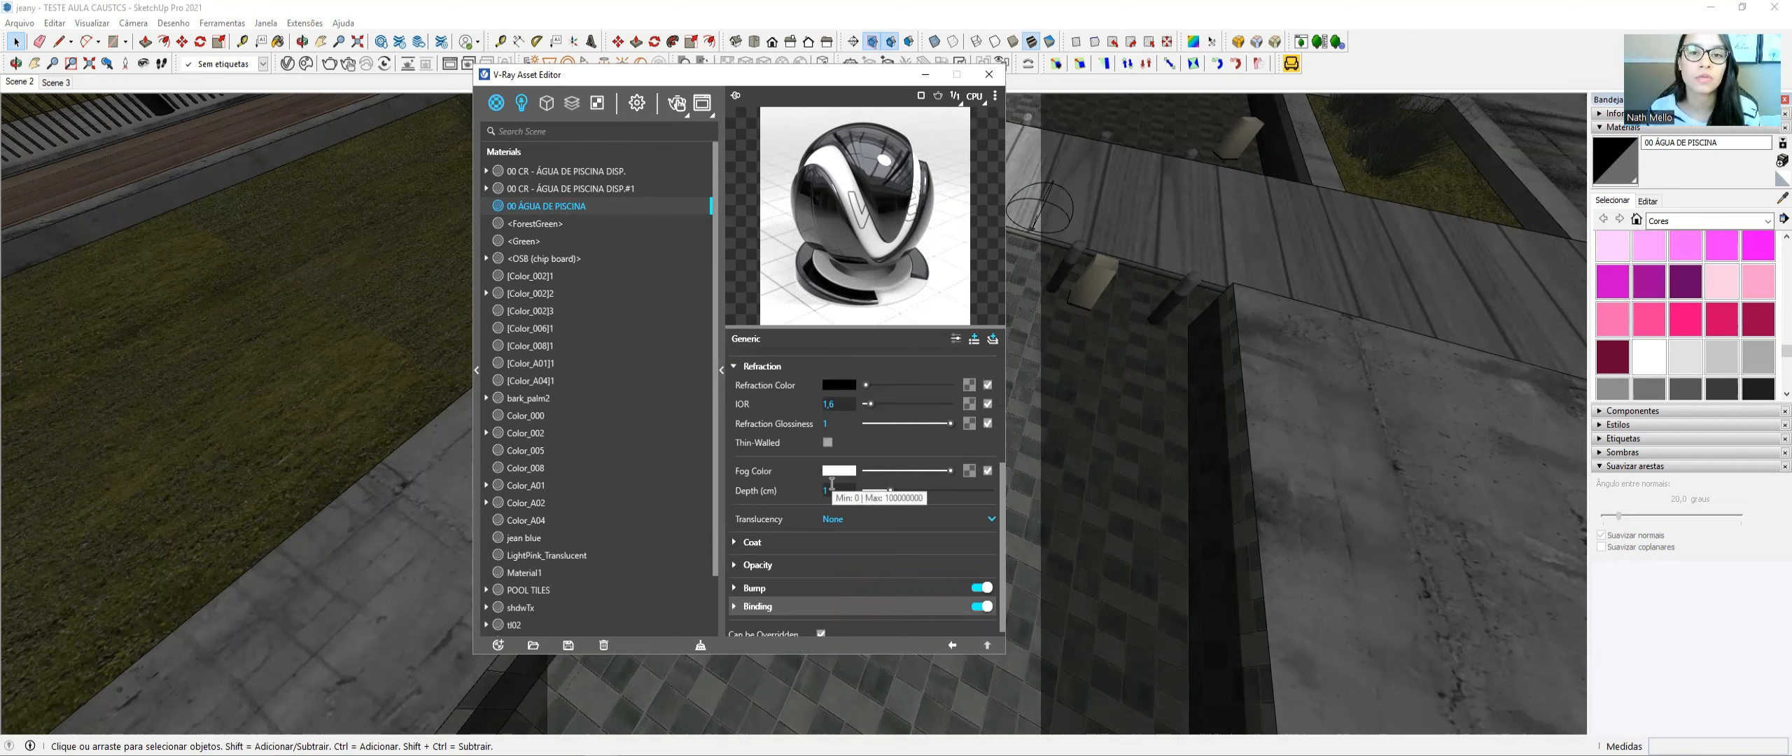
key("BackSpace")
type("33")
key("Return")
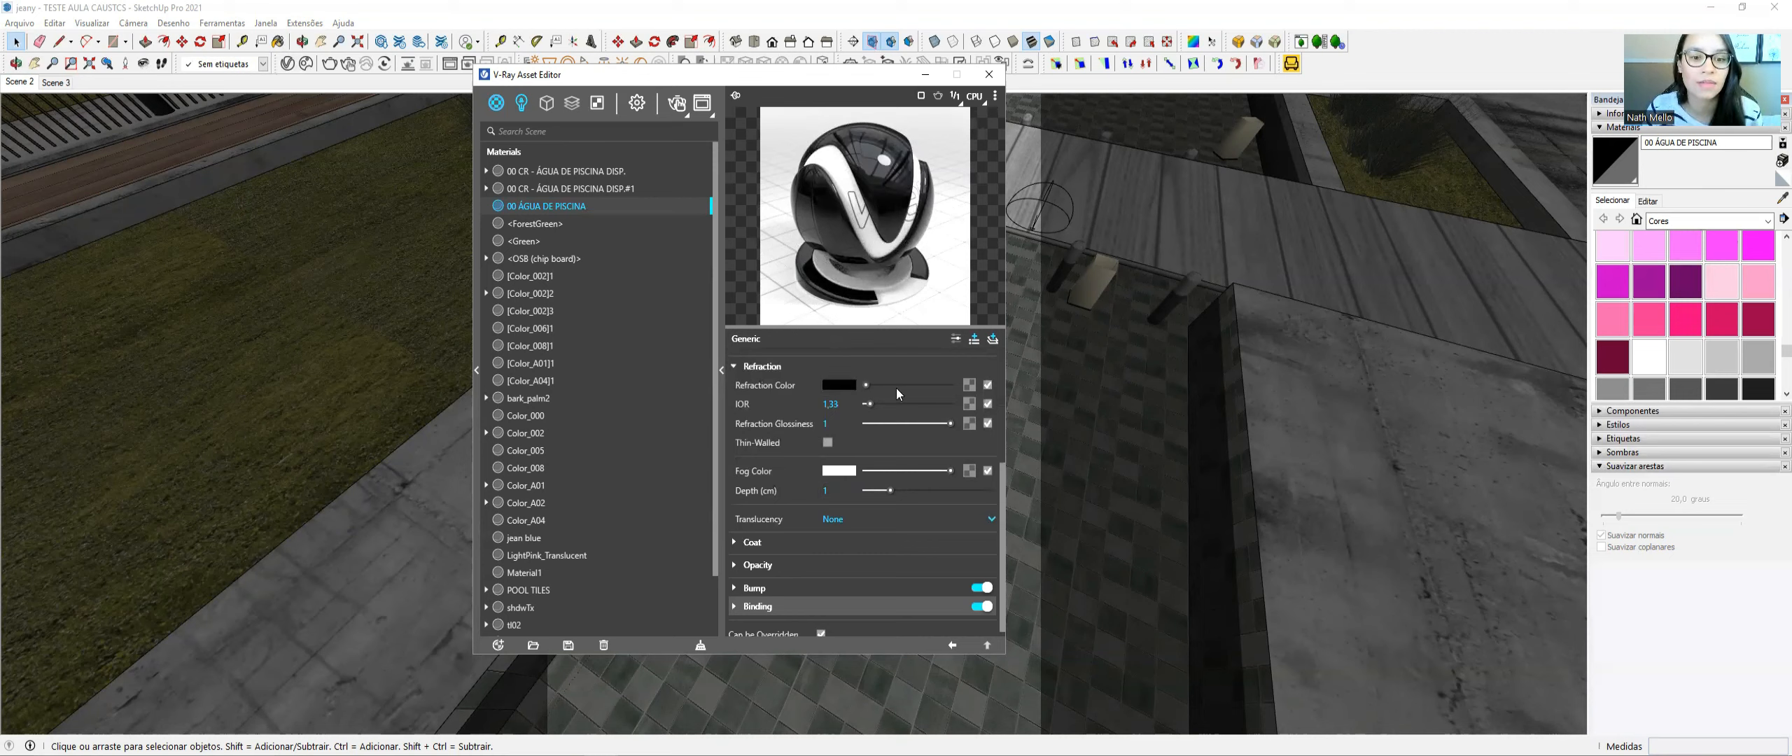
left_click_drag(892, 385, 963, 386)
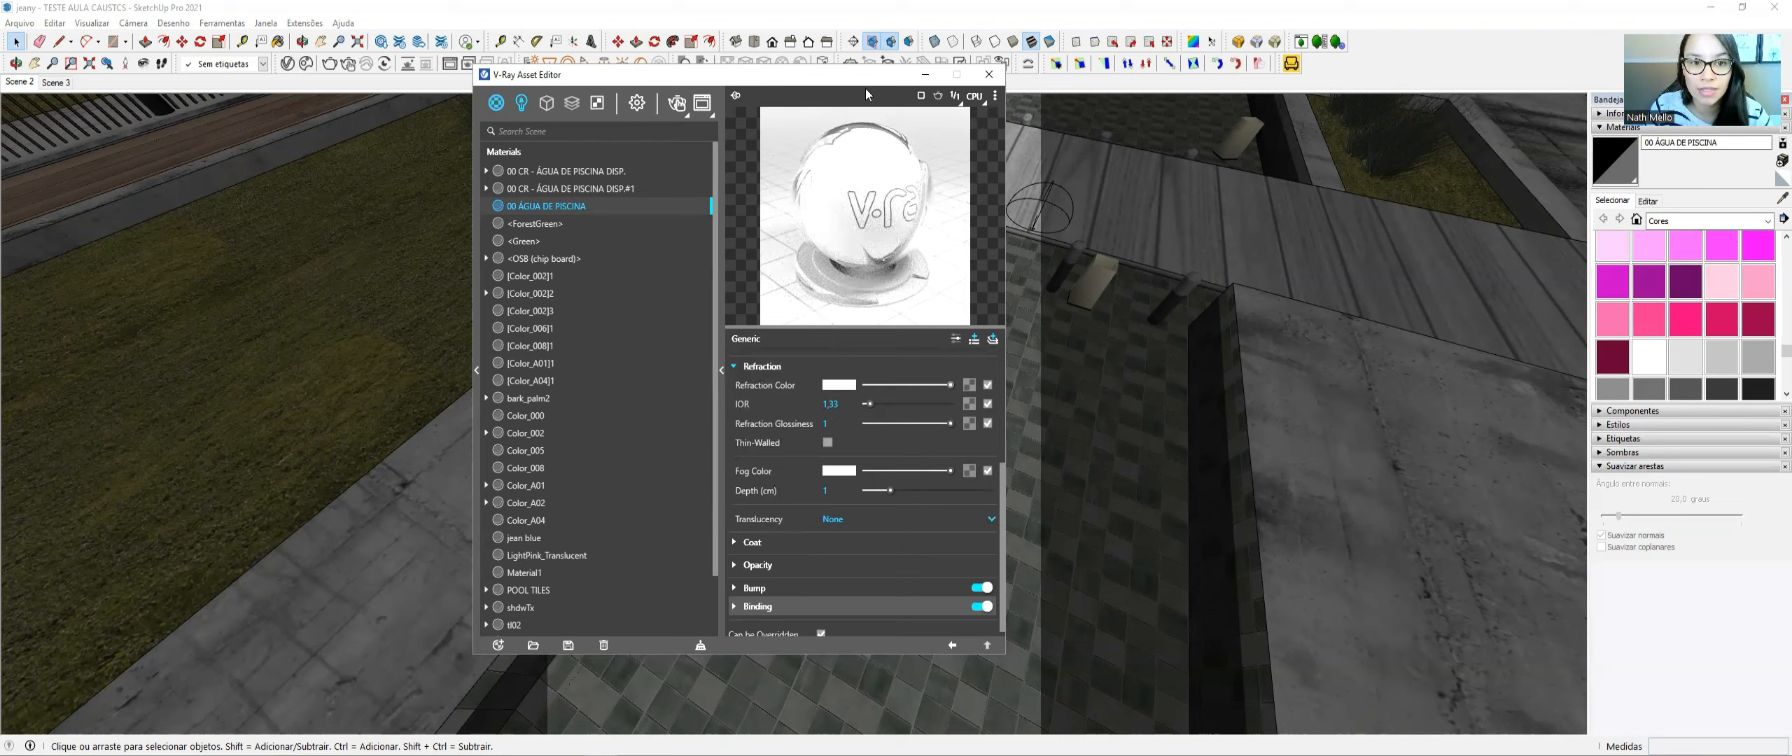
- Tint the water material's fog color light cyan by setting its red value to 193 in the 0 to 255 range
left_click_drag(861, 83, 618, 64)
scroll(887, 314, "down", 1)
scroll(1008, 269, "down", 1)
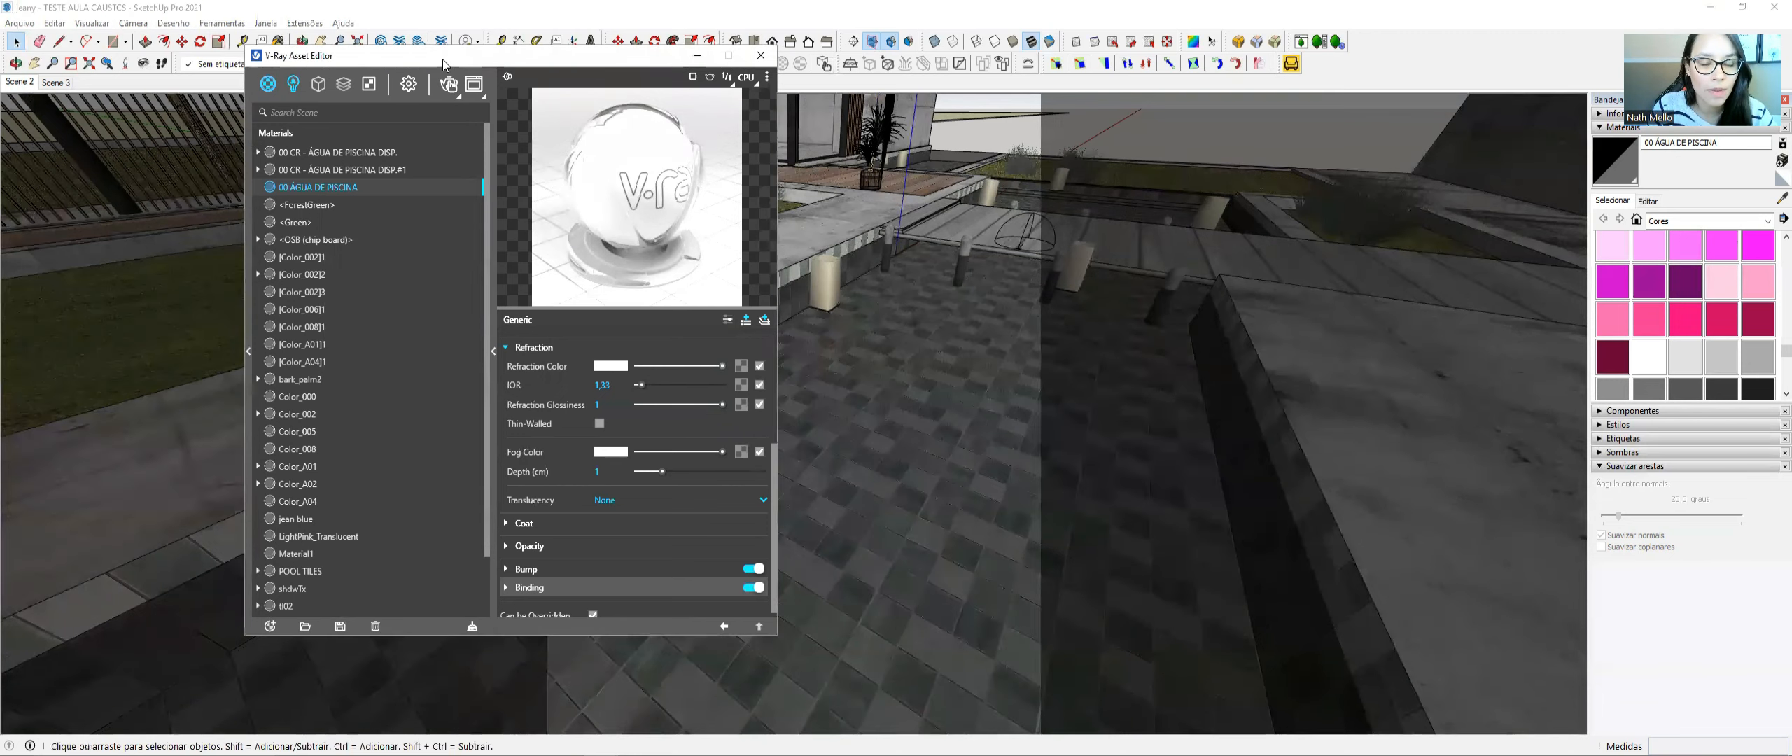
left_click_drag(442, 59, 590, 62)
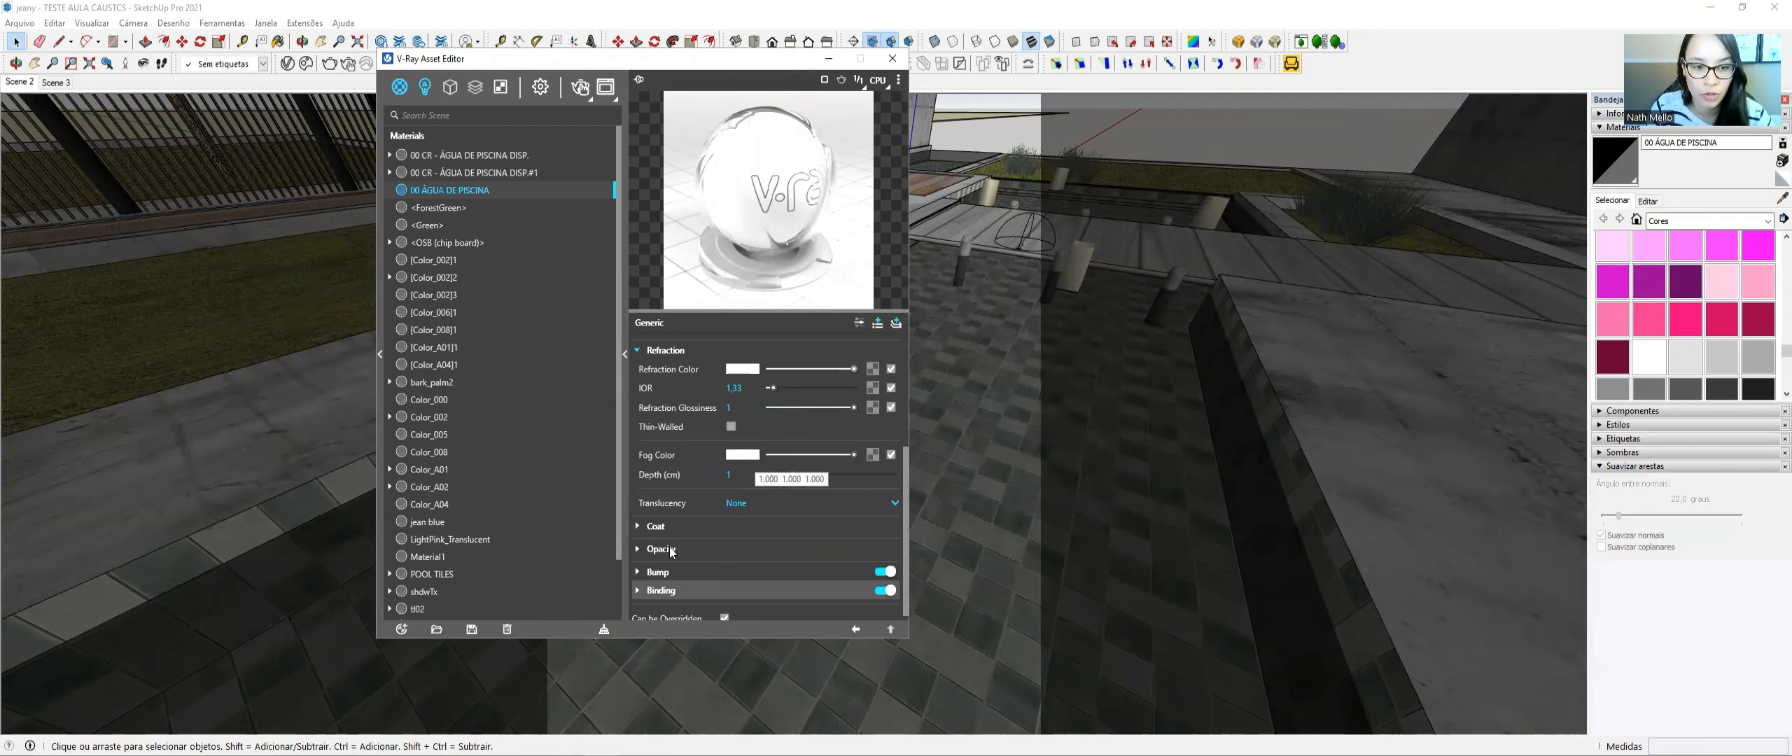
left_click(757, 461)
double_click(893, 326)
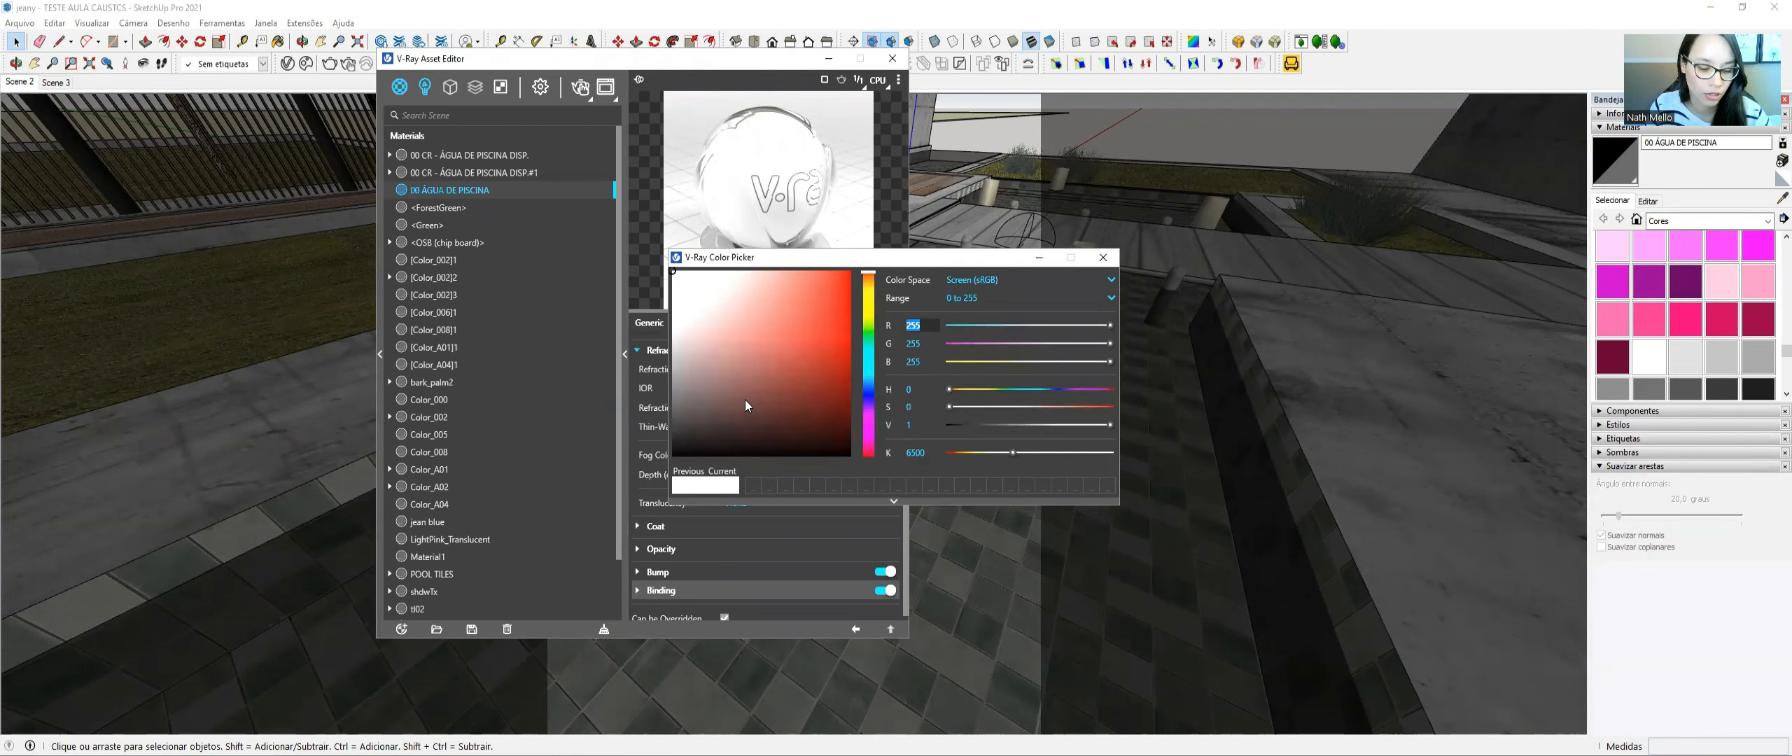
type("1")
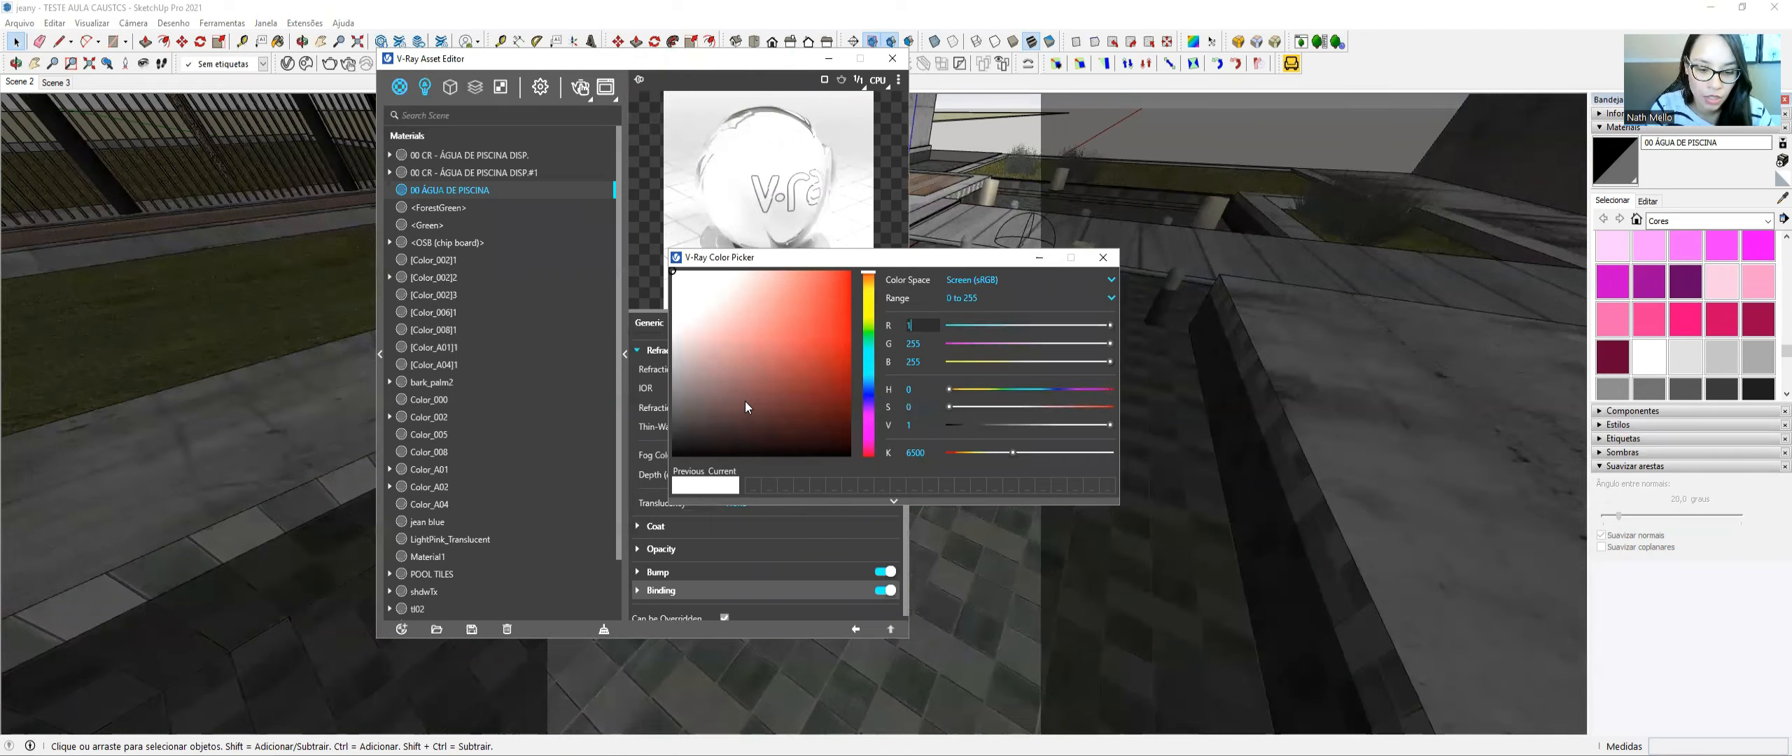
type("93")
key("Return")
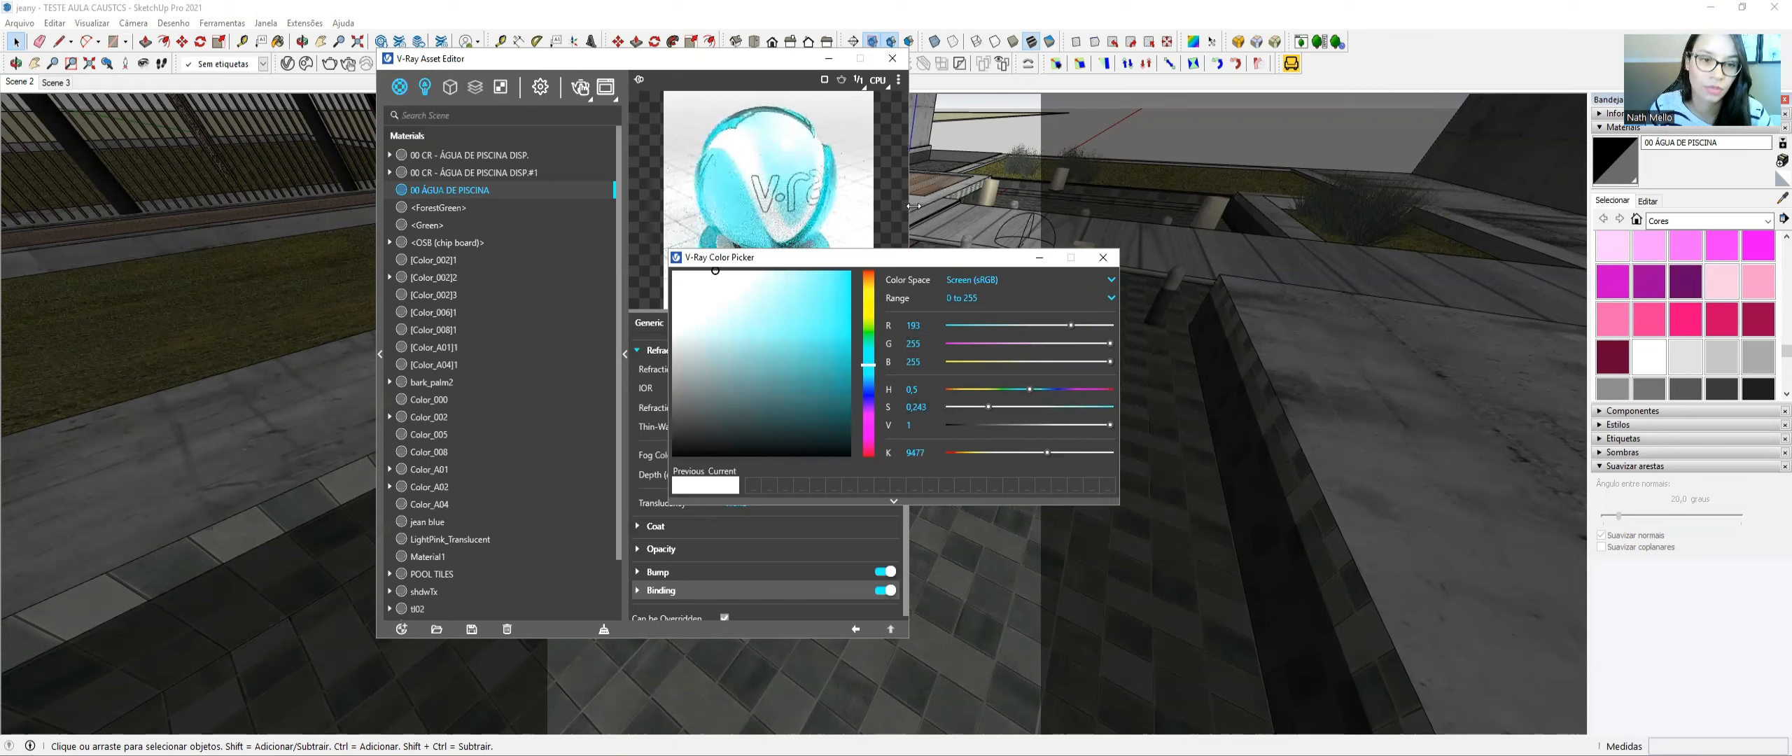
left_click(1110, 259)
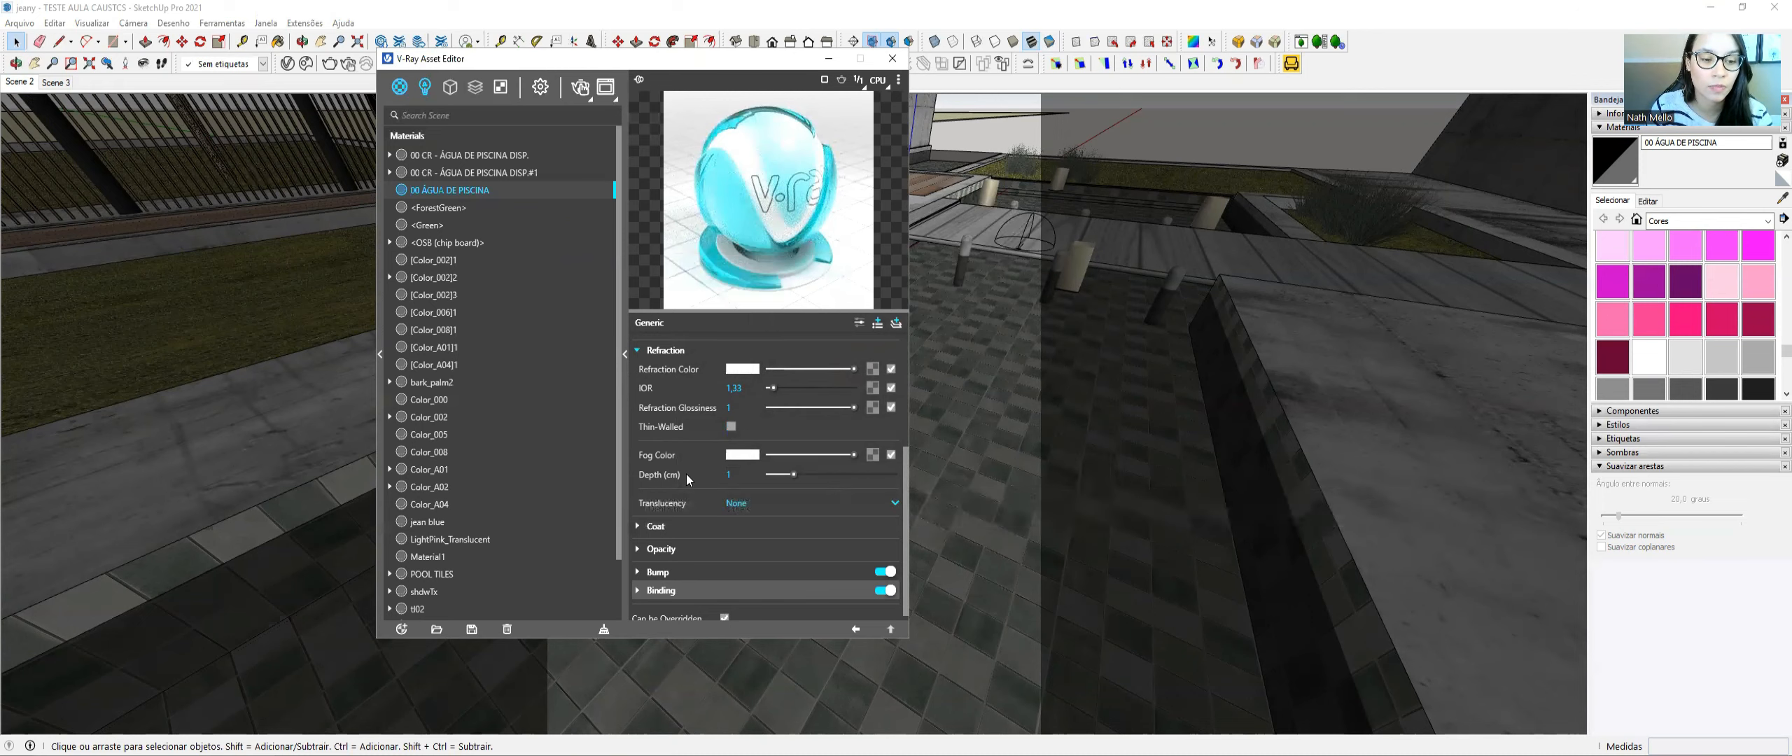
- Set the fog depth of the water material to 100 cm
mouse_move(646, 509)
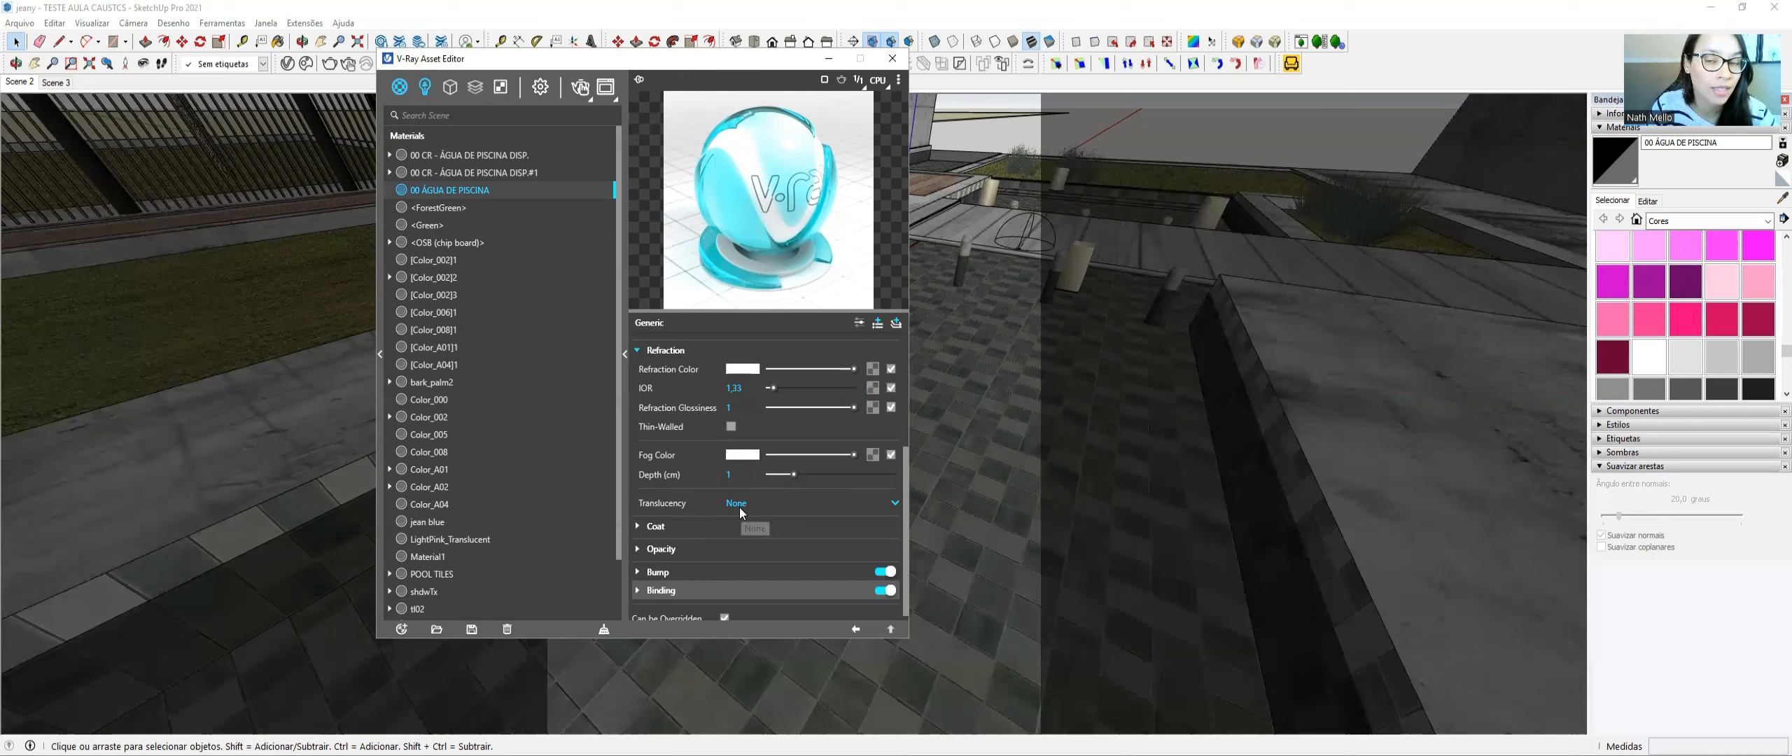
left_click(743, 474)
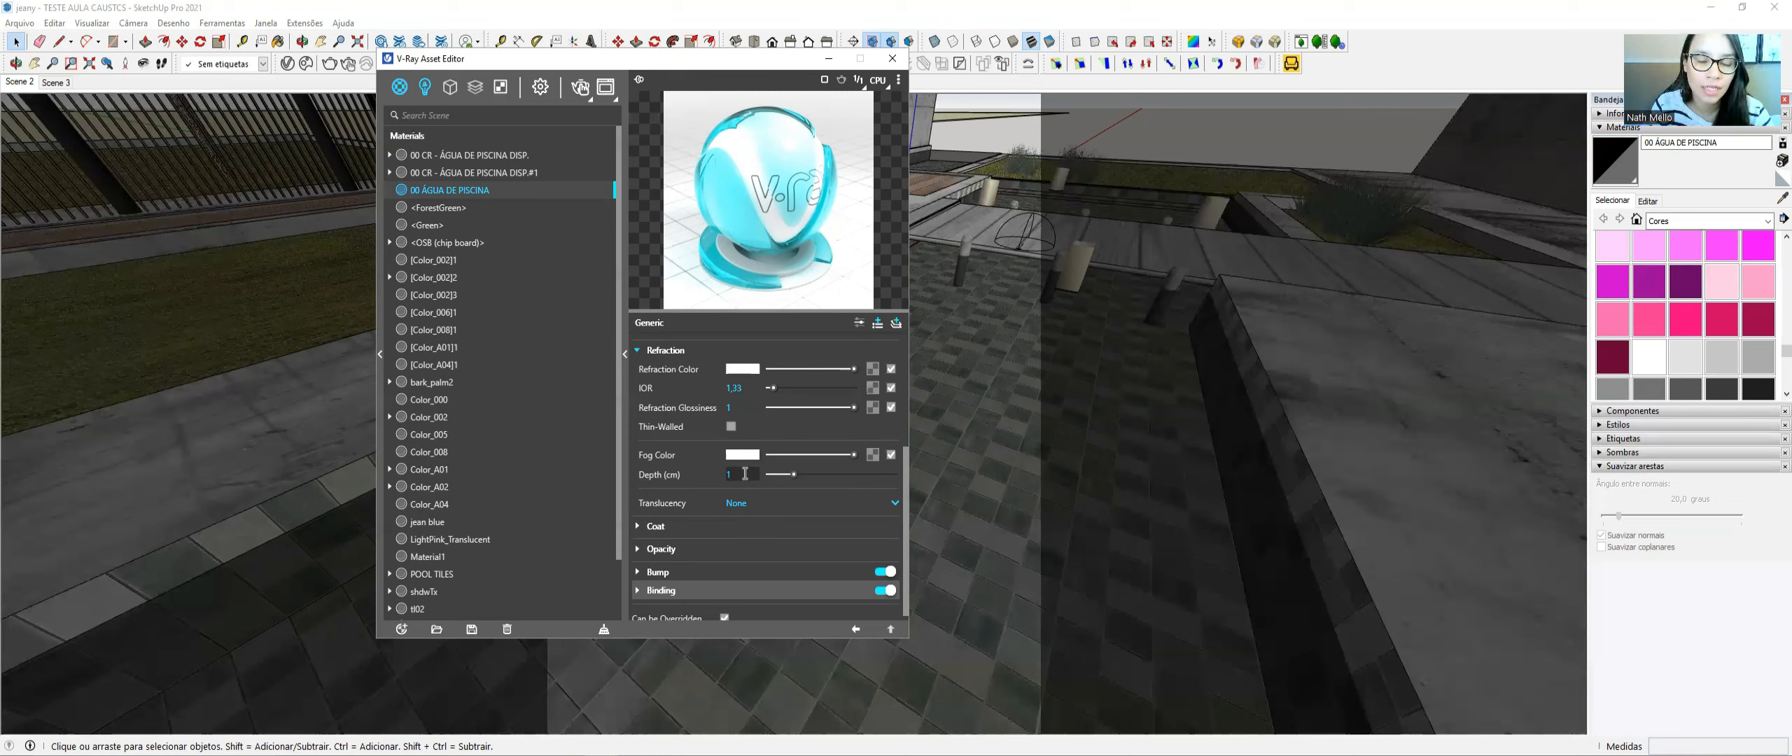
type("0")
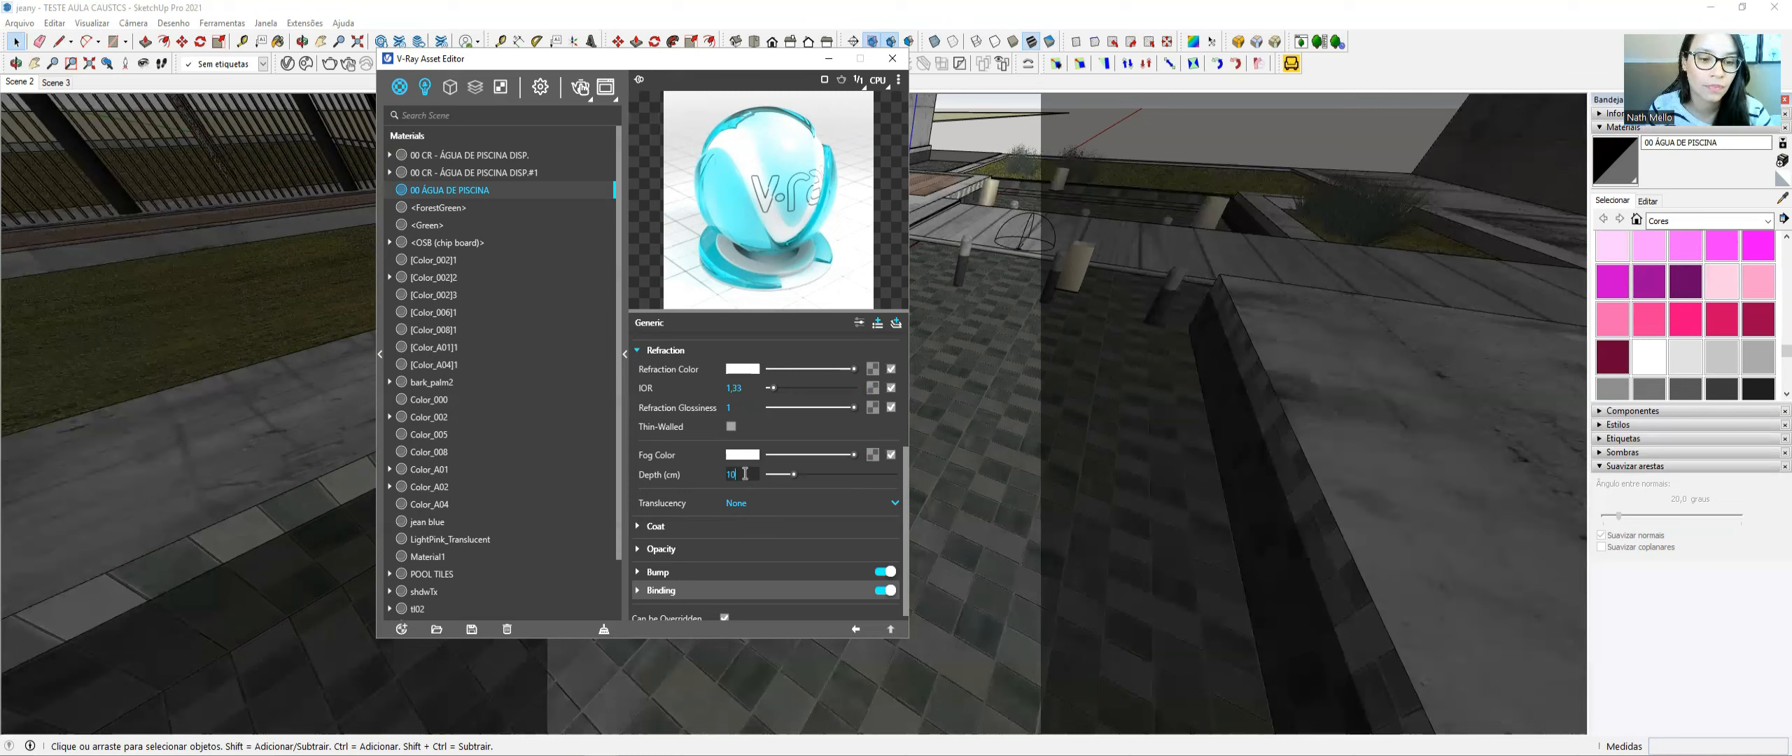
type("0")
key("Return")
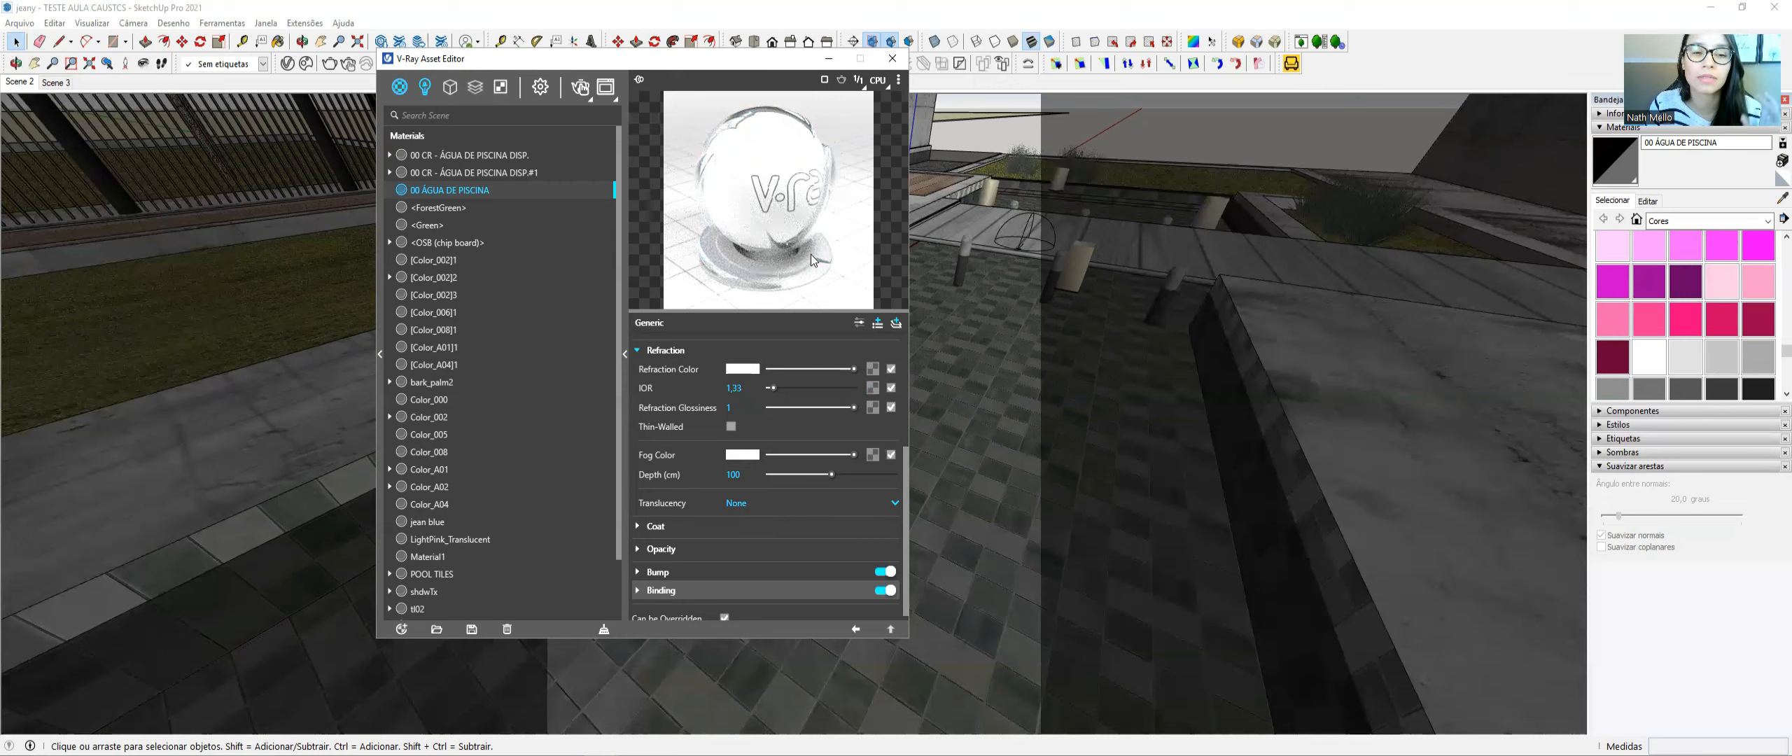
left_click(728, 475)
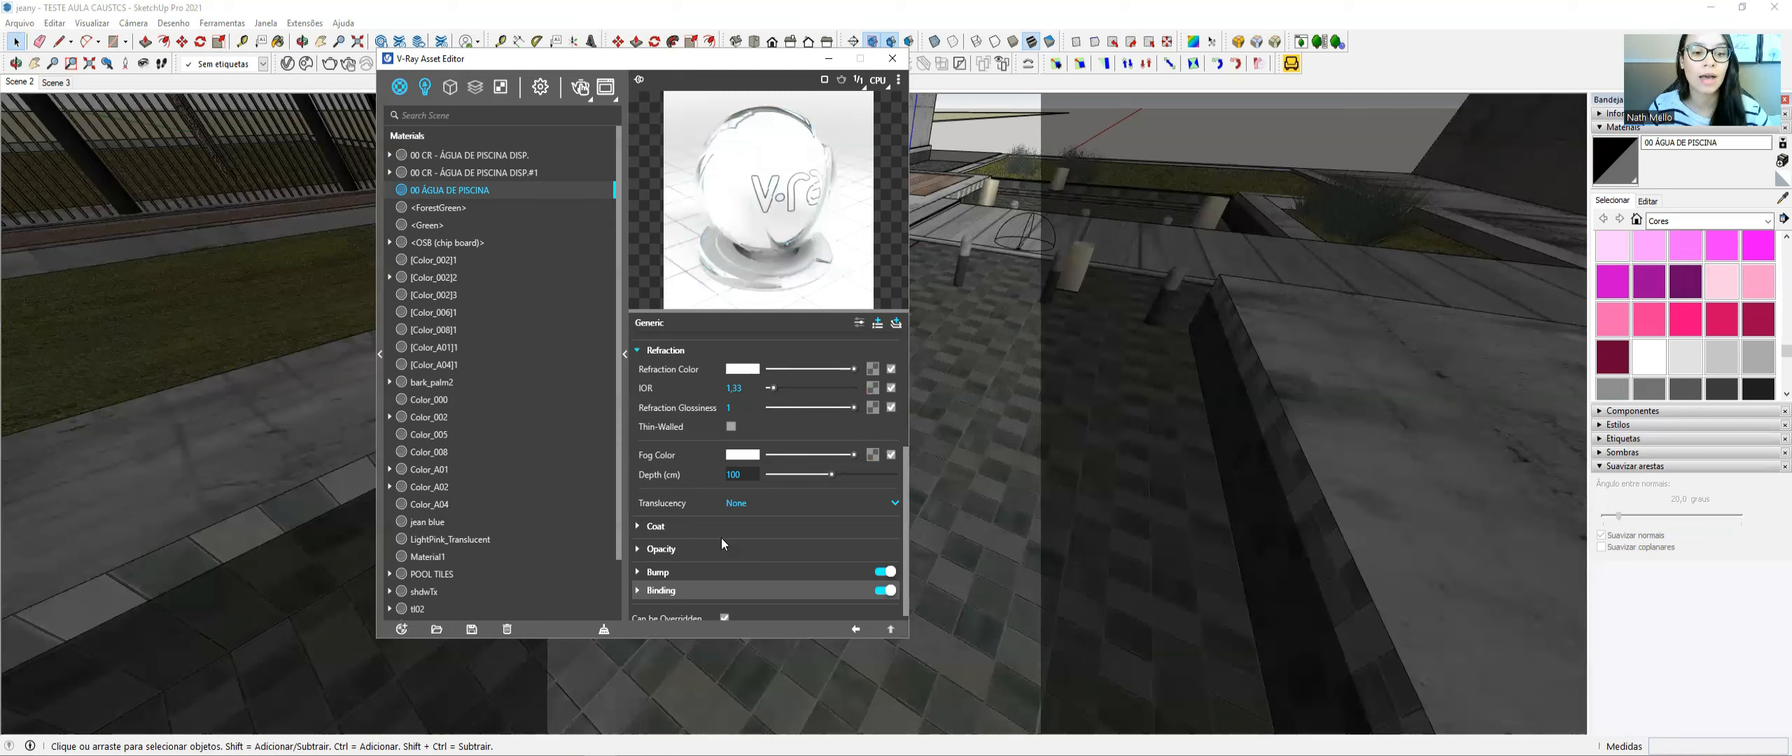
scroll(717, 536, "down", 1)
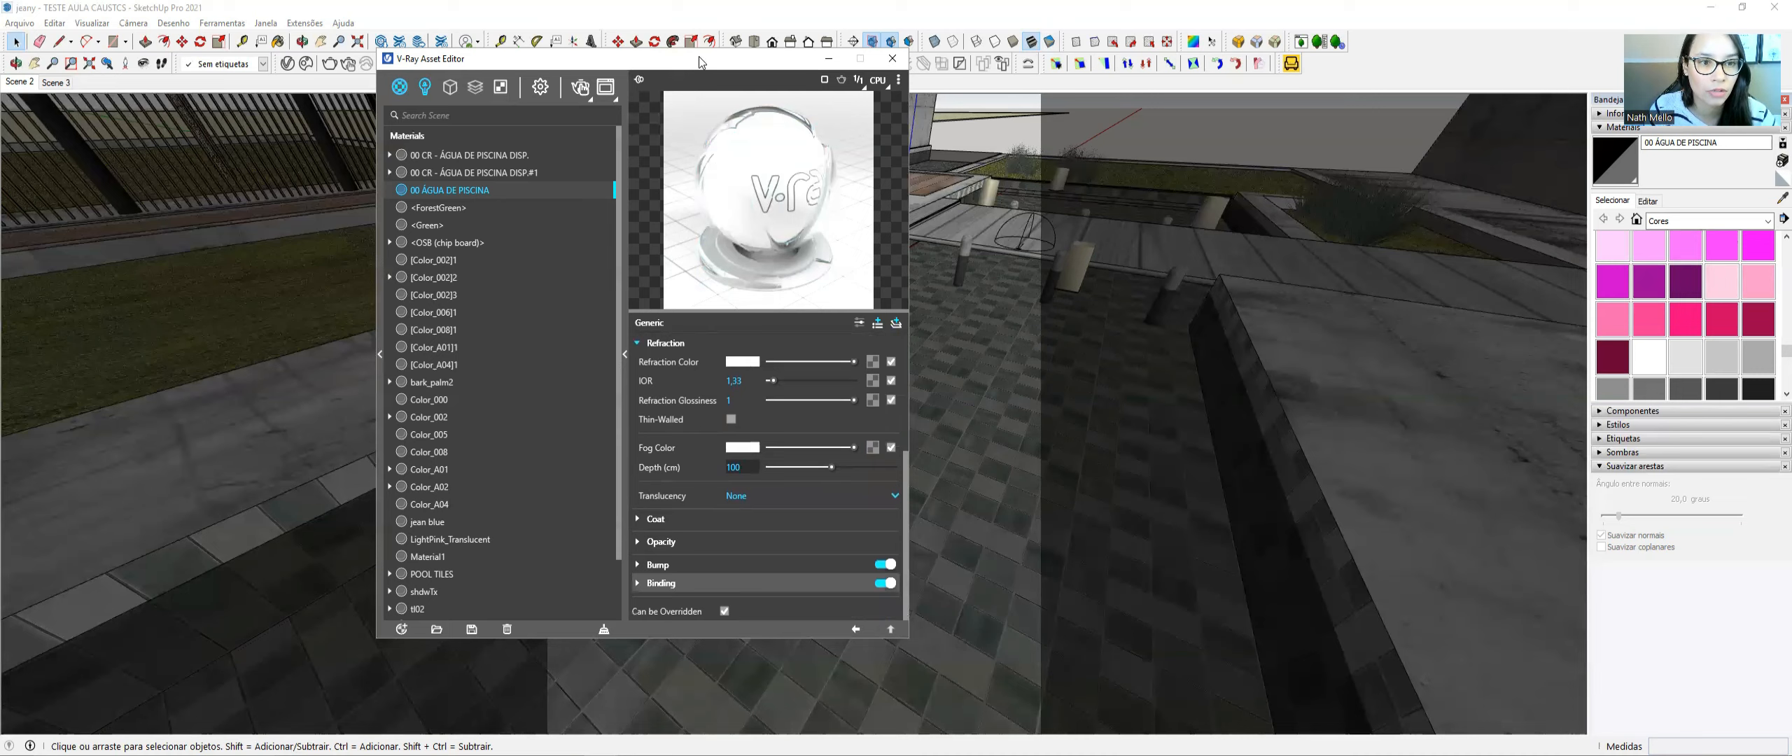
left_click_drag(699, 56, 745, 49)
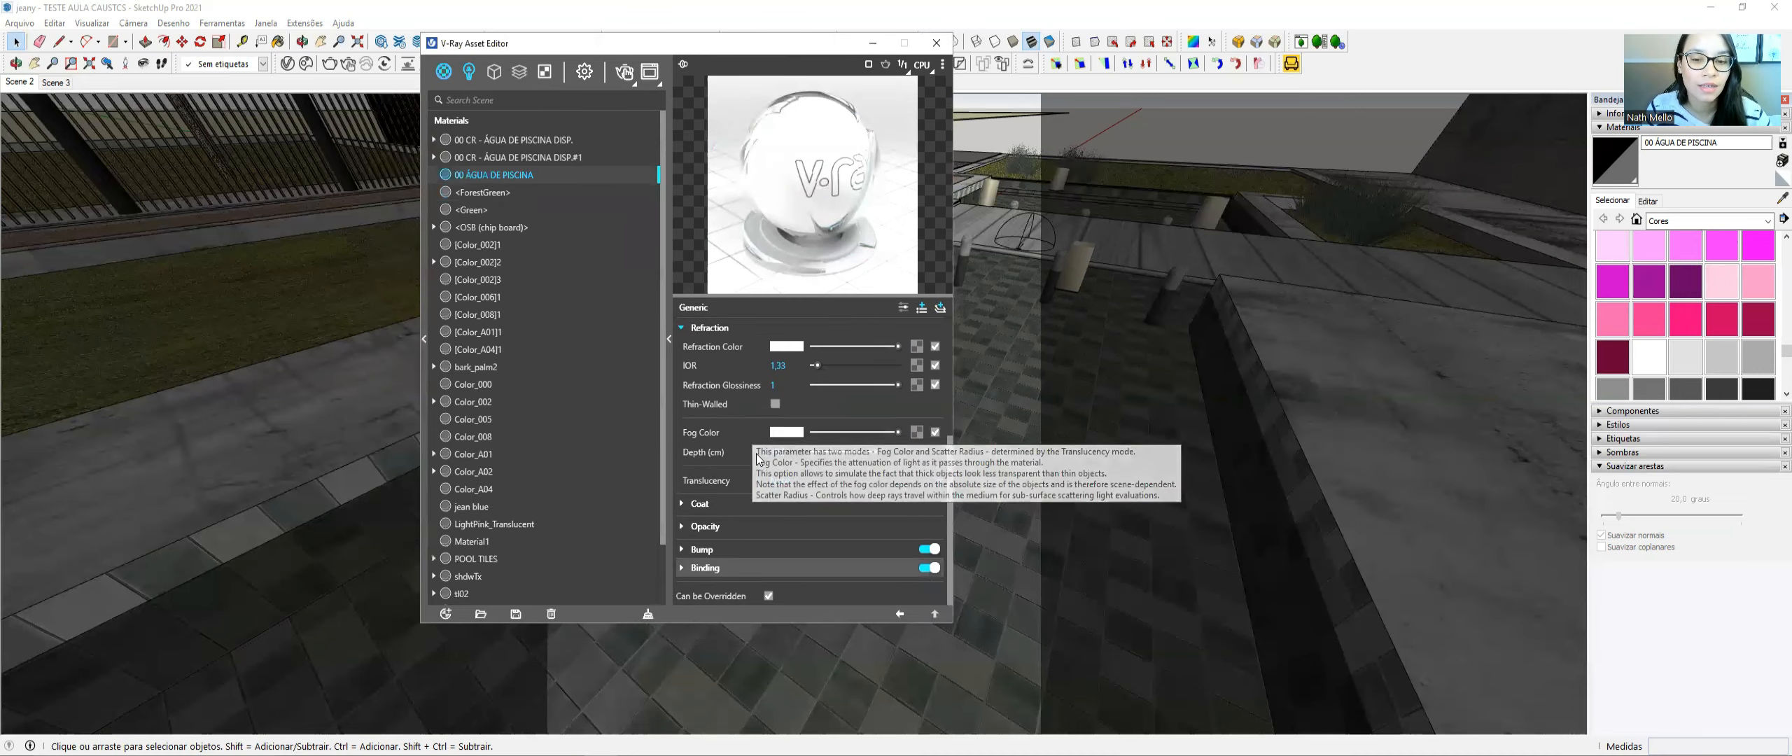
left_click(1033, 370)
left_click_drag(801, 49, 640, 39)
mouse_move(968, 230)
middle_mouse_down()
mouse_move(980, 259)
mouse_move(975, 238)
mouse_move(953, 251)
middle_mouse_up()
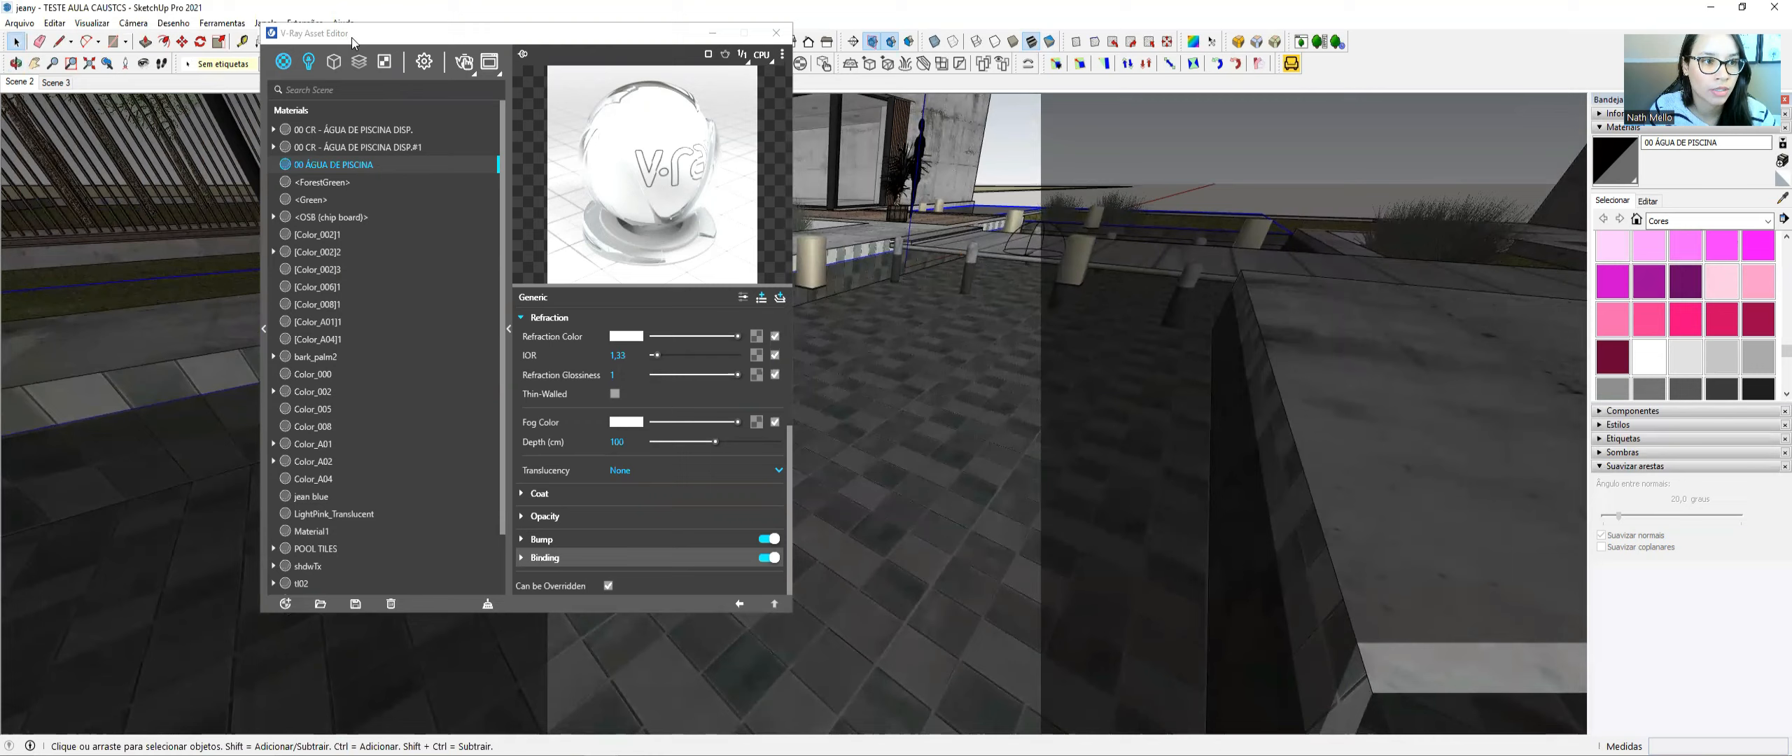
left_click_drag(366, 40, 628, 61)
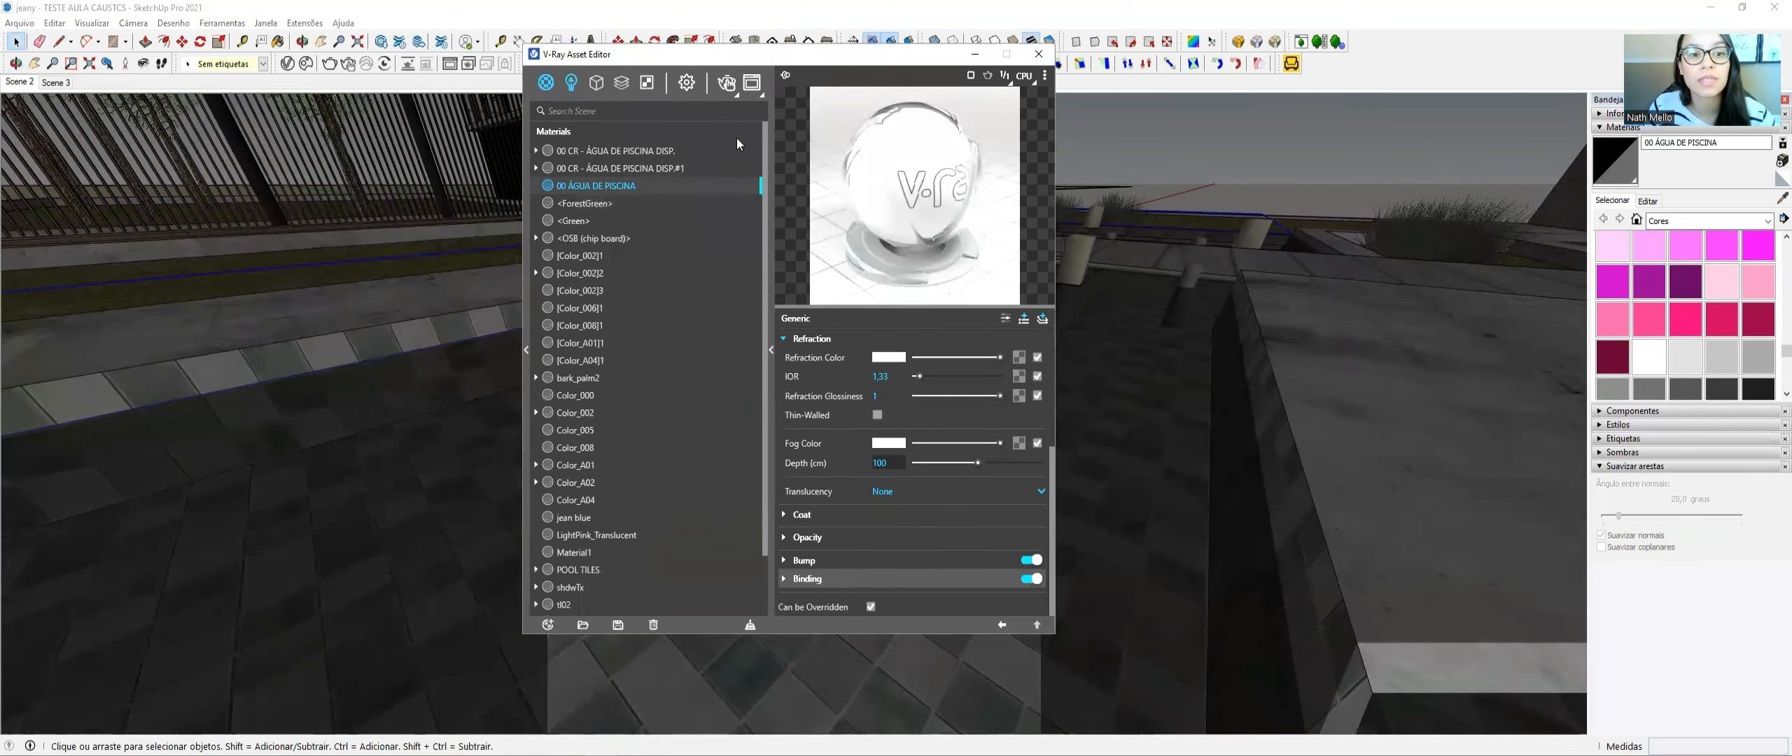
- Open the V-Ray Frame Buffer and compare pool renders A and B by sweeping the comparison divider across the whole image
left_click(751, 85)
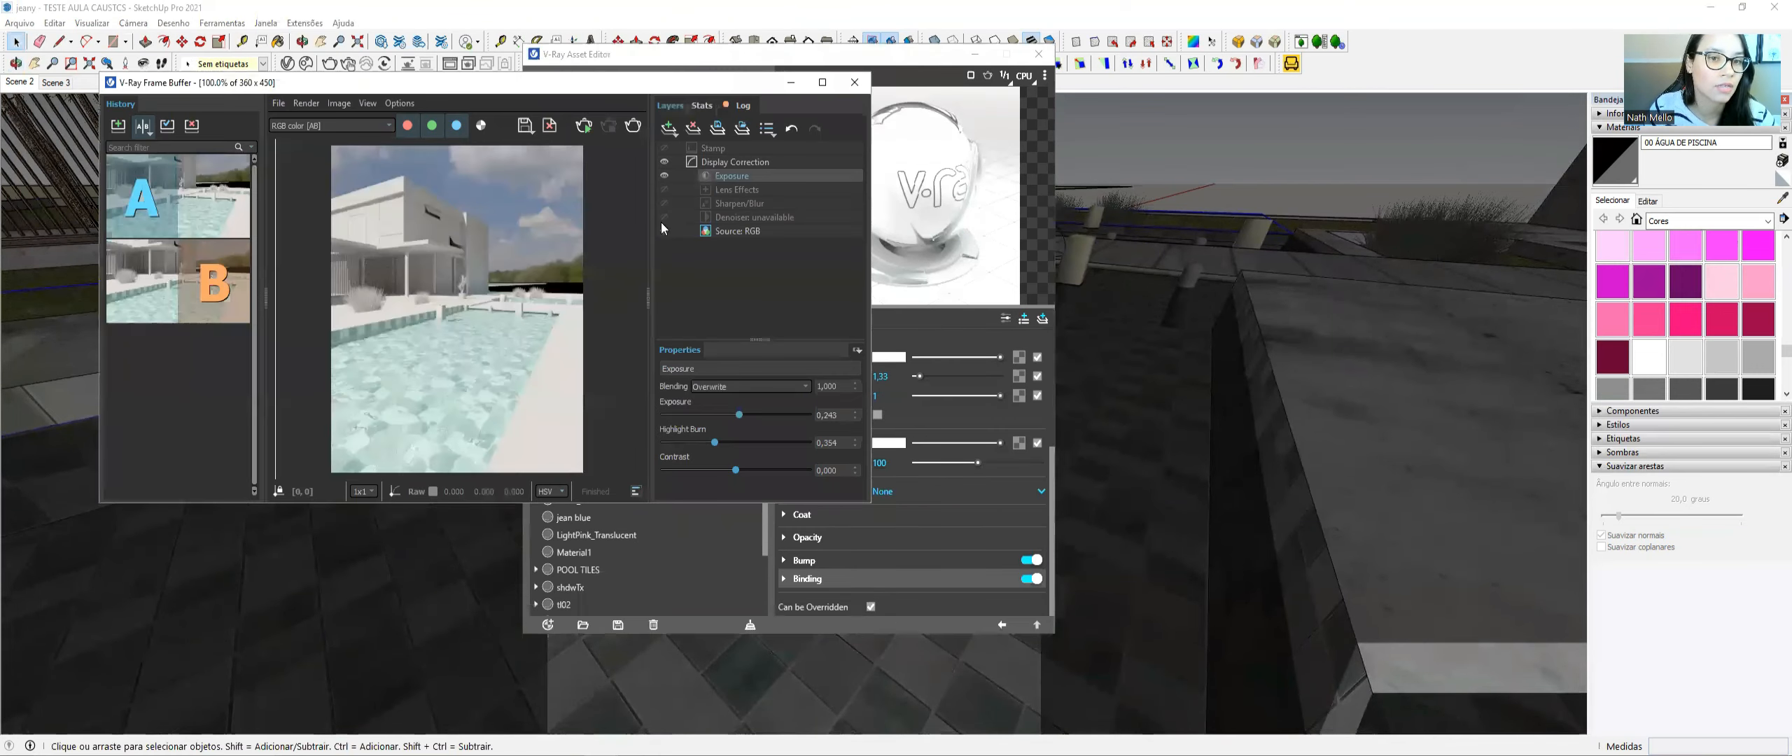
left_click_drag(497, 90, 938, 131)
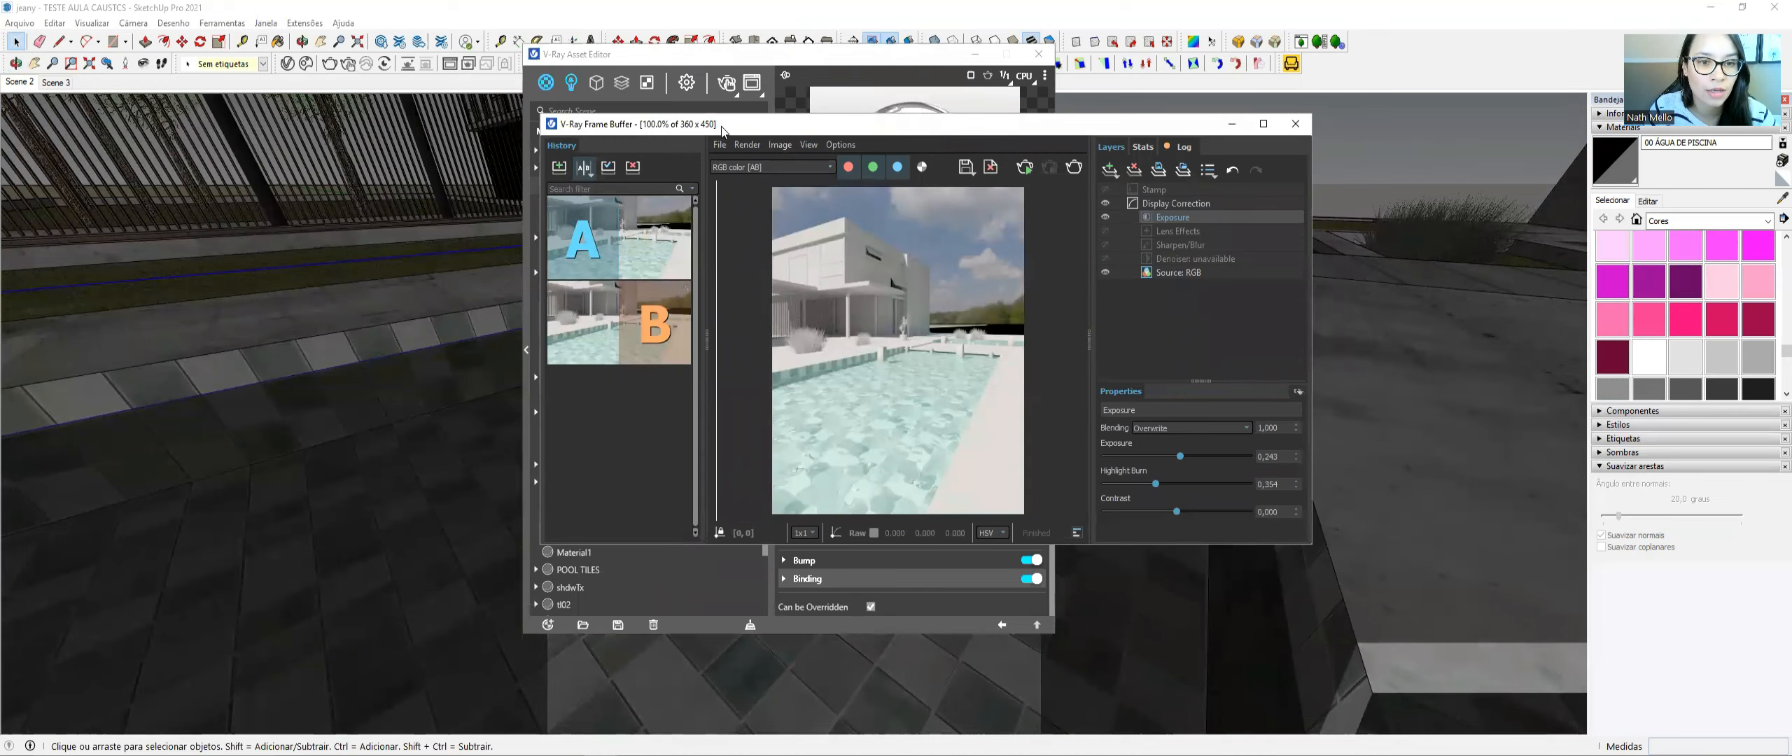
left_click_drag(679, 125, 629, 119)
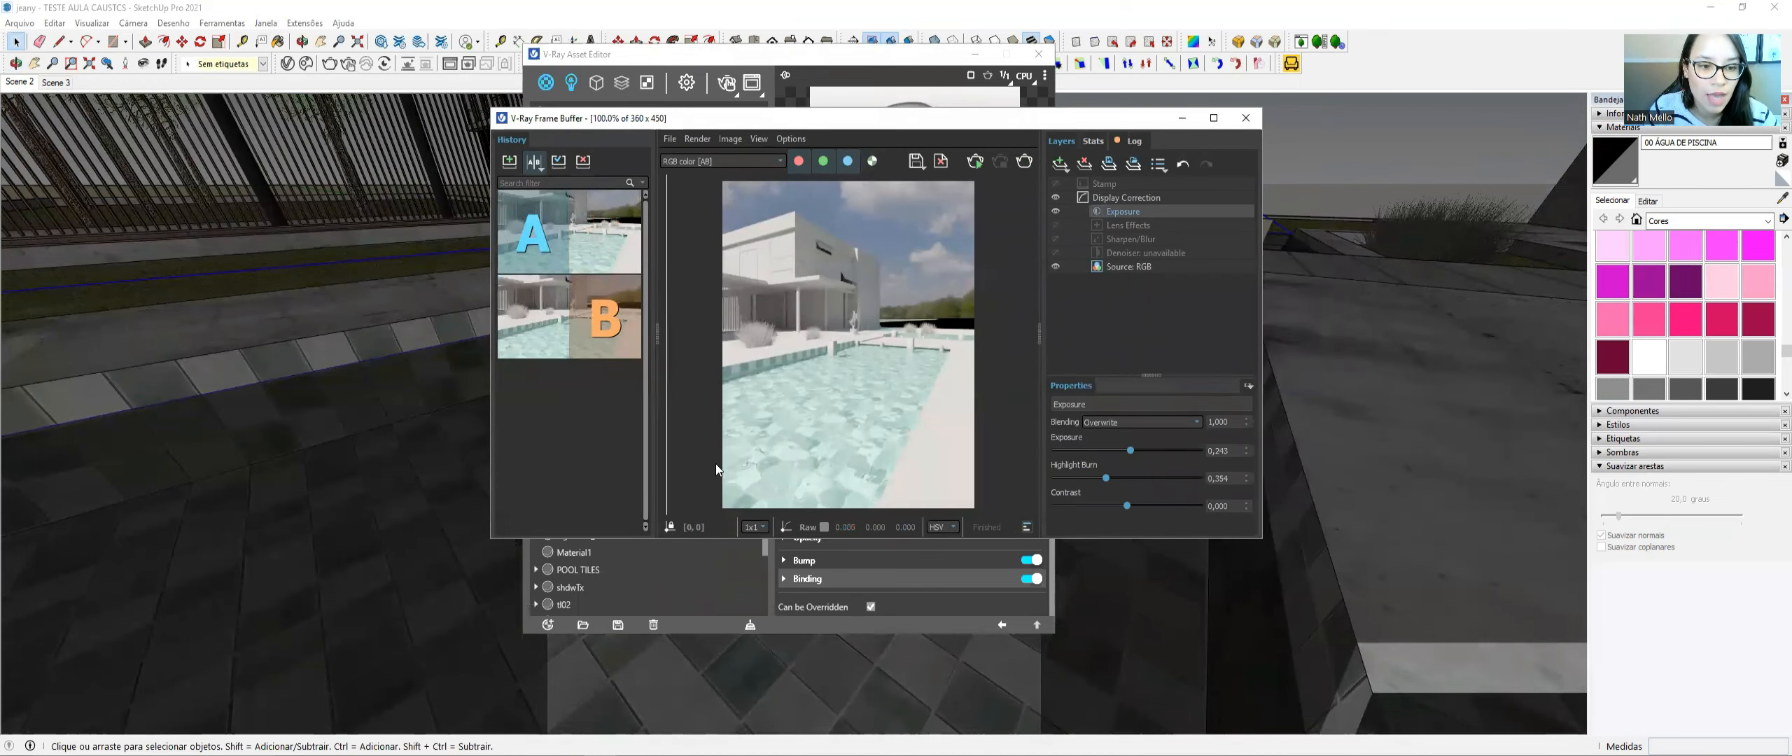
left_click_drag(667, 492, 707, 507)
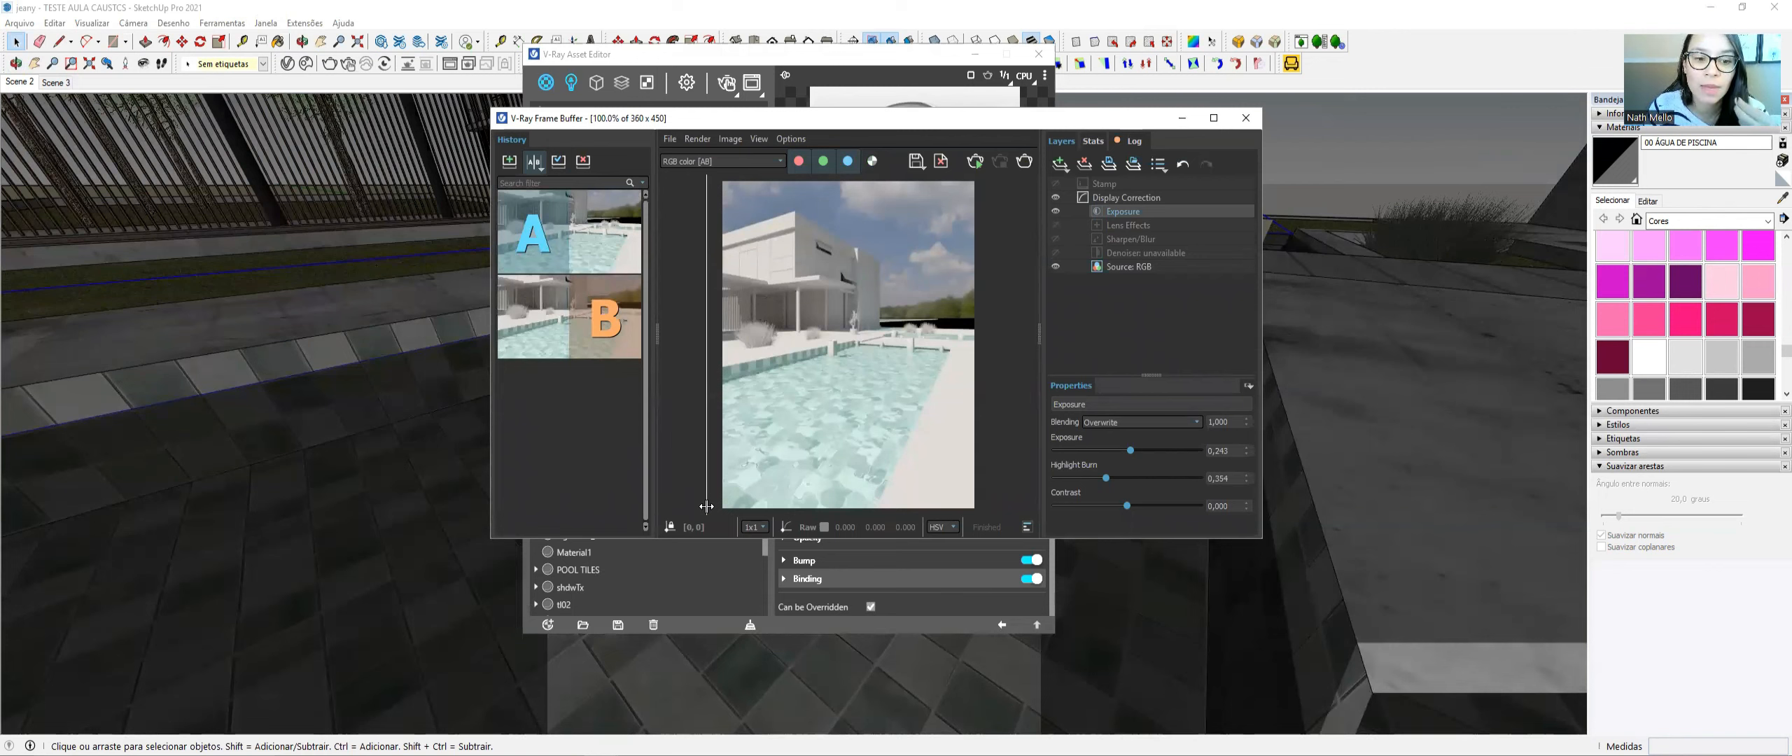
left_click_drag(706, 504, 982, 483)
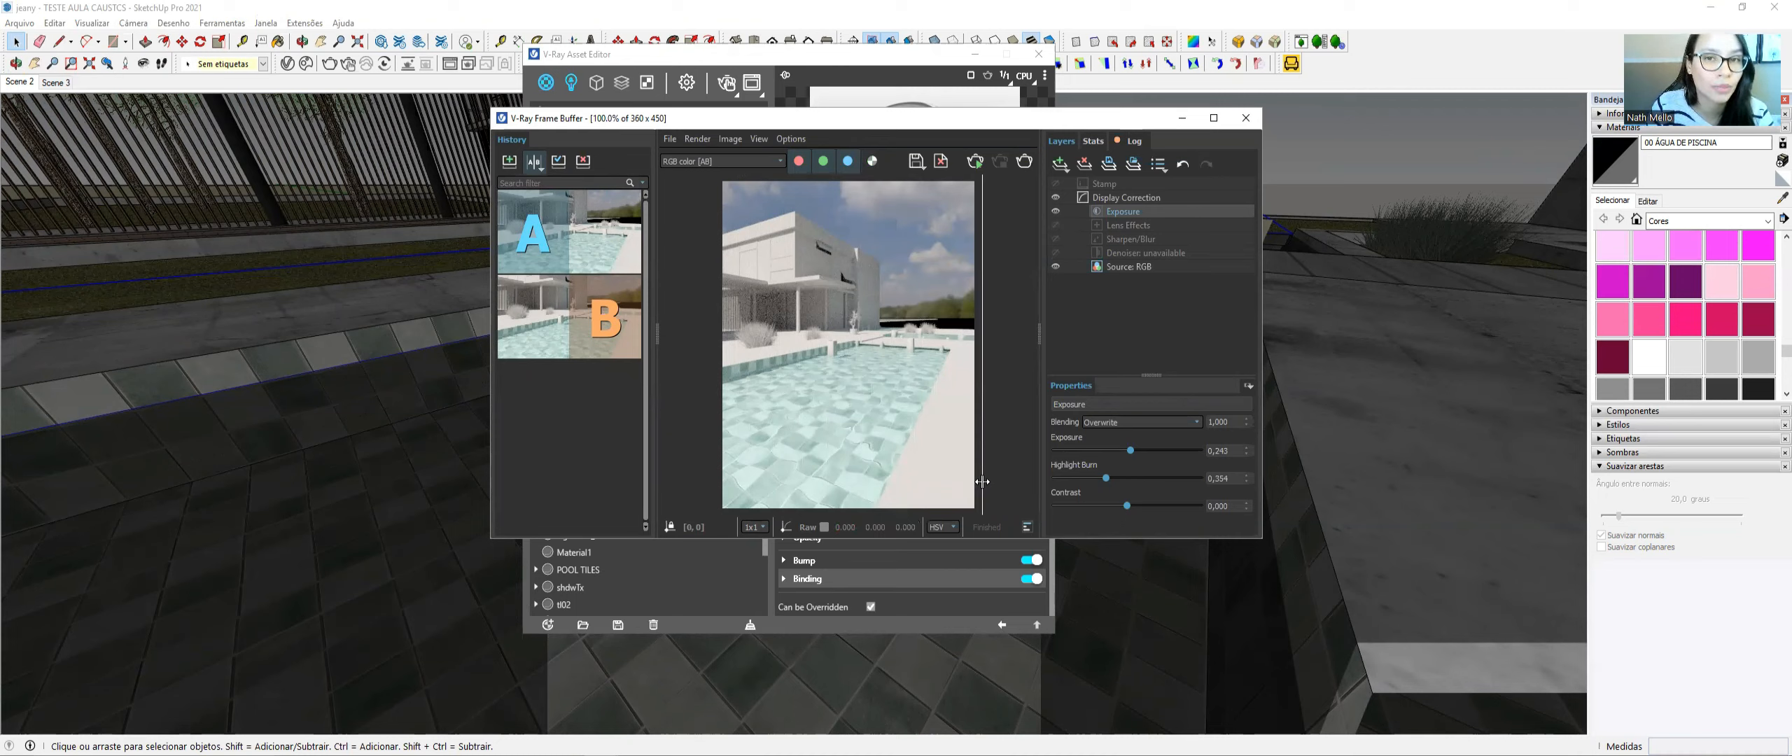
left_click_drag(982, 481, 978, 483)
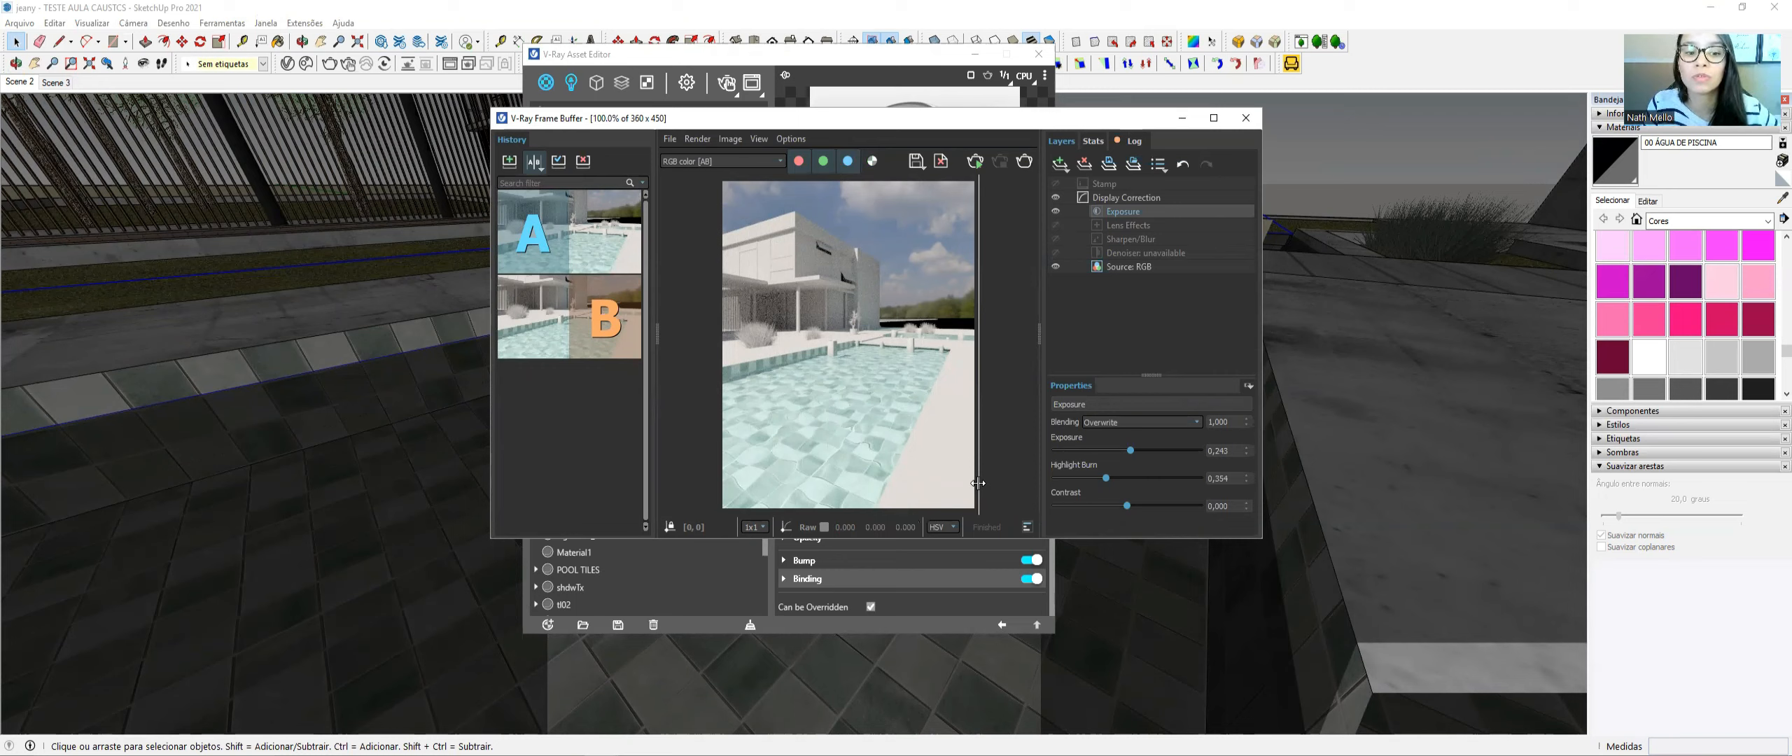
left_click_drag(979, 483, 713, 492)
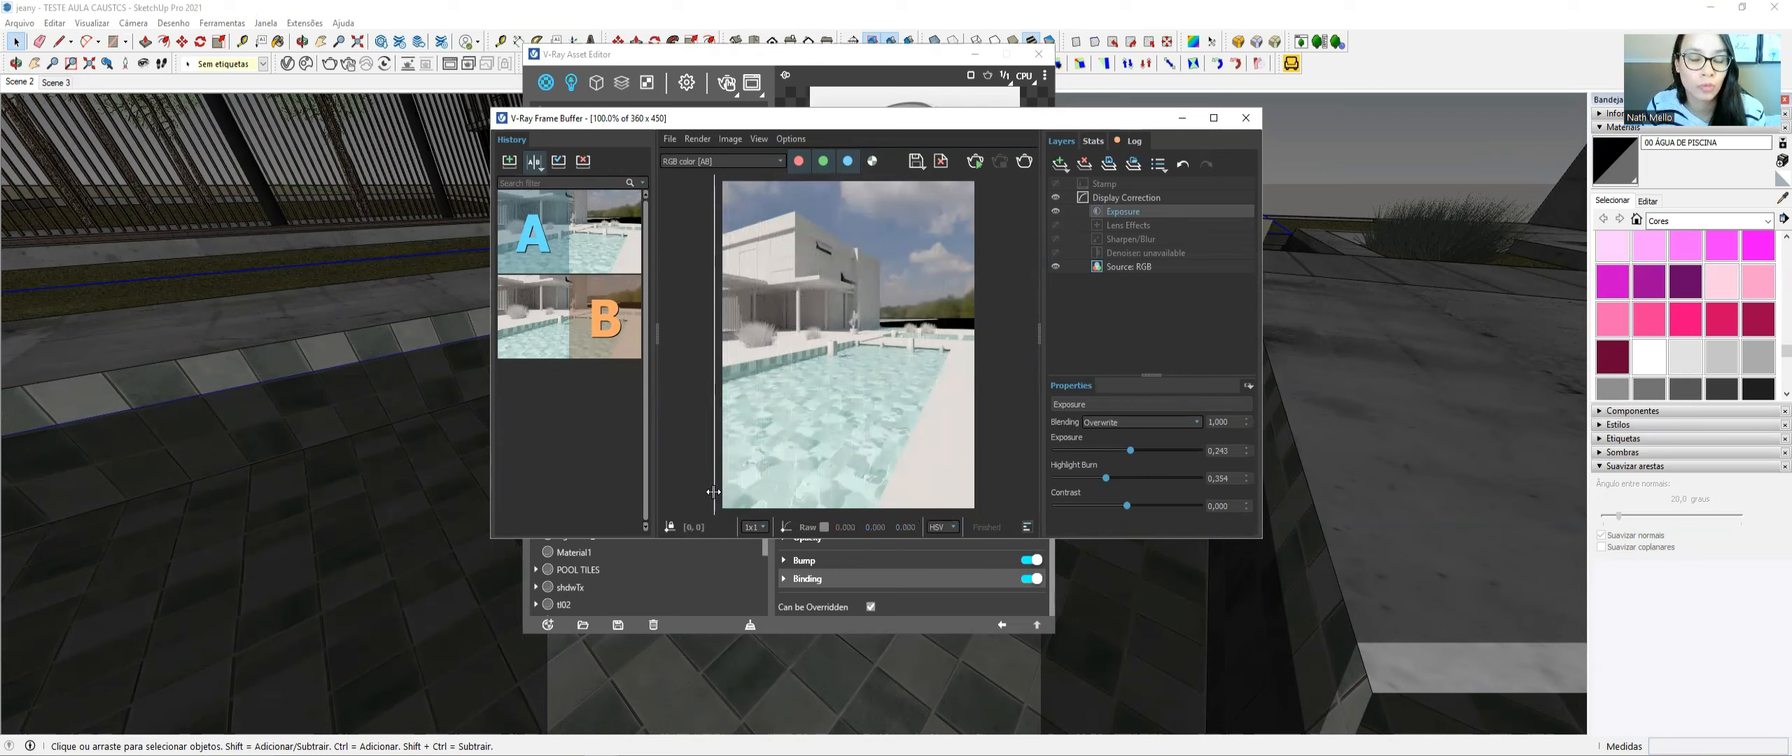
left_click_drag(713, 492, 977, 466)
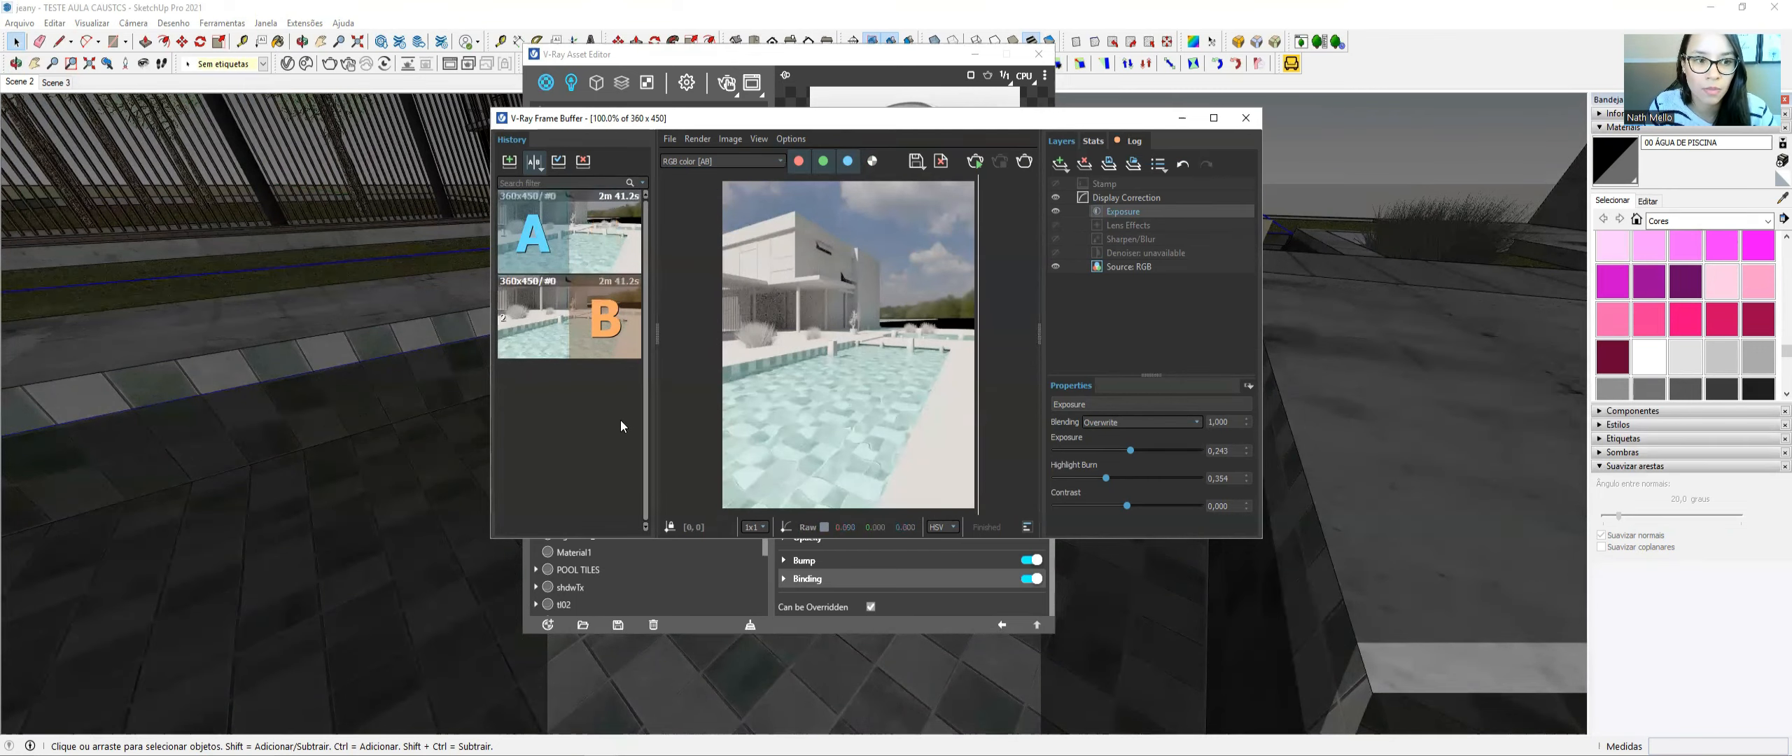
- Start an interactive render of the pool and arrange the frame buffer and asset editor windows so both can be seen
left_click(1243, 123)
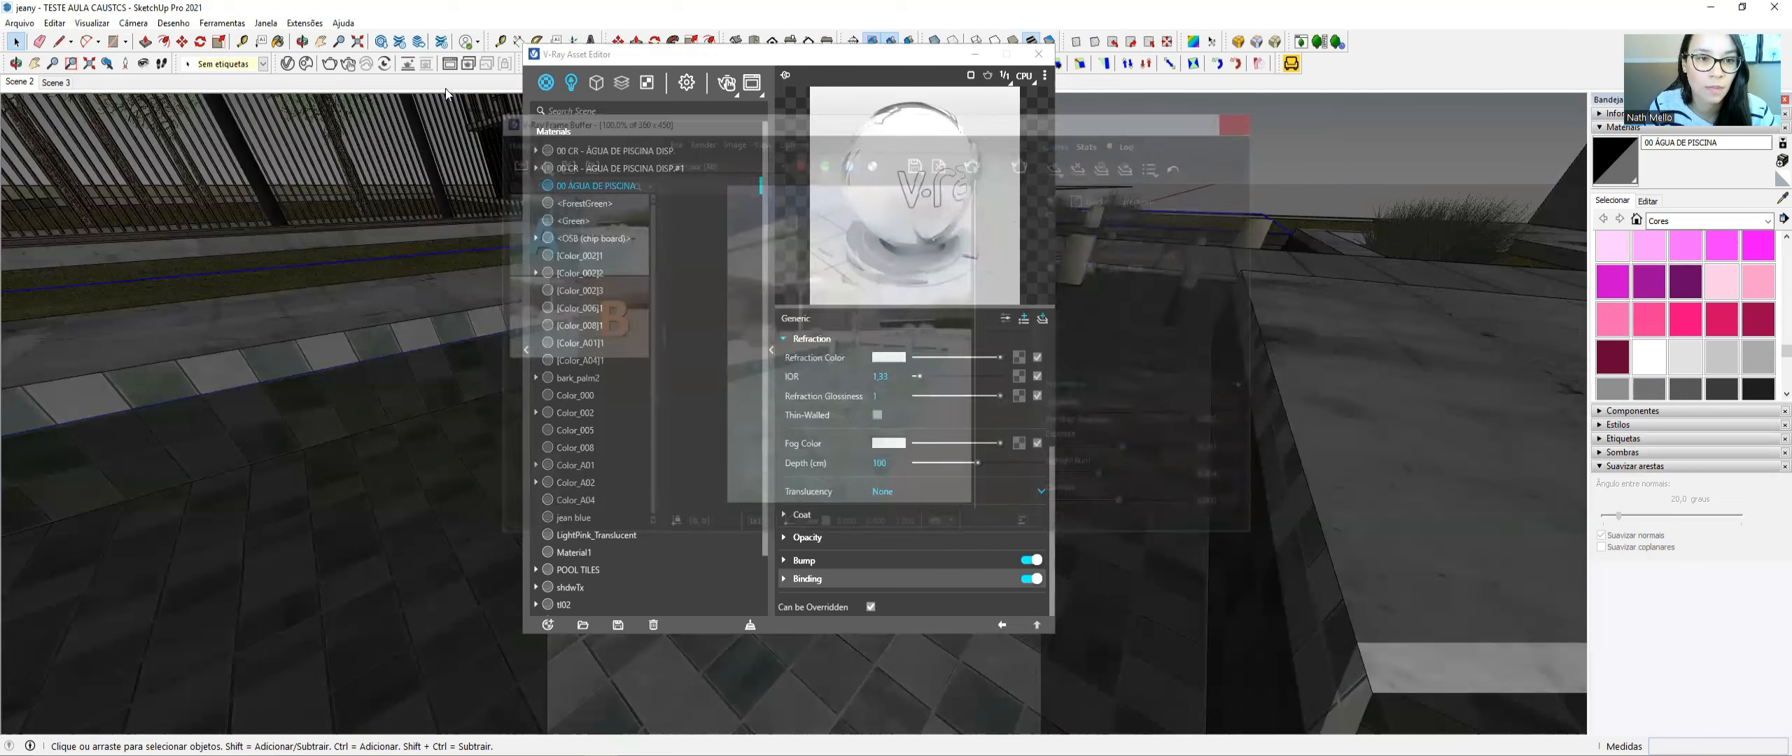
left_click(687, 82)
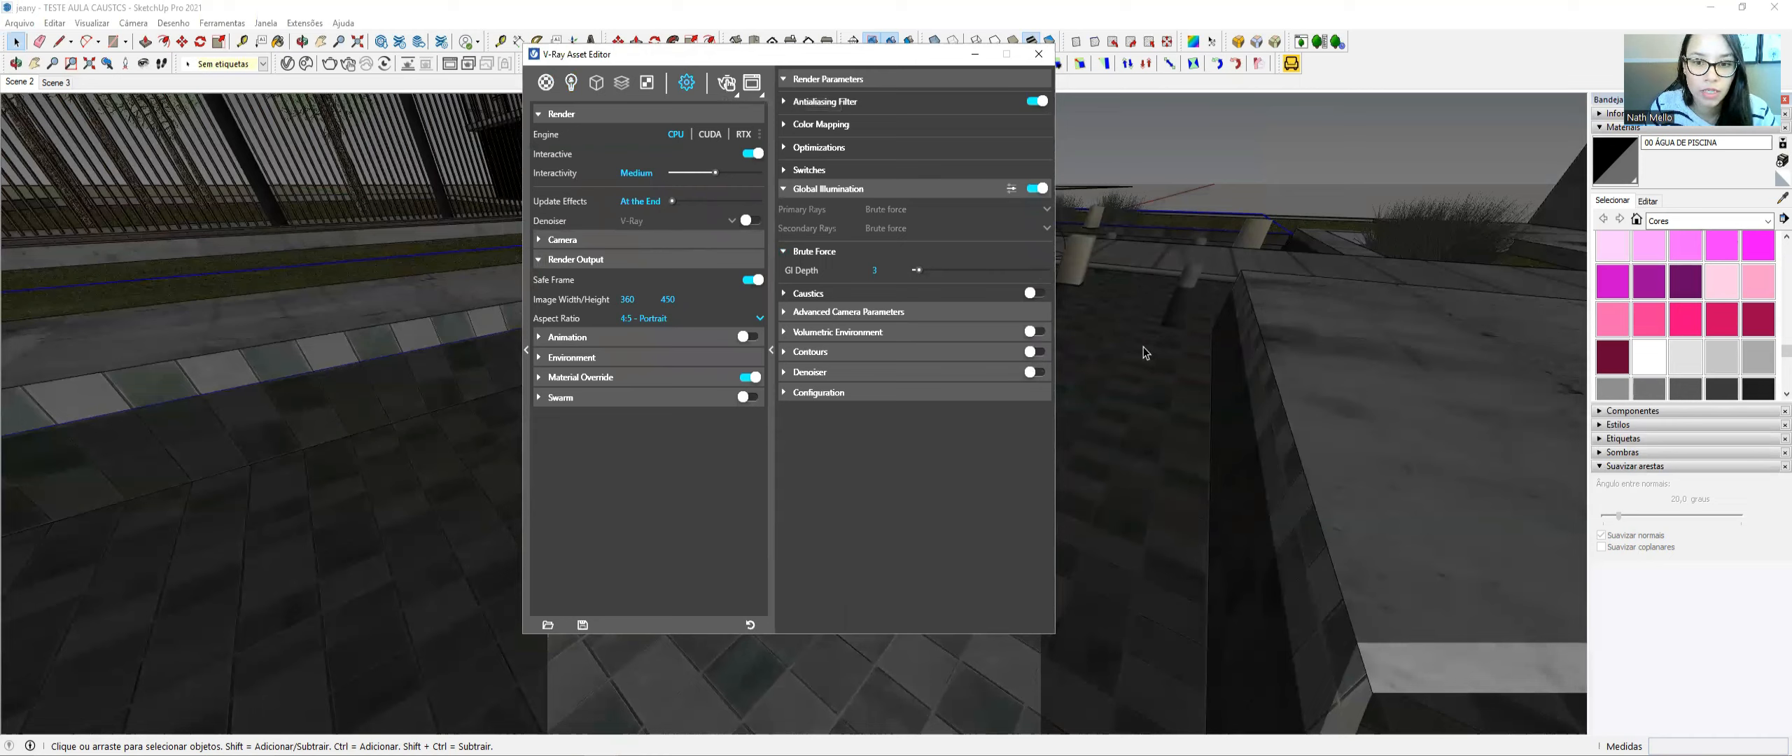
left_click(727, 85)
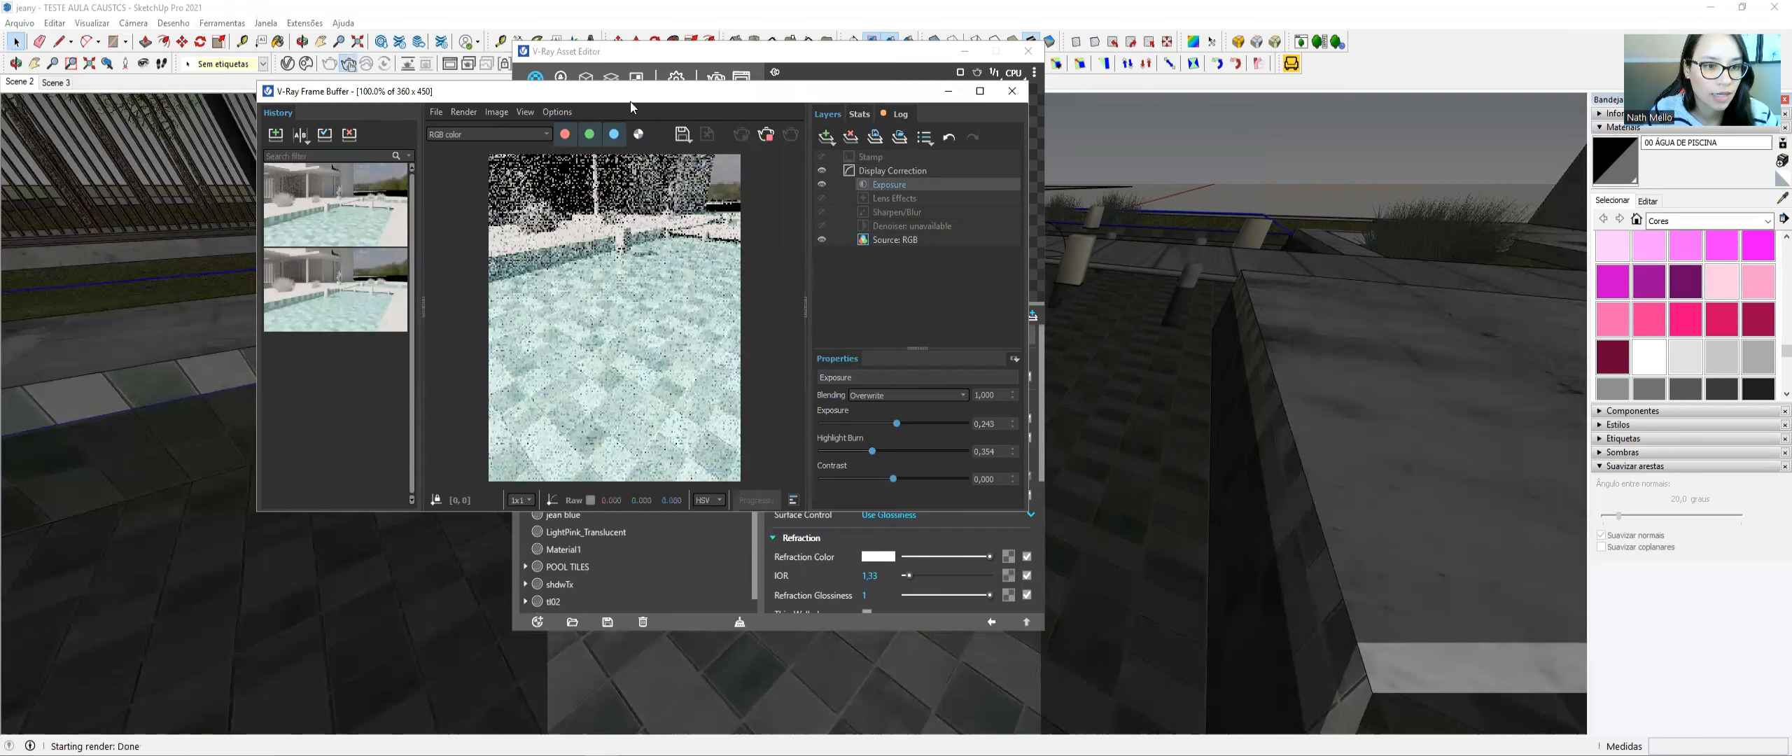
left_click_drag(695, 112, 767, 126)
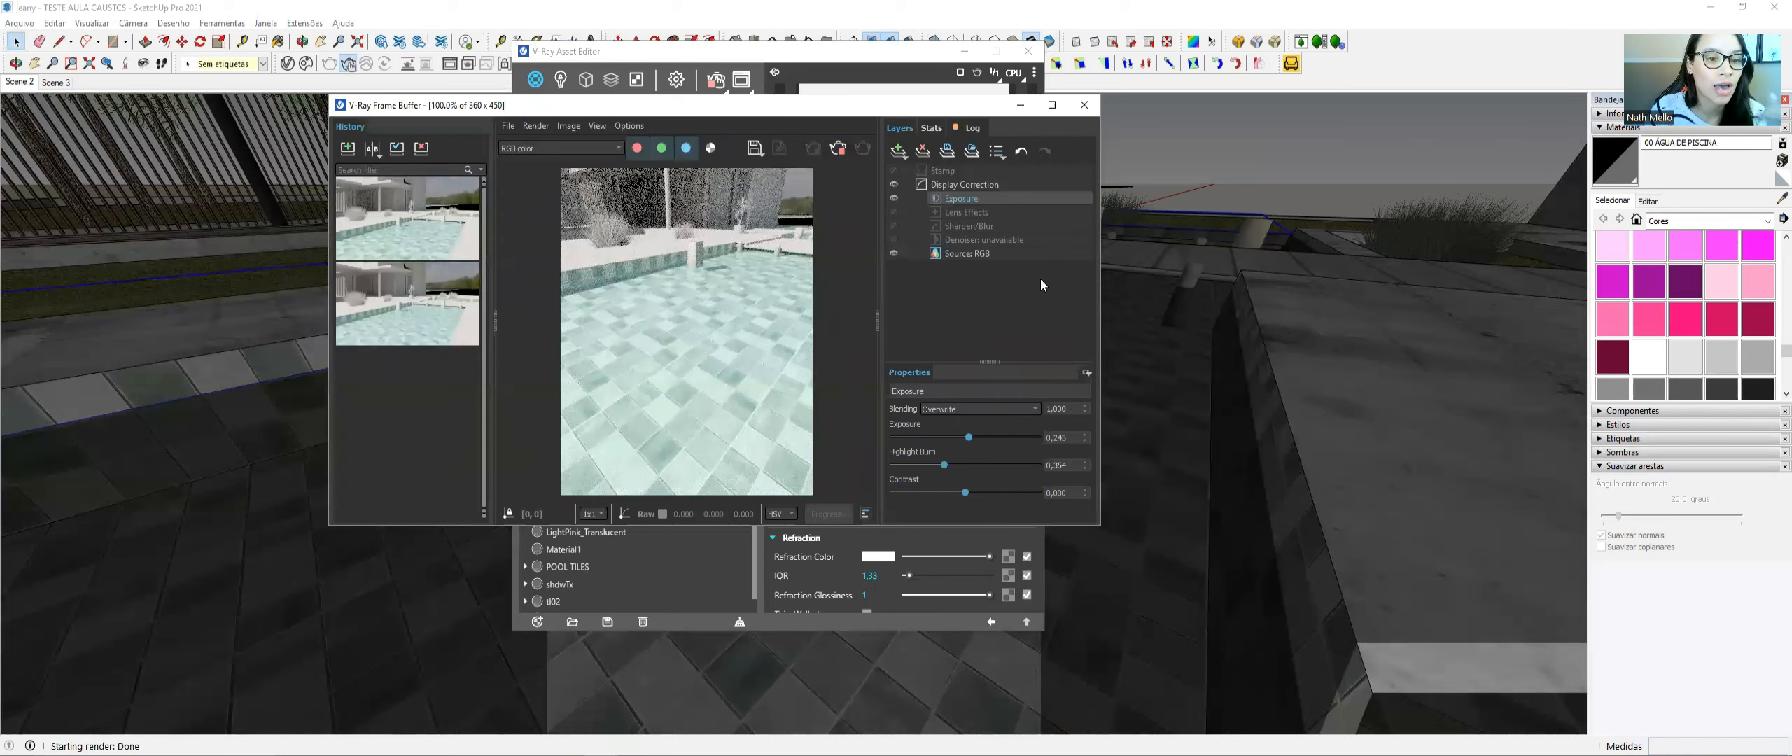
middle_click_drag(1319, 328, 1299, 490)
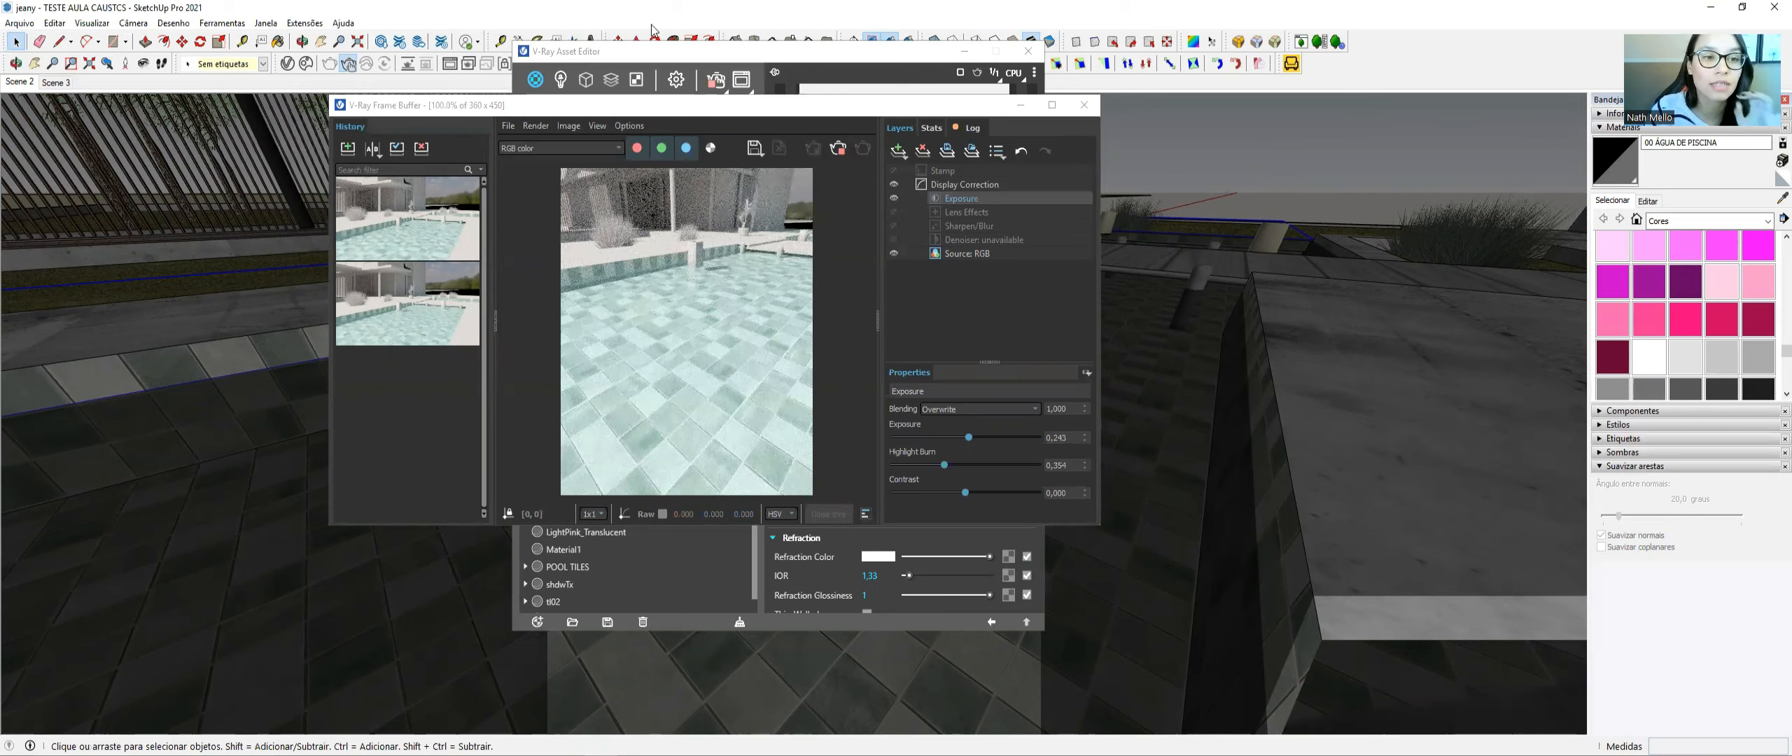
left_click_drag(651, 105, 397, 69)
left_click_drag(893, 59, 1065, 47)
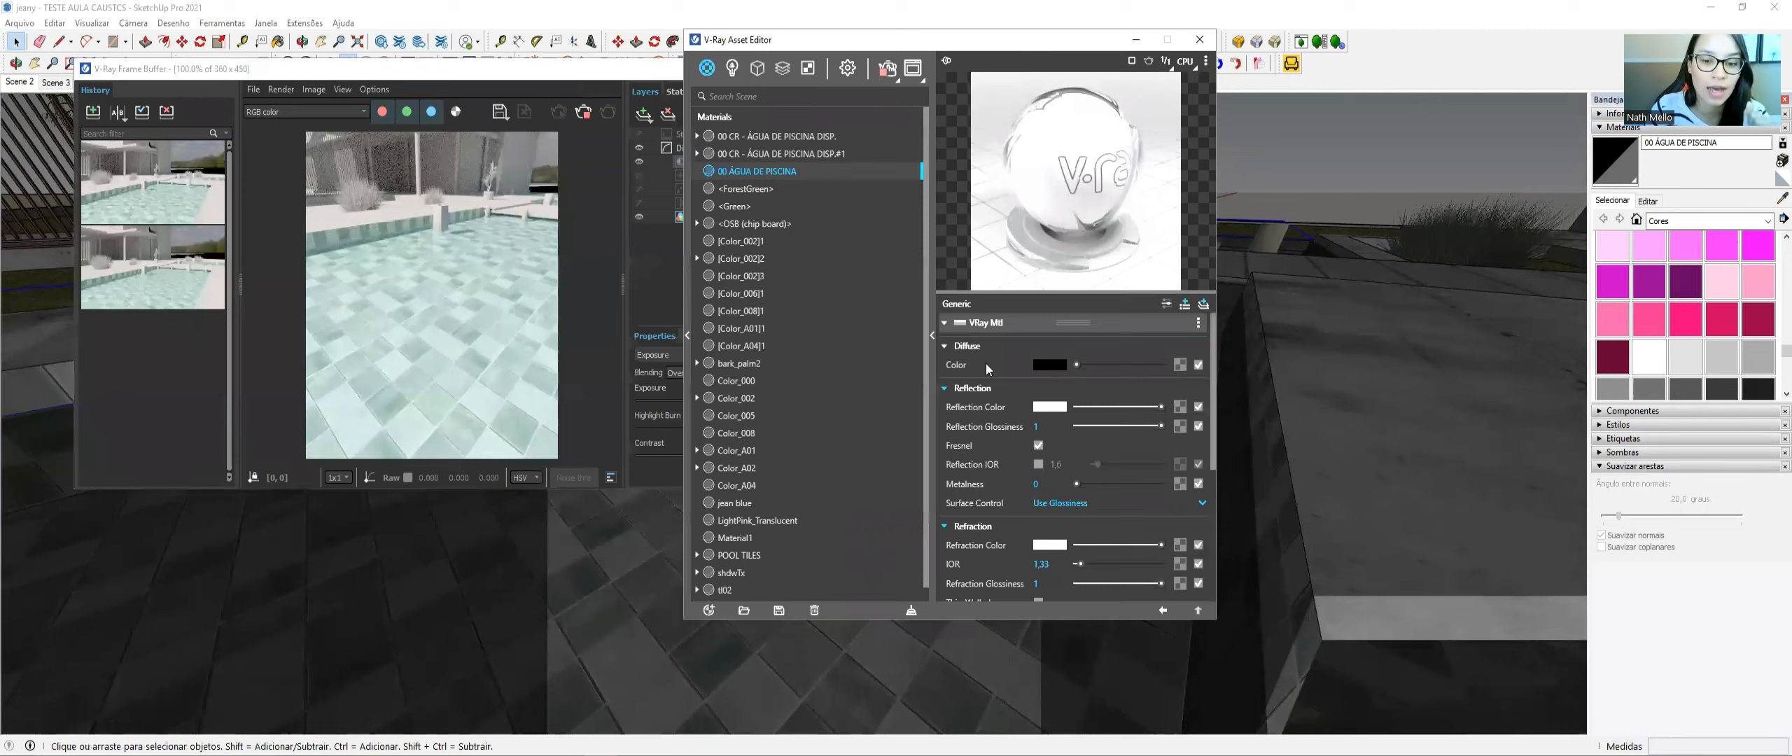
- Set the binding texture mode of the 00 ÁGUA DE PISCINA material to Texture Helper
scroll(1000, 445, "down", 3)
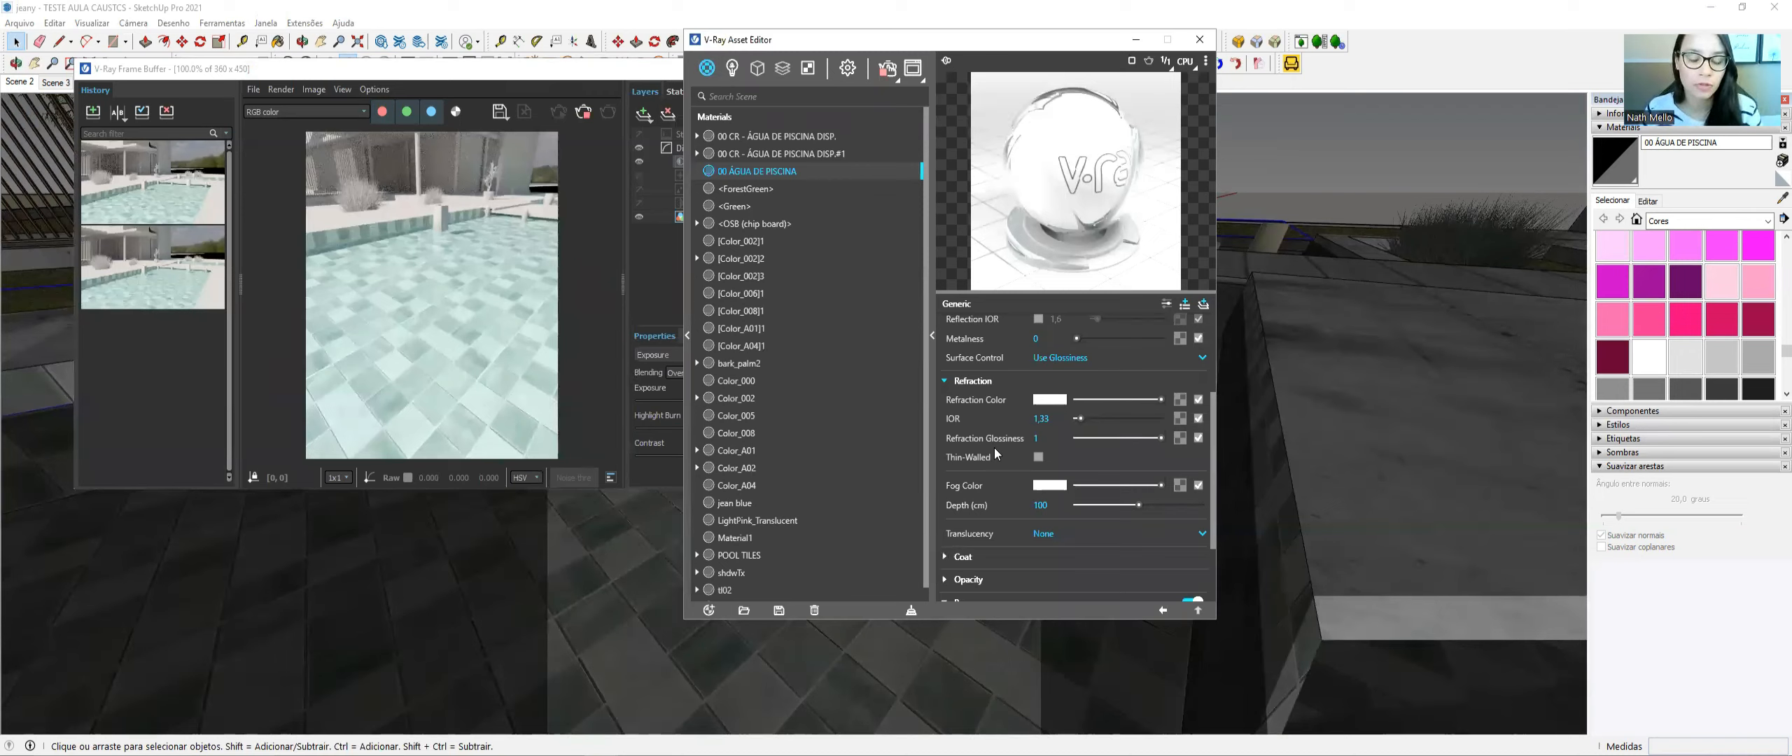
scroll(1012, 490, "down", 3)
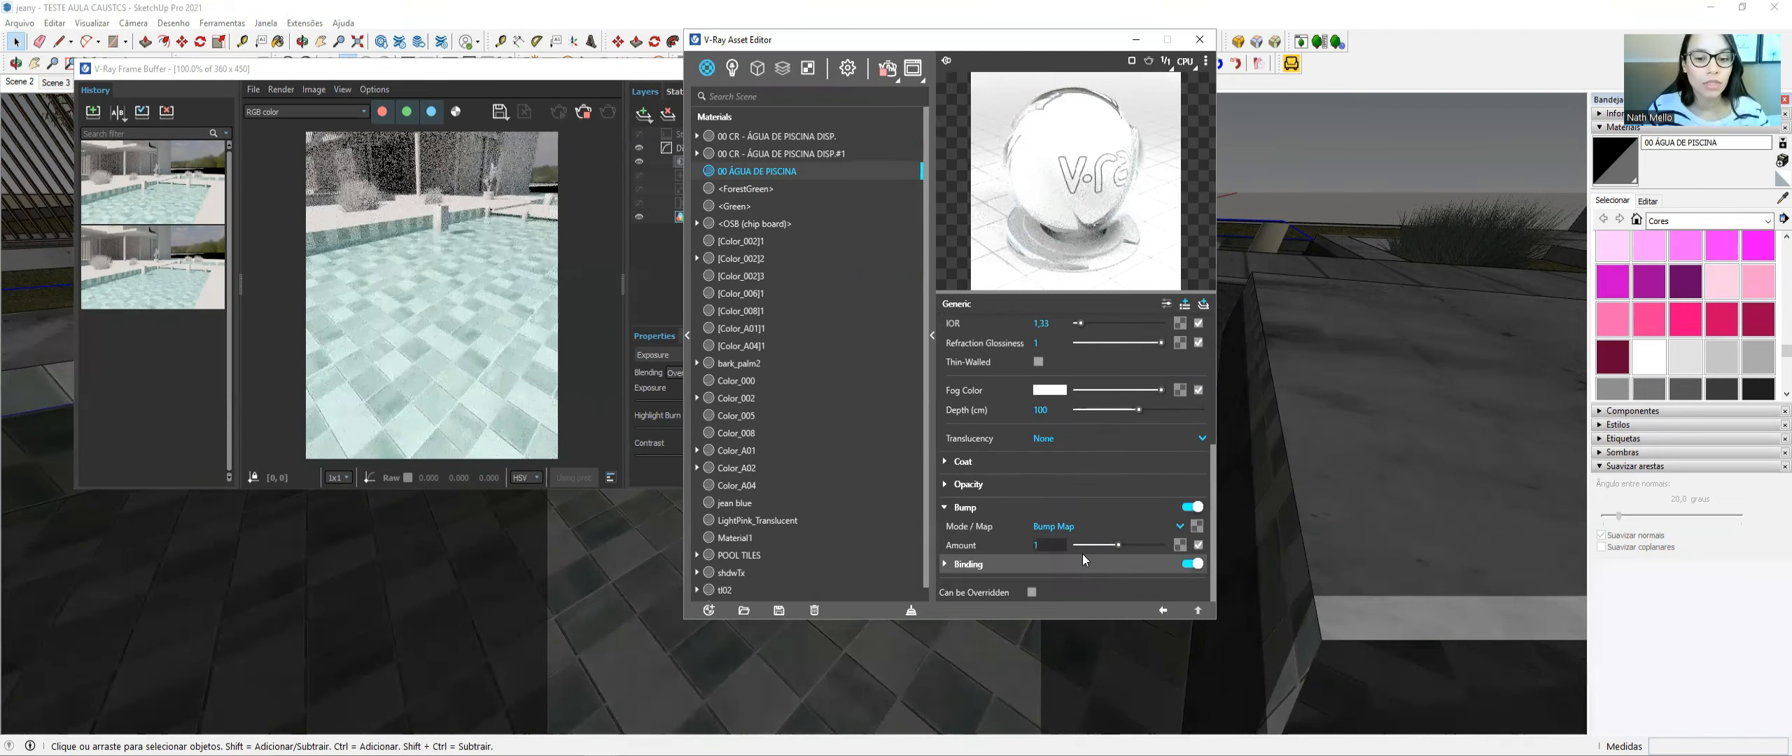
left_click(972, 565)
scroll(1044, 564, "down", 1)
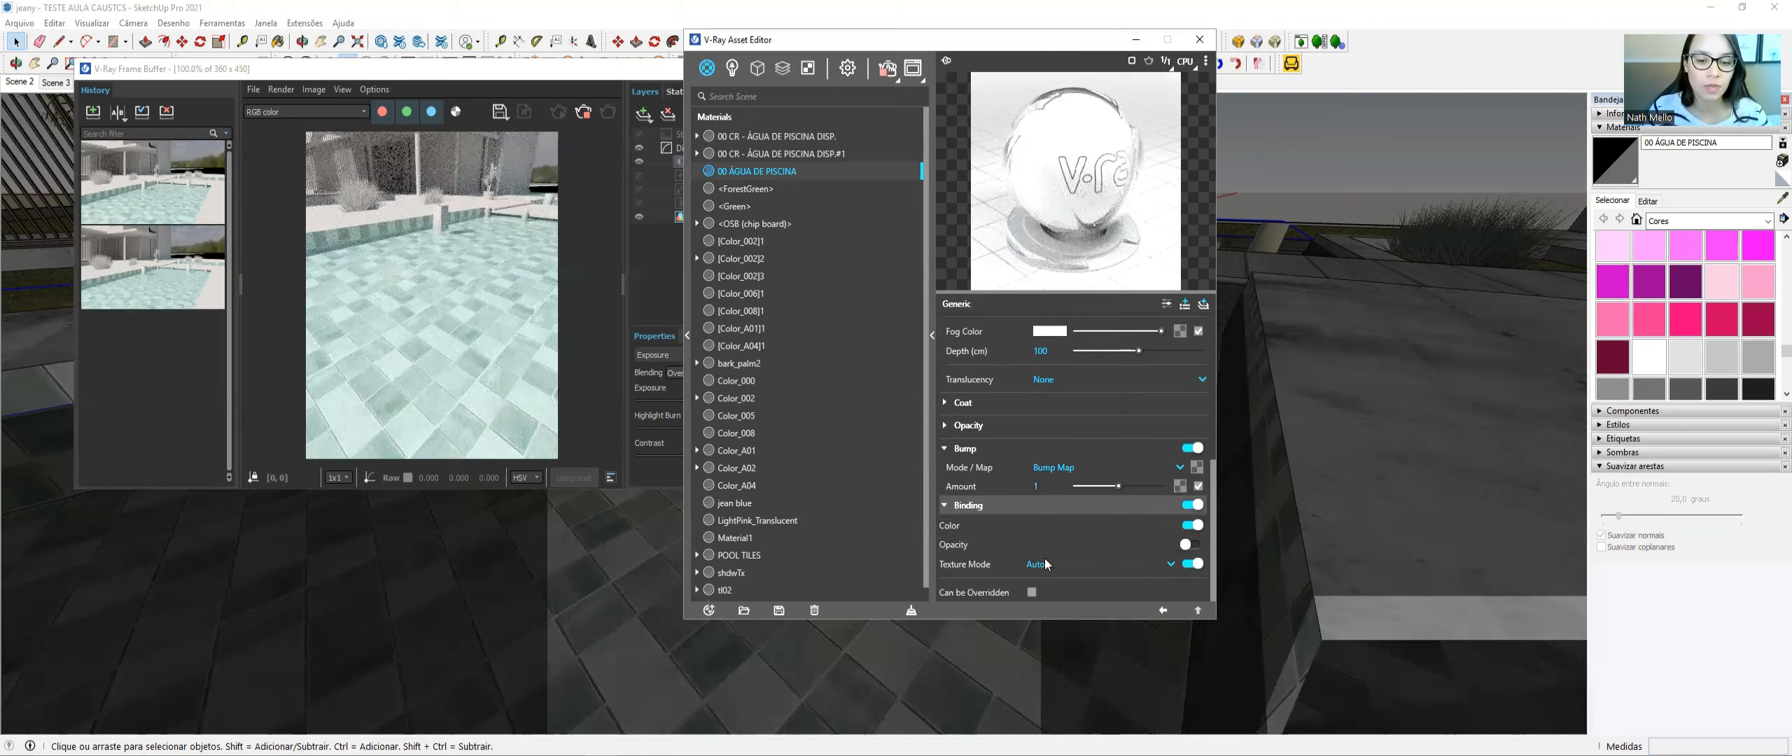
left_click(1050, 505)
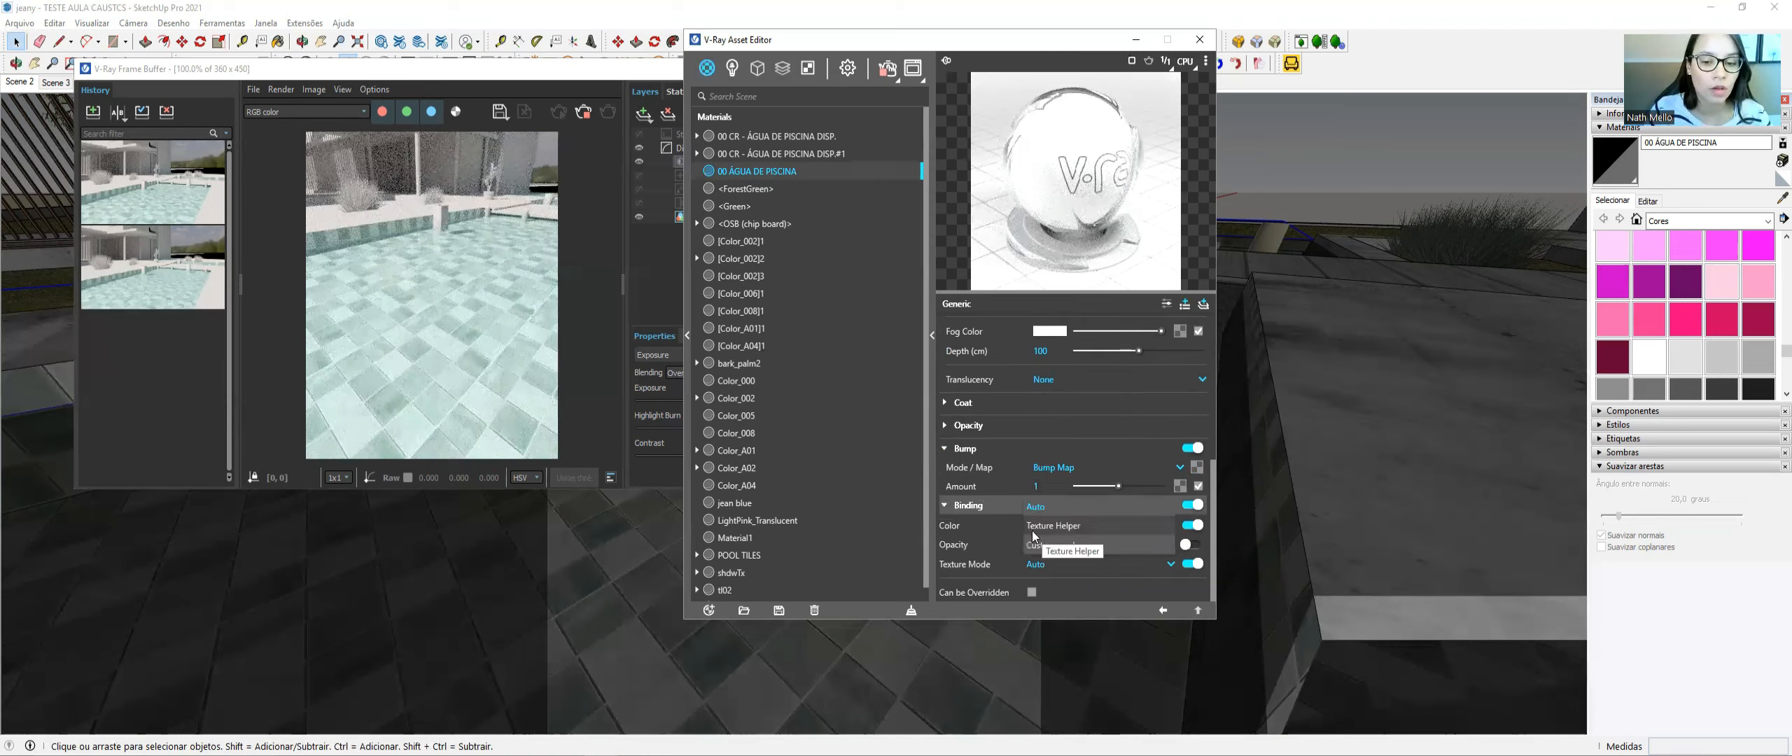
left_click(1041, 529)
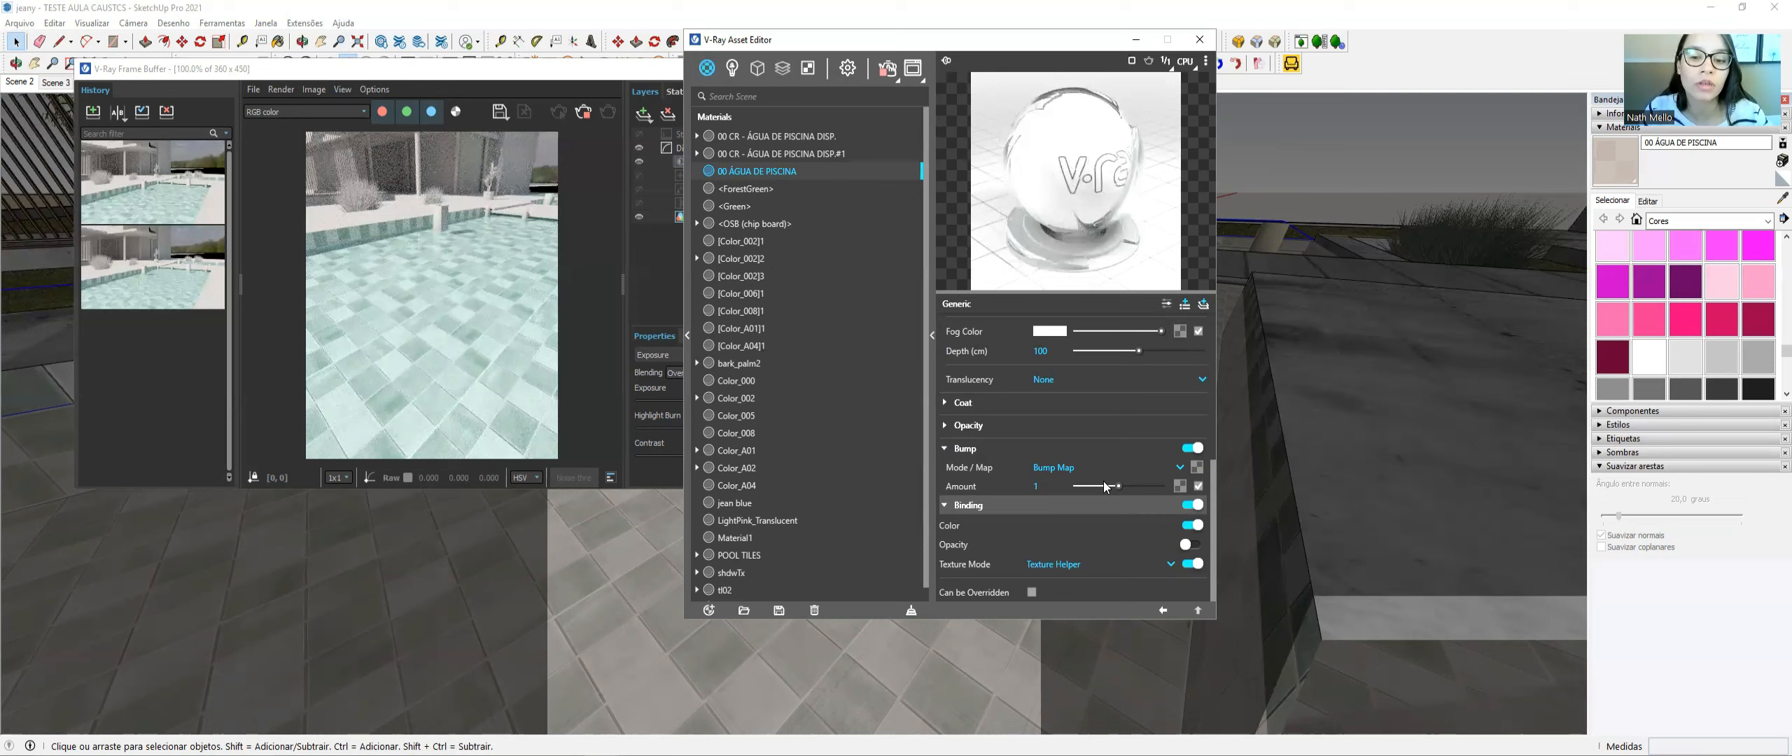
- Assign a Noise A texture to the water material's bump map and reduce its frequency to 2.5
left_click(1198, 468)
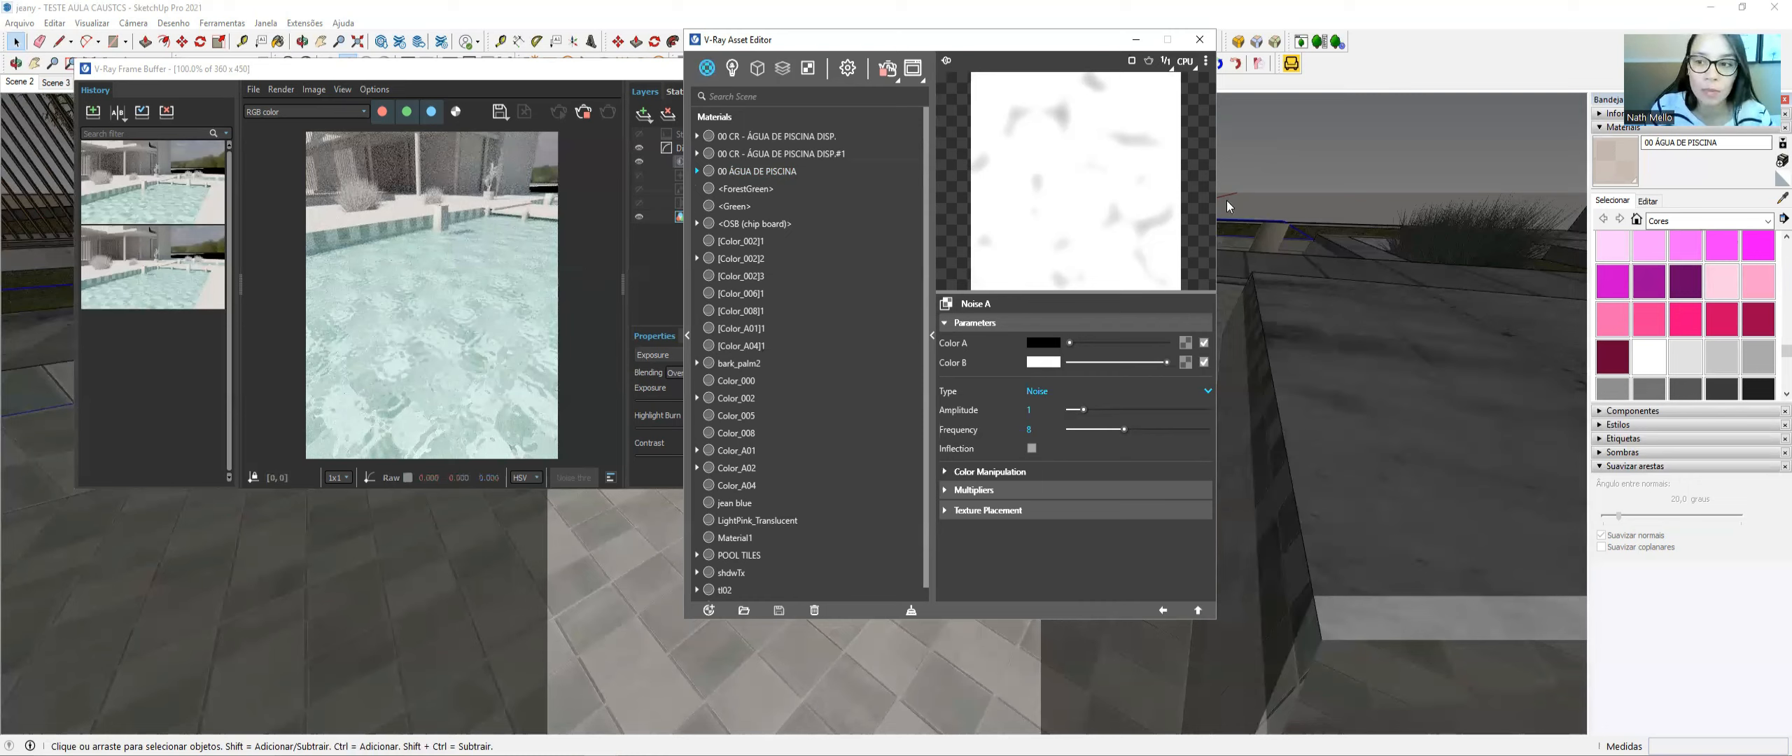
left_click(1648, 201)
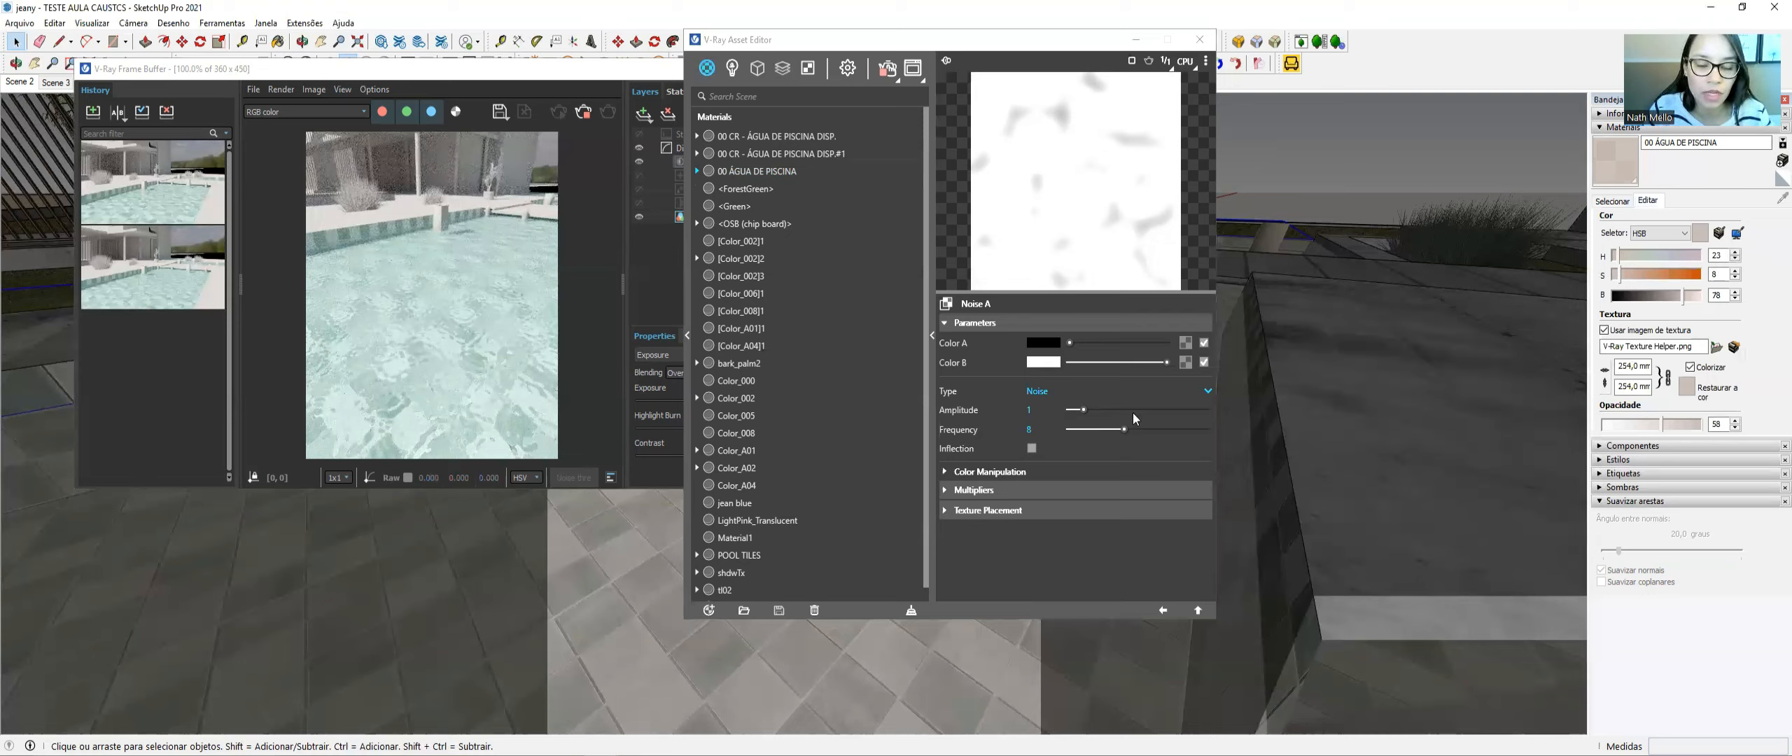
left_click(1046, 412)
left_click(1111, 429)
left_click_drag(1109, 429, 1097, 431)
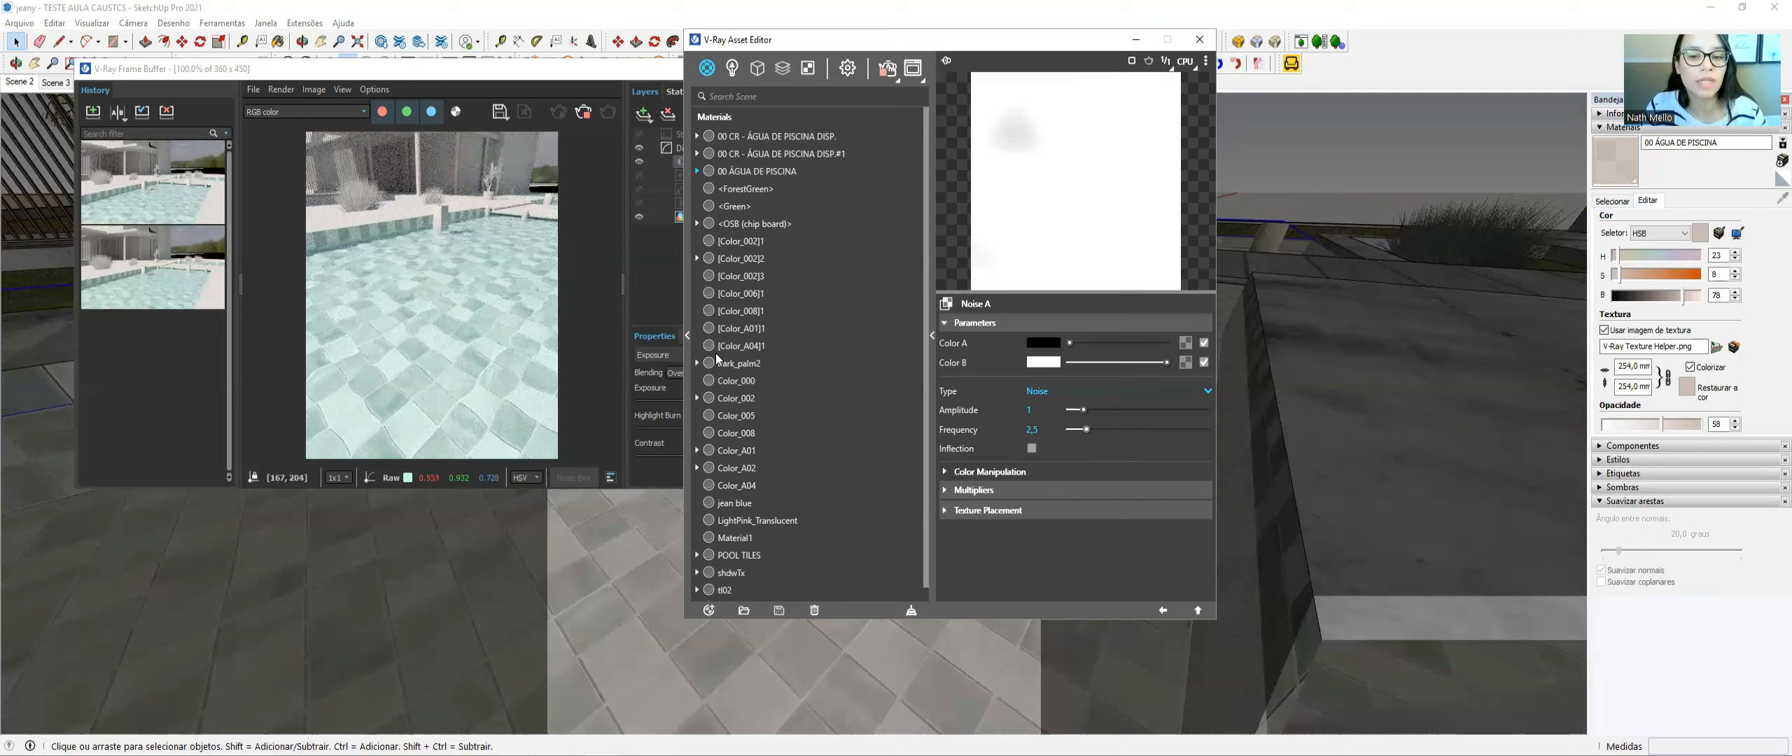
- Set the Noise A texture's amplitude to 2 and frequency to 1.4, and return to the water material
left_click(1090, 410)
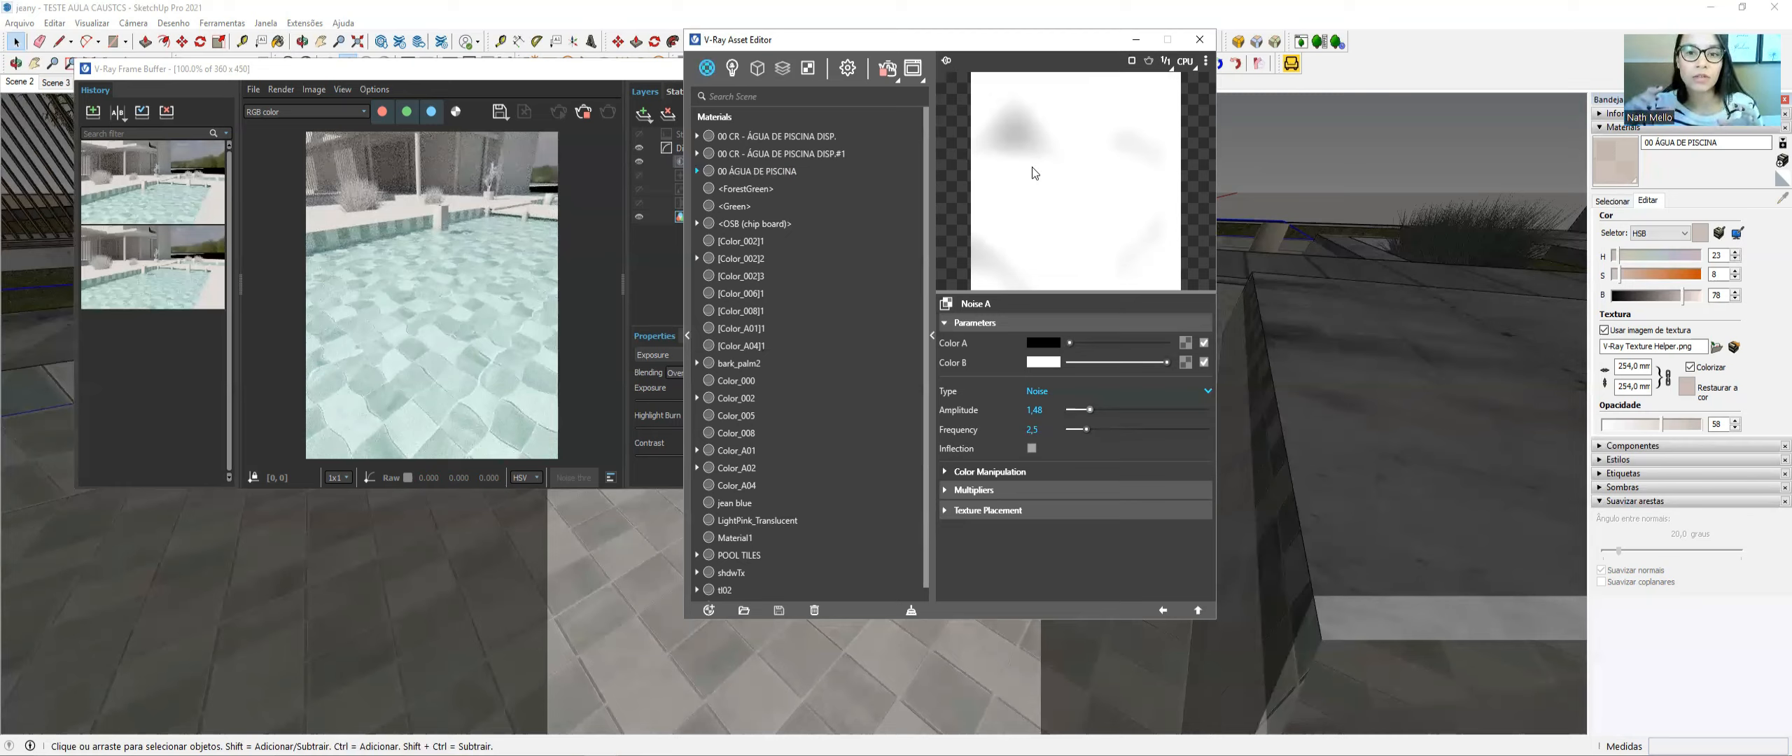
double_click(1035, 409)
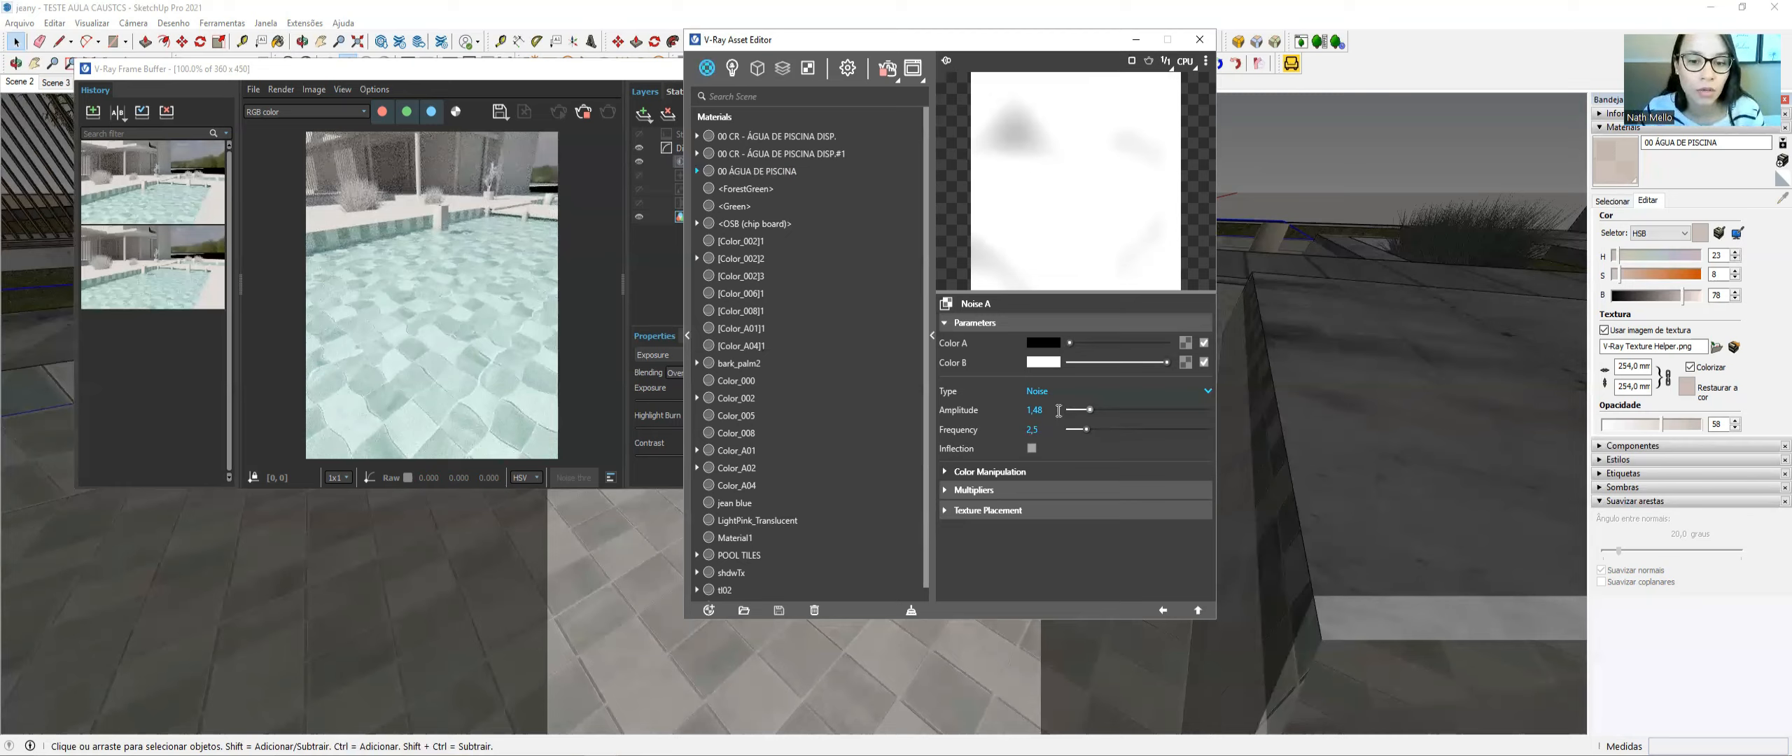
type("2")
key("Return")
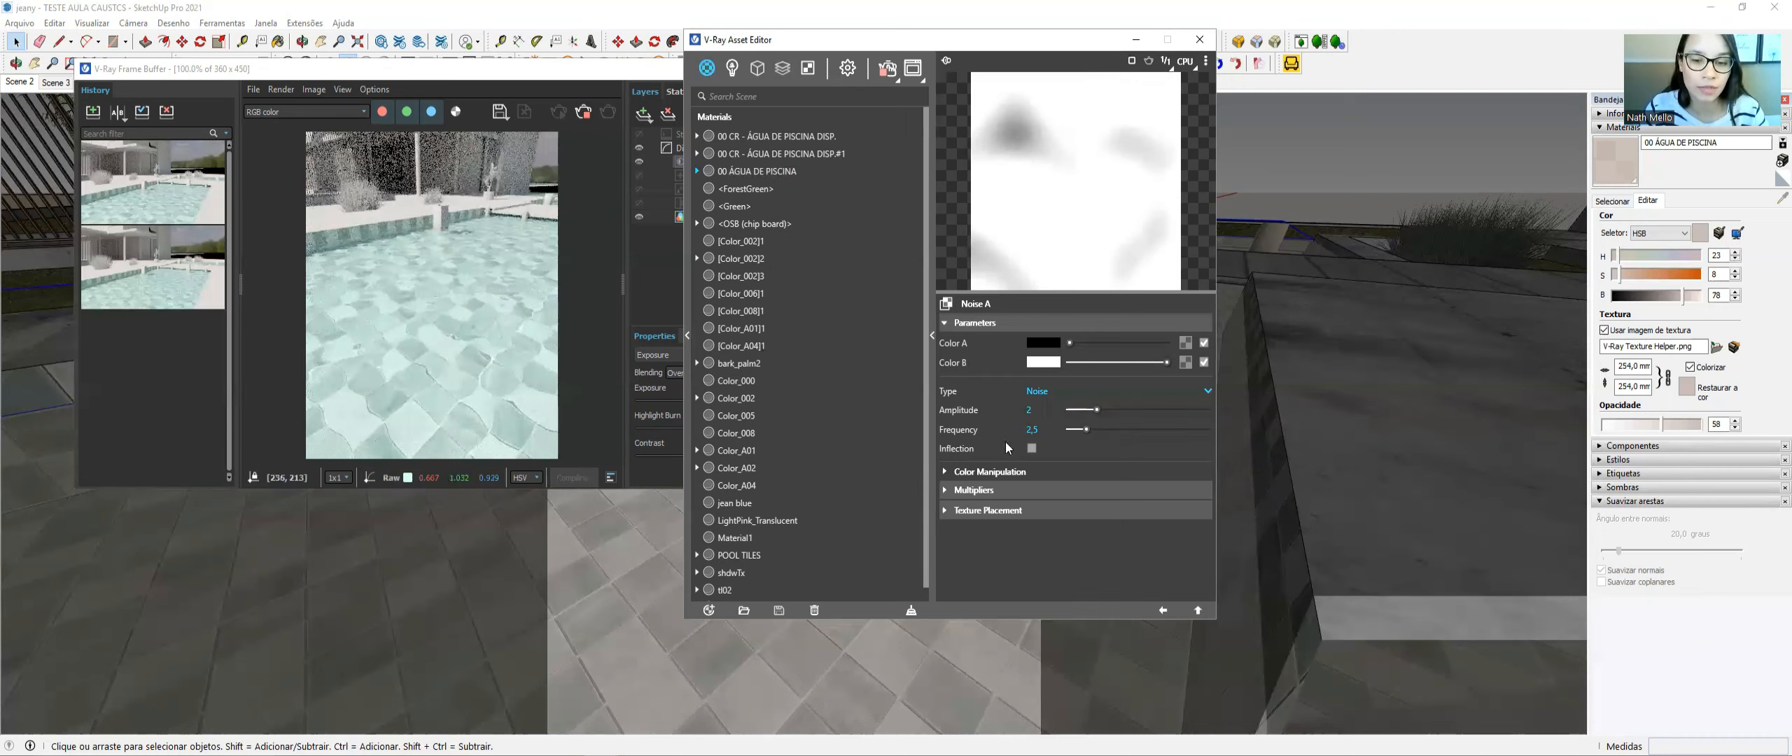
key("ctrl+a")
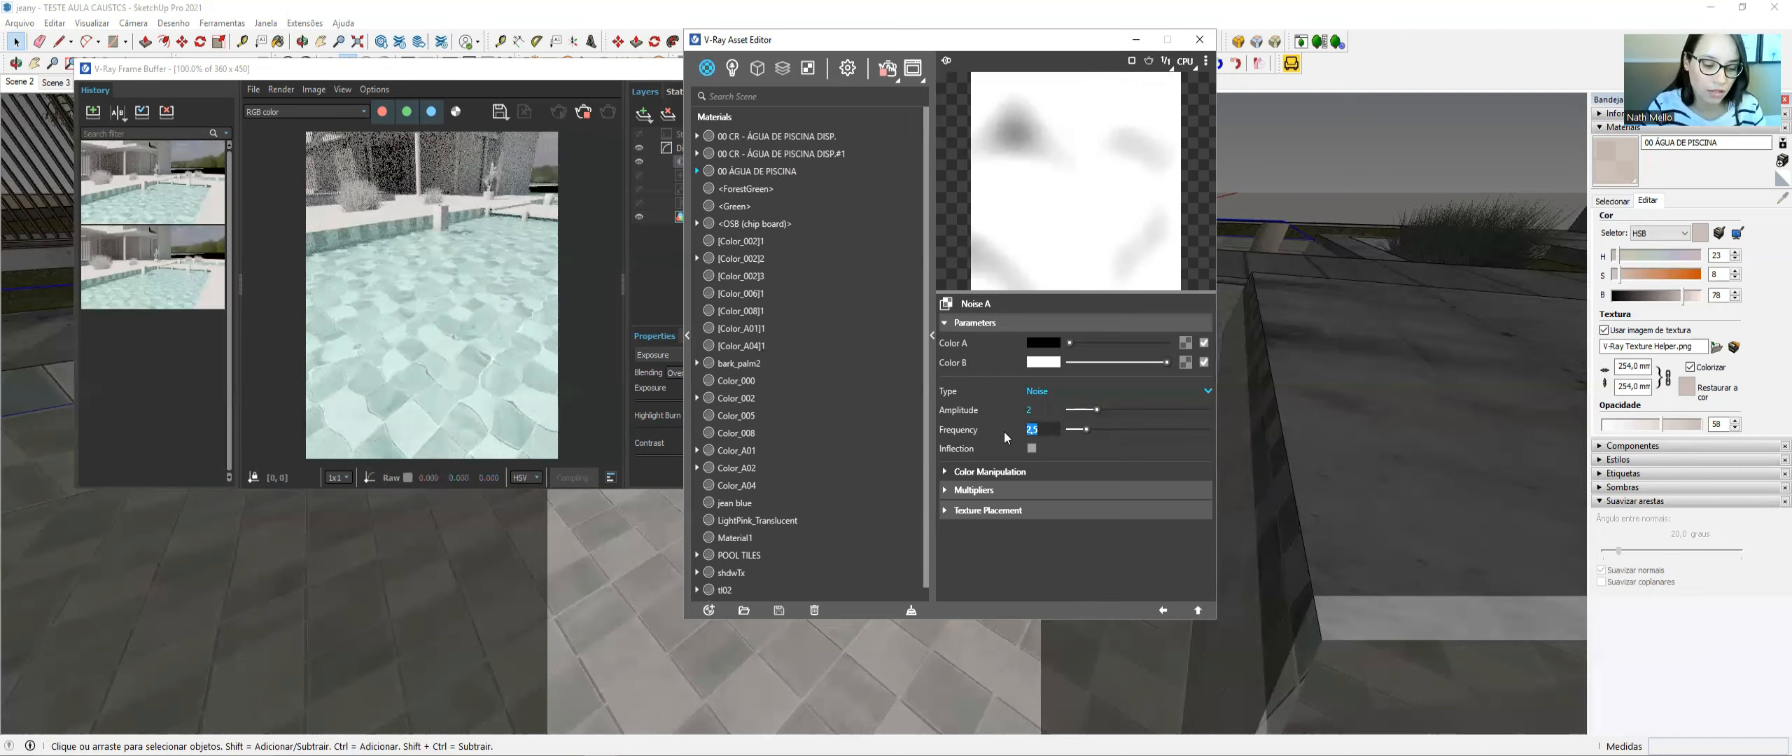
type("1,4")
key("Return")
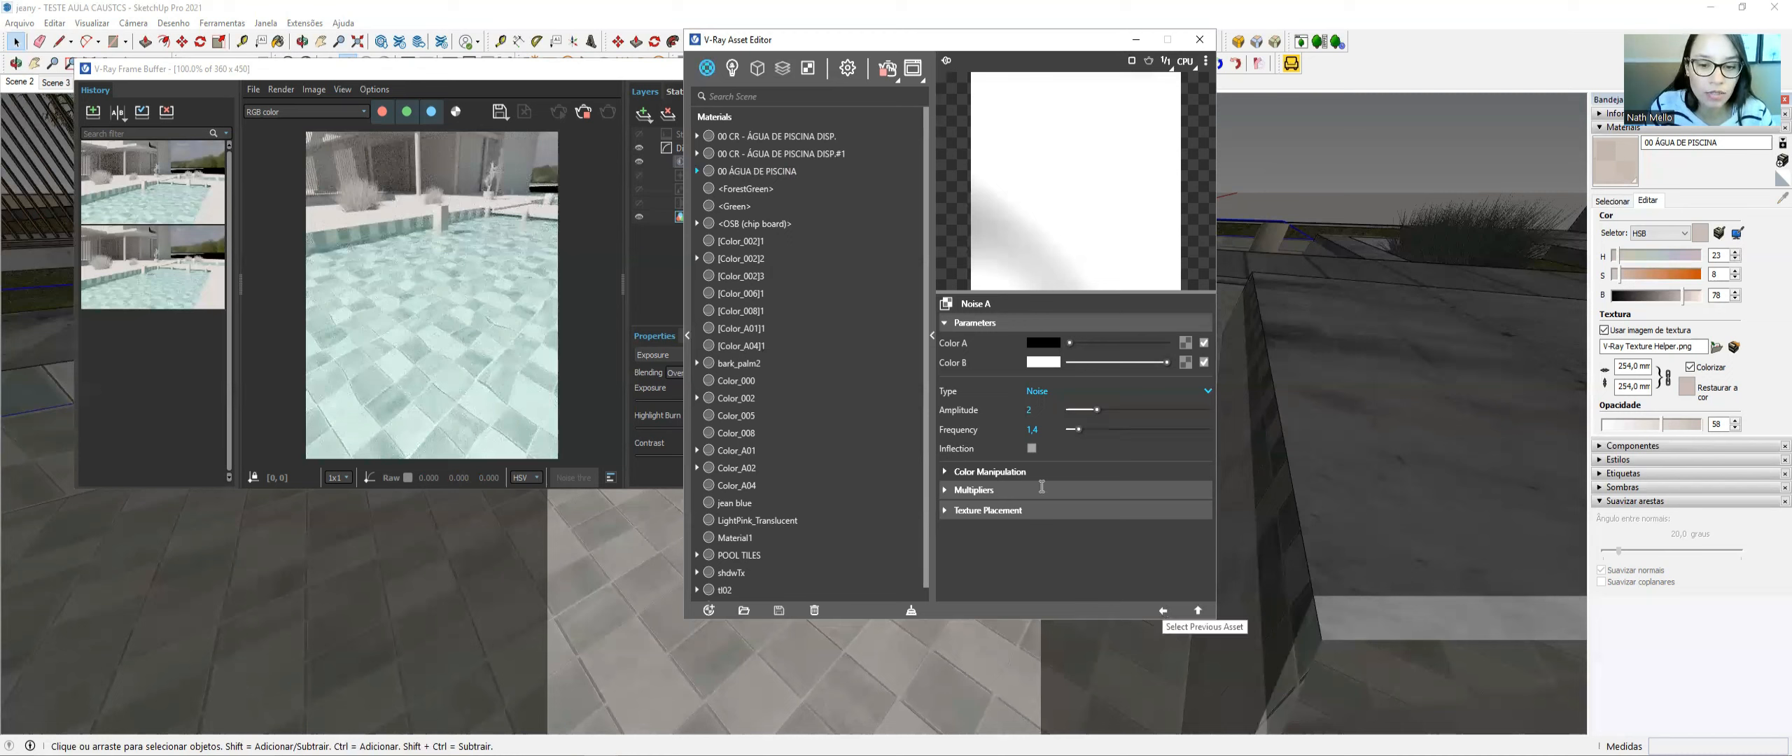
key("Return")
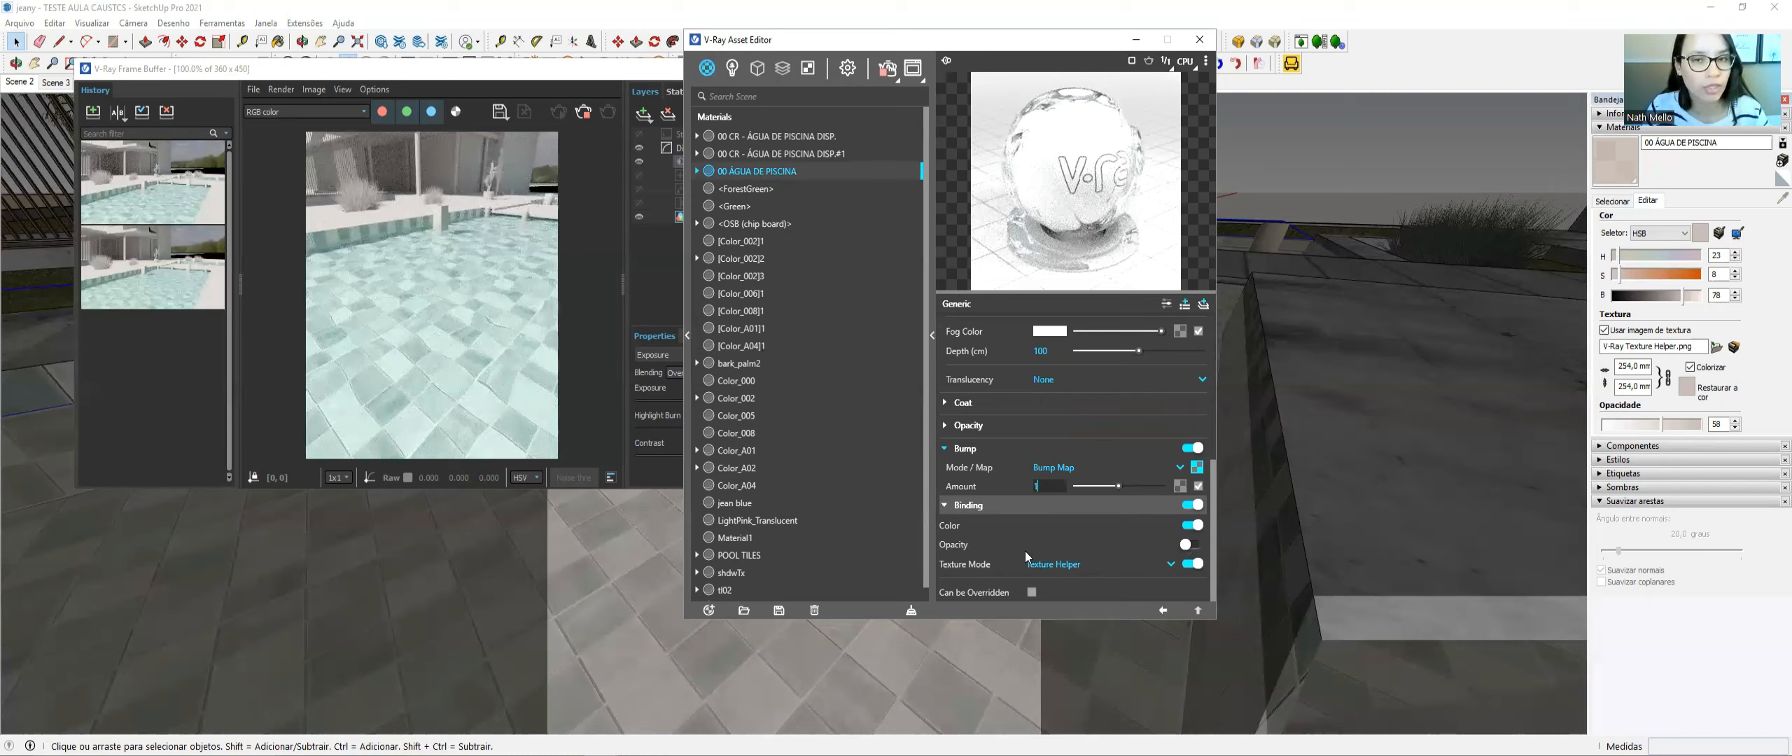
- Close the V-Ray windows and set the water material's opacity in the SketchUp materials editor to 53
left_click(522, 212)
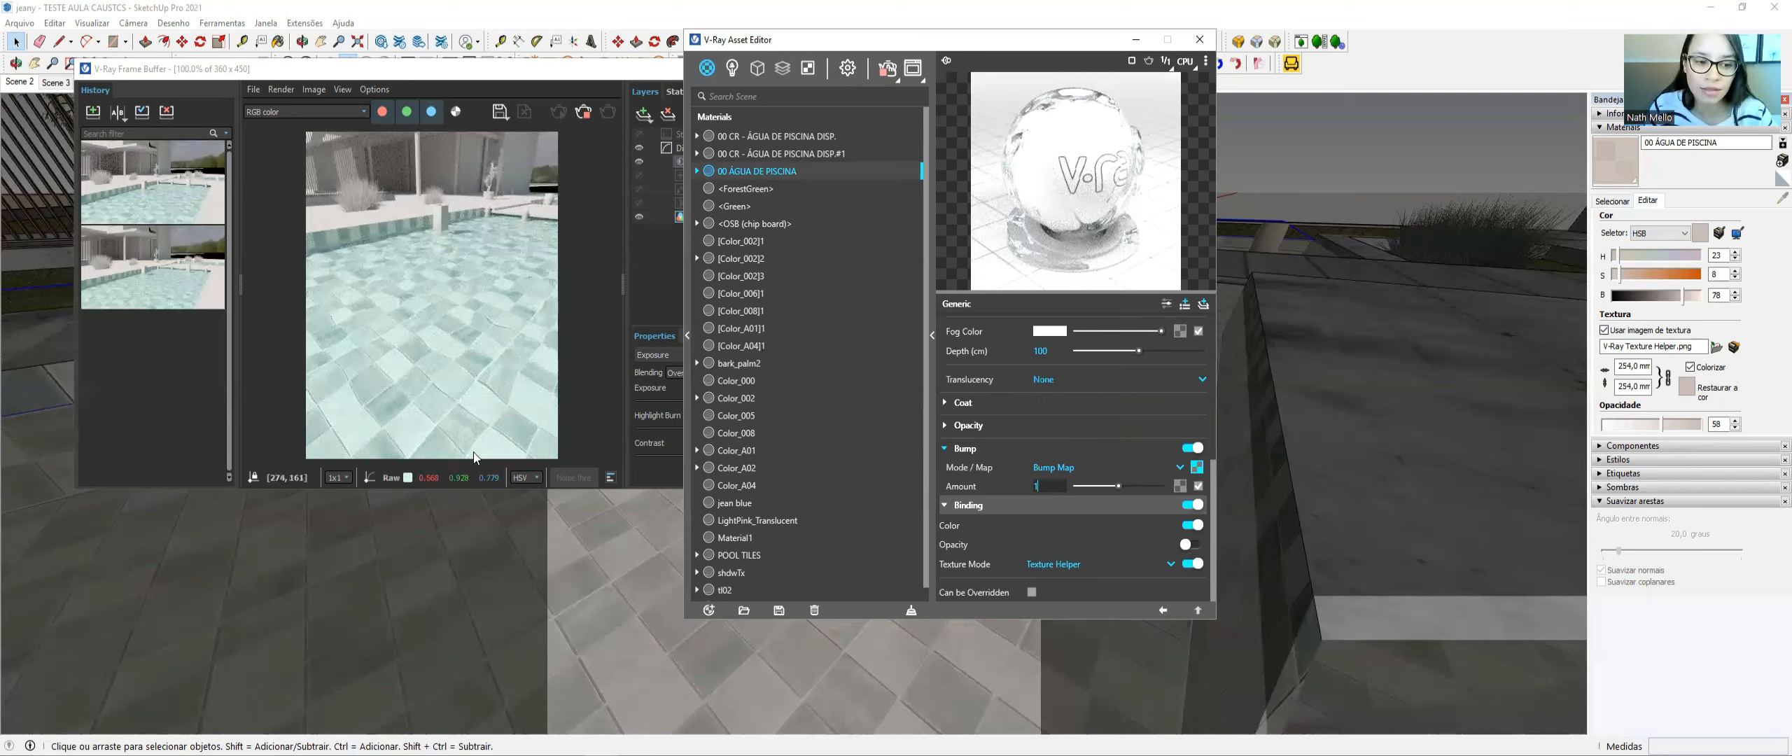
left_click(1199, 39)
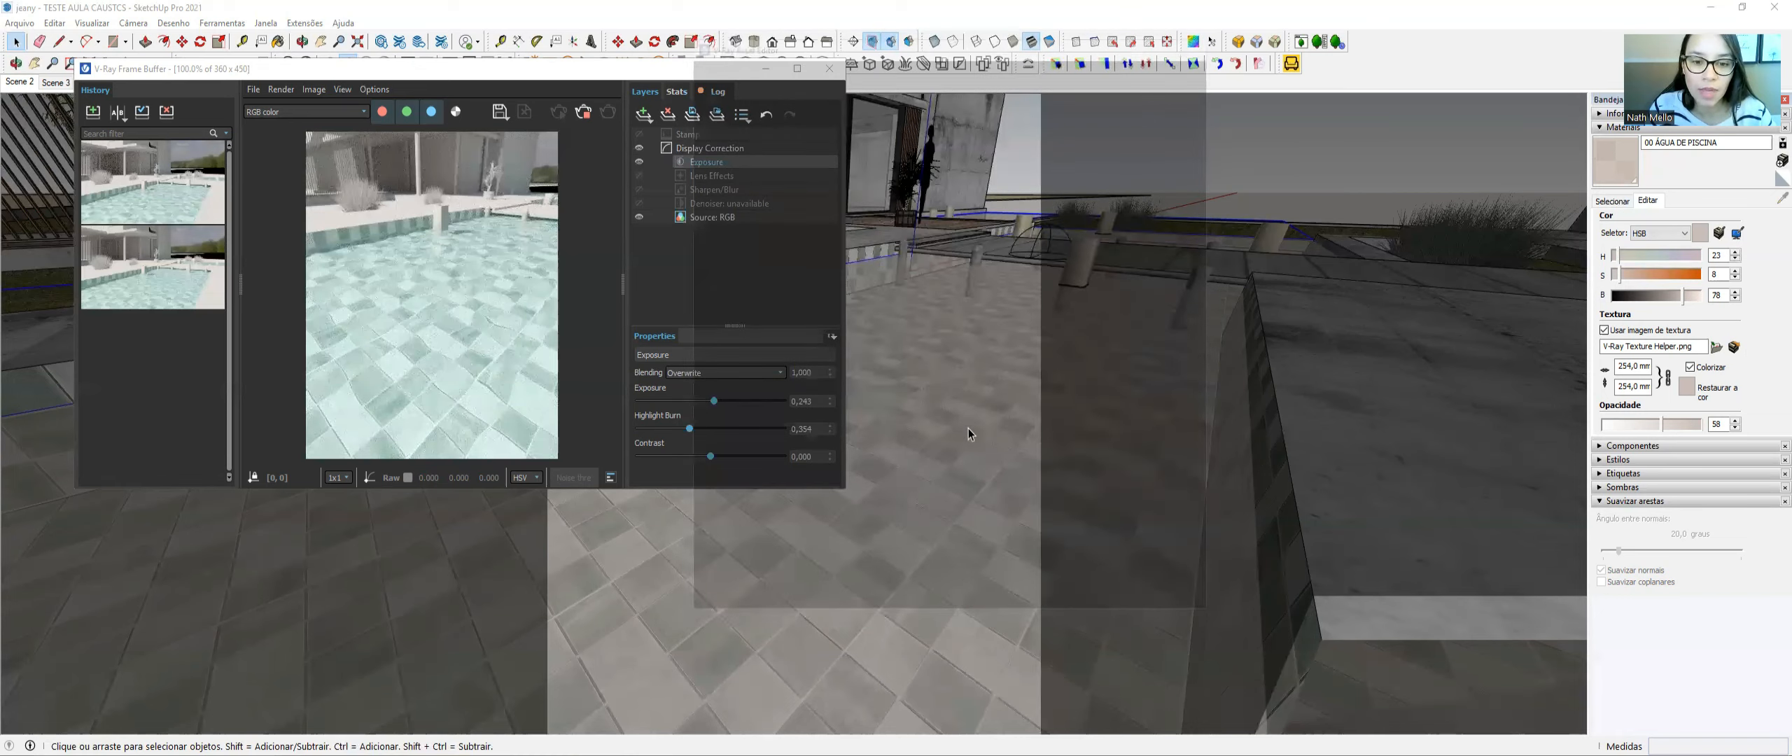
left_click(1695, 425)
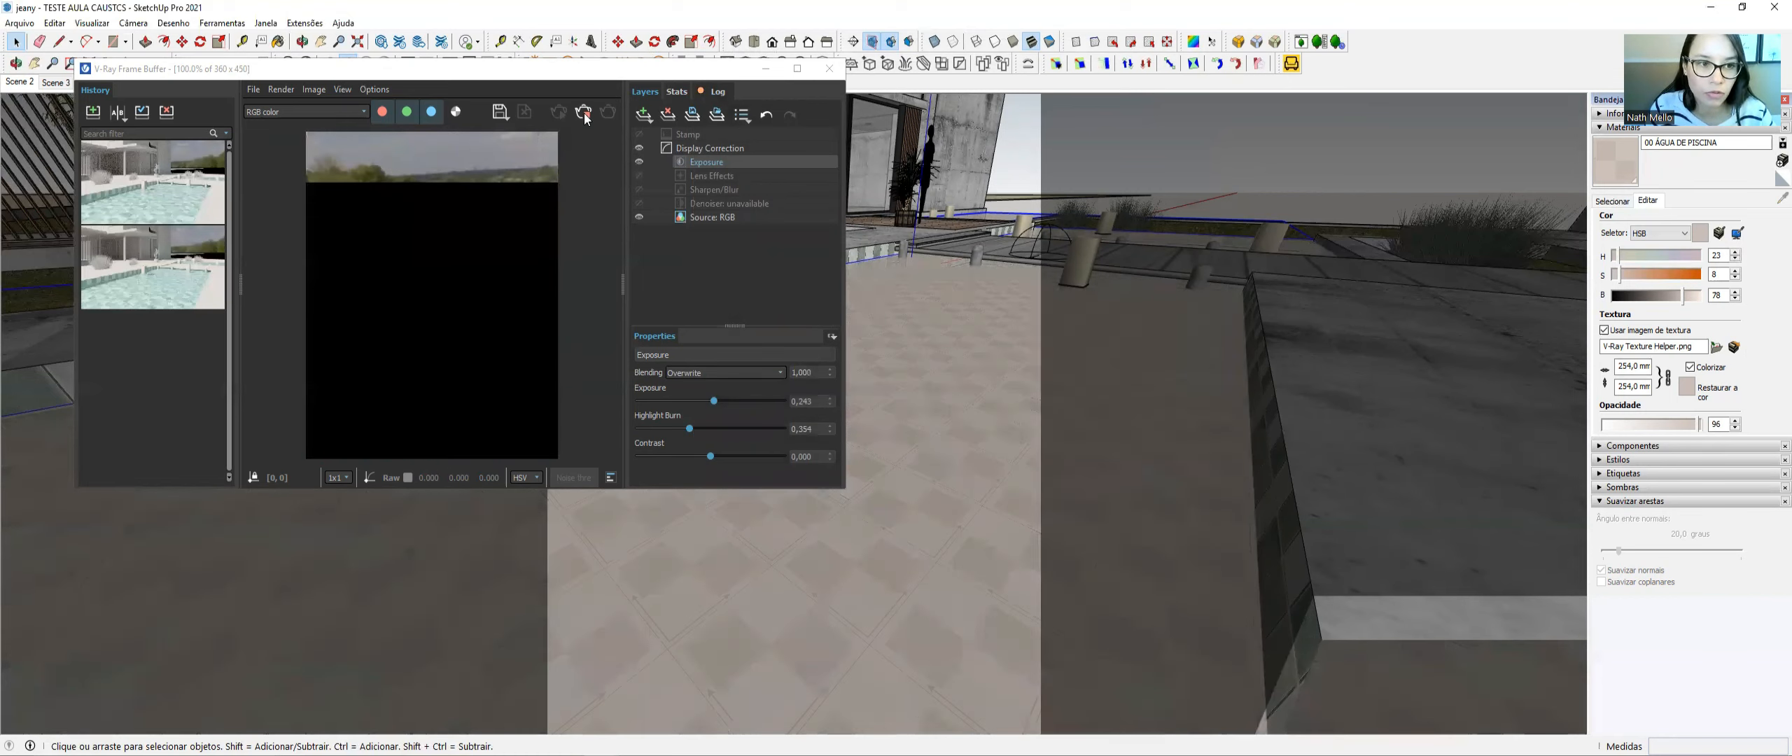
left_click(829, 68)
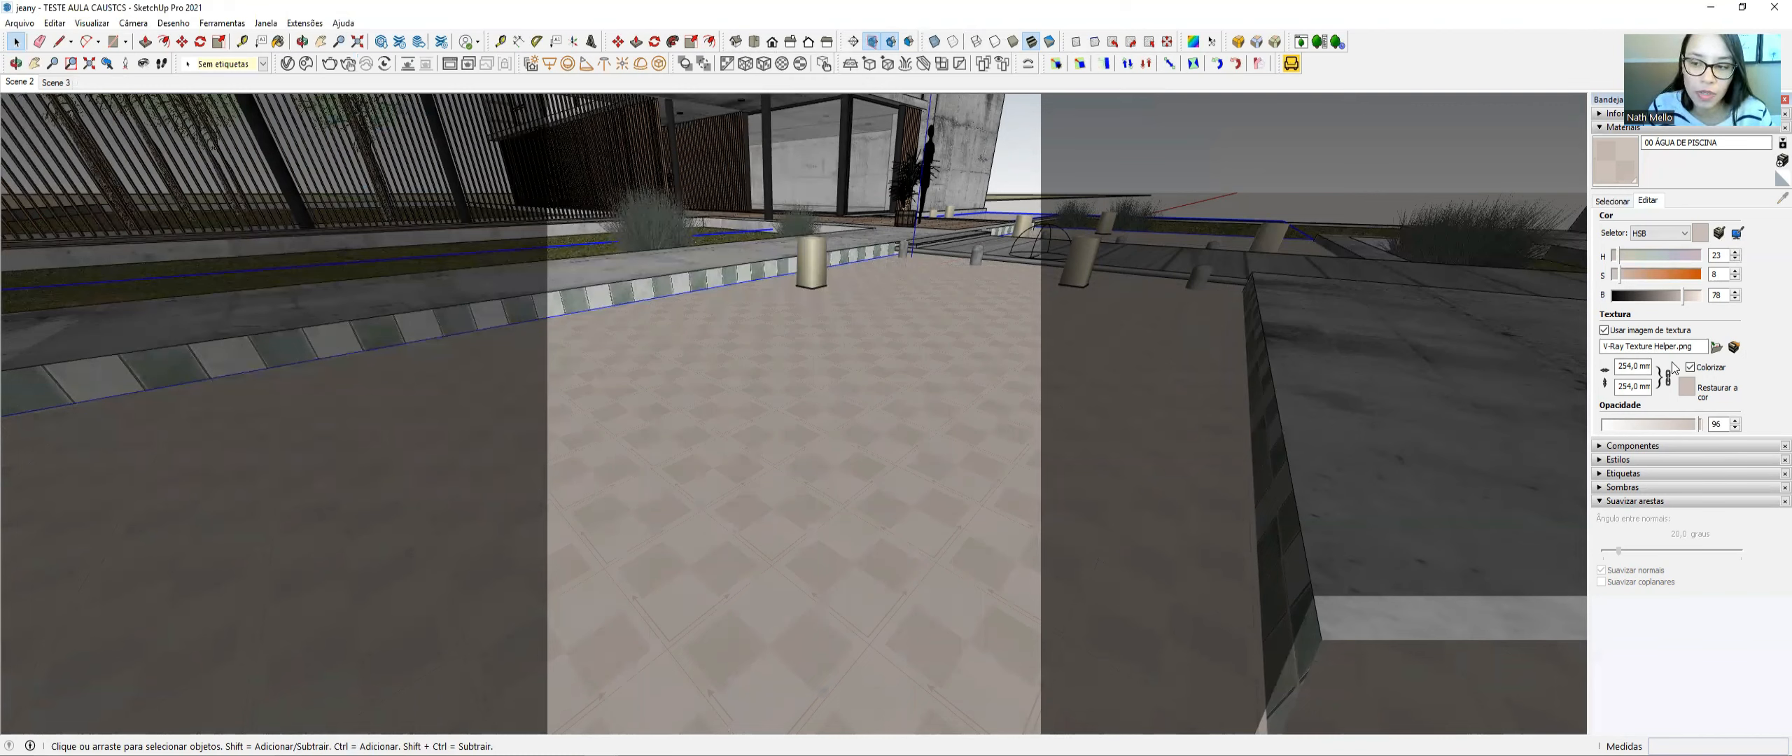
left_click_drag(1667, 423, 1658, 424)
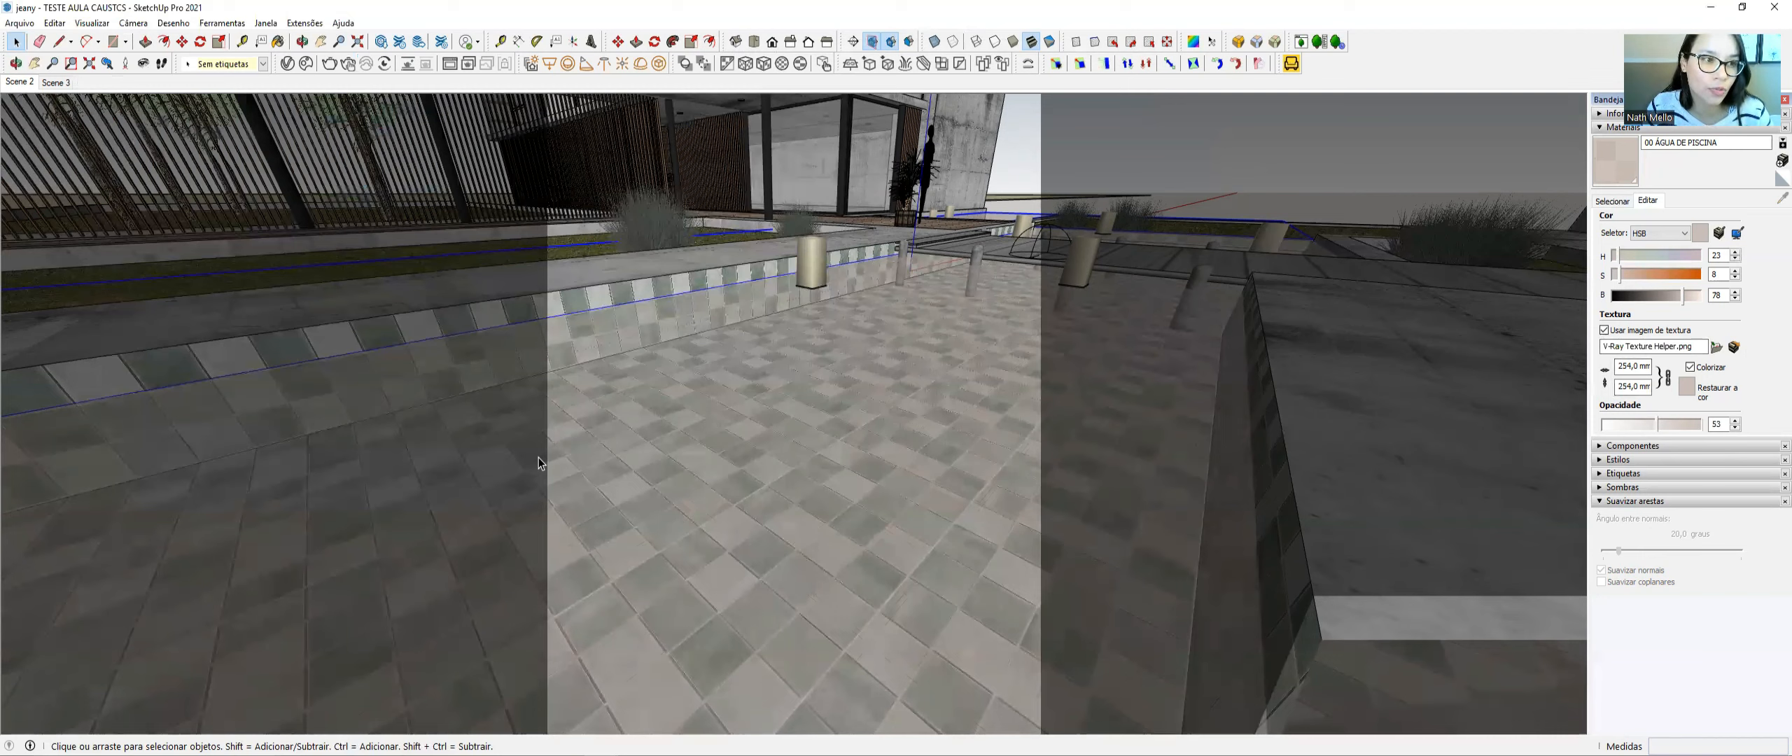
- Reopen the V-Ray asset editor and run a new interactive render of the pool
left_click(287, 63)
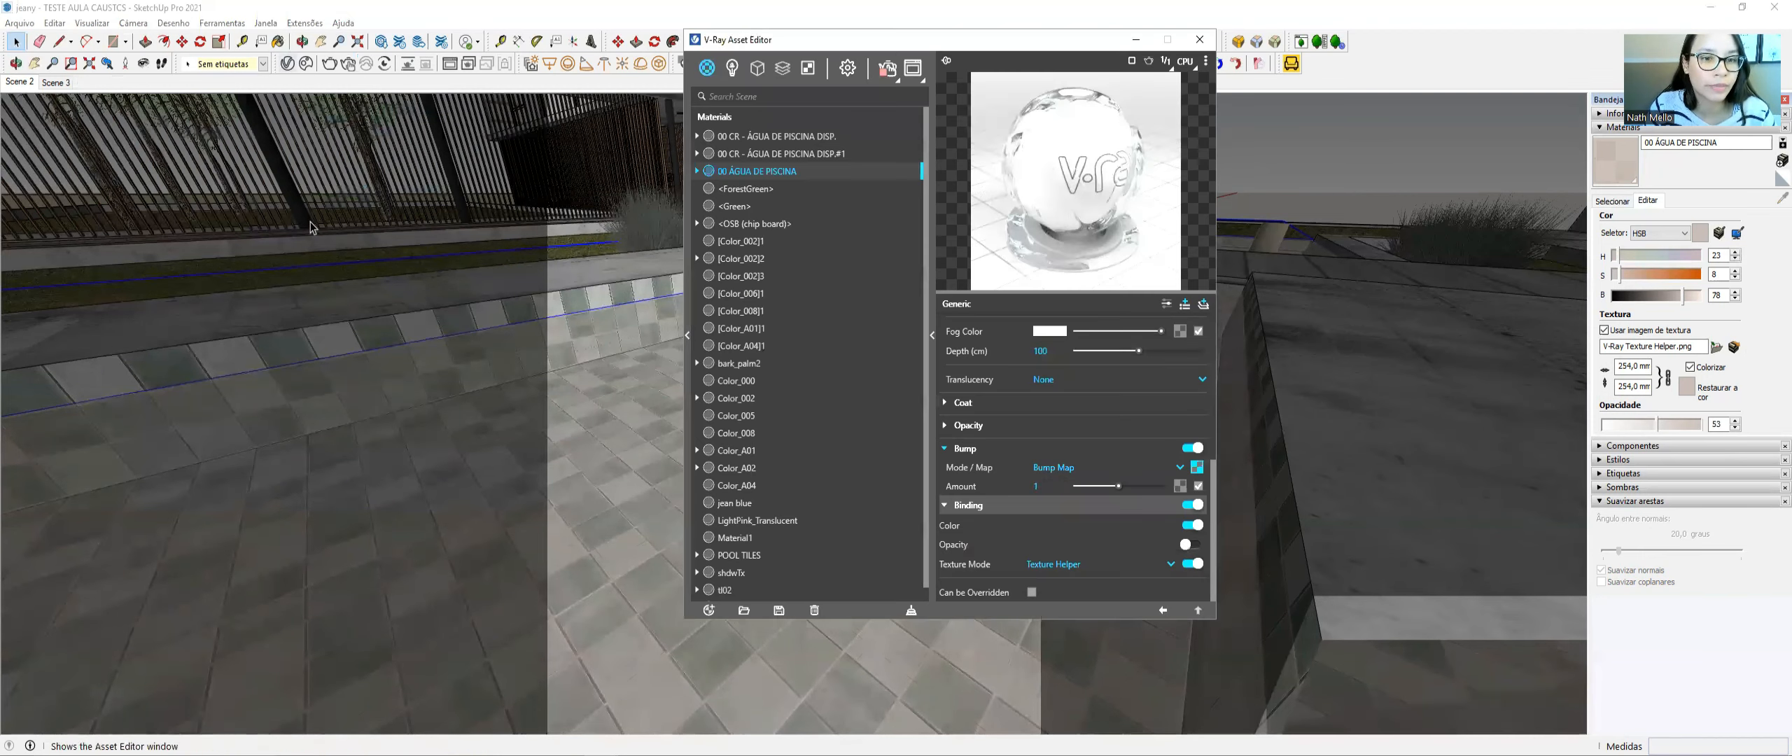
left_click_drag(759, 40, 553, 26)
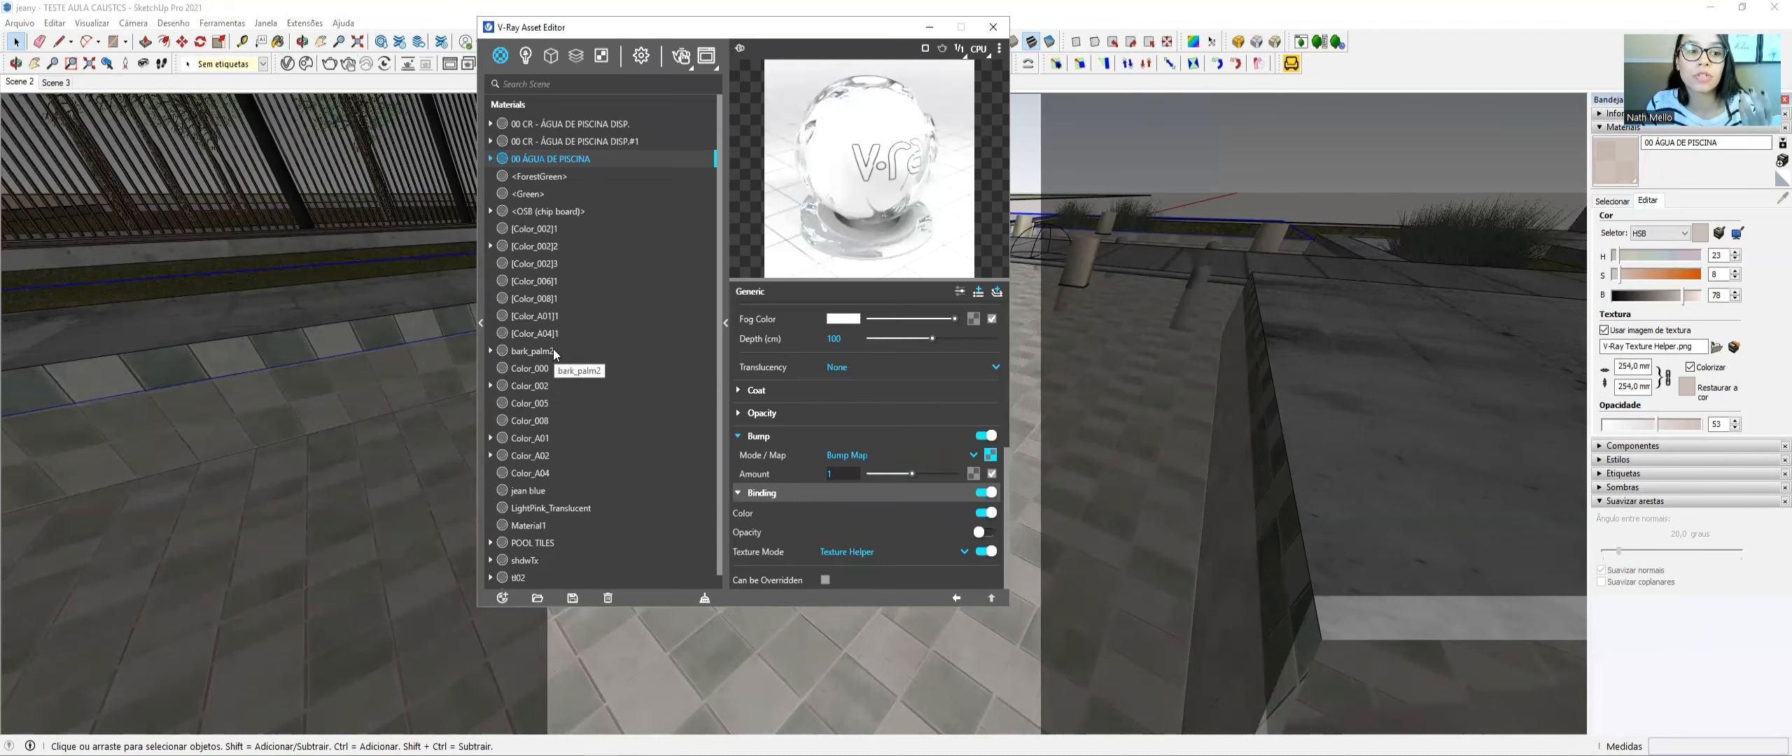
left_click_drag(596, 26, 675, 32)
left_click(785, 64)
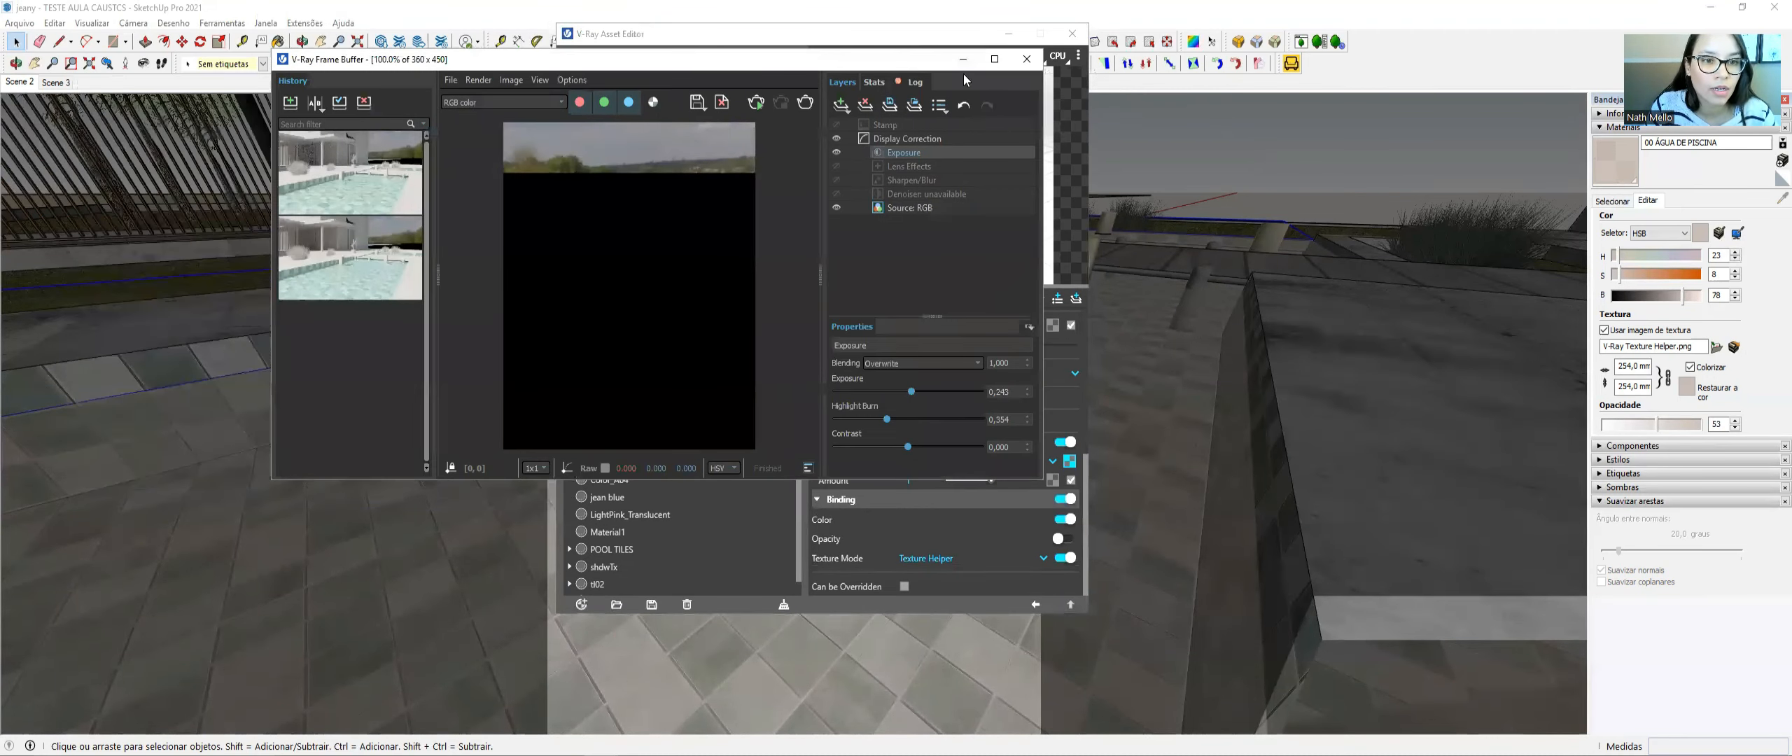
left_click(1027, 59)
left_click(760, 64)
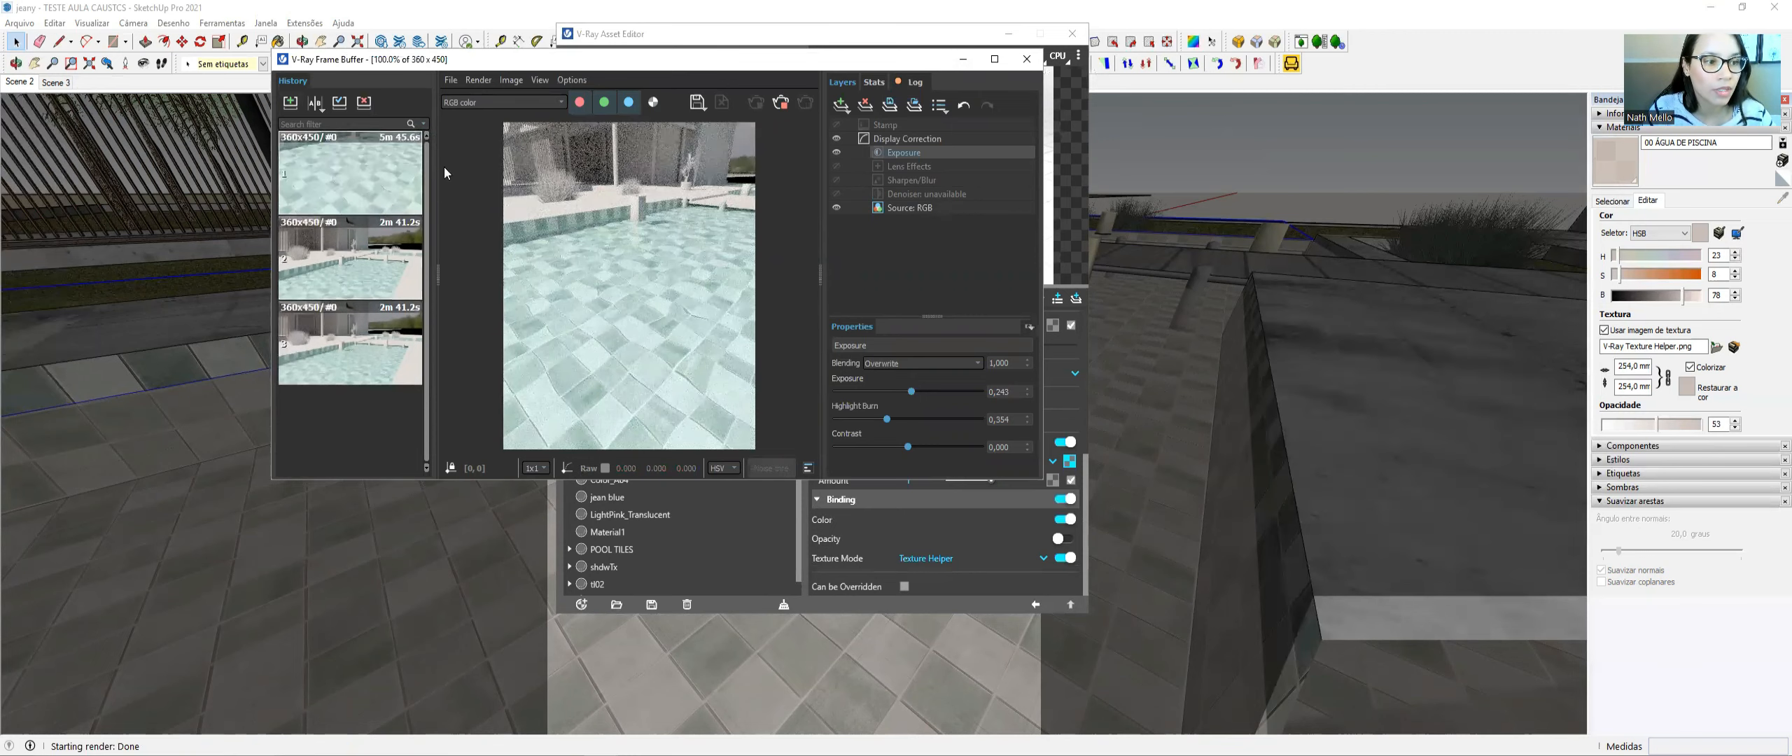
- Add the note "BUMP NOISE A" to the newest render in the frame buffer history
right_click(363, 142)
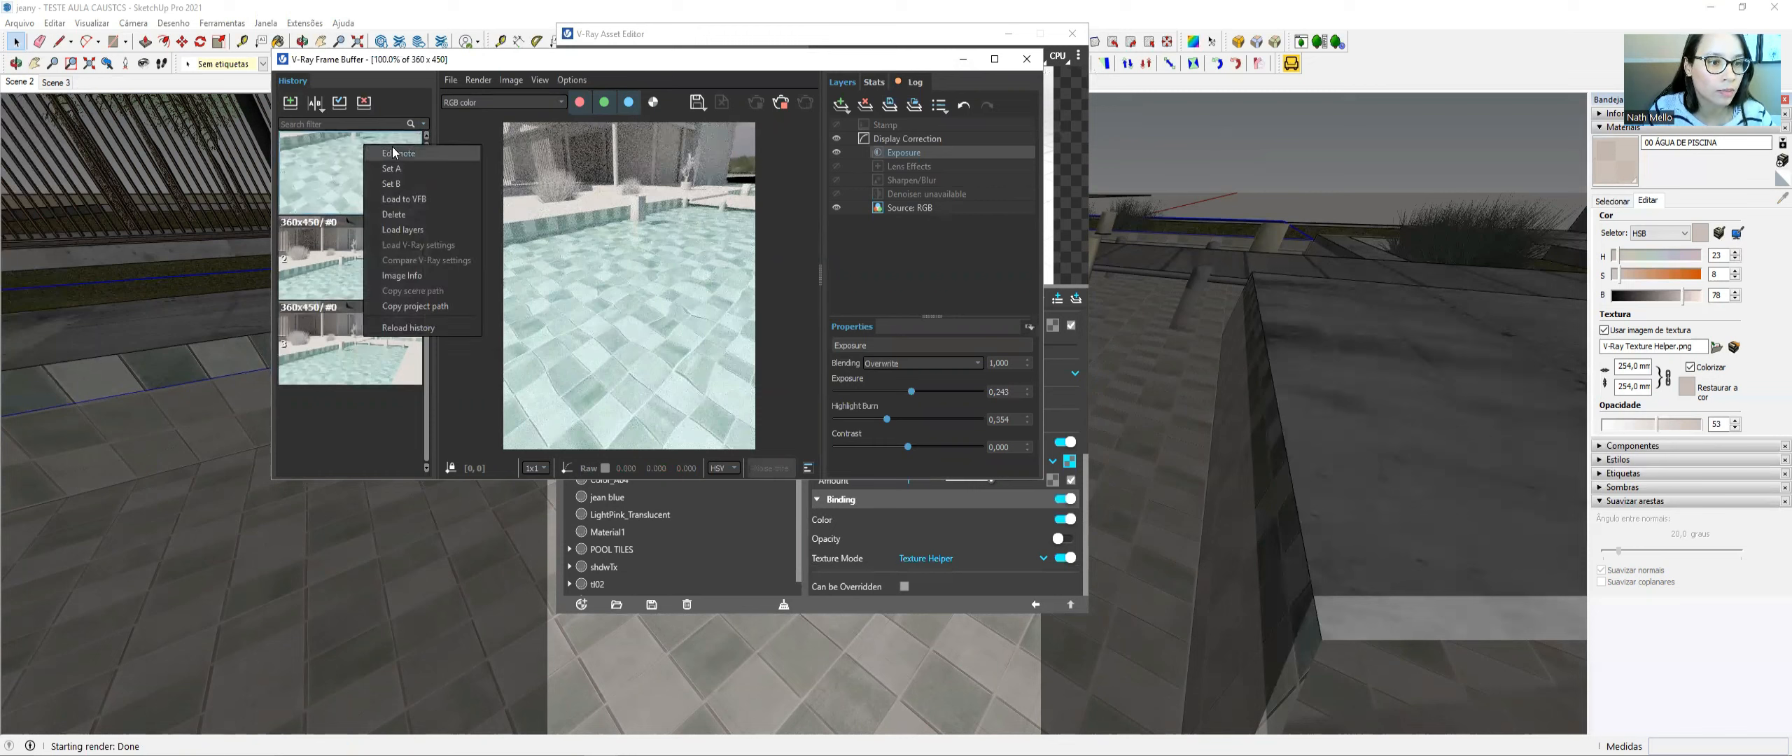
left_click(413, 197)
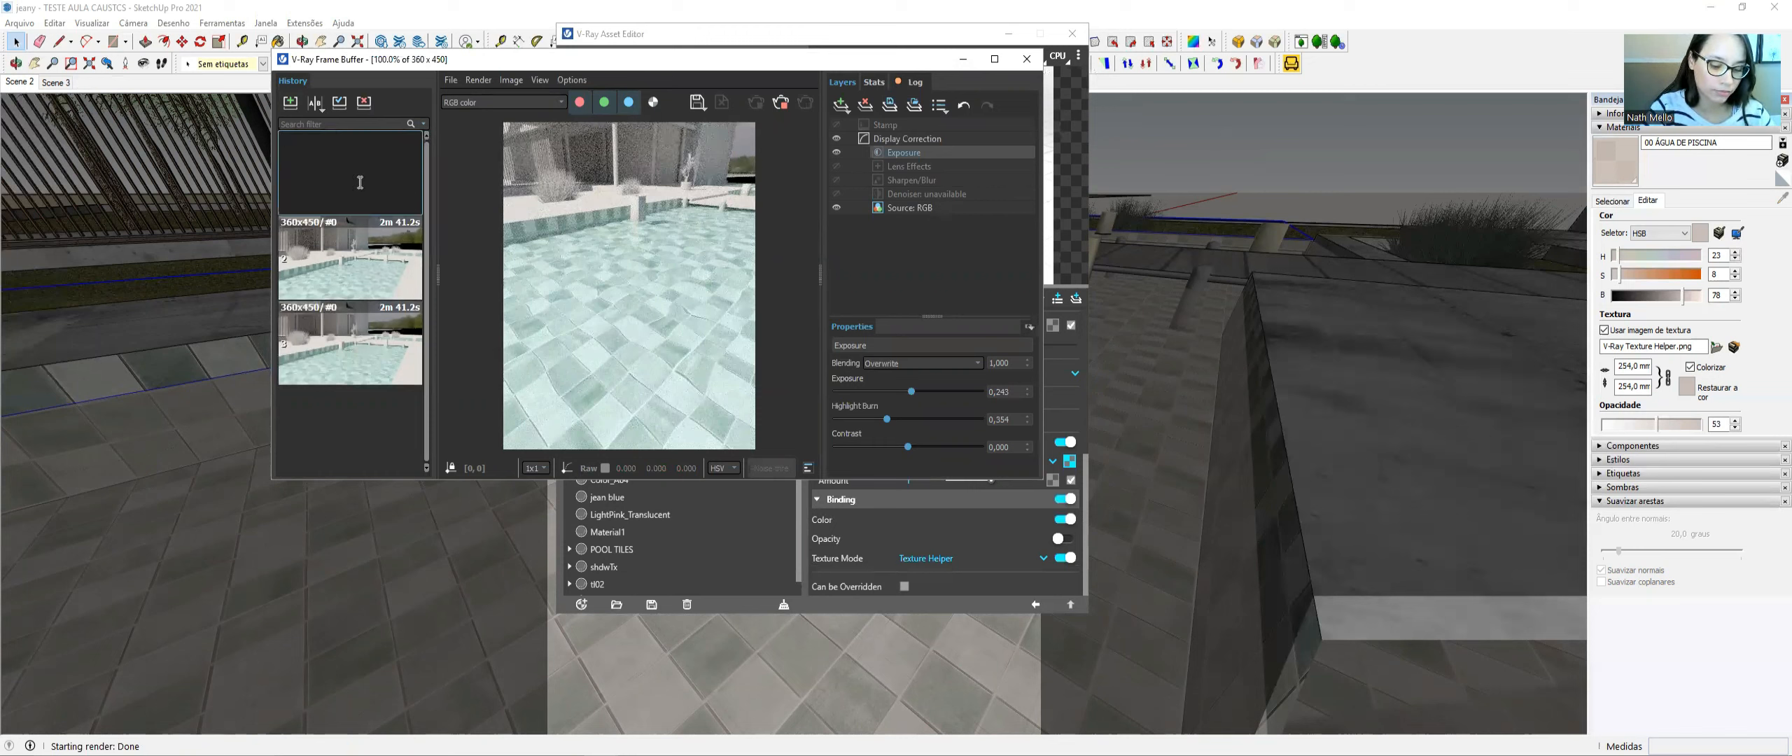
type("BUMP NOISE A")
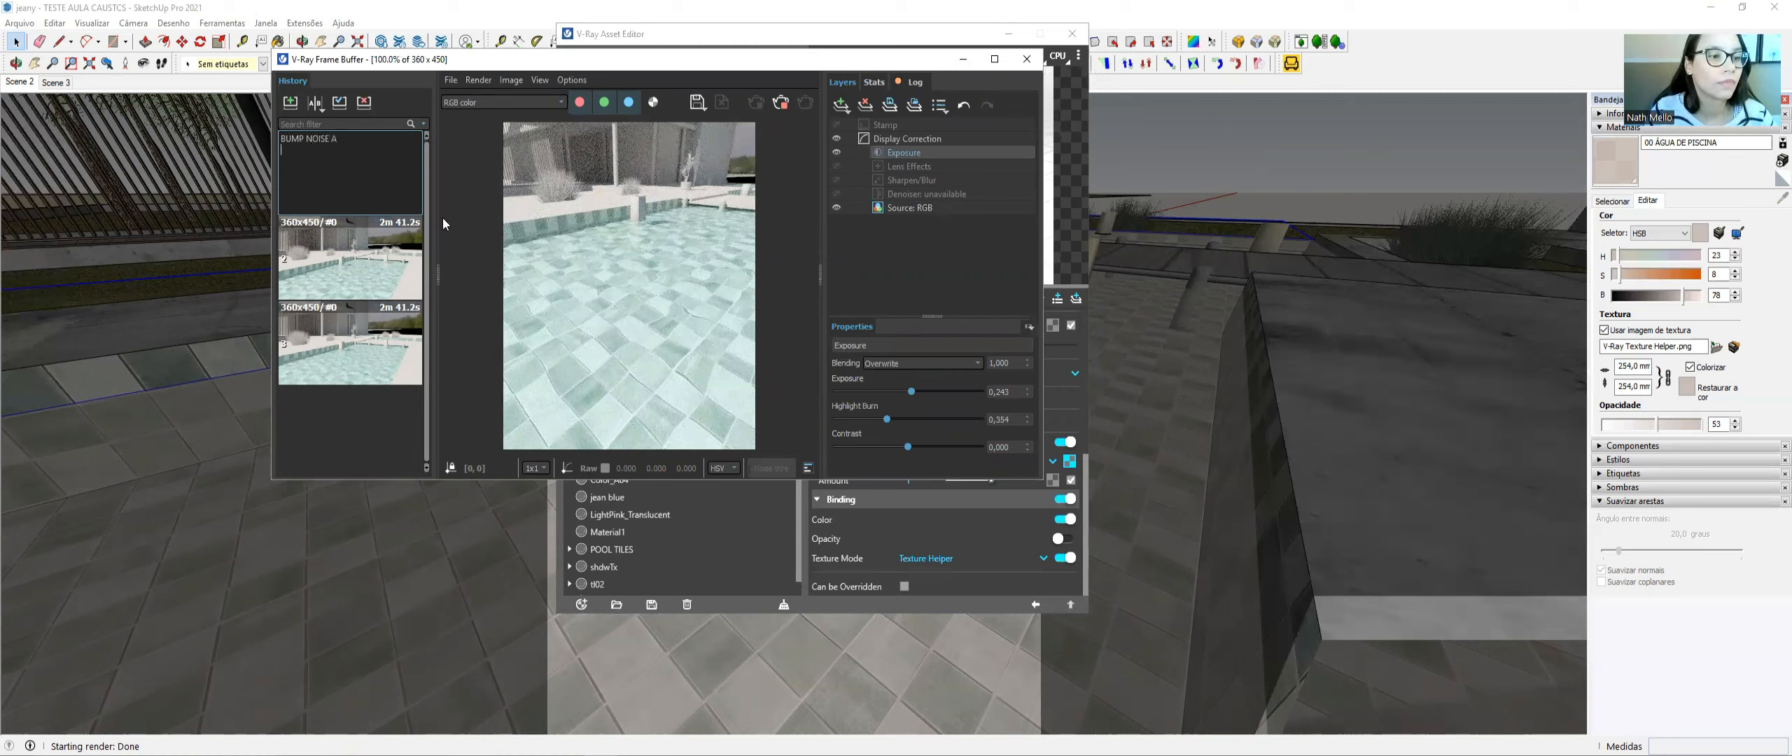
left_click(477, 236)
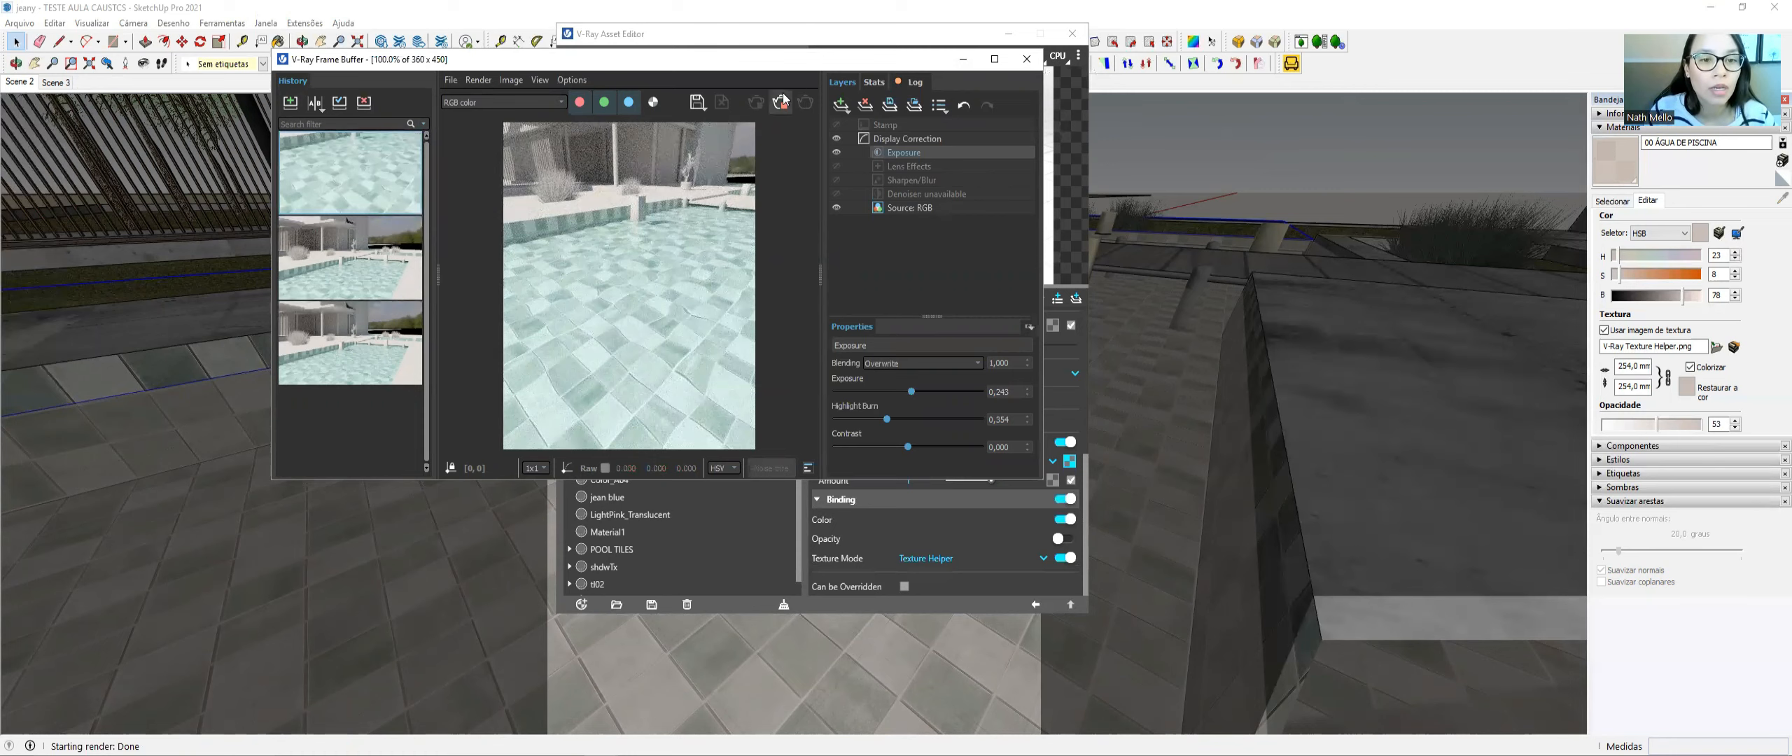
- Close the frame buffer, duplicate the 00 ÁGUA DE PISCINA material and rename the copy 00 ÁGUA DE PISCINA DISP
left_click(1027, 59)
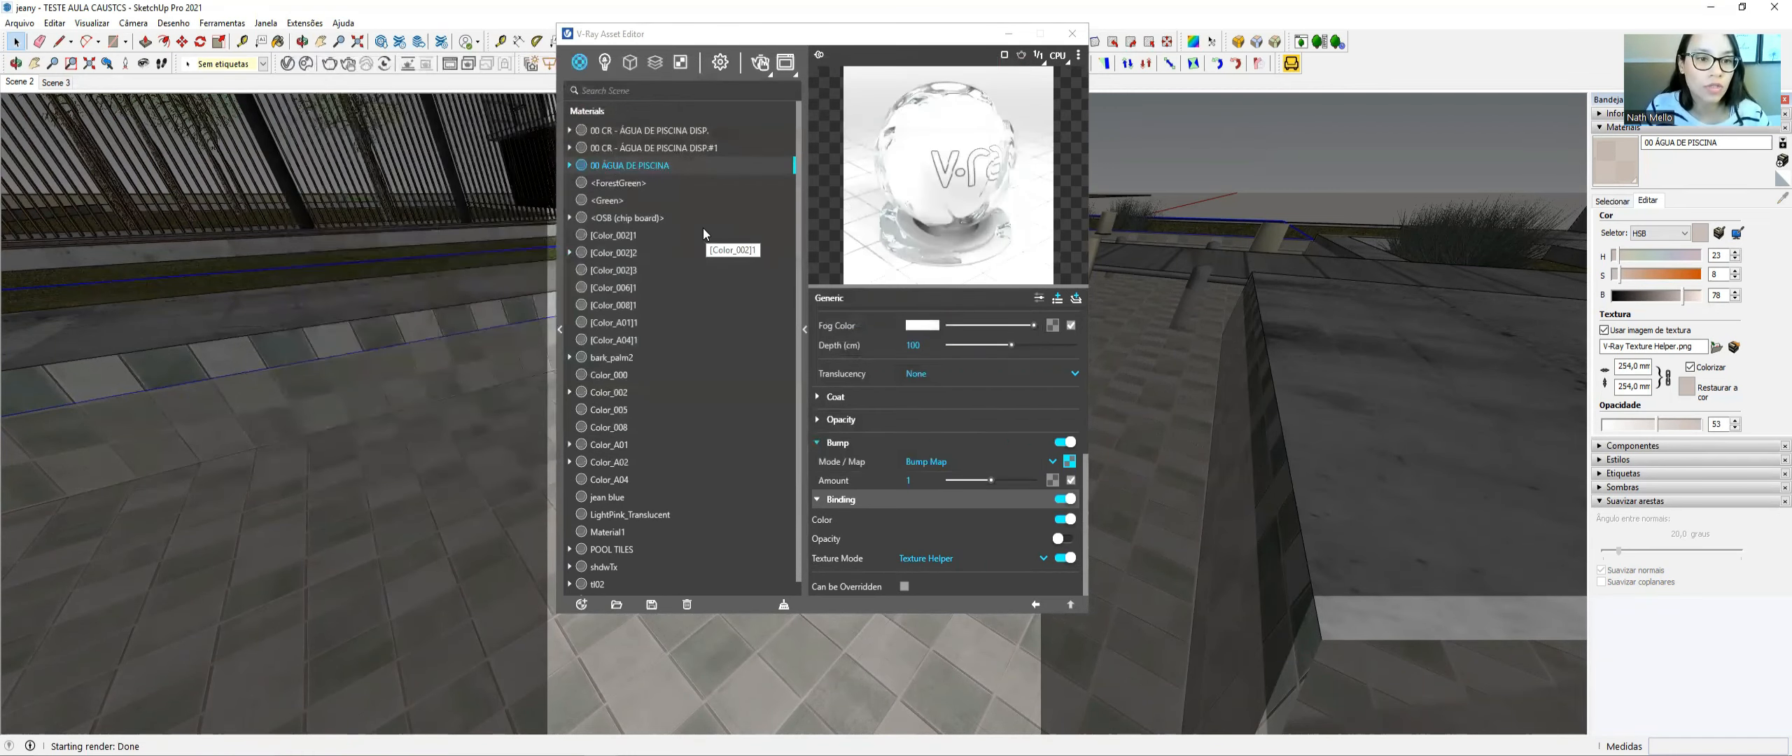
right_click(642, 165)
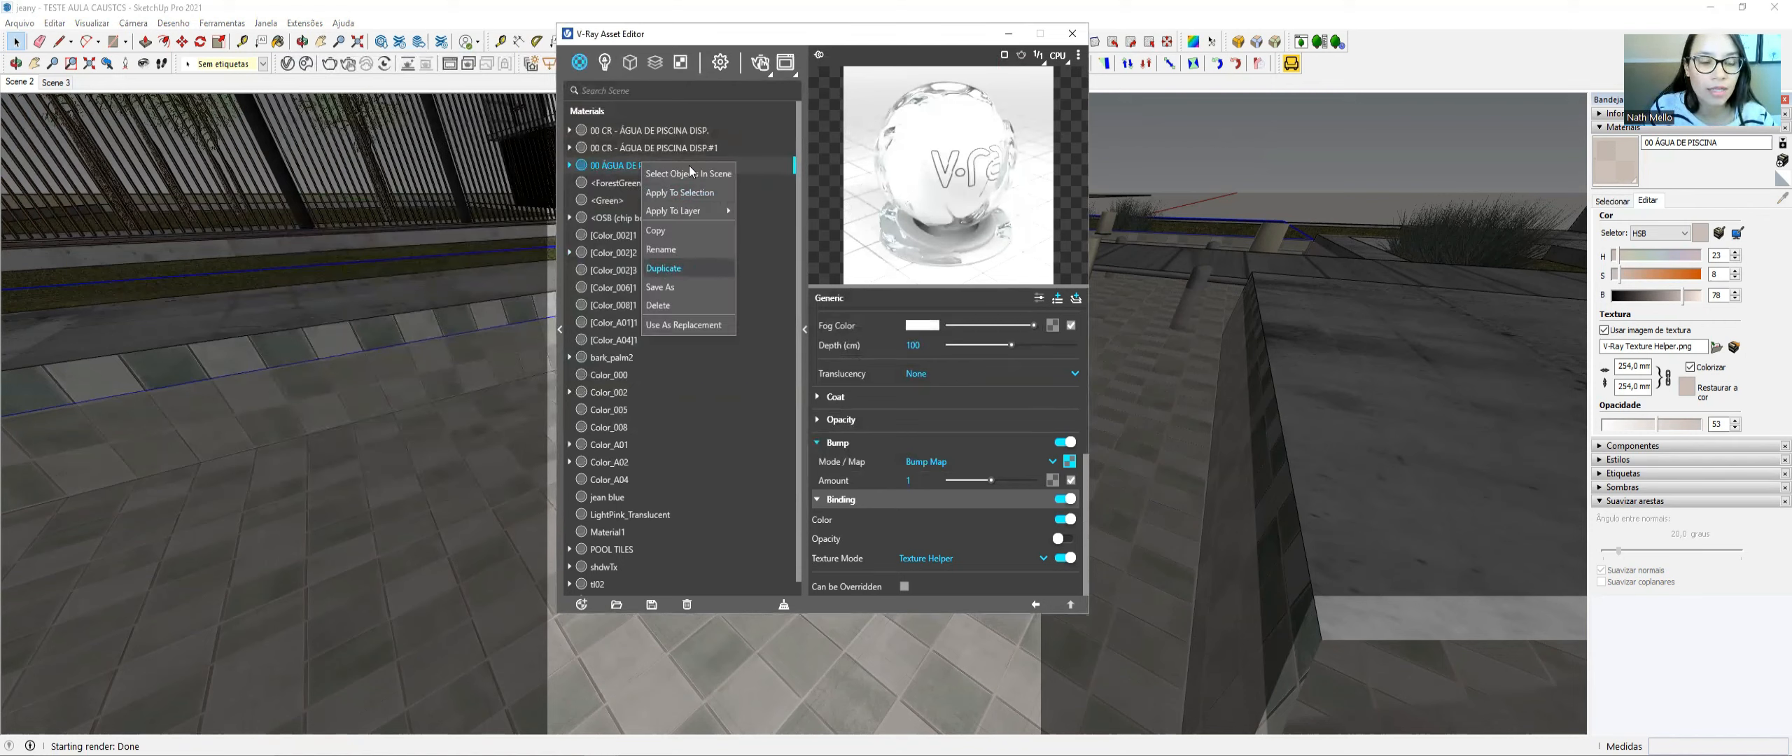
left_click(663, 268)
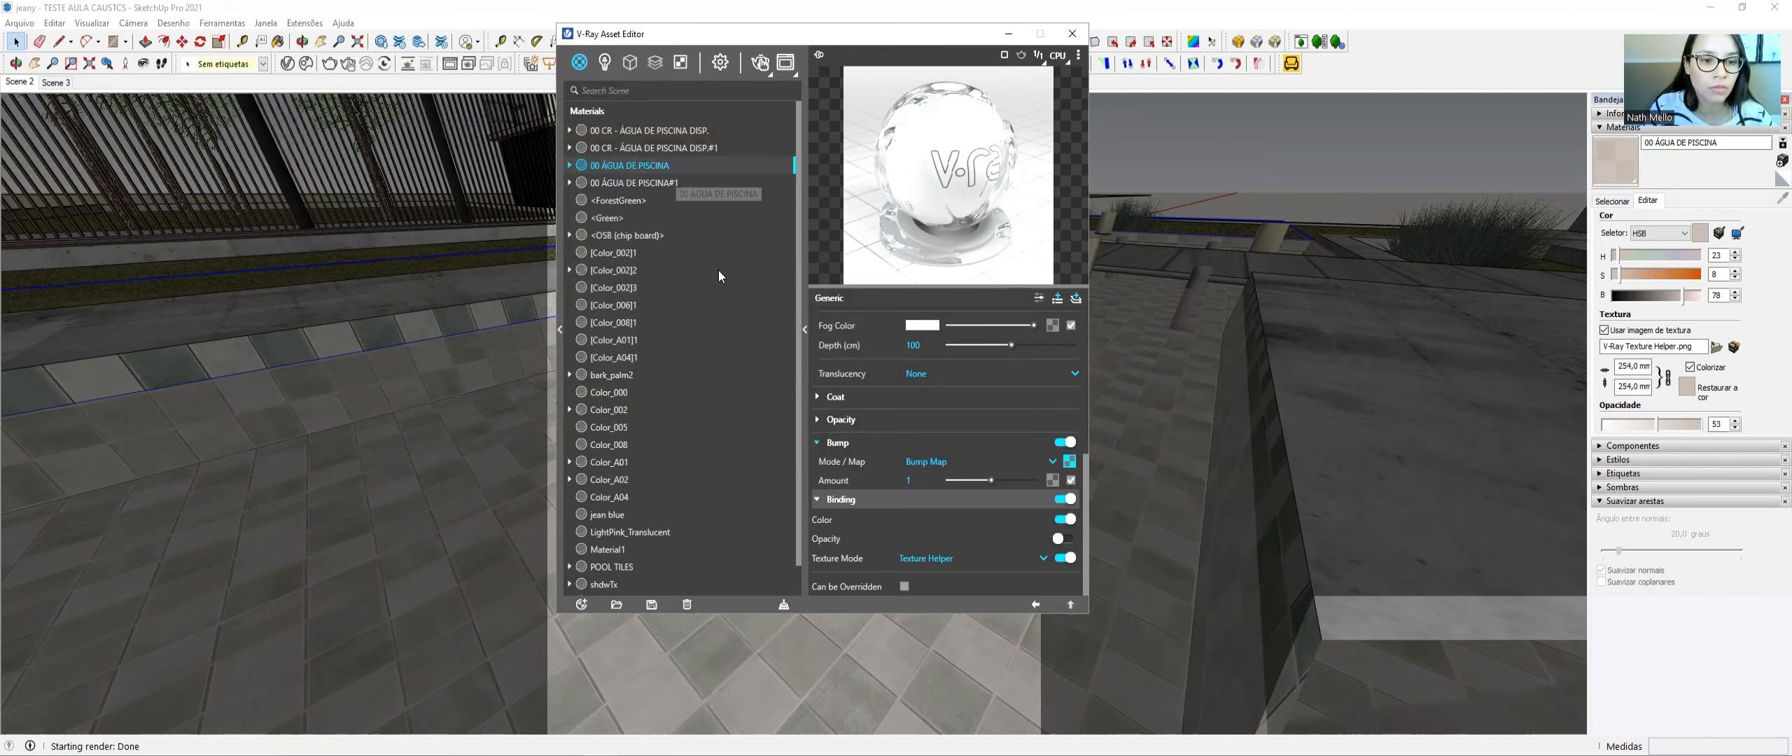
right_click(683, 183)
left_click(702, 269)
key("BackSpace")
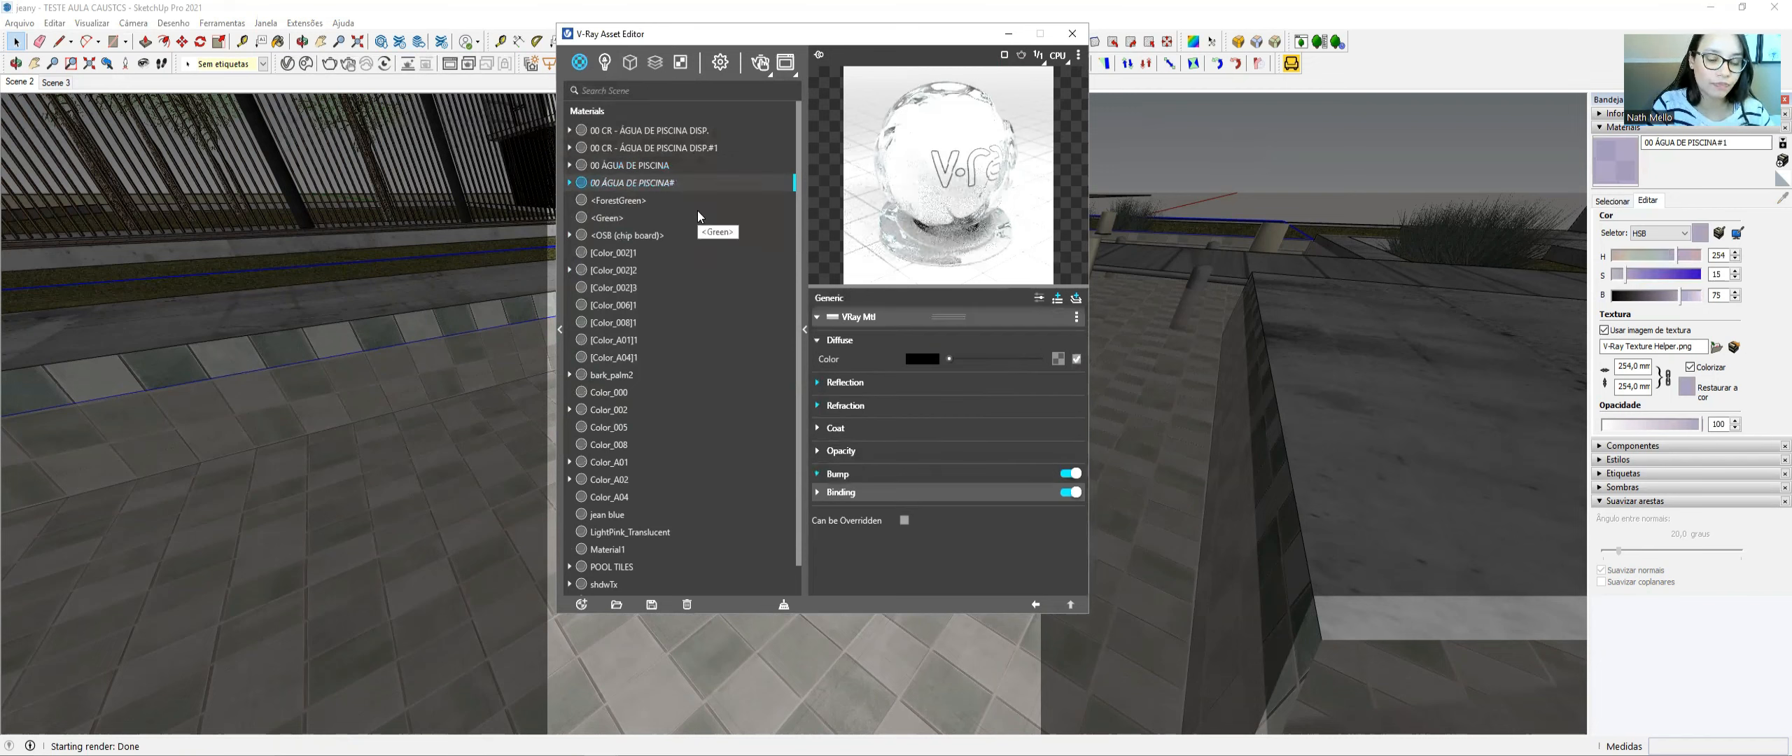
type("DISP.")
key("Return")
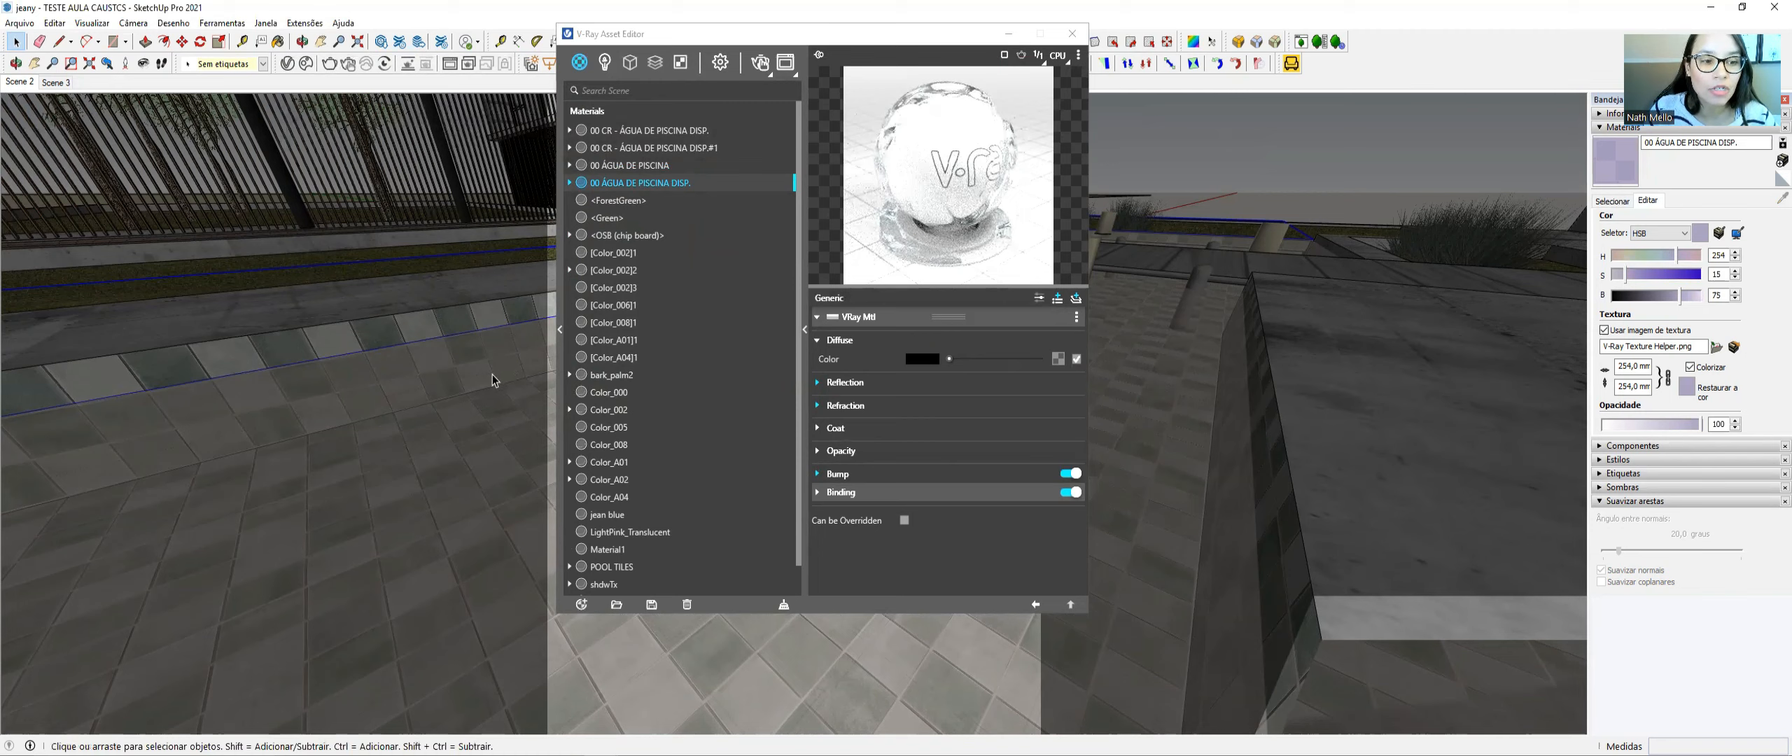
- Enlarge the asset editor and clear the texture from the bump map slot of 00 ÁGUA DE PISCINA DISP
left_click(869, 473)
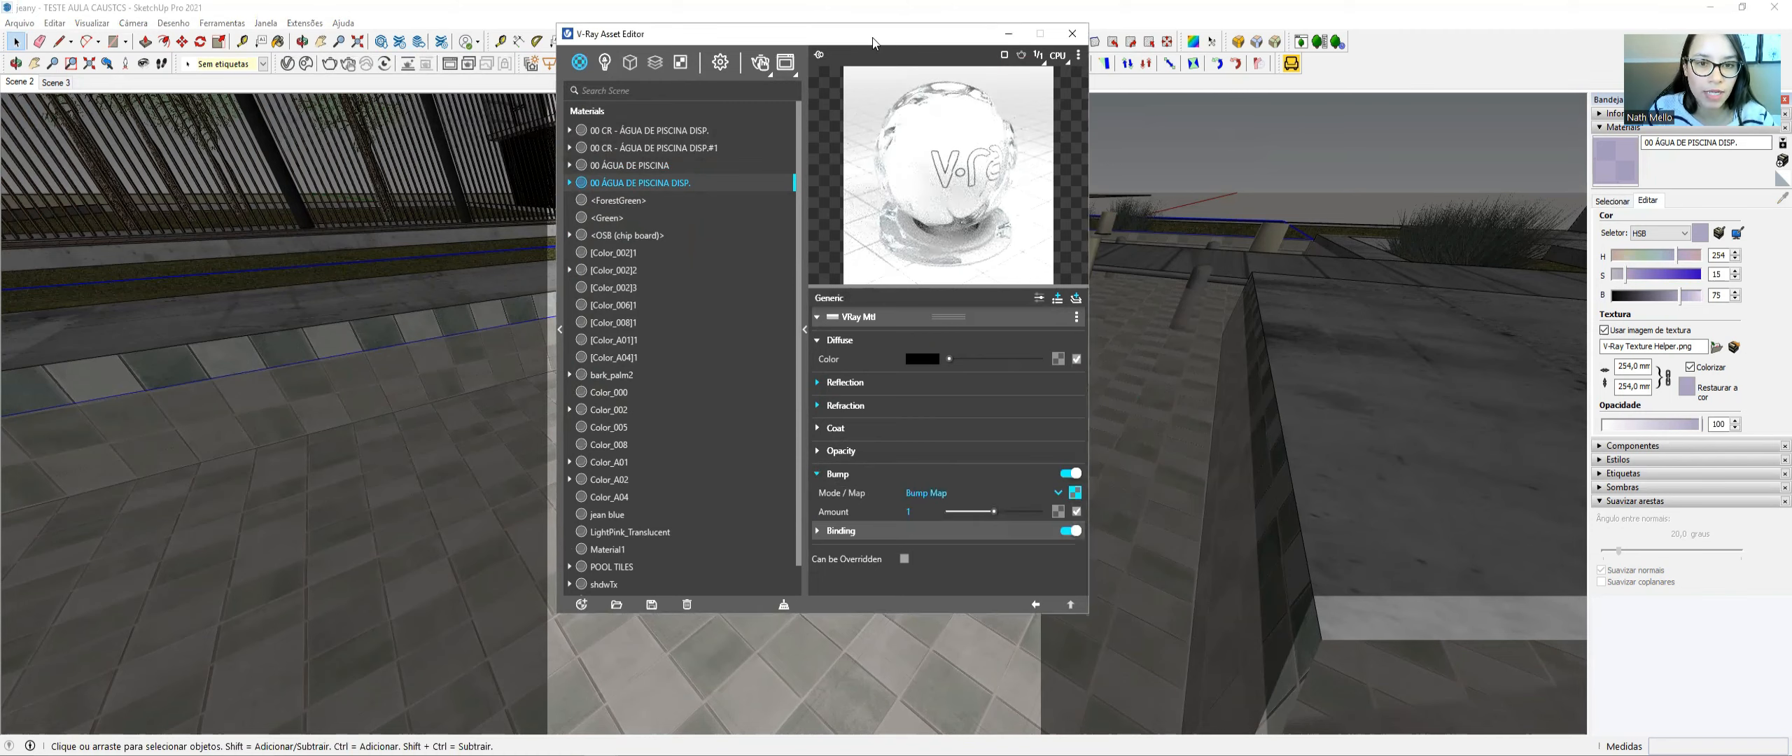
left_click_drag(873, 42, 810, 19)
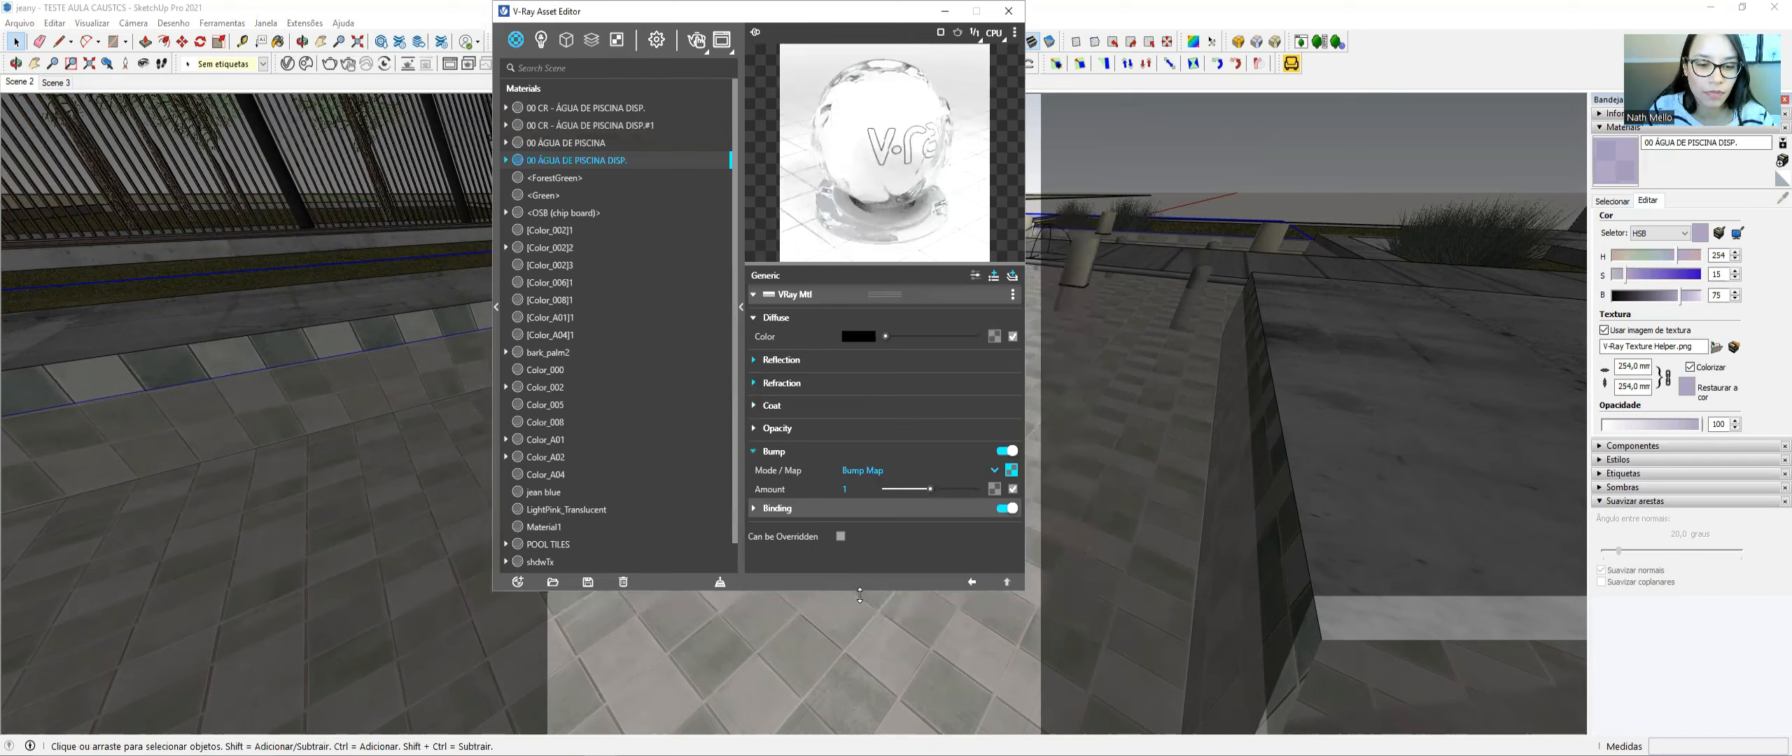
left_click_drag(856, 593, 857, 658)
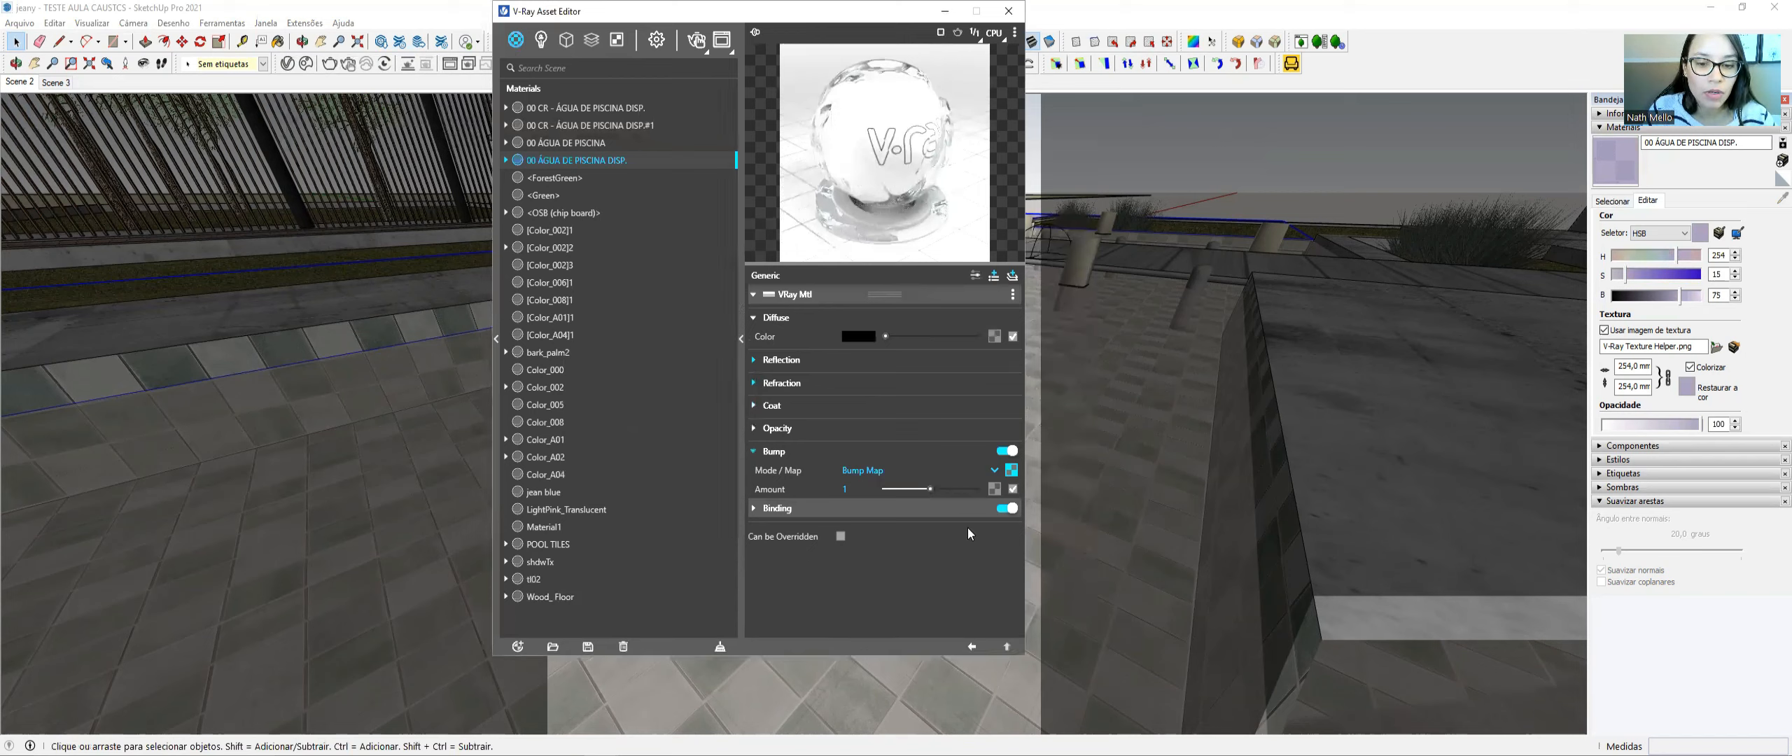
right_click(1012, 469)
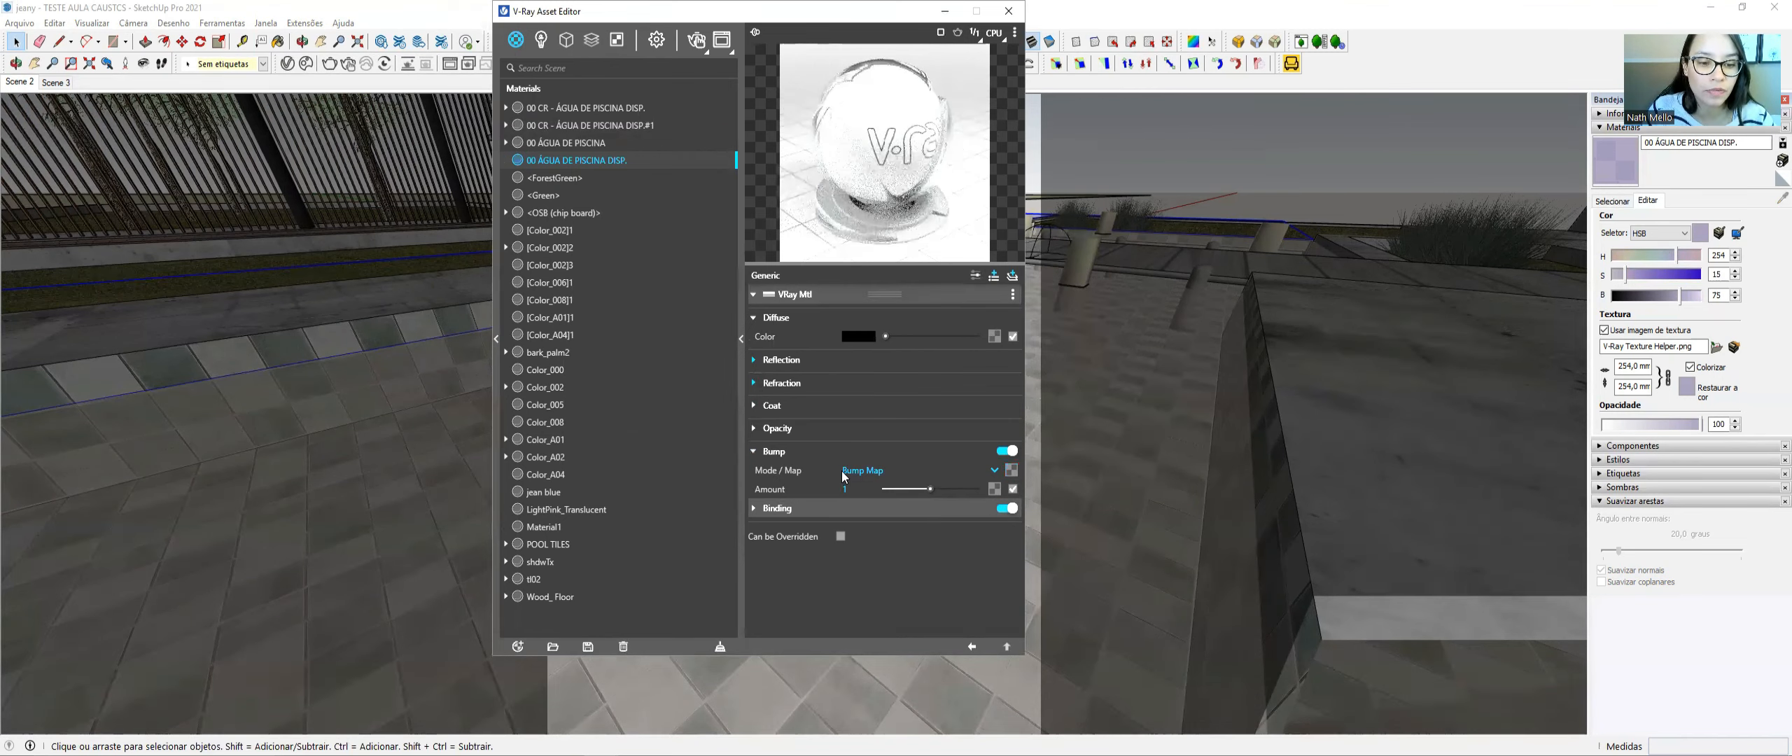
- Add a Displacement attribute to 00 ÁGUA DE PISCINA DISP., enable it and show its settings
left_click(994, 275)
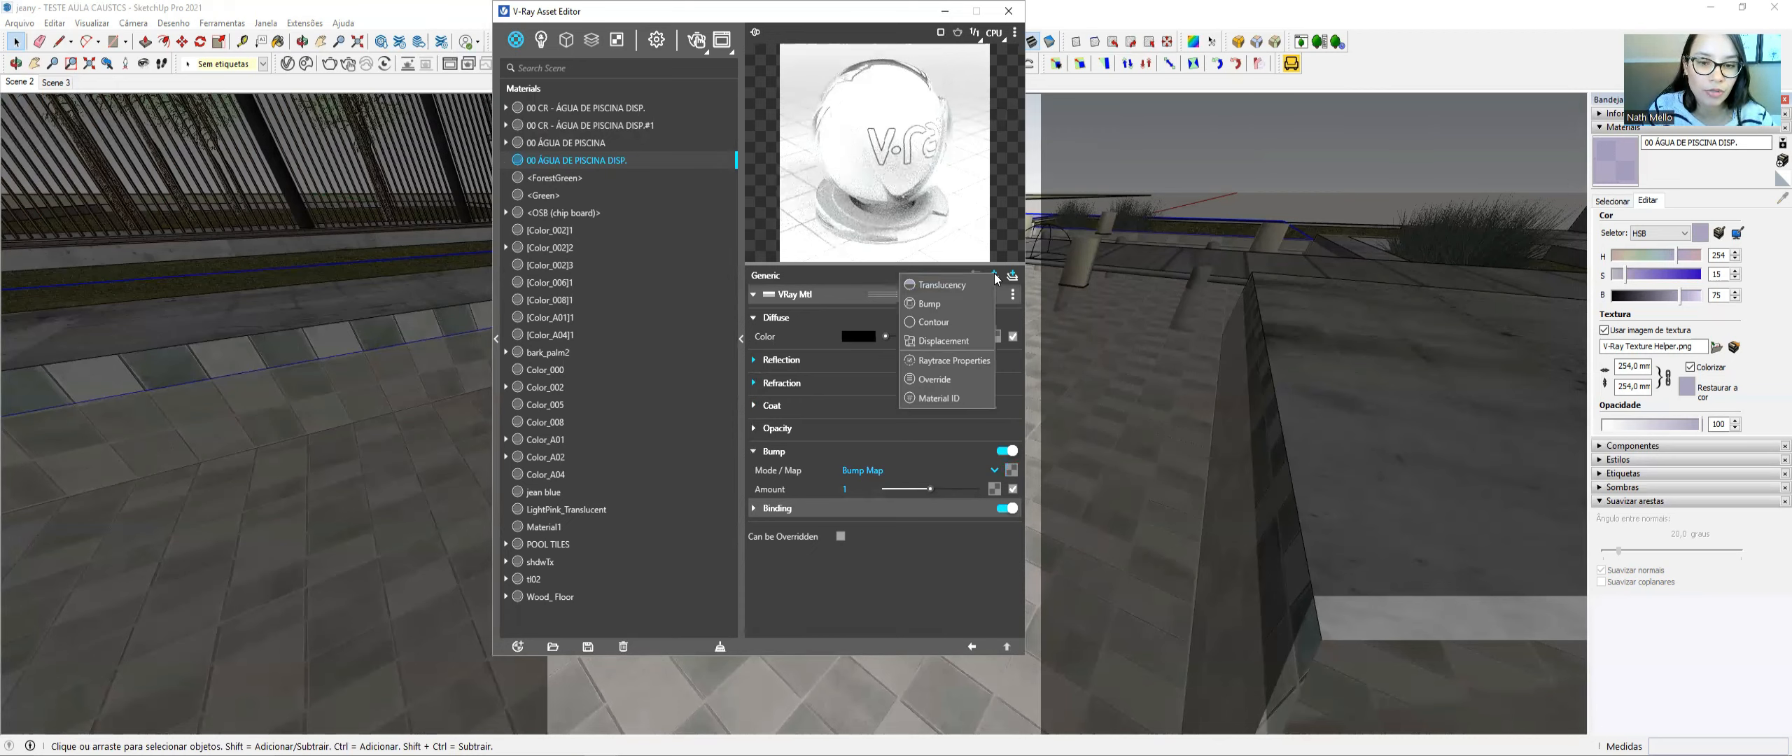
left_click(953, 341)
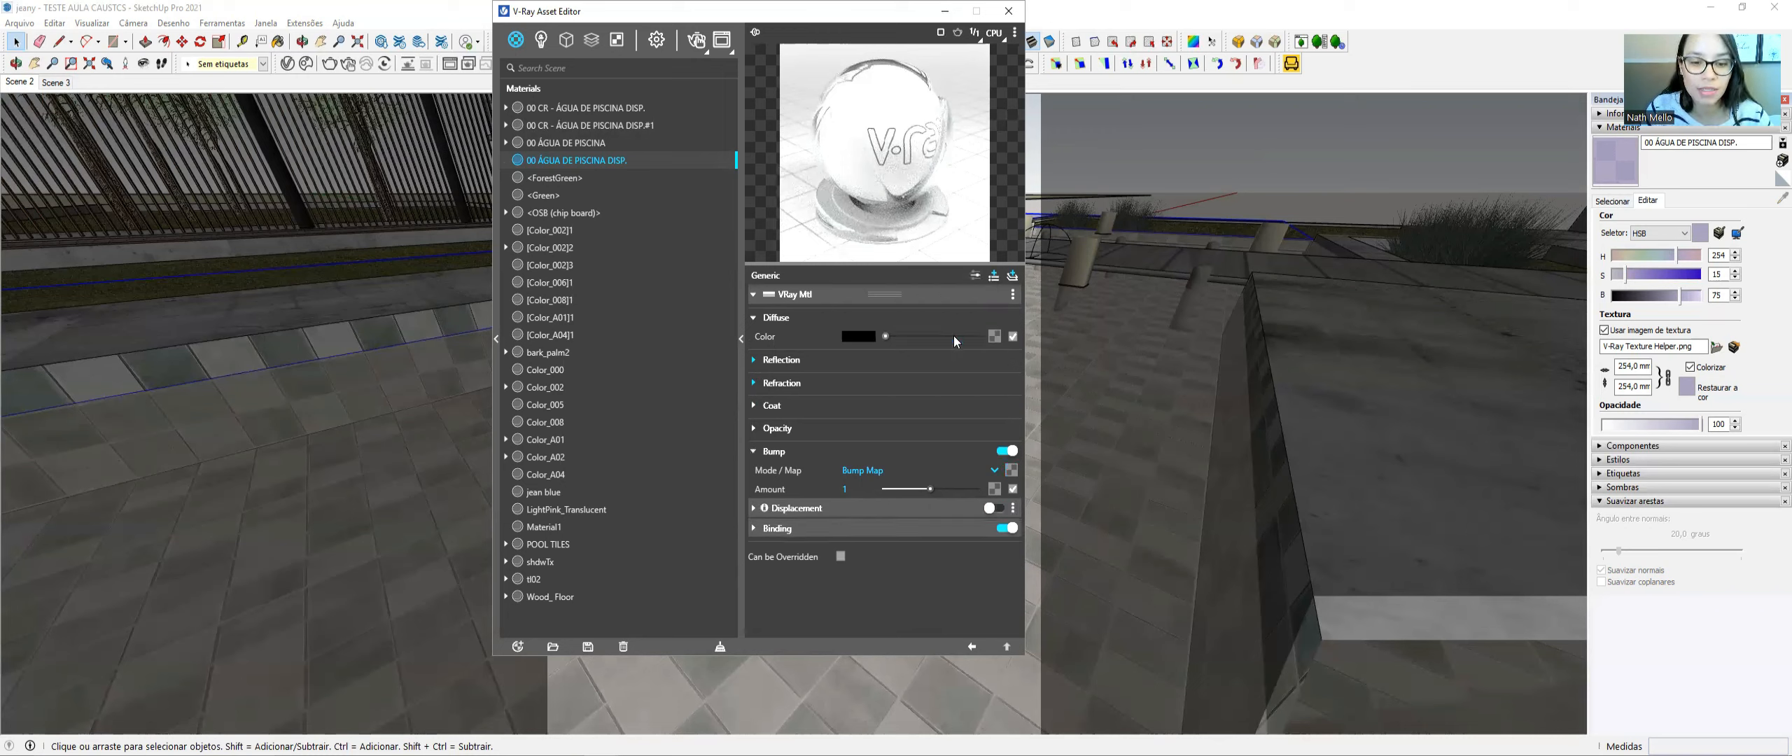
left_click(910, 507)
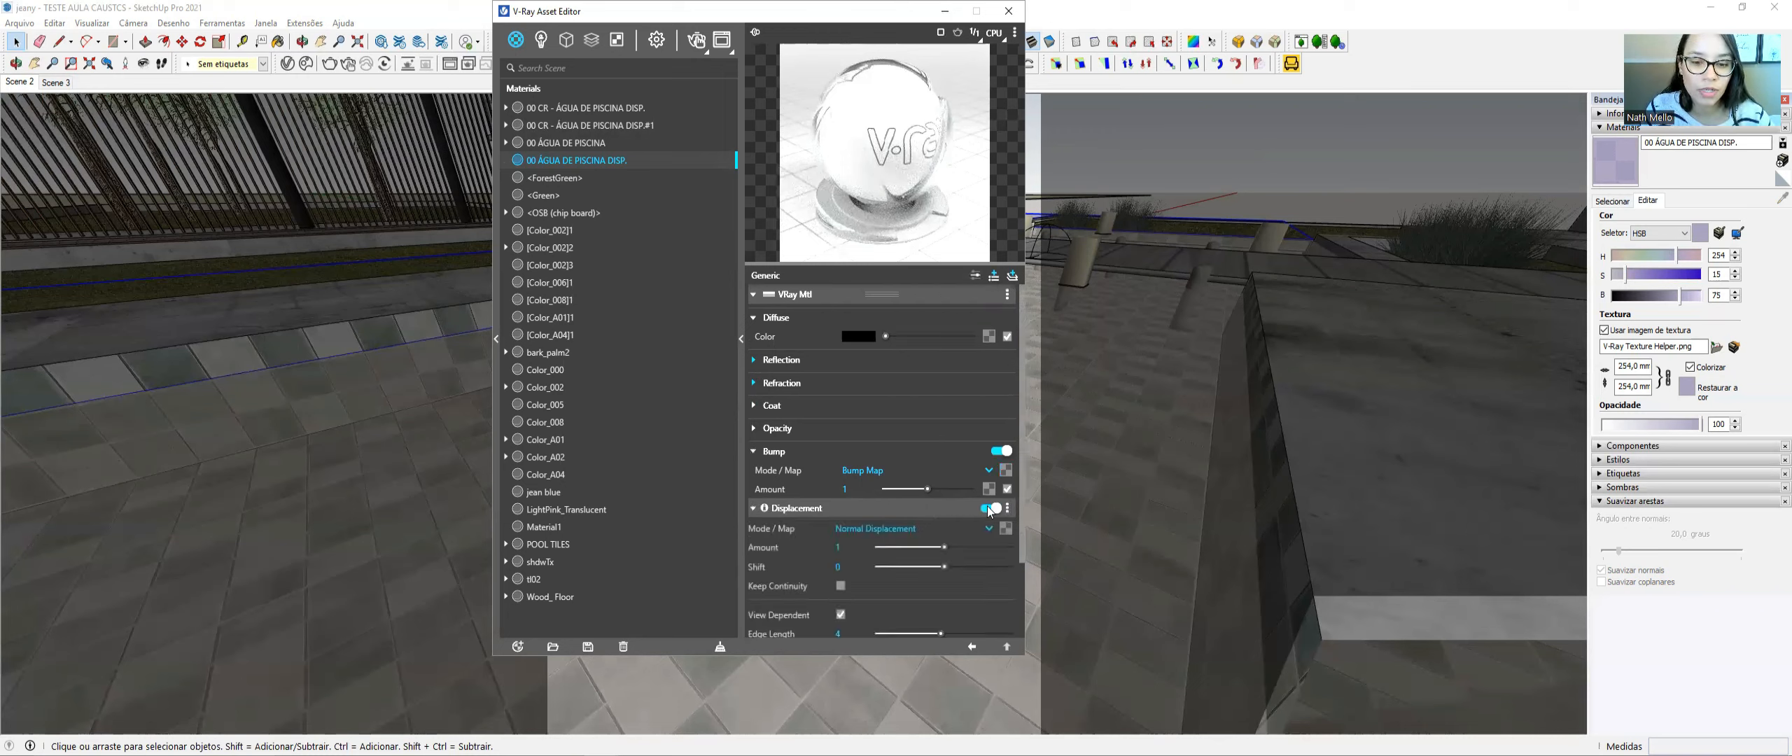
left_click(826, 594)
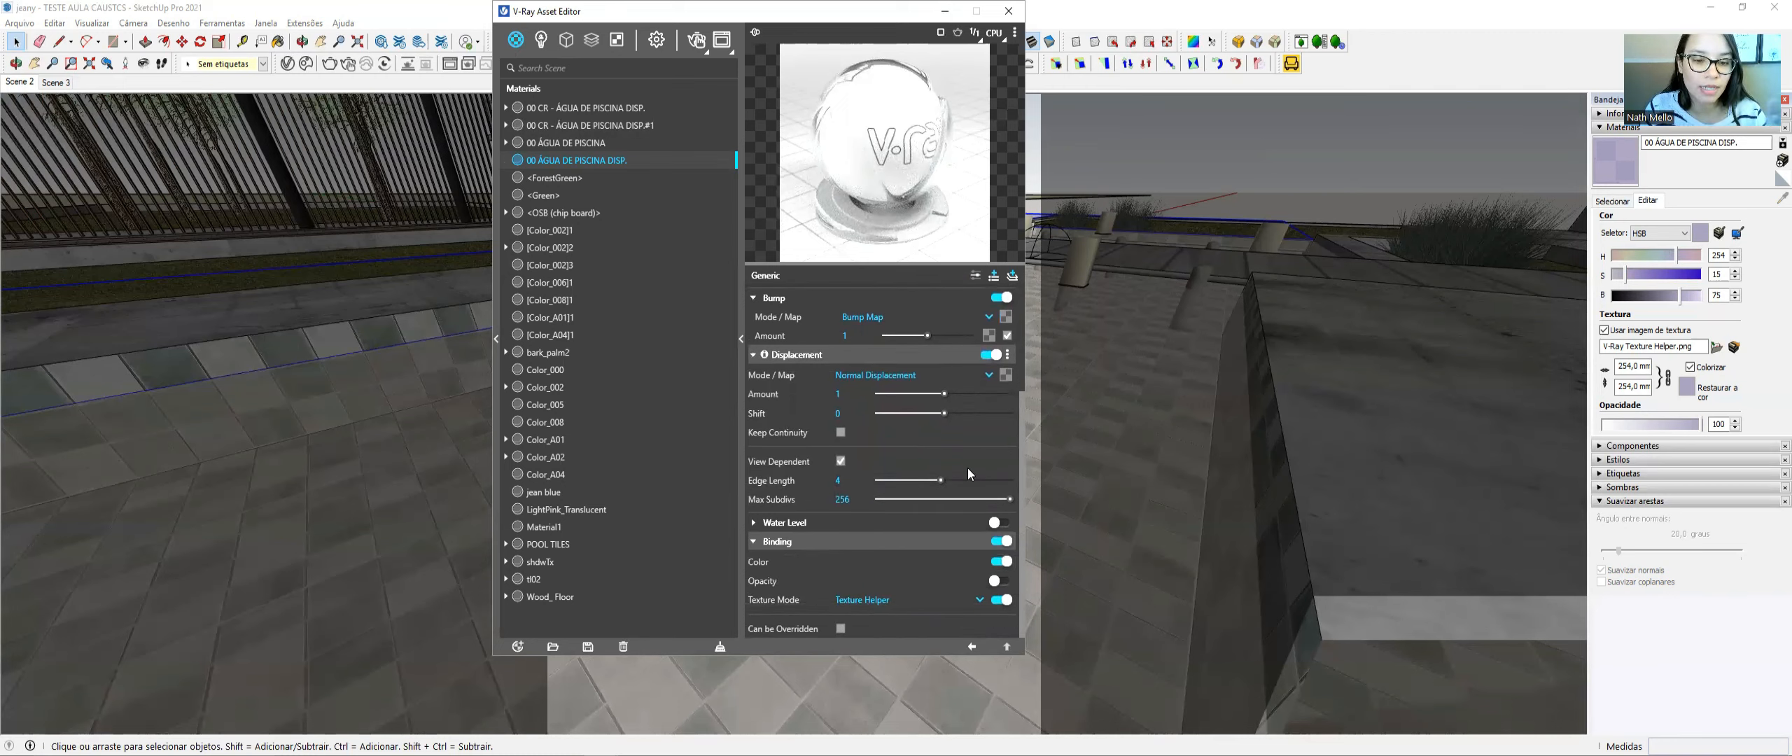
scroll(883, 443, "up", 2)
scroll(910, 434, "down", 2)
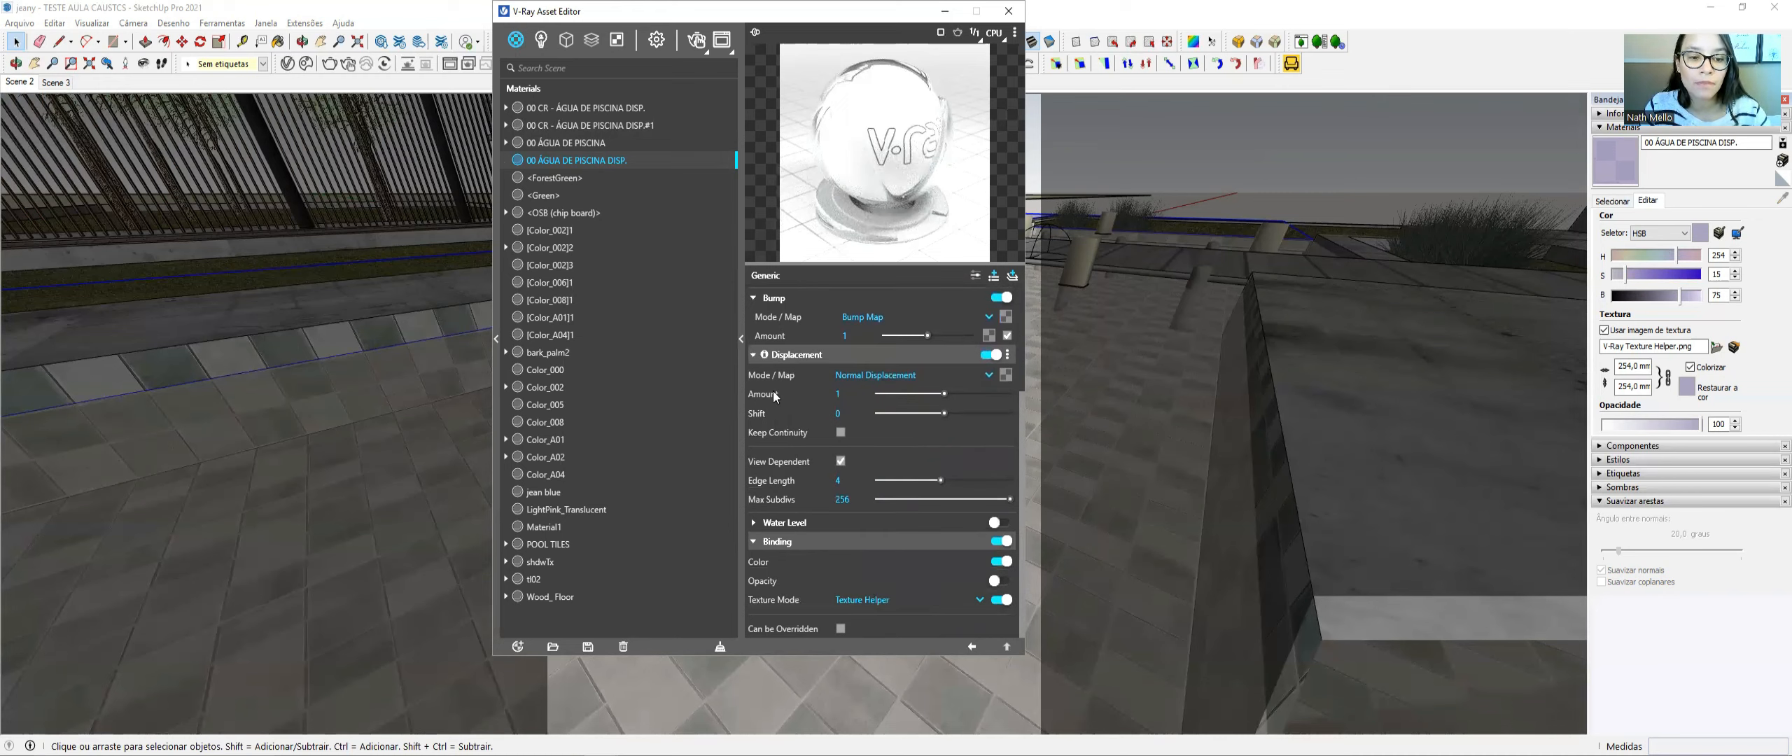
- Assign a Noise B texture as the displacement map of the duplicated water material
left_click(1006, 376)
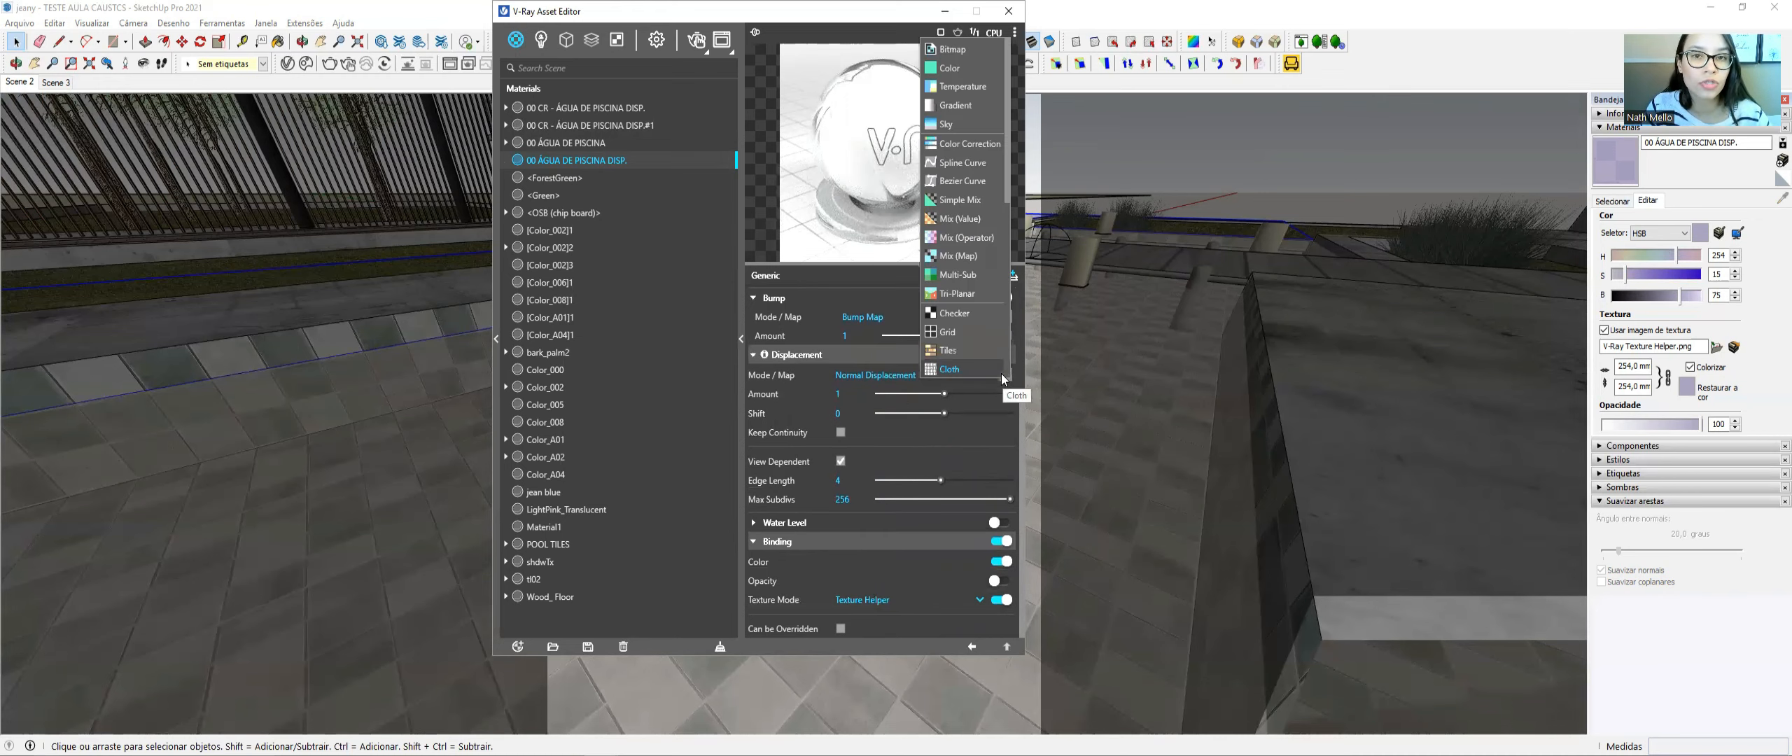
scroll(962, 287, "down", 5)
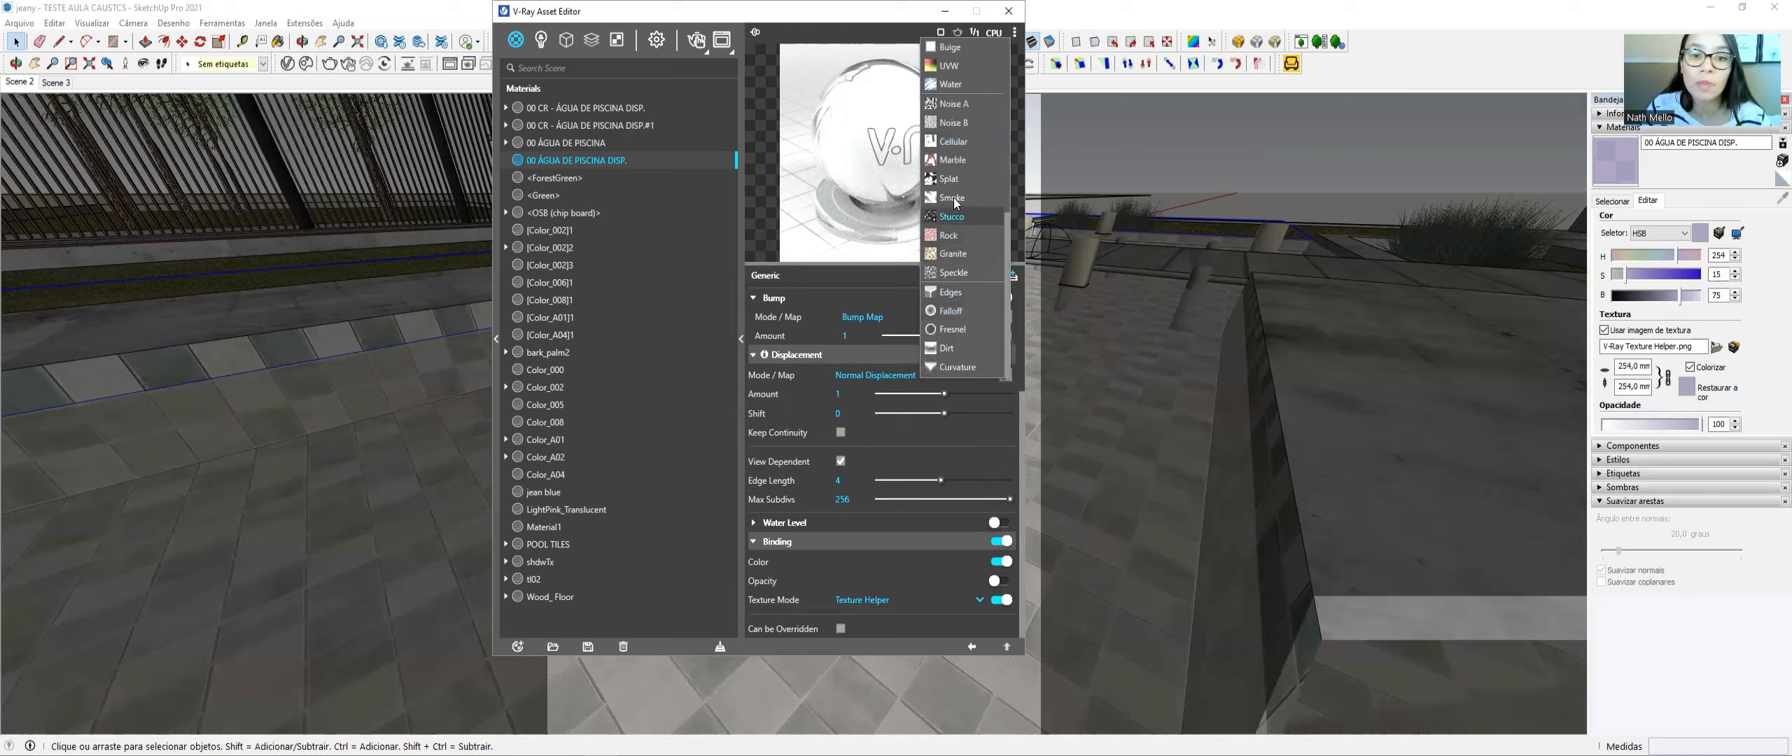
left_click(961, 121)
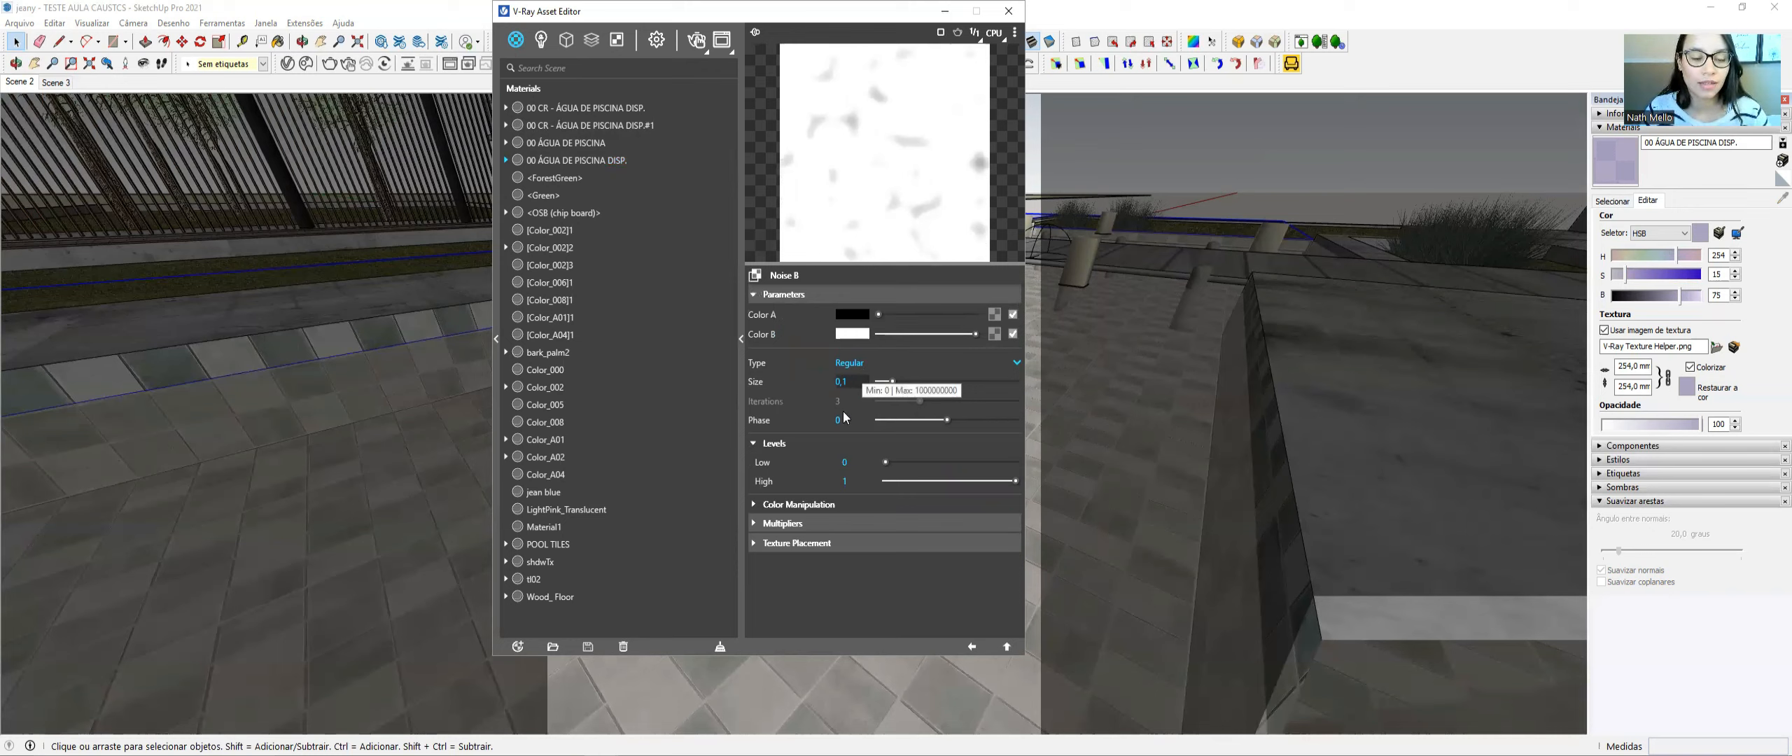
left_click(850, 382)
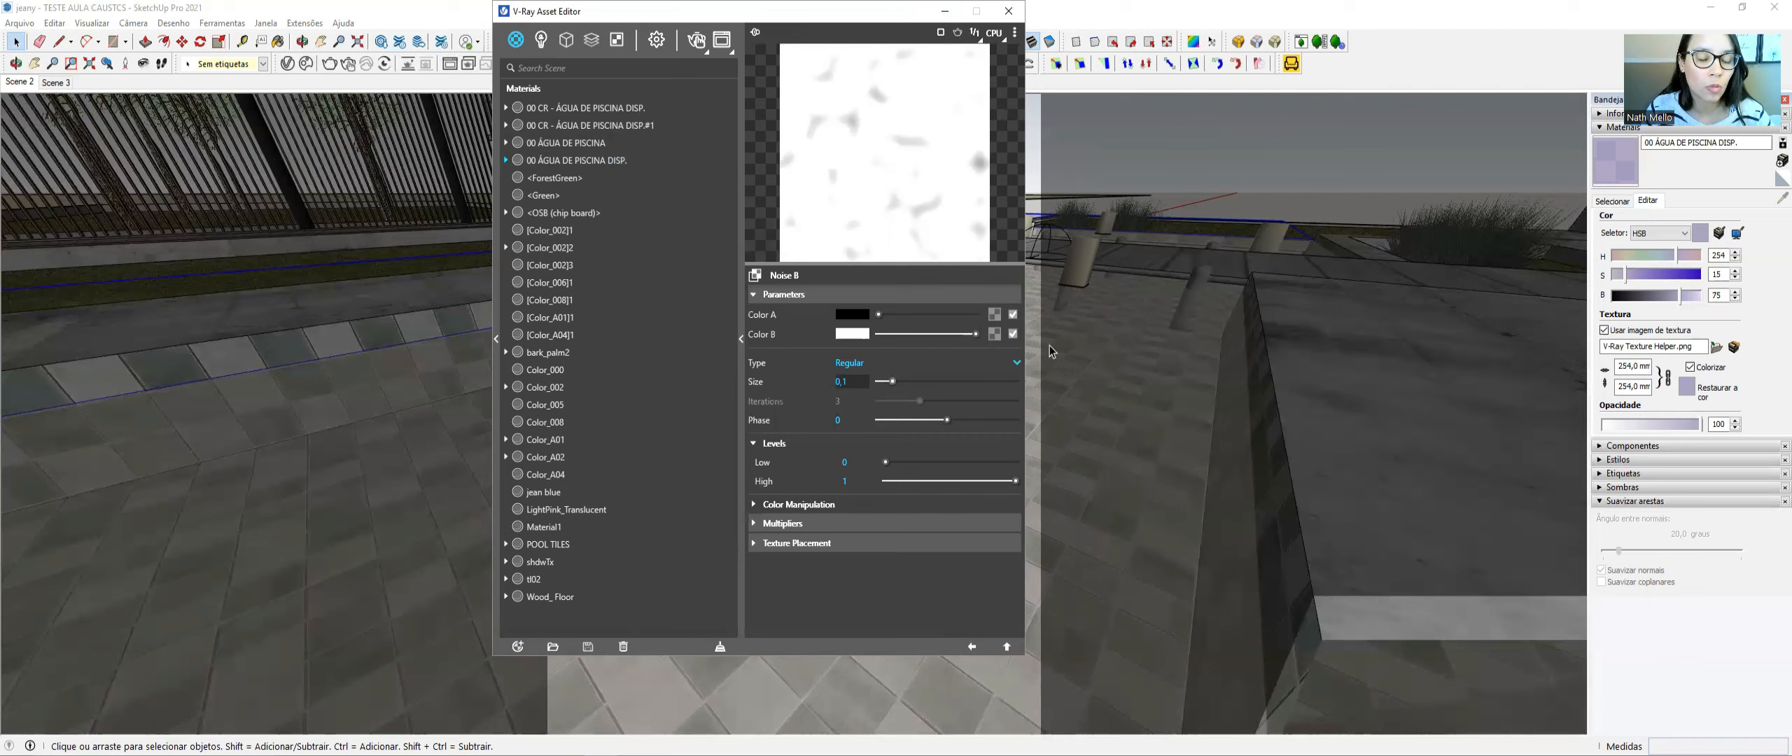
- Return to the 00 ÁGUA DE PISCINA DISP. material and apply it to the selected pool water surface
left_click(560, 161)
right_click(560, 160)
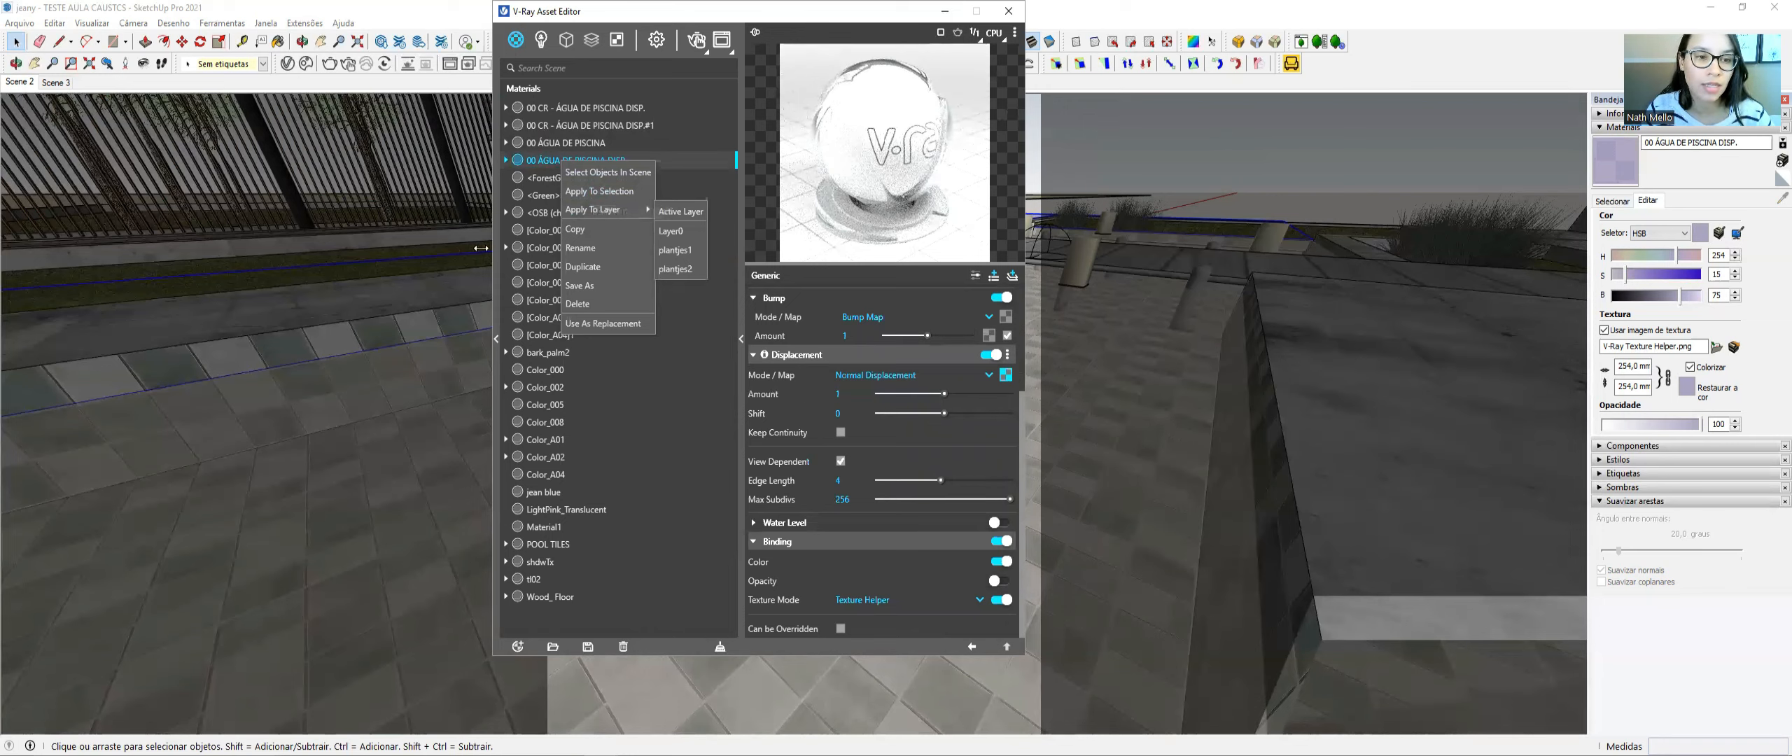
left_click(594, 193)
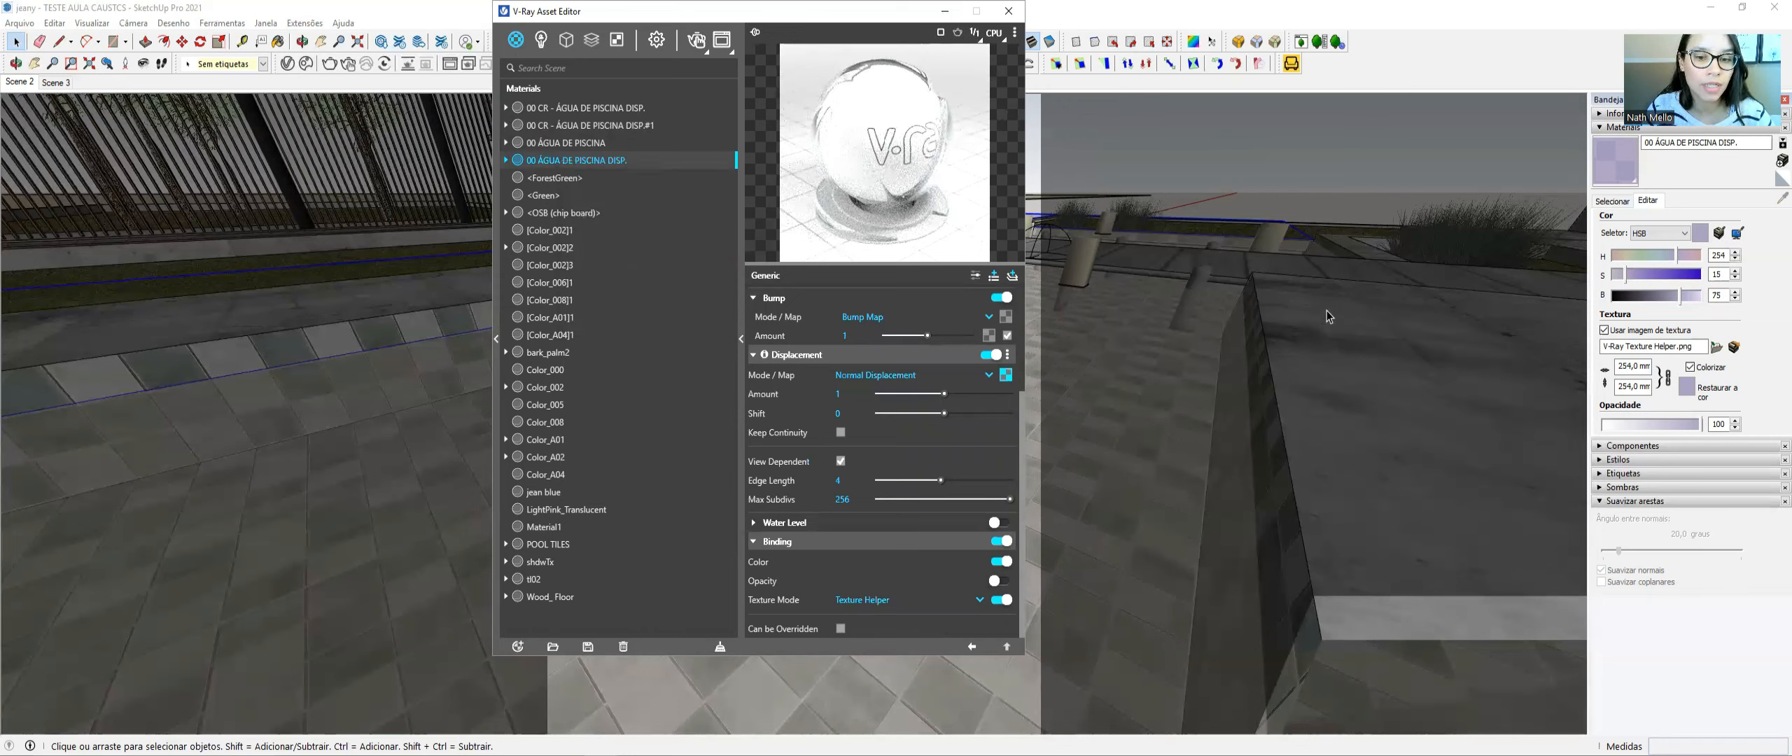
left_click(1126, 314)
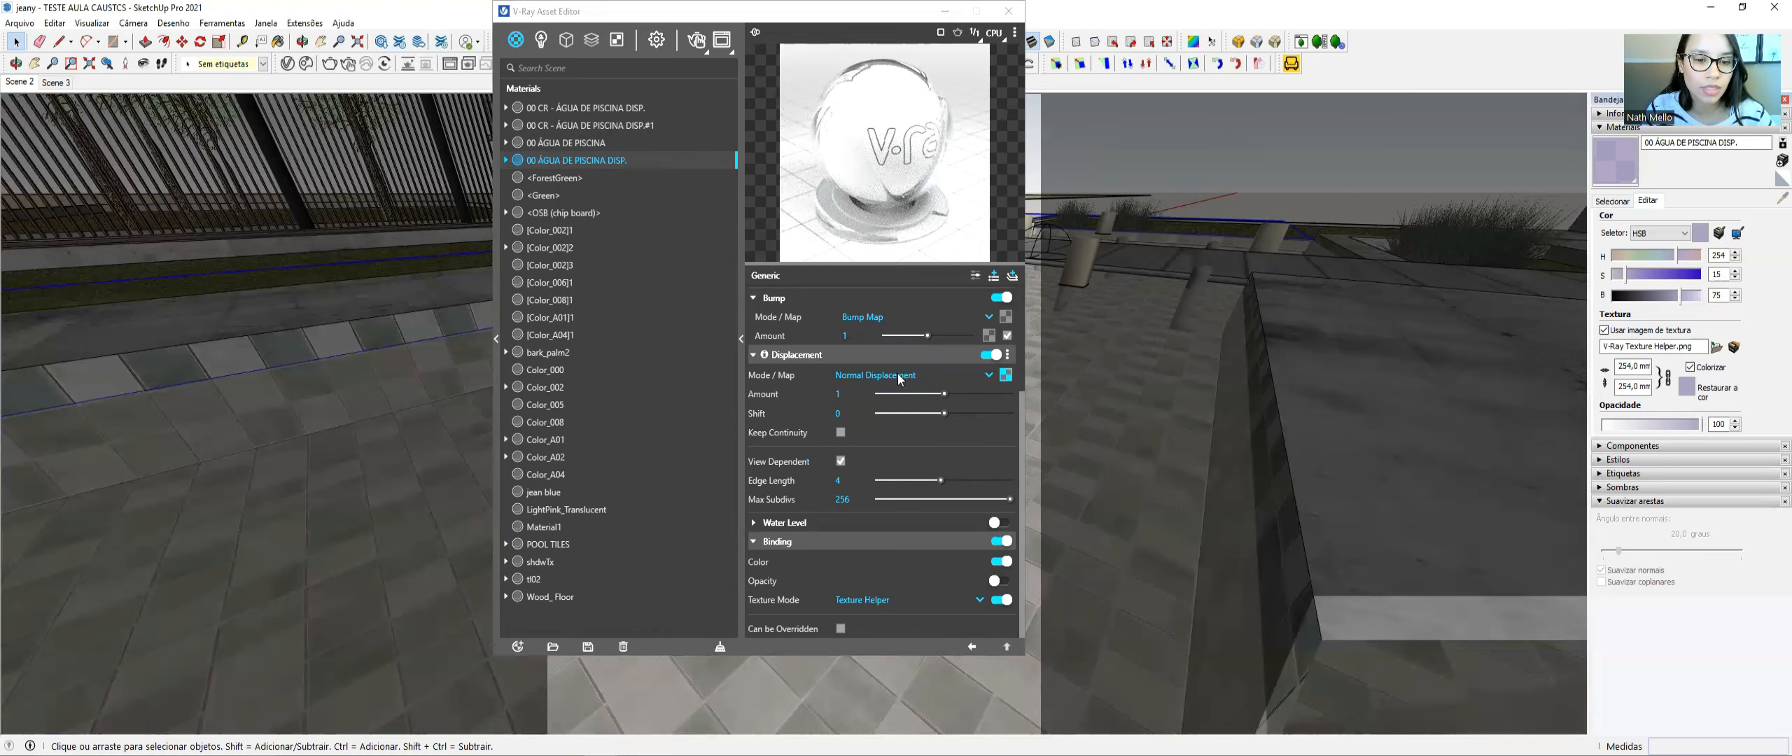
- Start an interactive render and arrange the frame buffer and asset editor side by side
left_click(696, 42)
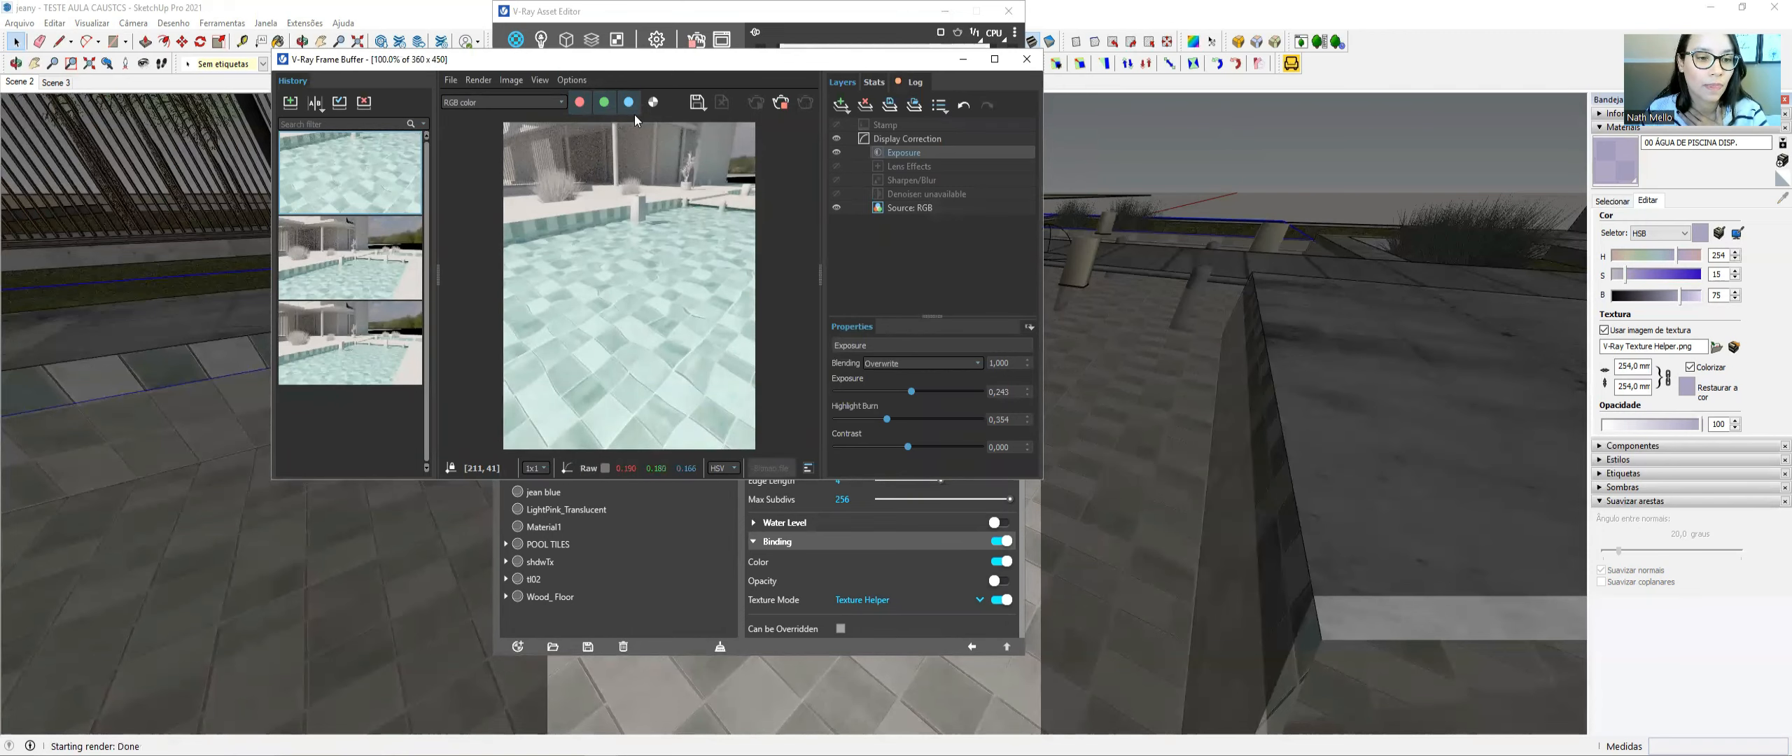
left_click_drag(637, 65, 479, 58)
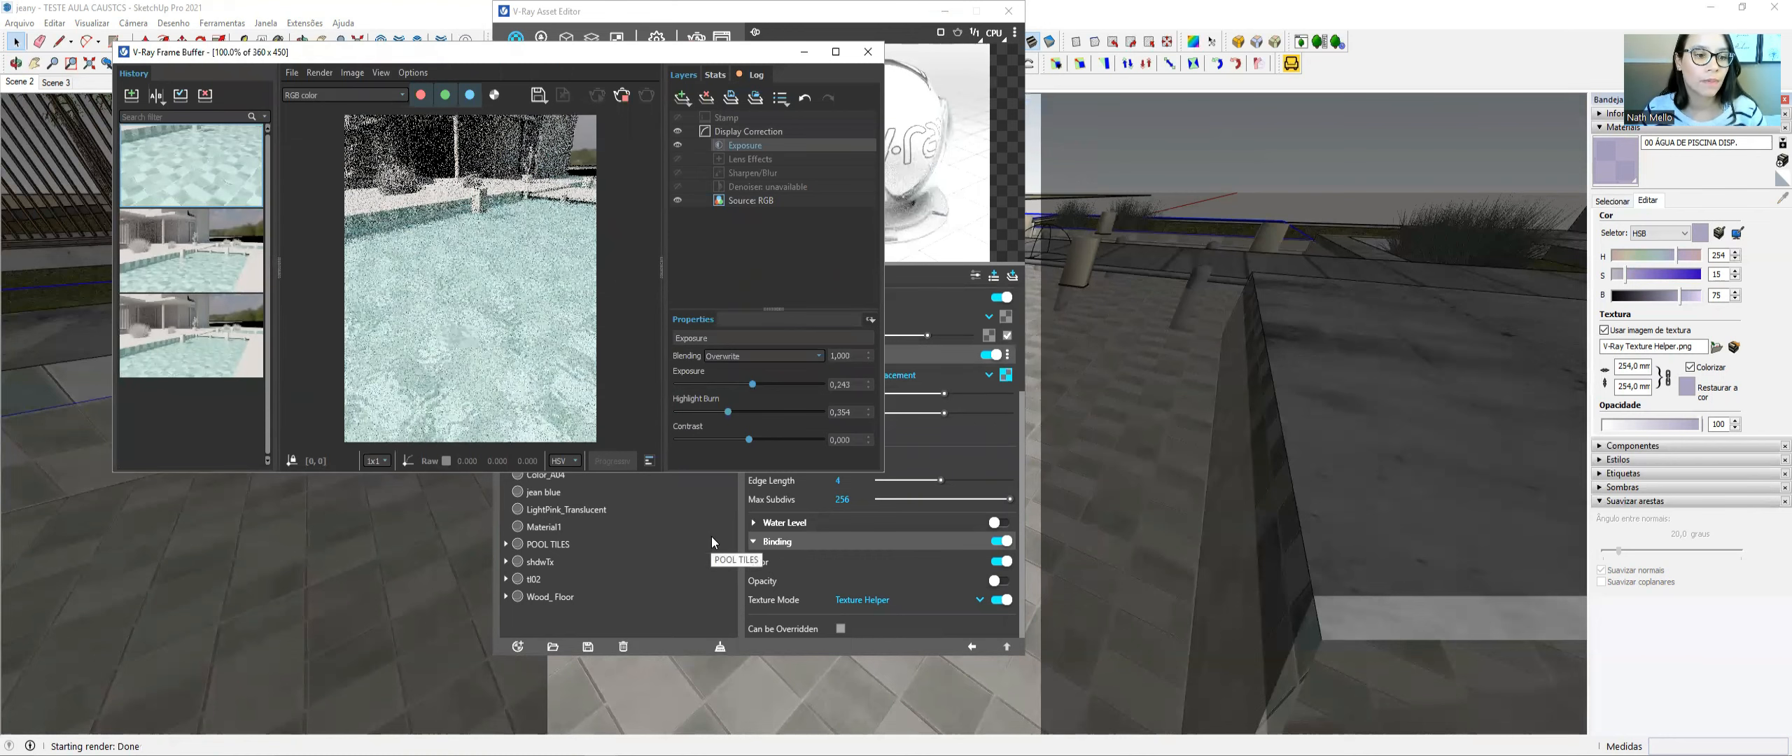
left_click_drag(908, 13, 1114, 50)
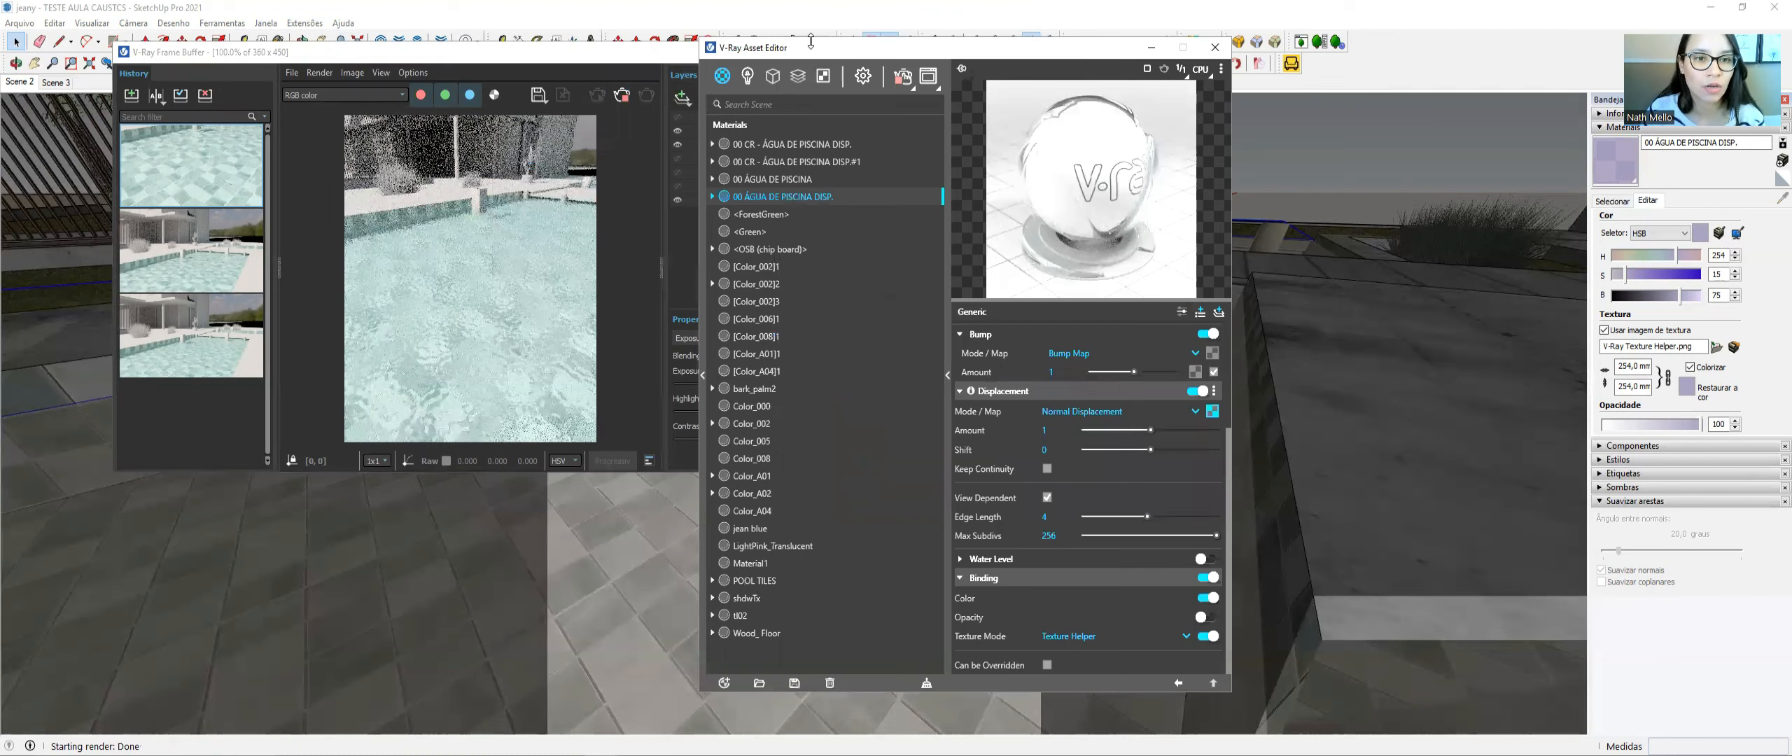
left_click_drag(805, 49, 795, 41)
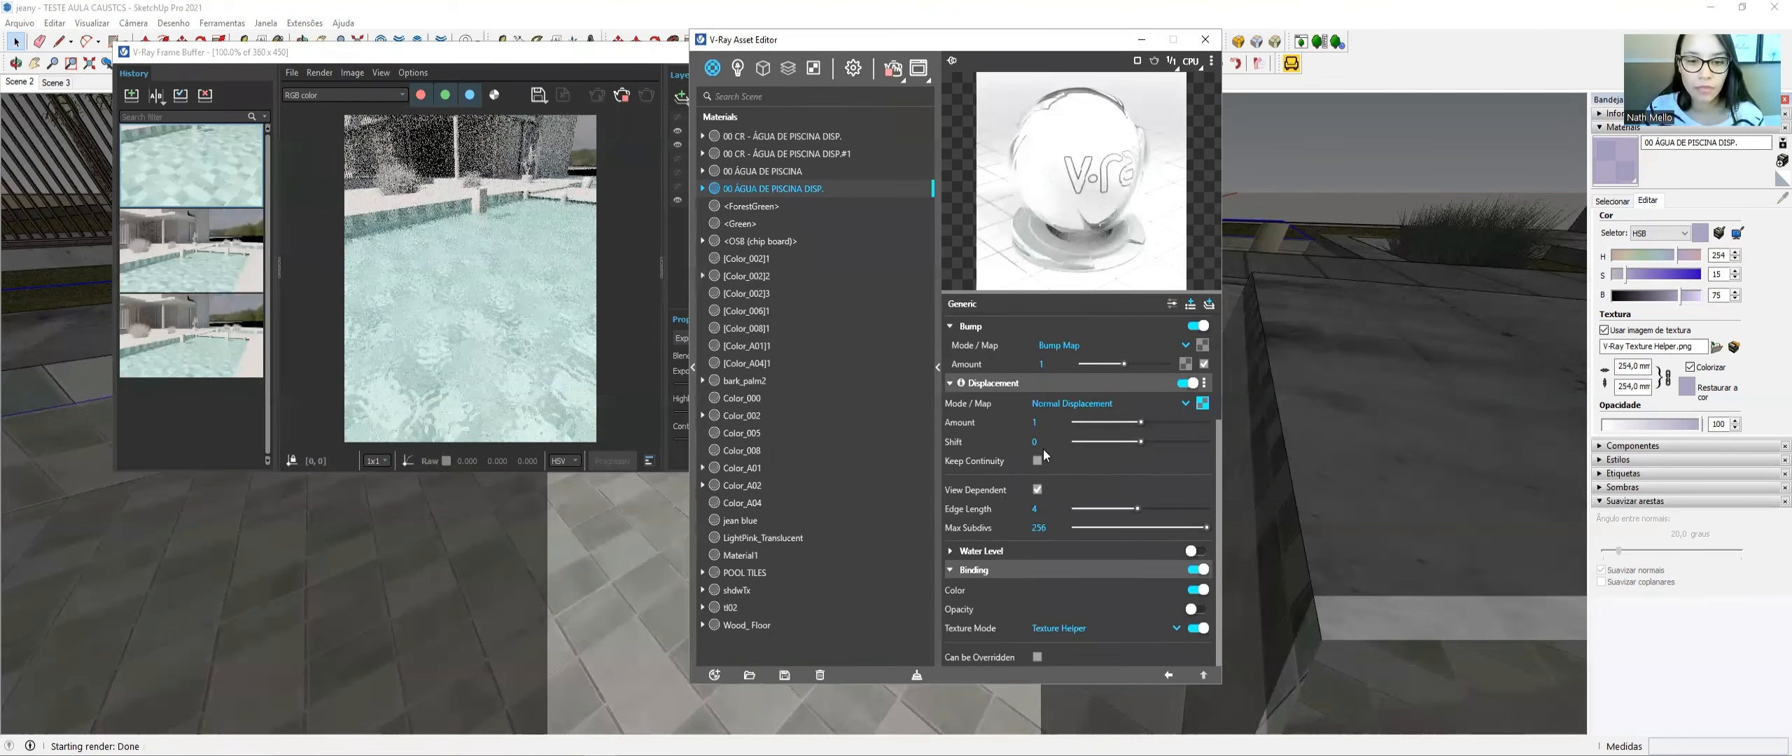
- Open the displacement's Noise B texture and set its size to 0,2
left_click(1202, 404)
left_click(1043, 410)
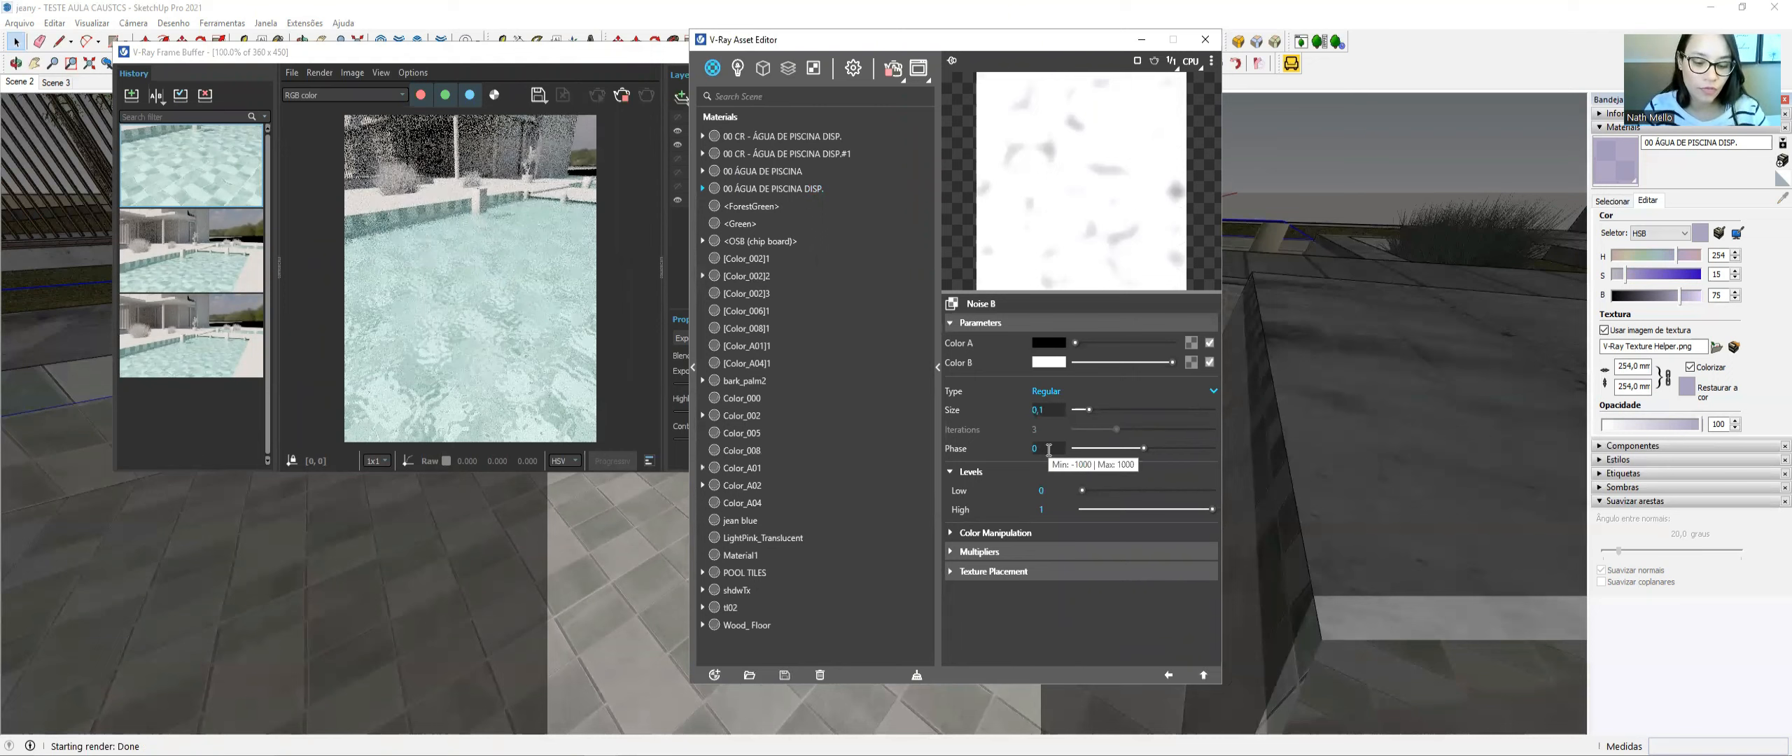
key("BackSpace")
type("2")
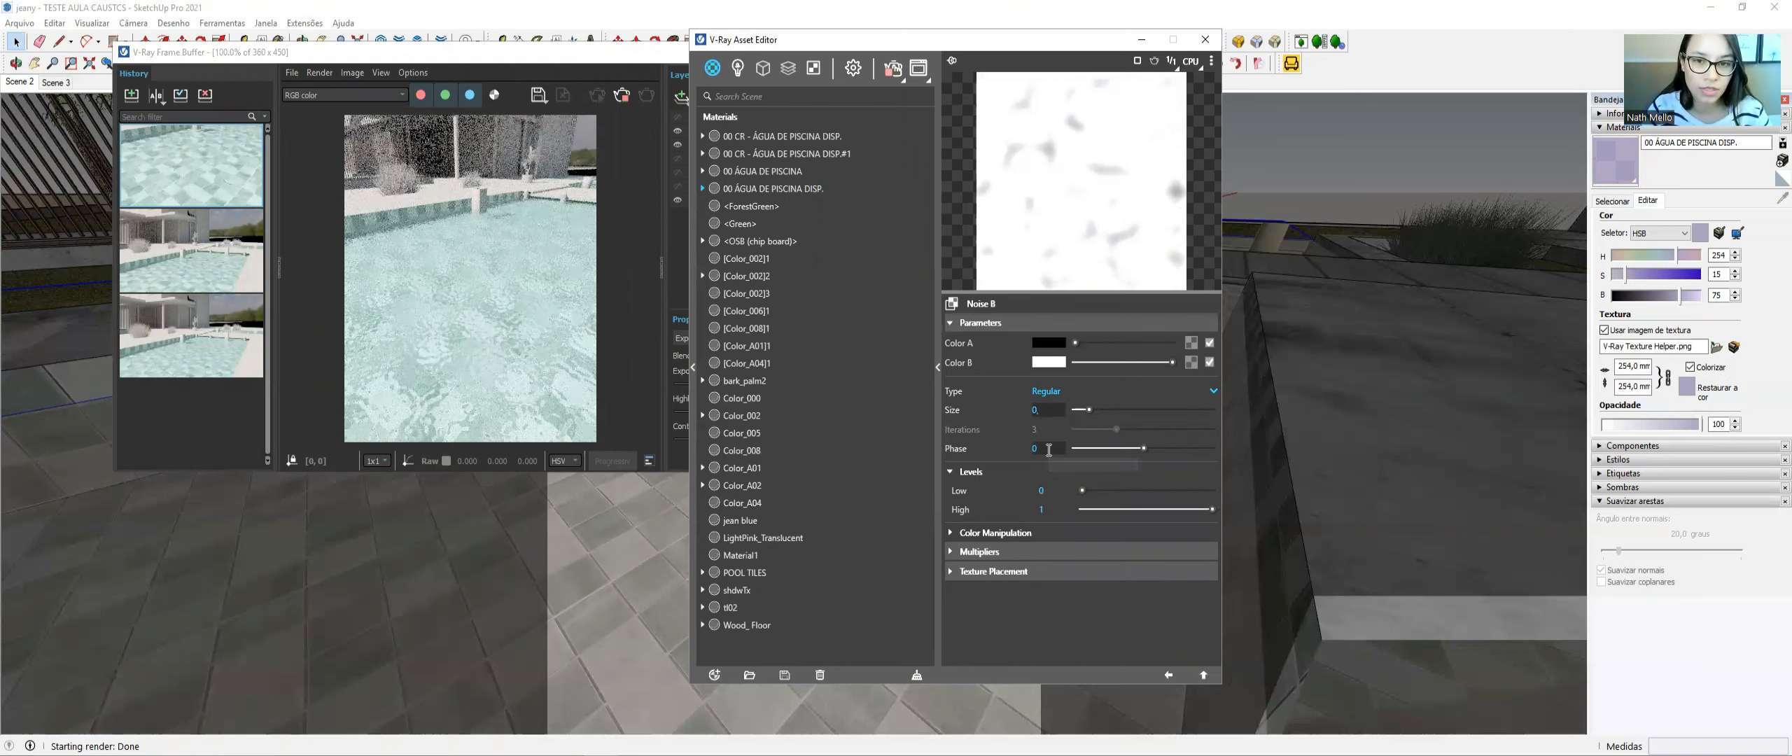
key("Return")
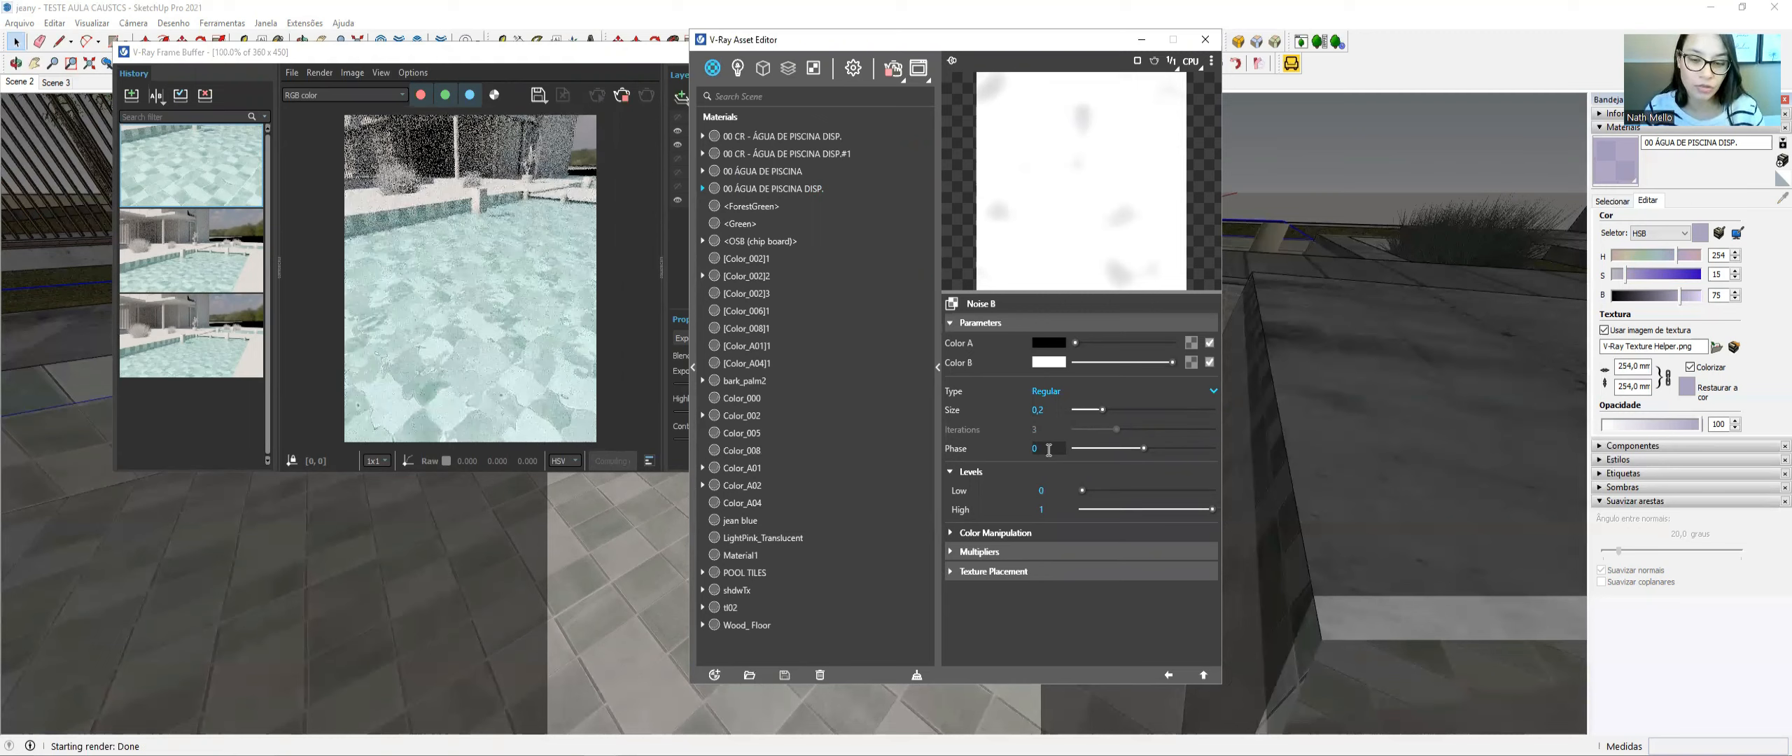
left_click(1049, 450)
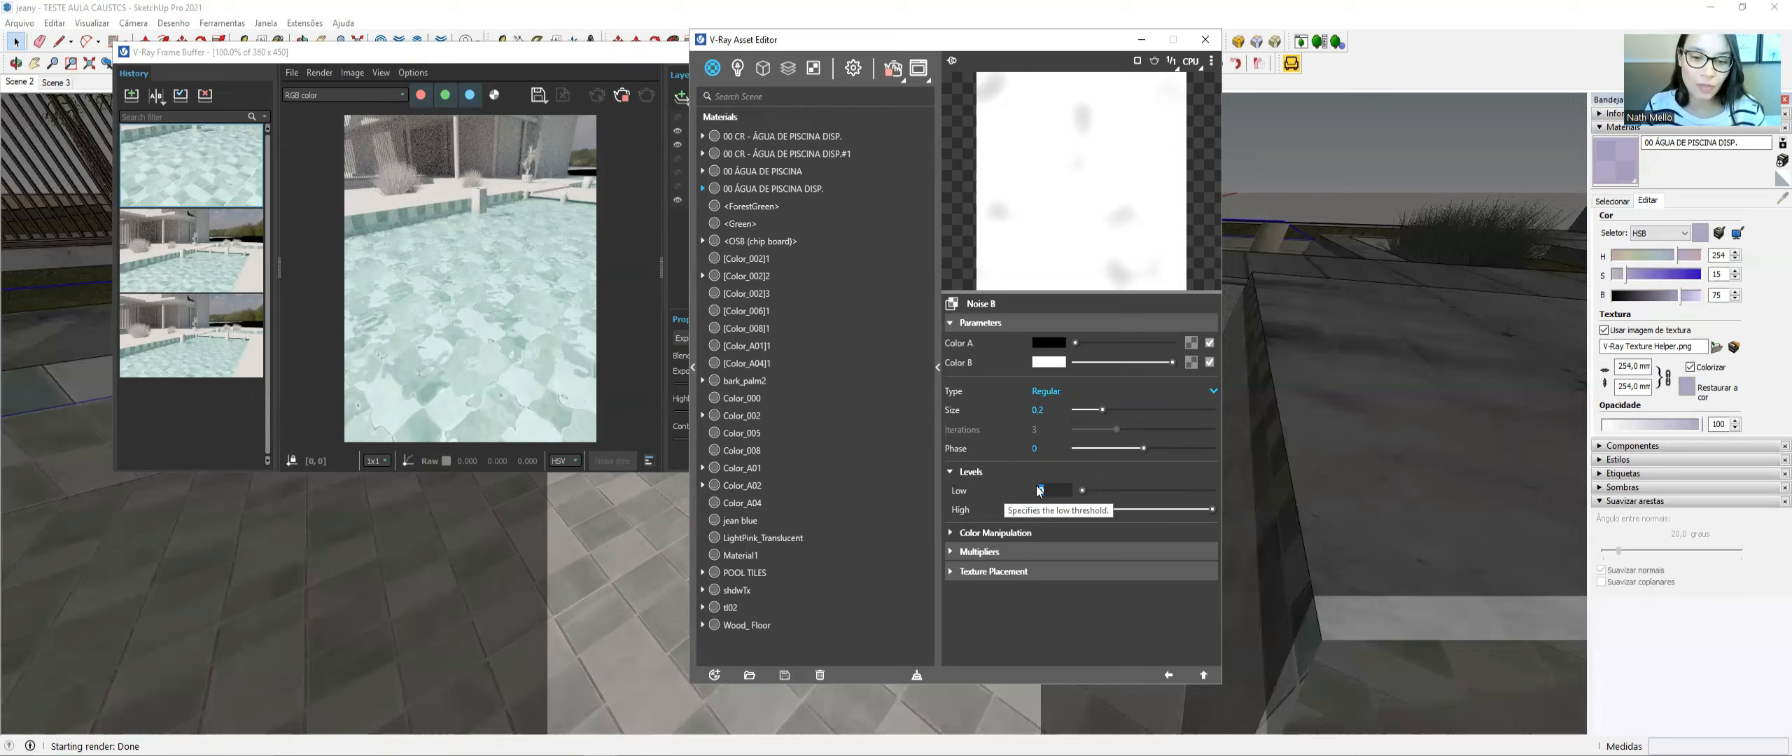
- Try a low level of 0,2 on the Noise B texture, and reset it to 0 to compare the render
left_click(1060, 484)
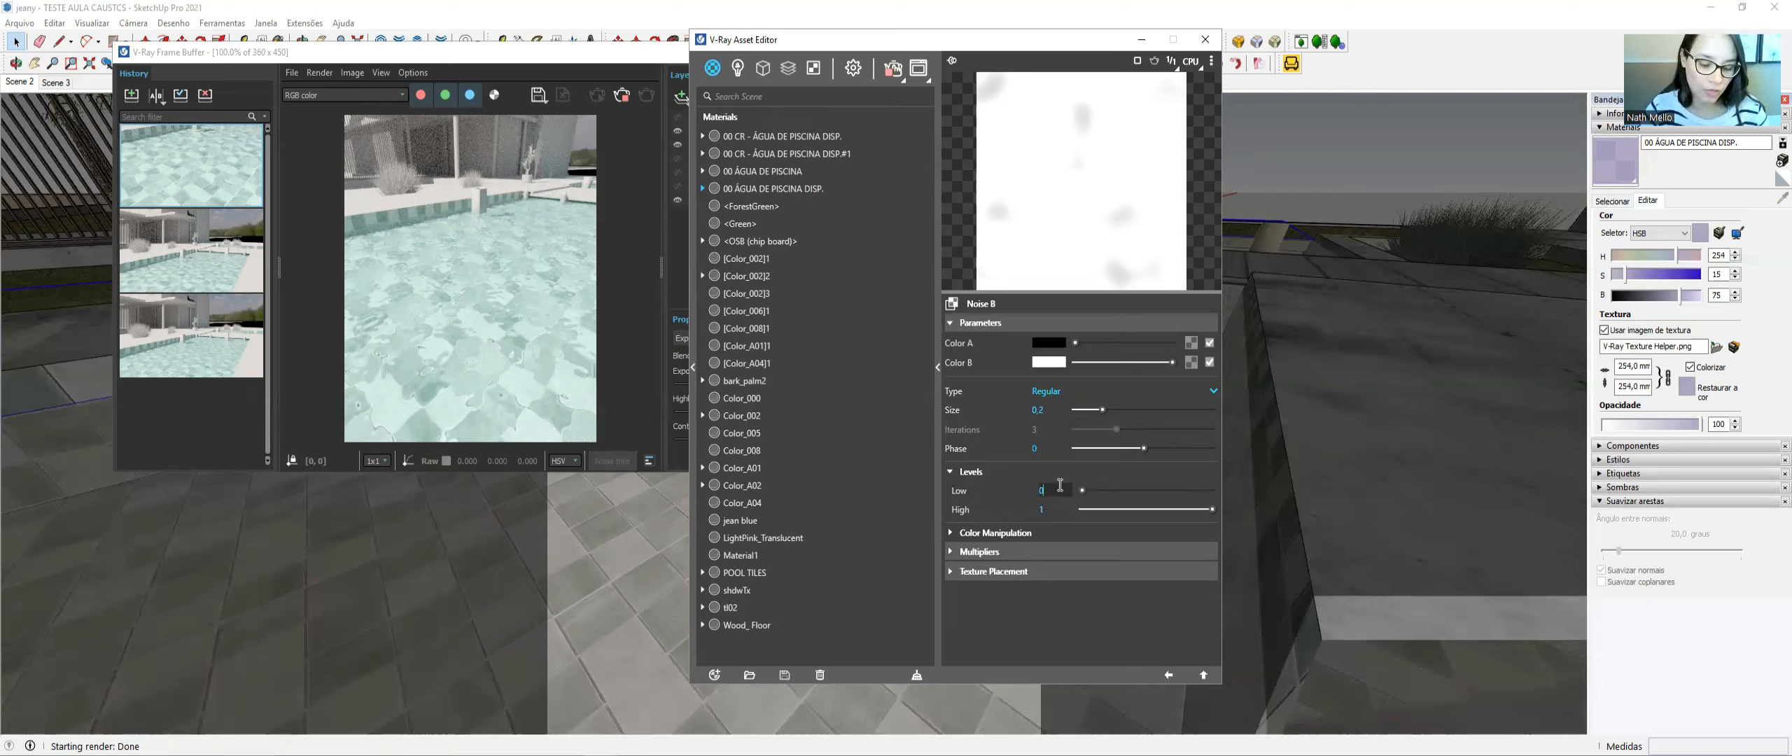
type(",2")
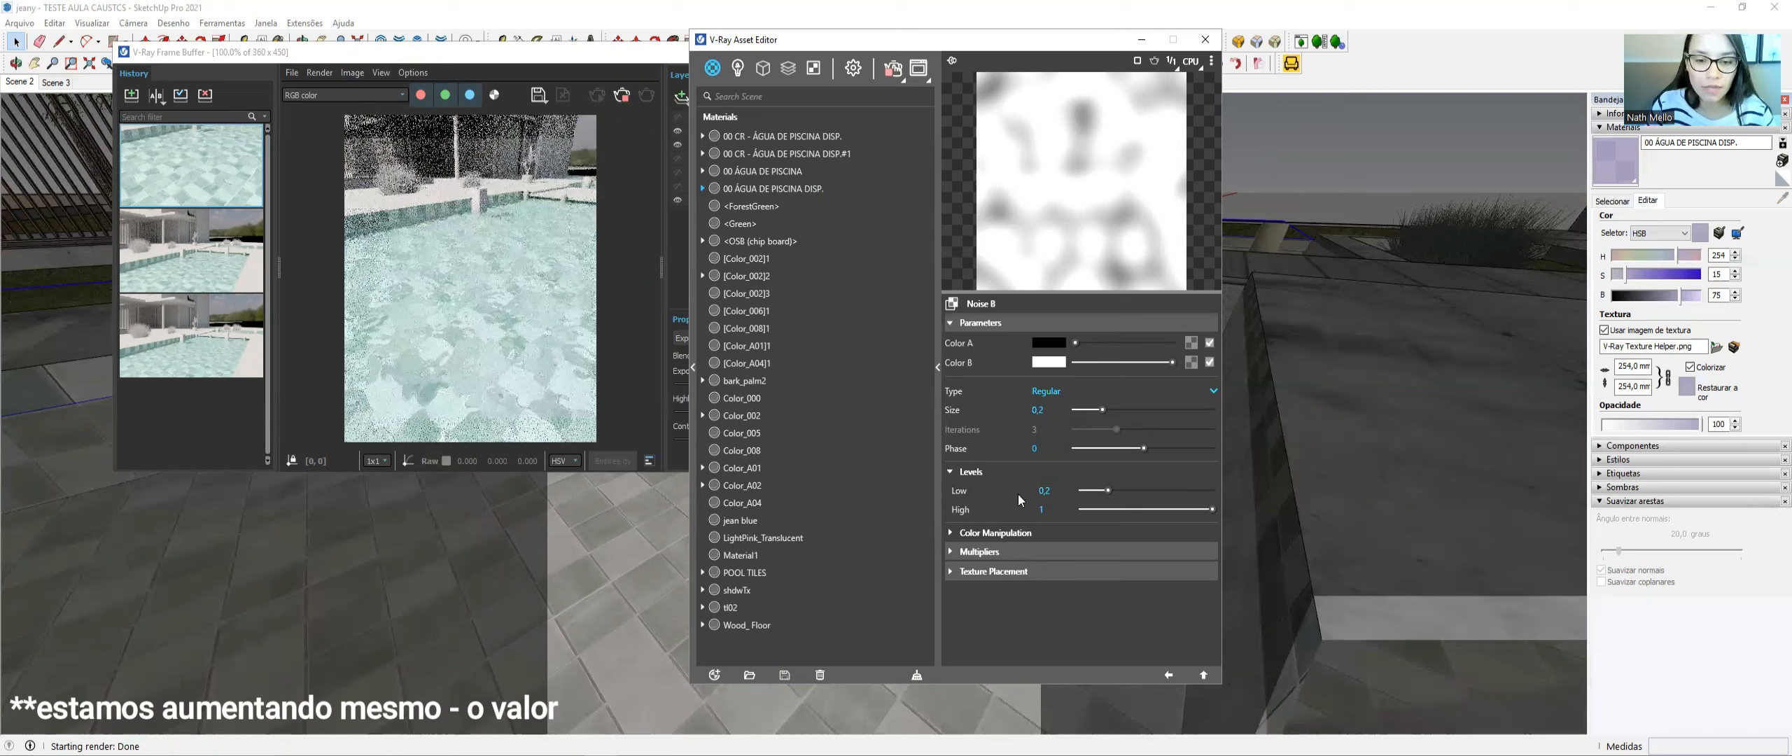
left_click_drag(1051, 491, 1018, 495)
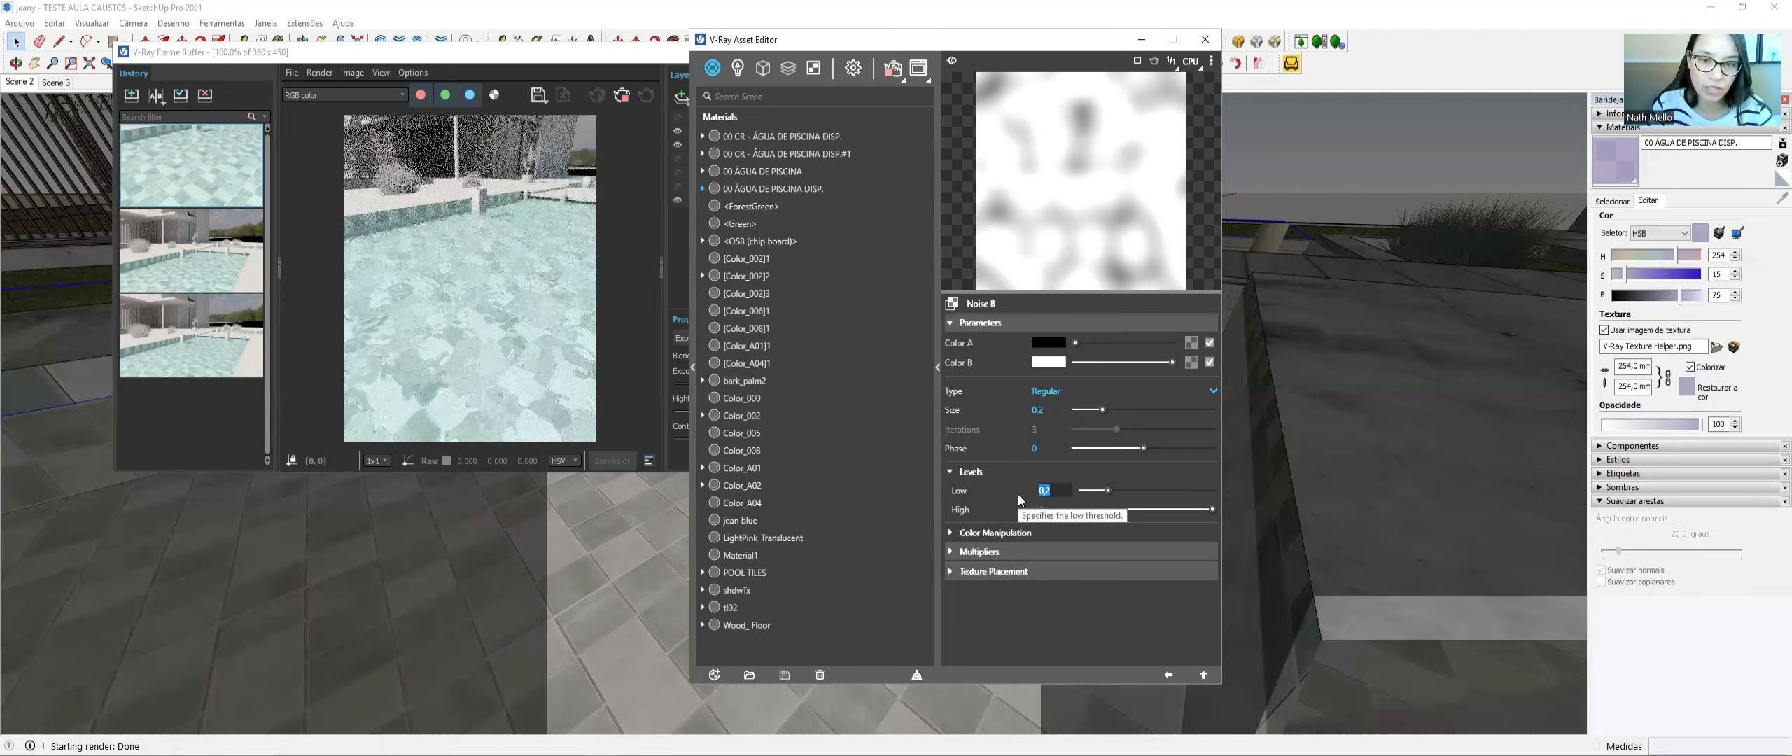
type("0")
key("Return")
- Set the Noise B texture's low level to 0,2 and open its high level for editing
left_click(1044, 492)
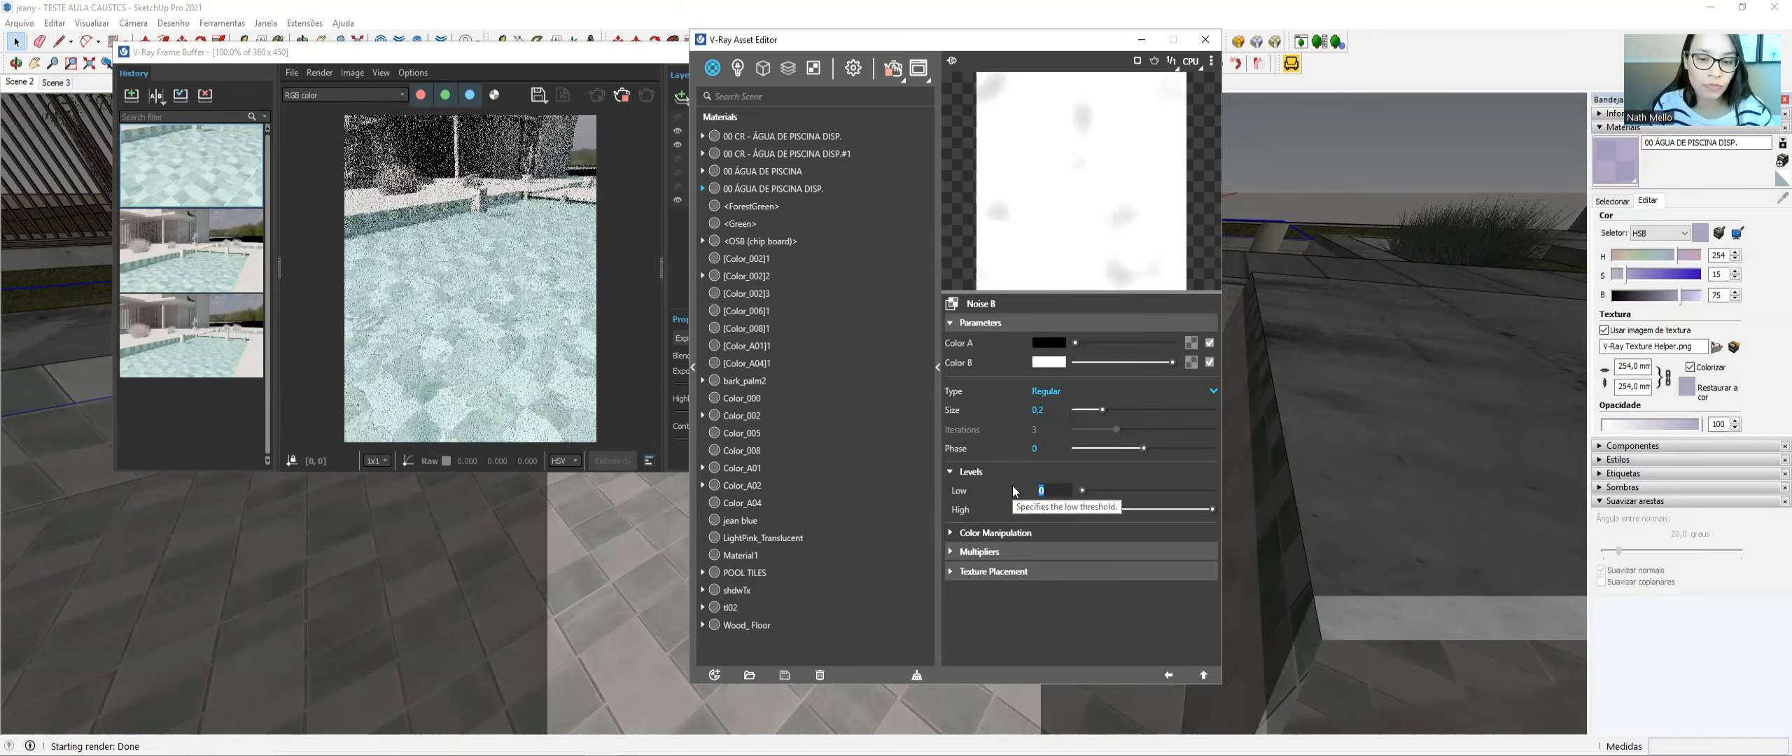
type("0")
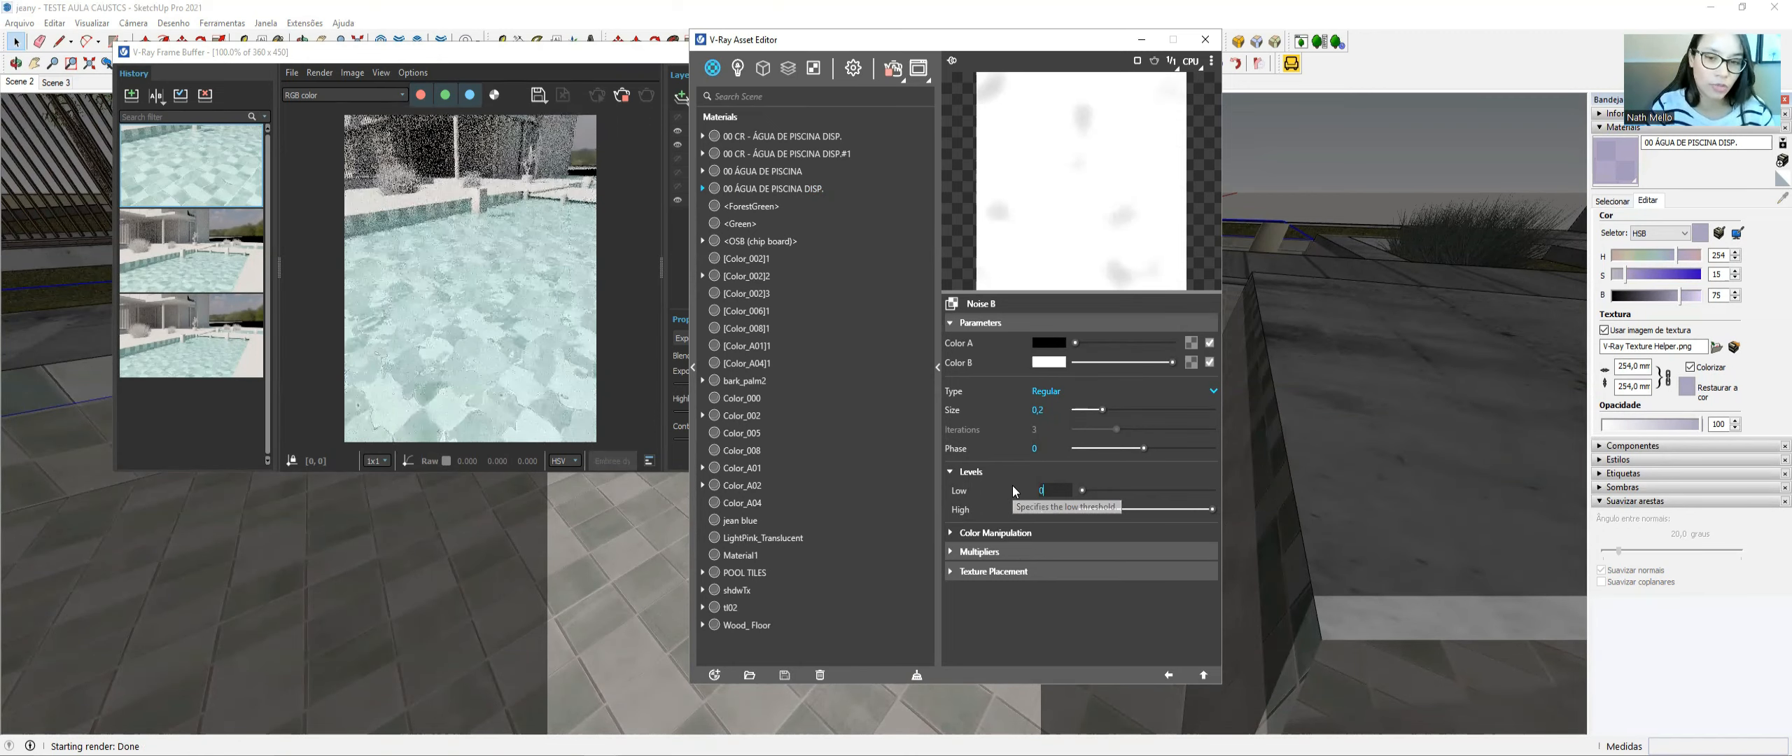
type(",2")
left_click(1055, 508)
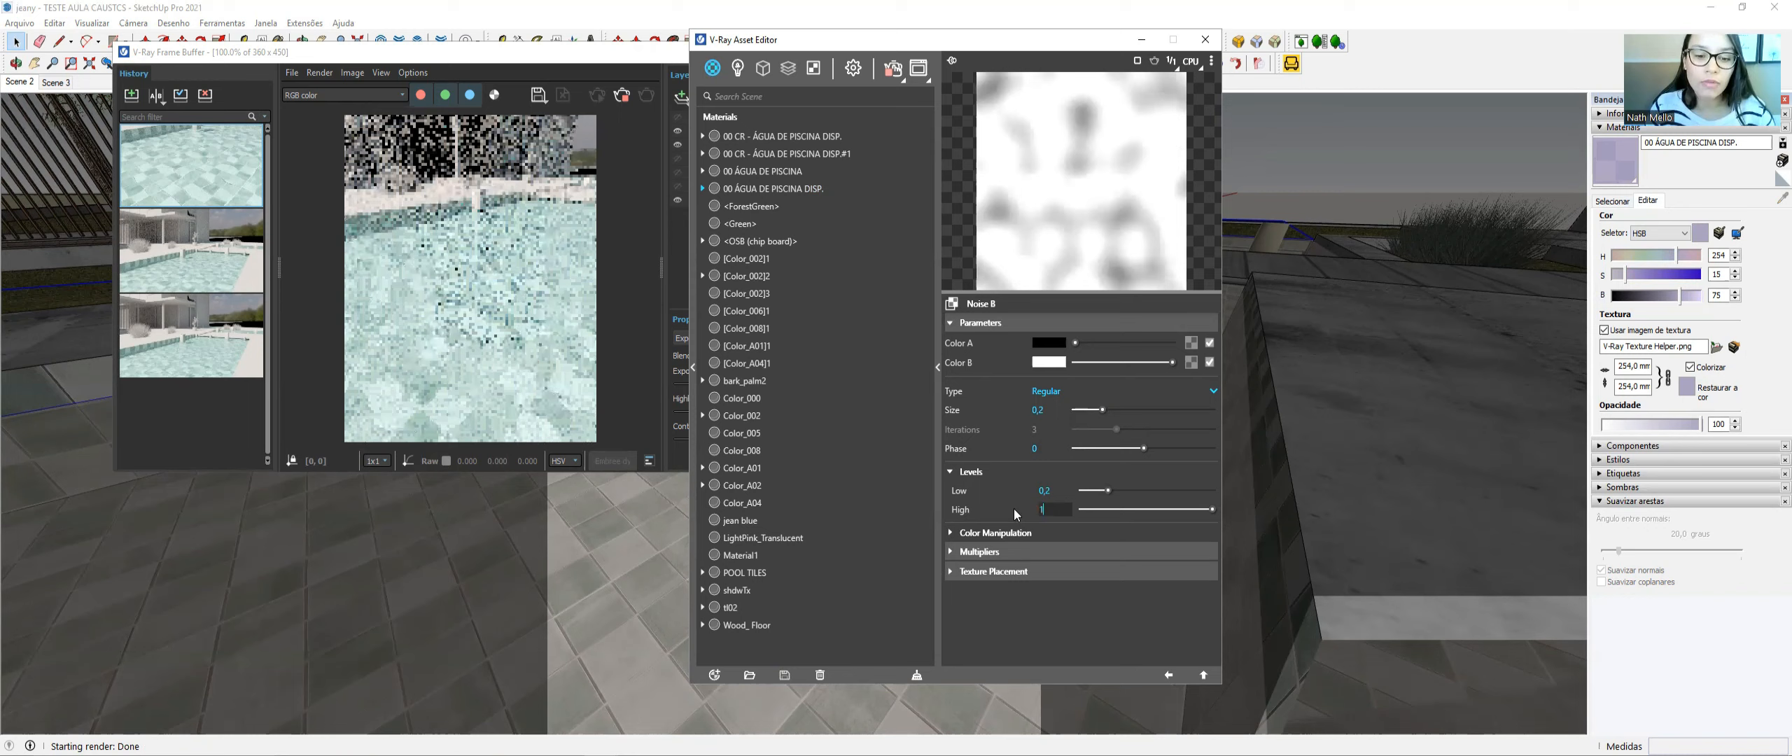
- Set the Noise B texture's high level to 0,8 and check the effect in the interactive render
left_click_drag(979, 509, 981, 509)
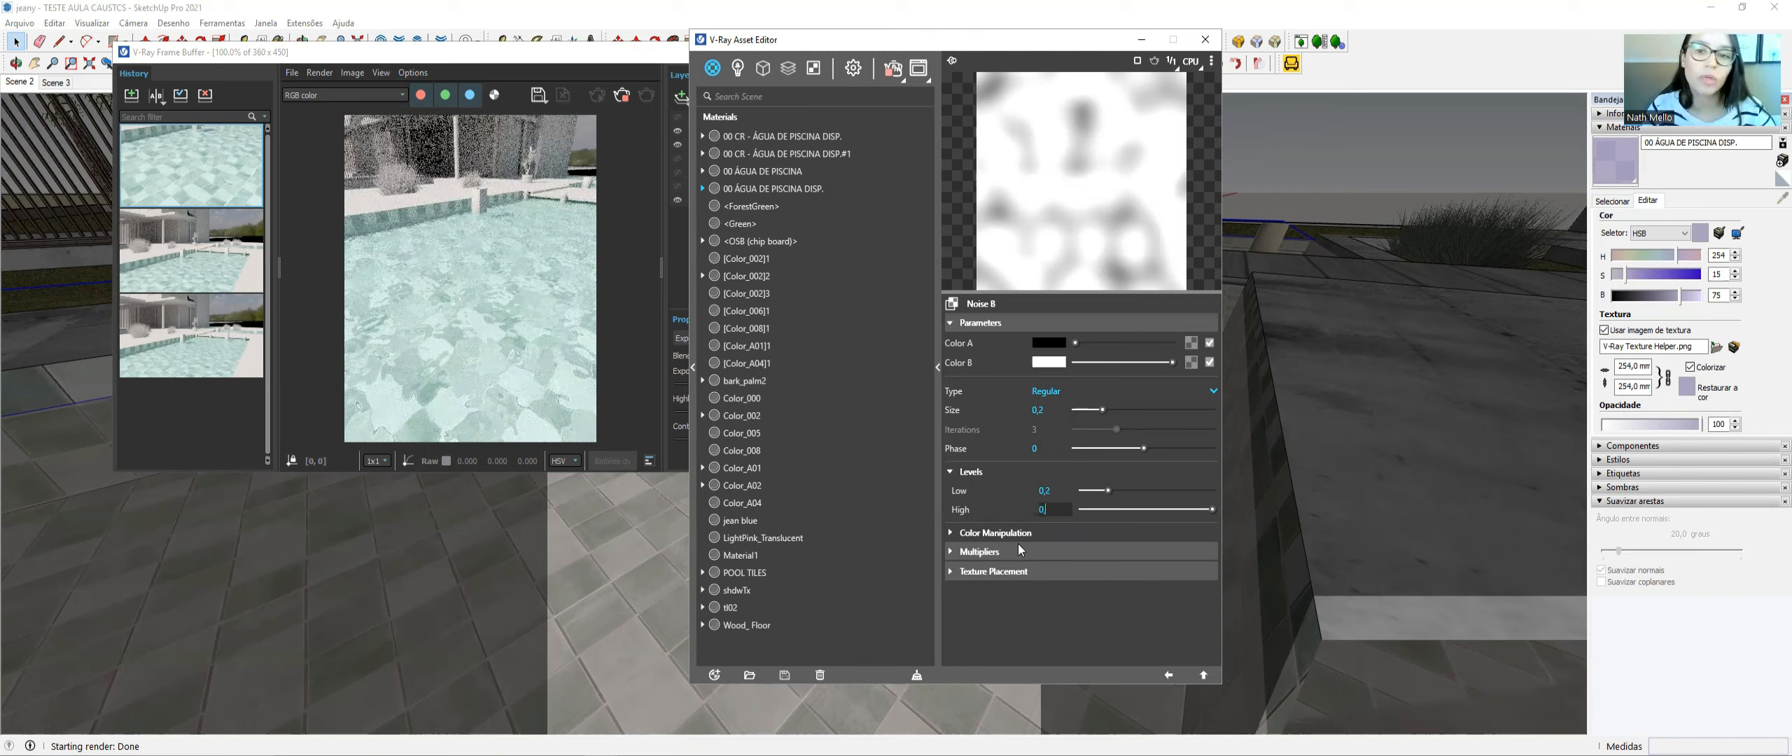
type(",8")
key("Return")
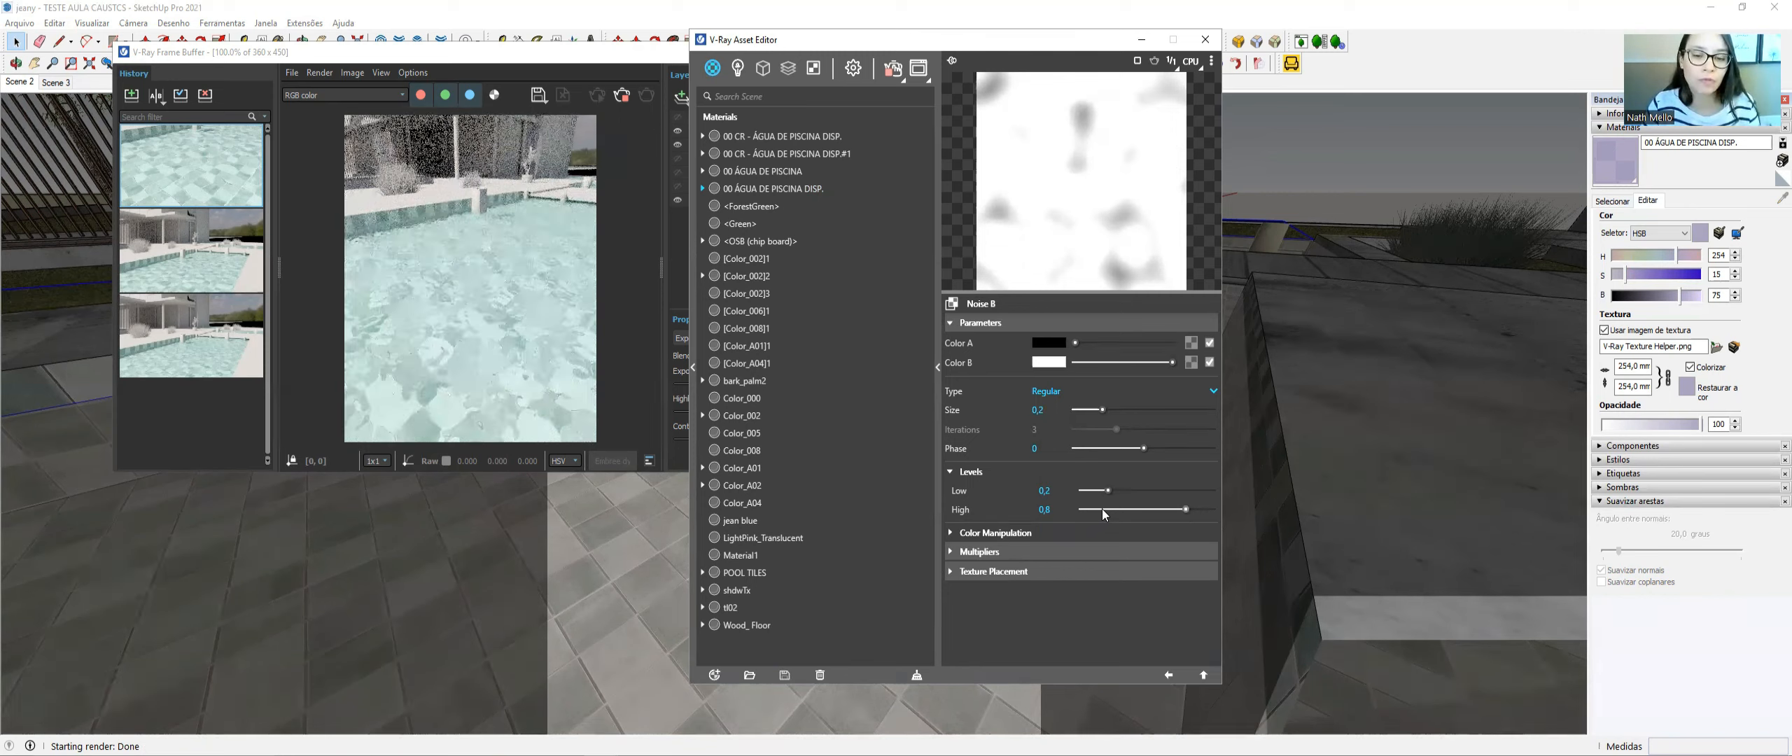
left_click(1061, 488)
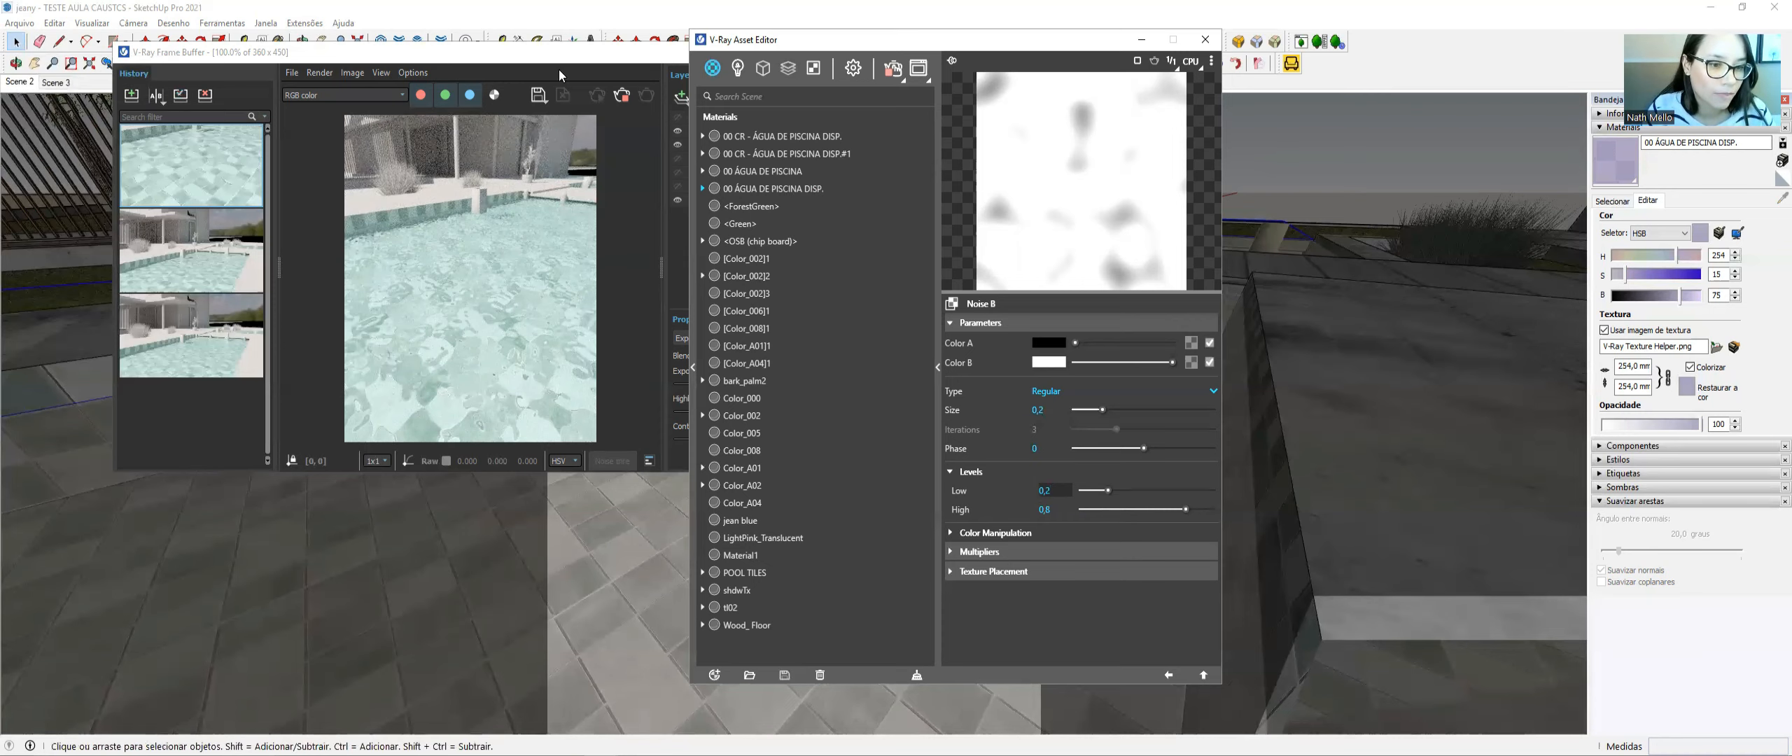
left_click(520, 294)
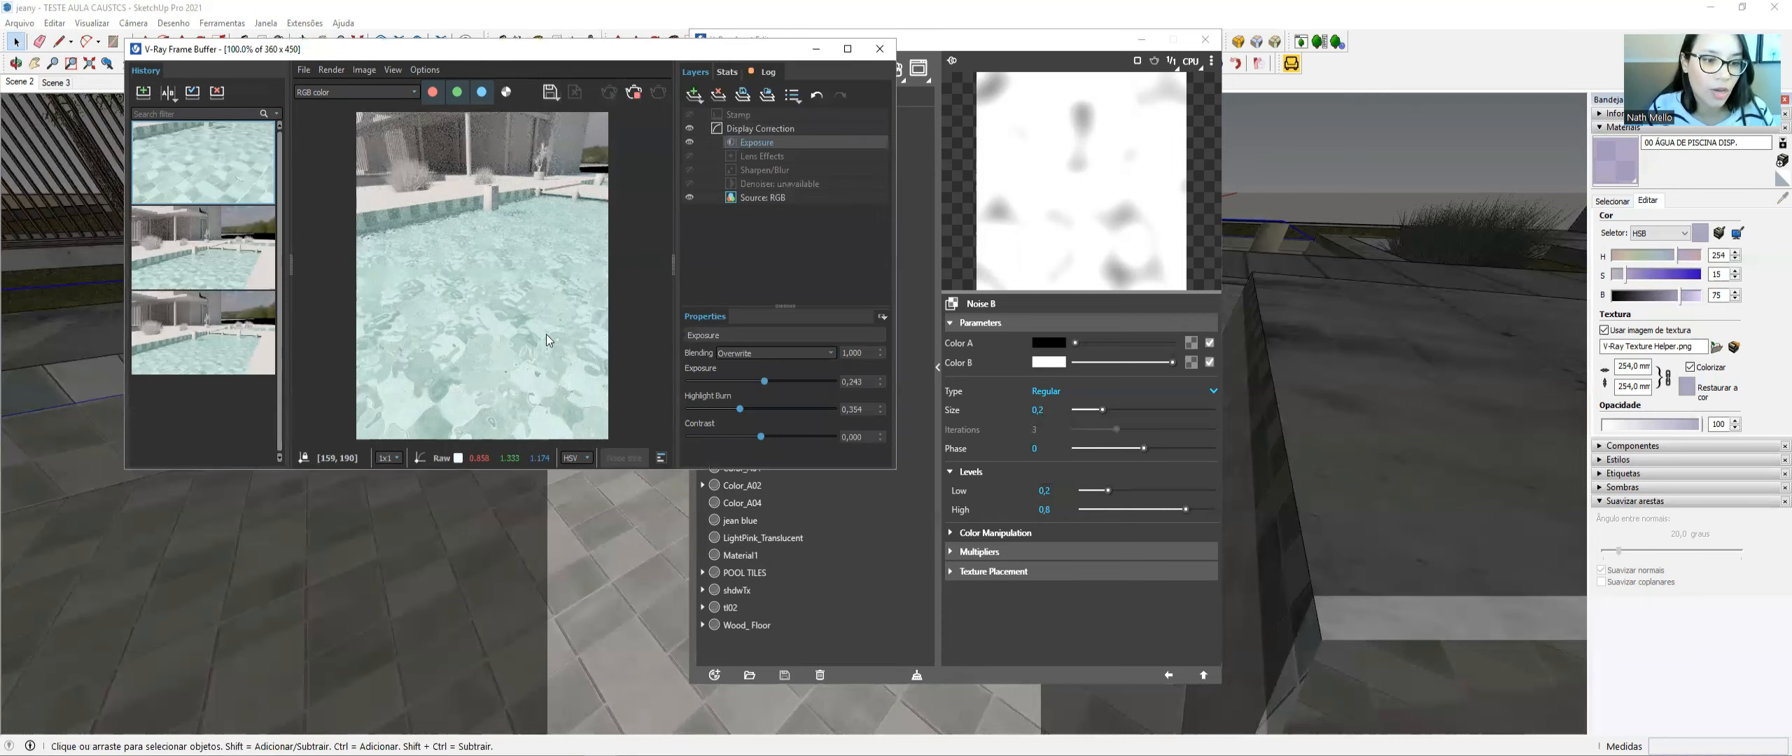
- Try sizes of 0,25 and 0,22 on the Noise B texture, and return the size to 0,2
left_click(1105, 410)
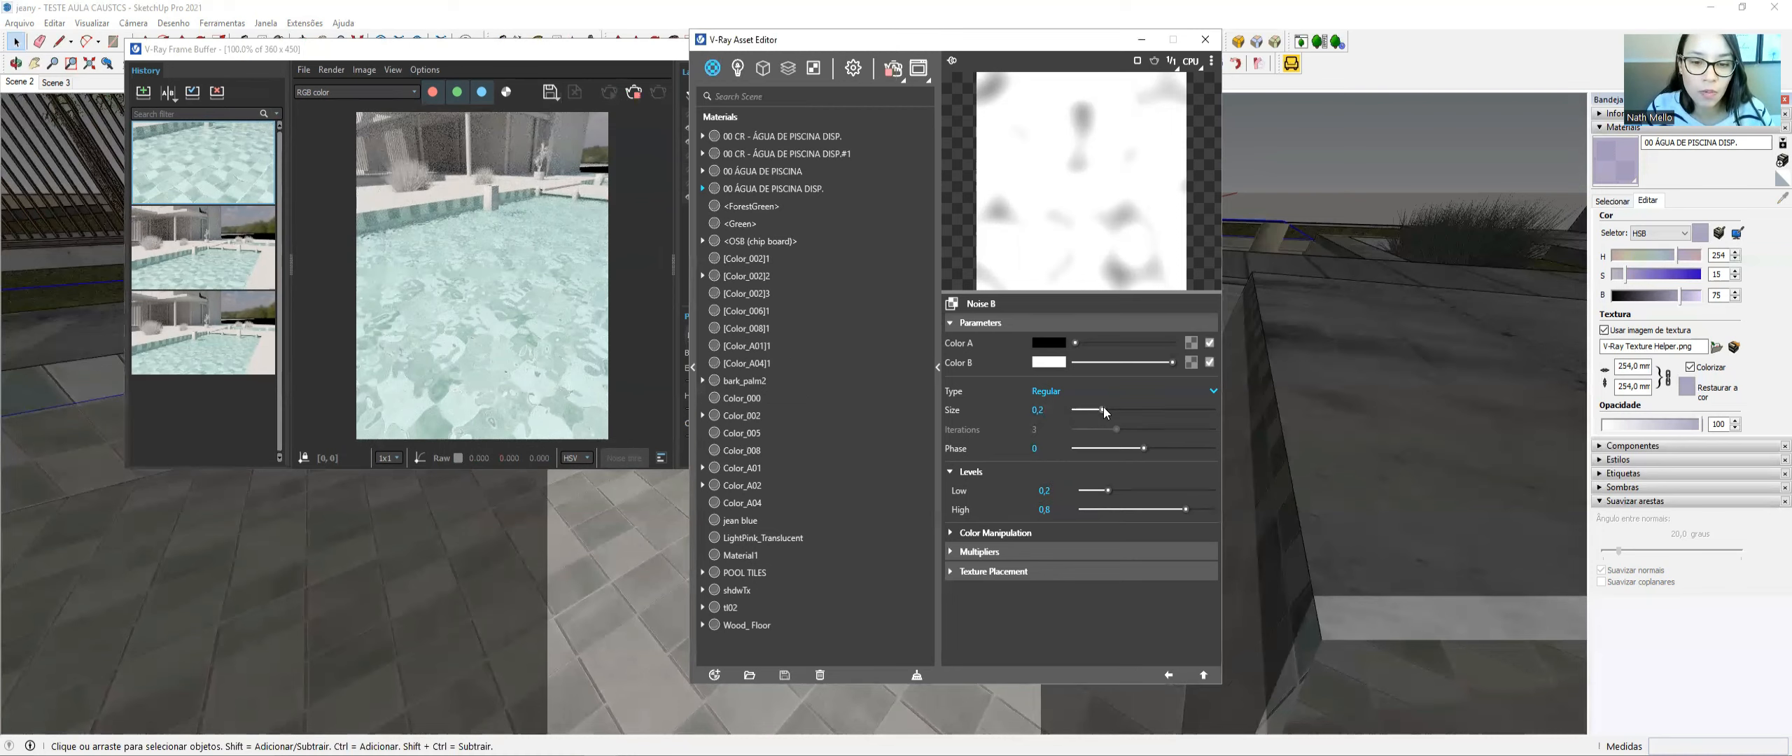
left_click(1110, 409)
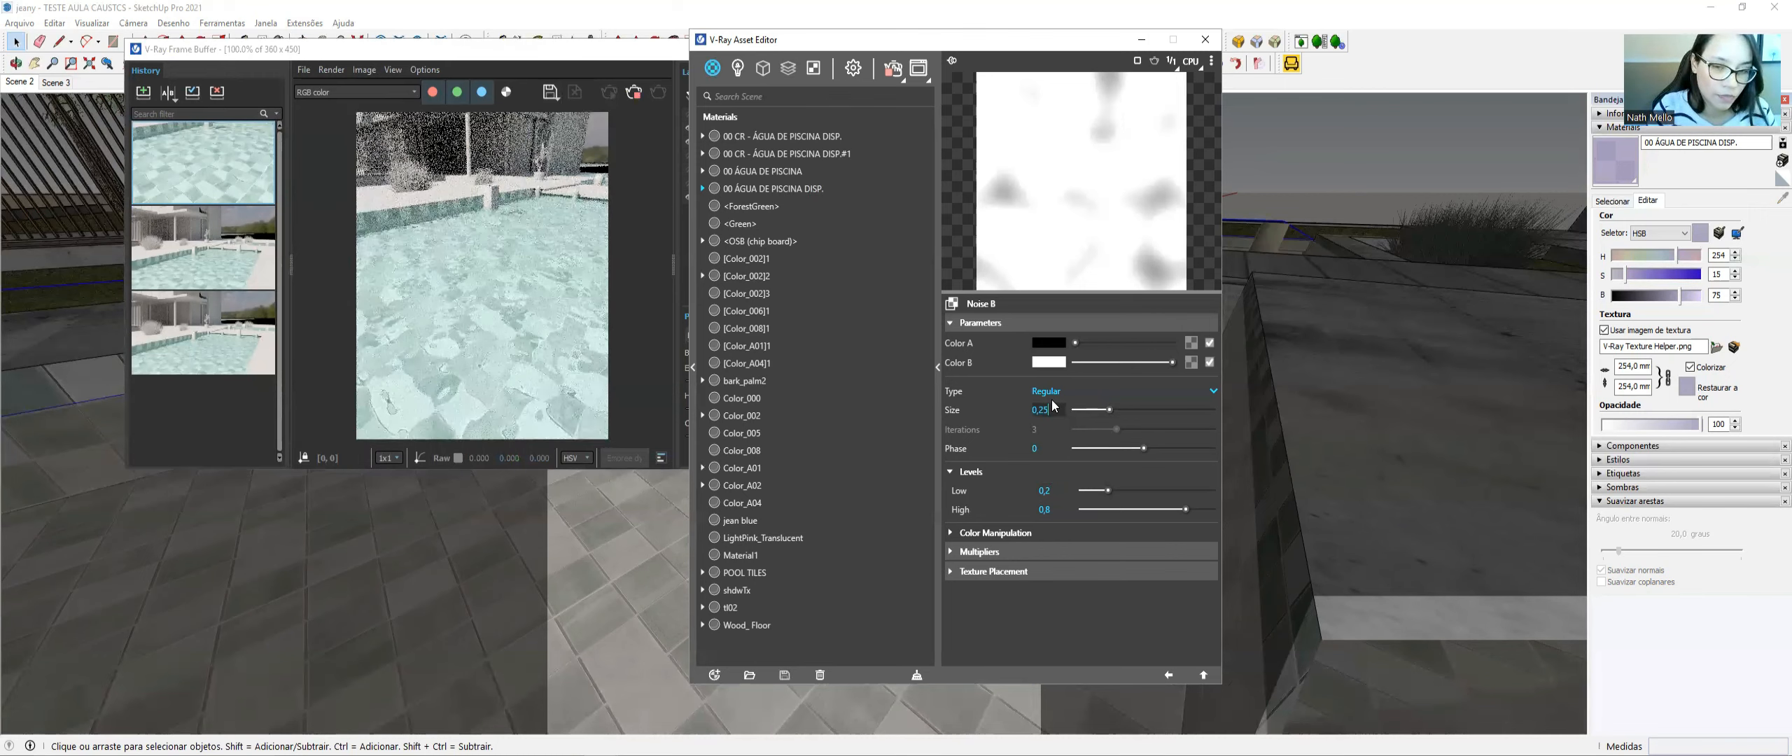
key("Return")
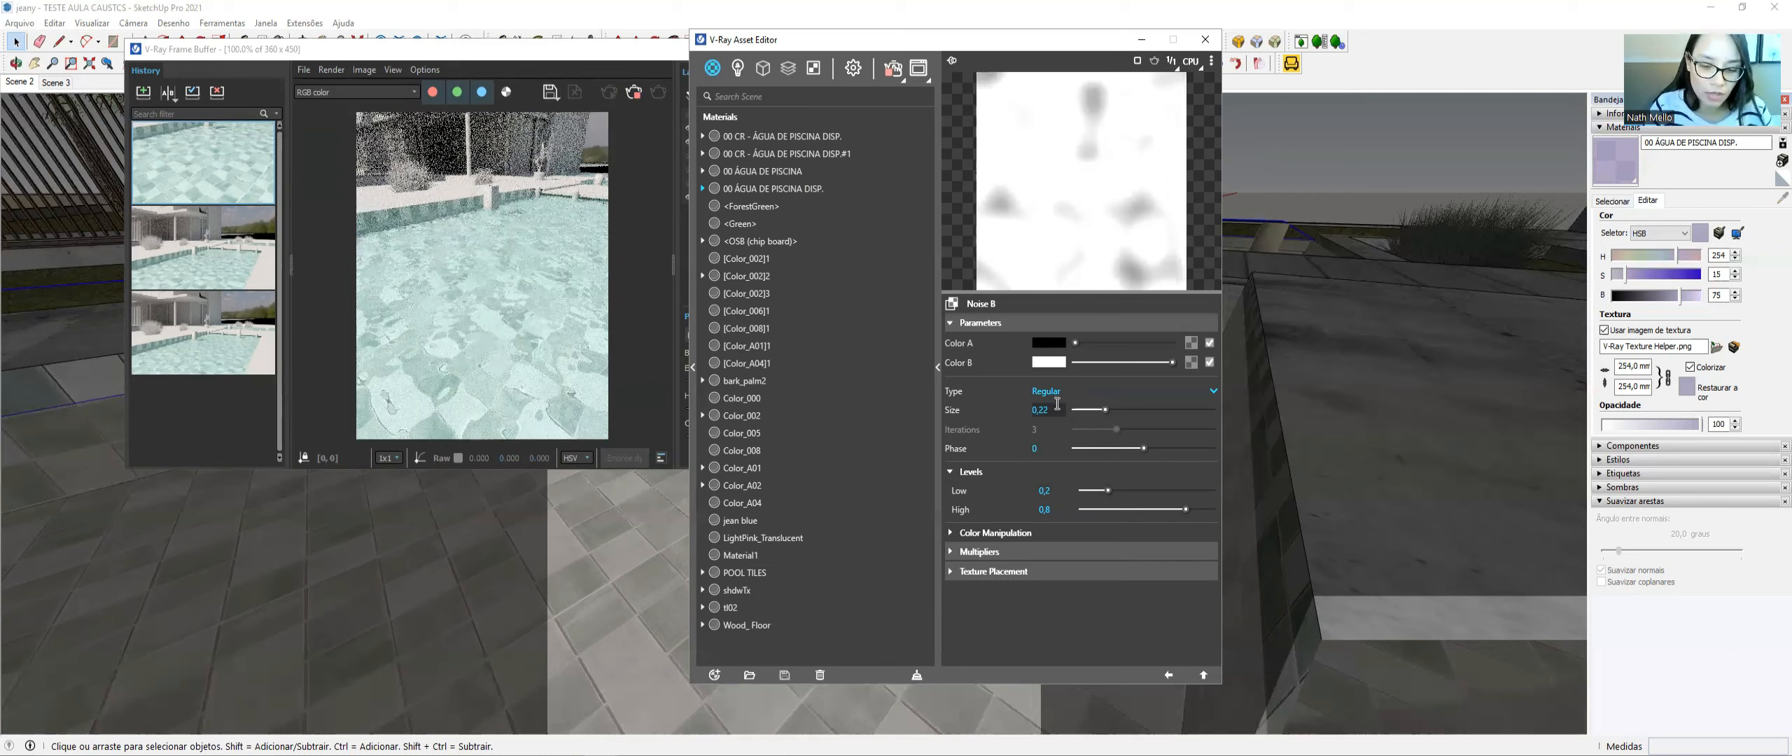
key("BackSpace")
key("Return")
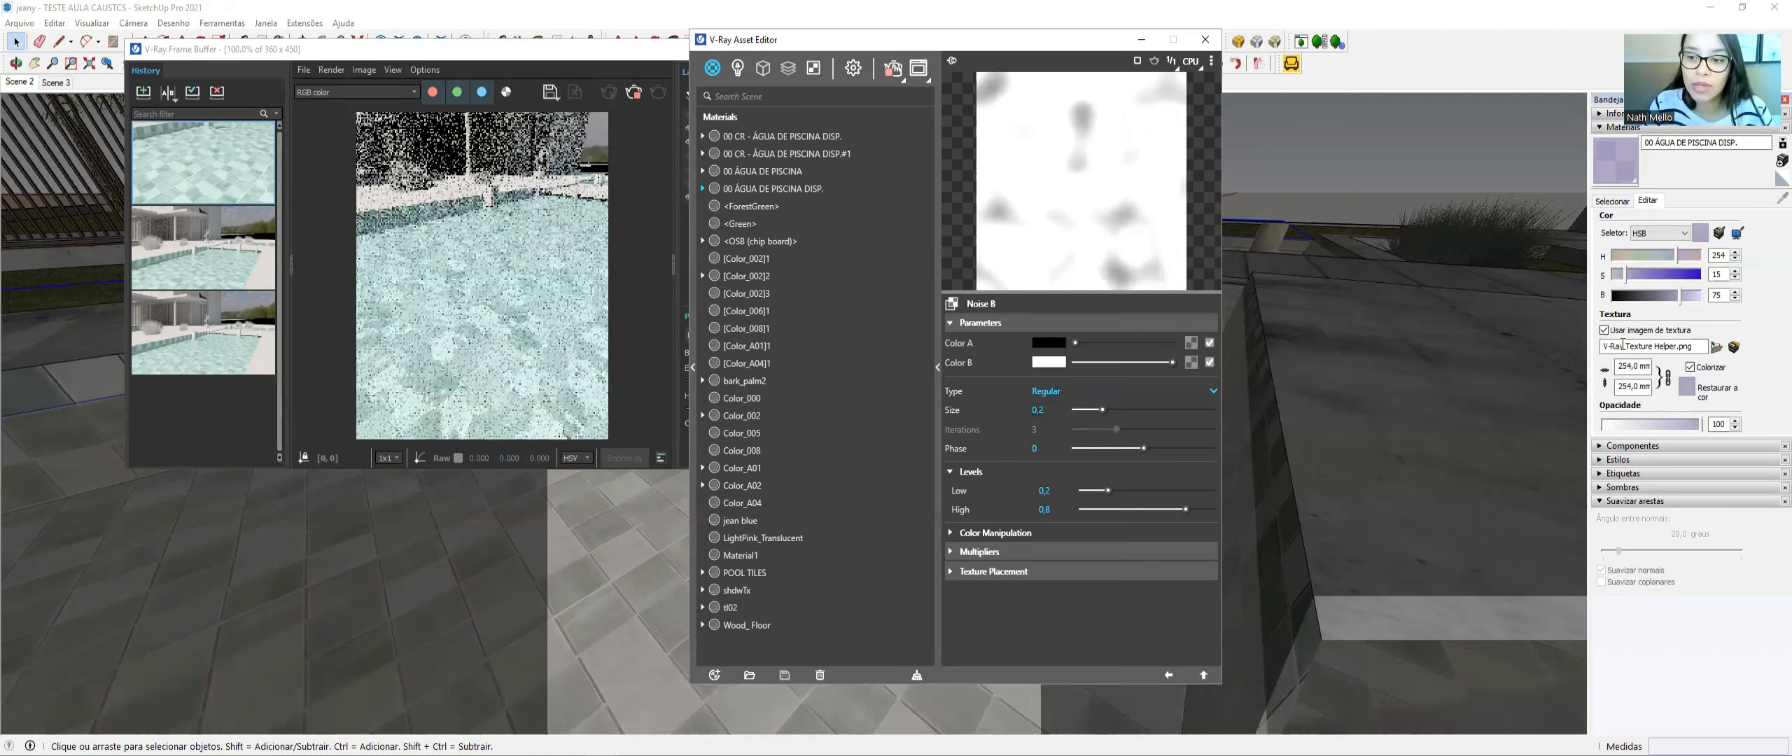
- Set the 00 ÁGUA DE PISCINA DISP. material's texture width to 500 mm and its opacity to 68, closing the asset editor
left_click(1627, 364)
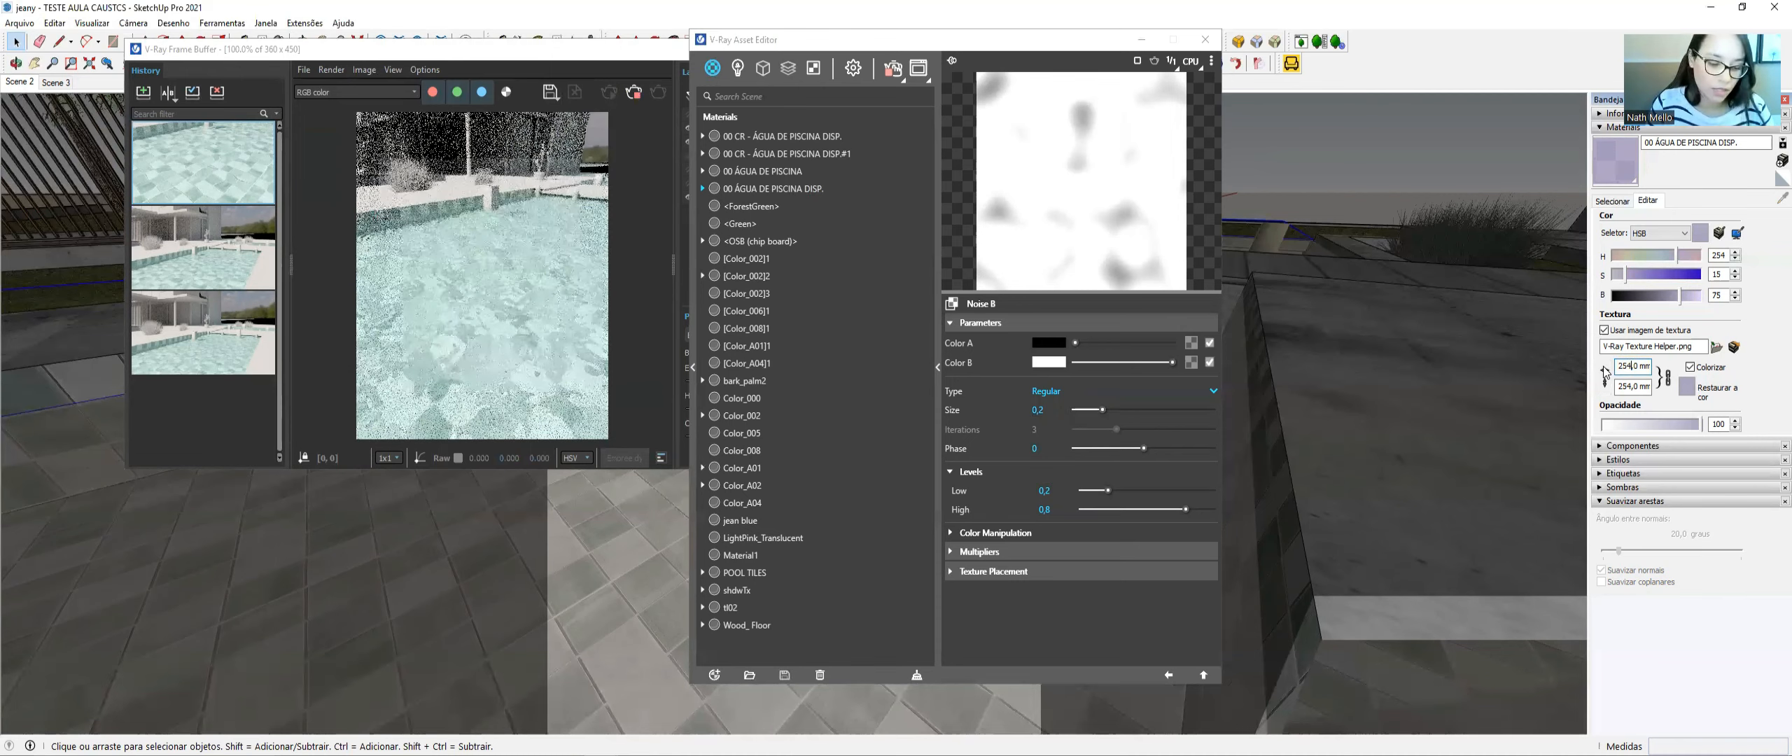
key("BackSpace")
key("BackSpace")
key("BackSpace")
type("5")
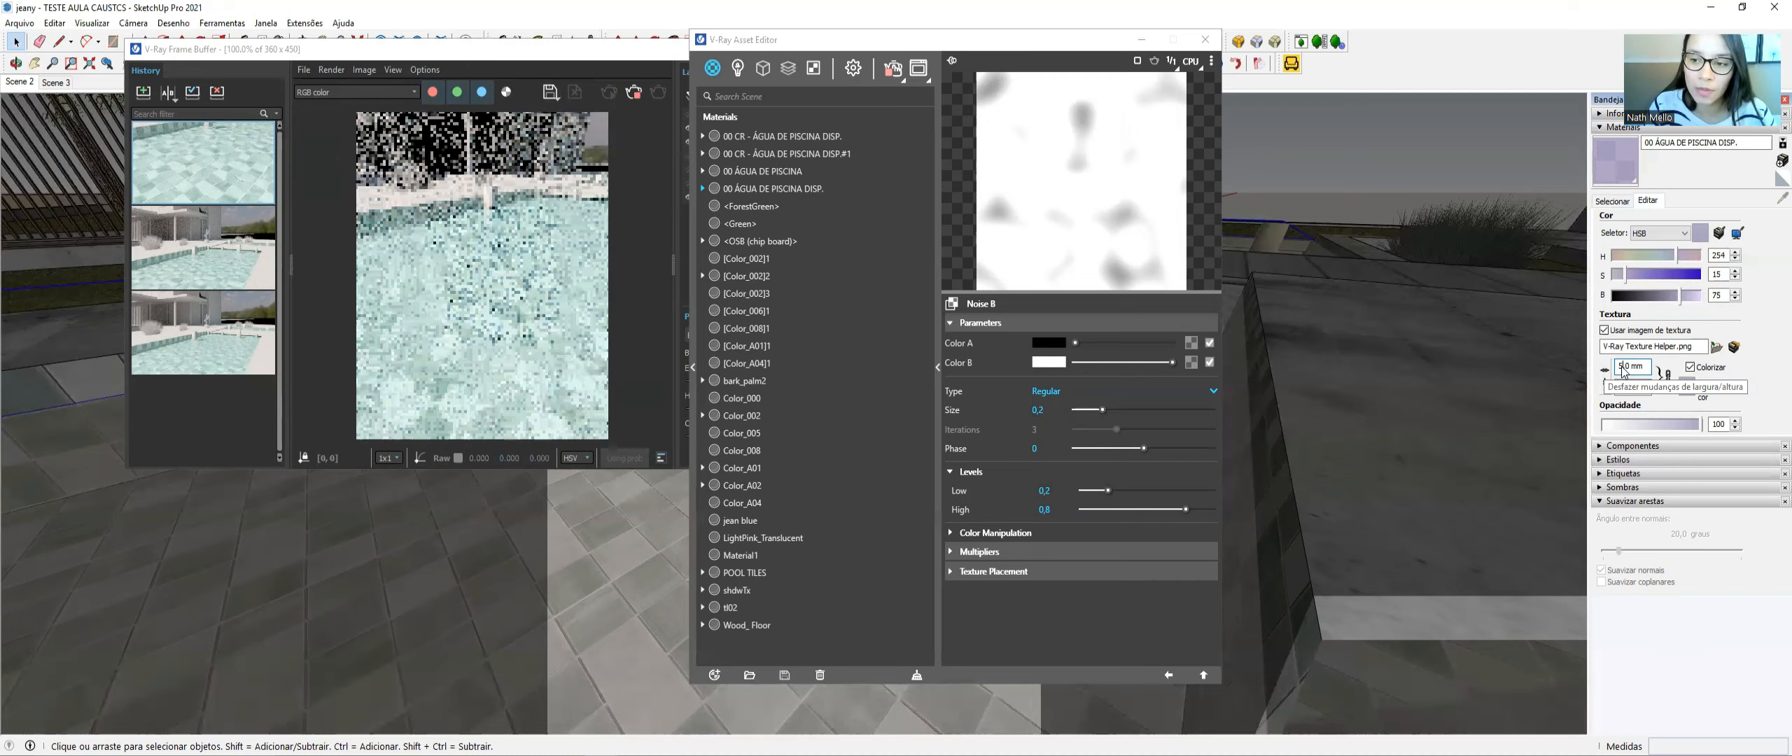
type("00")
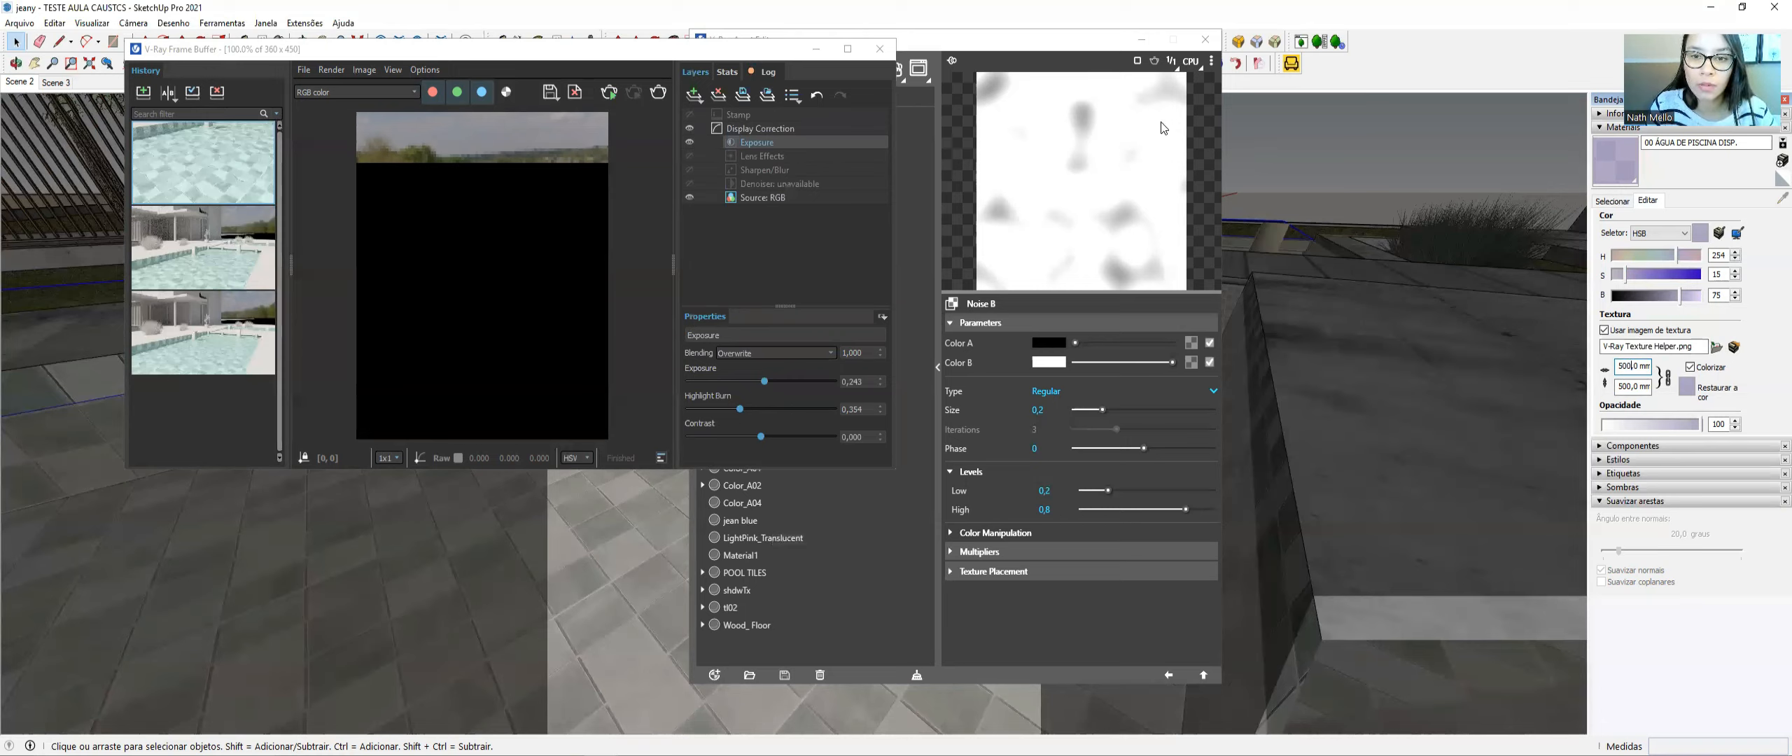
left_click(1205, 39)
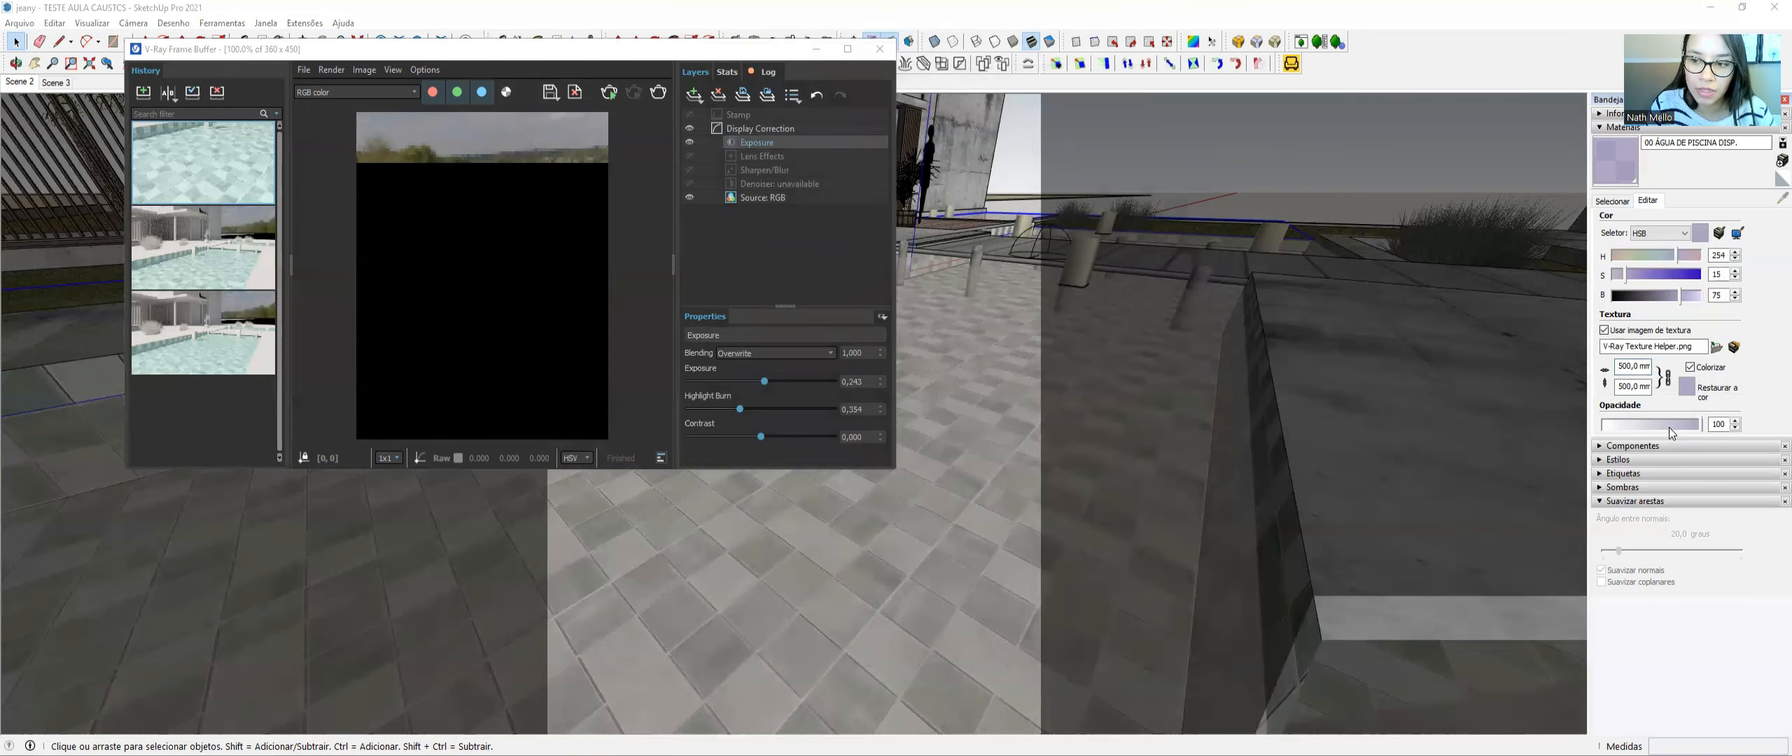
left_click(1648, 423)
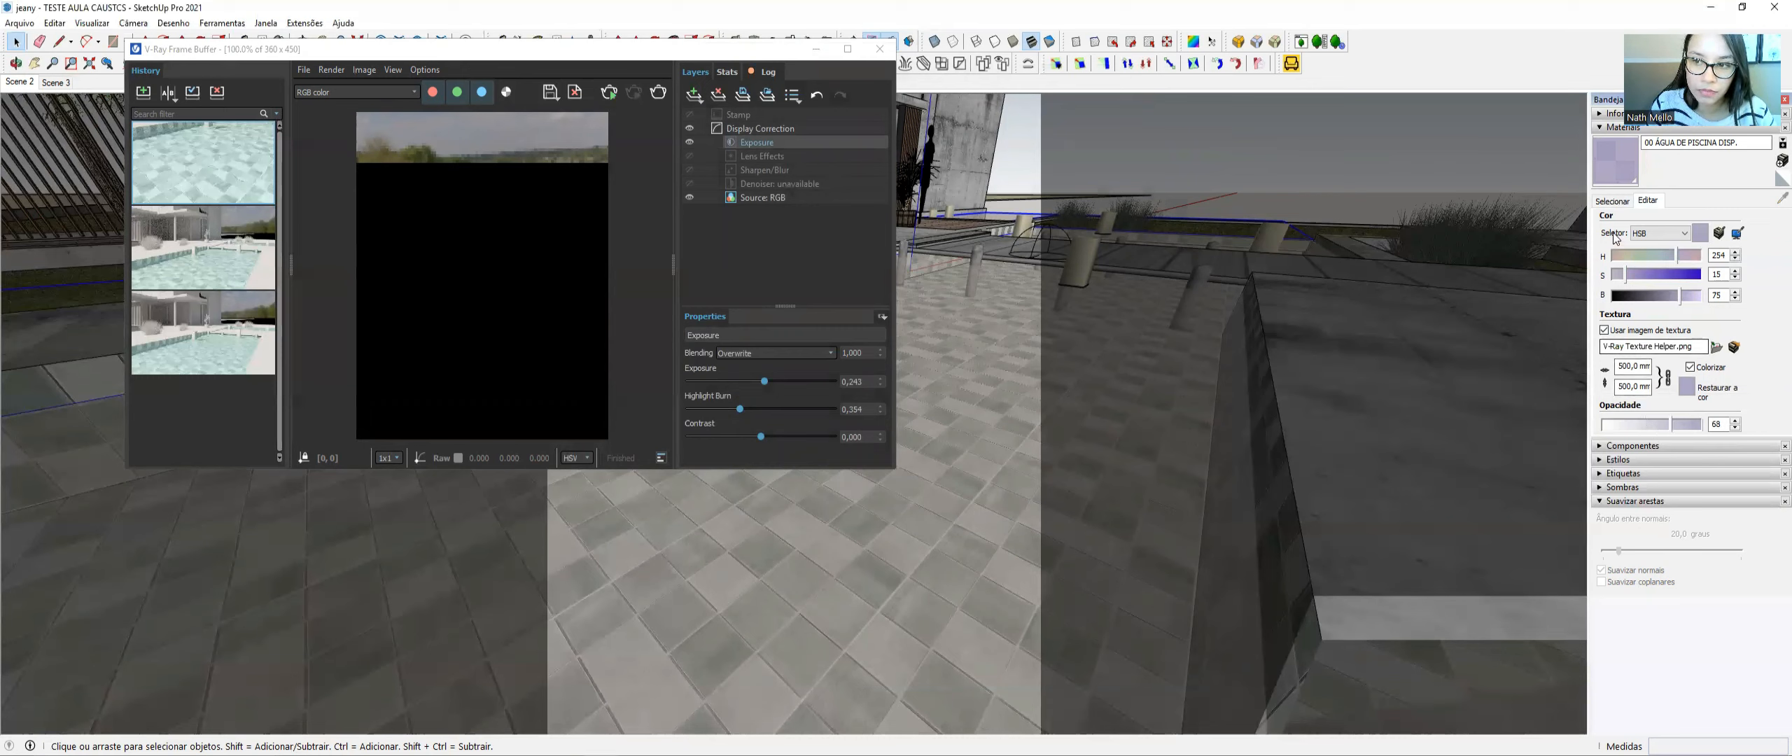
- Sample the 00 ÁGUA DE PISCINA material from the pool surface and set its opacity to 83
left_click(1613, 201)
left_click(1783, 199)
left_click(1101, 437)
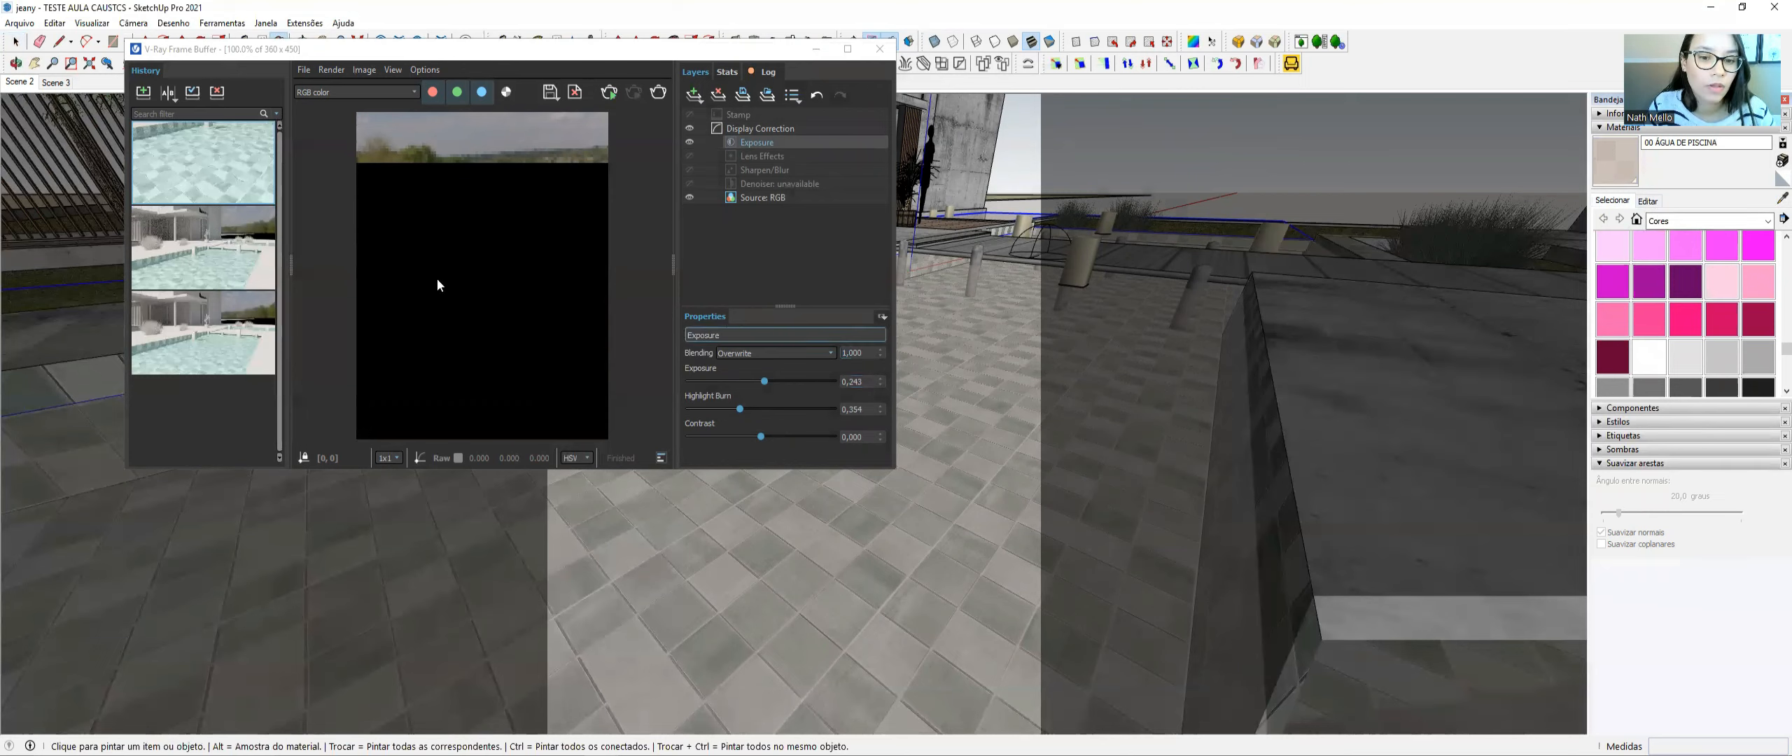
left_click(15, 41)
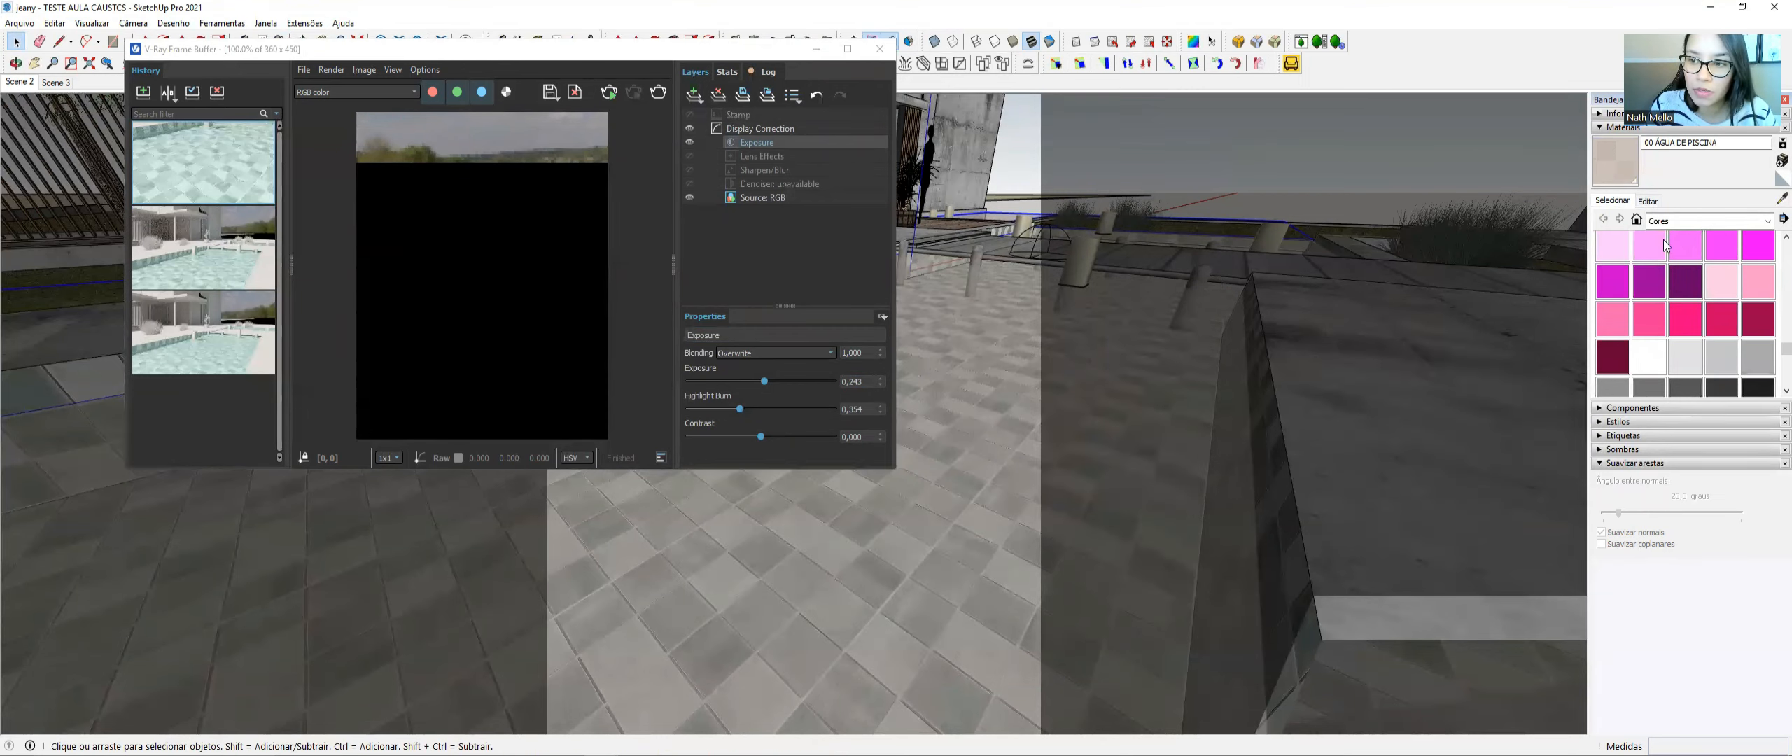
left_click(1648, 201)
left_click_drag(1674, 424, 1694, 429)
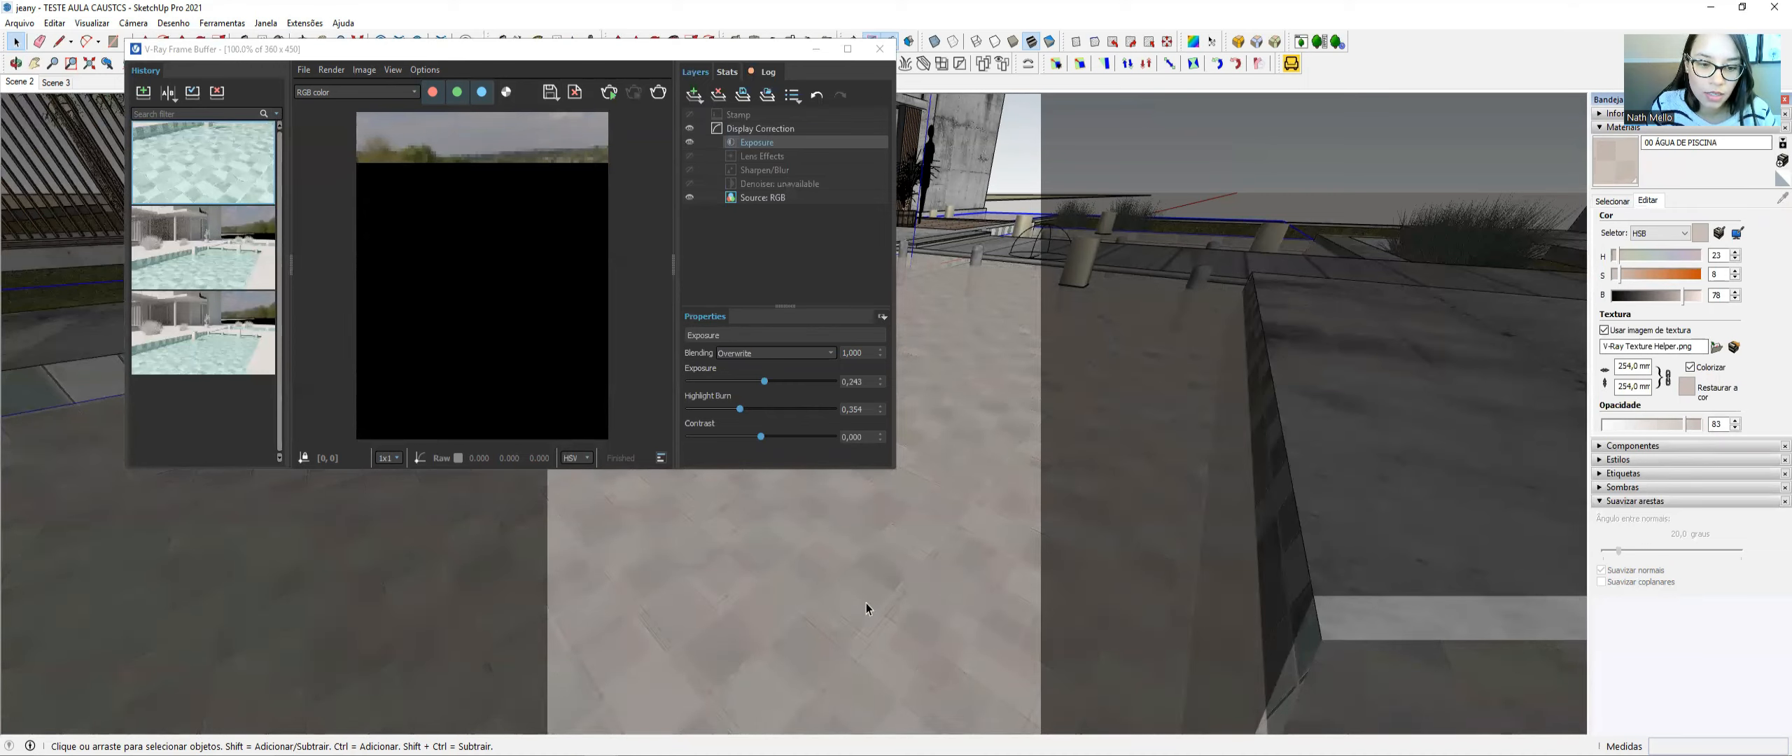
- Select 00 ÁGUA DE PISCINA DISP. in the asset editor and paint the face inside the pool water group with it
left_click(356, 52)
left_click_drag(357, 73, 354, 132)
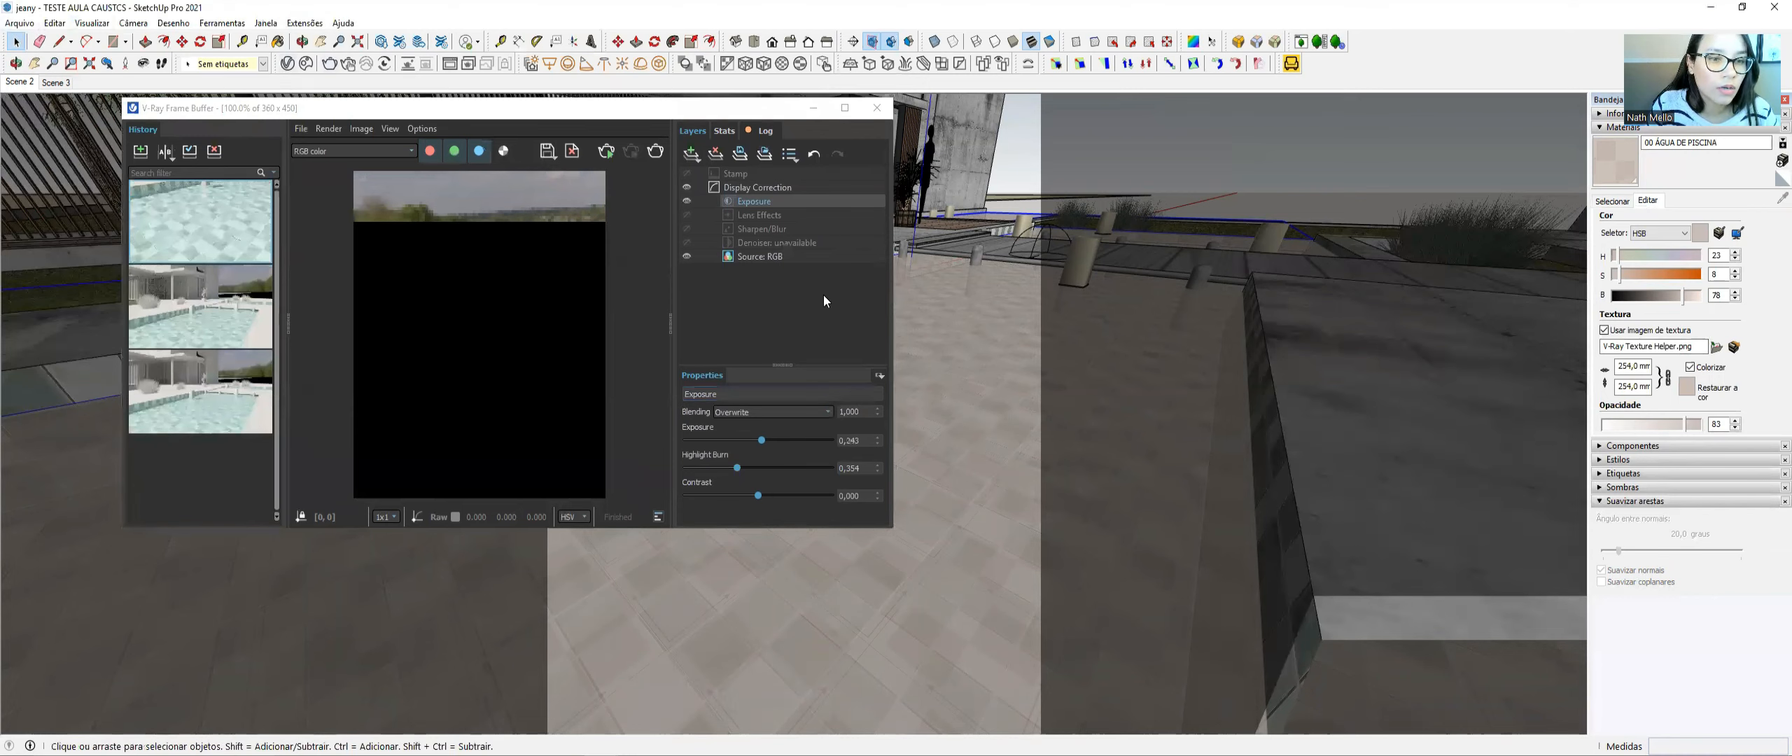
left_click(288, 64)
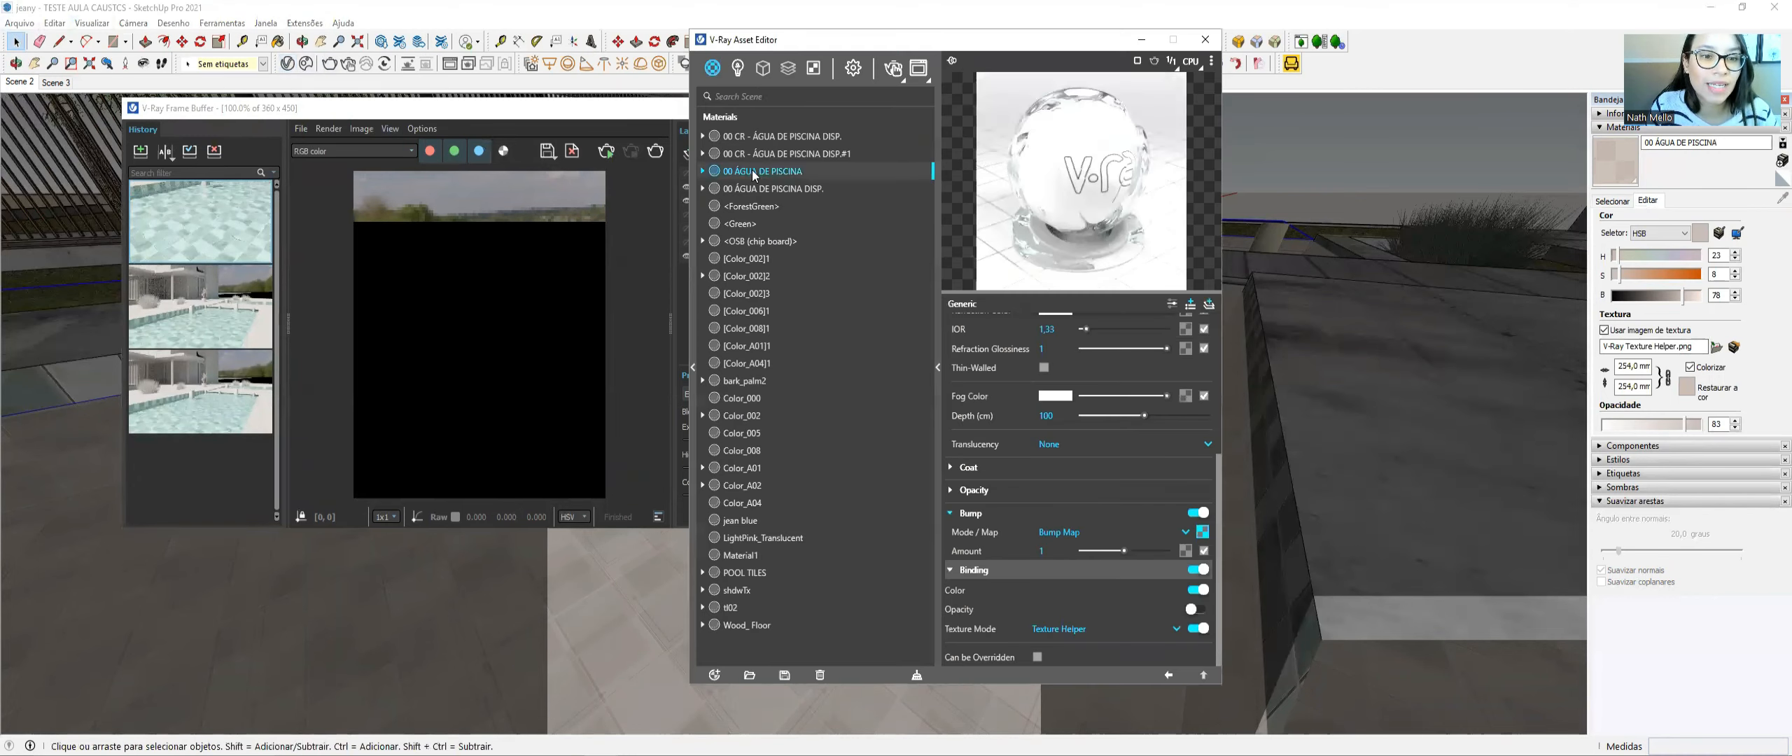
left_click(743, 190)
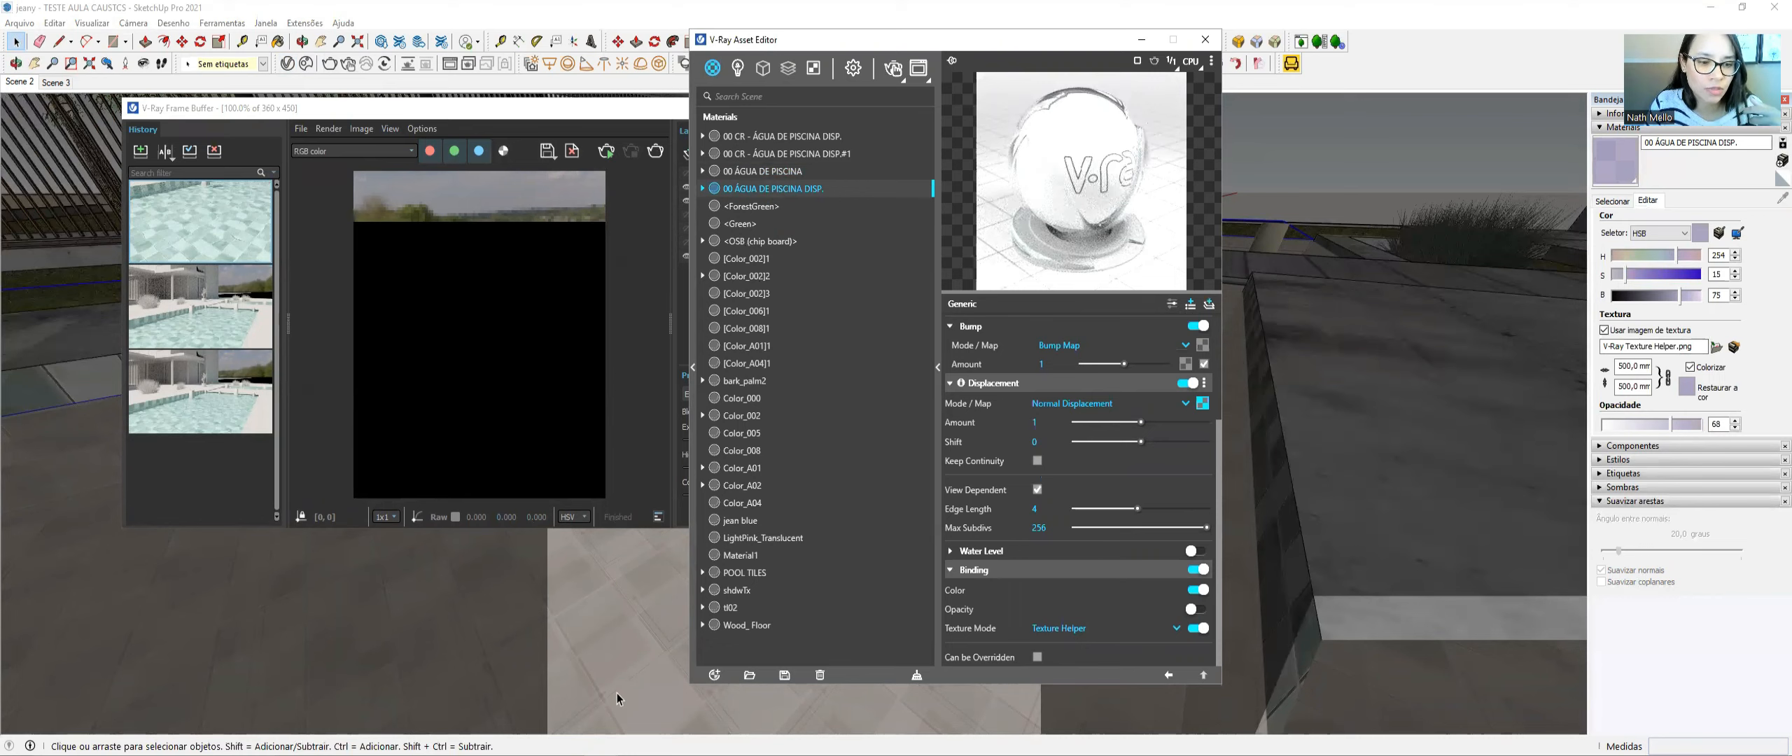
double_click(613, 611)
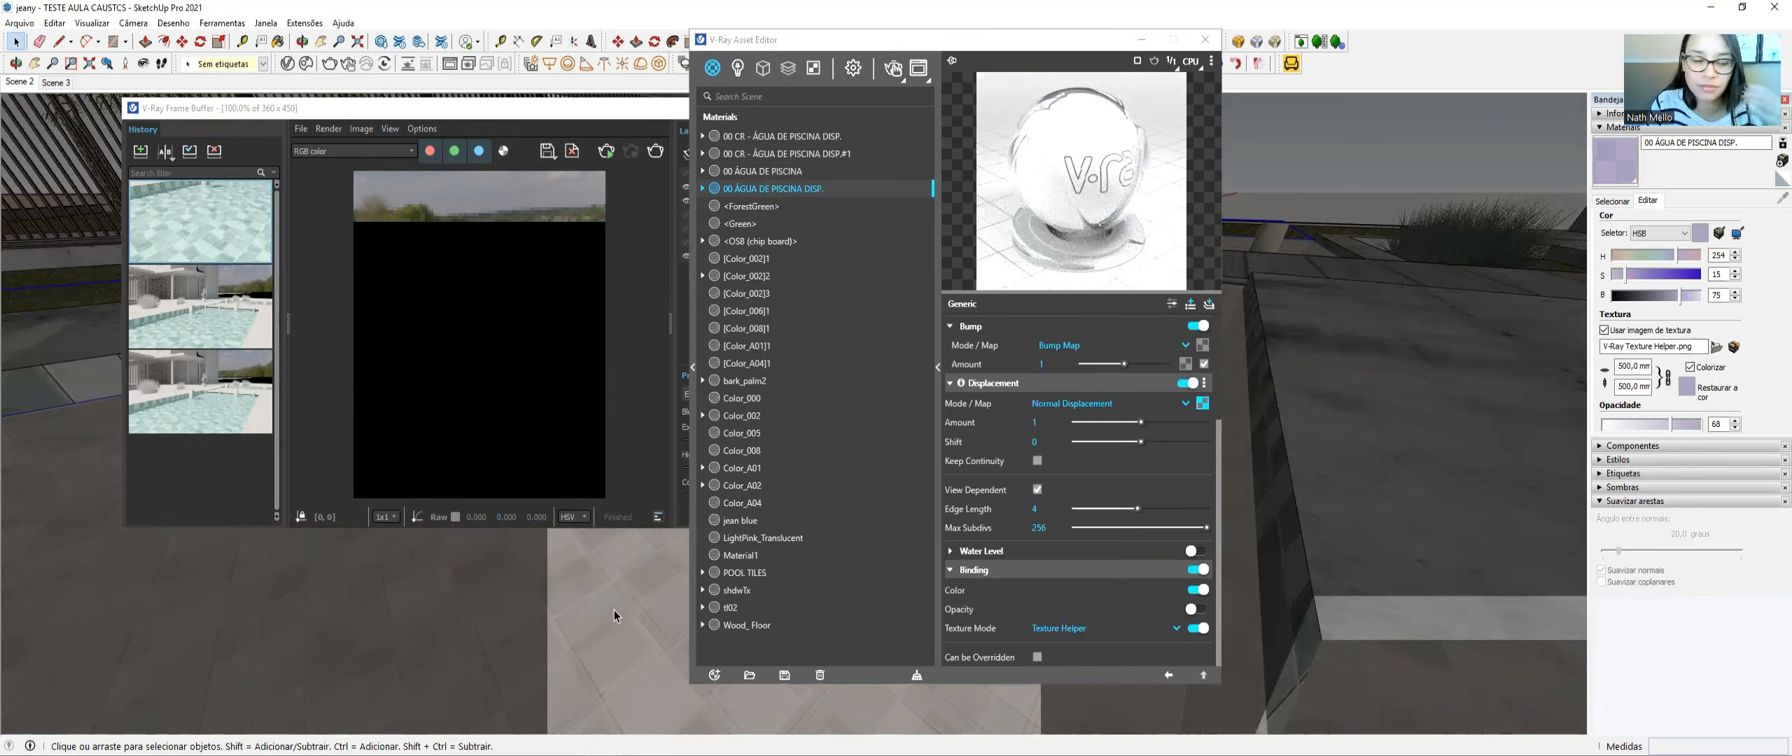
key("b")
left_click(652, 588)
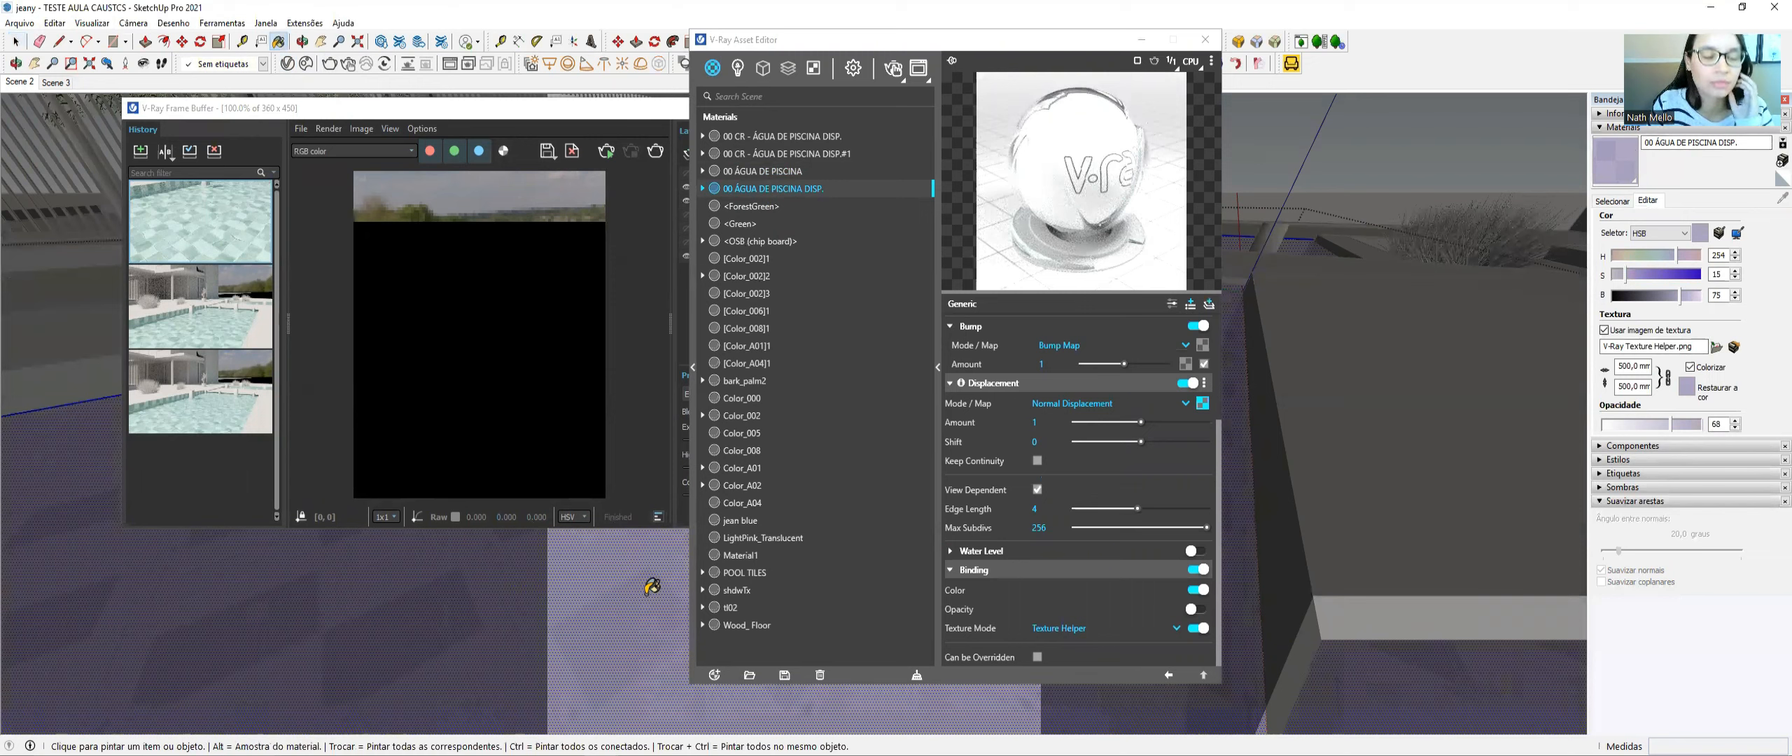
- Reverse the pool water face, paint its other side with 00 ÁGUA DE PISCINA DISP., and reverse it back
key("space")
right_click(615, 589)
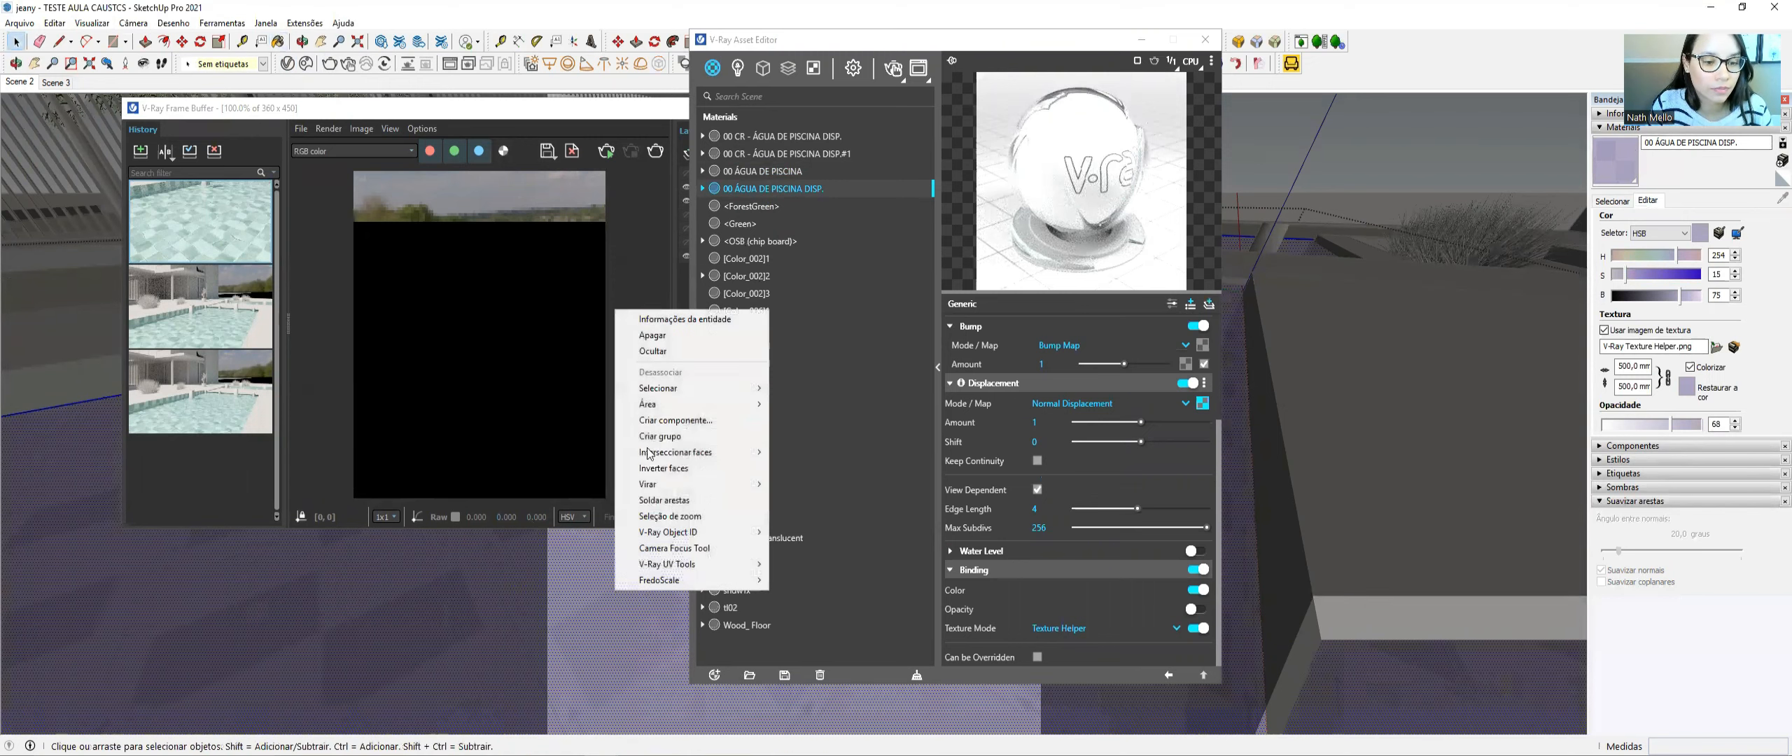
left_click(659, 470)
key("b")
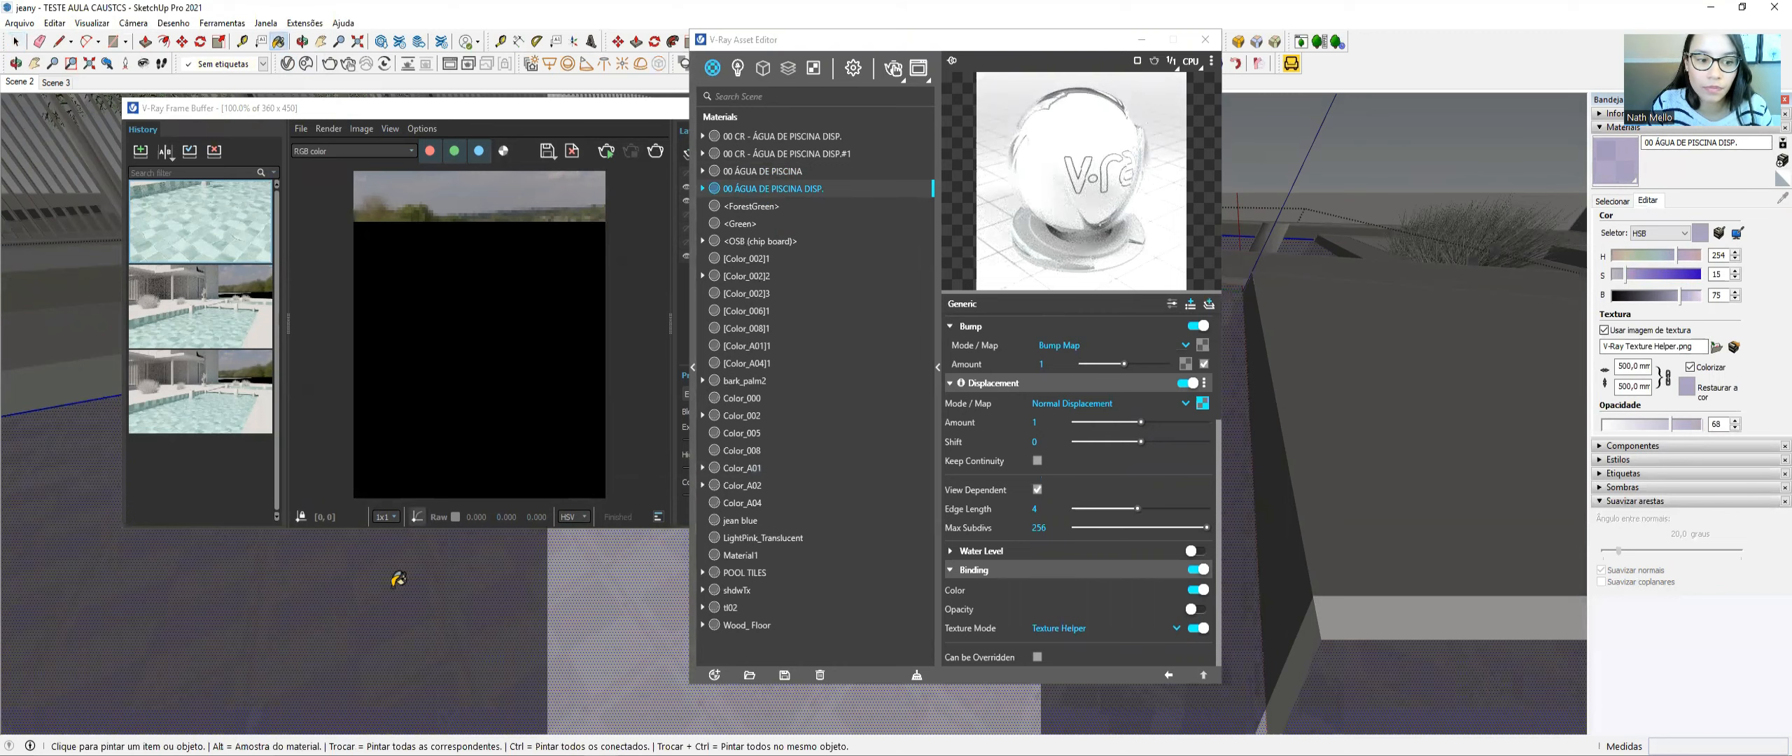
left_click(623, 579)
key("space")
right_click(623, 582)
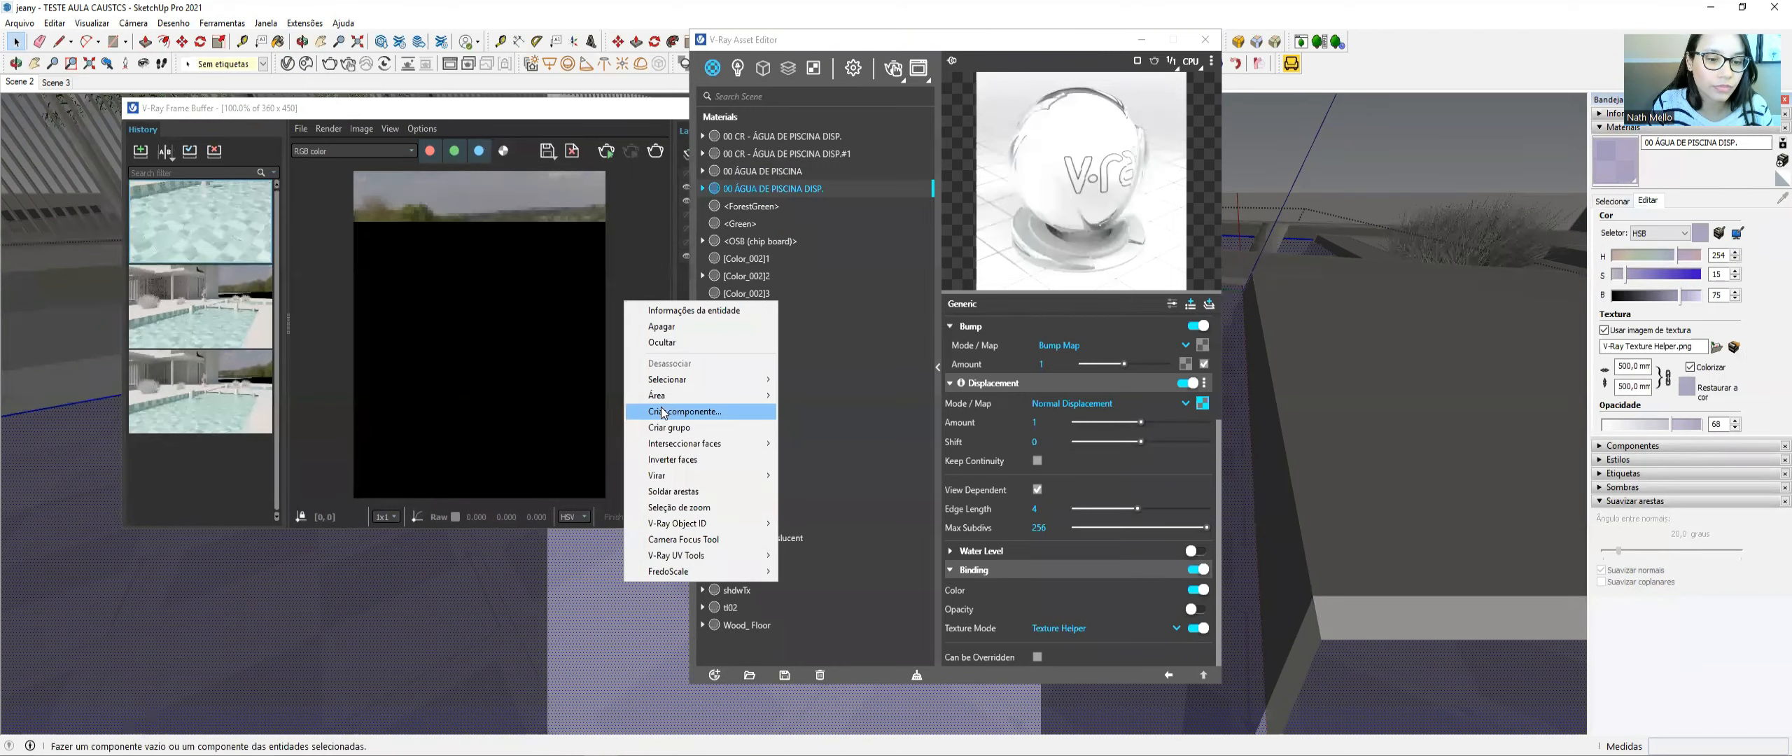
left_click(687, 460)
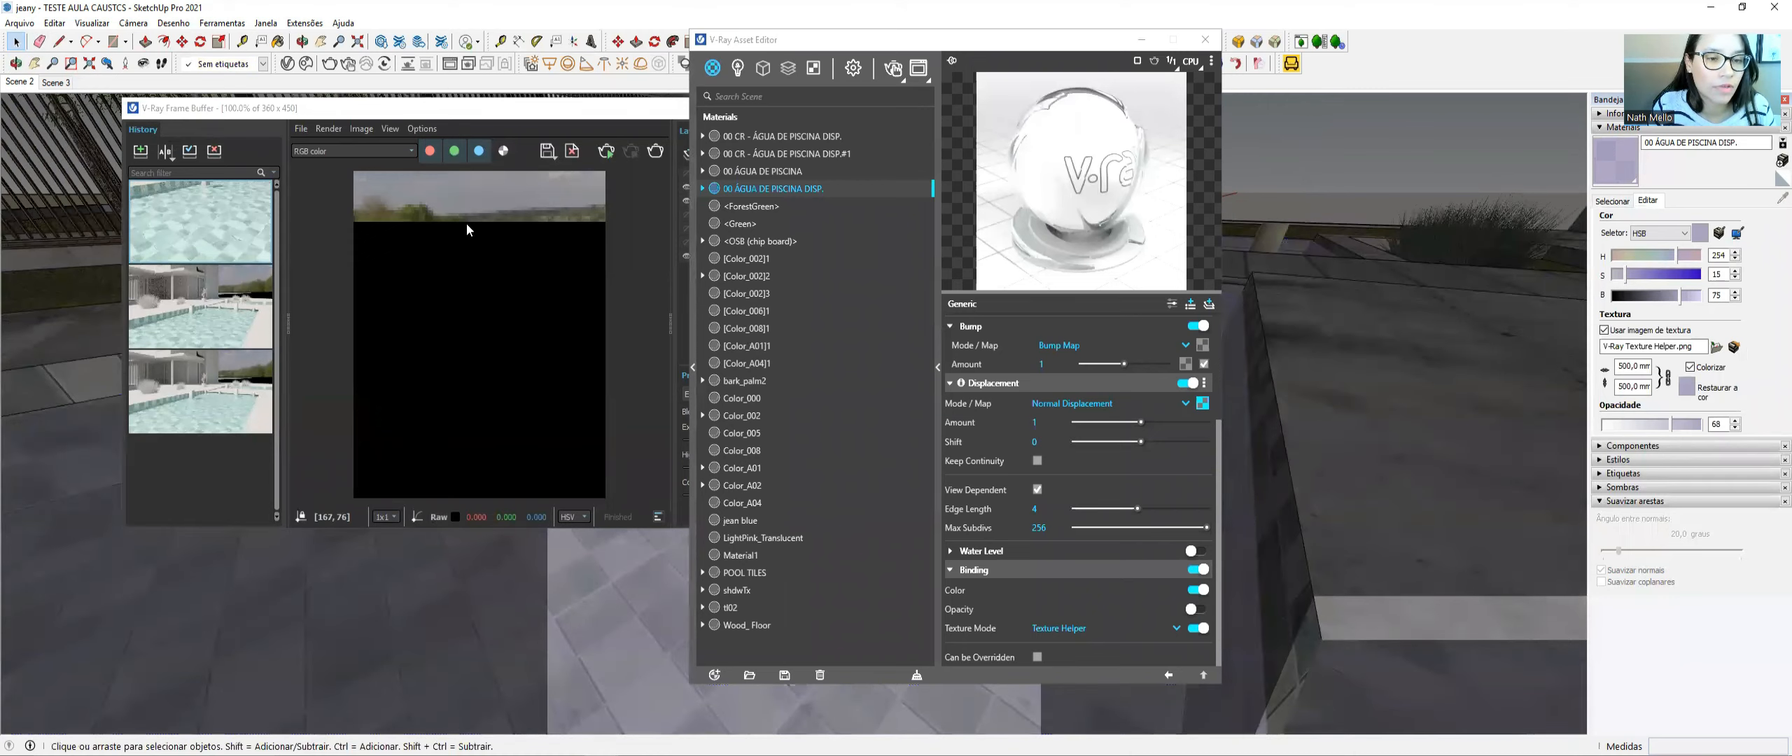
- Render the repainted pool, compare the displacement result side by side with the BUMP NOISE A history image, and close the frame buffer
left_click(893, 68)
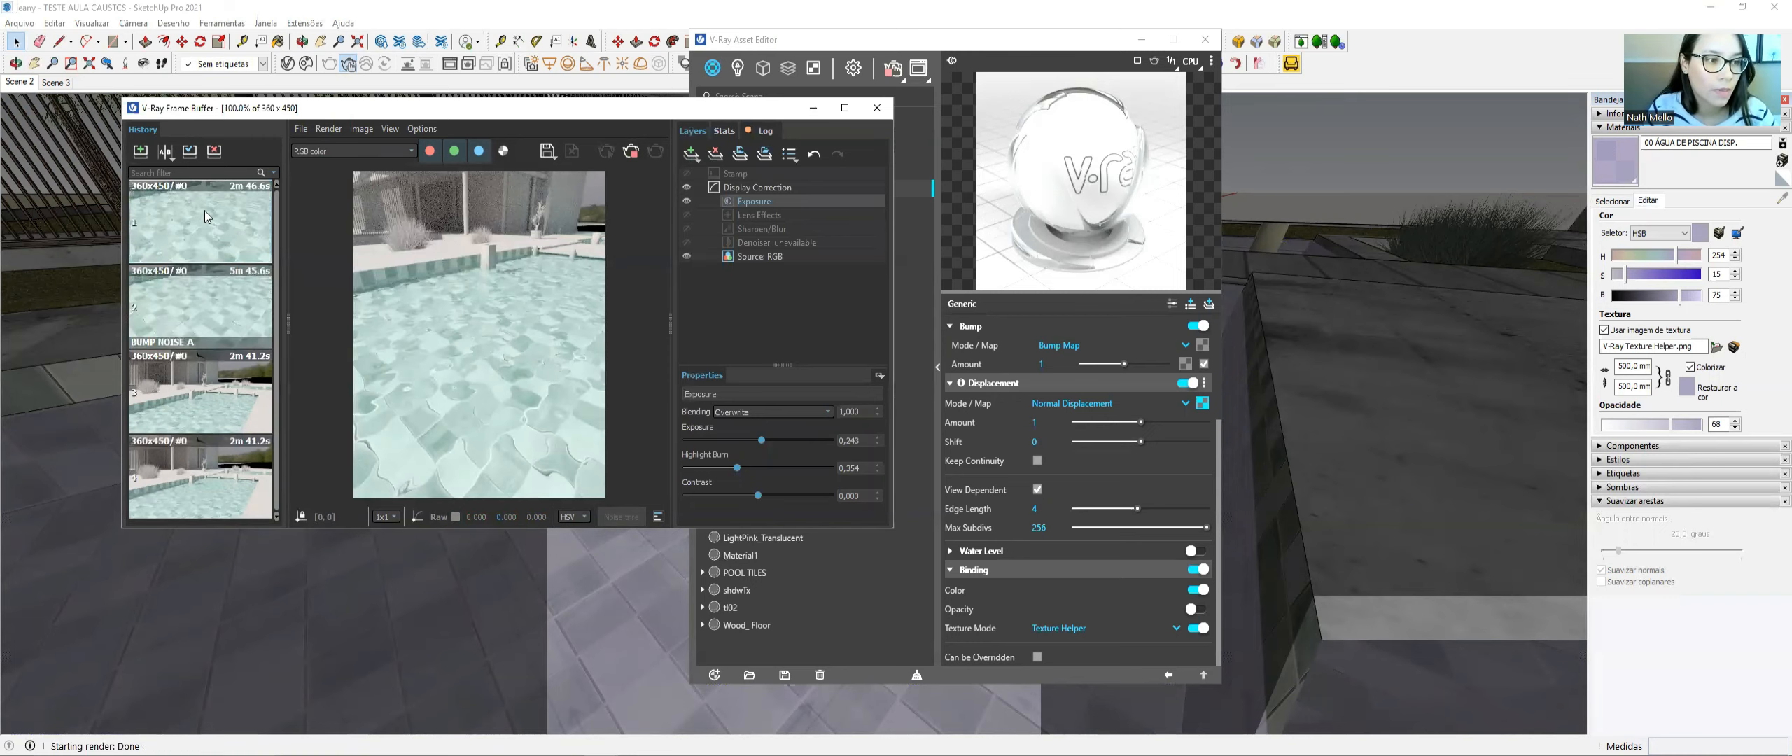
left_click(165, 151)
left_click(239, 313)
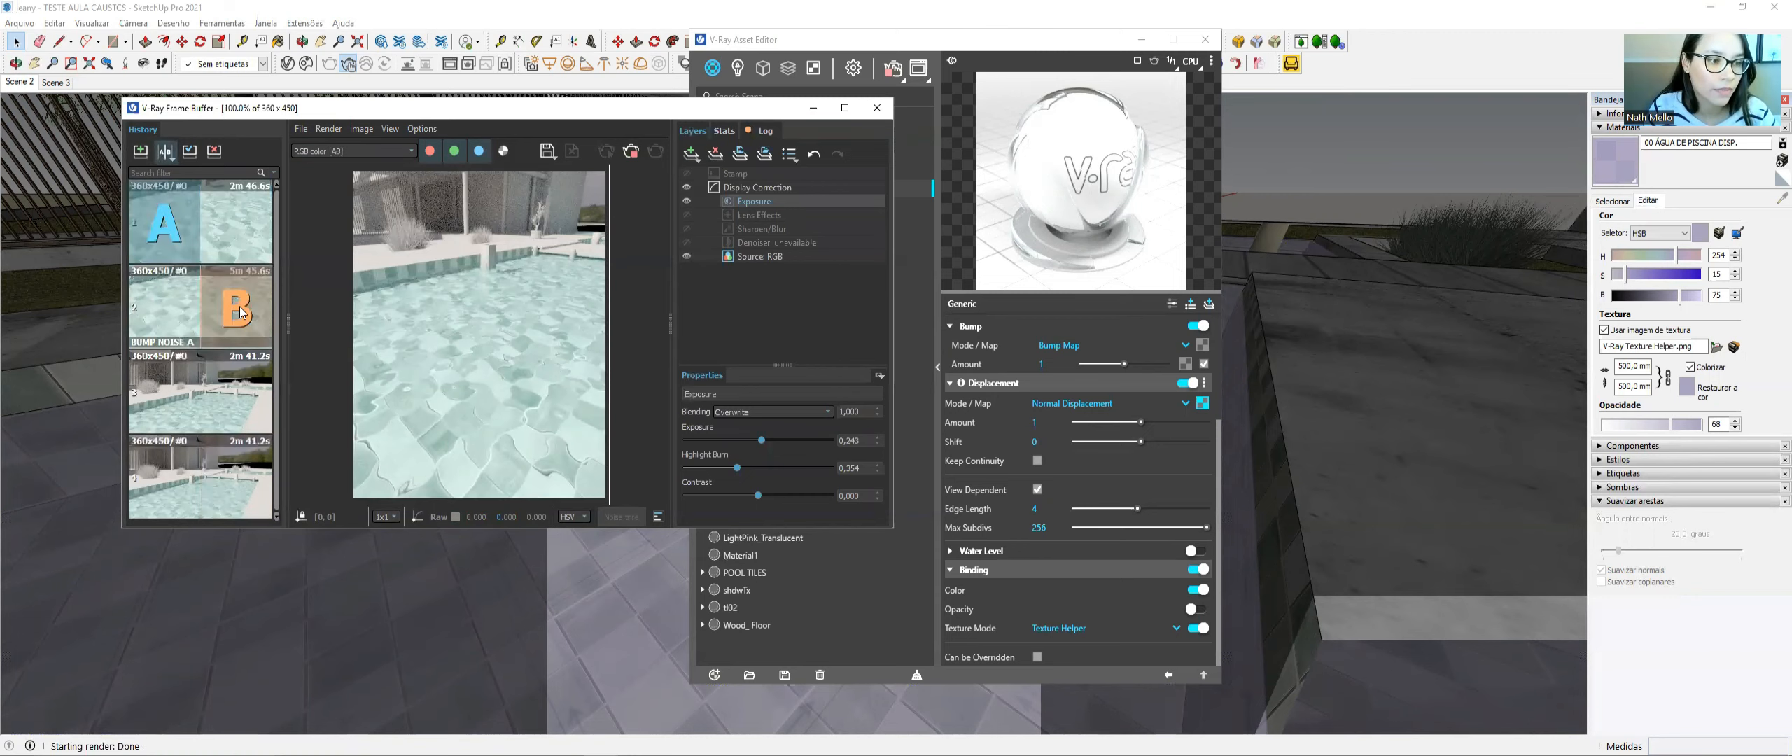
left_click_drag(605, 110, 864, 96)
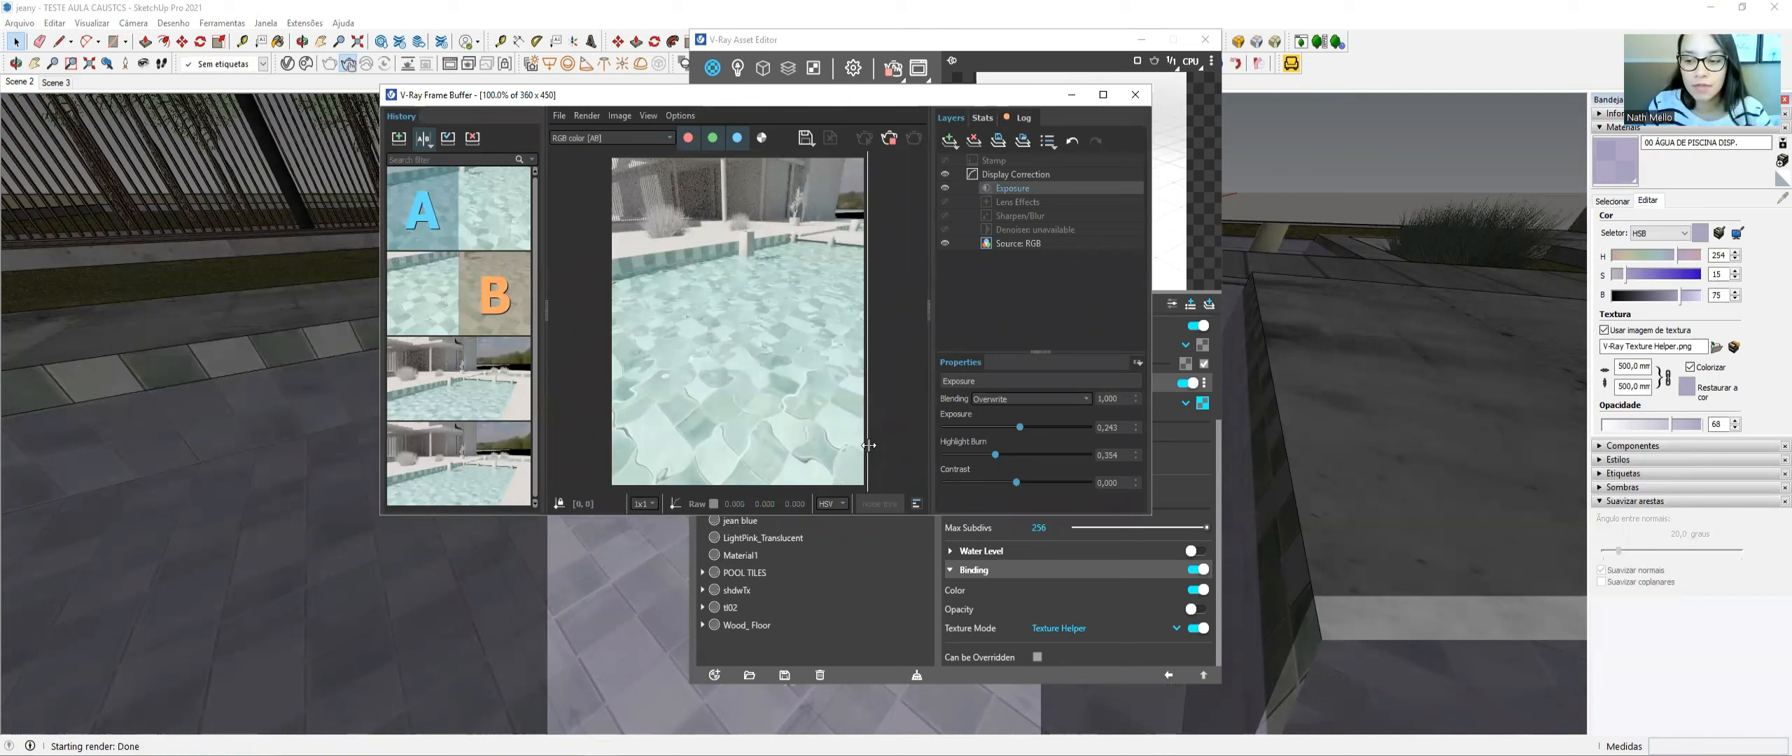
left_click_drag(869, 446, 603, 473)
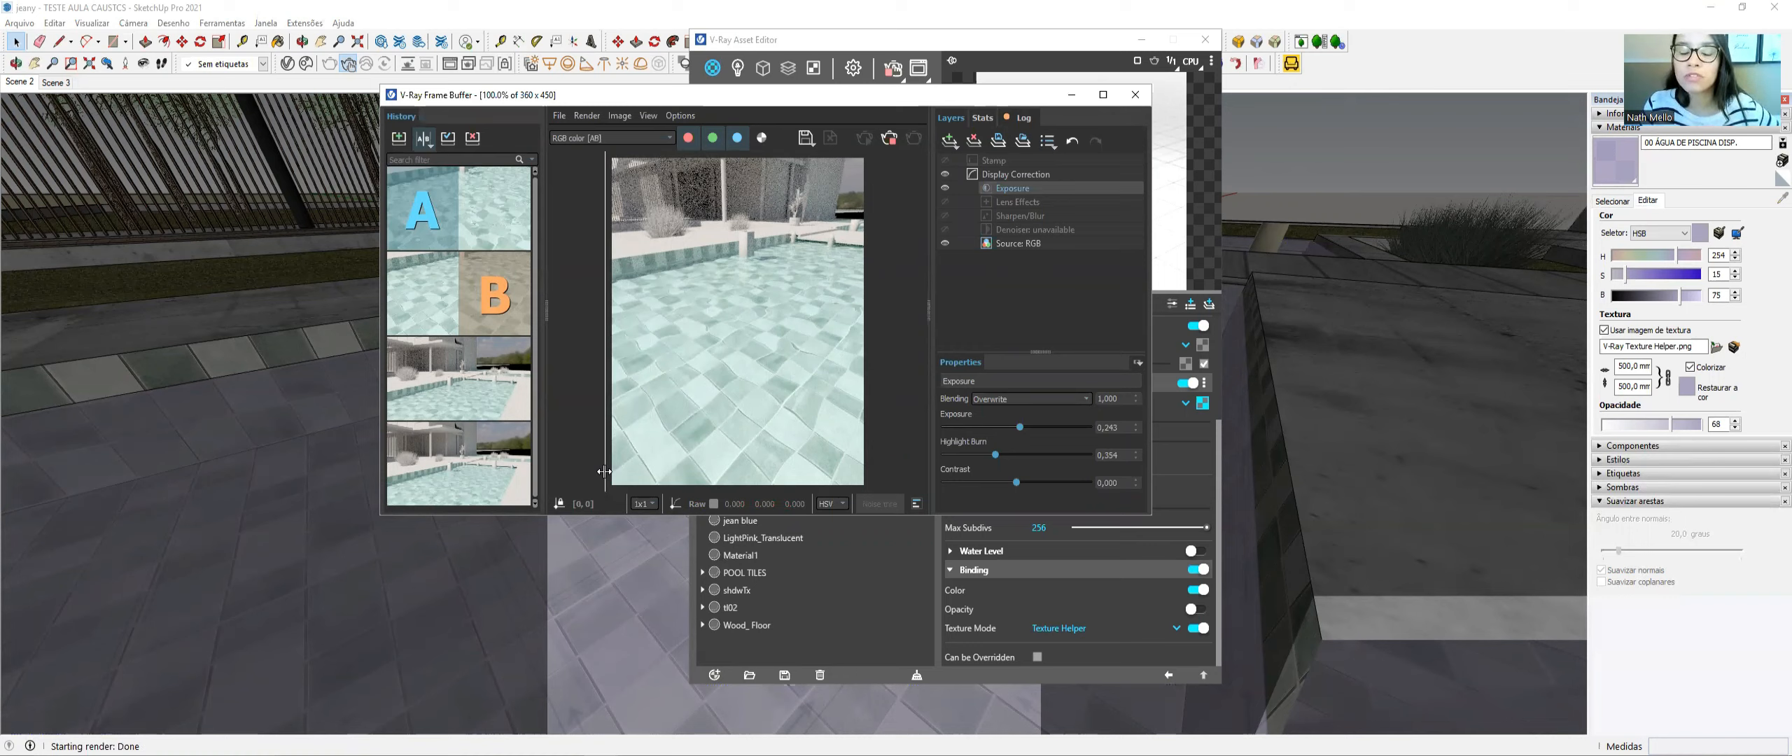
left_click_drag(604, 471, 878, 418)
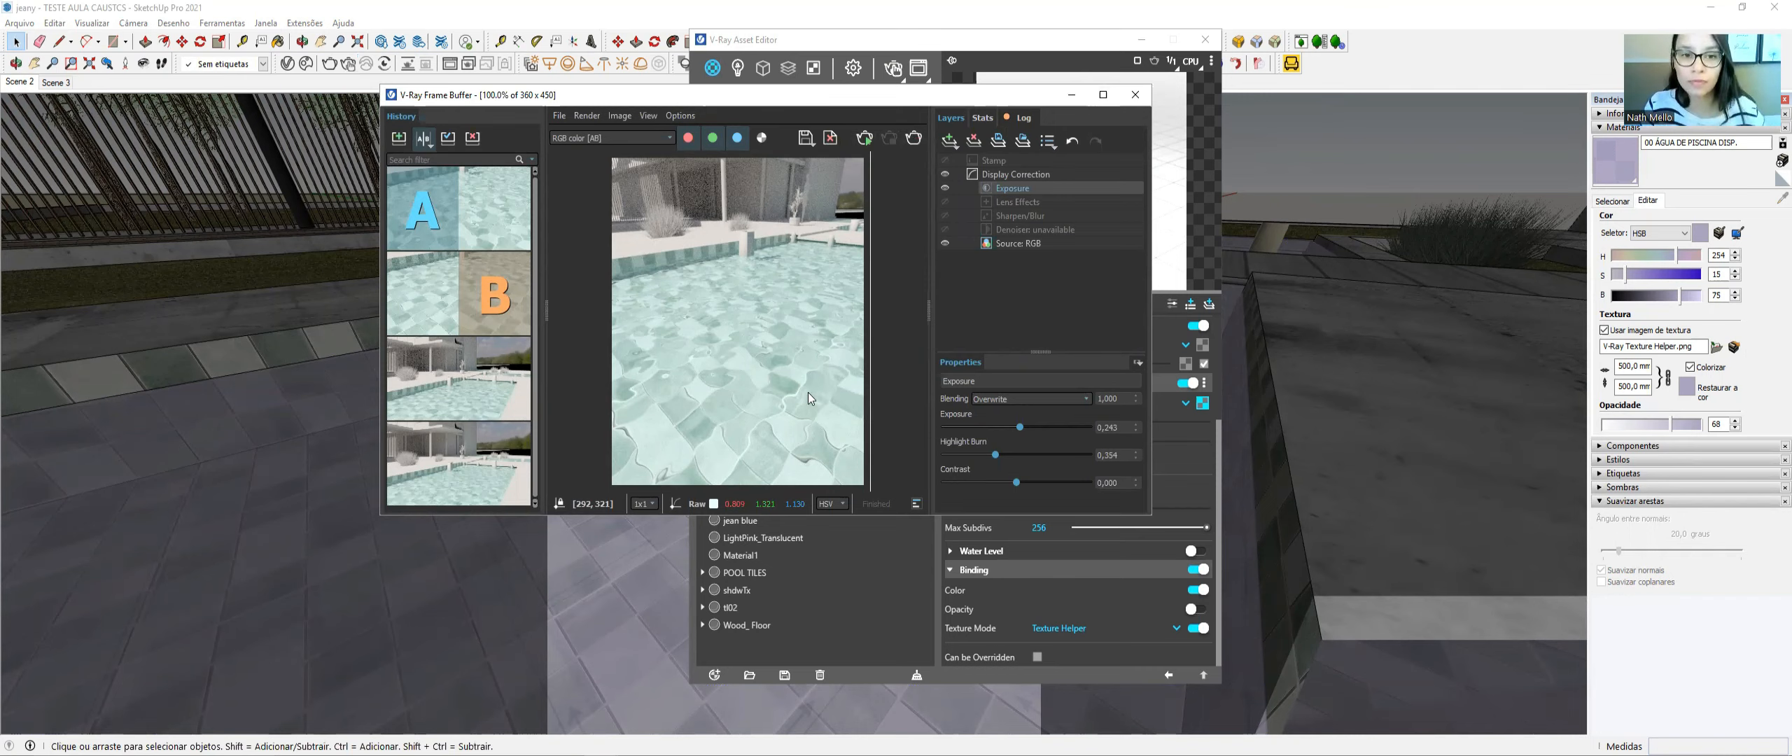
left_click(1136, 94)
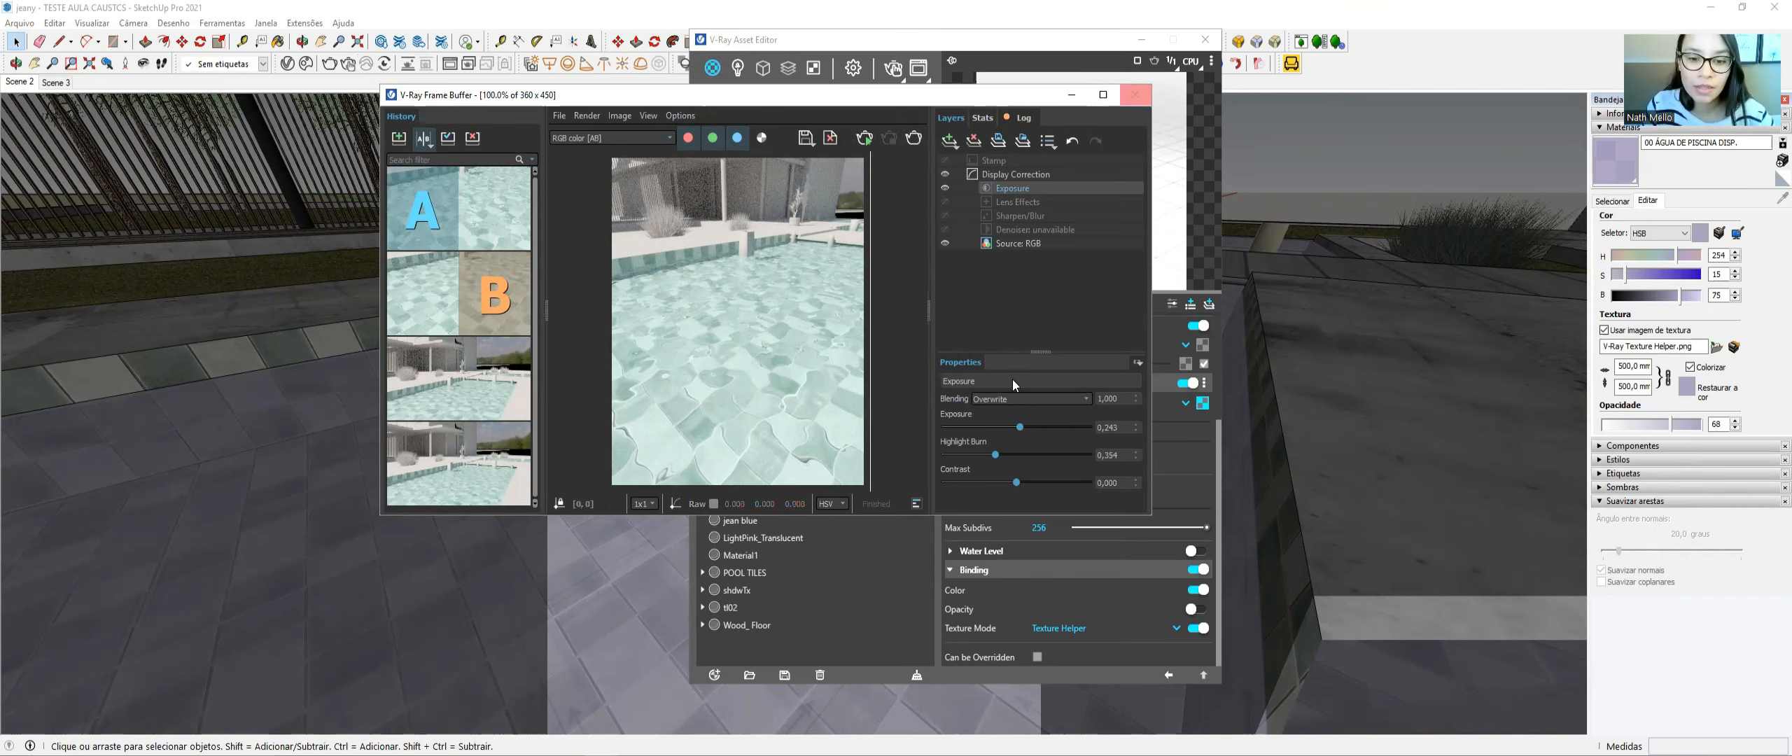
- Collapse the displacement and bump settings of 00 ÁGUA DE PISCINA DISP. and open its refraction settings to review the IOR
double_click(1053, 420)
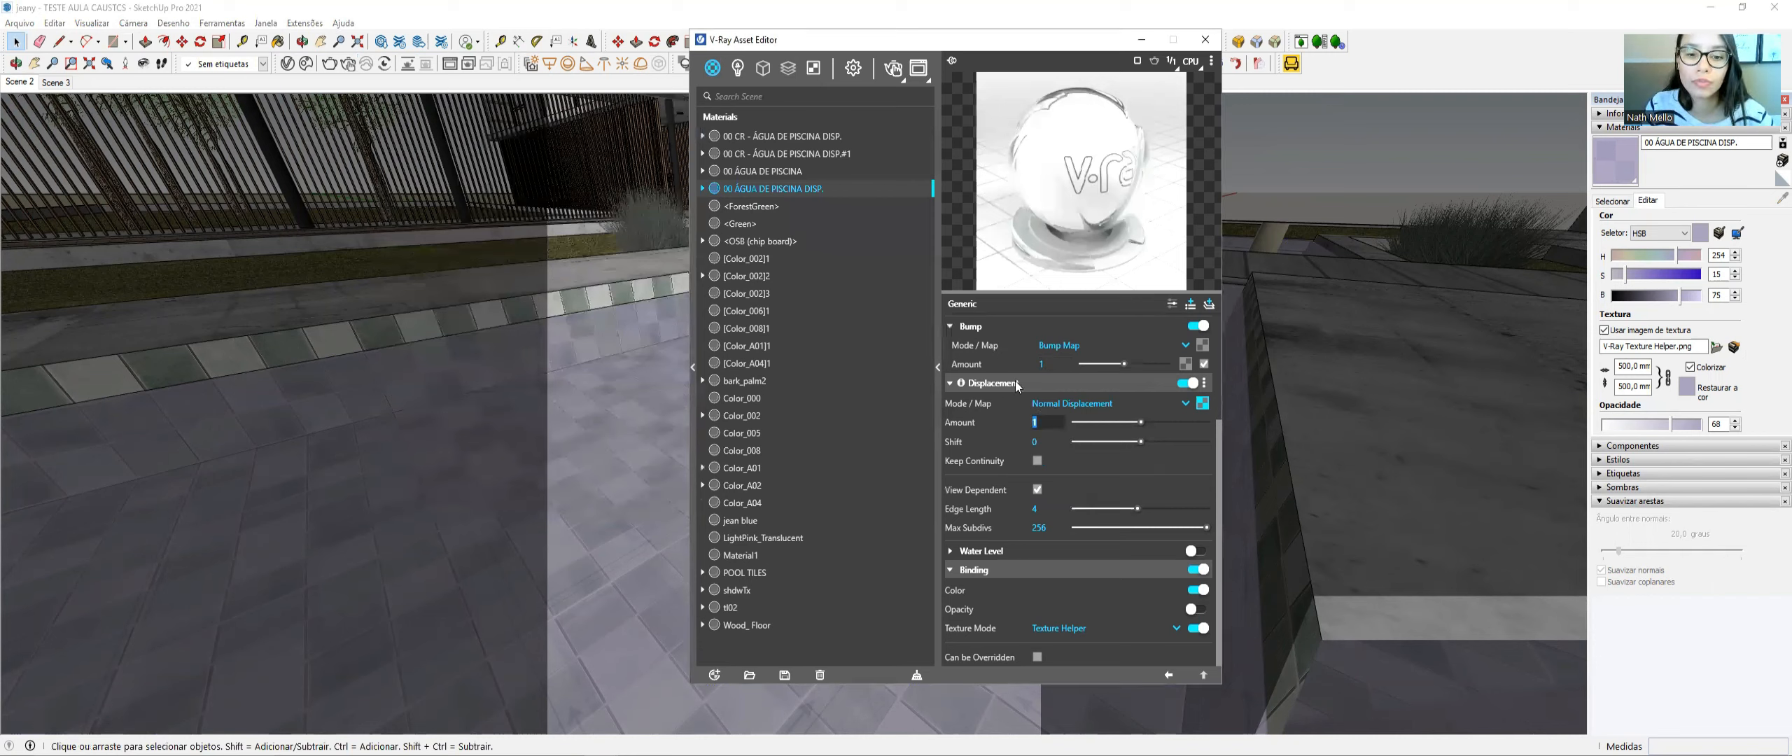
left_click(977, 384)
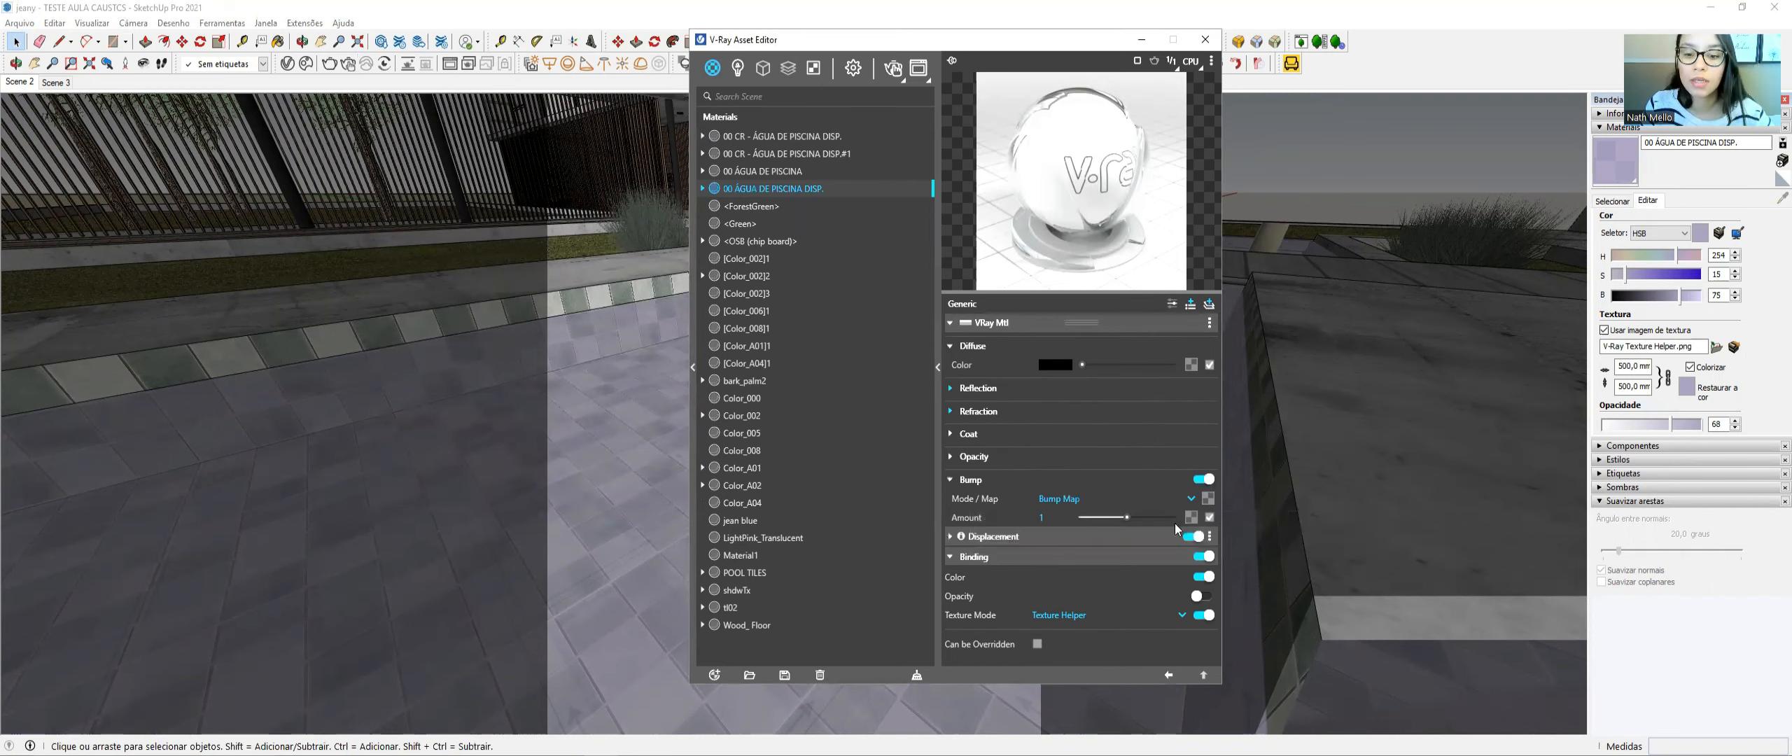
left_click(976, 480)
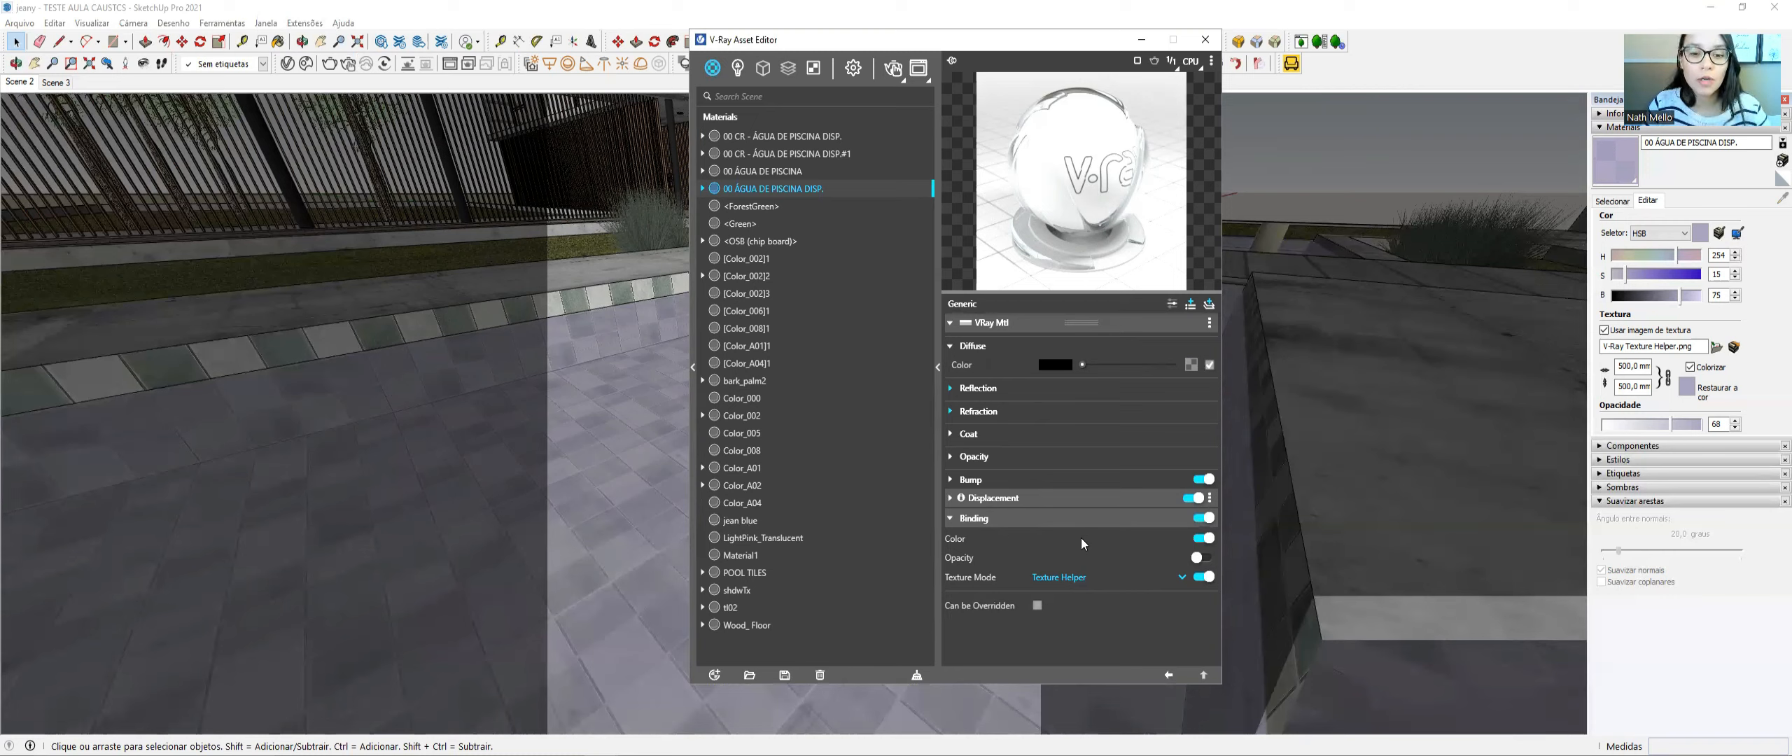
left_click(1019, 413)
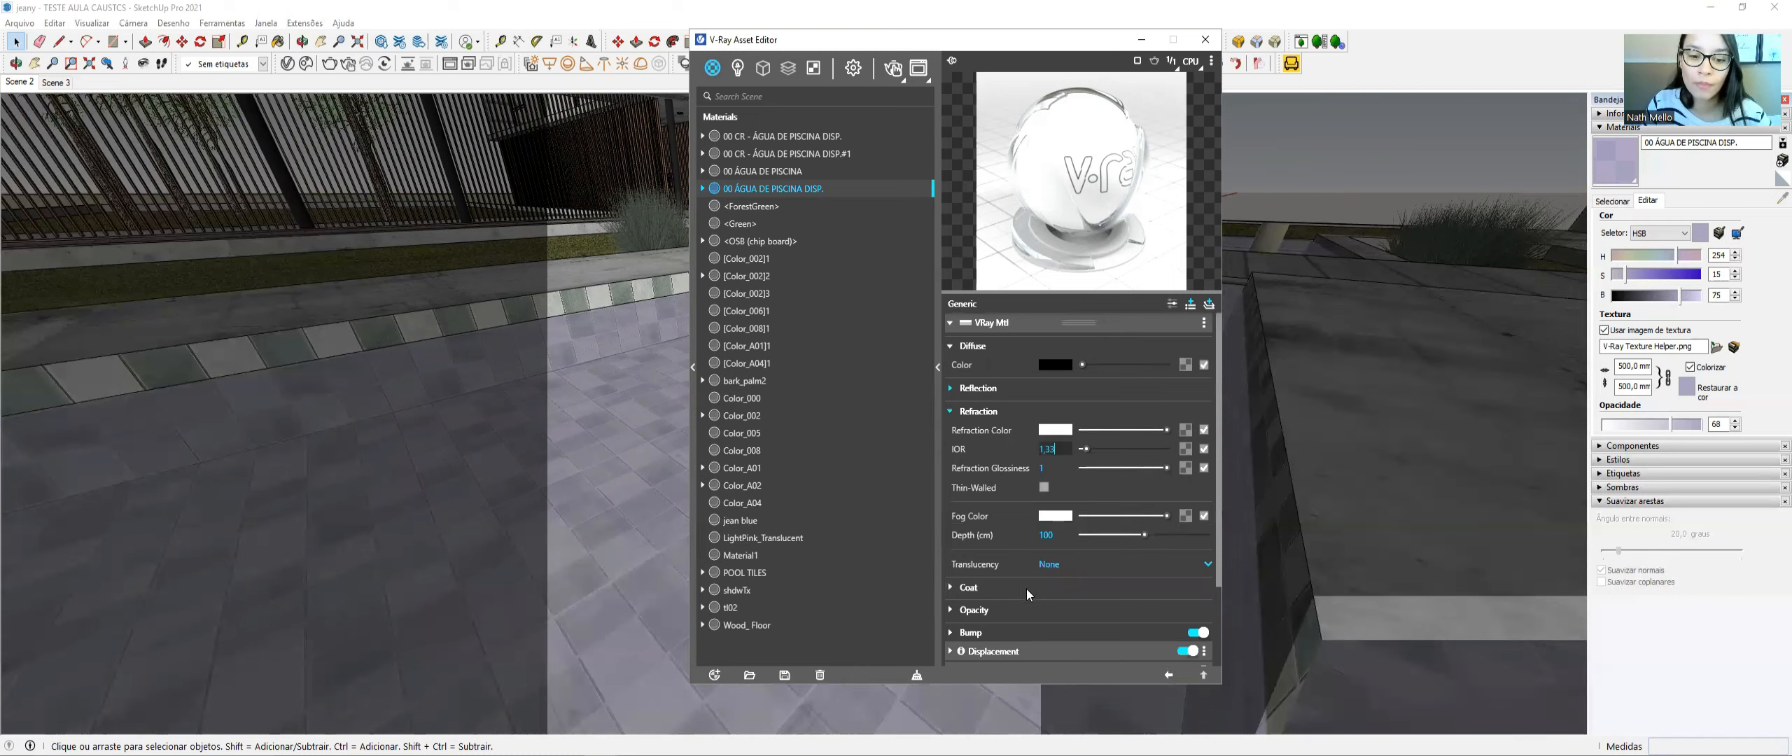
- Look over the remaining settings of the pool water material, close the V-Ray Asset Editor, and switch to the Live016 Modelagem Cobertura model
scroll(1120, 574, "down", 2)
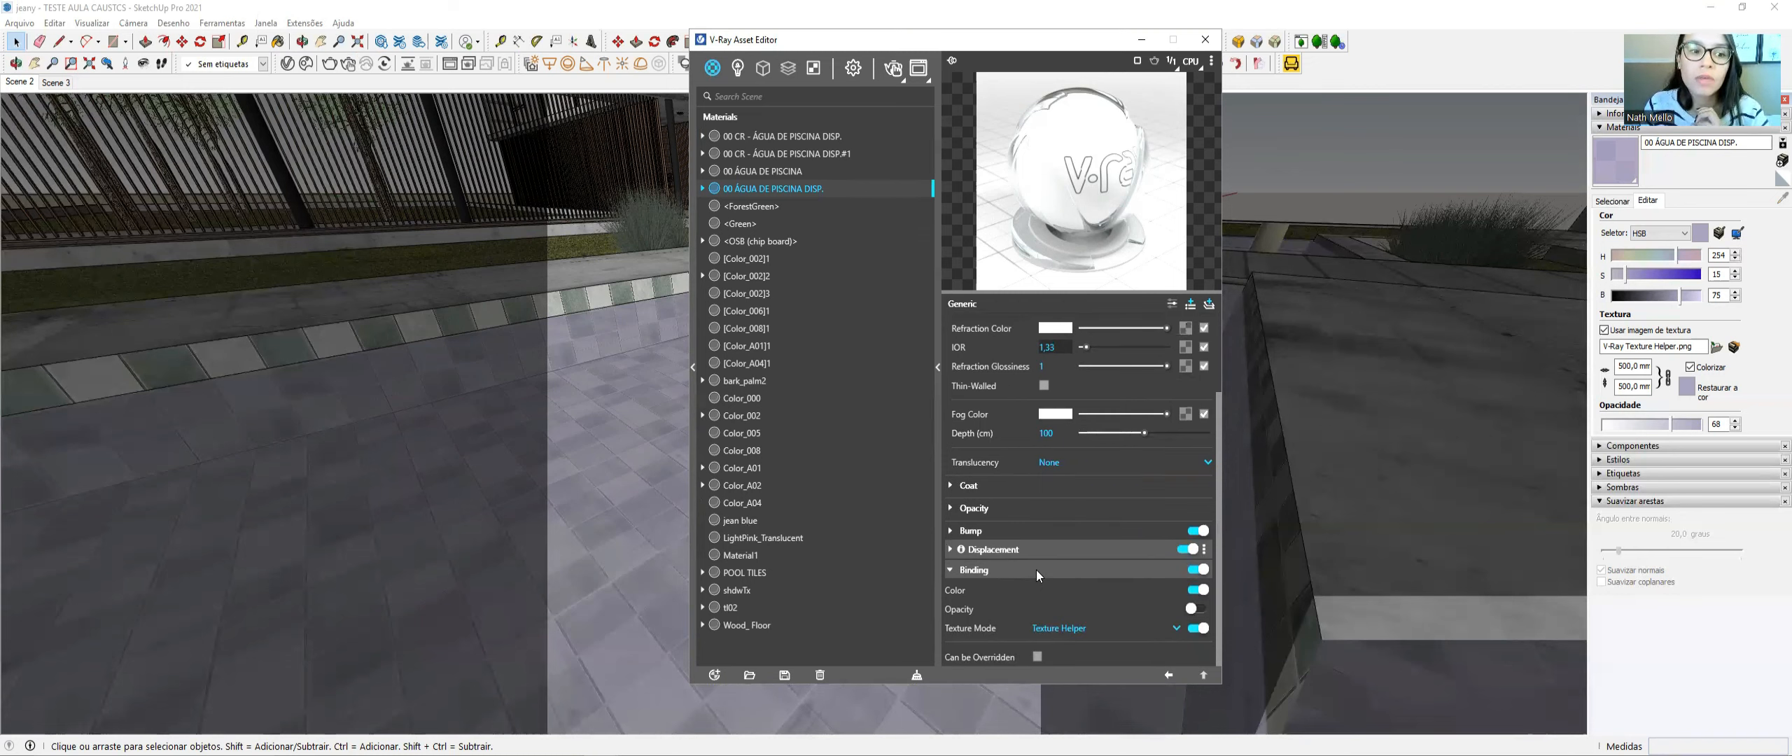
left_click(1205, 39)
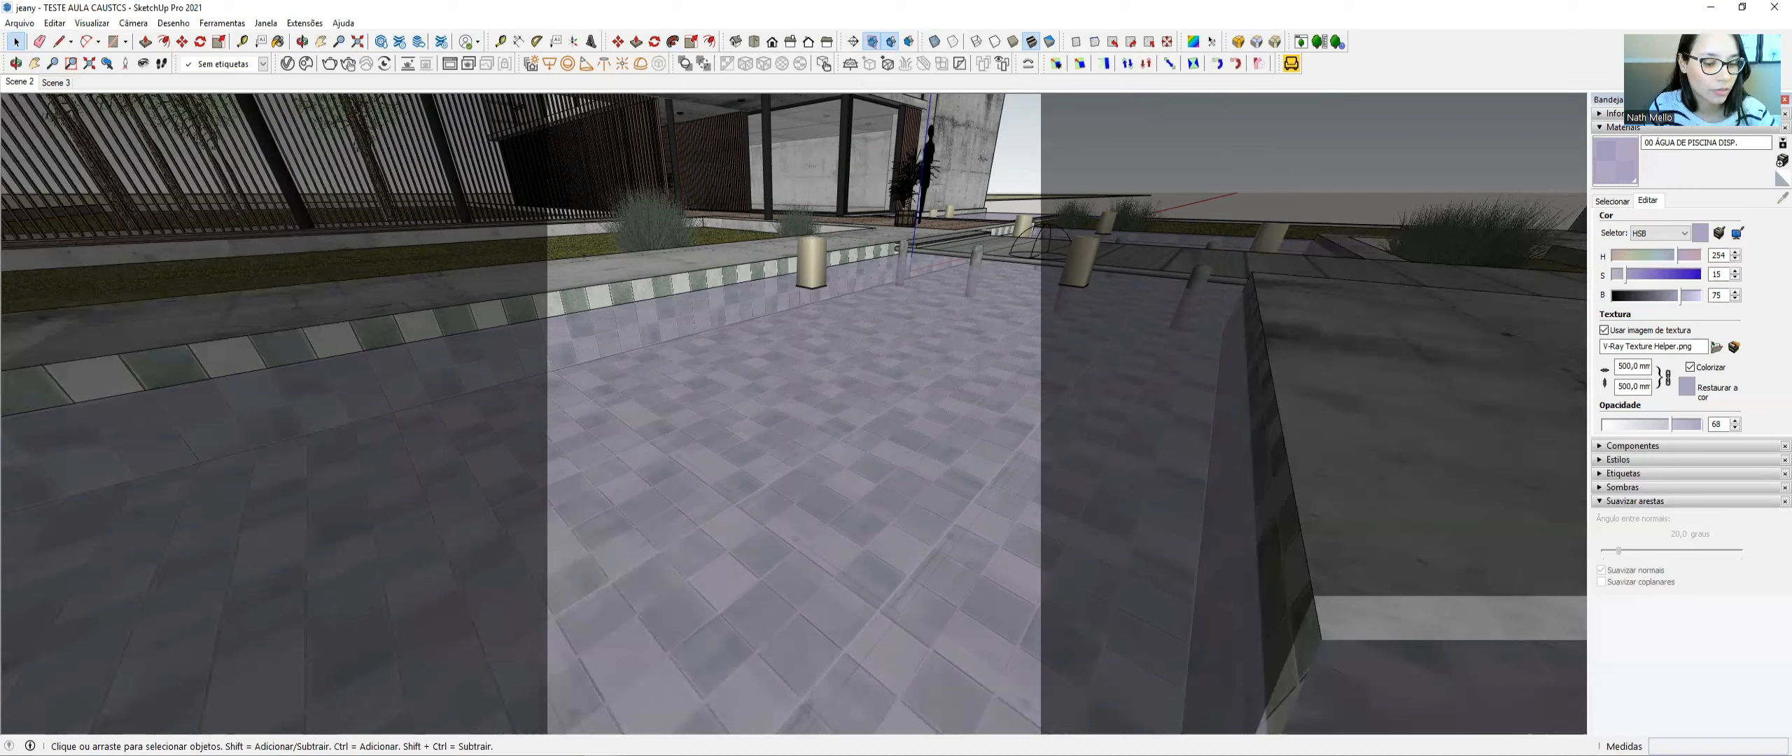
mouse_move(603, 755)
left_click(676, 721)
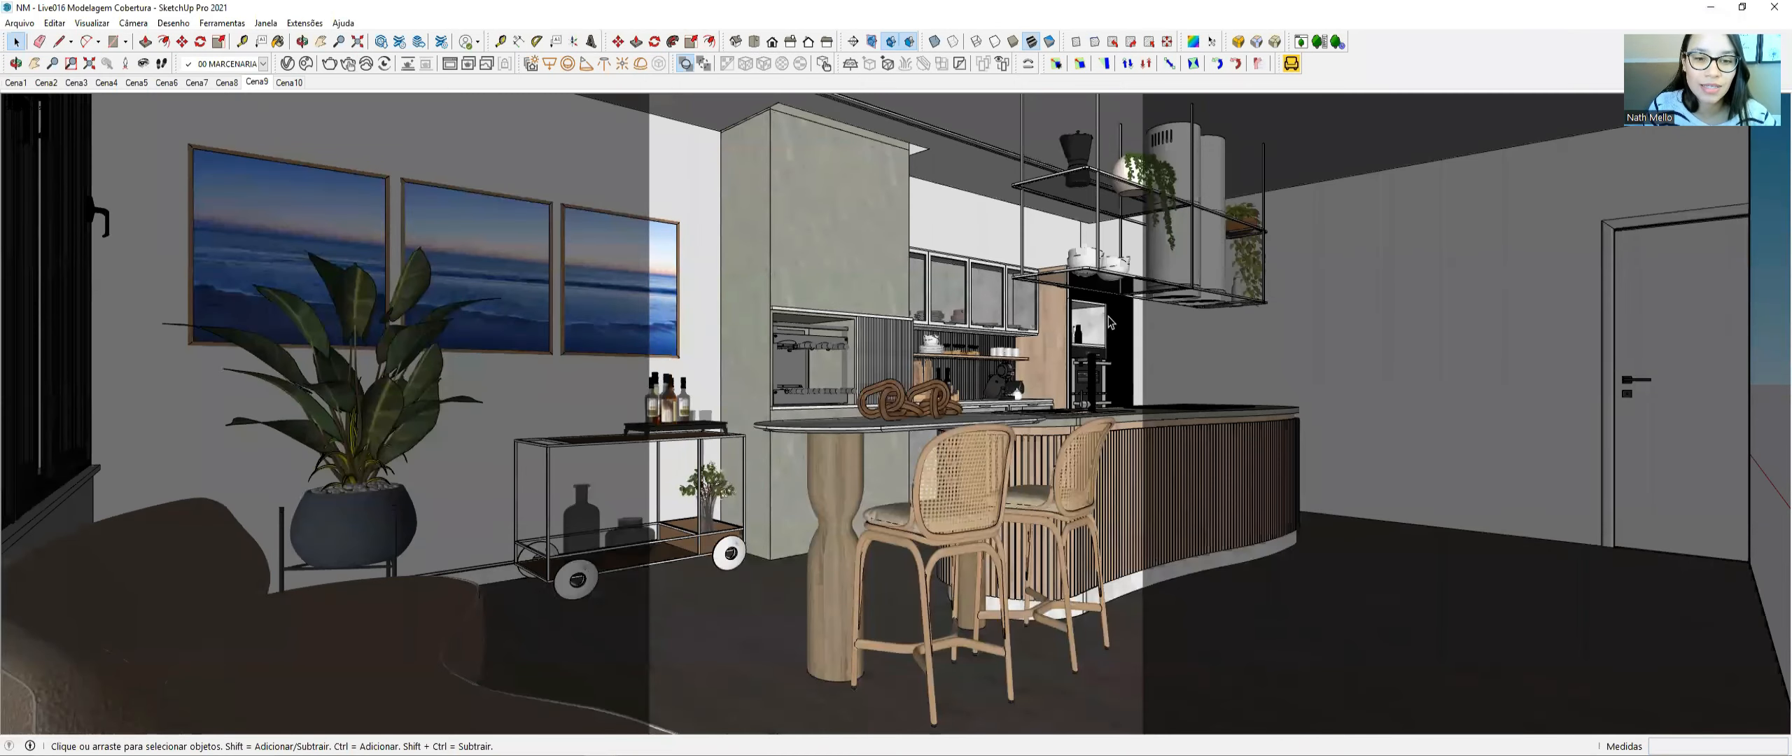
- Bring the kitchen island's sink into close view and select the sink group with its faucet and cutting board
key("o")
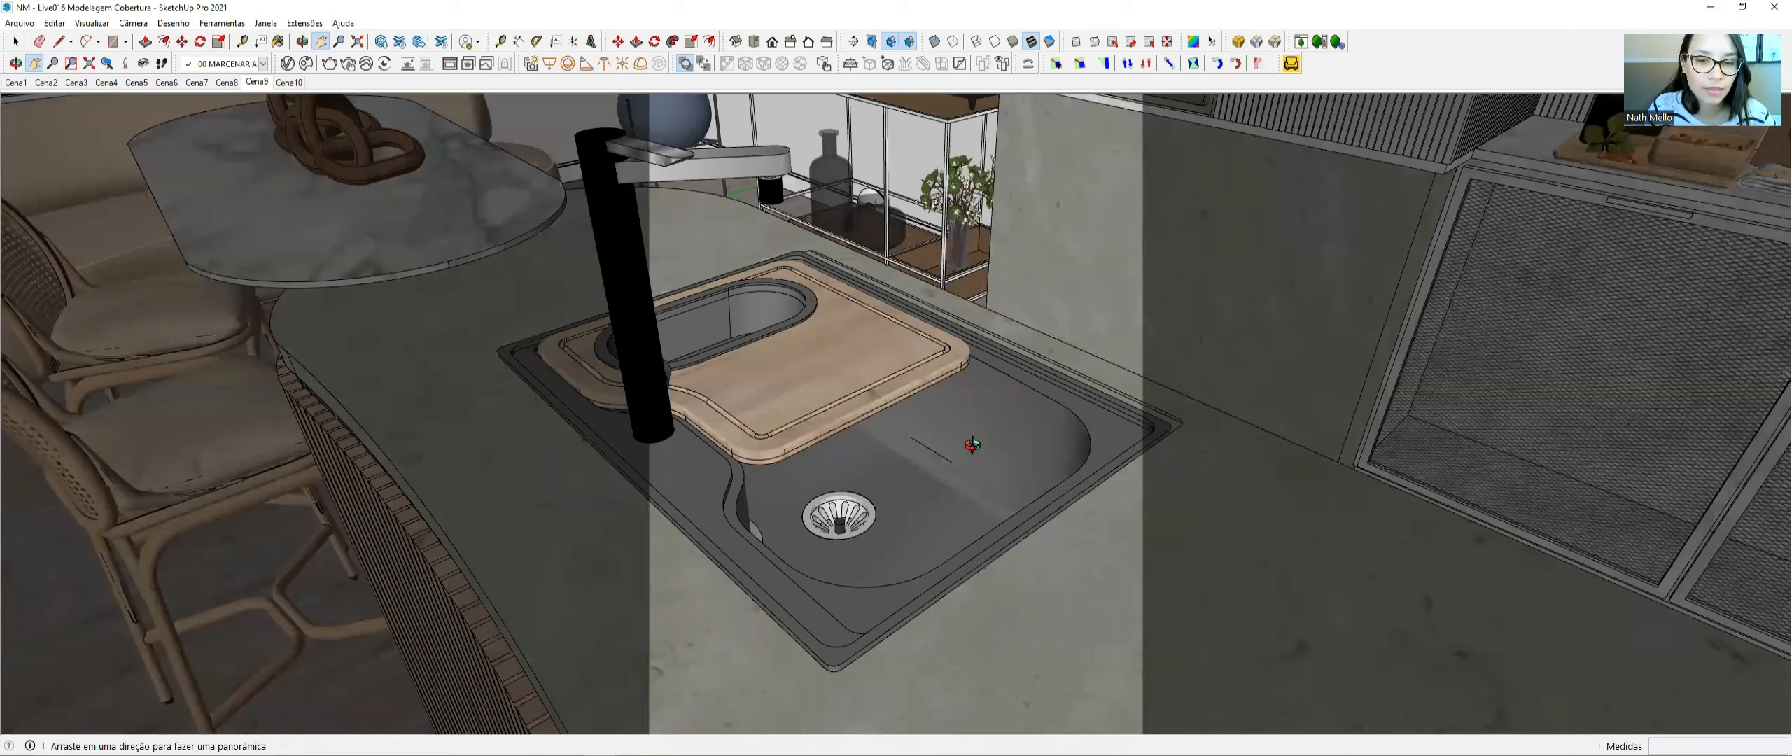
key("space")
left_click(907, 543)
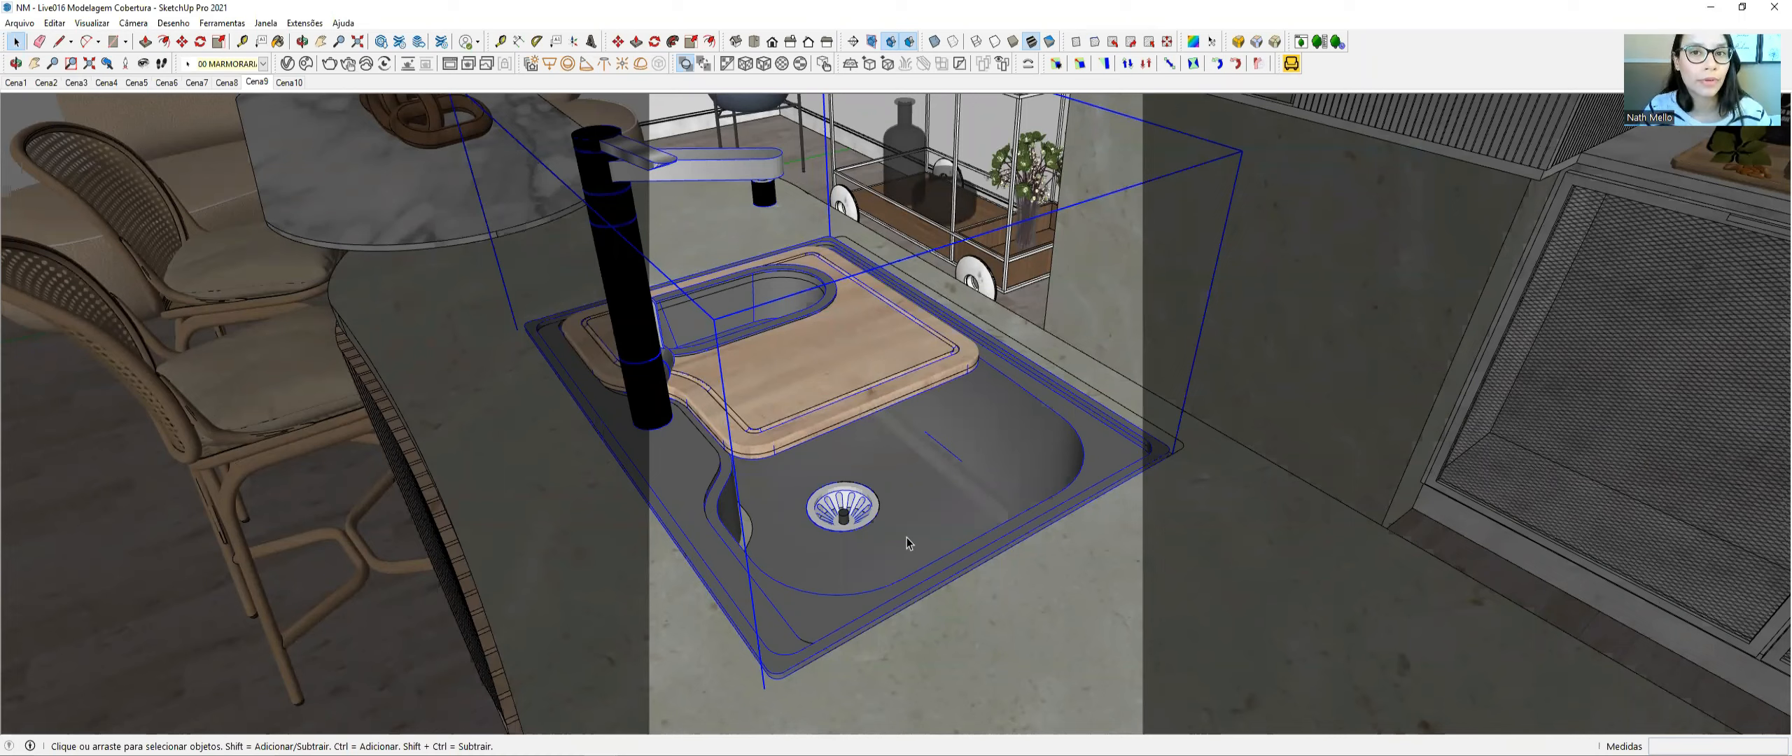
- Switch to the METAL BRONZE image results in the browser and preview the Dreamstime brushed bronze or copper texture
key("alt+Tab")
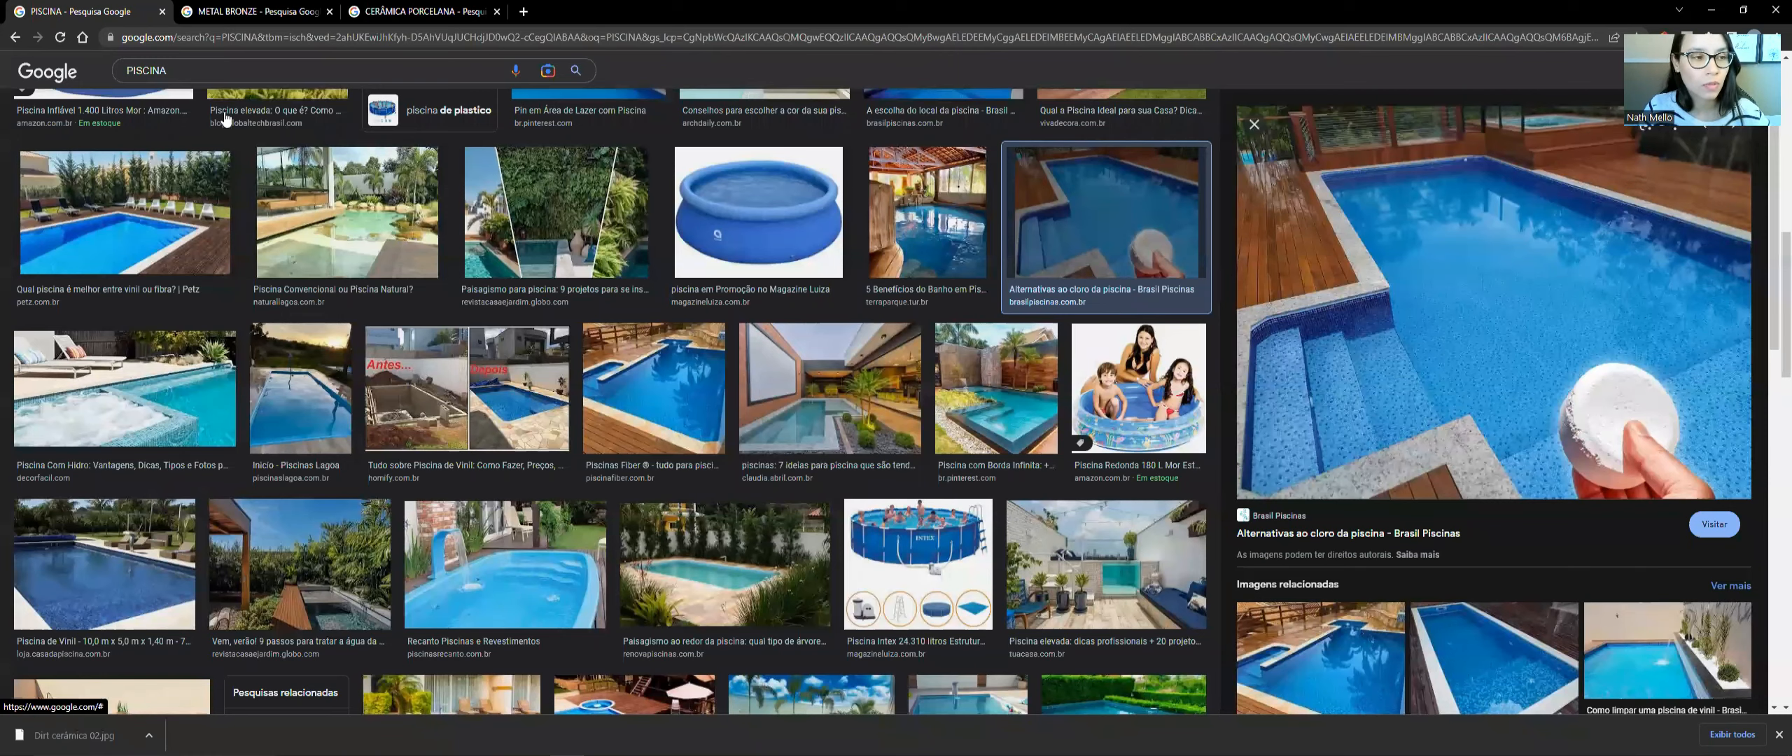
left_click(248, 19)
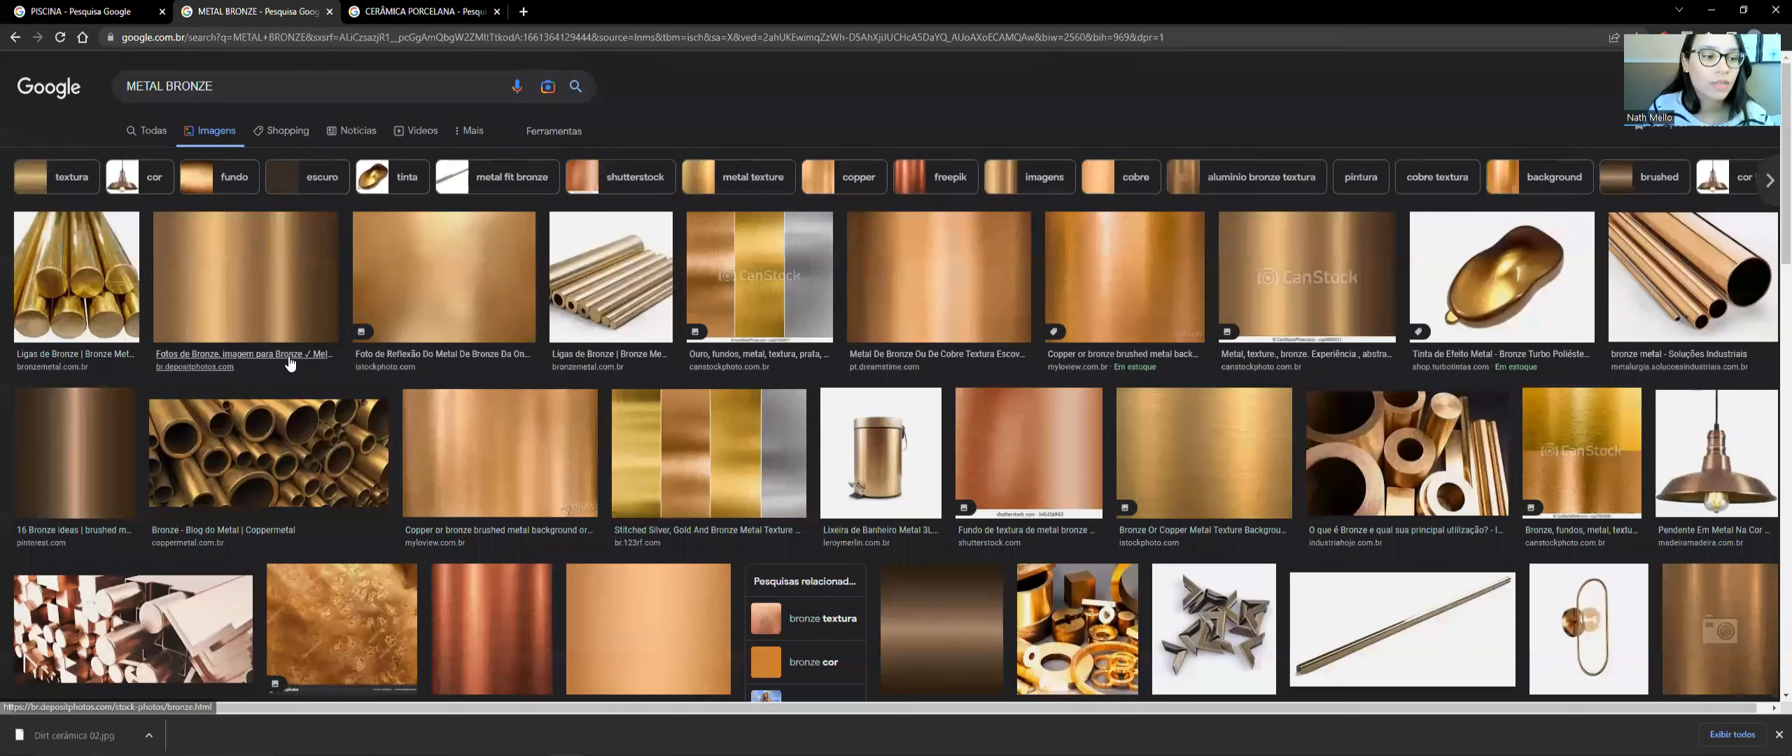
scroll(289, 363, "down", 2)
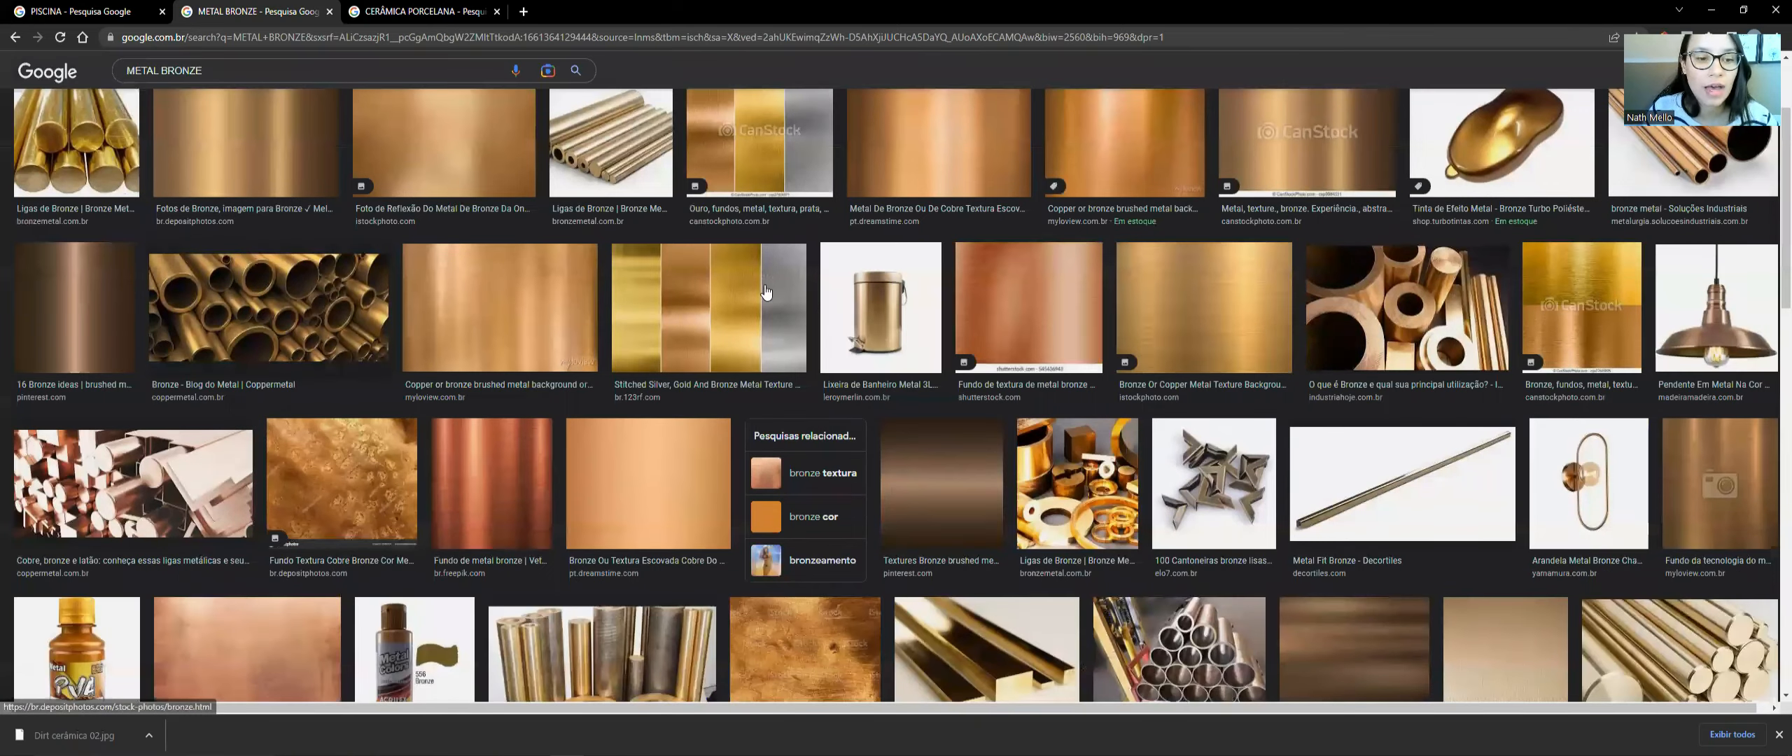
scroll(777, 437, "up", 2)
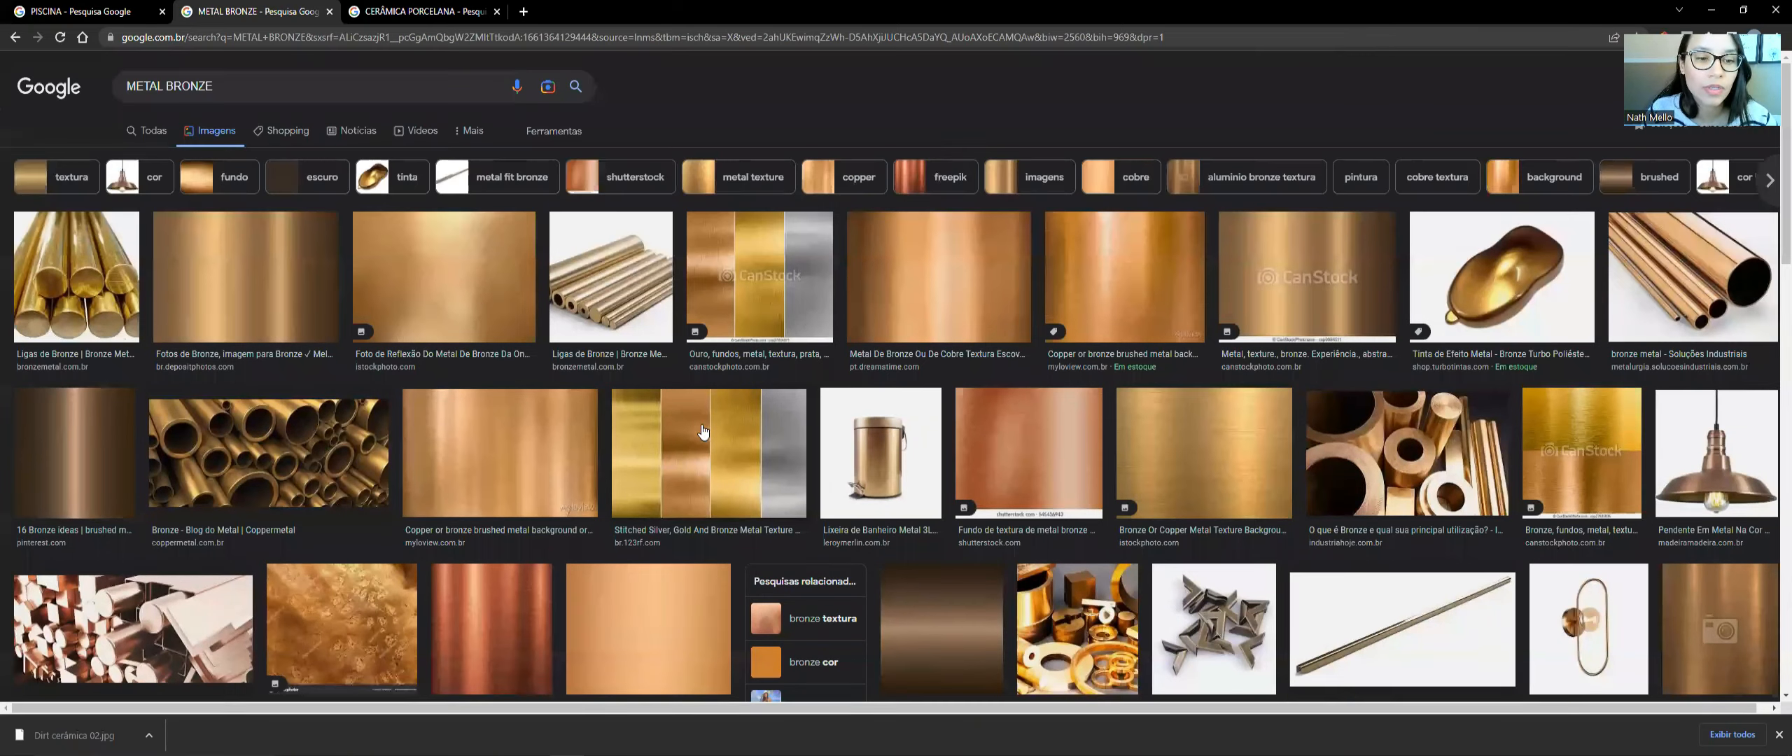
left_click(893, 280)
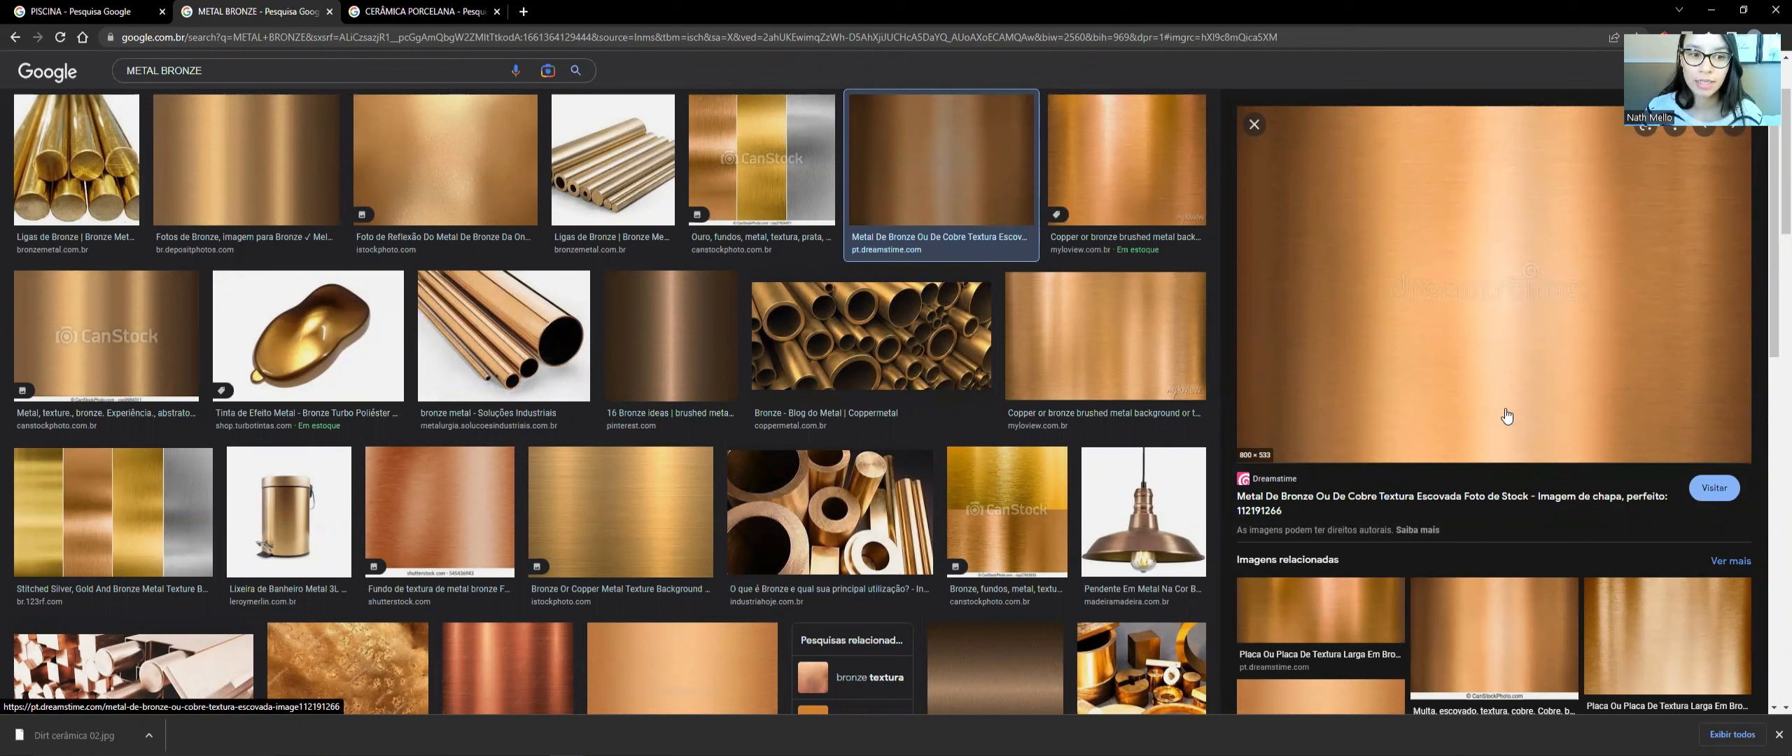
- Examine real bronze finishes by previewing the Leroy Merlin, Pinterest and Shopee waste bin images
scroll(700, 392, "down", 3)
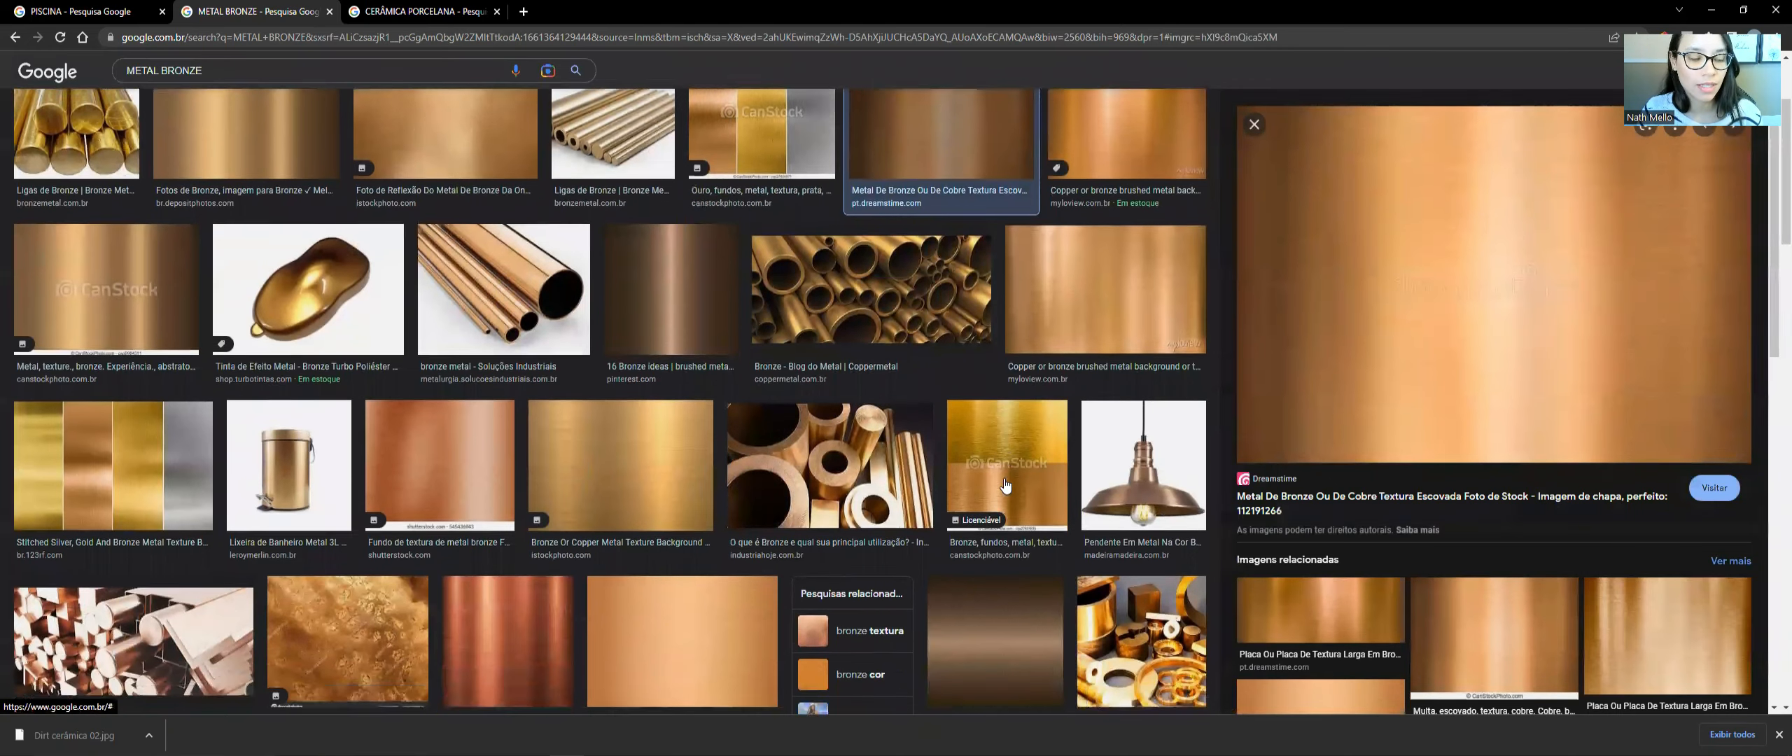
left_click(308, 259)
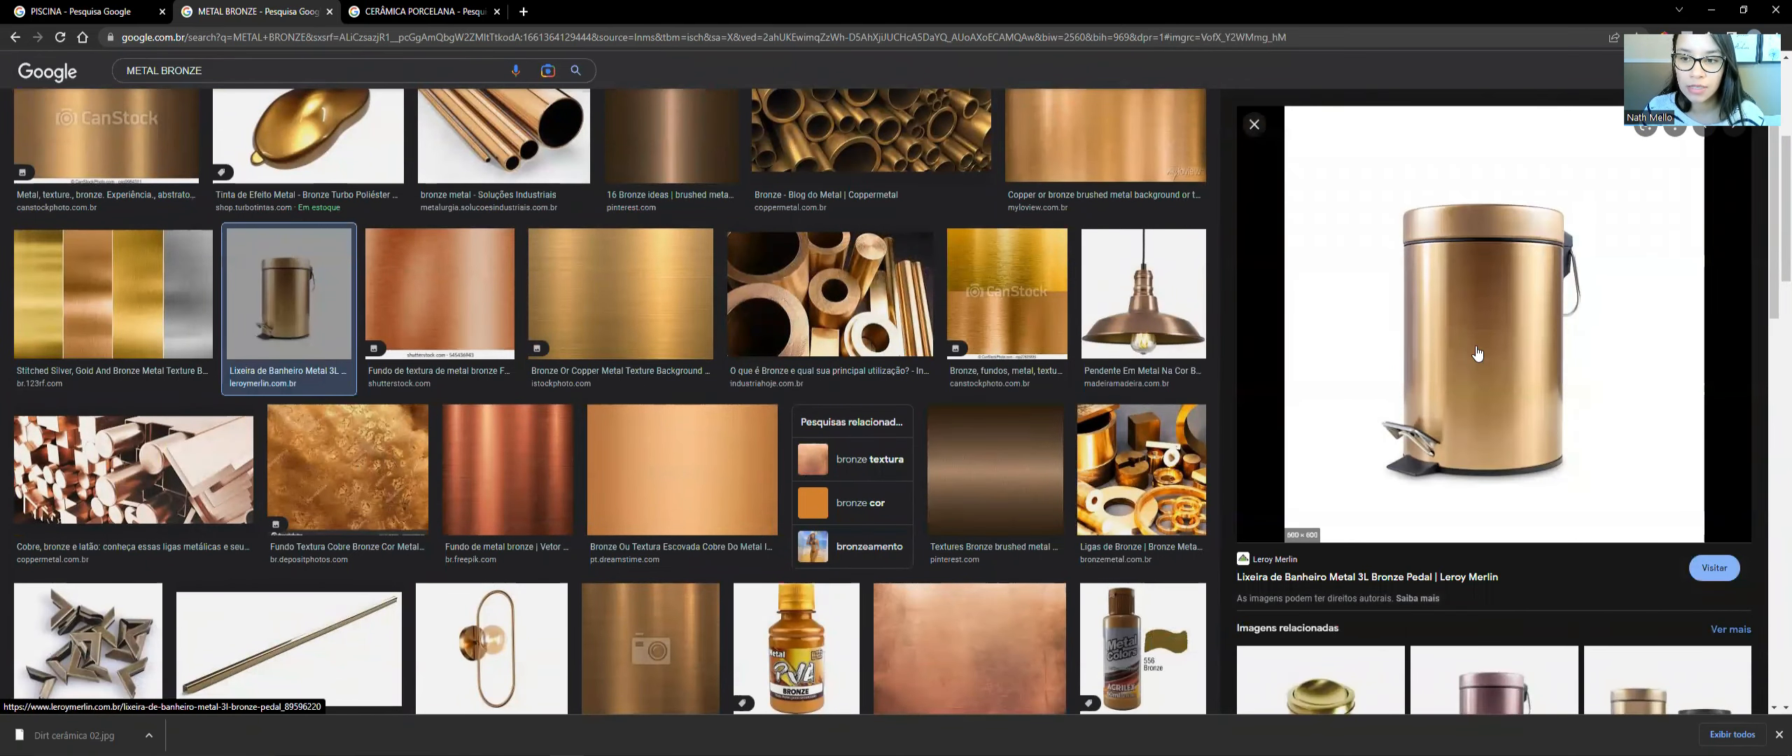
scroll(1478, 392, "down", 2)
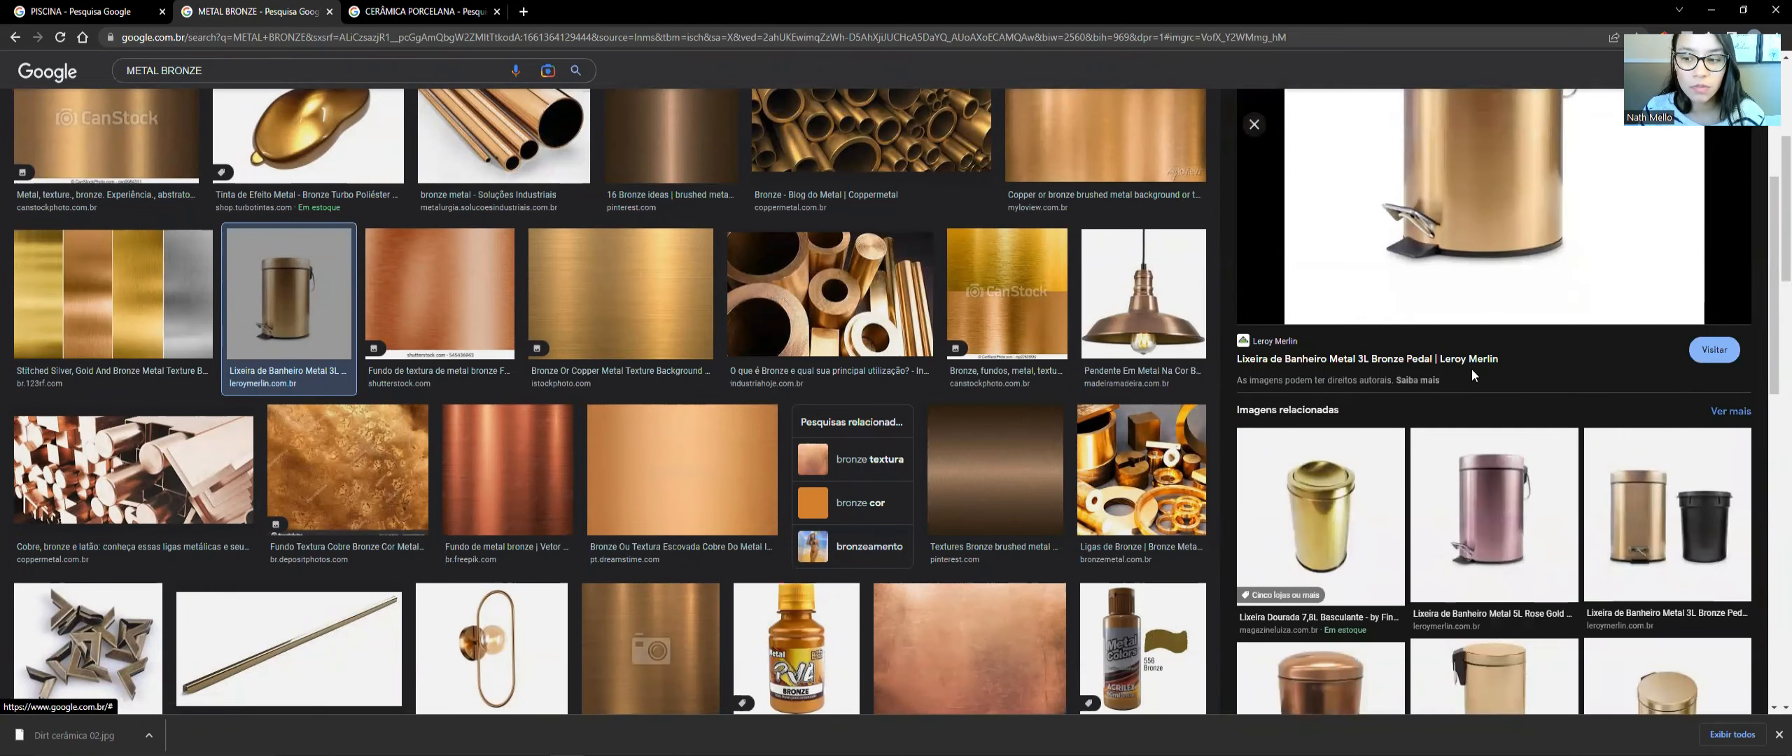
scroll(1470, 372, "down", 3)
scroll(1478, 420, "down", 5)
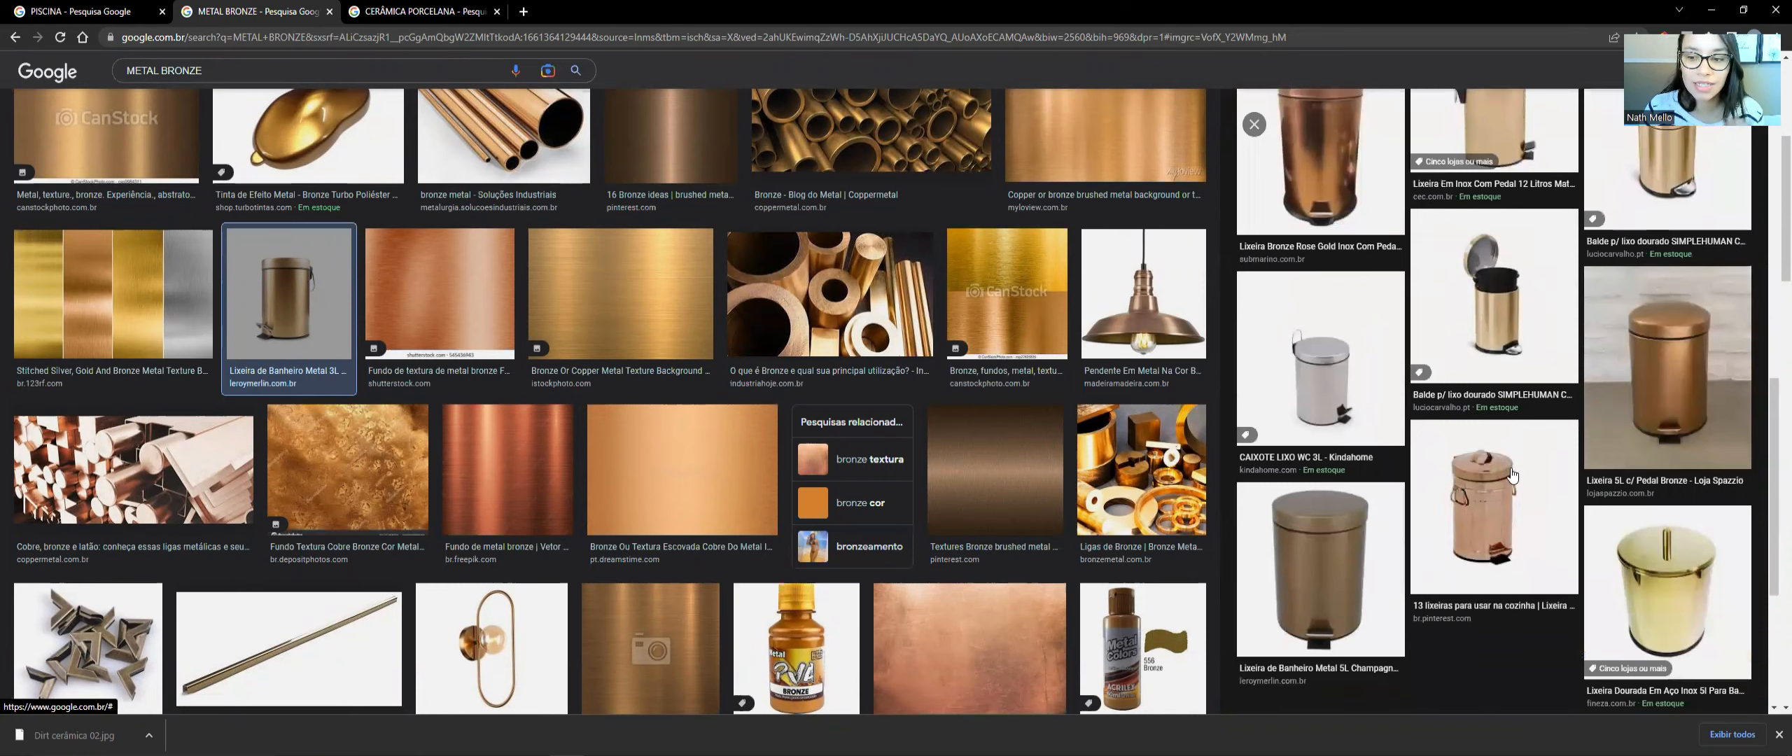
left_click(1509, 461)
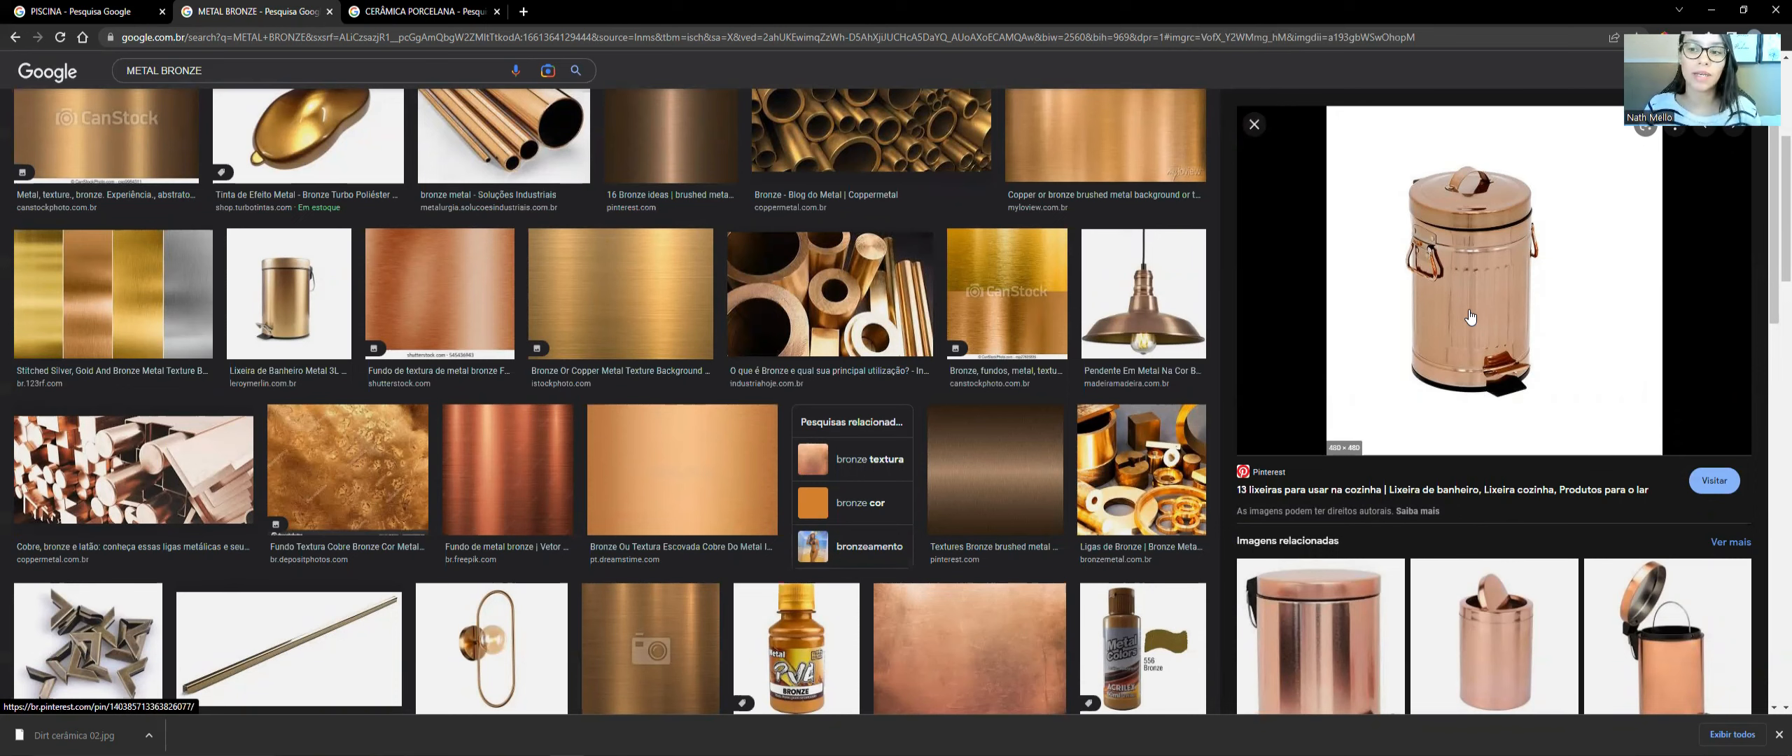
scroll(1435, 385, "down", 5)
left_click(1377, 438)
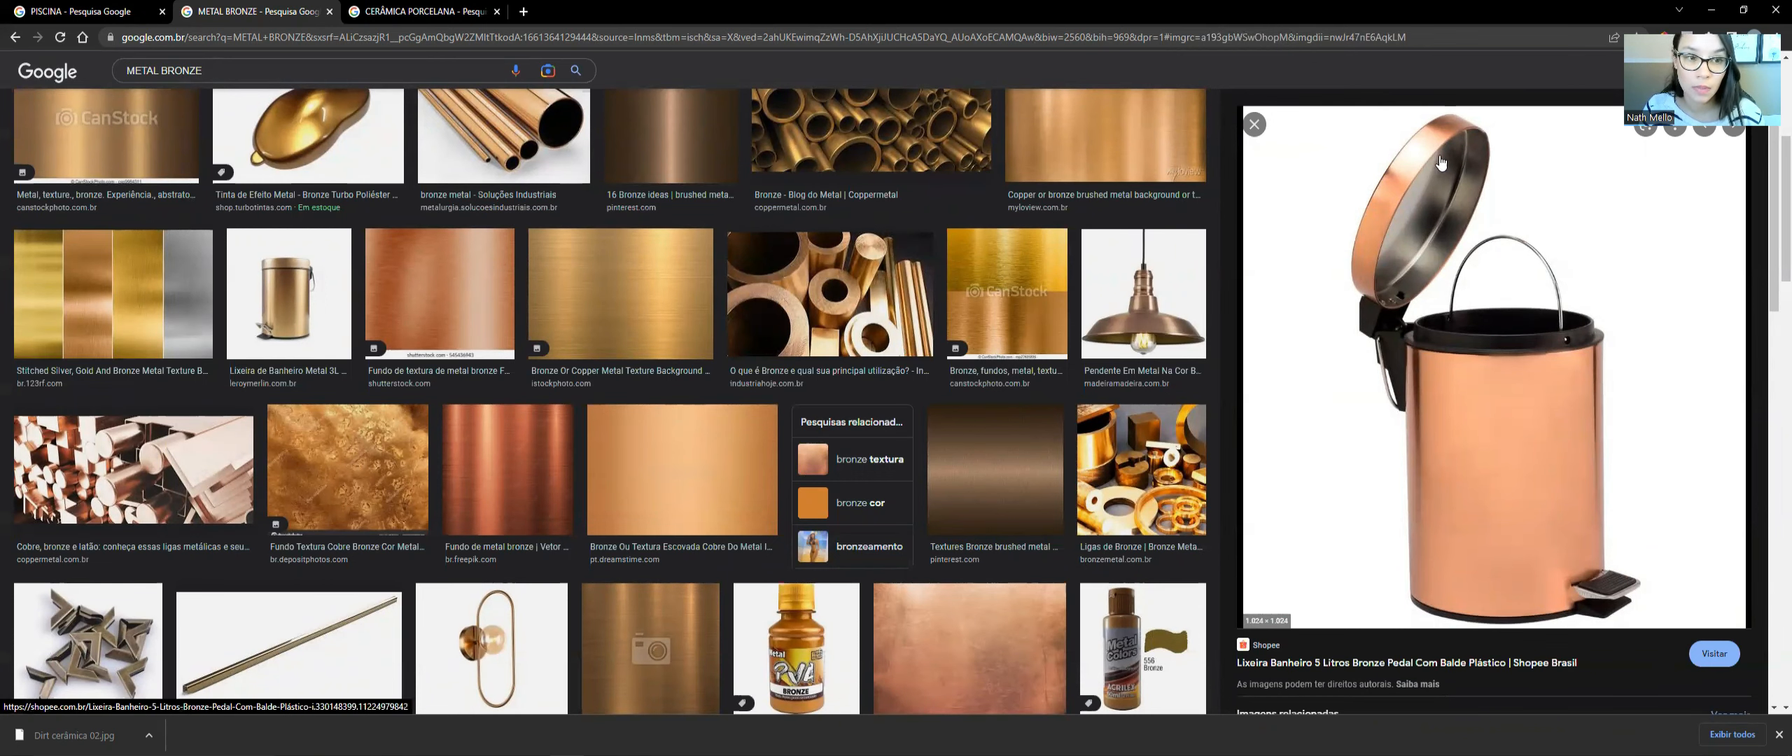
- Browse the remaining bronze results and reopen the Dreamstime brushed bronze texture preview
scroll(1048, 408, "down", 2)
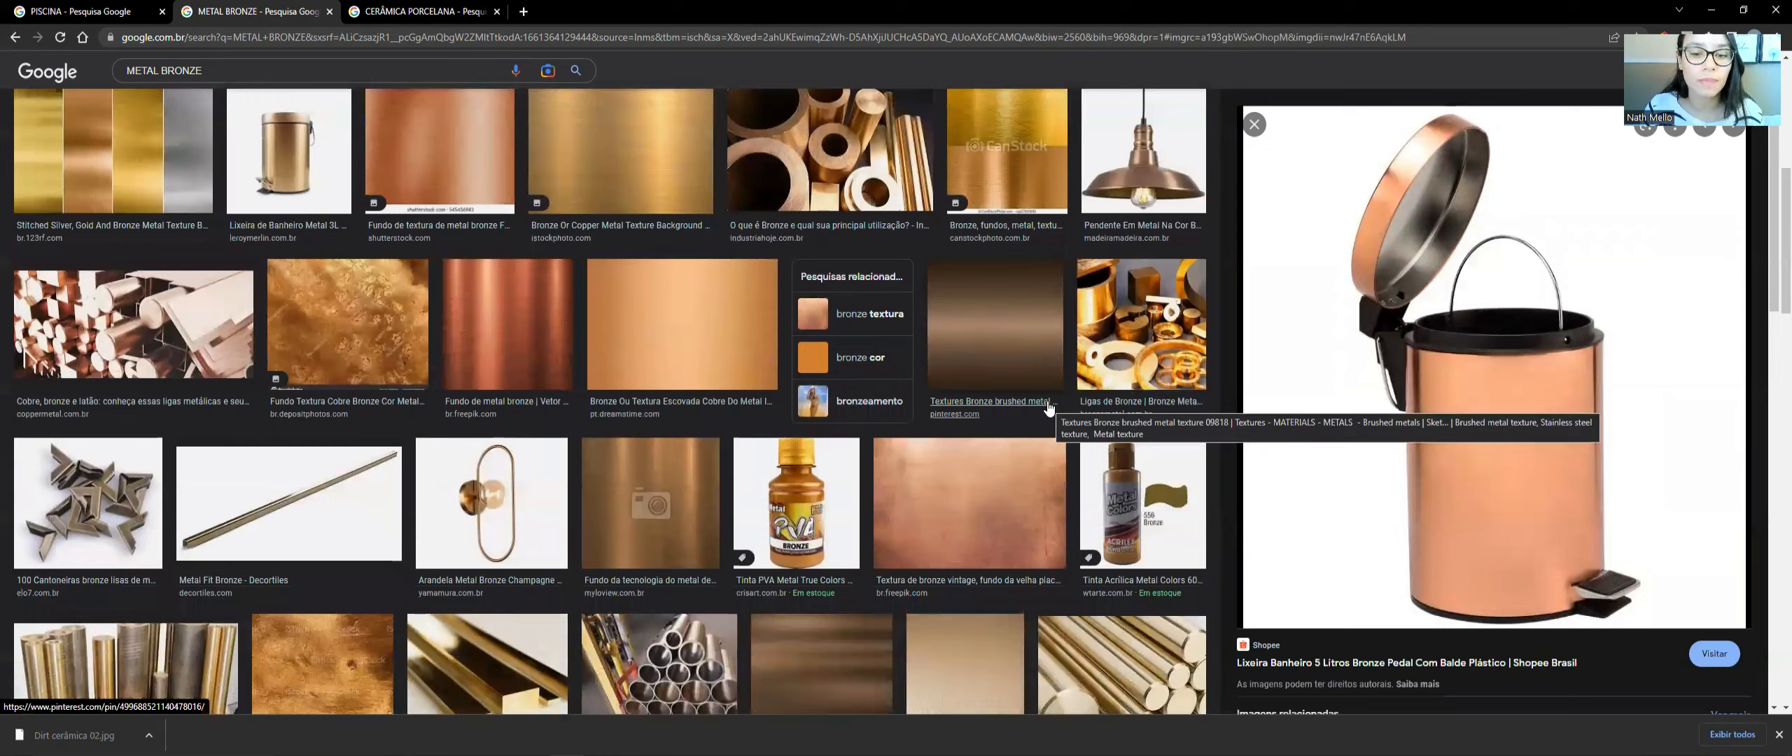
scroll(1048, 408, "down", 1)
scroll(1043, 378, "up", 3)
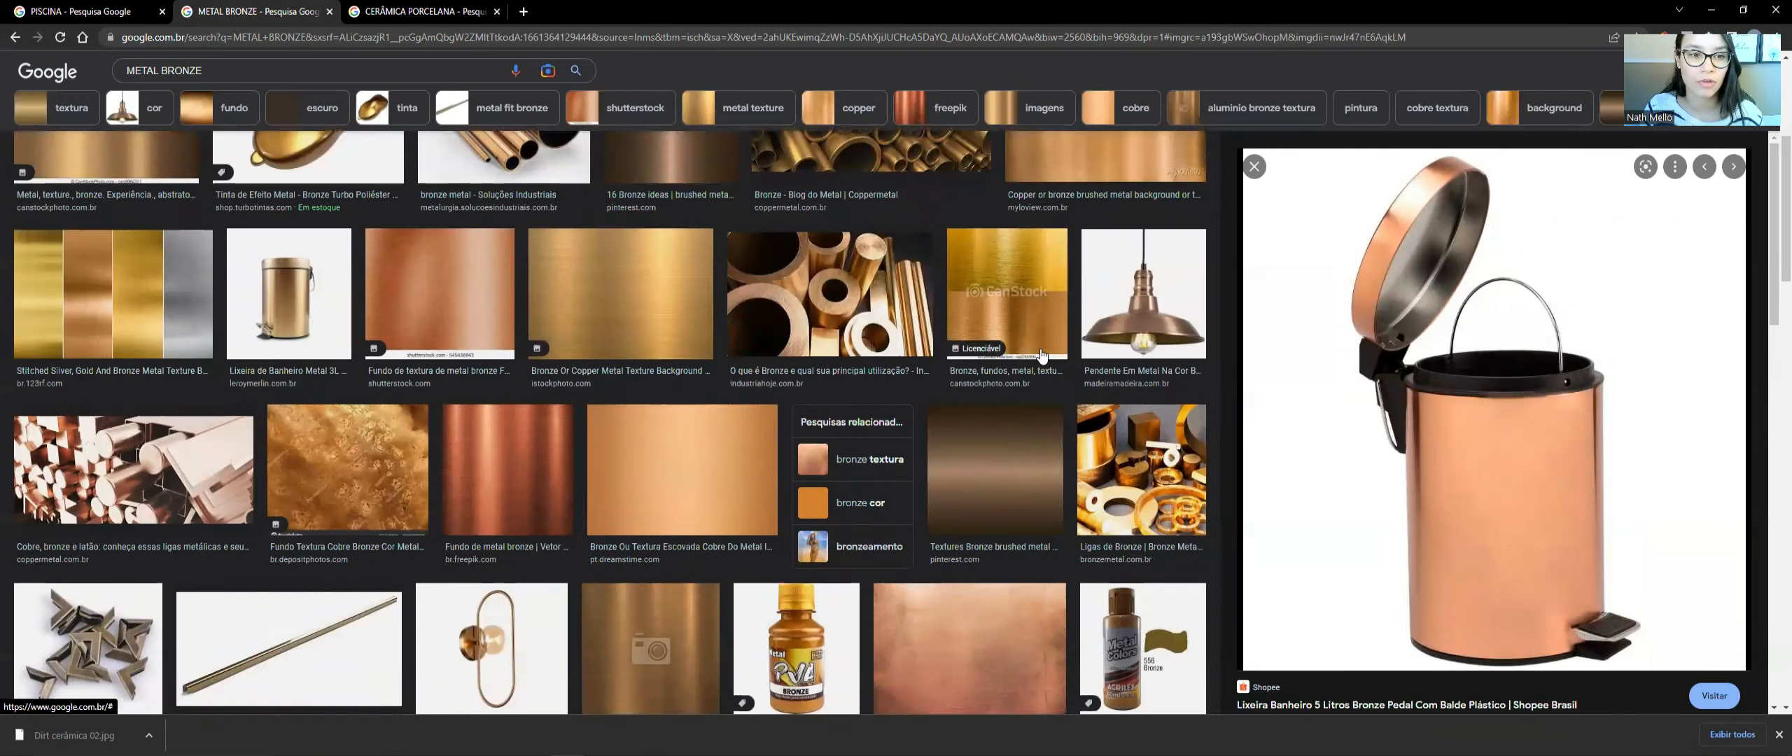
scroll(1042, 356, "up", 3)
left_click(973, 210)
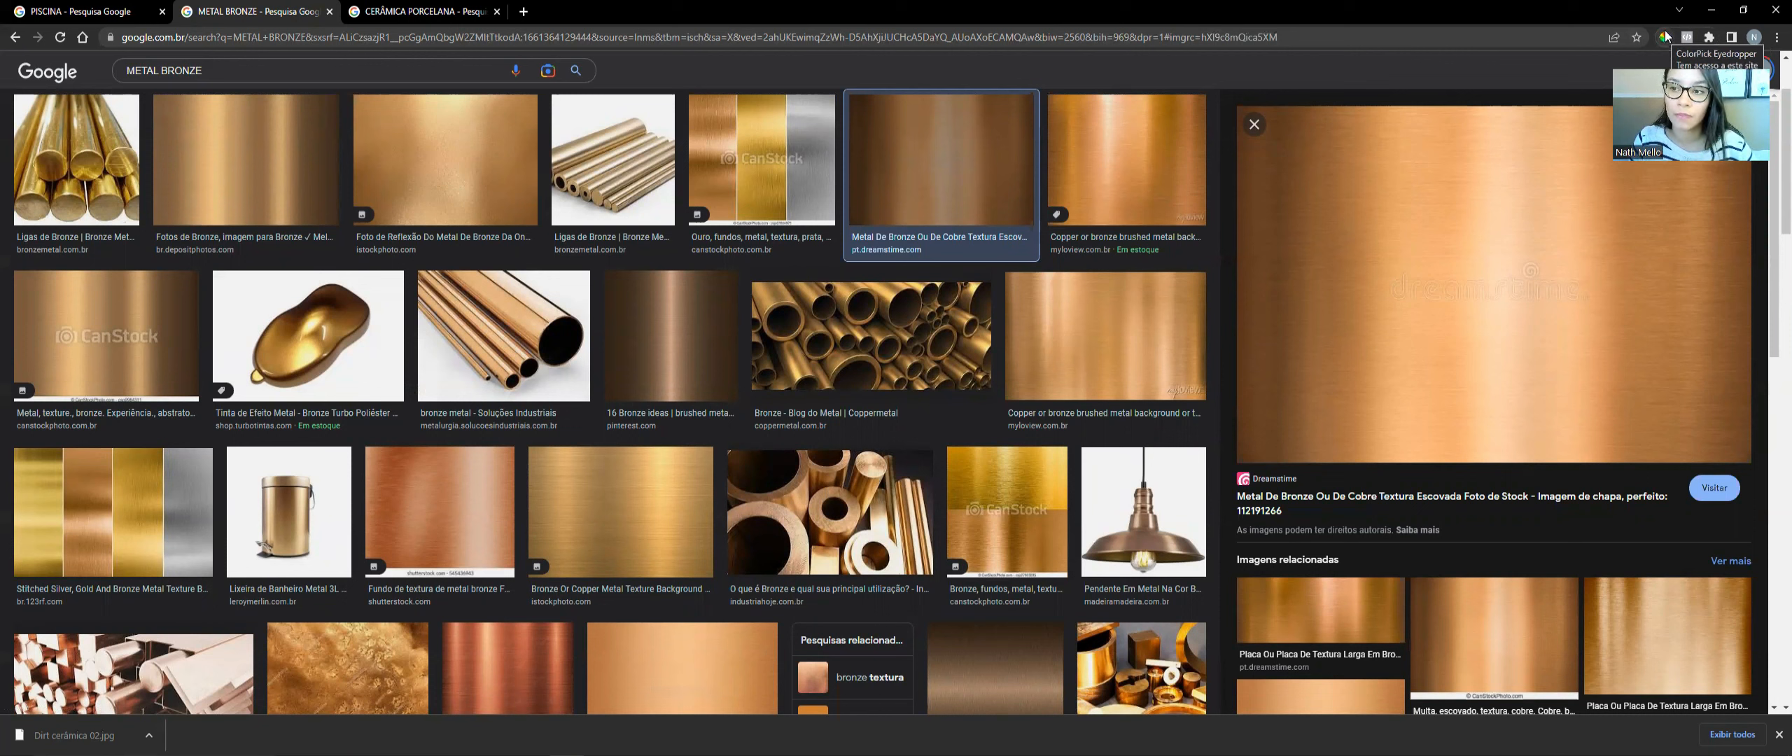
- Sample several tones of the brushed bronze image with ColorPick Eyedropper and pick the colour #8B5B31
left_click(1666, 33)
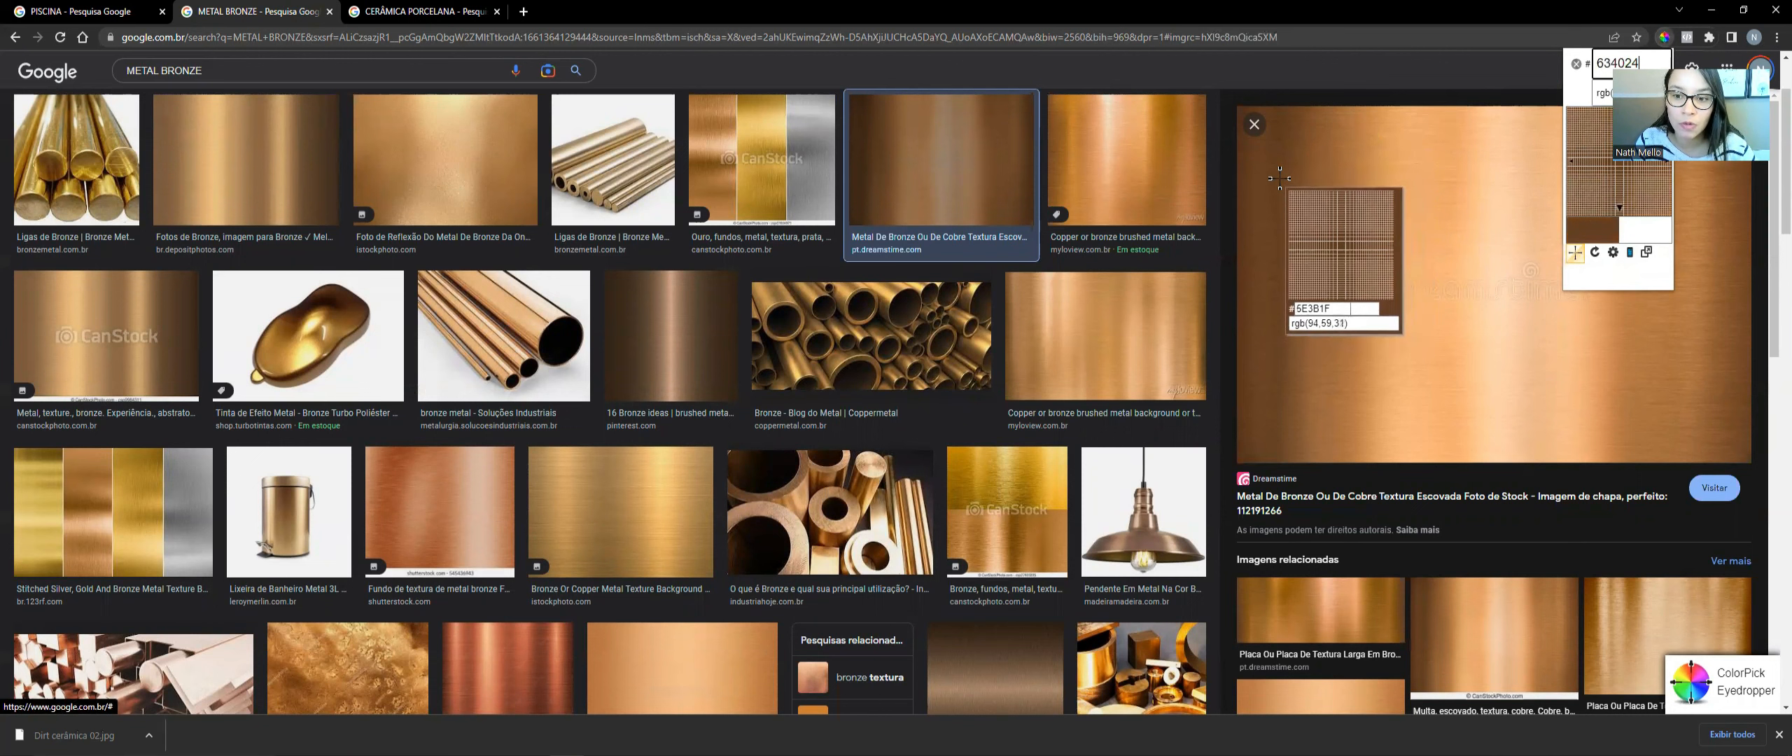
left_click(1268, 161)
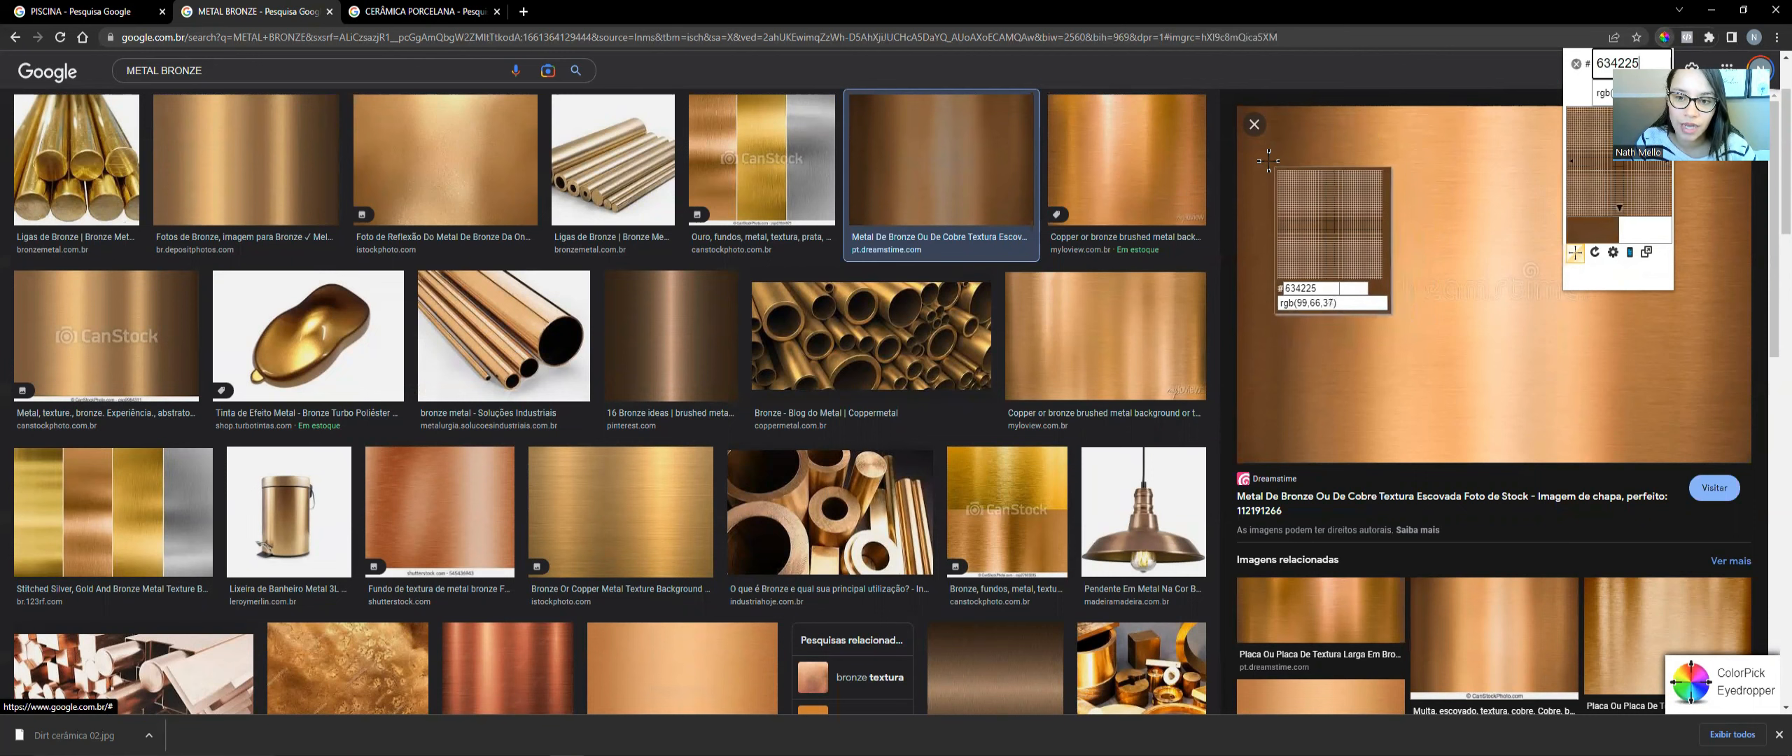
left_click(1341, 252)
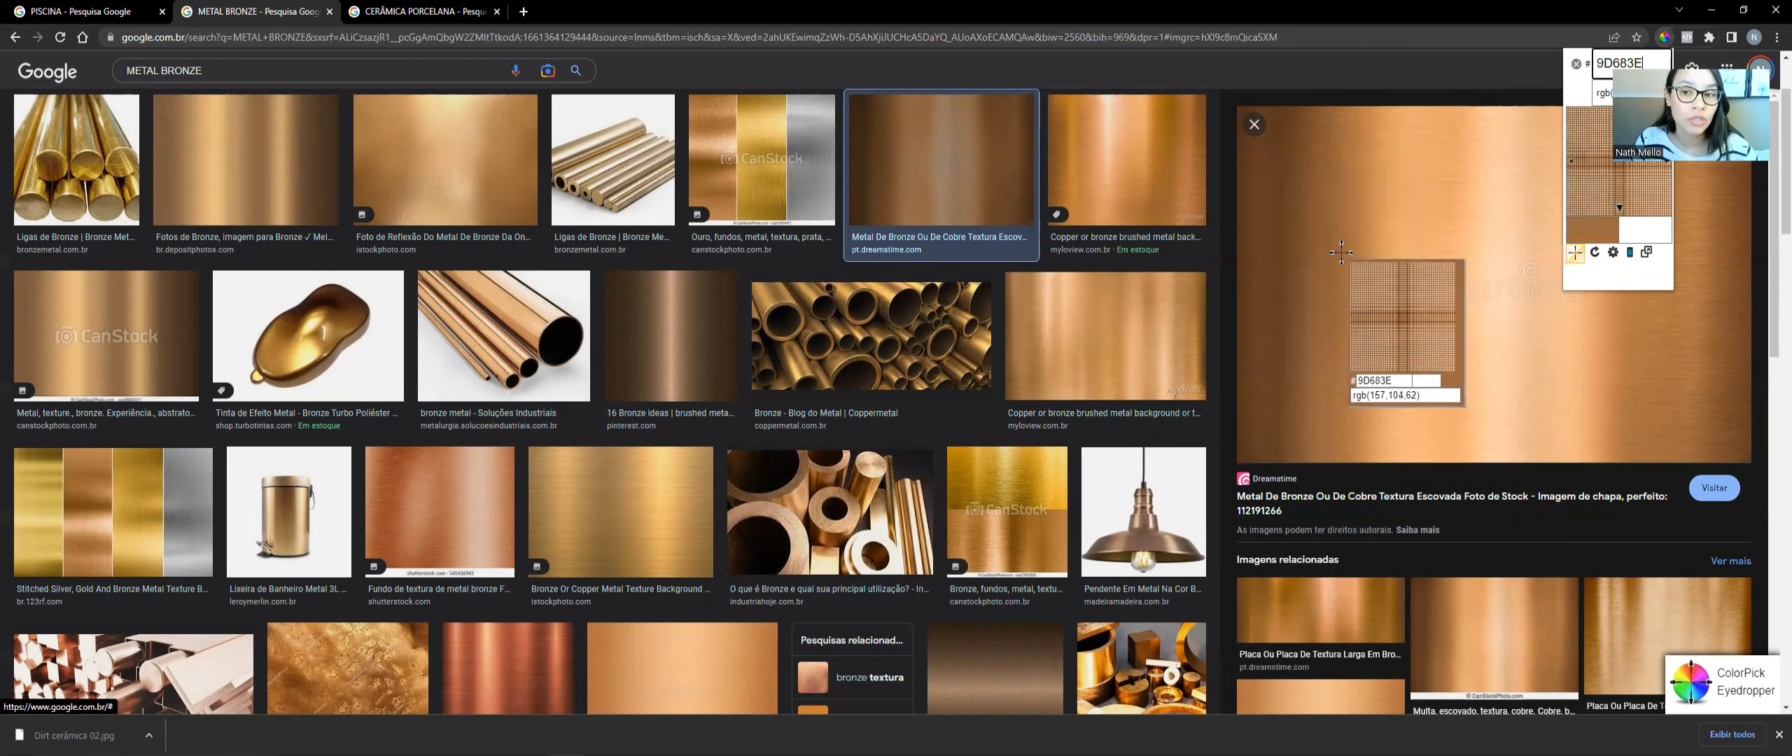
left_click(1298, 117)
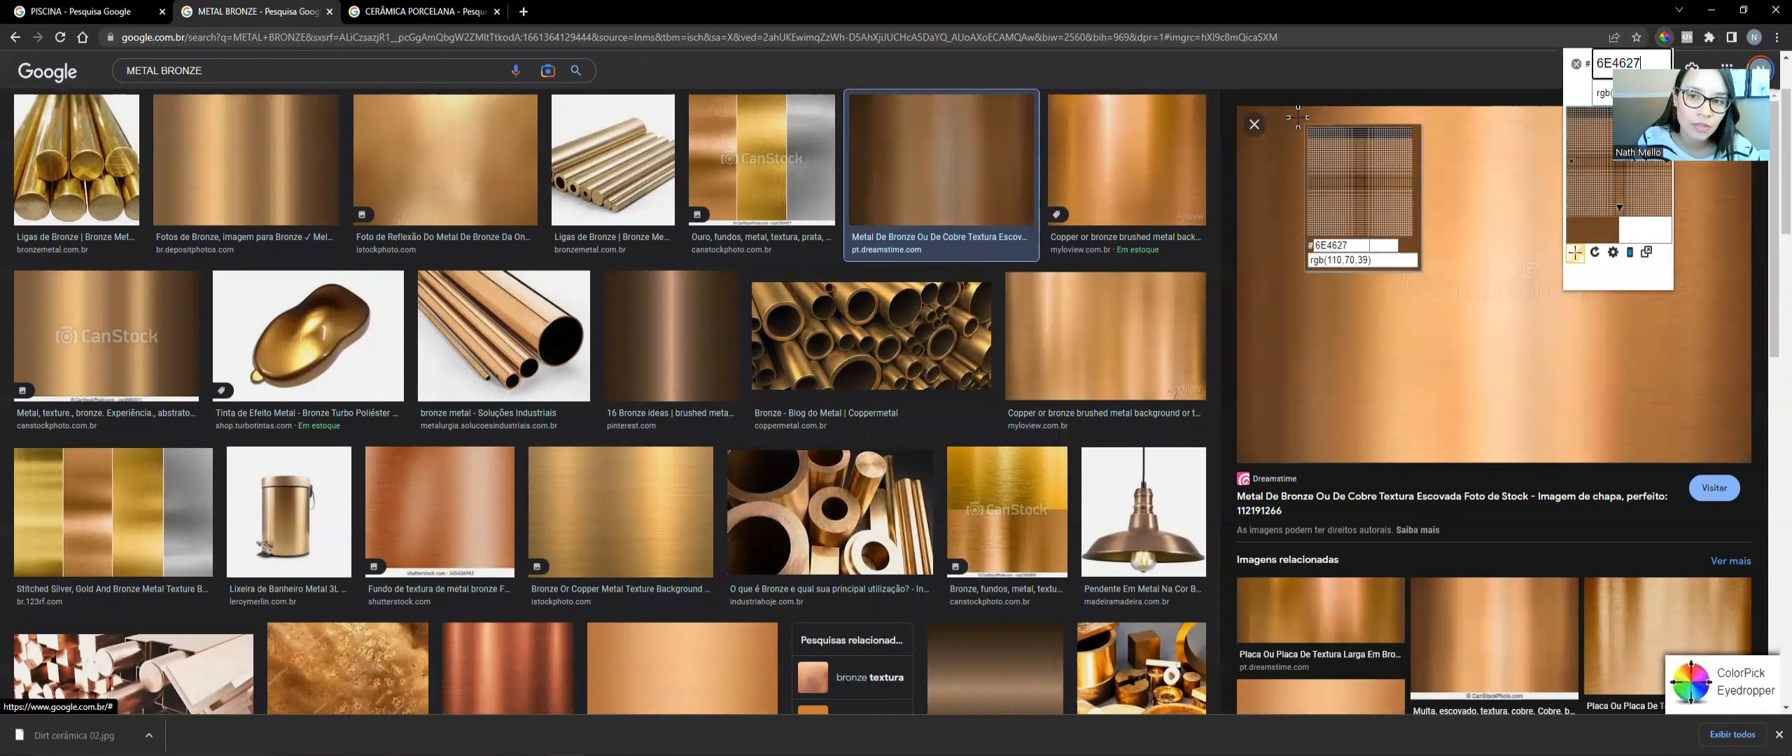
left_click(1532, 360)
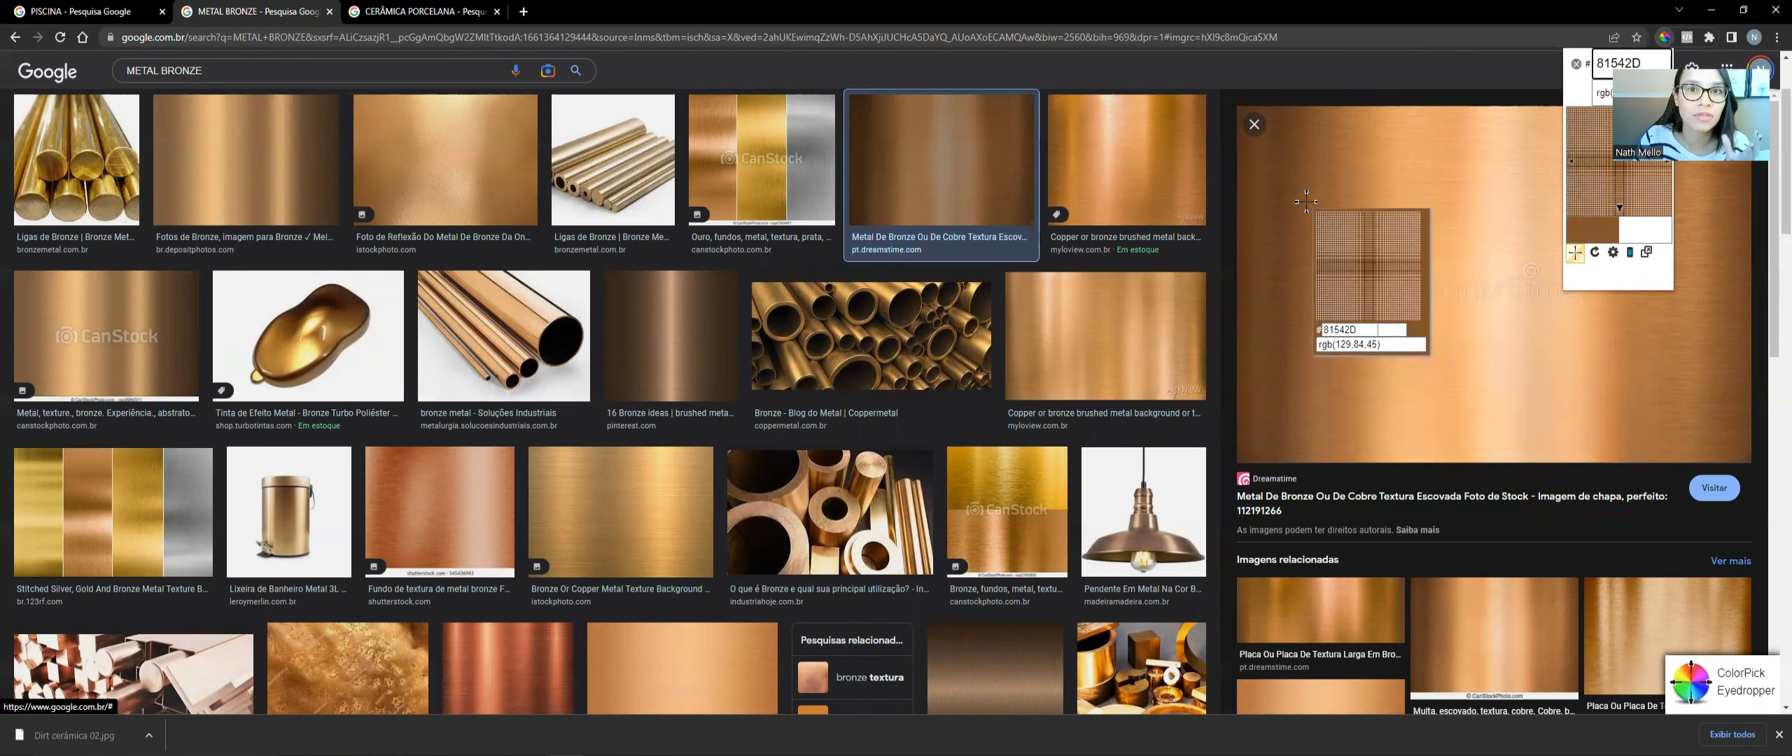
left_click(1320, 164)
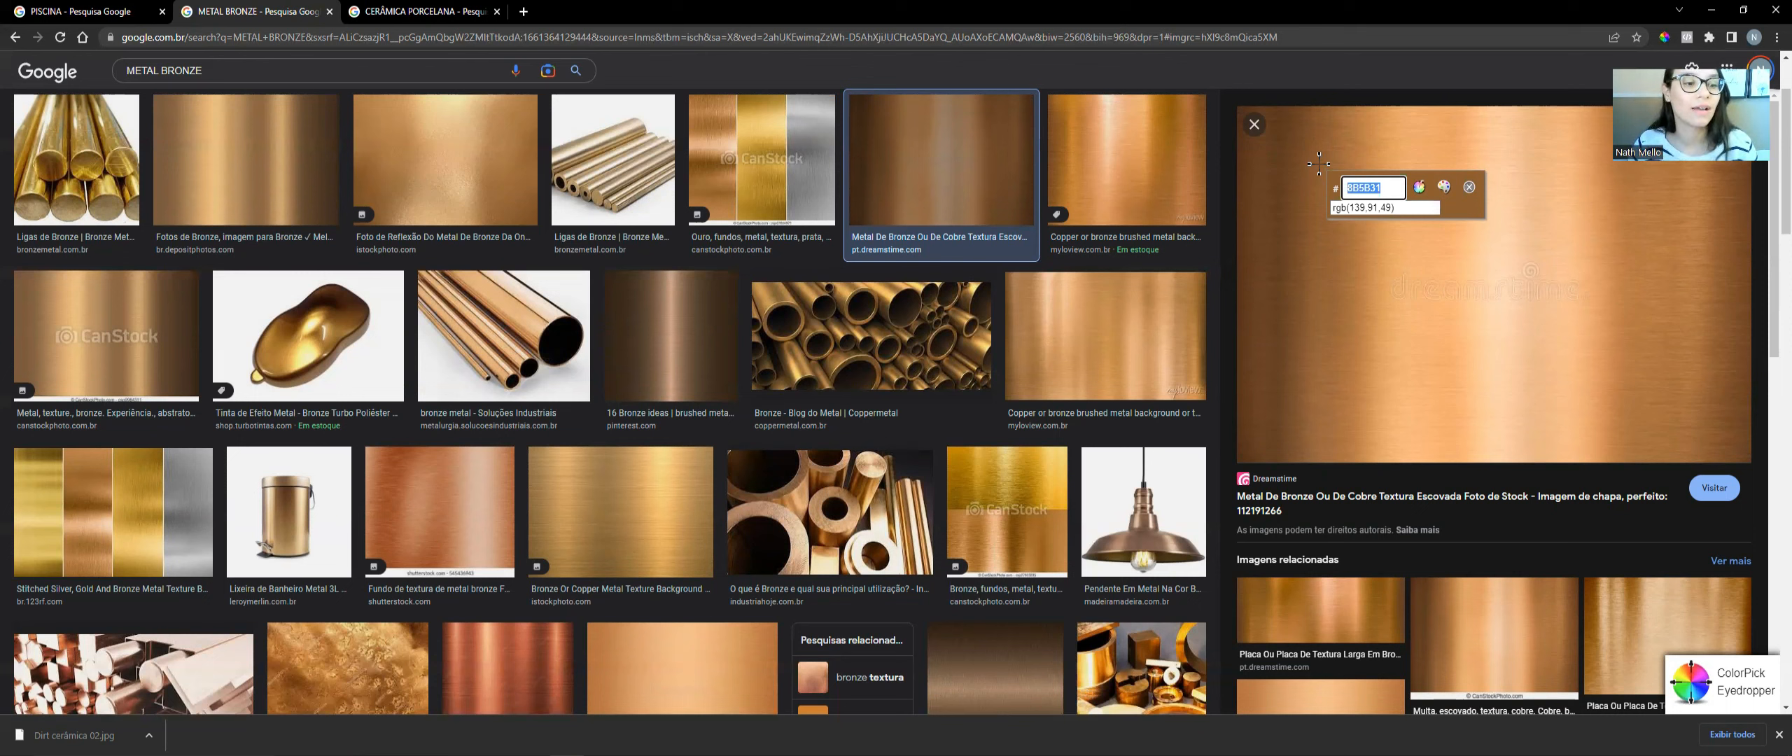
- Select the picked colour's value rgb(139,91,49), close the colour picker, and switch back to the SketchUp kitchen model
key("Tab")
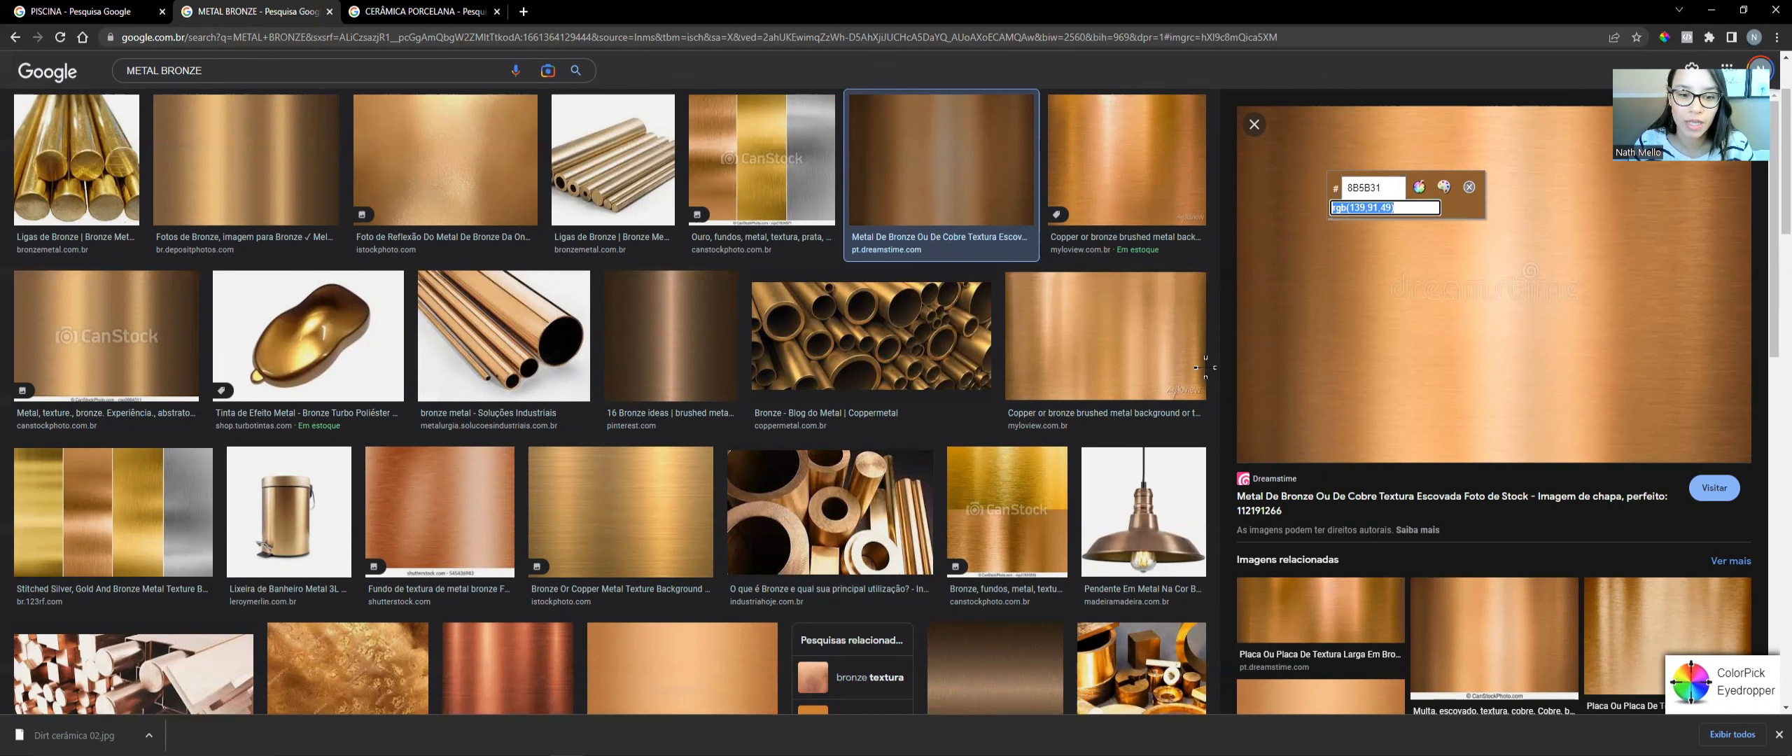
key("Escape")
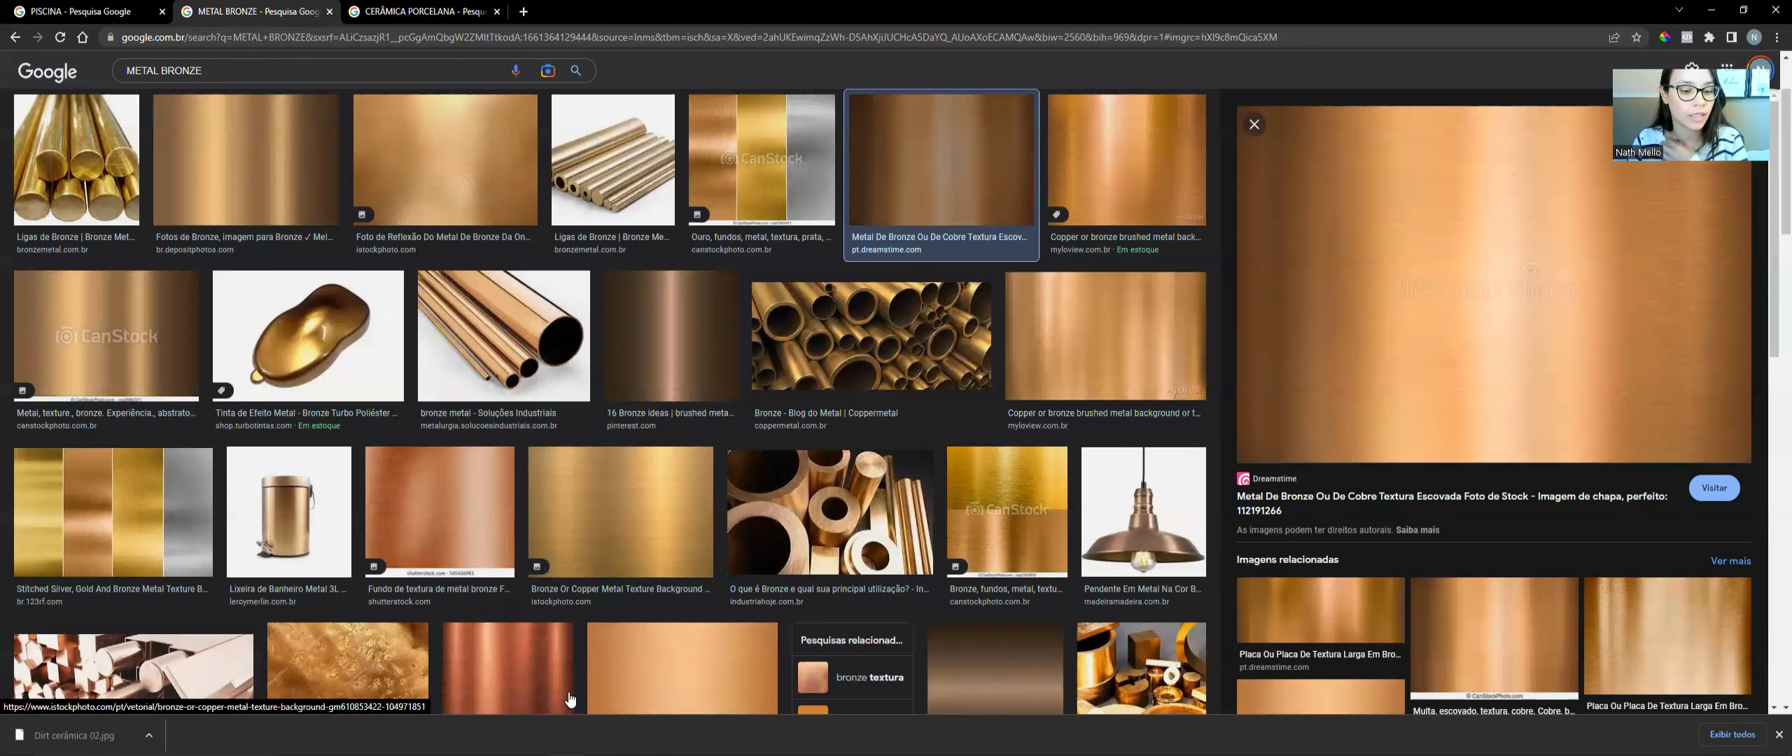
key("alt+Tab")
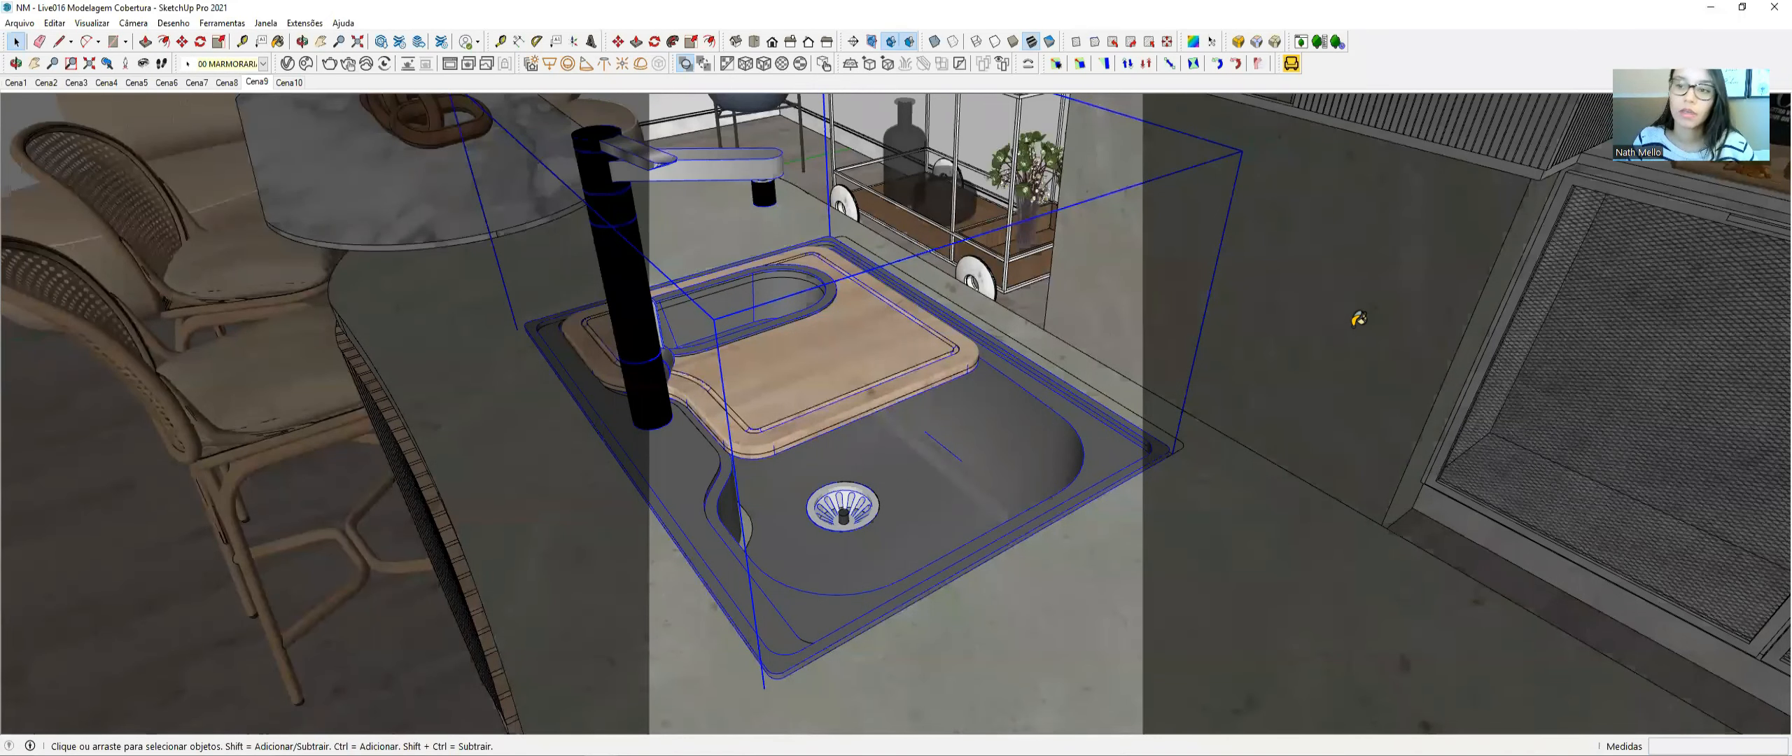
- Paint the sink basin inside its group with the dark orange-brown swatch Cor C07
key("b")
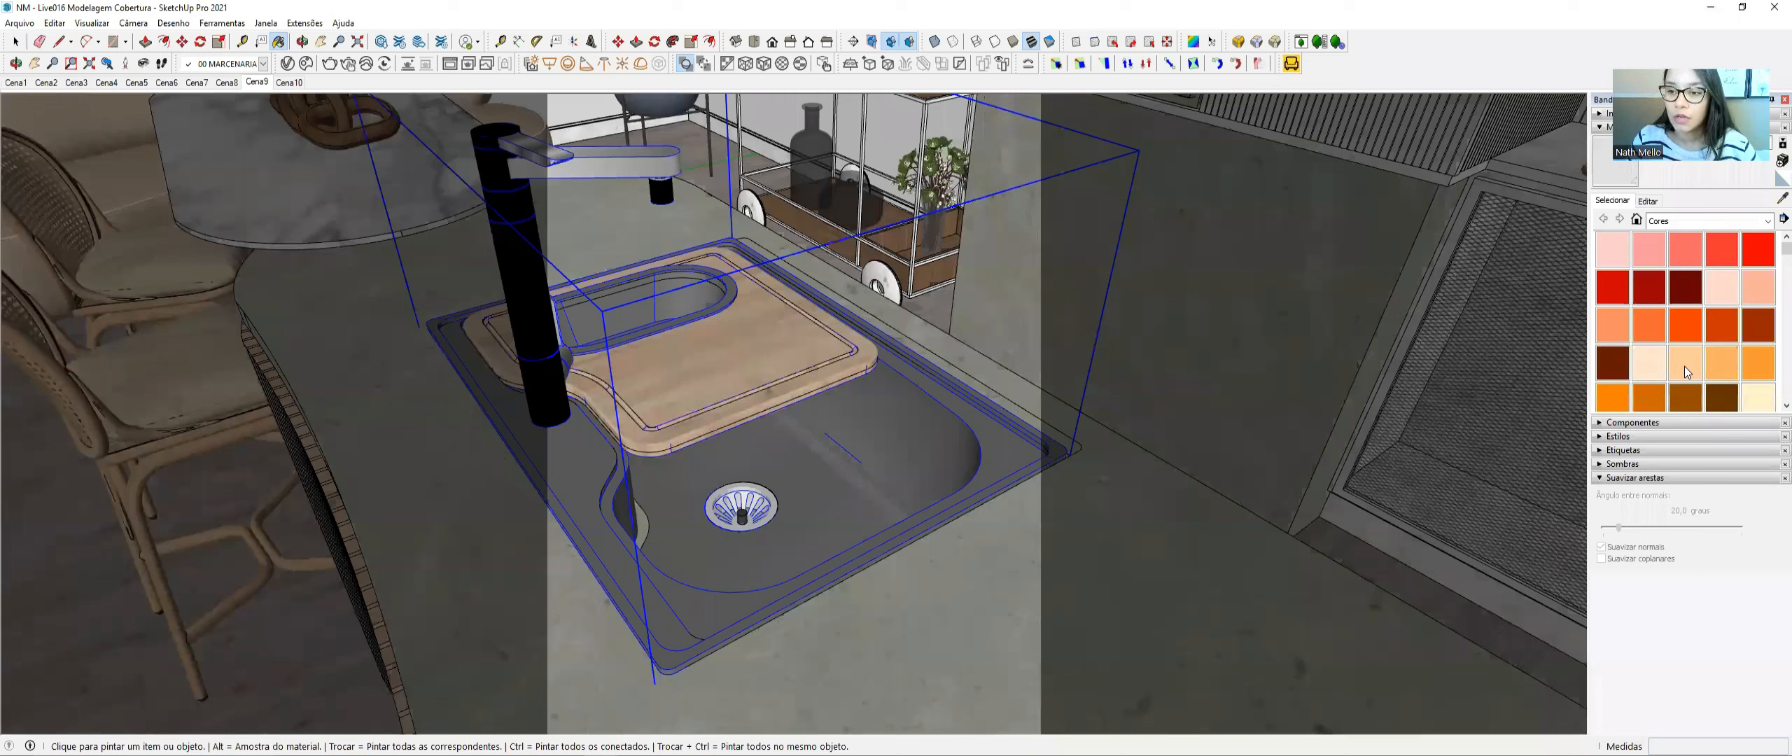
left_click(1686, 396)
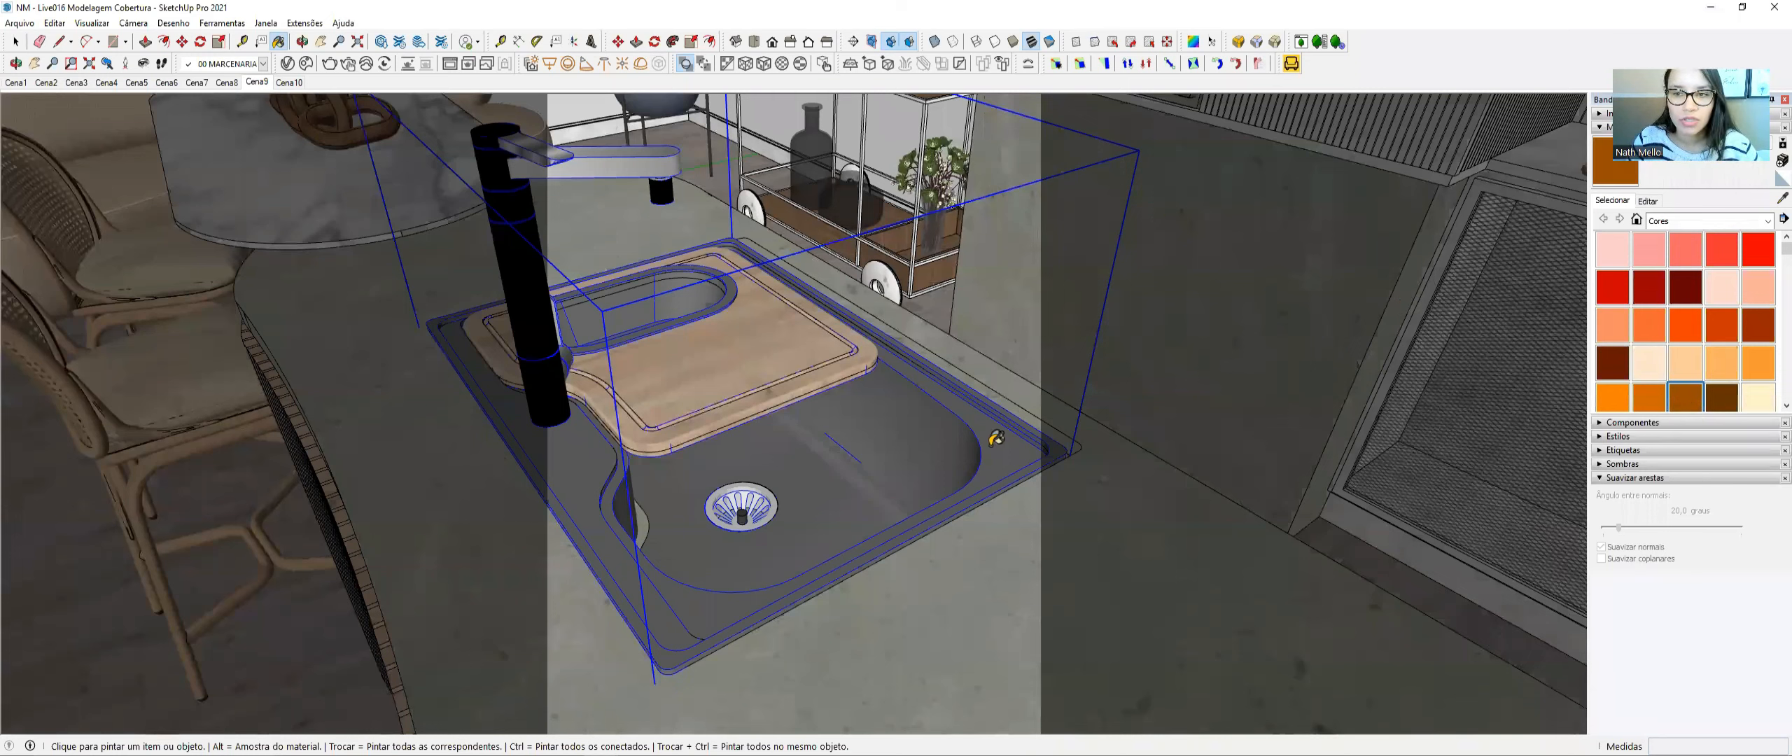
key("space")
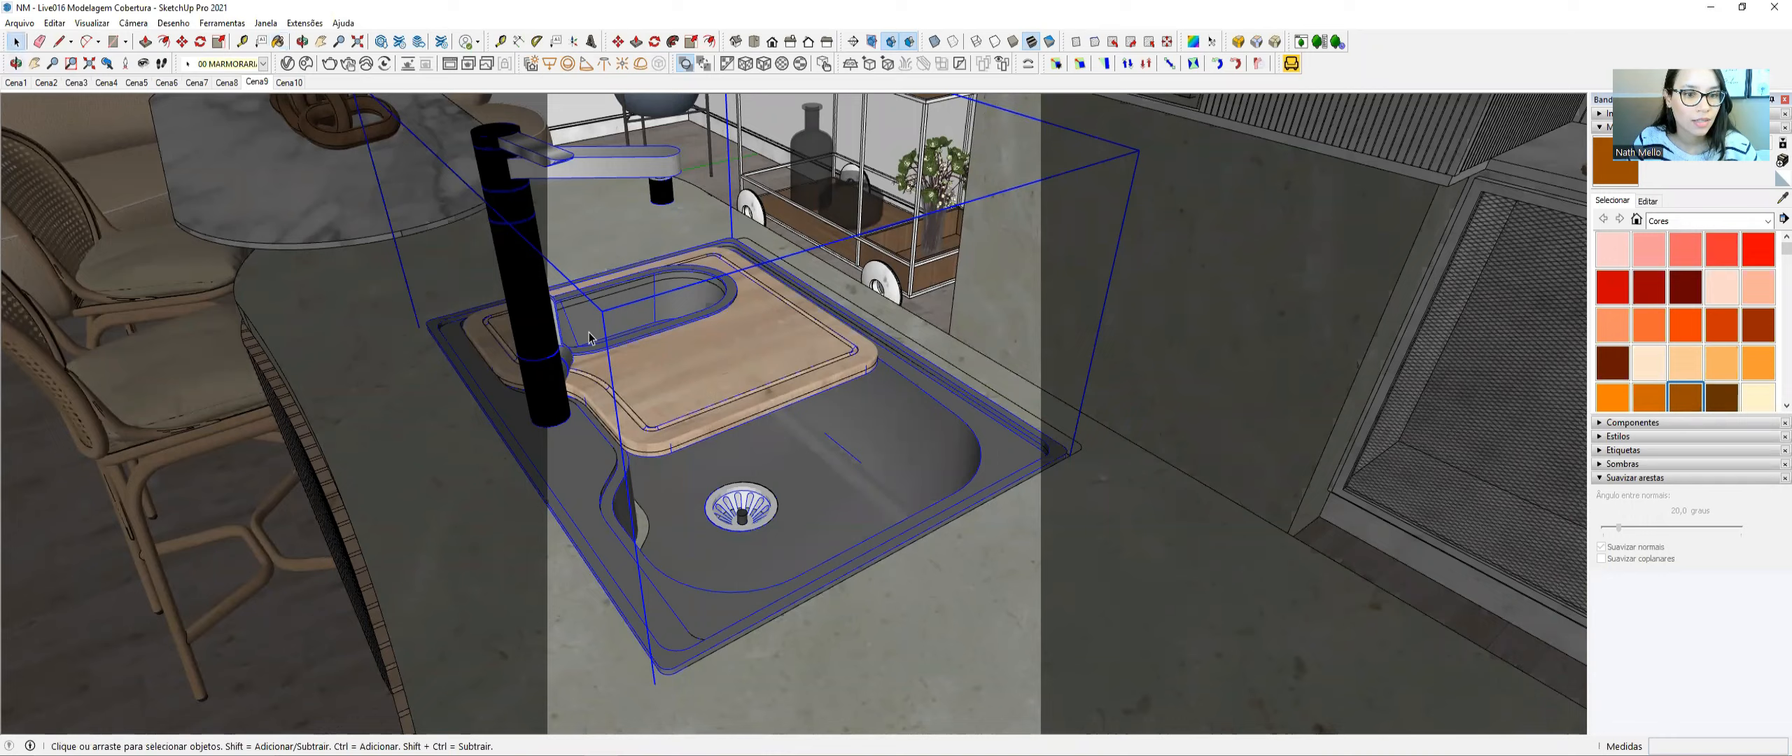
double_click(908, 409)
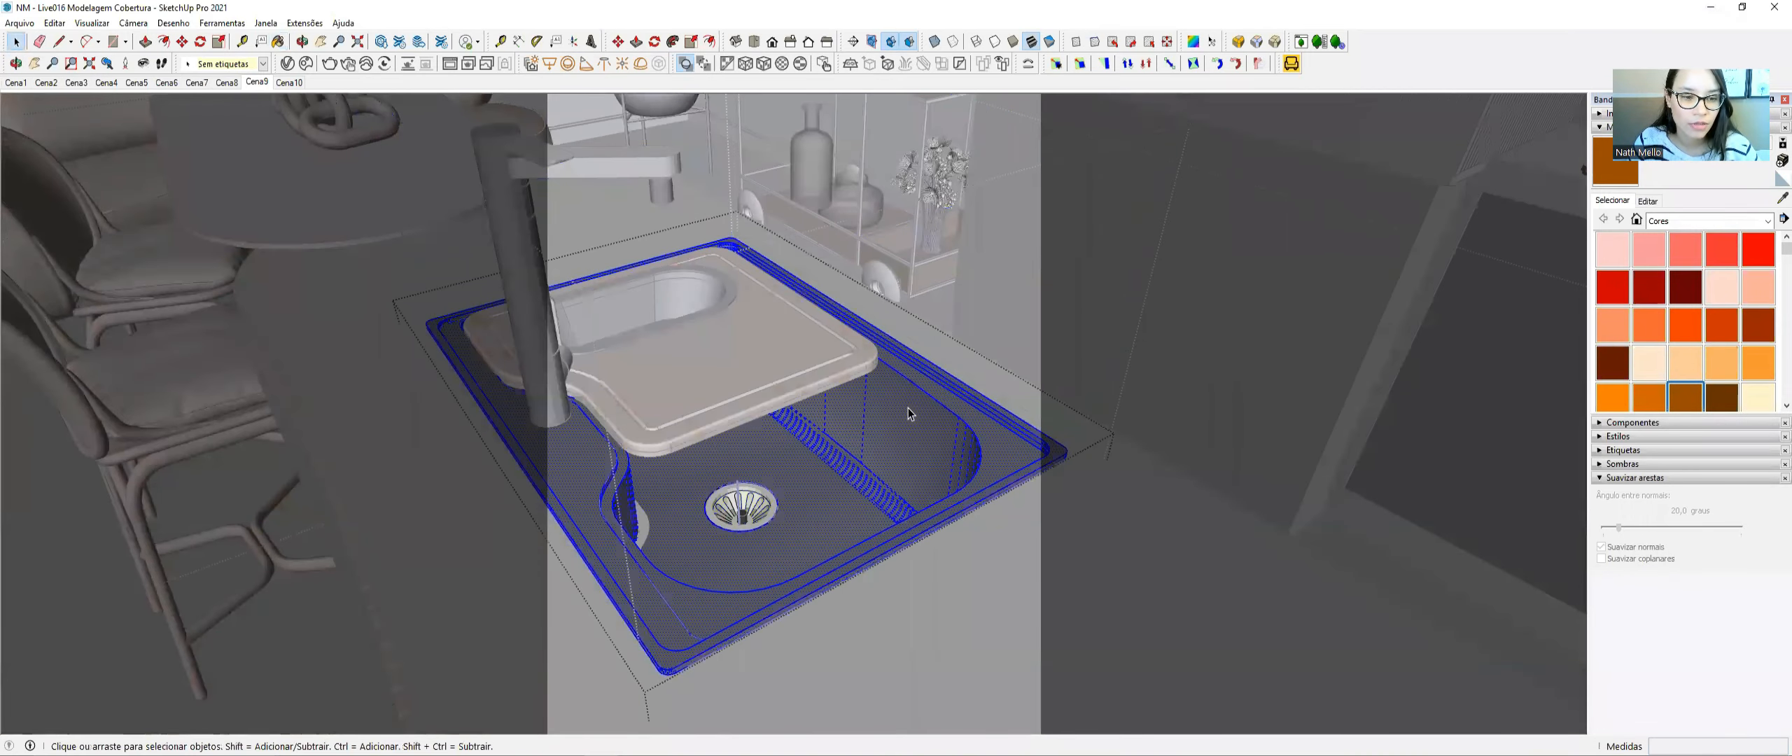
left_click(1612, 172)
left_click(899, 441)
key("space")
left_click(383, 426)
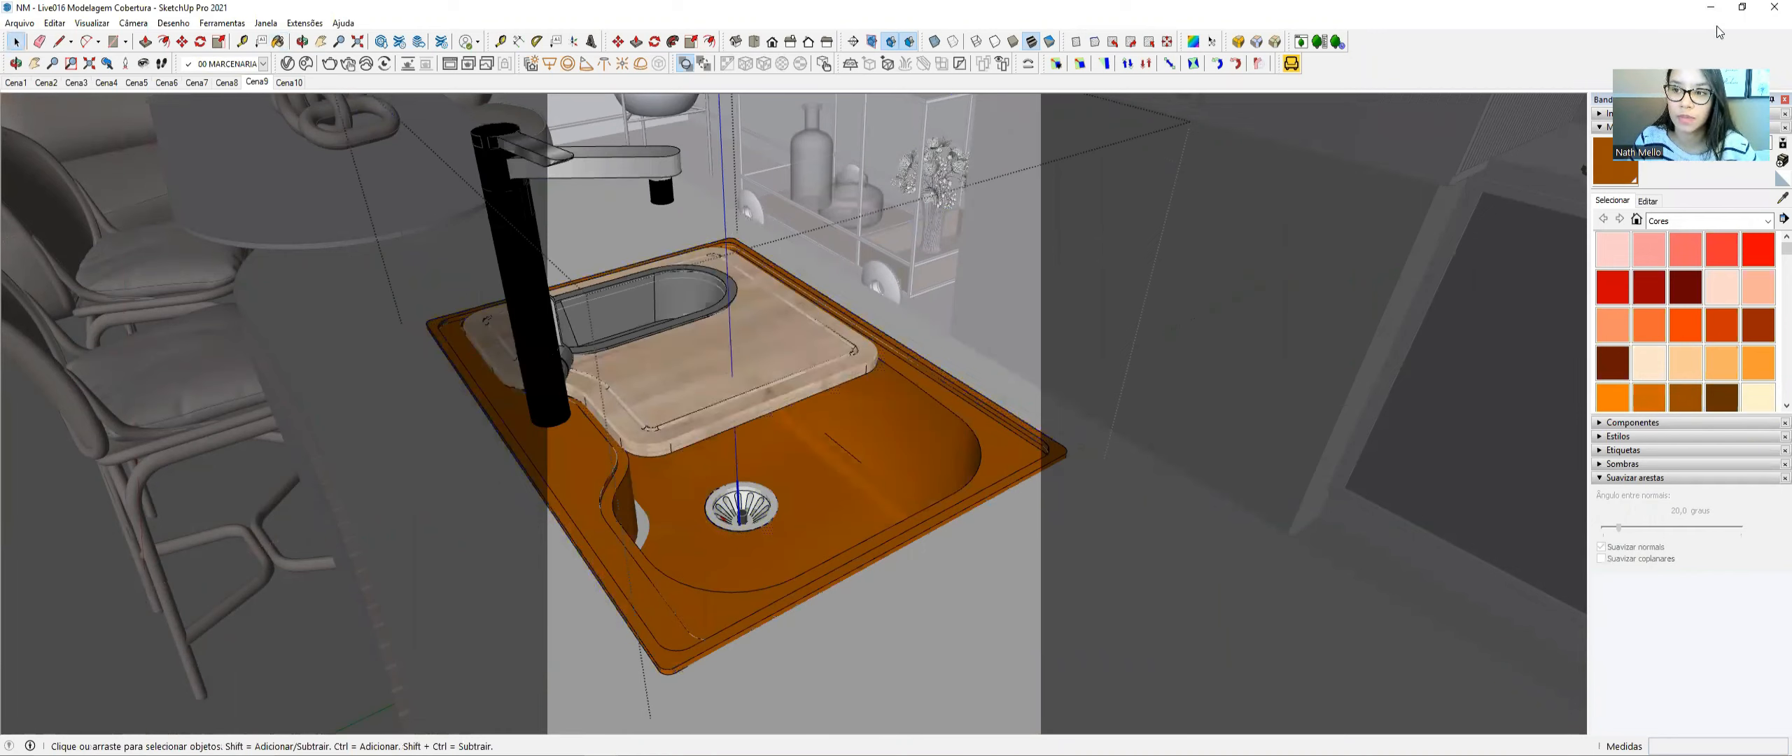
left_click(1361, 309)
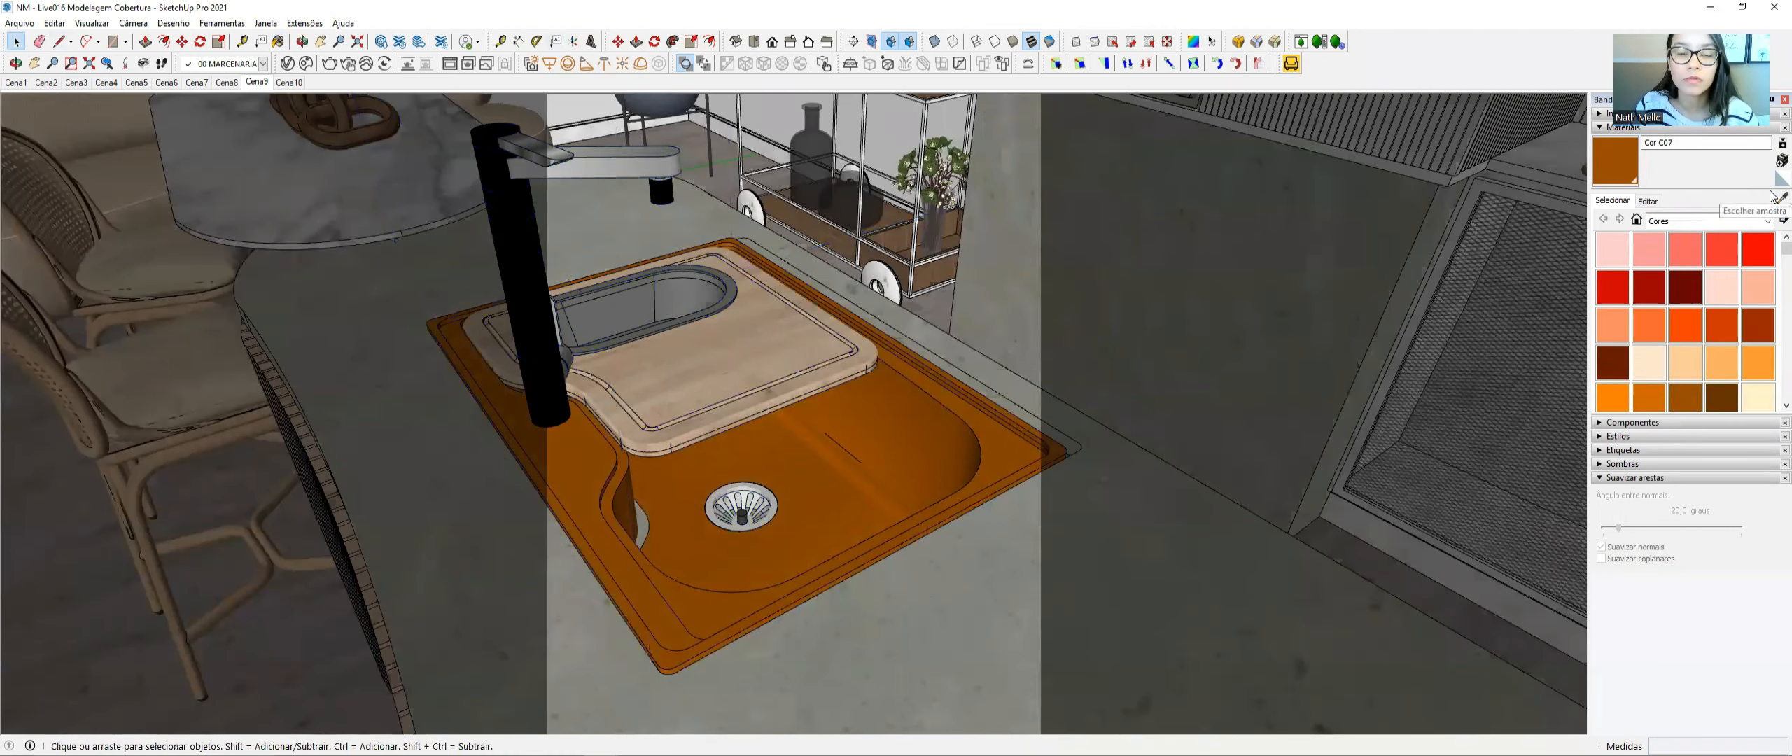
- Inspect the brown material's colour values in RGB, return to HSB and go back to the swatches
left_click(1657, 203)
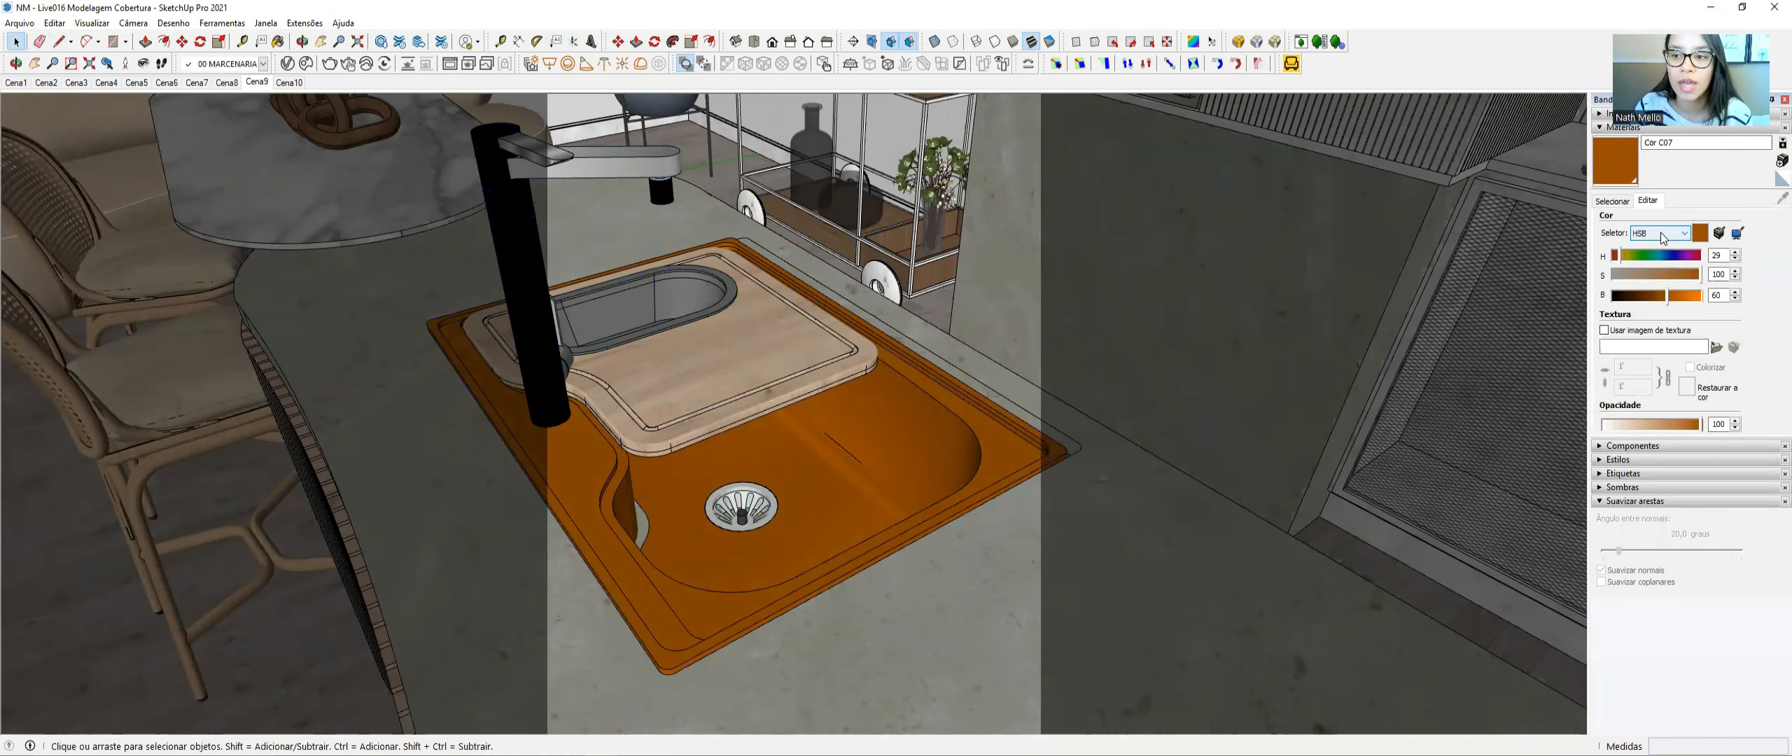
left_click(1661, 233)
left_click(1653, 274)
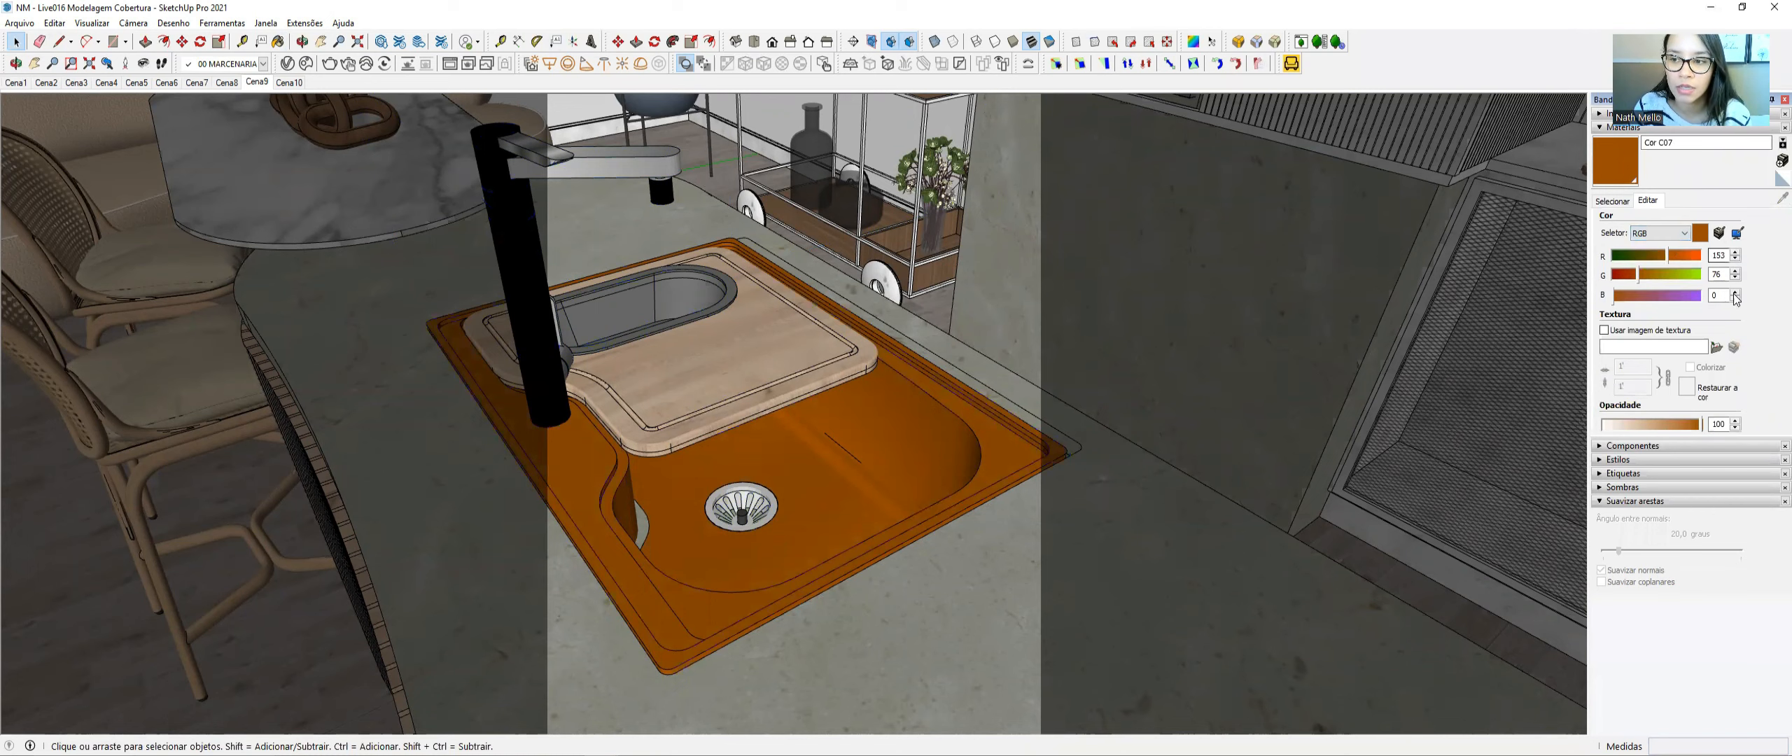
left_click(1684, 234)
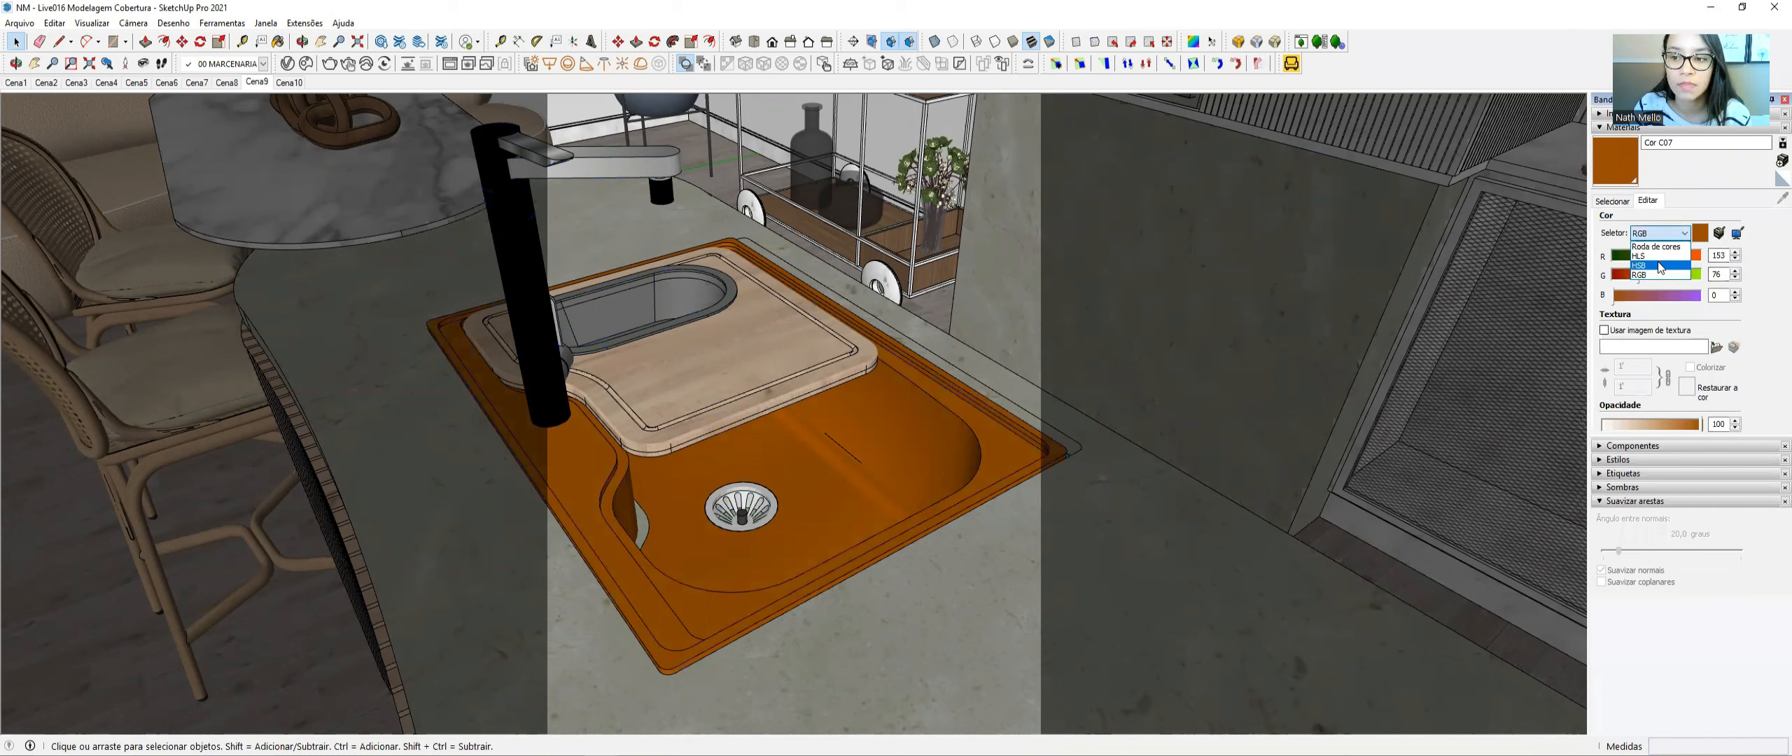
left_click(1656, 265)
left_click(1625, 205)
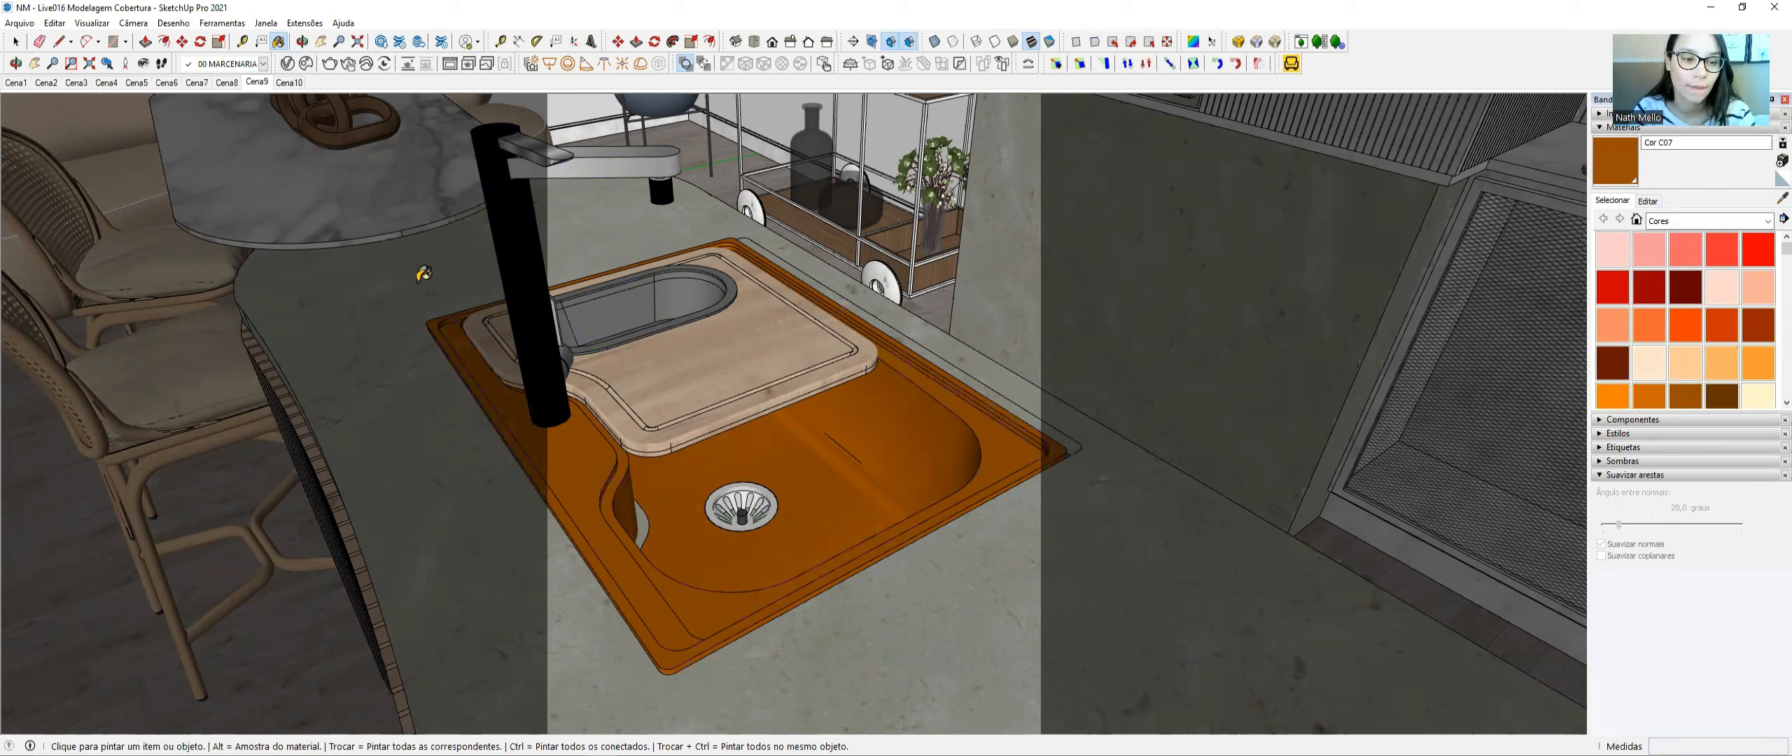
- Rename the sink's Cor C07 material as 00 CR - Metal Bronze in the V-Ray Asset Editor
left_click_drag(884, 90, 618, 89)
left_click(15, 42)
key("b")
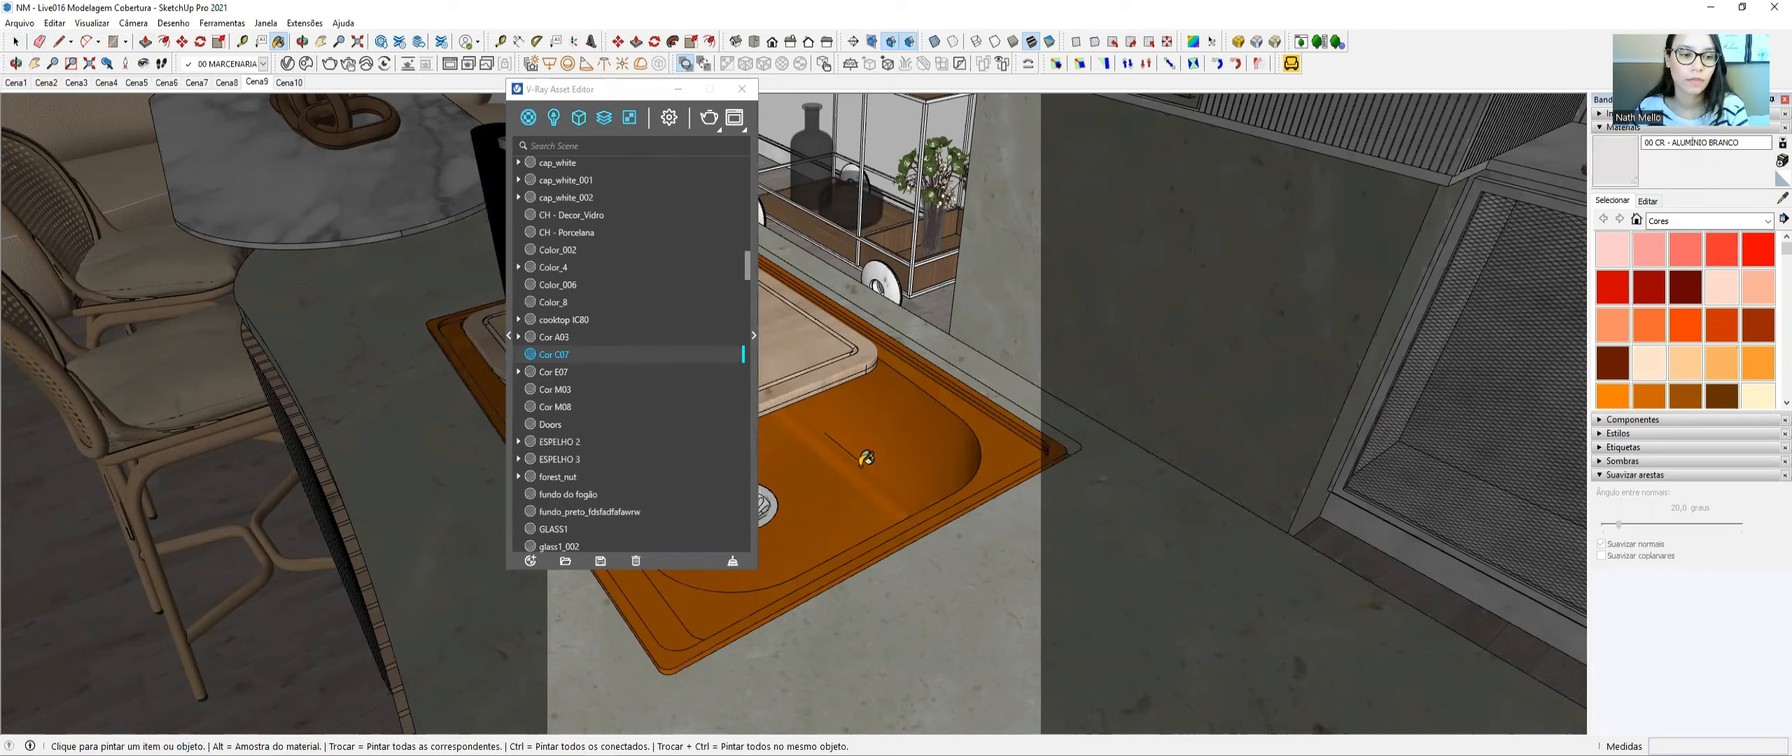
left_click(754, 354)
right_click(562, 350)
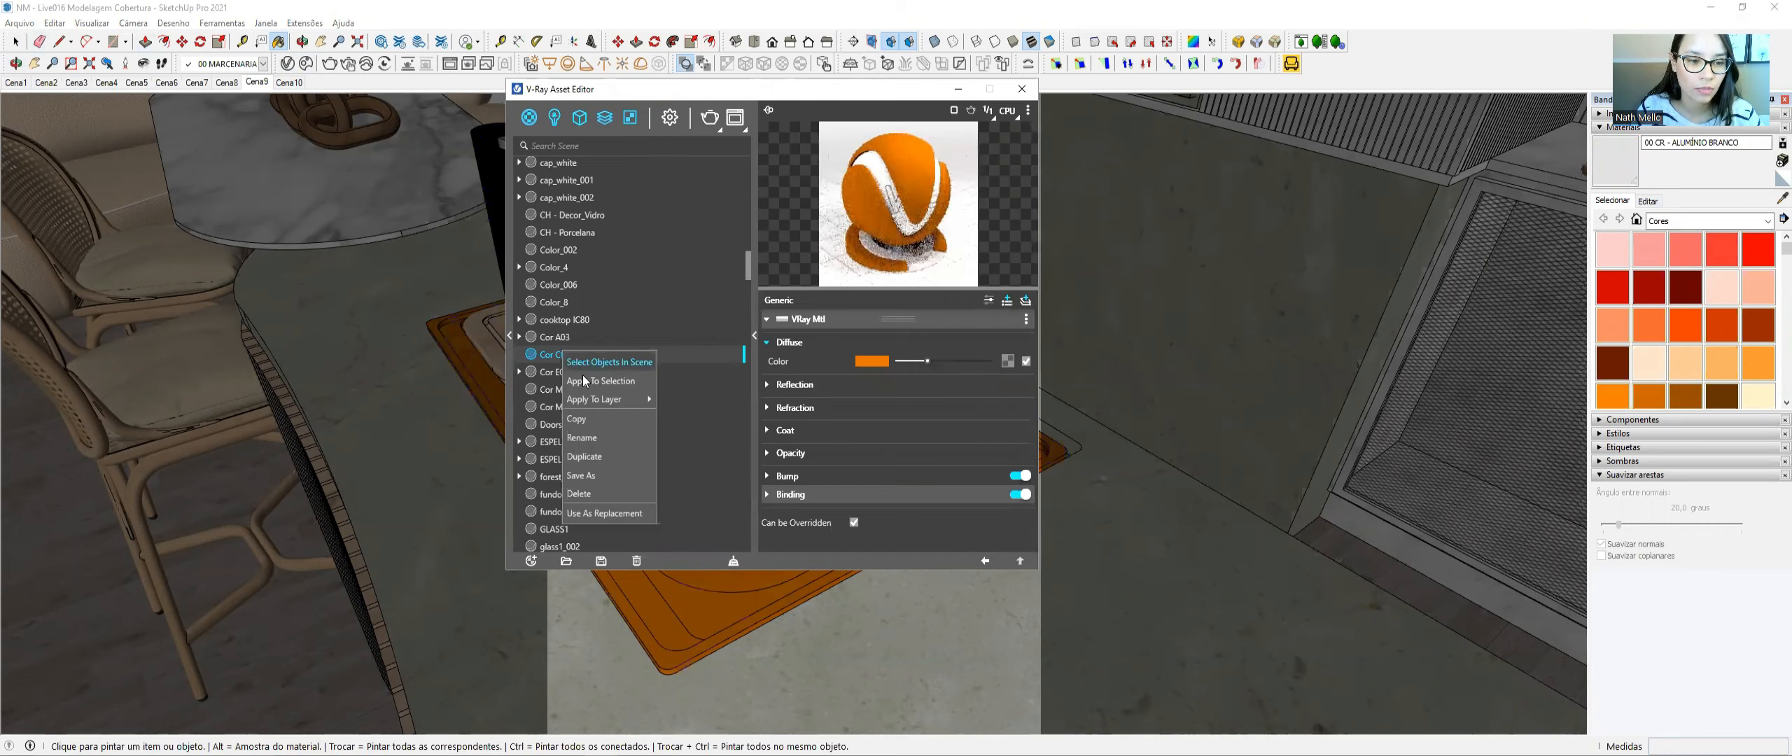
left_click(579, 375)
key("ctrl+a")
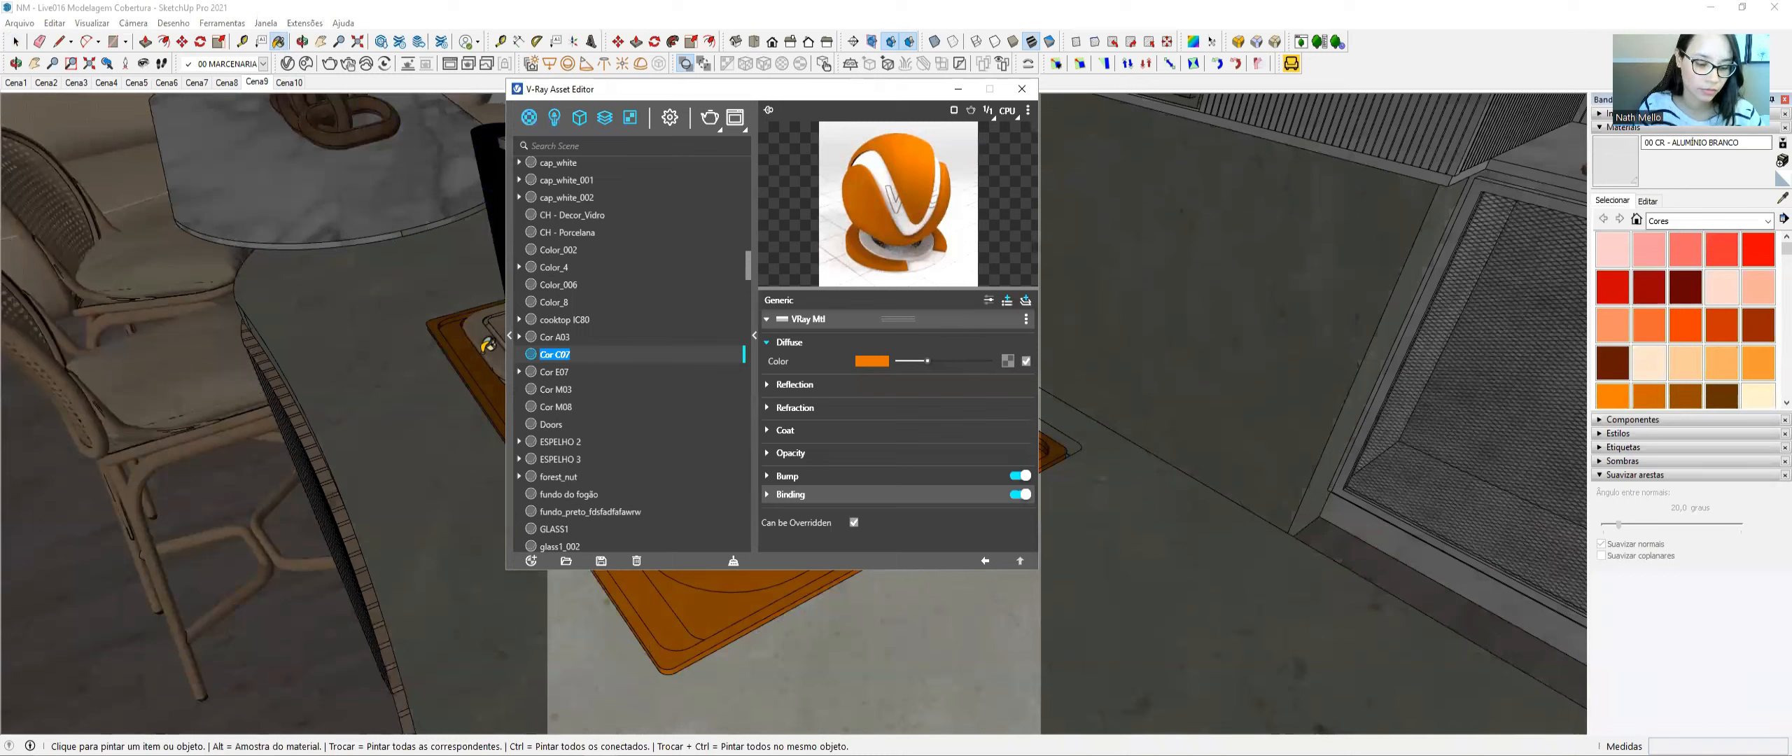
type("00 CR - Metal Bronze")
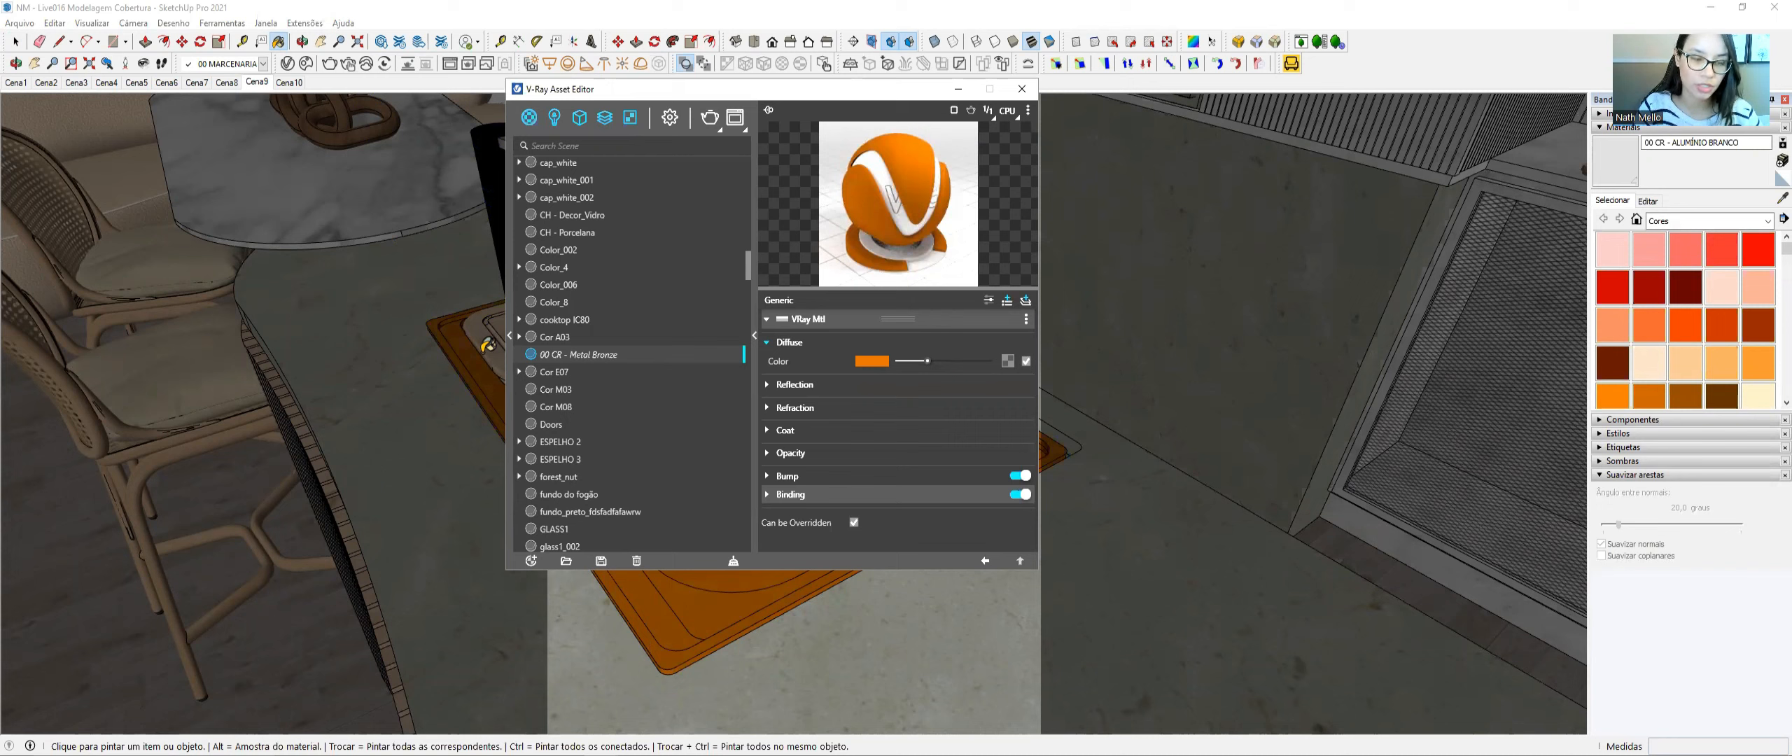
key("Return")
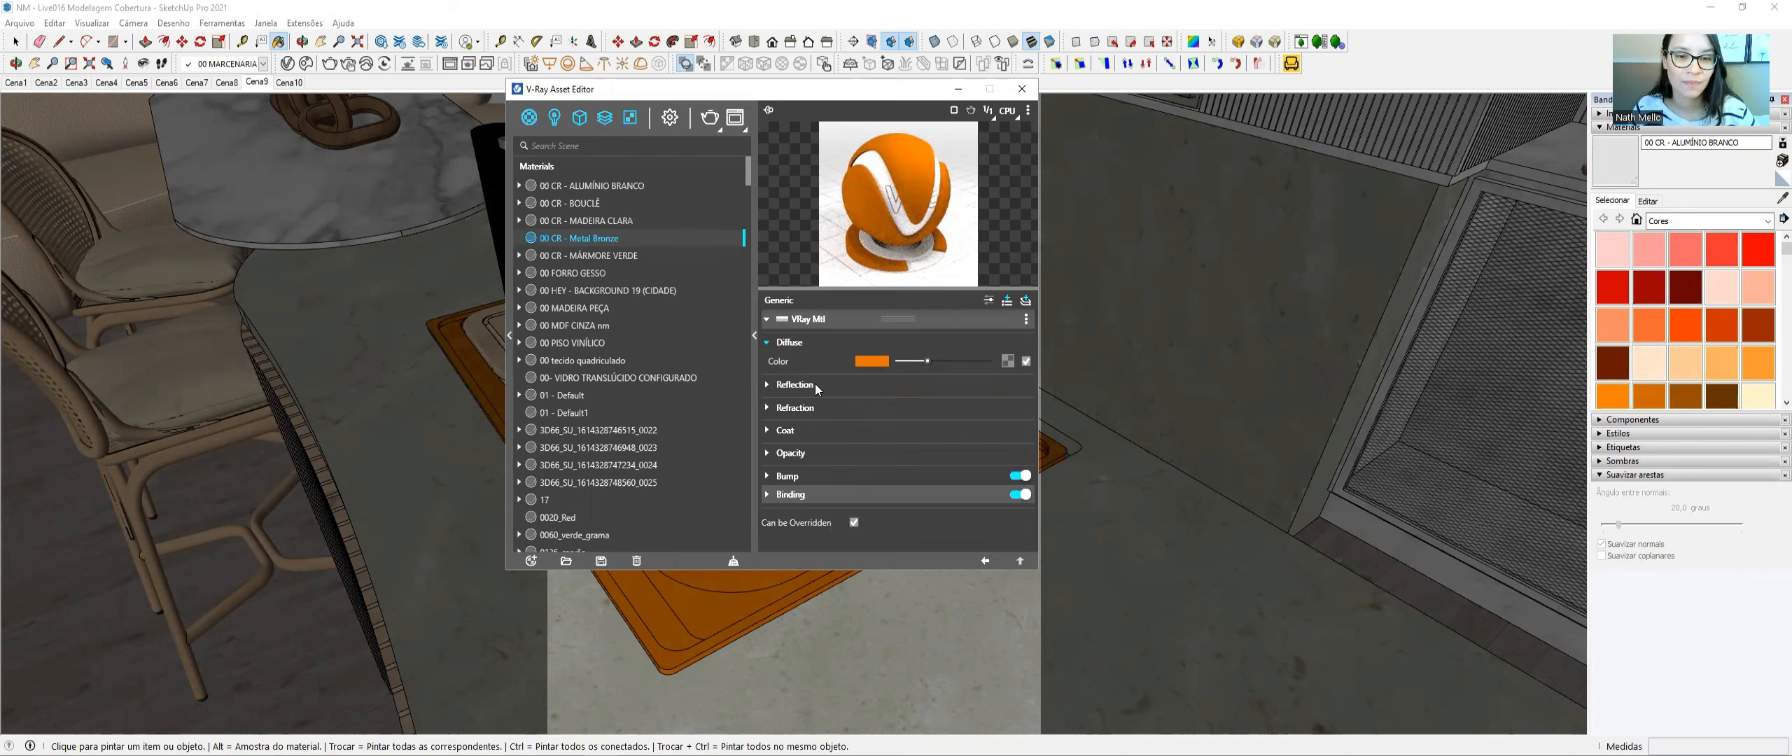
- Open the bronze material's diffuse colour for editing and set its value range to 0 to 255
left_click(864, 364)
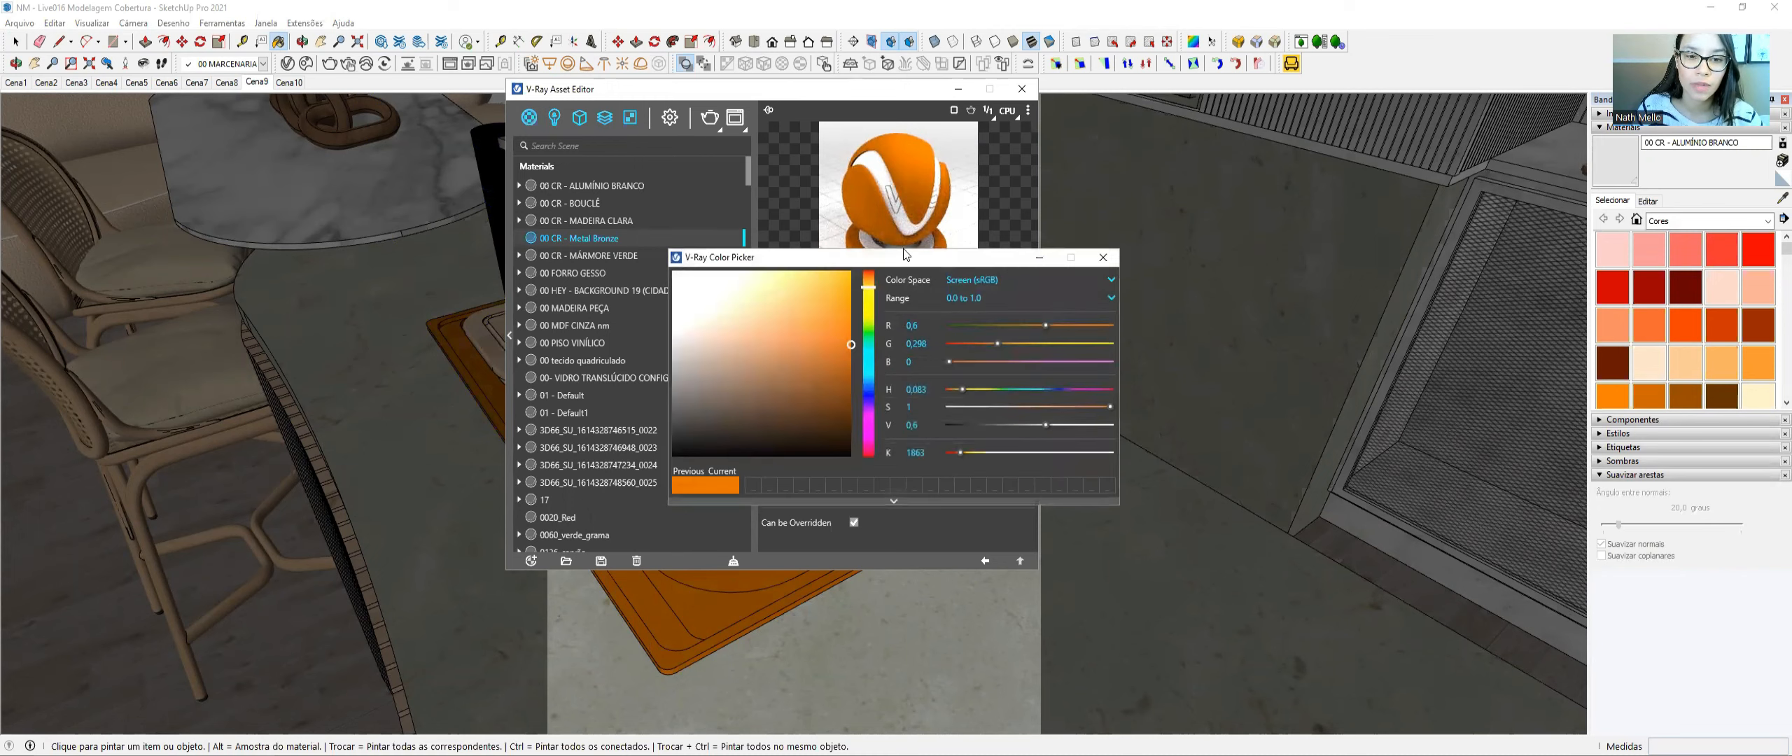
left_click_drag(914, 263, 866, 180)
left_click(916, 215)
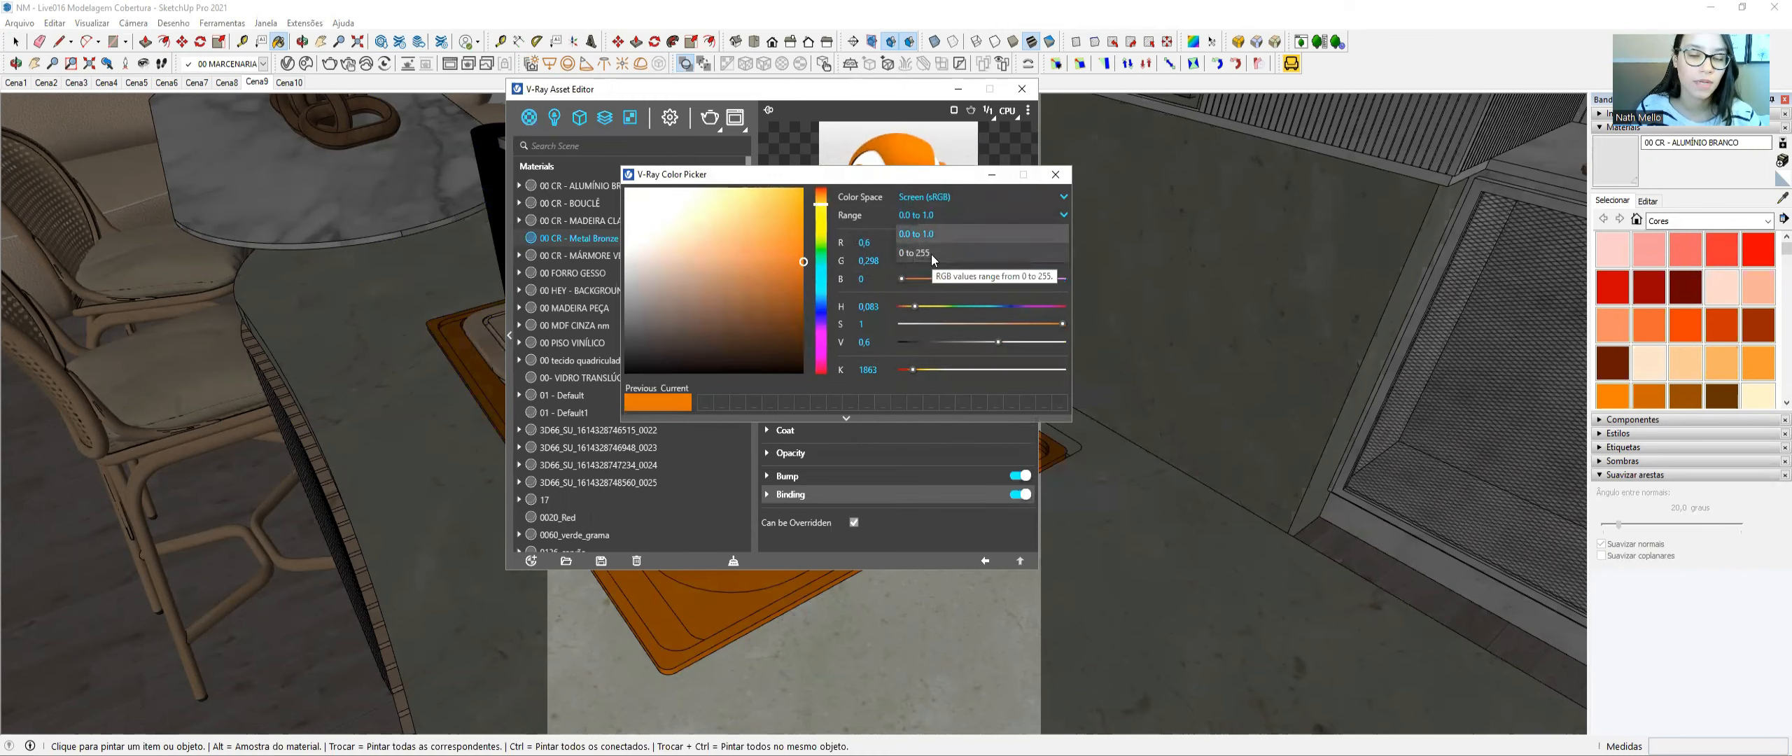
left_click(932, 253)
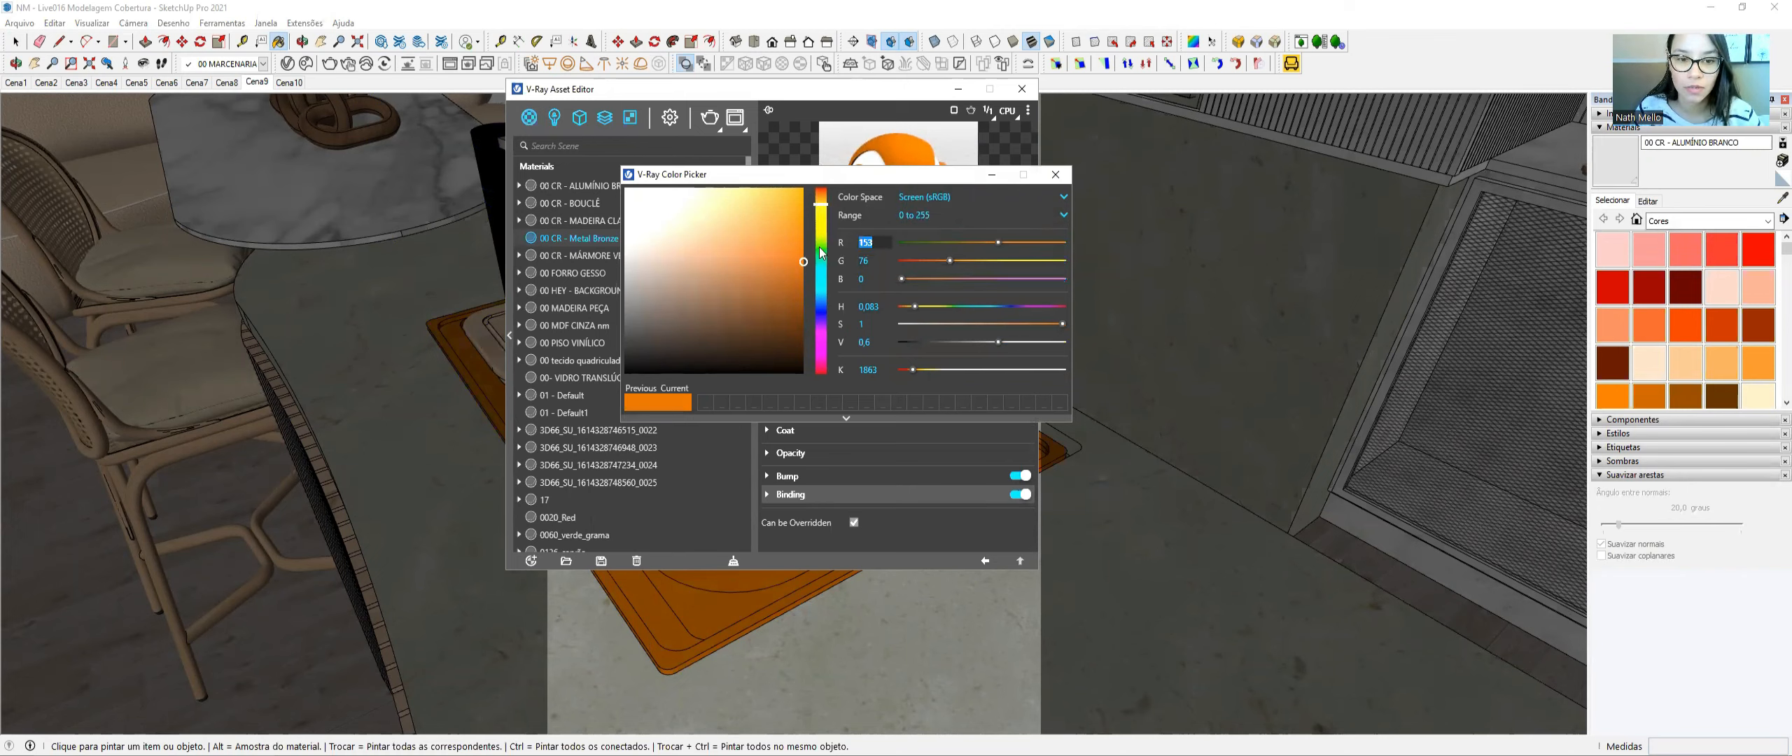
- Set the bronze material's diffuse colour to R 139, G 91, B 49
type("1")
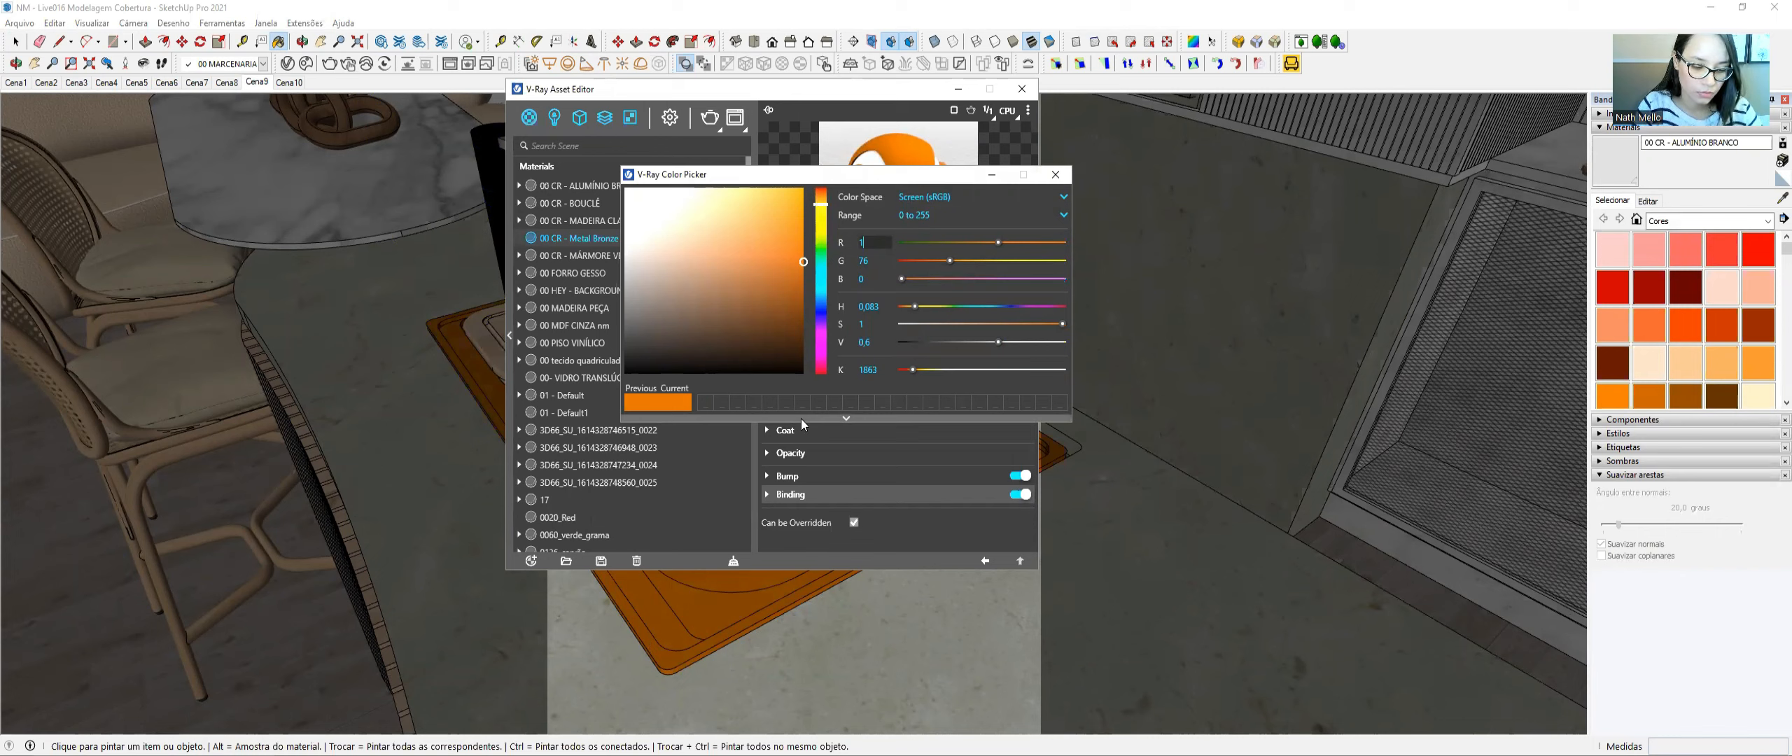
type("39")
key("Return")
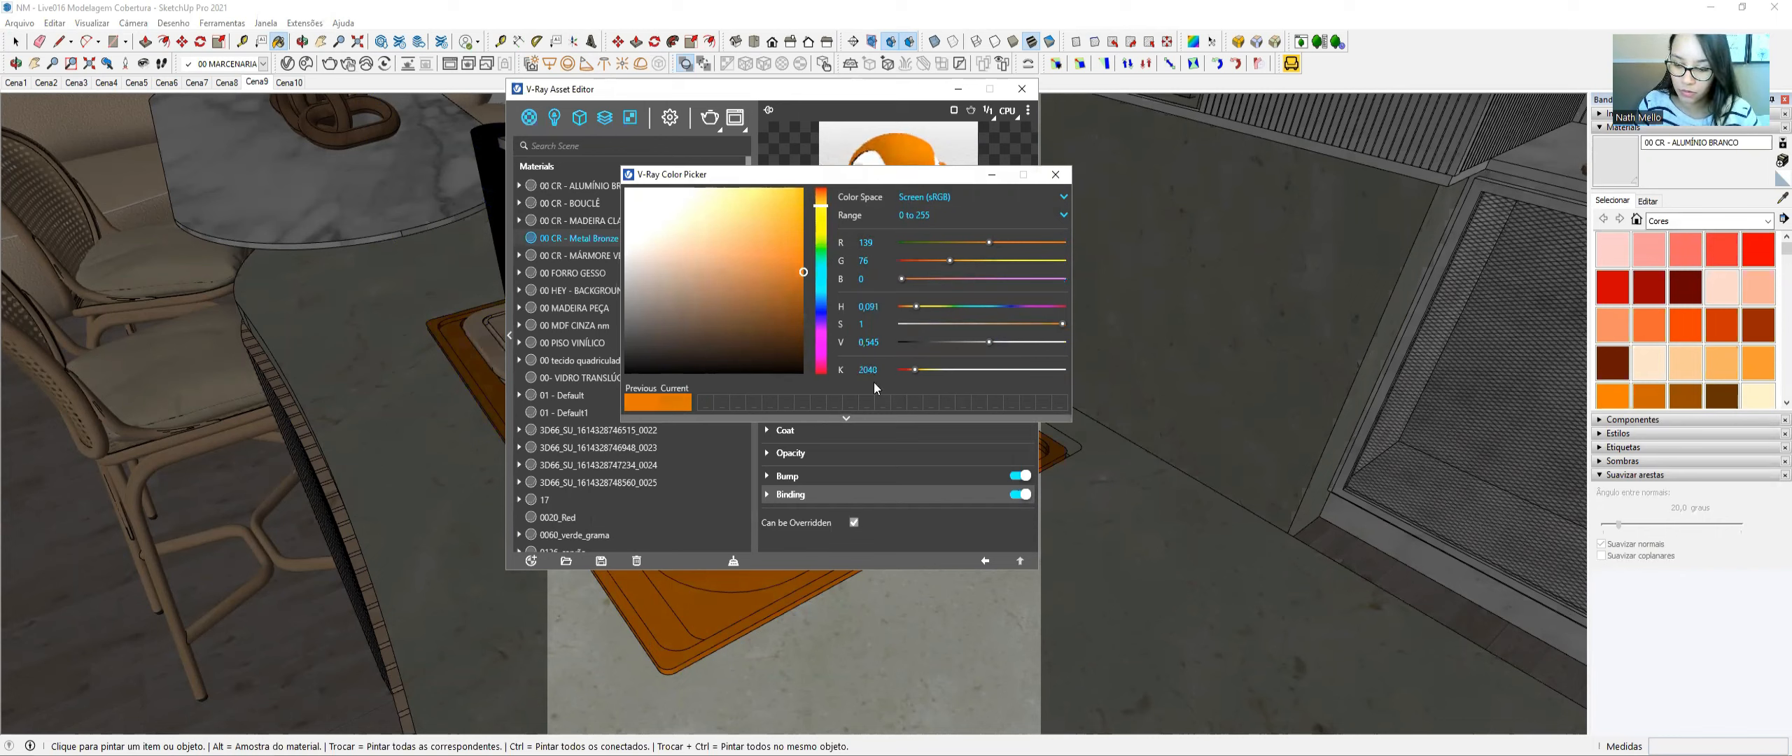
left_click(863, 262)
type("91")
key("Return")
left_click(861, 278)
type("49")
key("Return")
left_click(1055, 175)
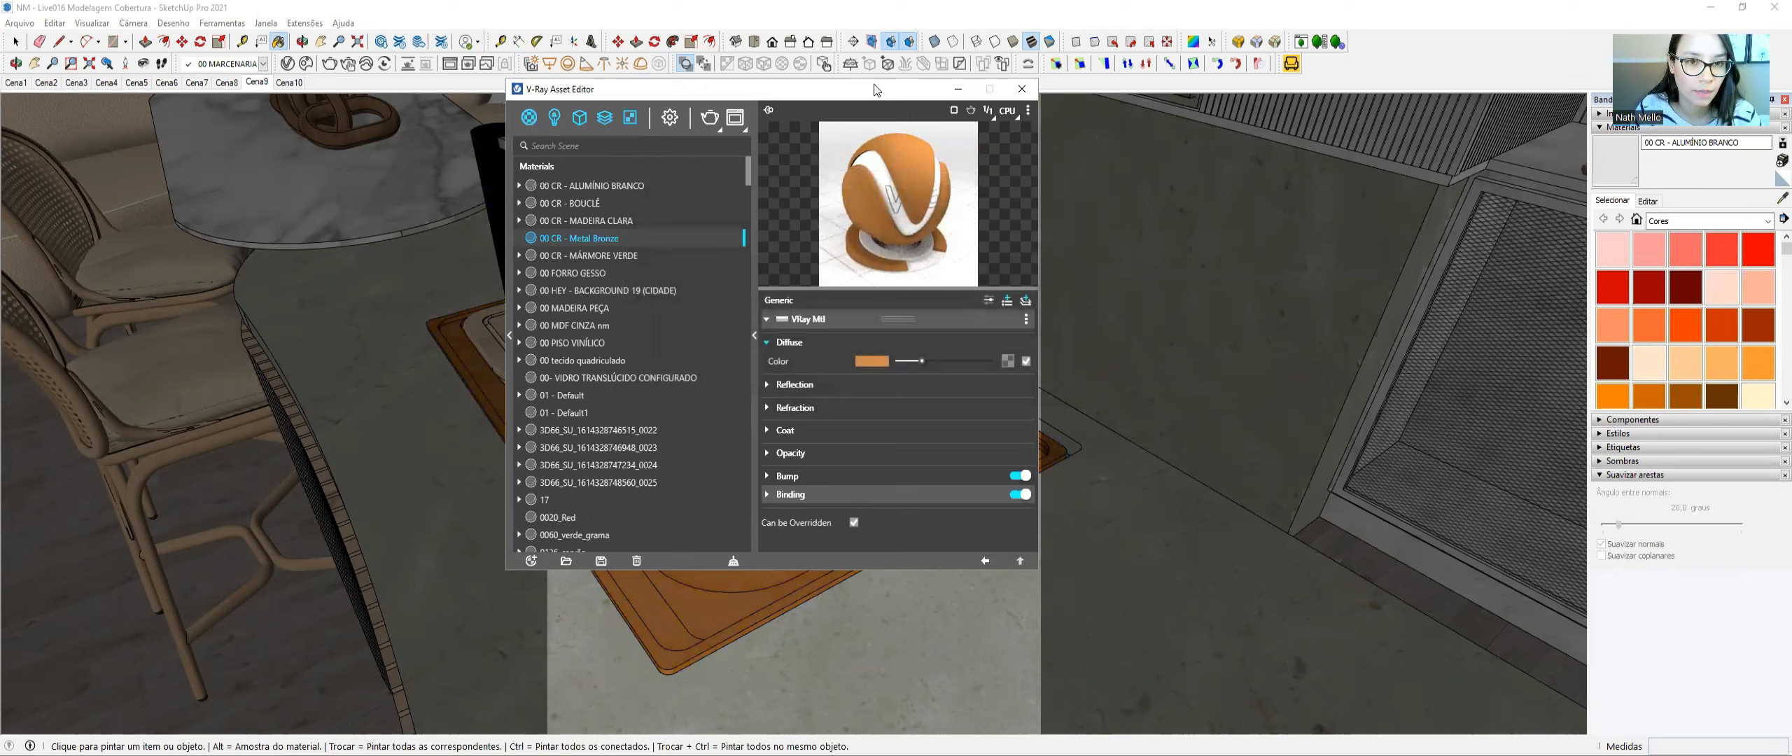
- Set the bronze material's reflection surface control to Use Roughness
left_click_drag(850, 90, 838, 86)
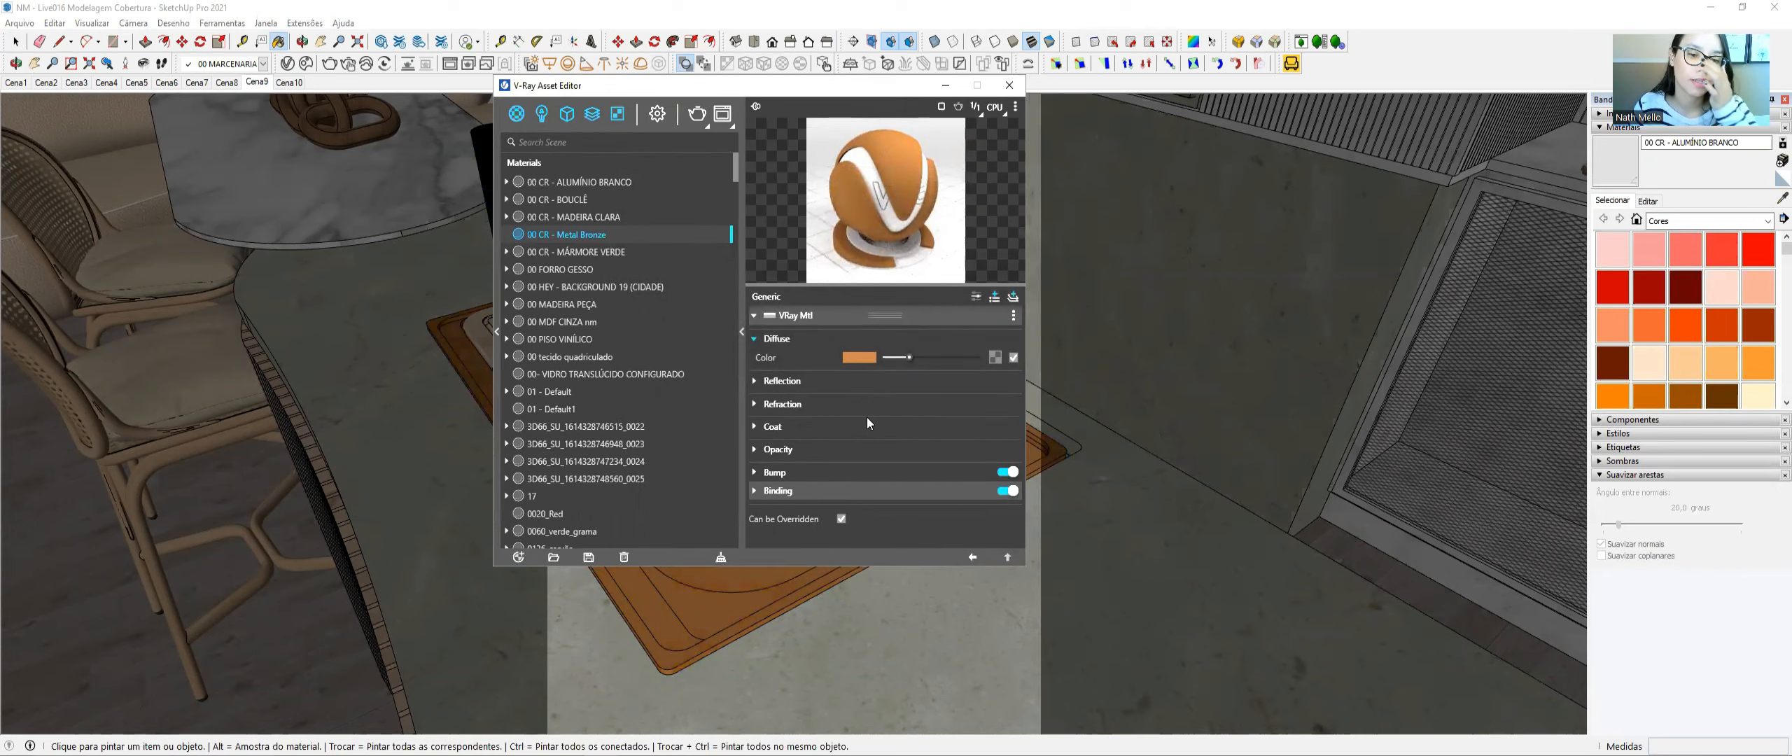
left_click(856, 381)
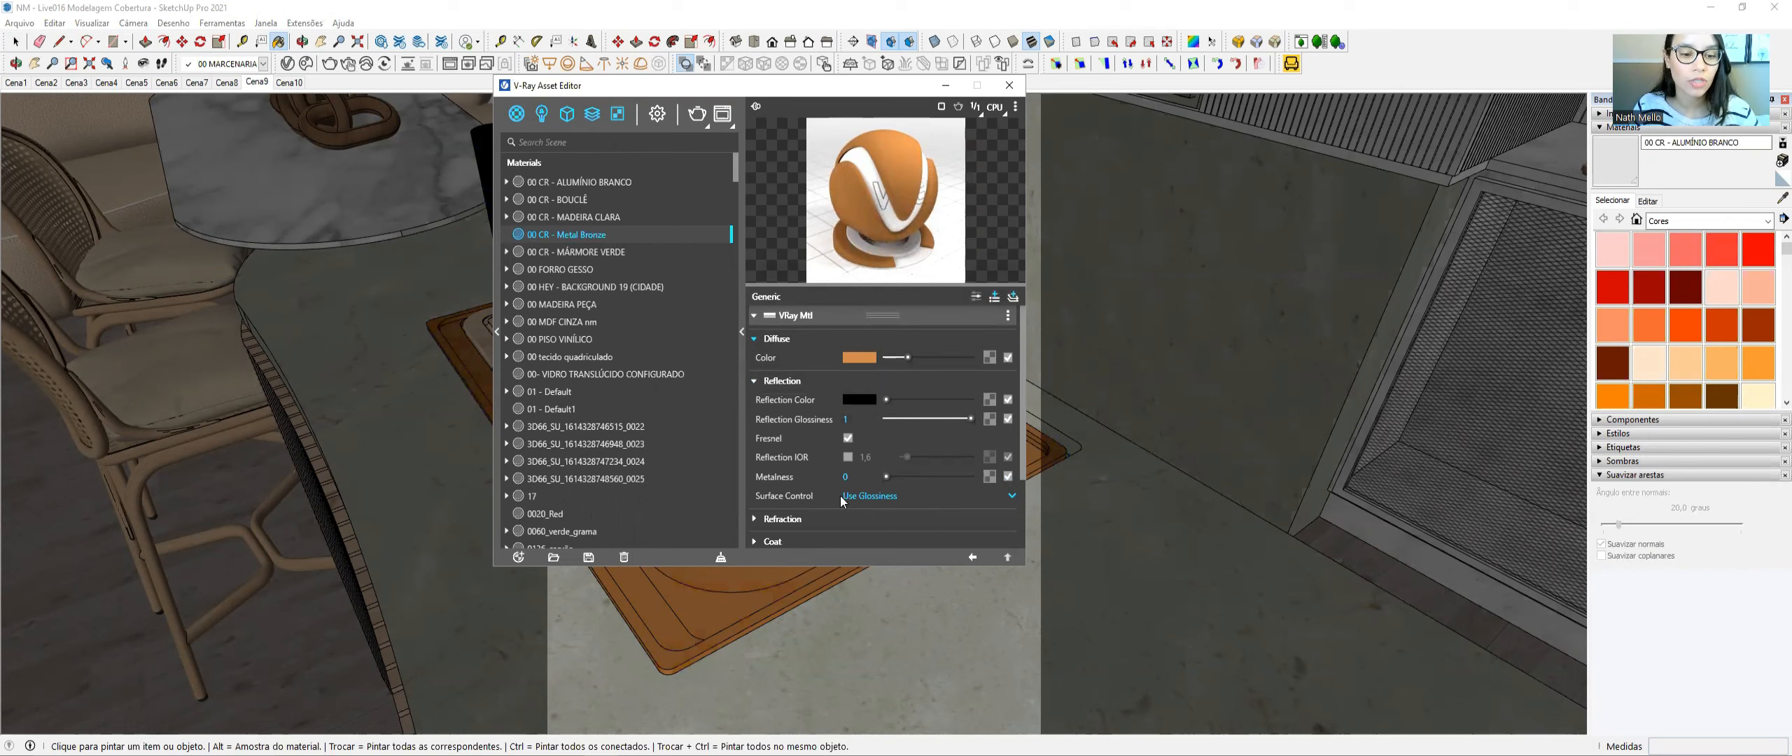
left_click(858, 496)
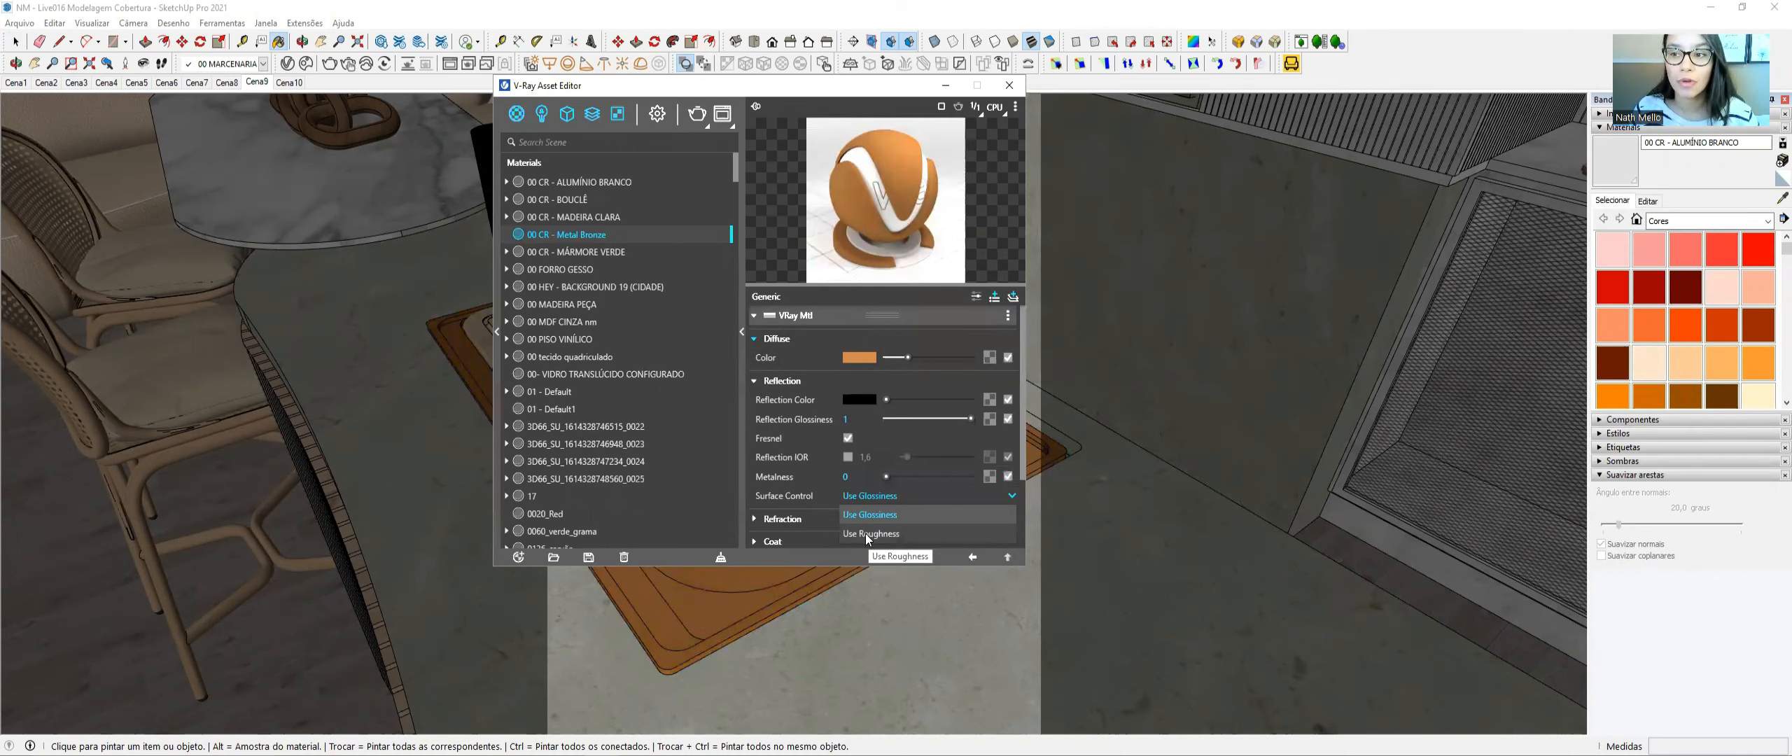
left_click(1013, 297)
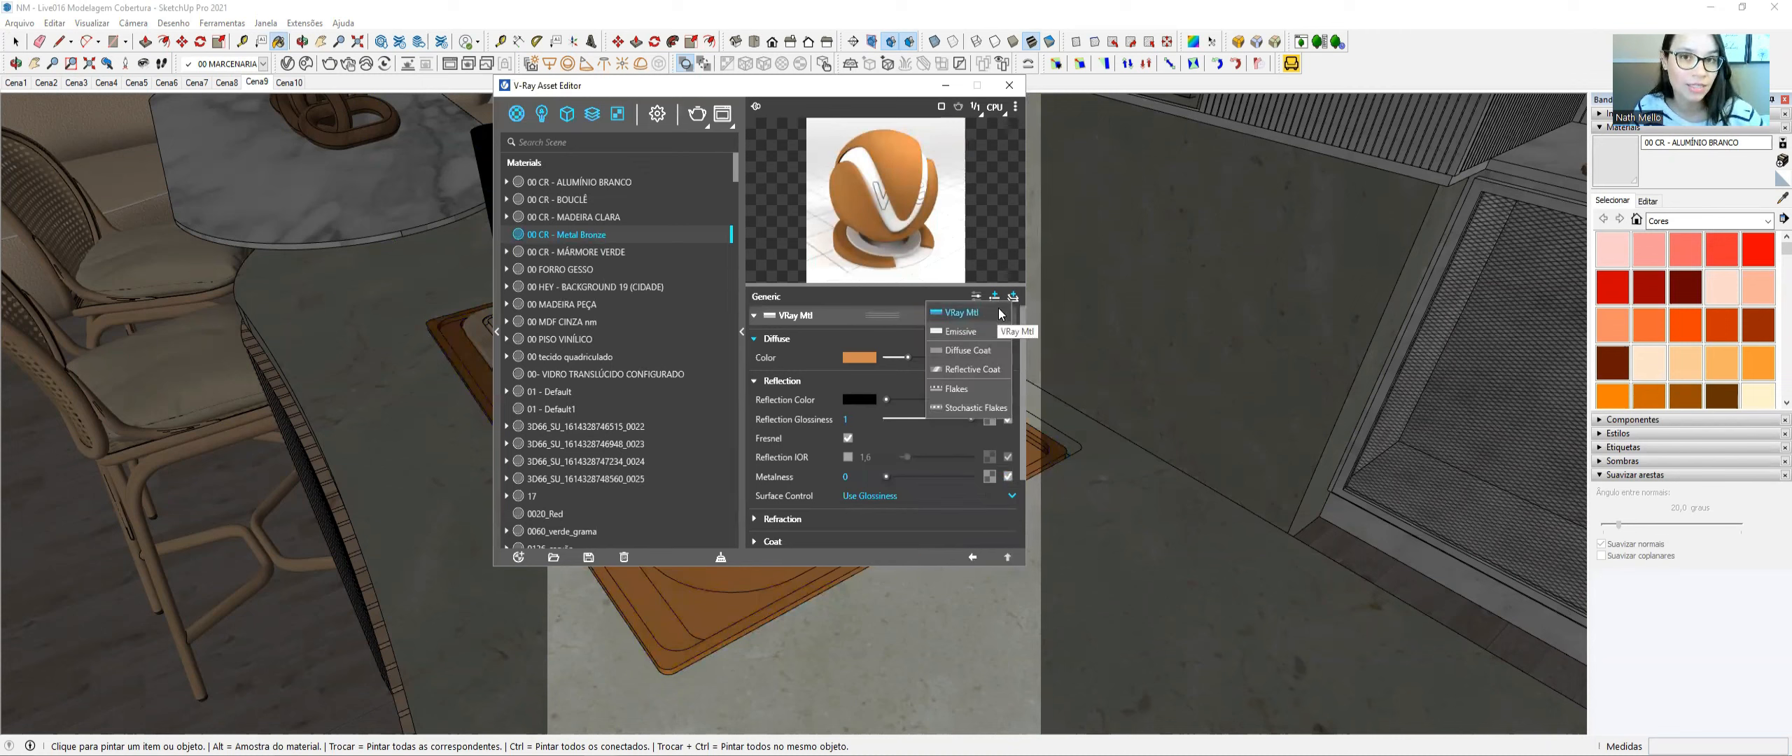
left_click(875, 497)
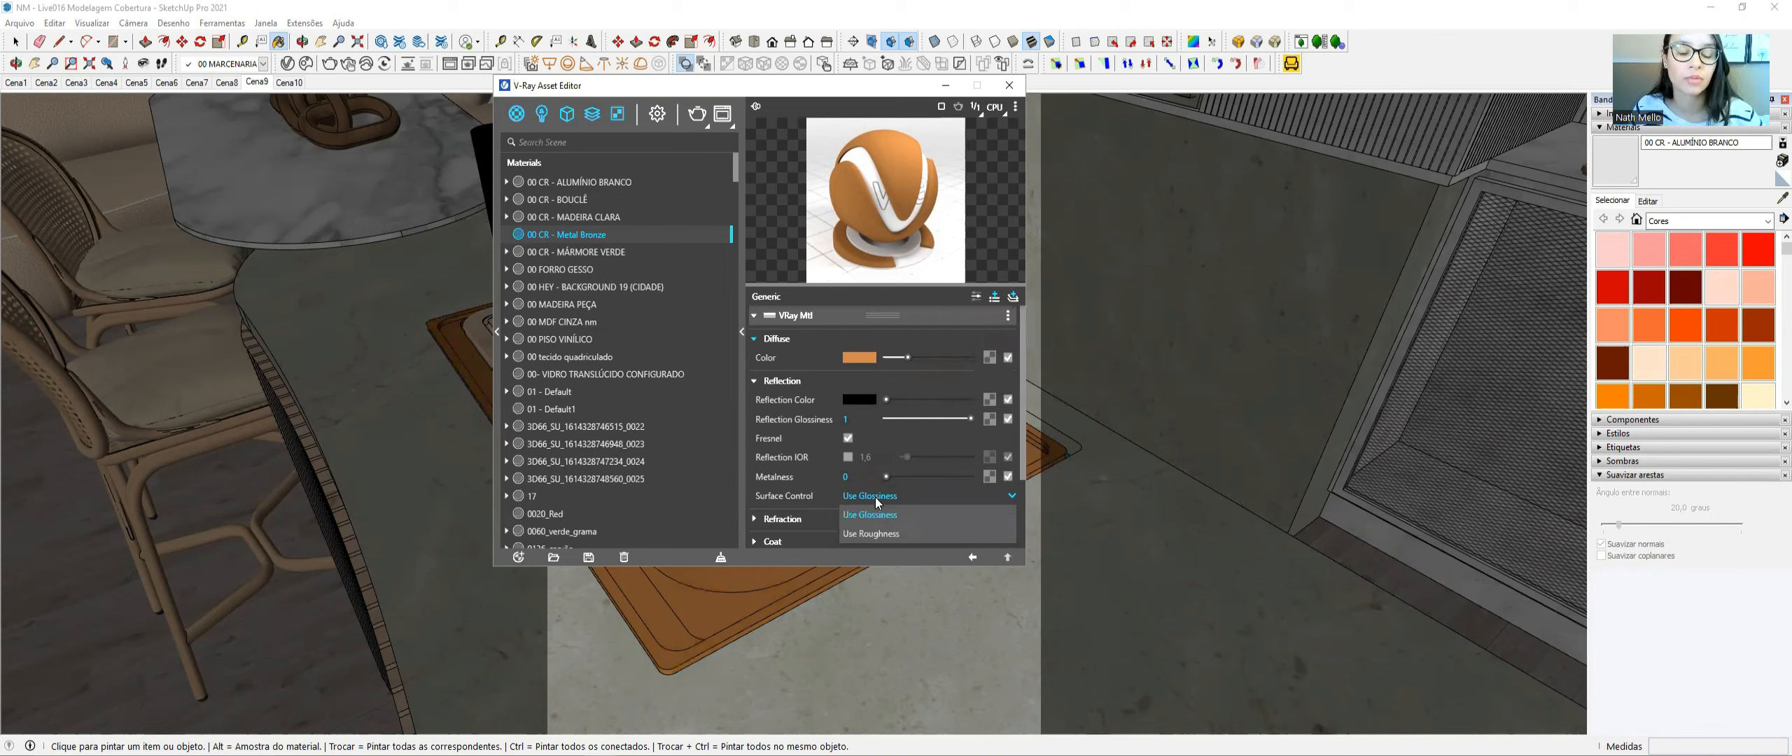
left_click(874, 536)
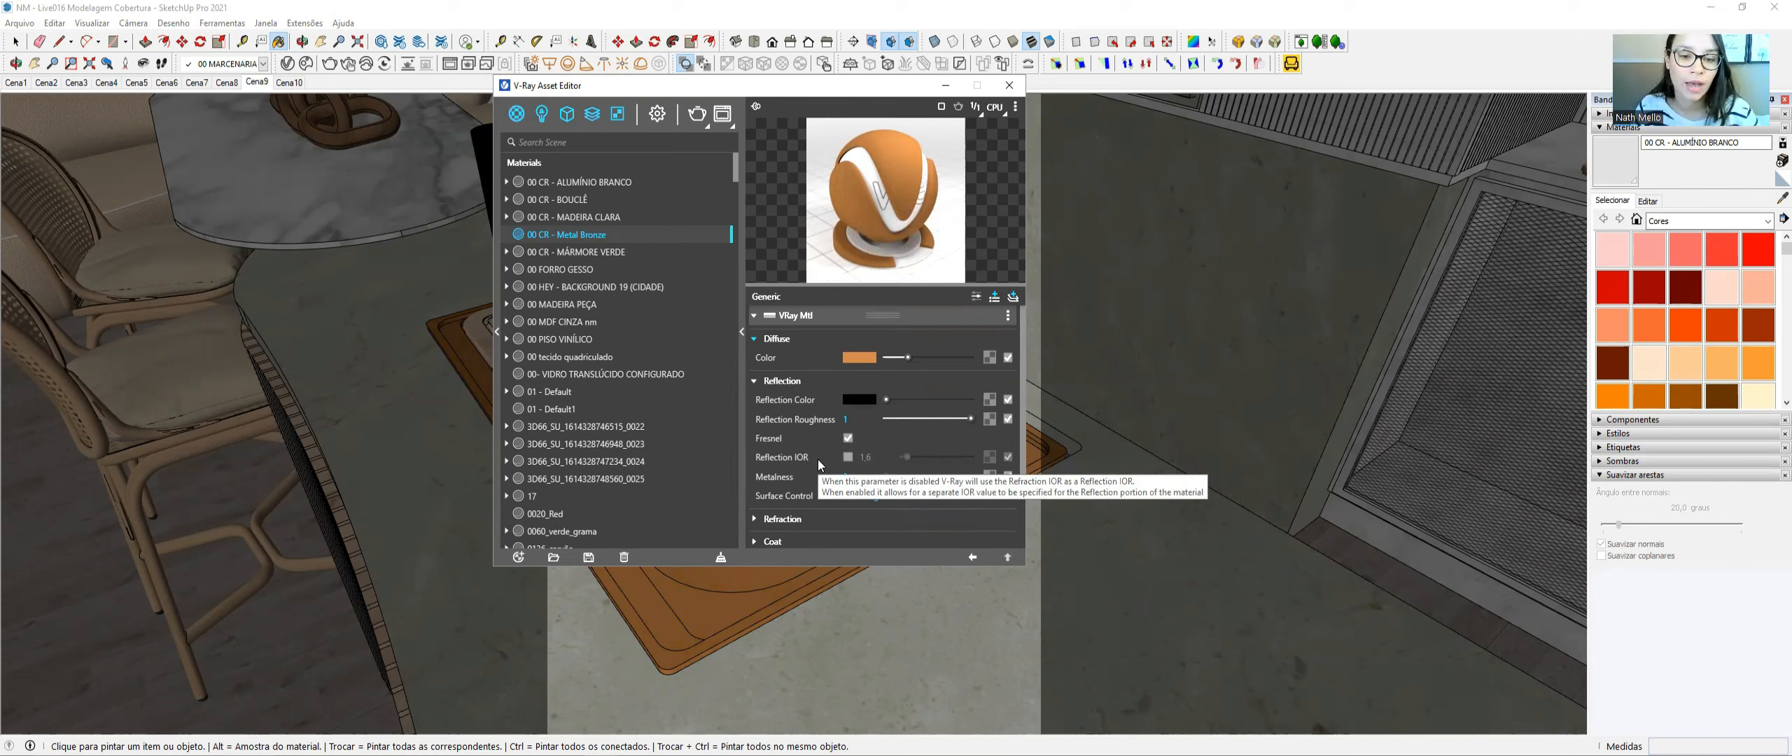
- Reuse the diffuse colour as reflection colour at full intensity, with reflection roughness 0.05 and metalness 1
left_click_drag(859, 357, 971, 399)
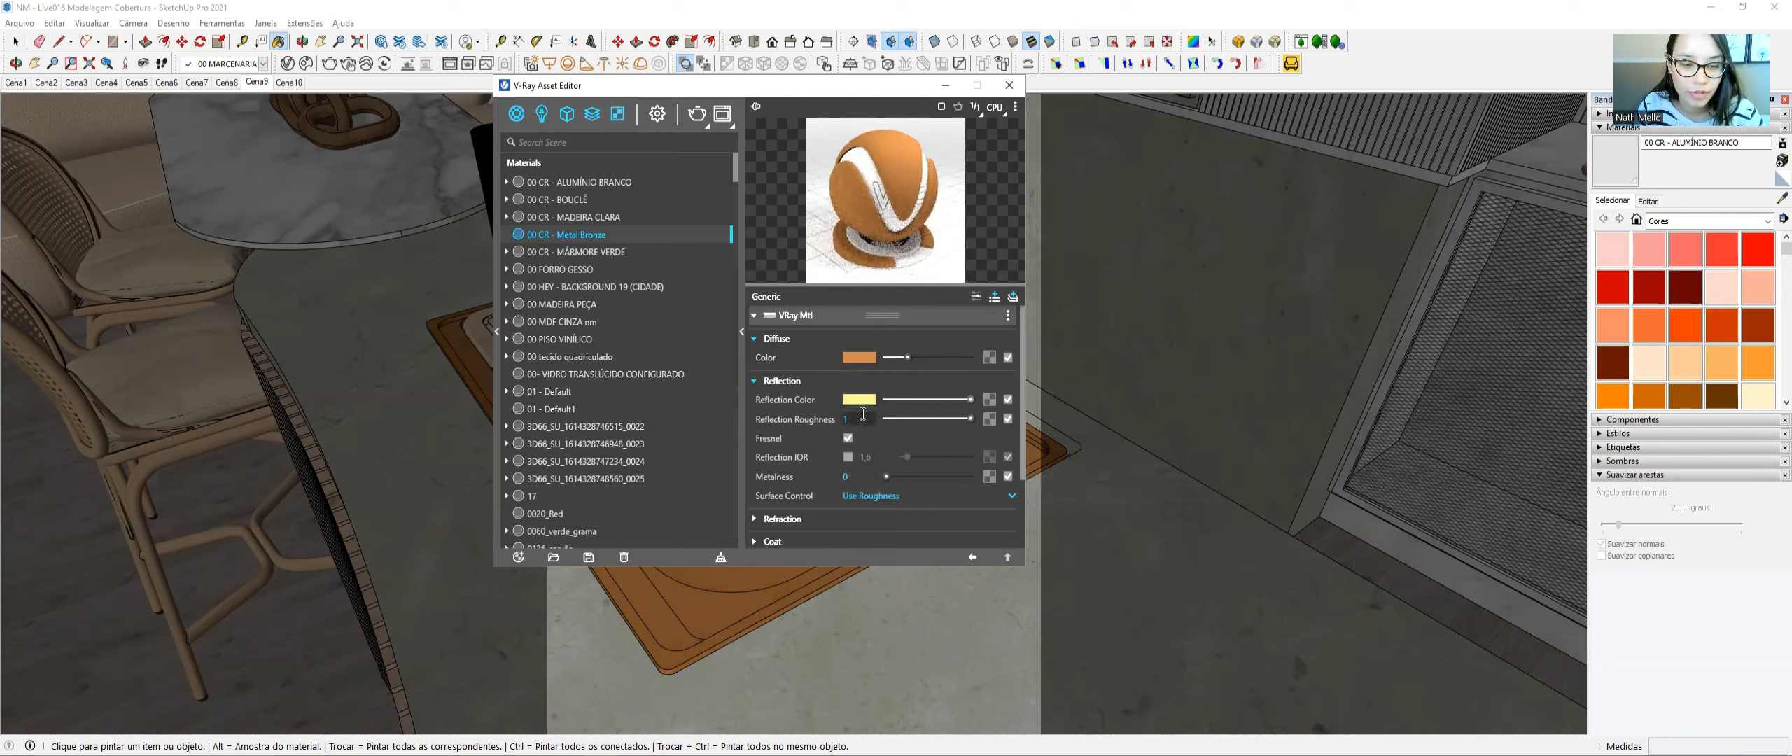
left_click_drag(899, 418, 891, 419)
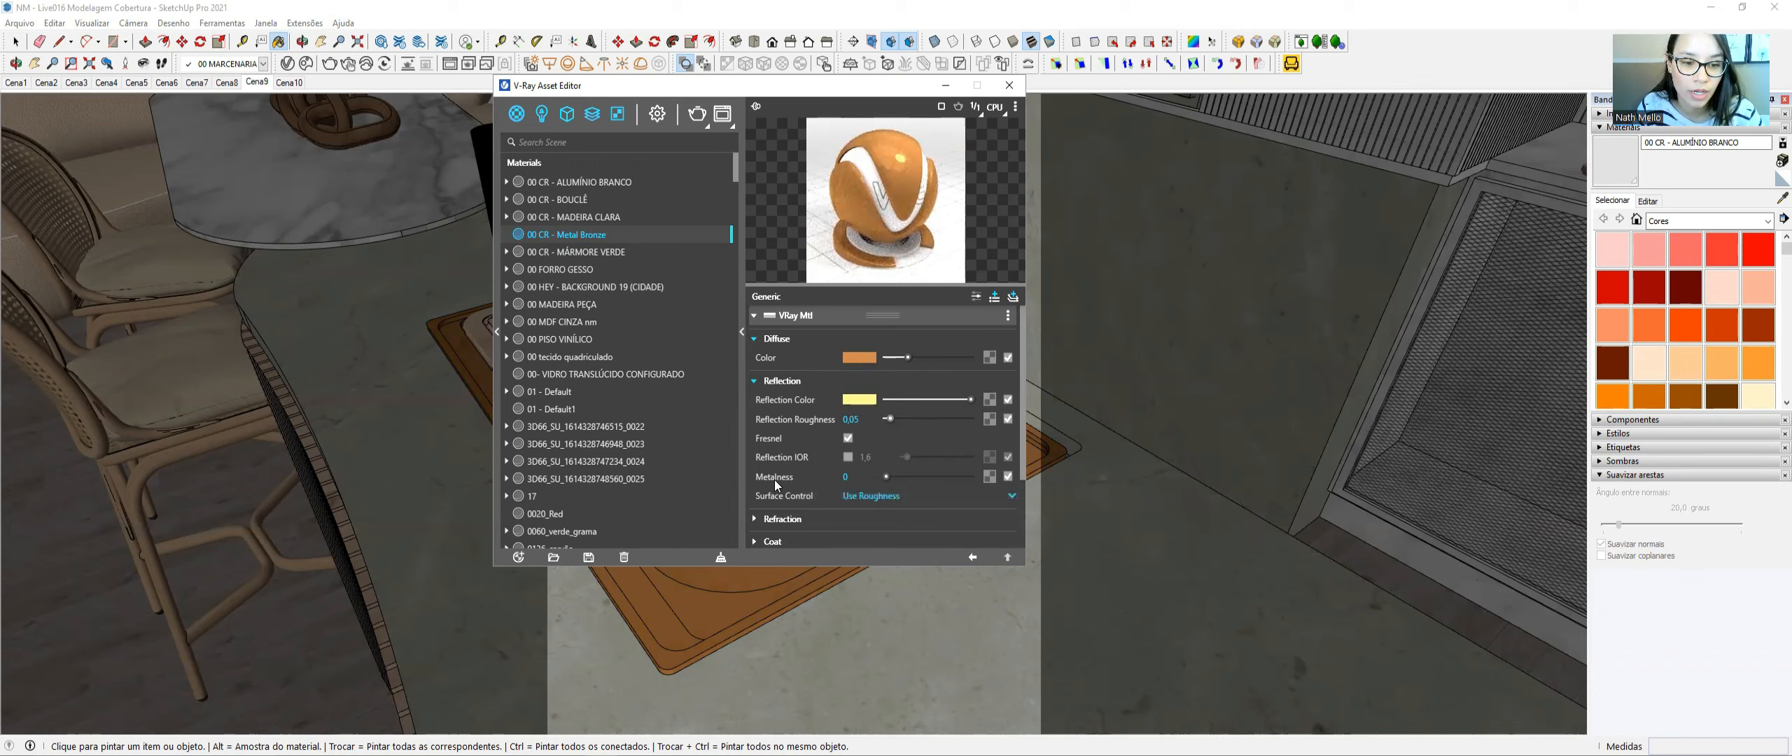
left_click_drag(938, 476, 975, 476)
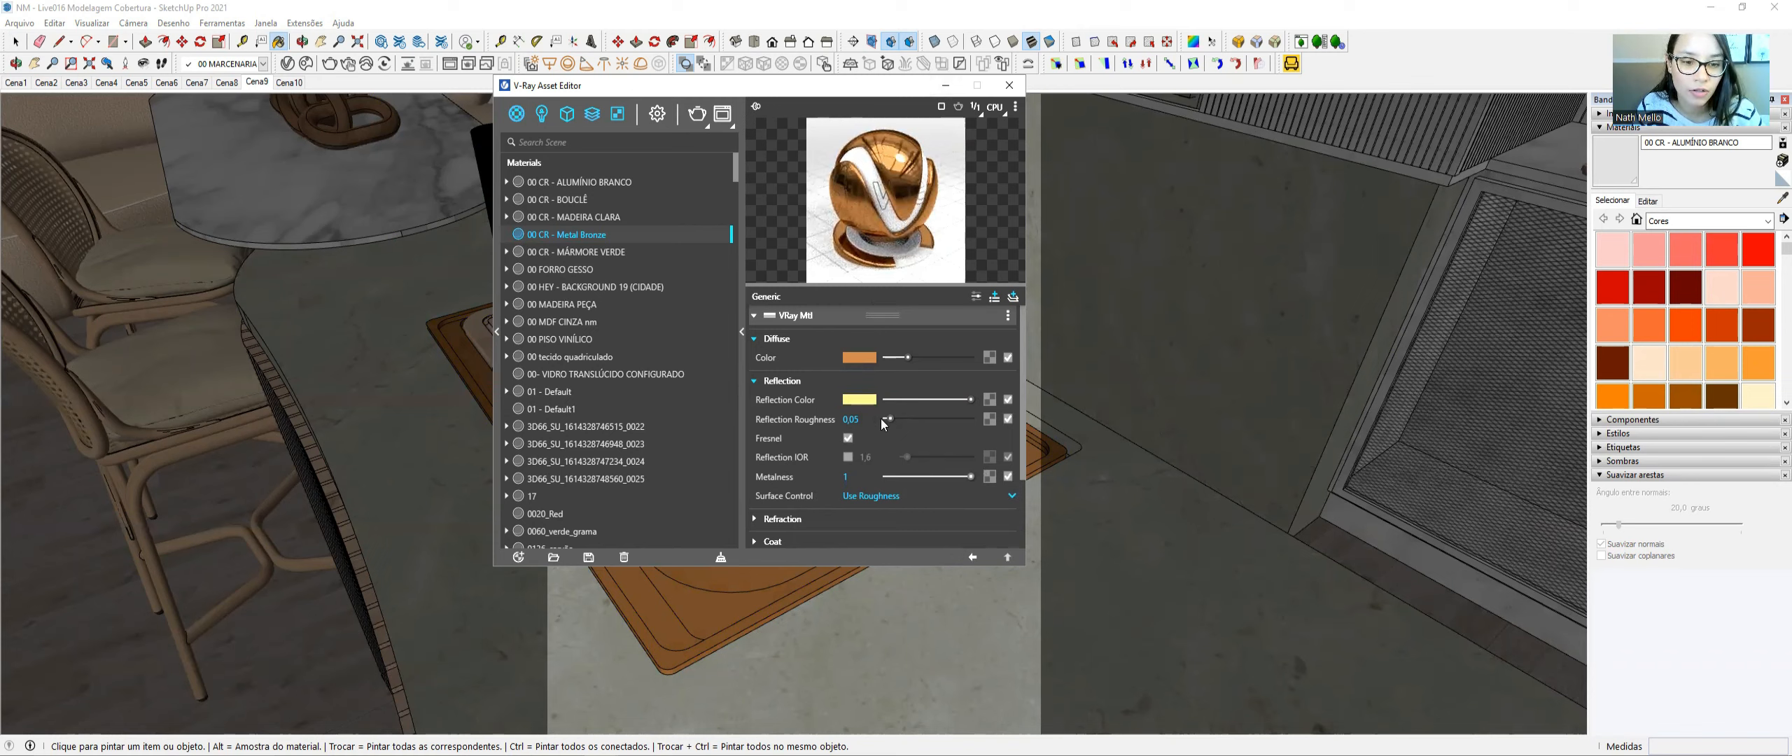
- Test reflection roughness values of 0, 0.15 and 0.05 on the bronze, settling on 0.15
left_click_drag(888, 417, 886, 417)
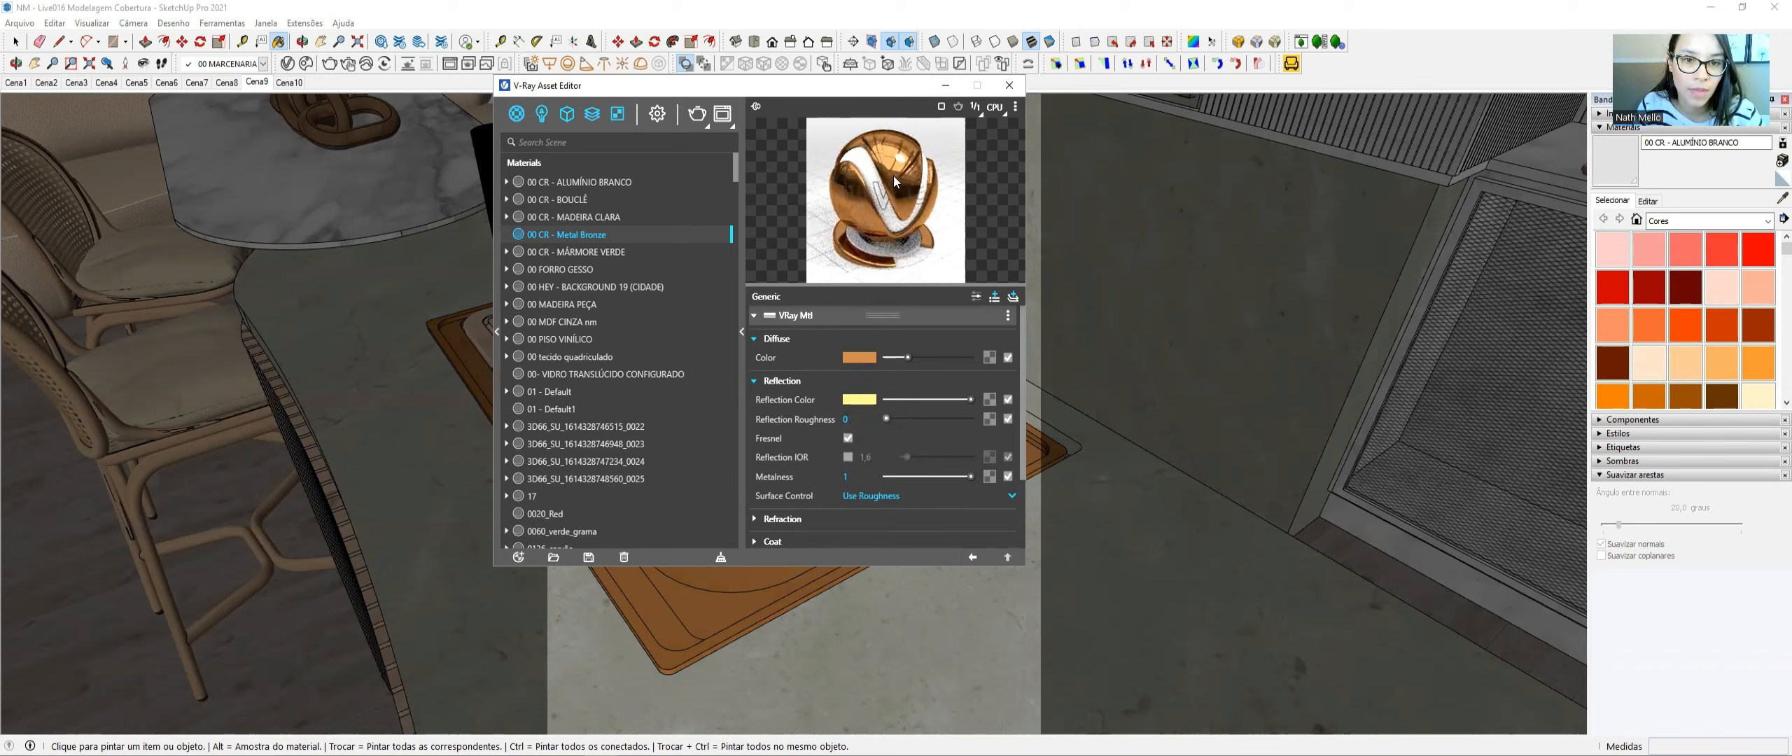
left_click_drag(884, 419, 898, 419)
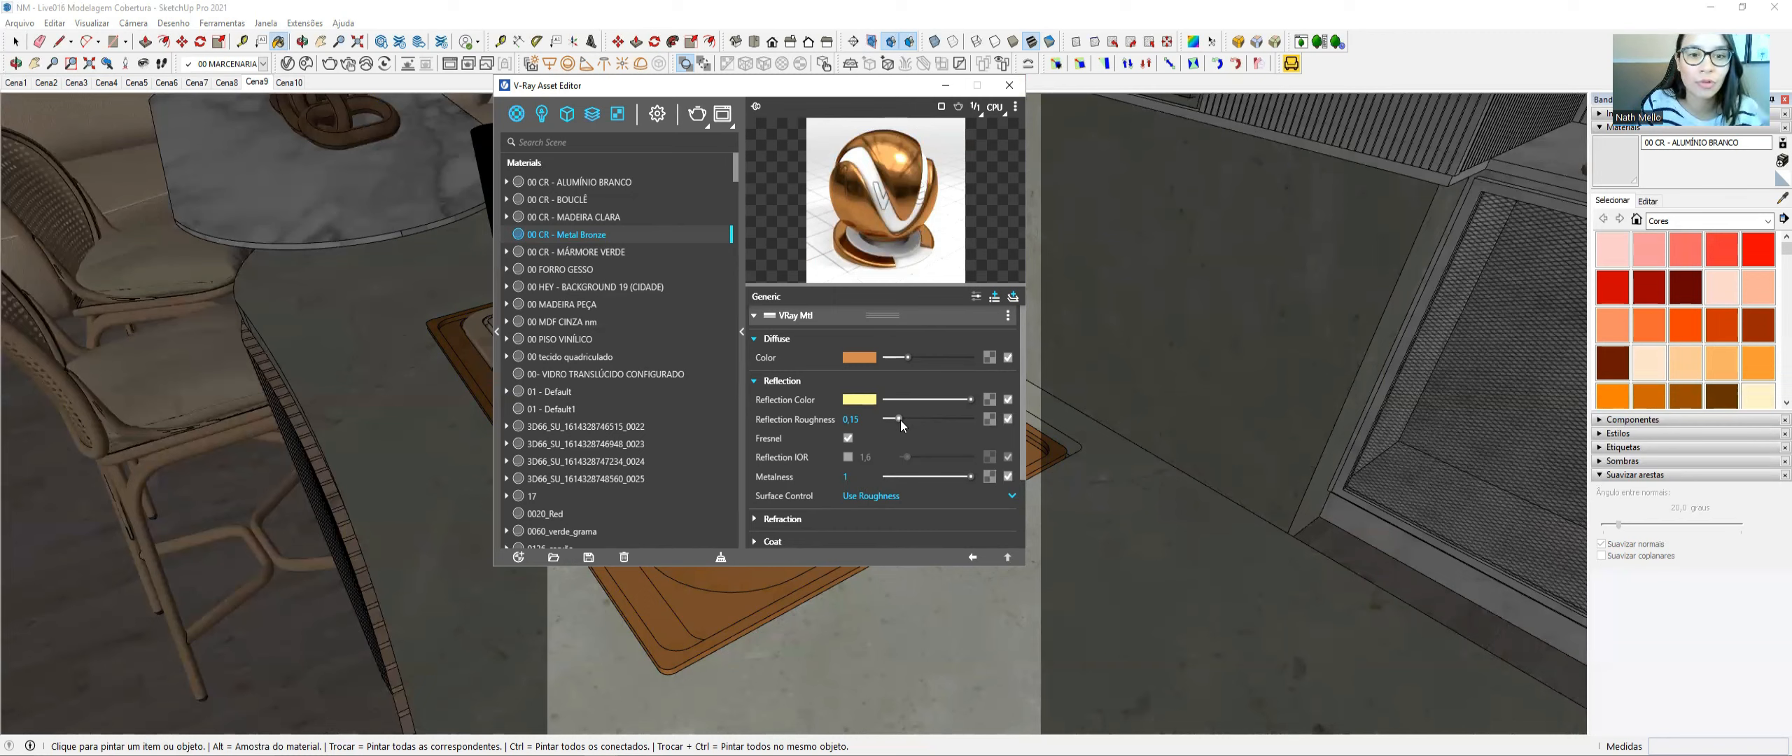
left_click_drag(884, 420, 889, 420)
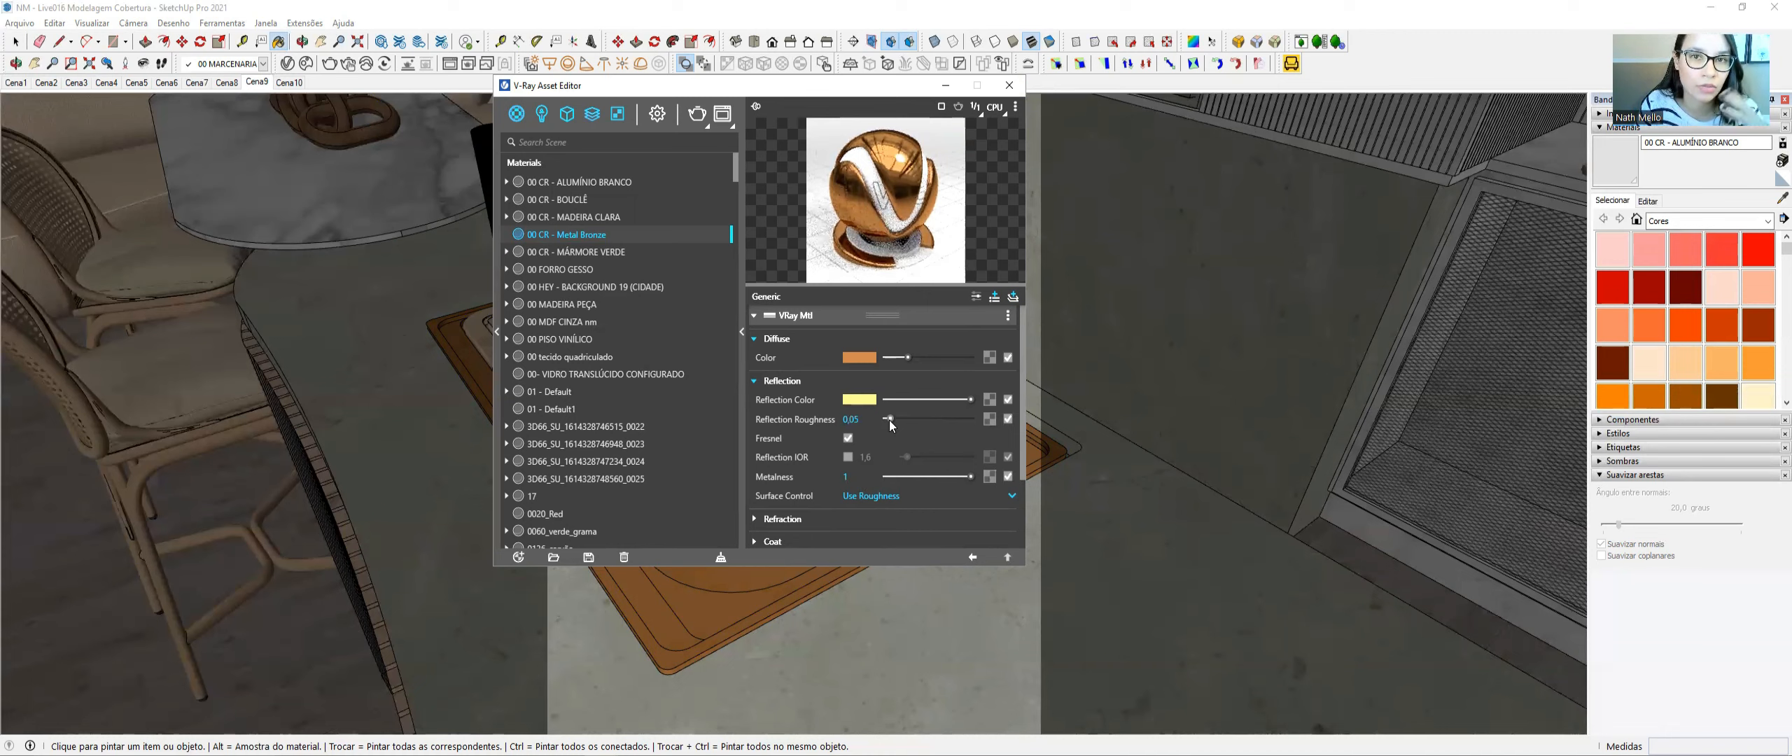
left_click_drag(896, 420, 899, 420)
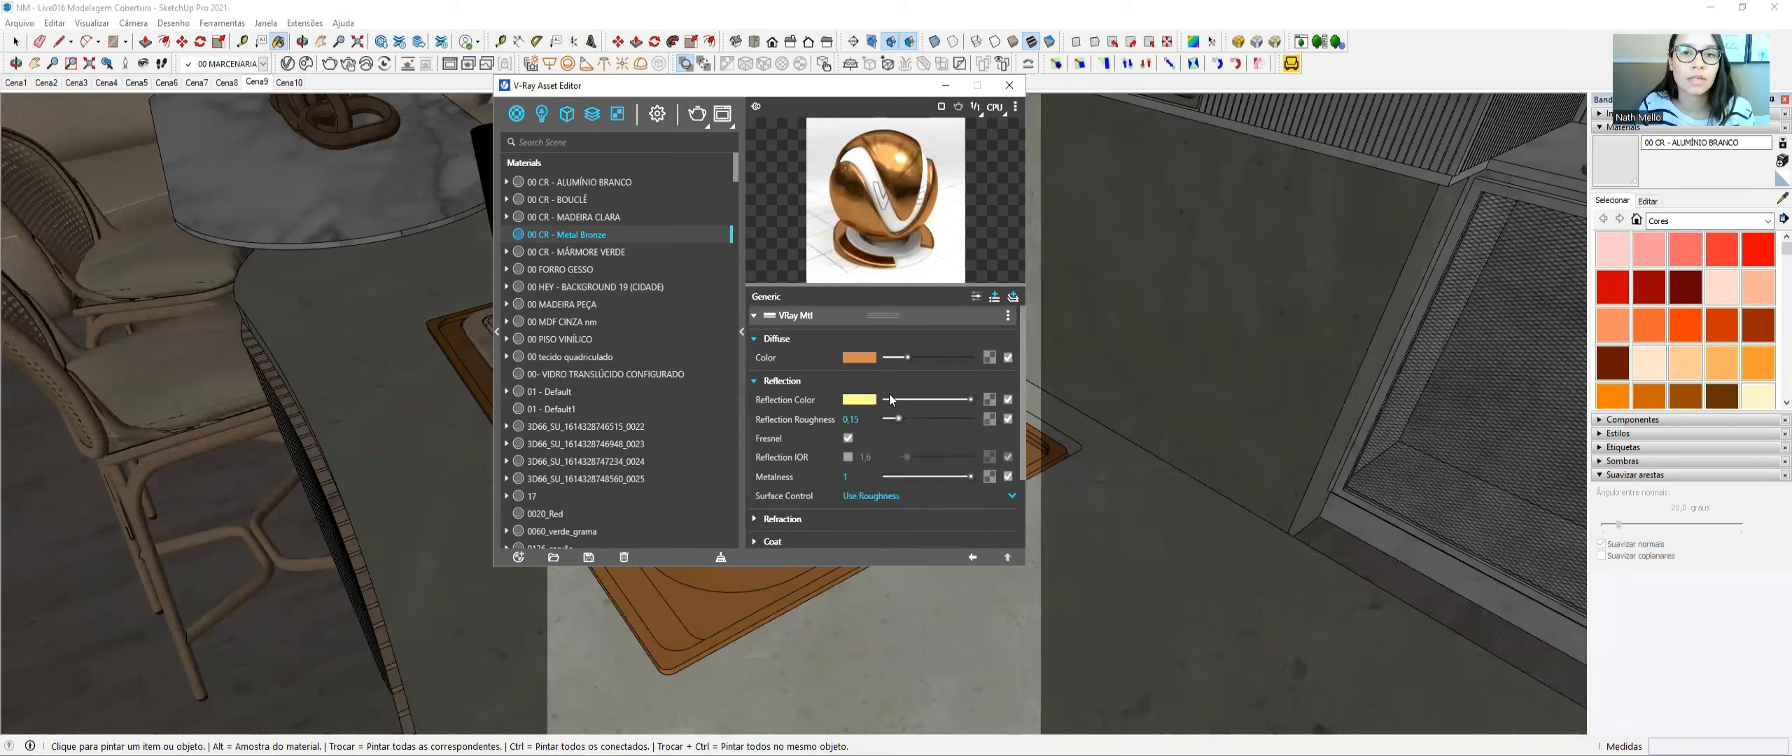
- Show the bronze material's advanced parameters and try Ward as its reflection BRDF
left_click(977, 297)
scroll(932, 362, "down", 2)
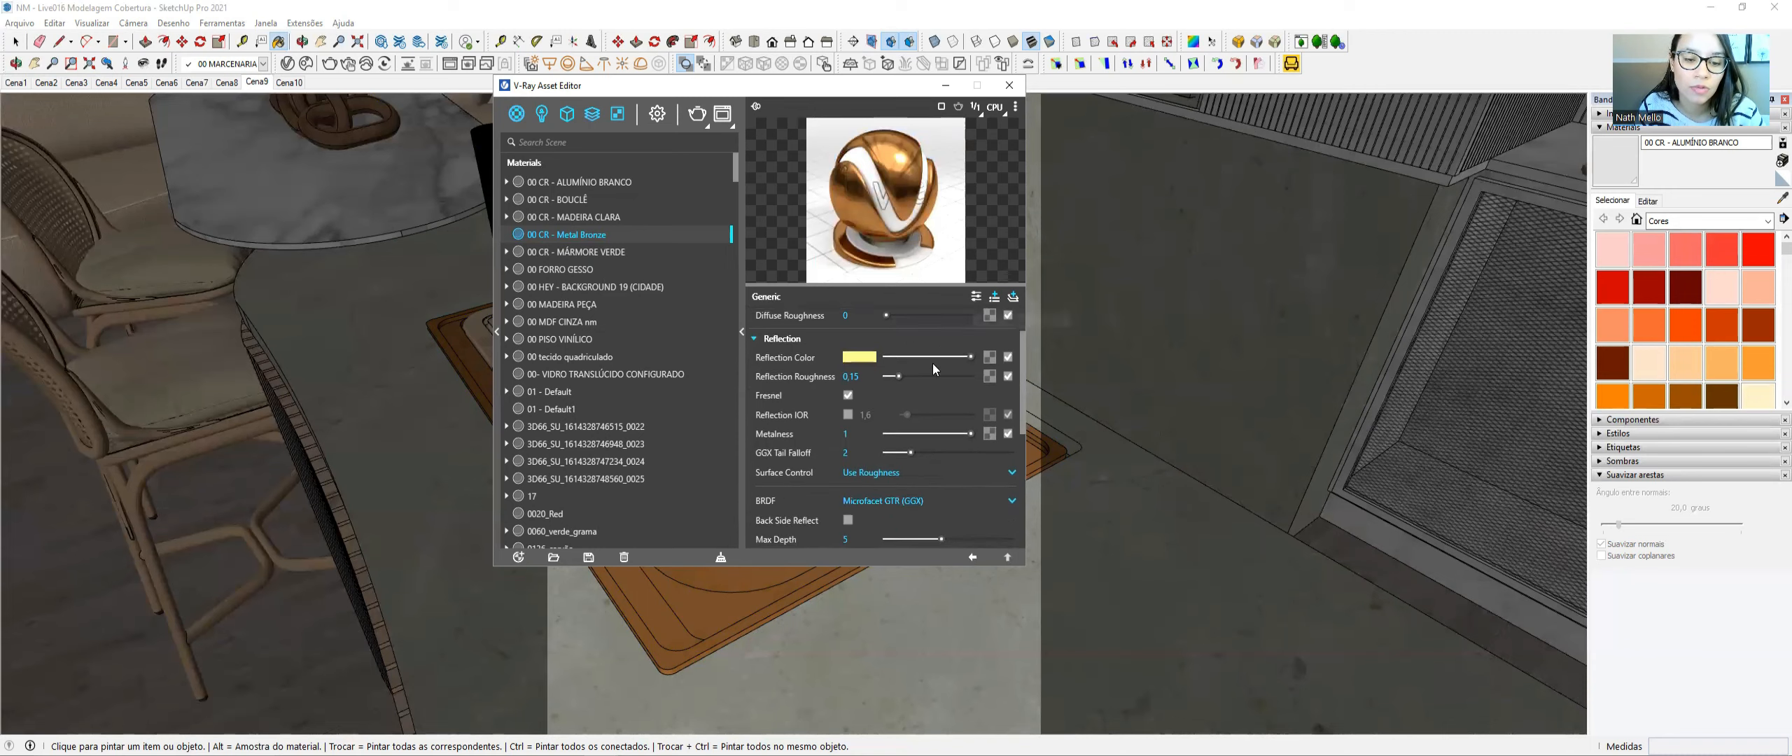
left_click(869, 489)
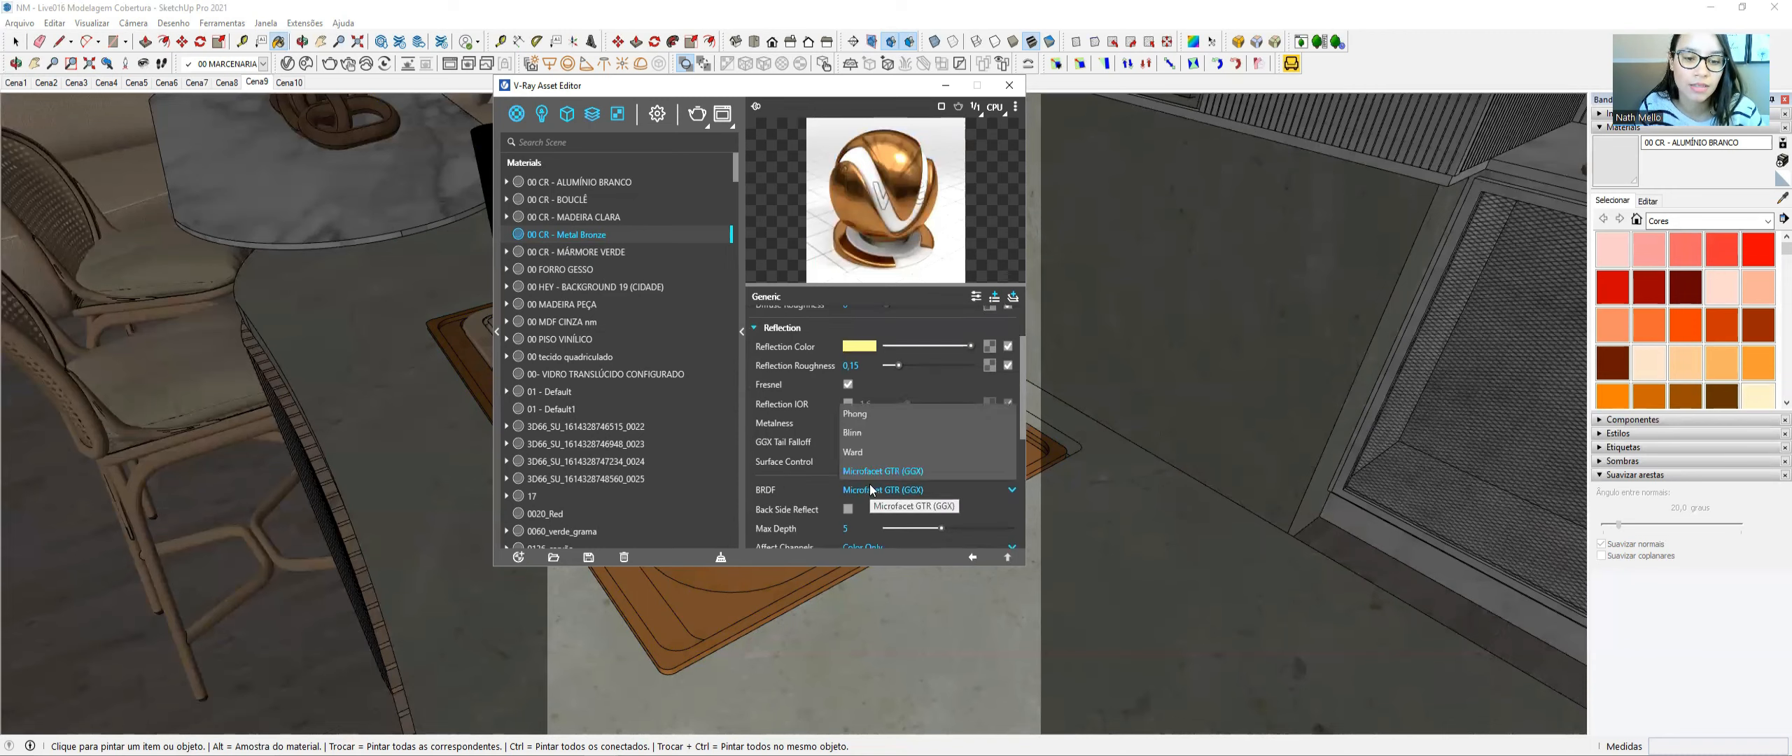
left_click(849, 451)
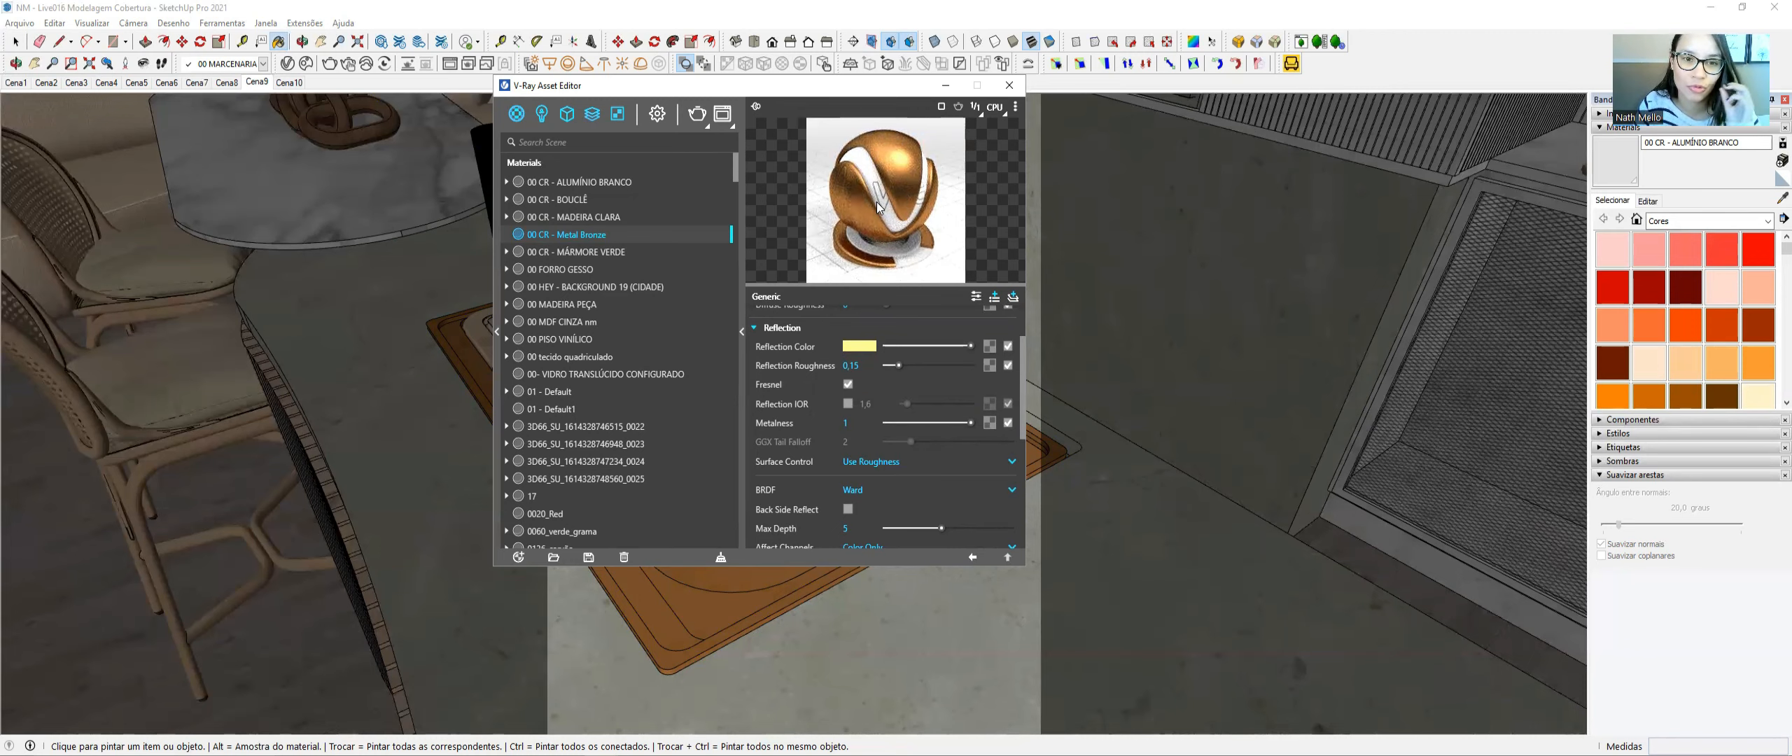
- Enlarge the material preview and change its preview scene to Subsurface Scattering
left_click_drag(863, 284, 862, 334)
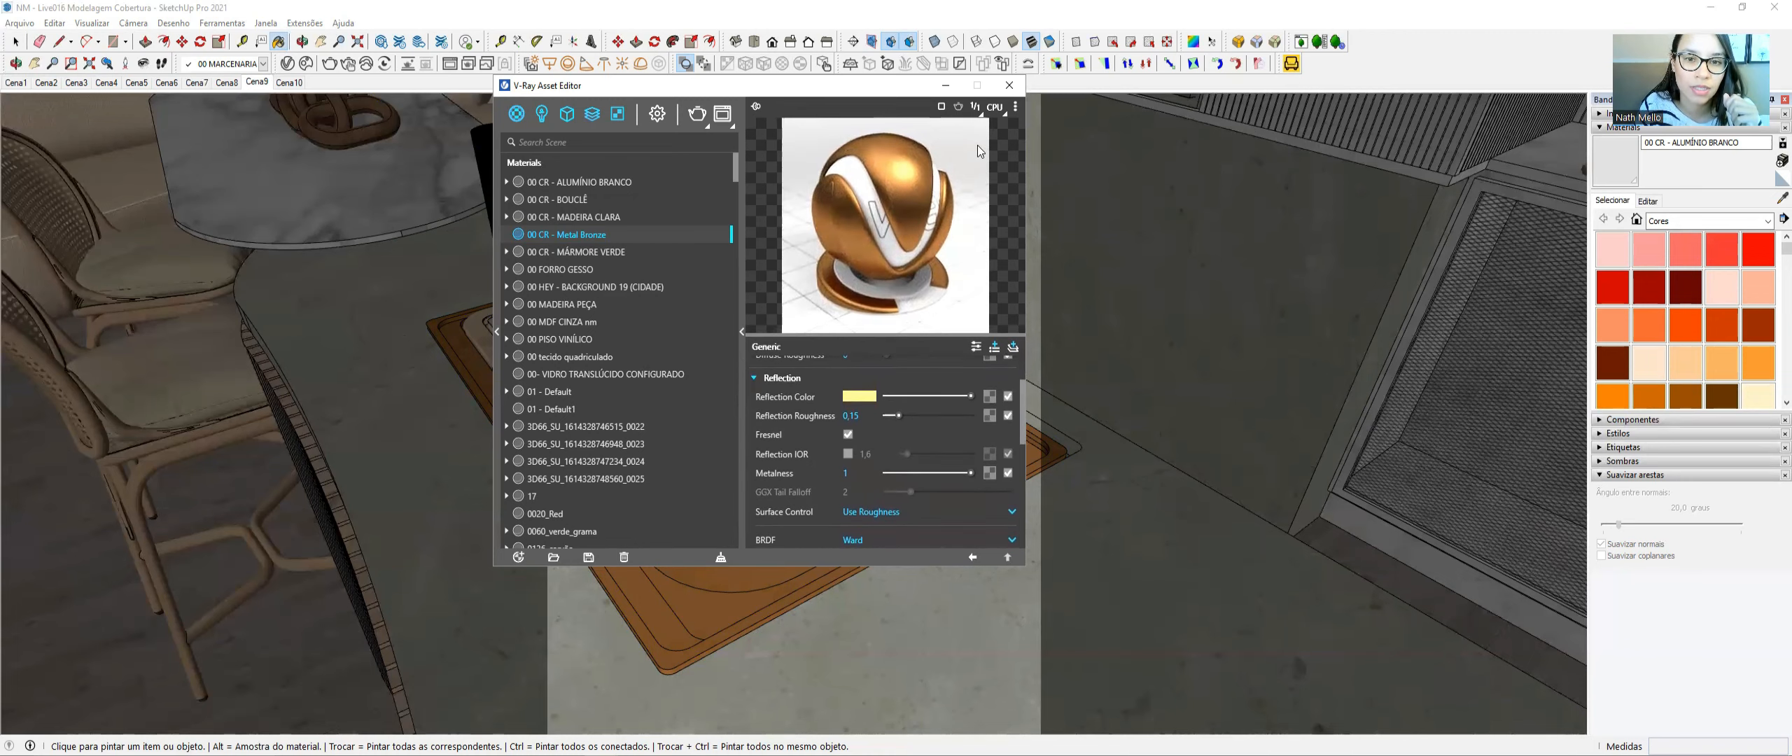
left_click(1015, 106)
left_click(942, 203)
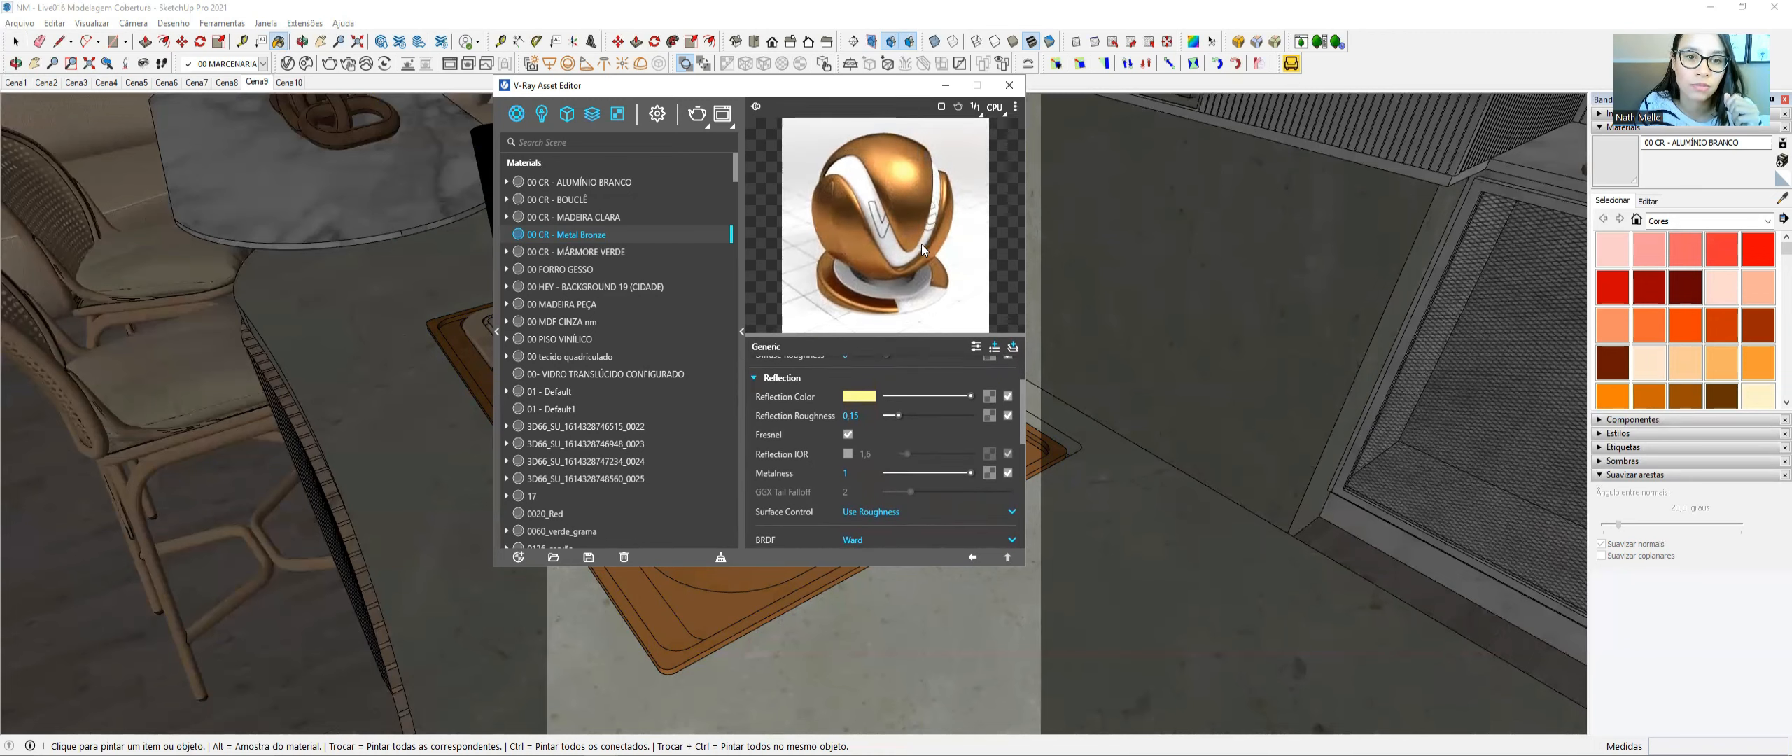
left_click(1016, 107)
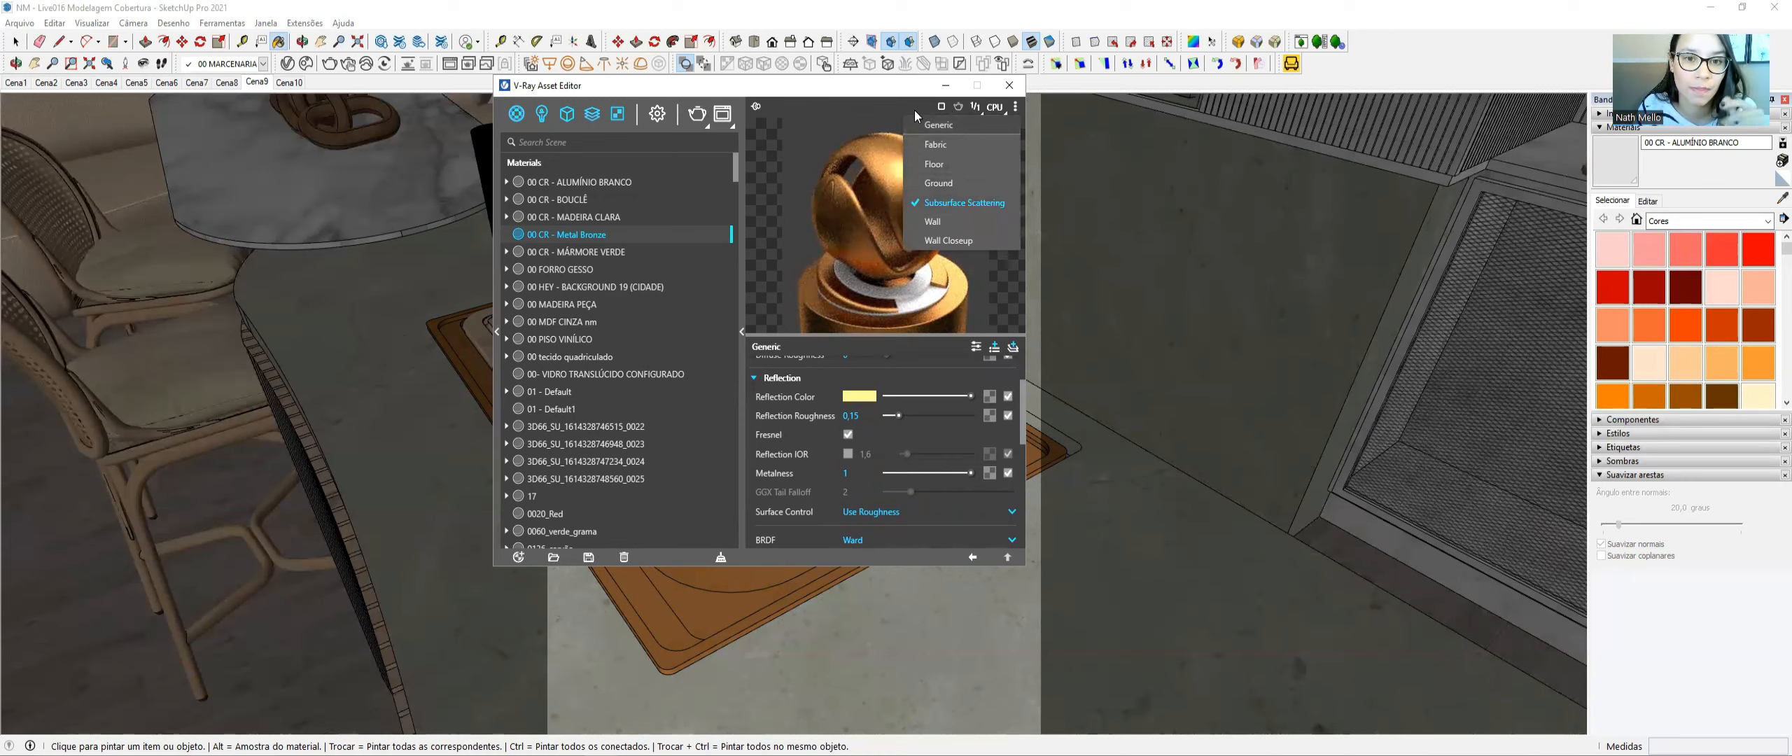
left_click(878, 108)
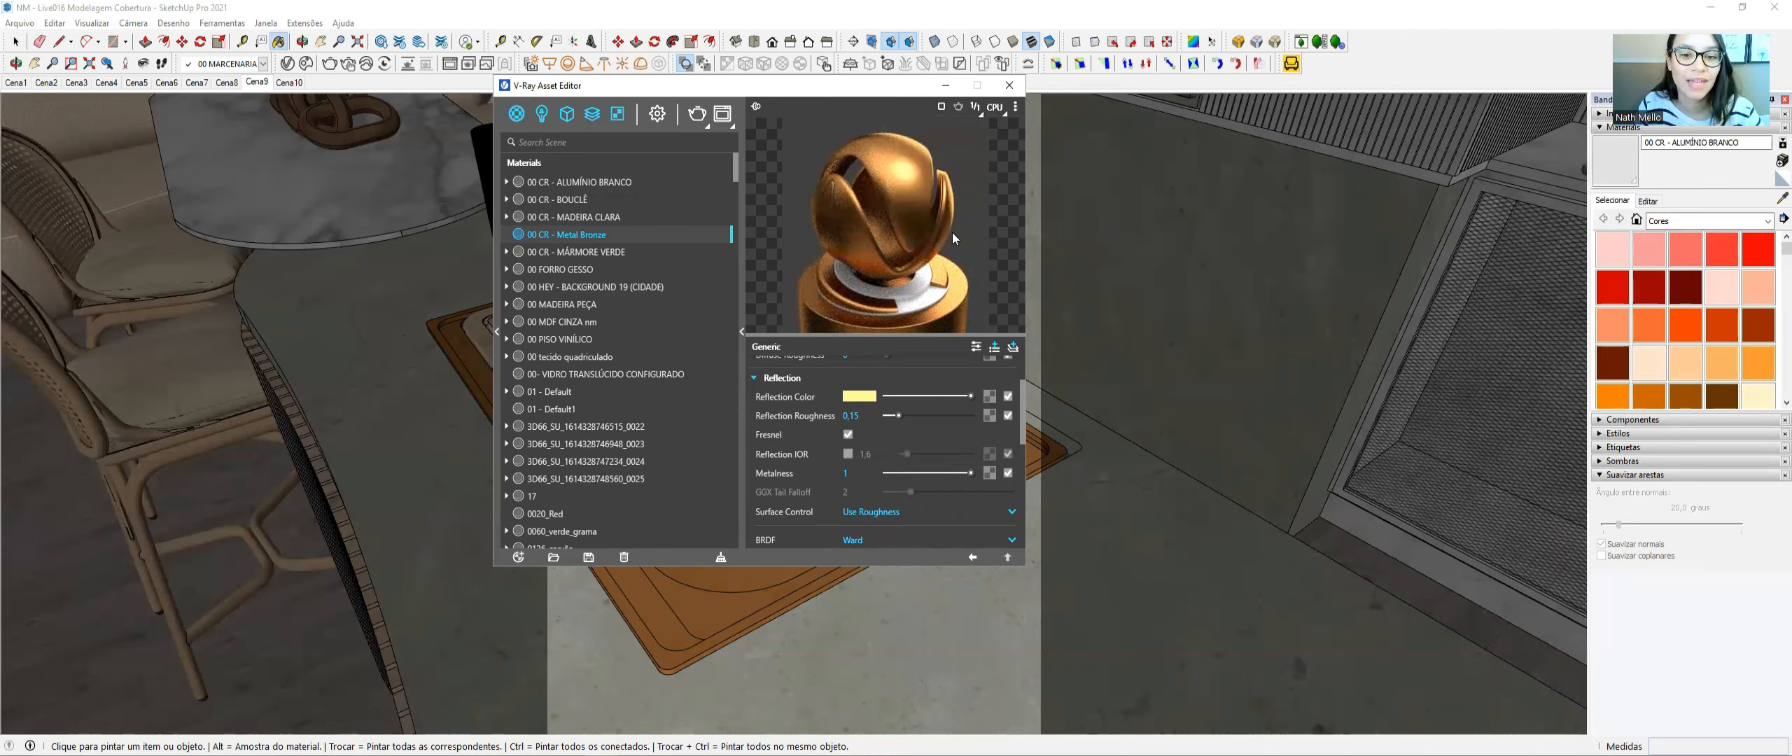
- Set the bronze material's BRDF to Microfacet GTR (GGX)
scroll(903, 468, "down", 2)
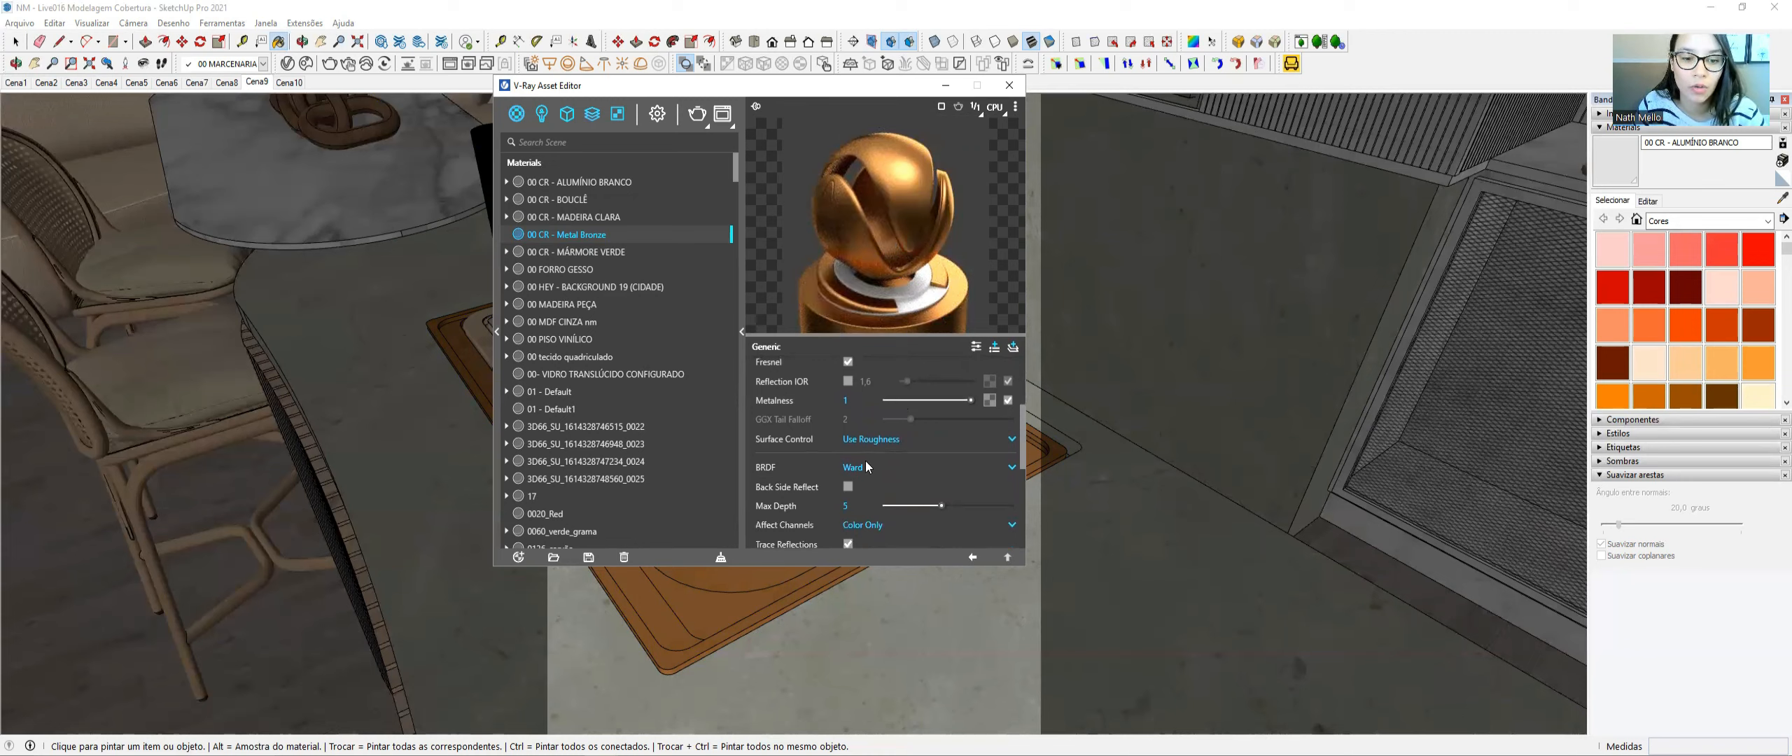
left_click(862, 468)
left_click(864, 543)
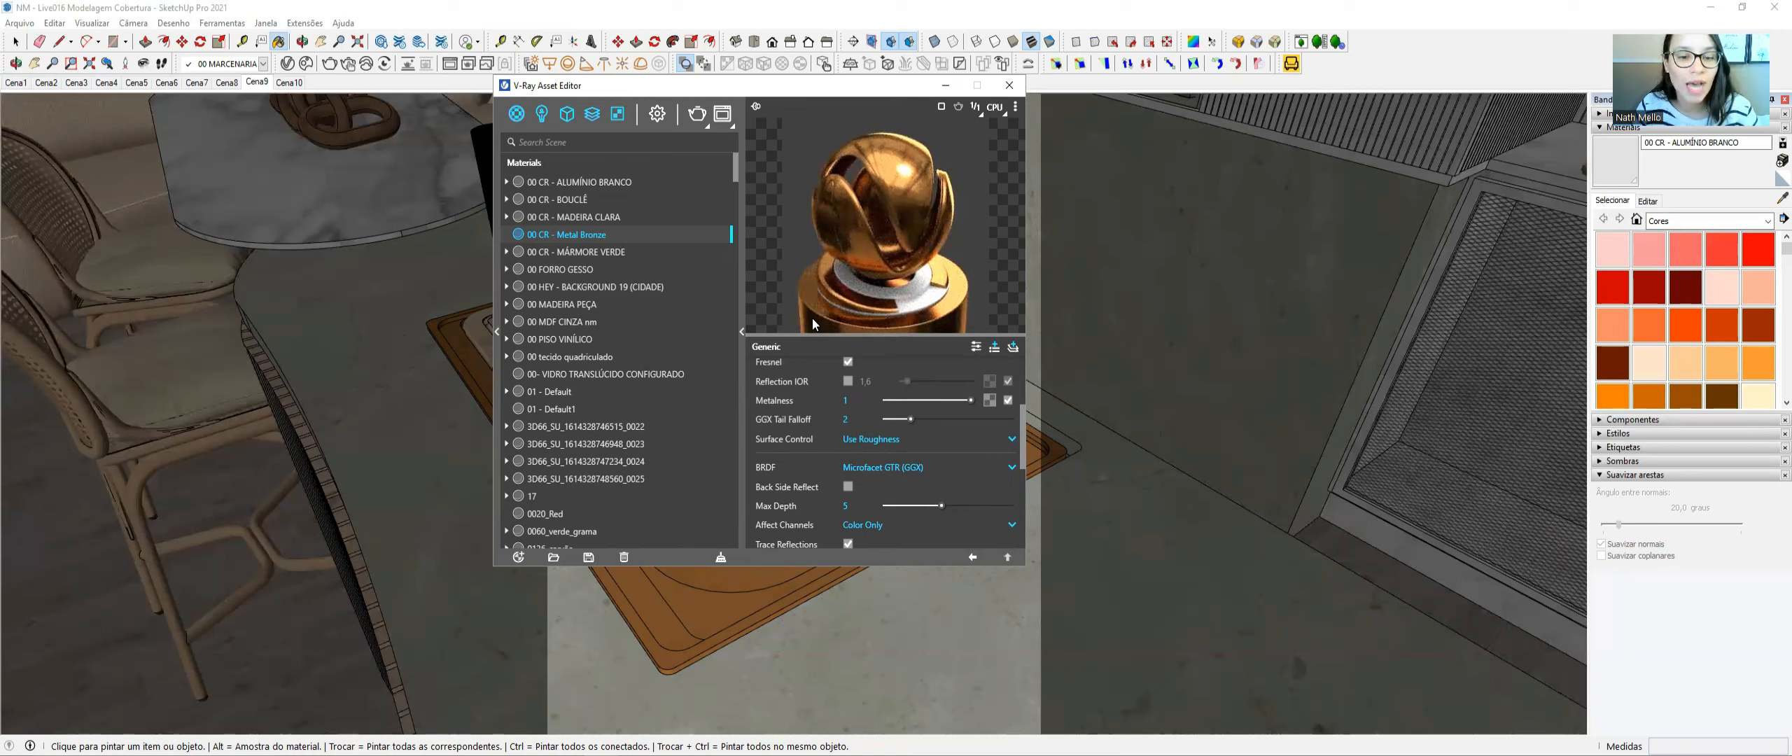
- Load the Brushed_02 image as a bitmap in the bronze material's bump map
scroll(834, 426, "down", 2)
scroll(835, 426, "down", 3)
scroll(834, 421, "down", 1)
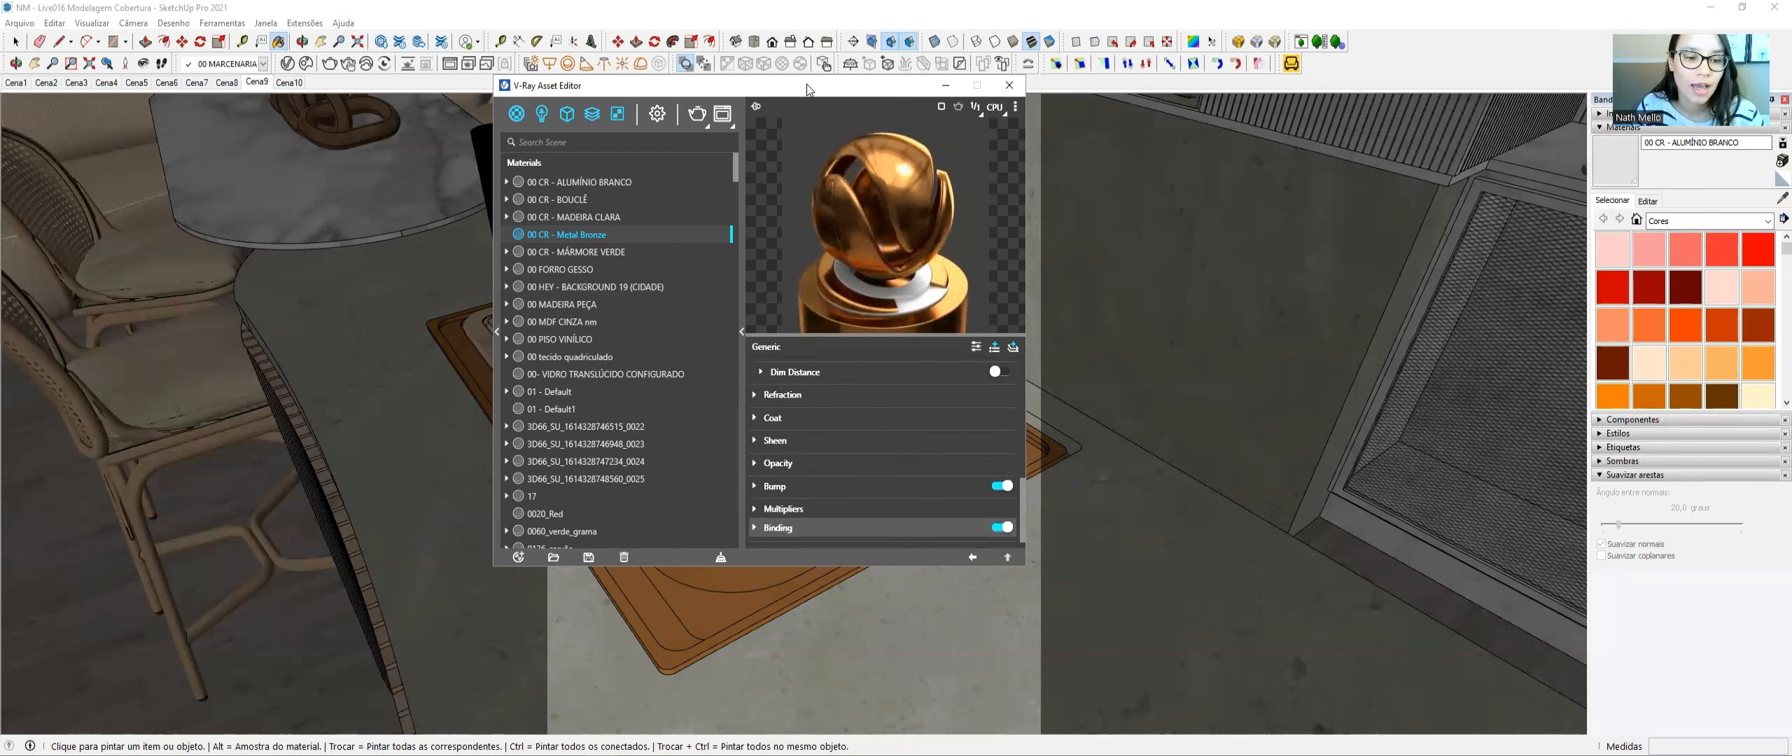
left_click_drag(806, 89, 615, 95)
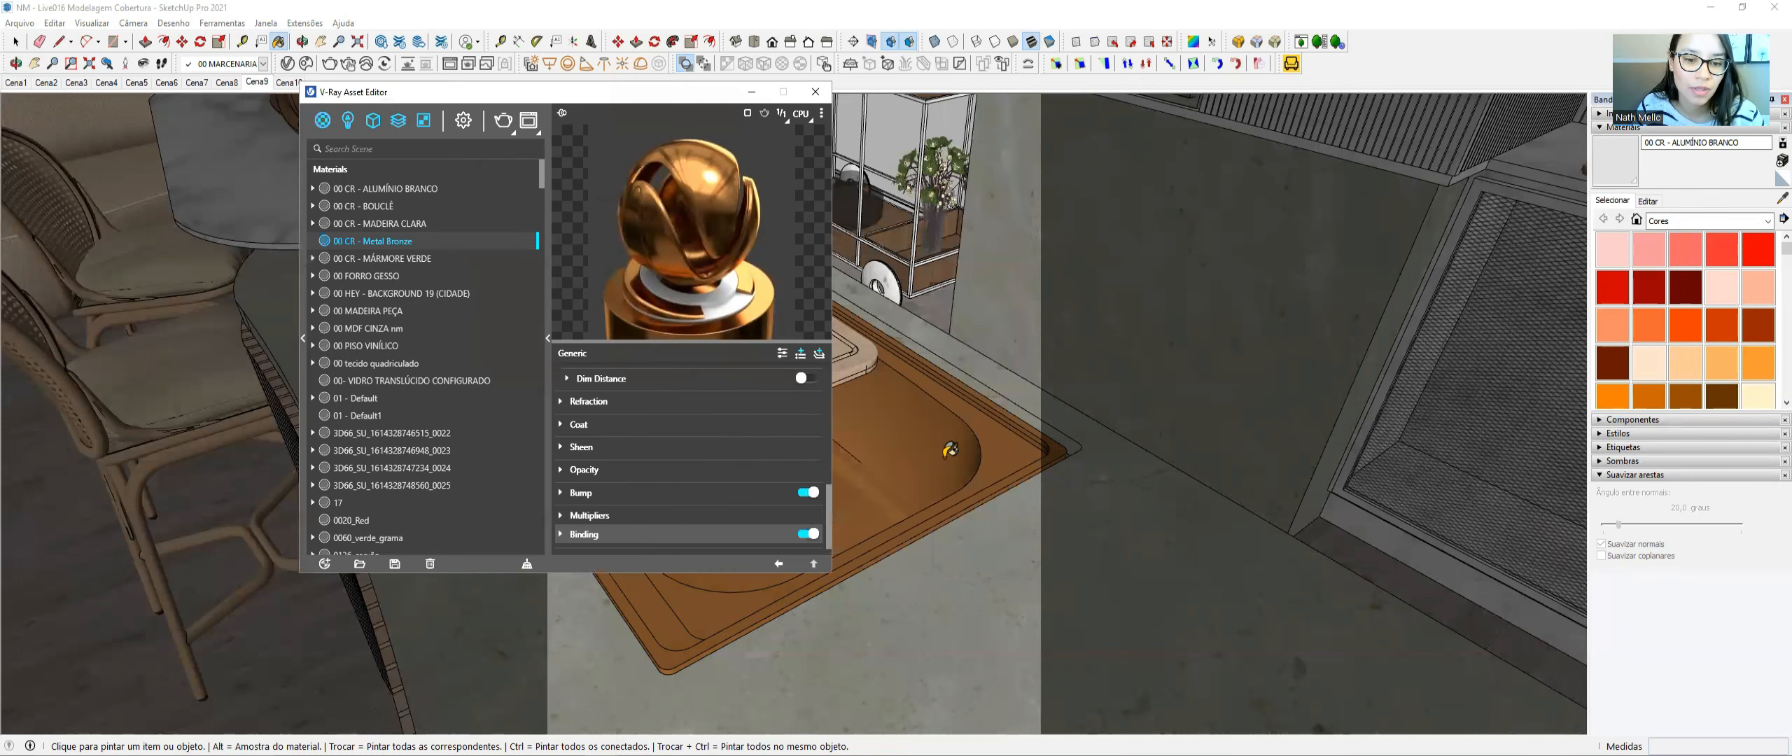
scroll(623, 448, "down", 1)
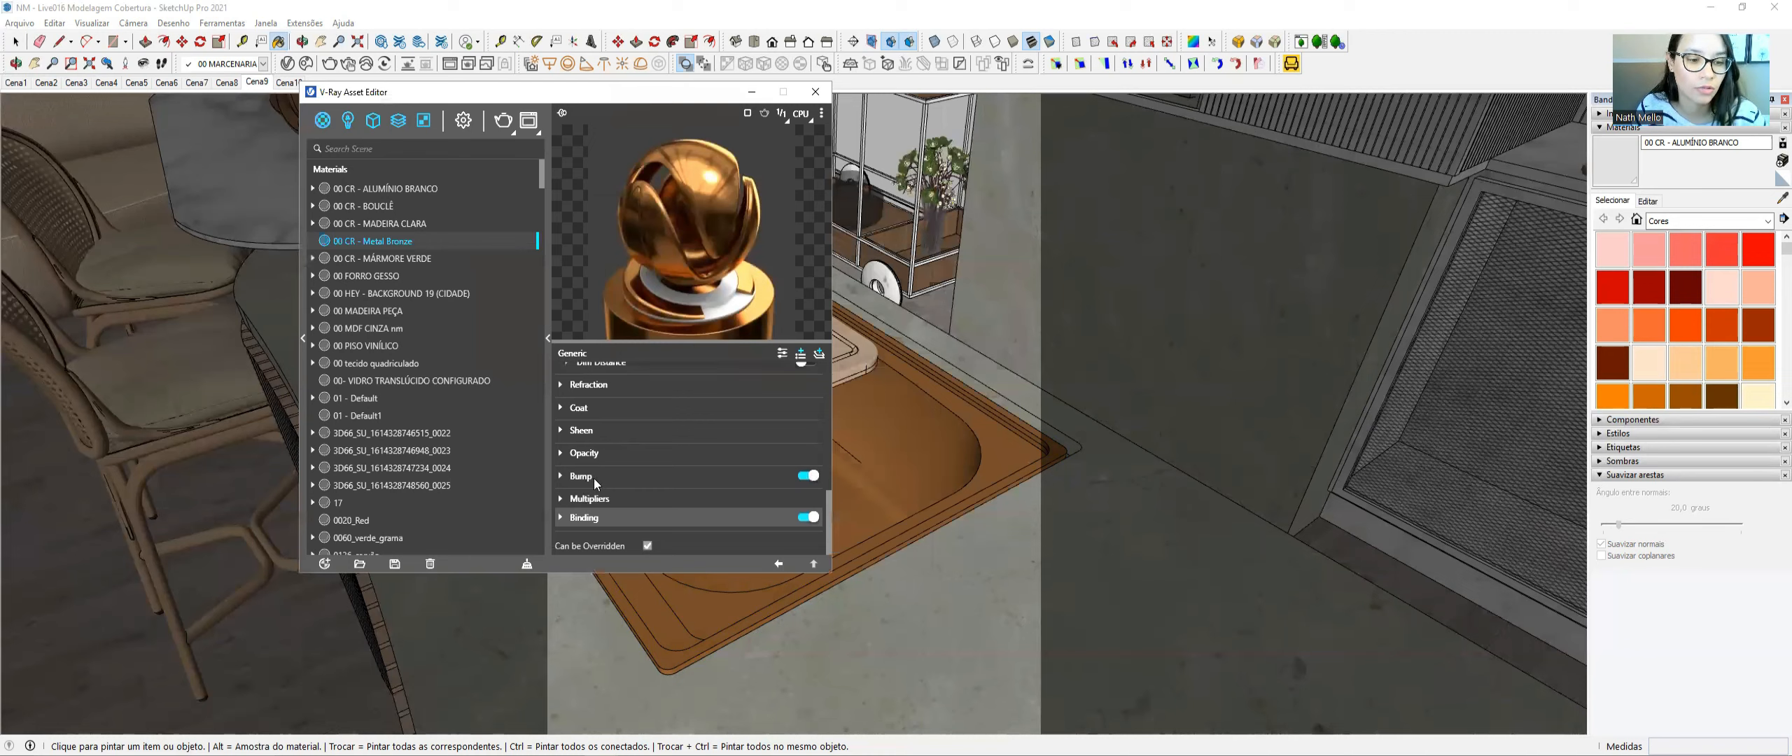
left_click(596, 481)
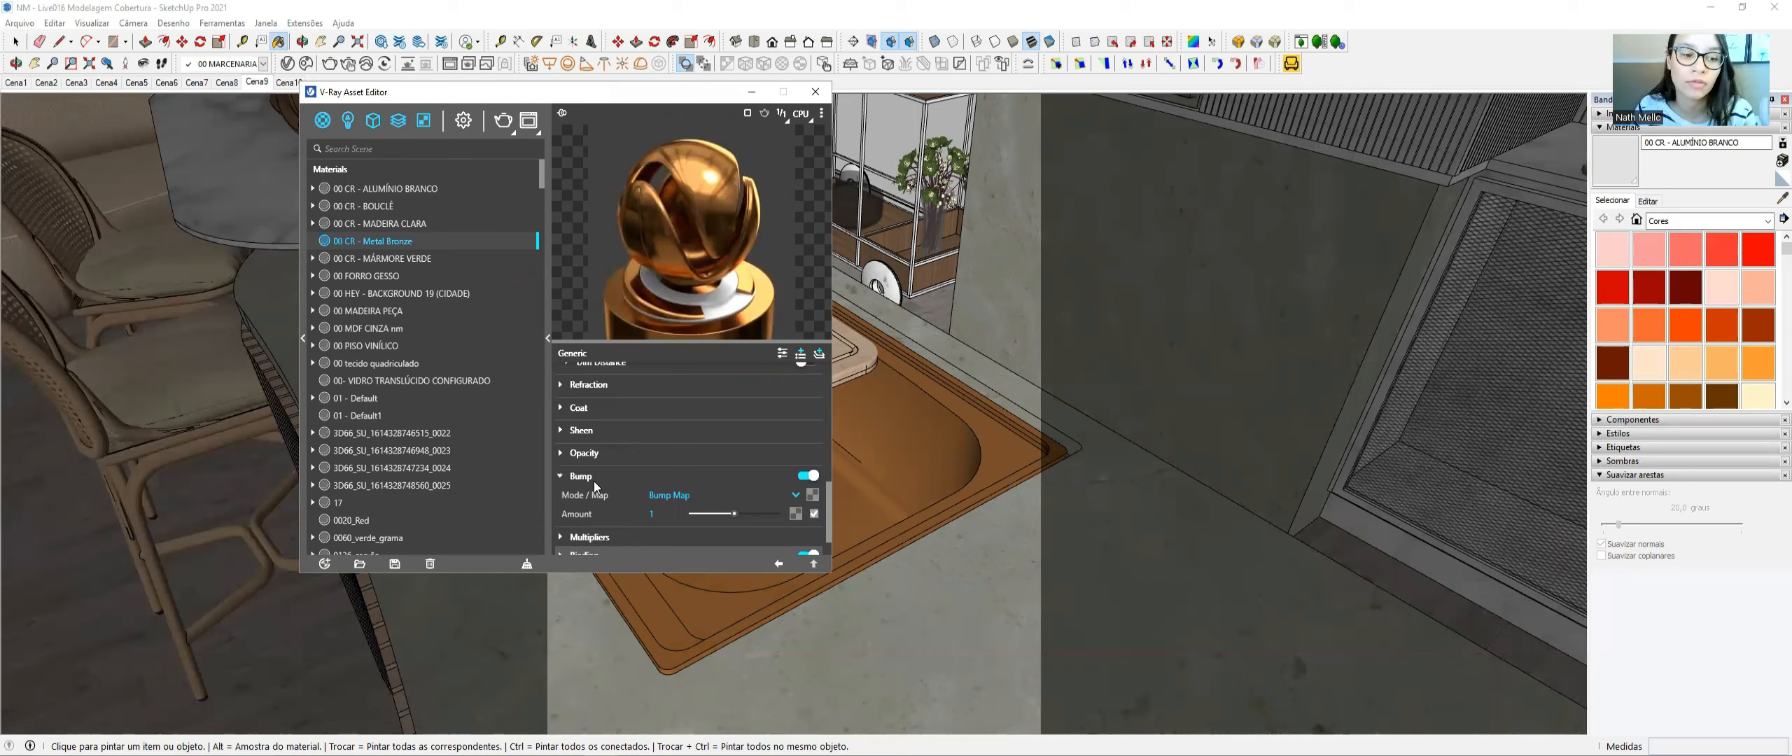
scroll(616, 465, "up", 10)
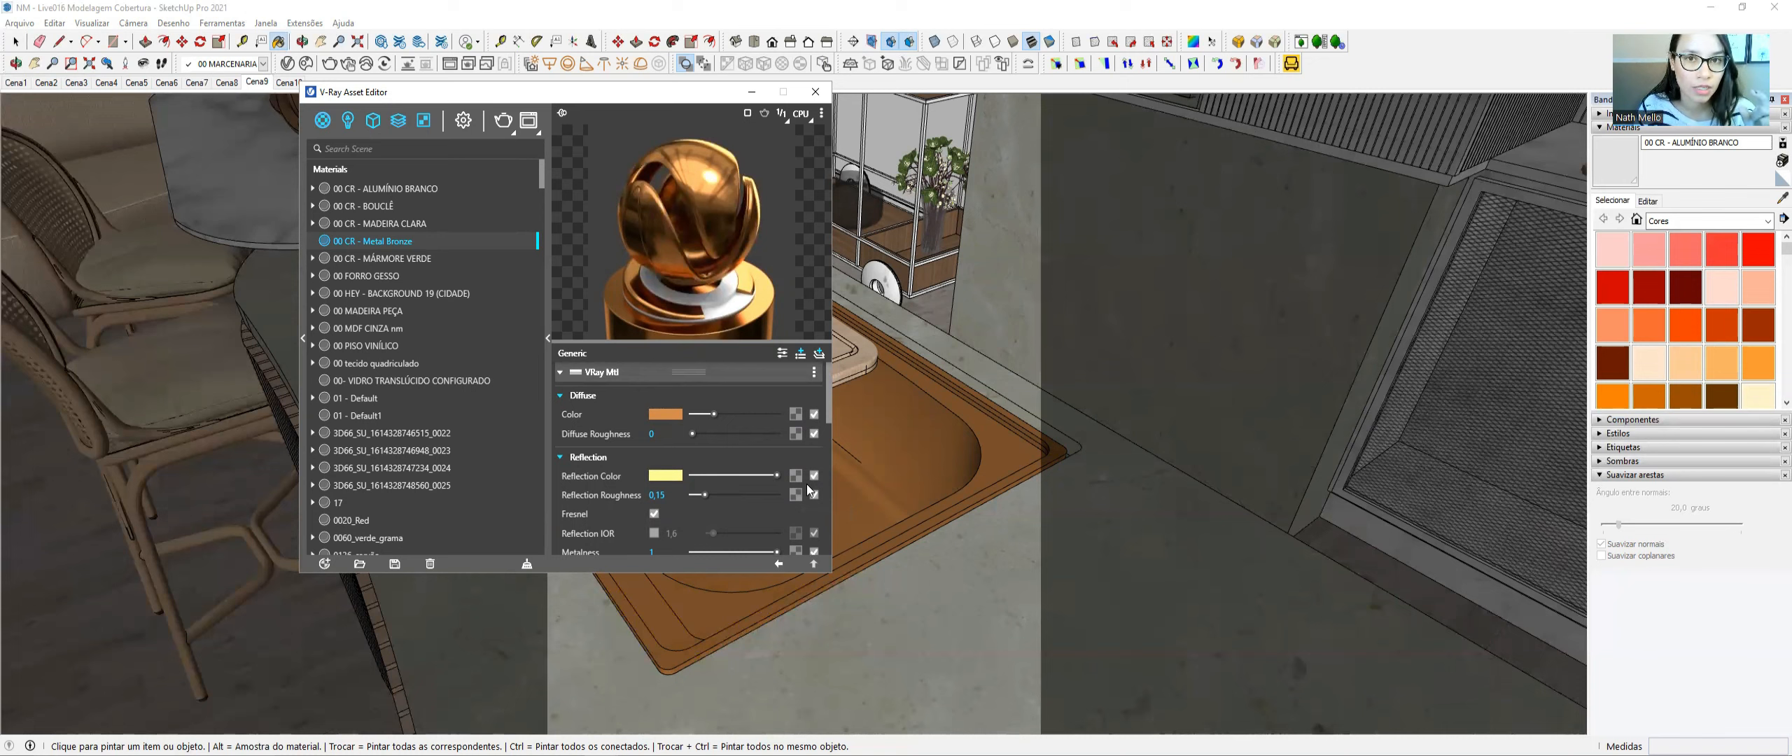
scroll(810, 490, "down", 5)
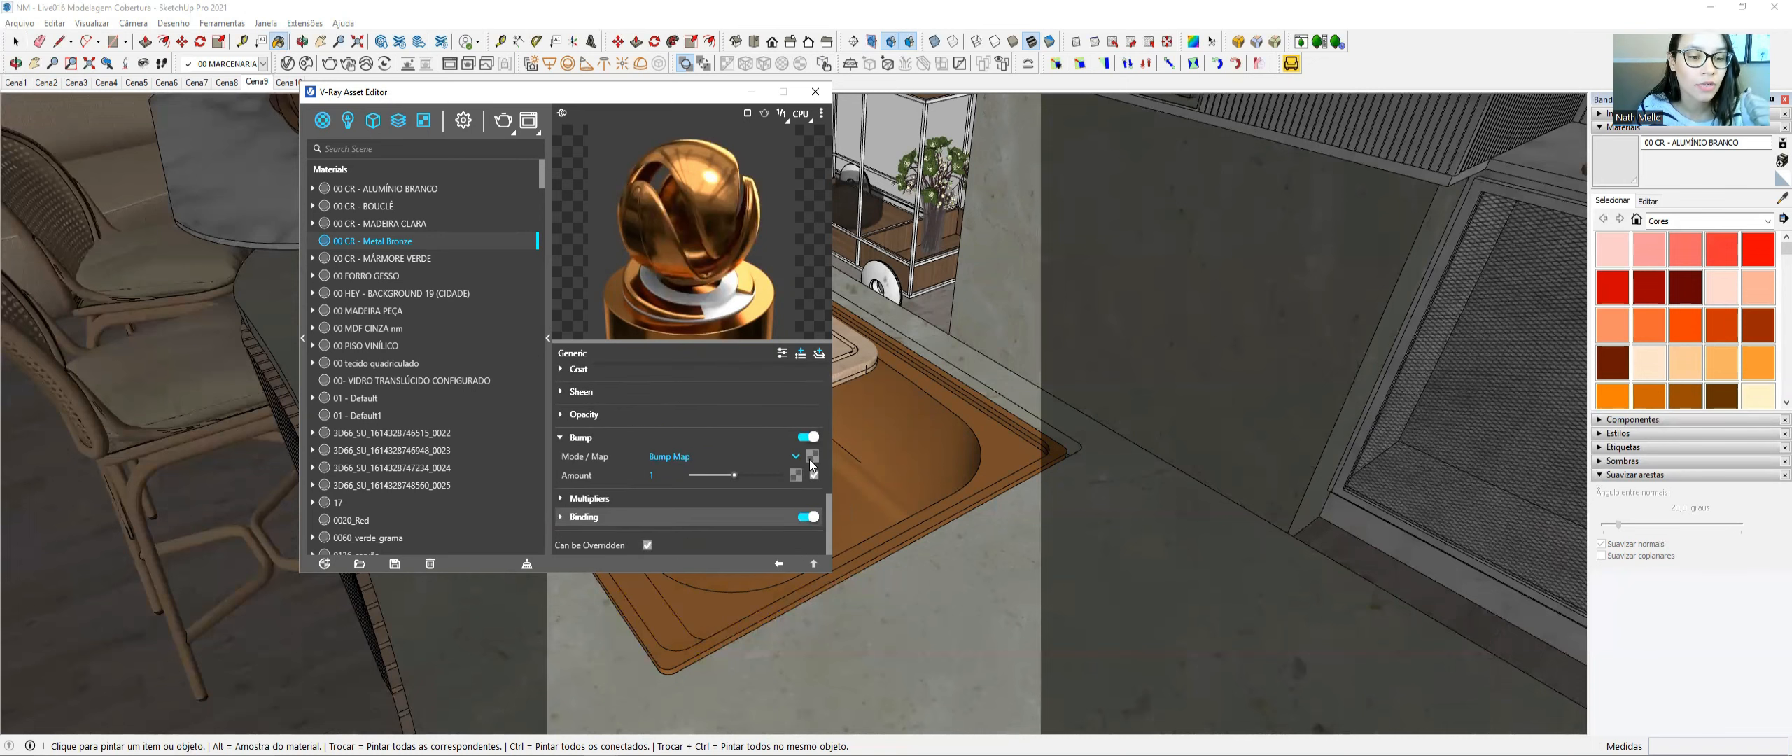
left_click(810, 460)
left_click(760, 130)
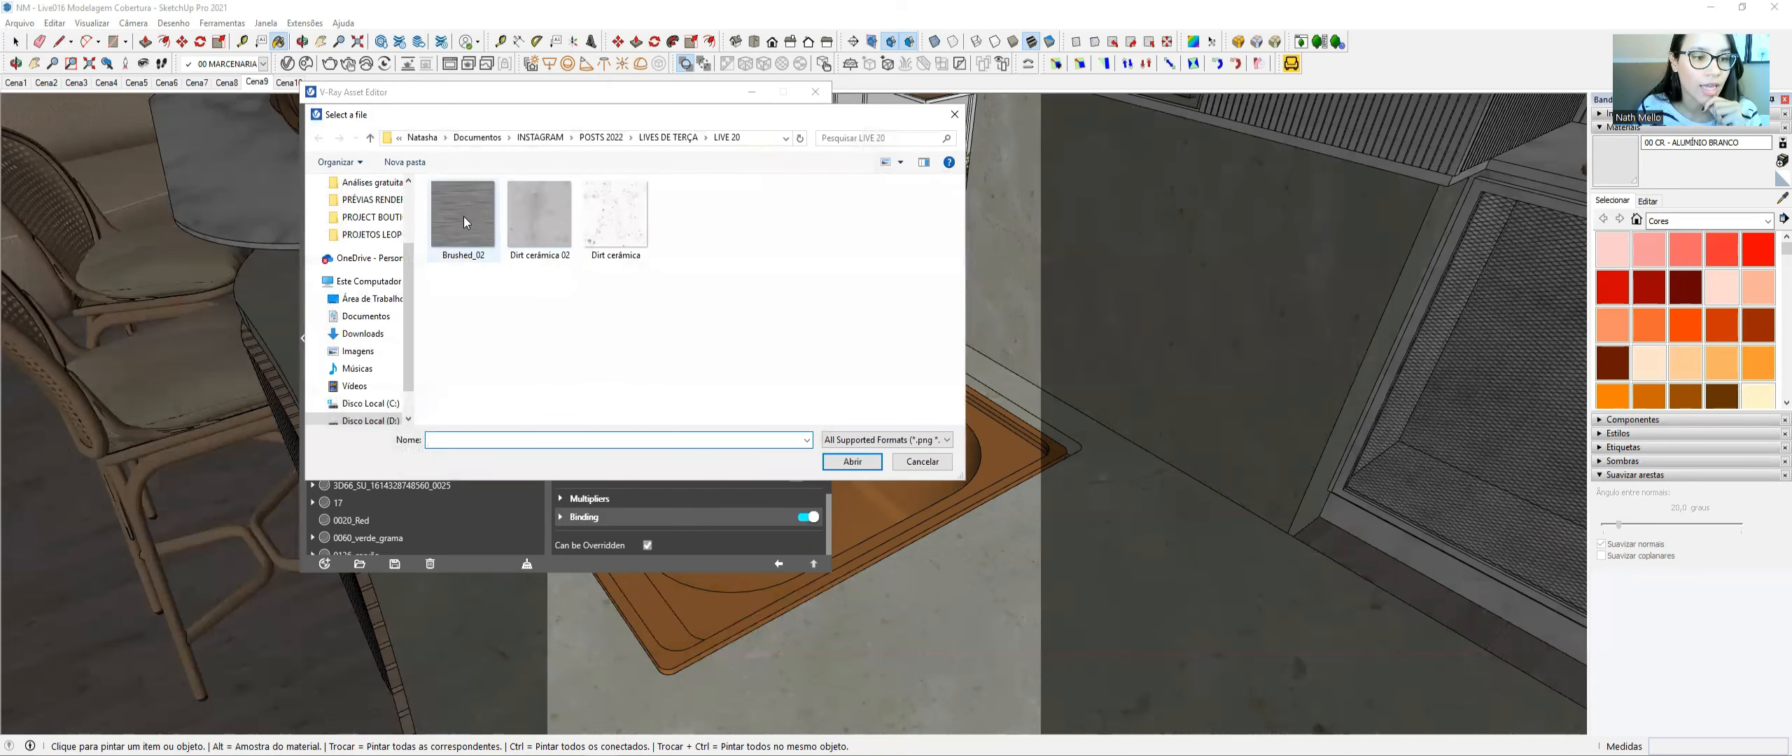
double_click(463, 216)
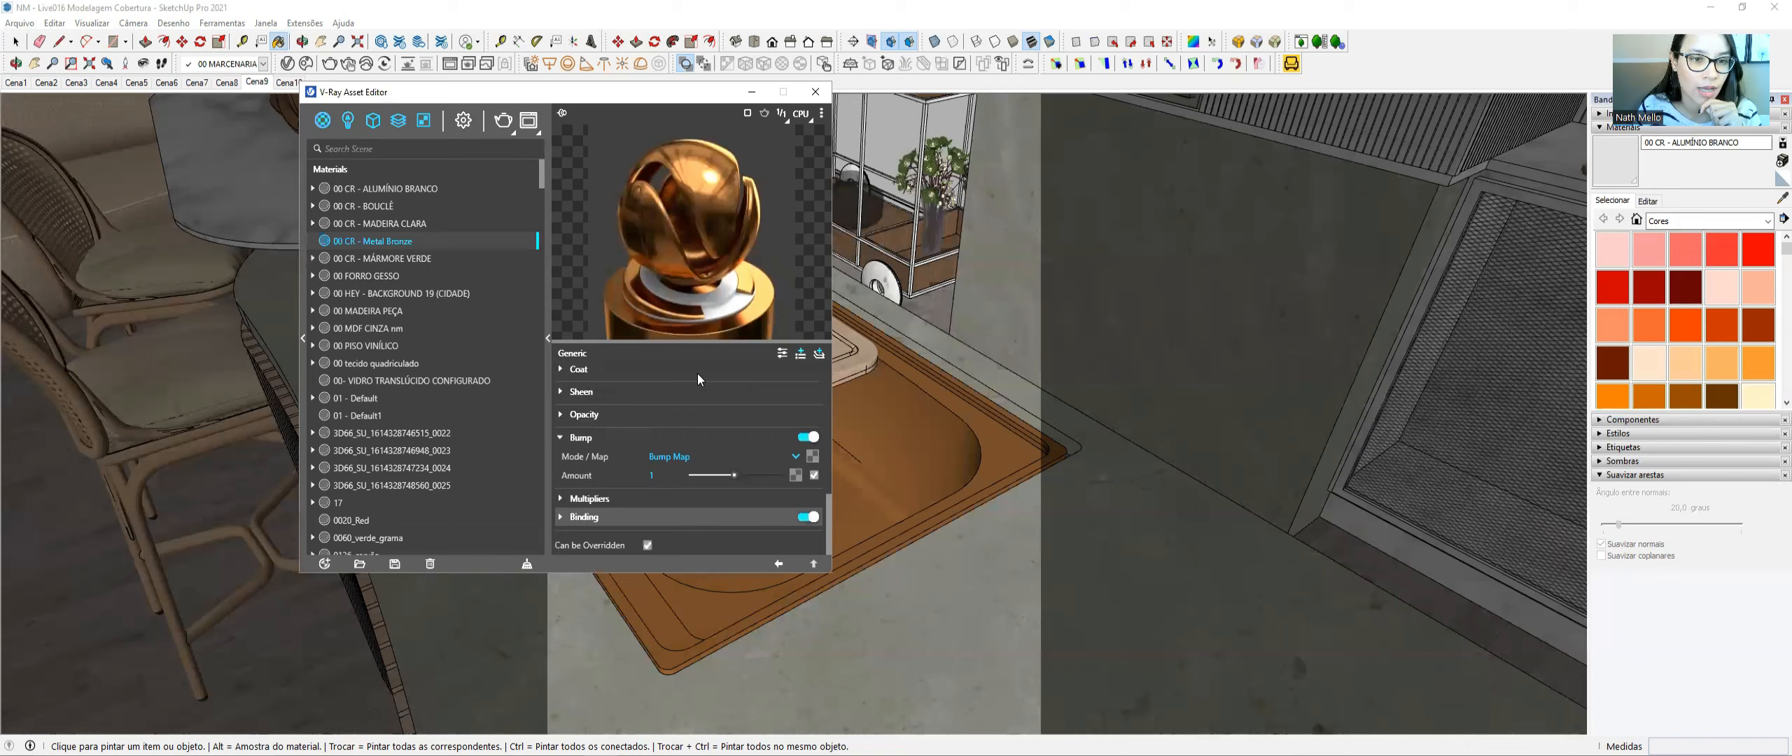
- Return to the bronze material's parameters and set its bump amount to 0.04
left_click(779, 563)
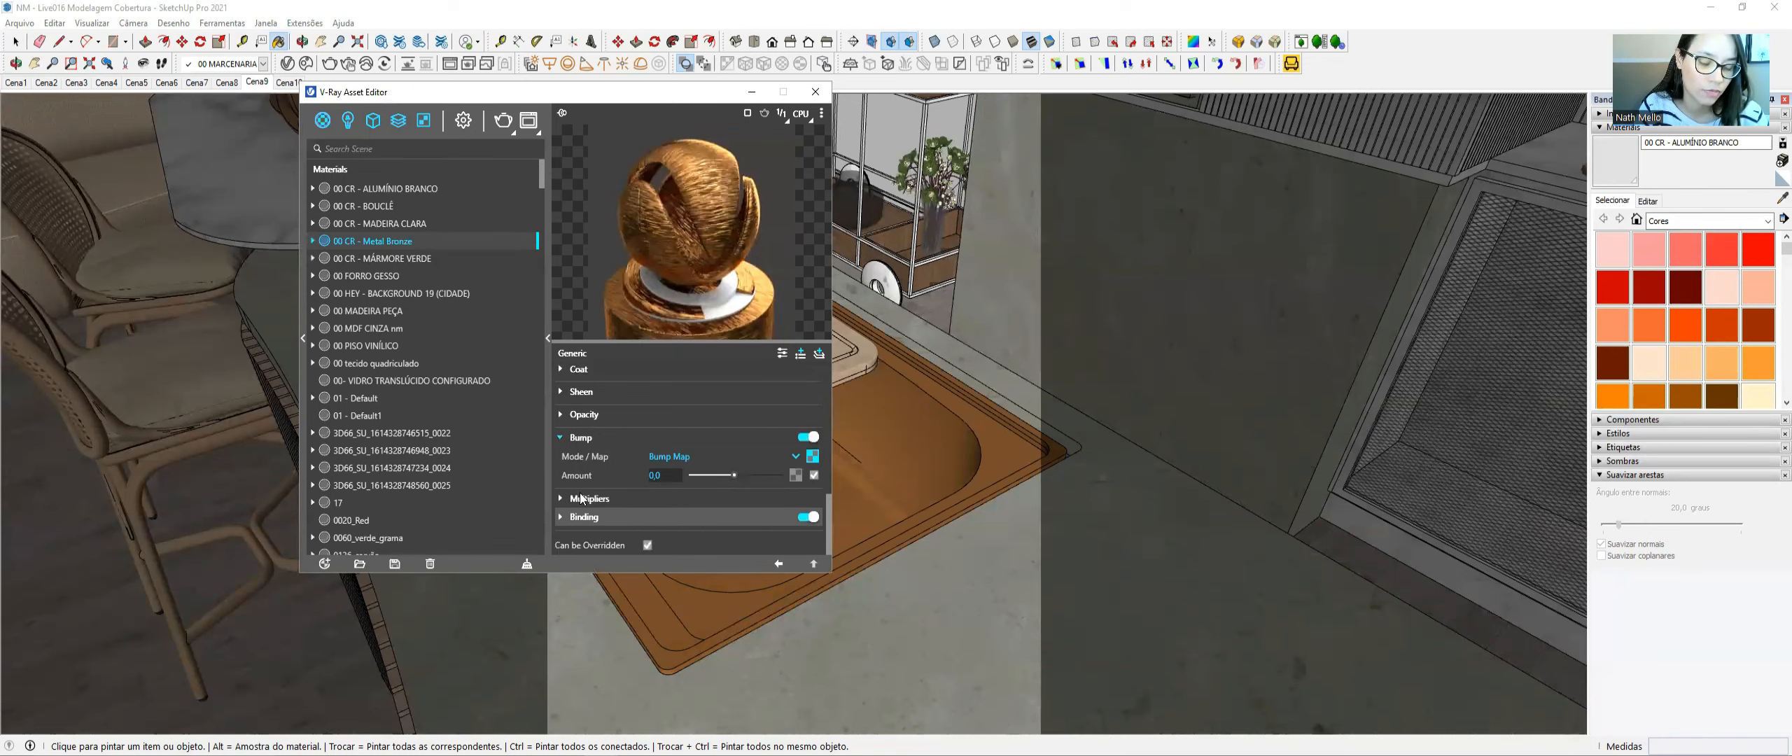
type("4")
key("Return")
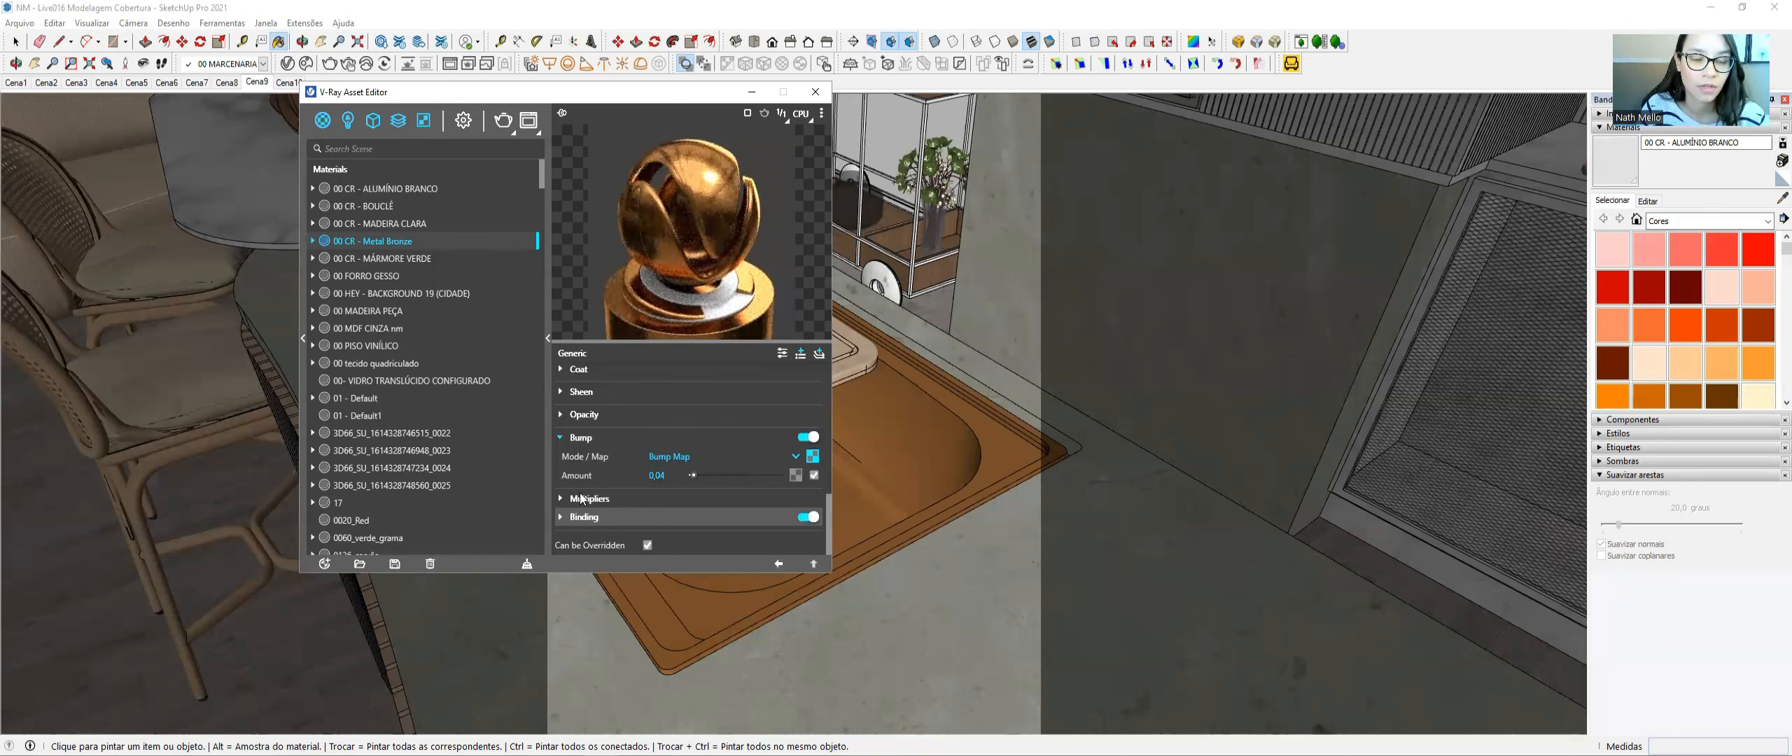
- Set the render output image size to 560 × 700 in the V-Ray render settings
left_click_drag(538, 93, 506, 90)
left_click(431, 117)
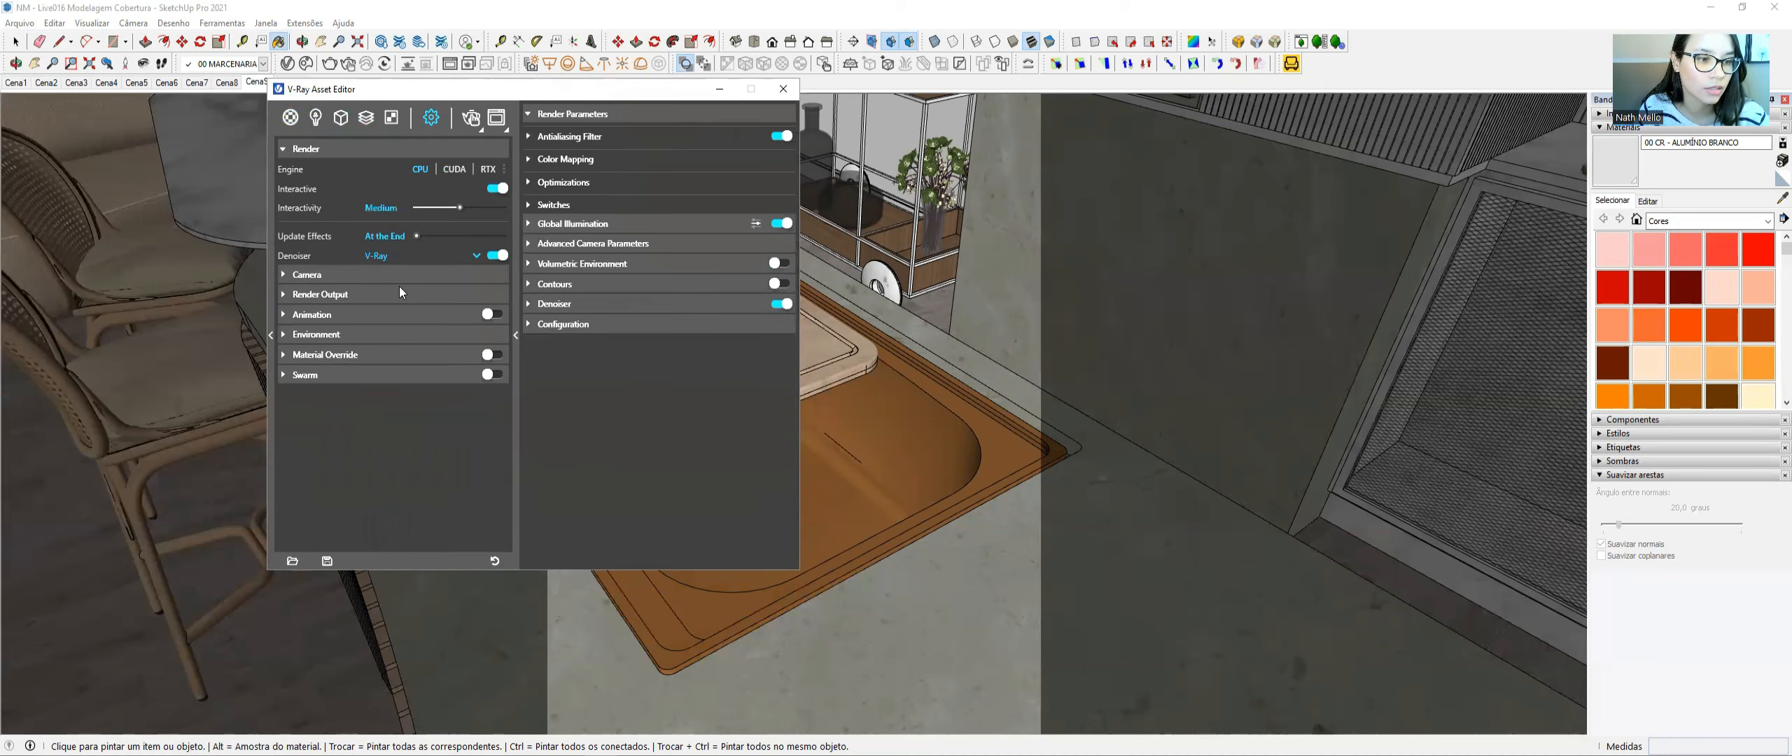
left_click(400, 294)
left_click(415, 334)
type("600")
key("Return")
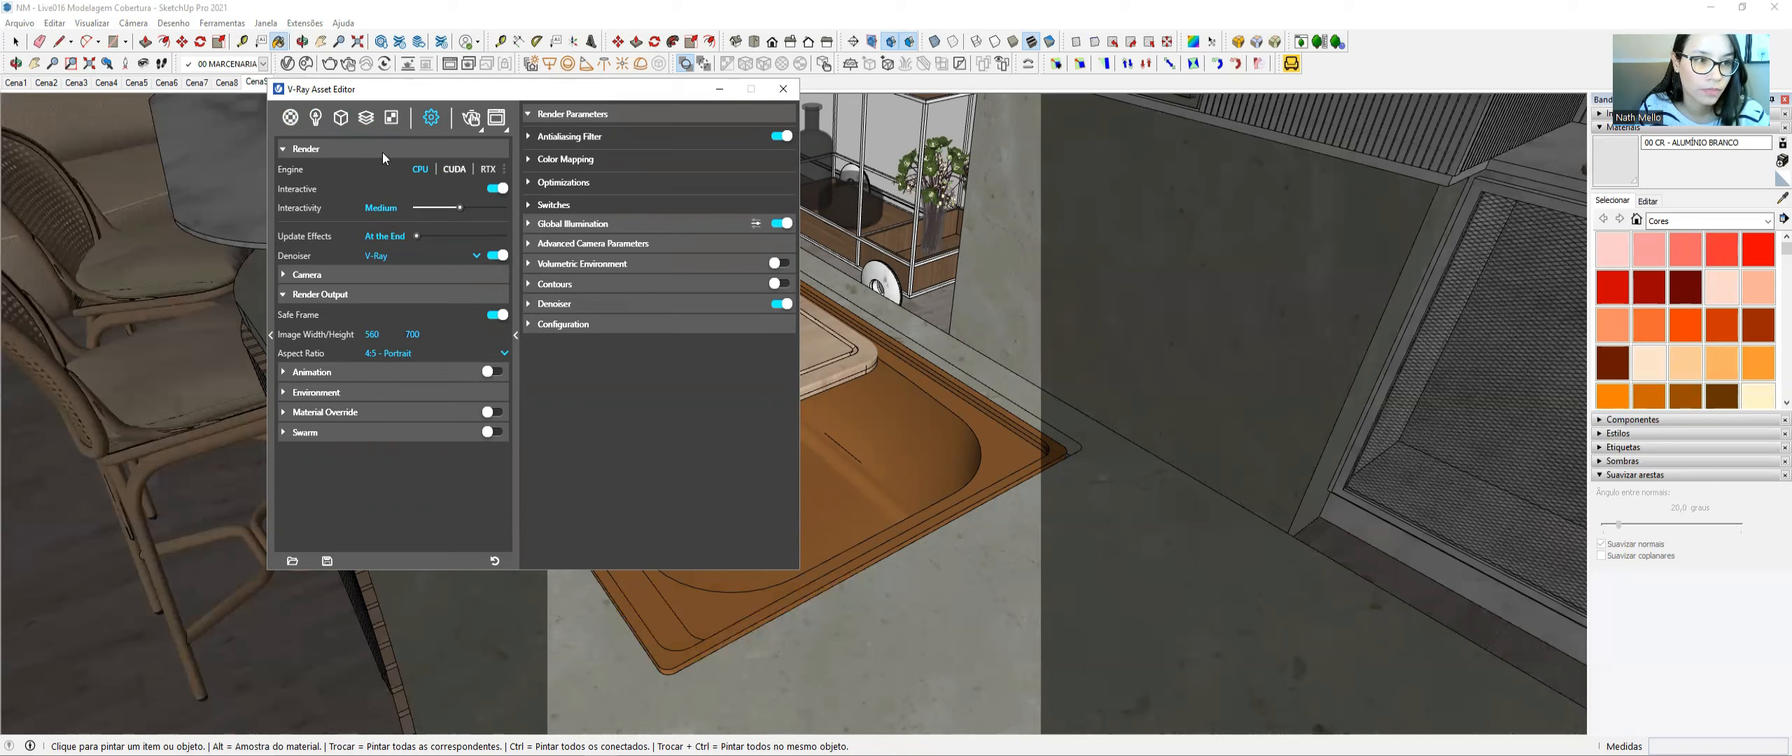
left_click_drag(329, 94, 314, 93)
key("space")
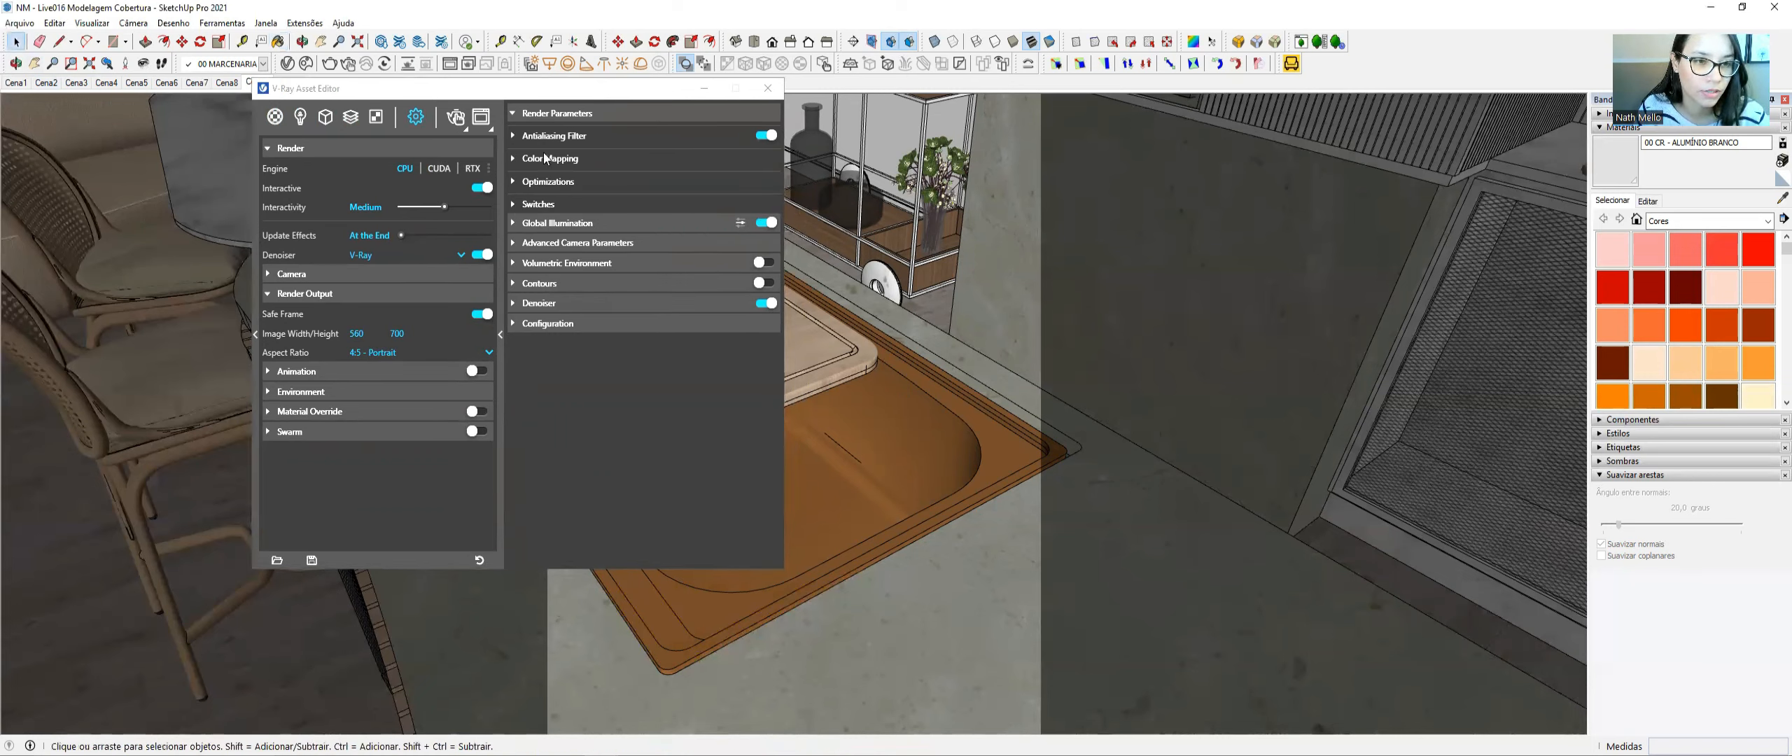
left_click_drag(539, 92, 563, 96)
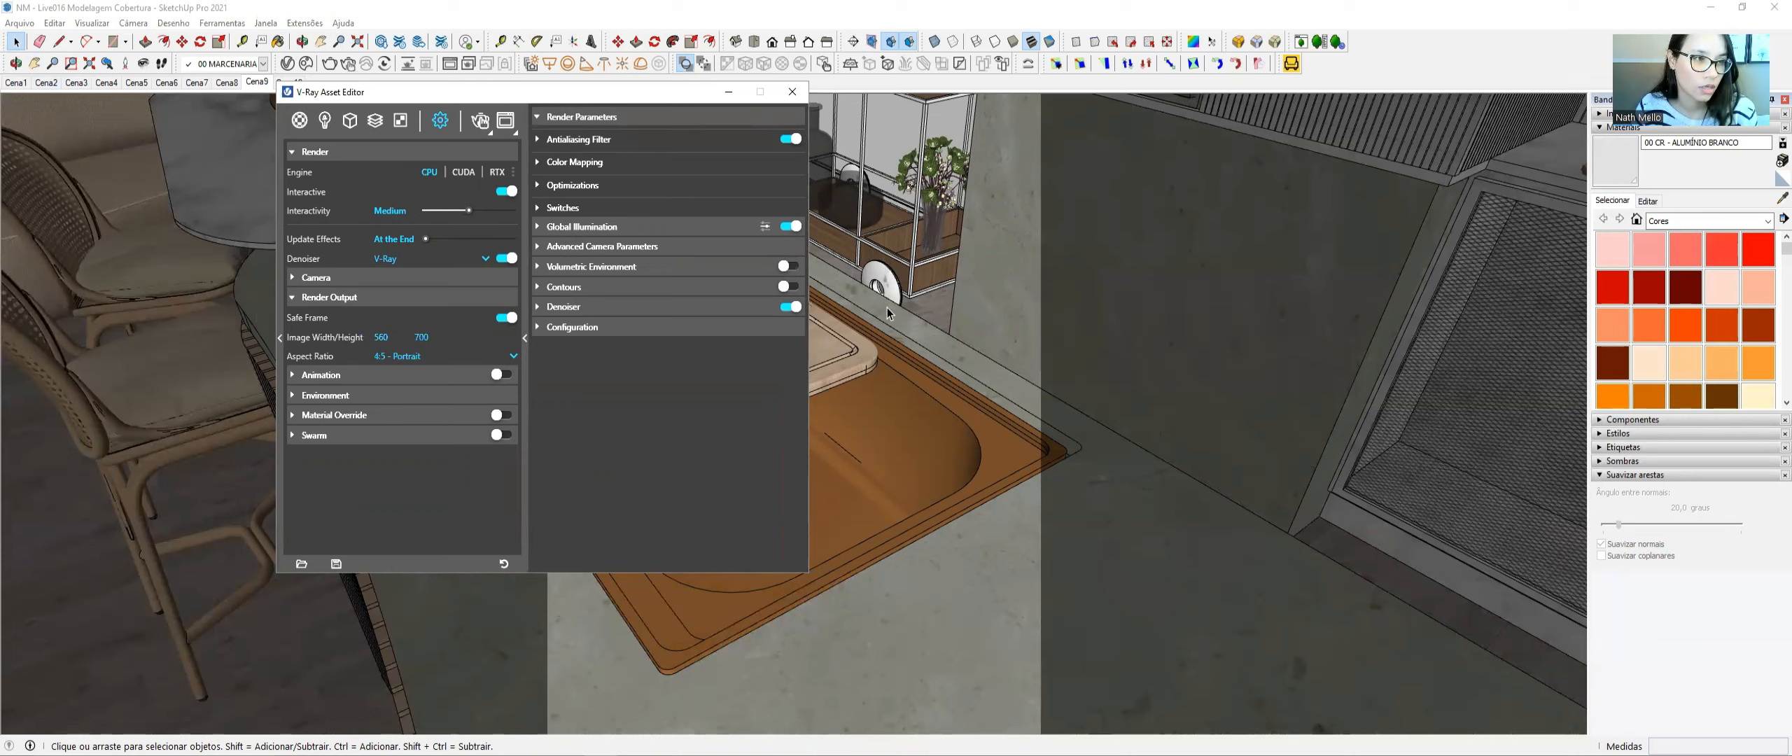
- Save the model under the new name "NM - Live016 Modelagem Cobertura novo"
left_click(19, 23)
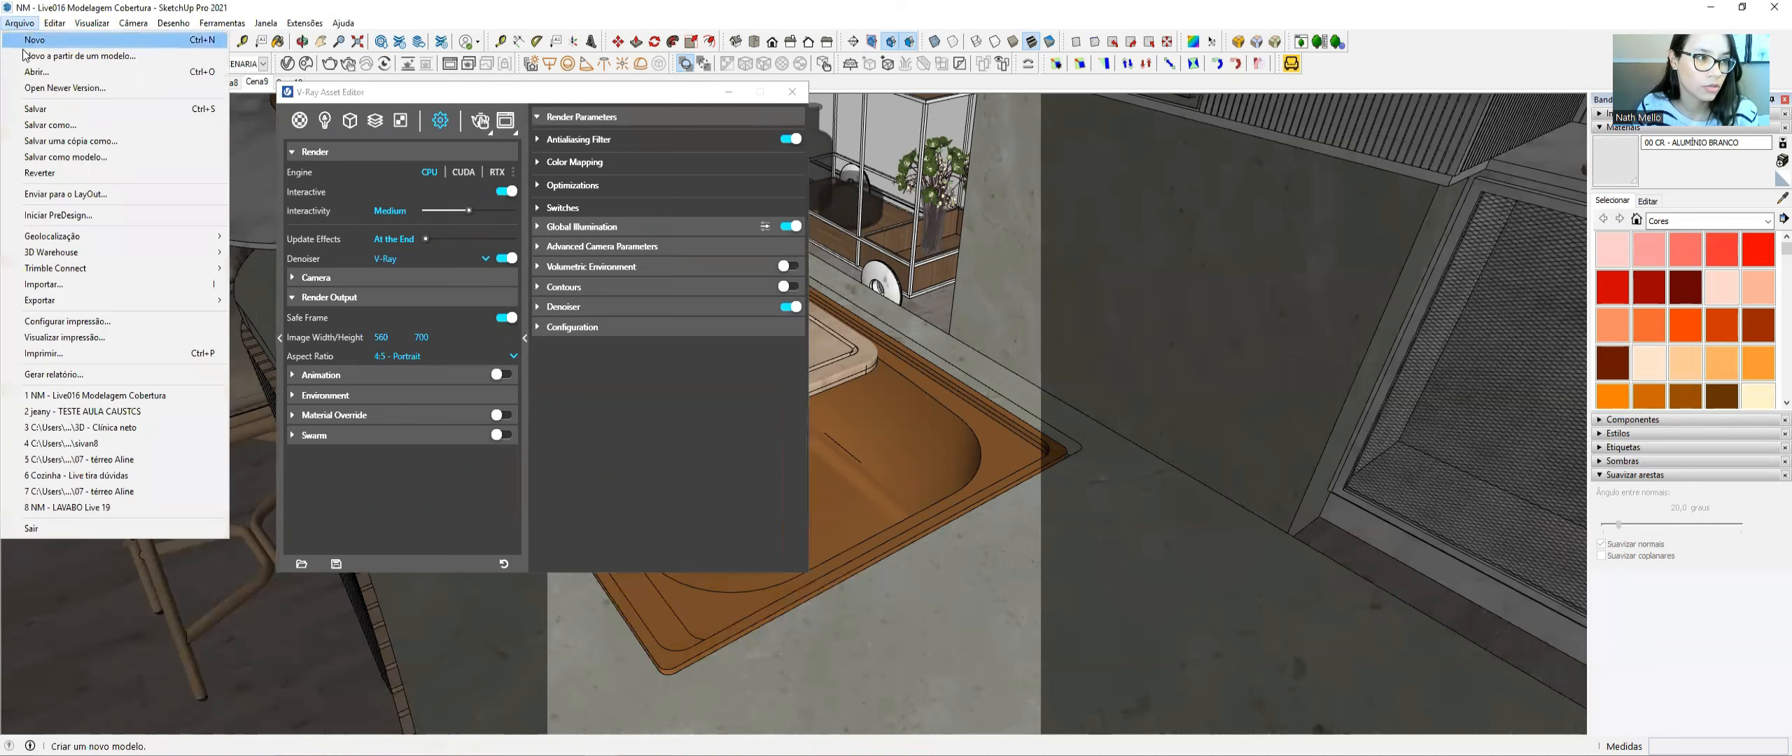
left_click(53, 125)
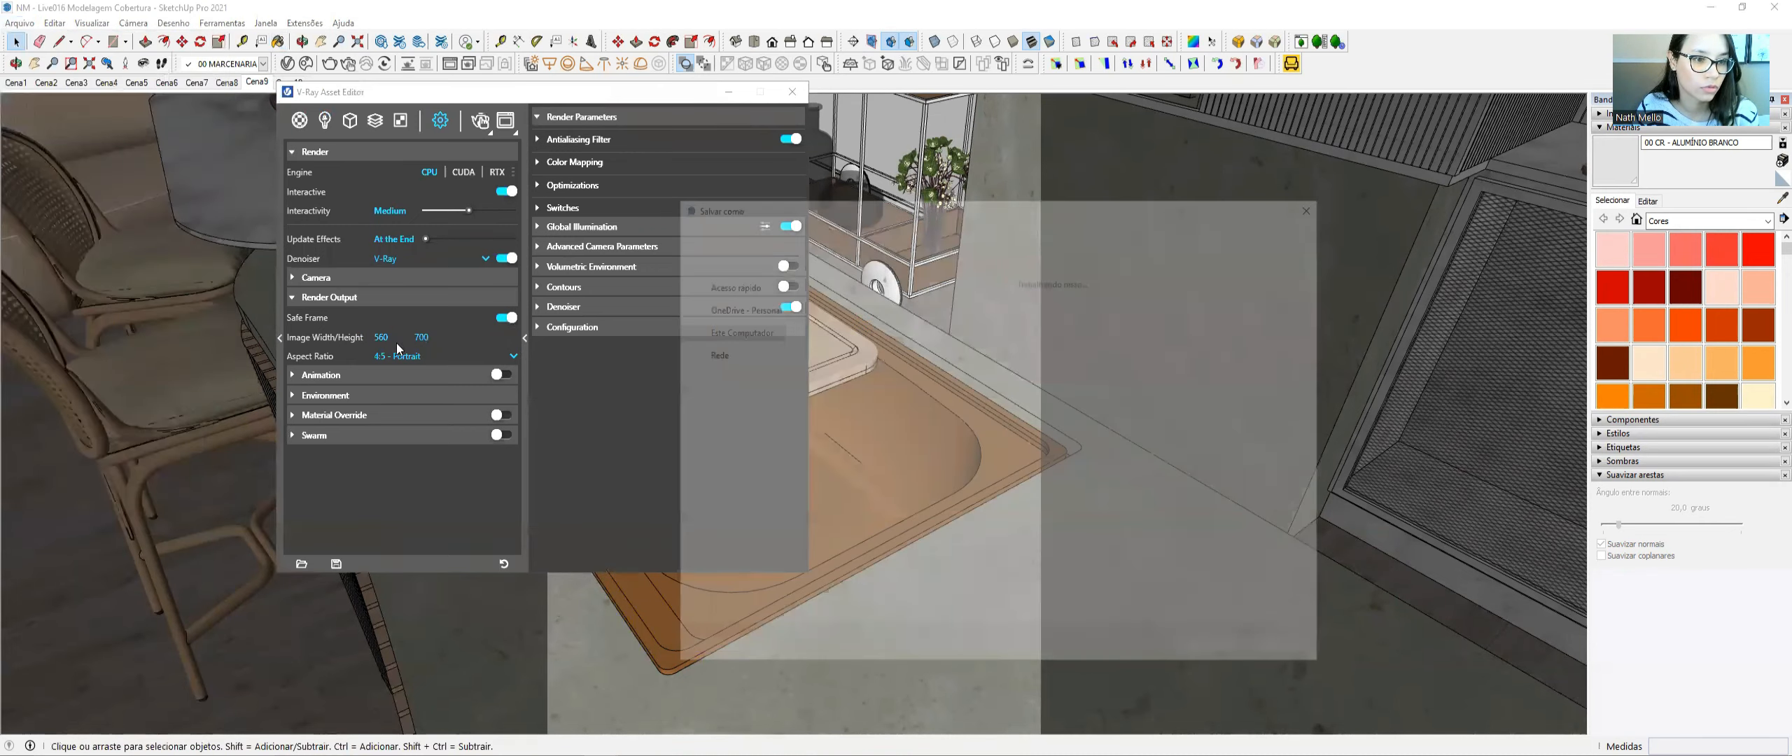
left_click(910, 599)
type("nocvo")
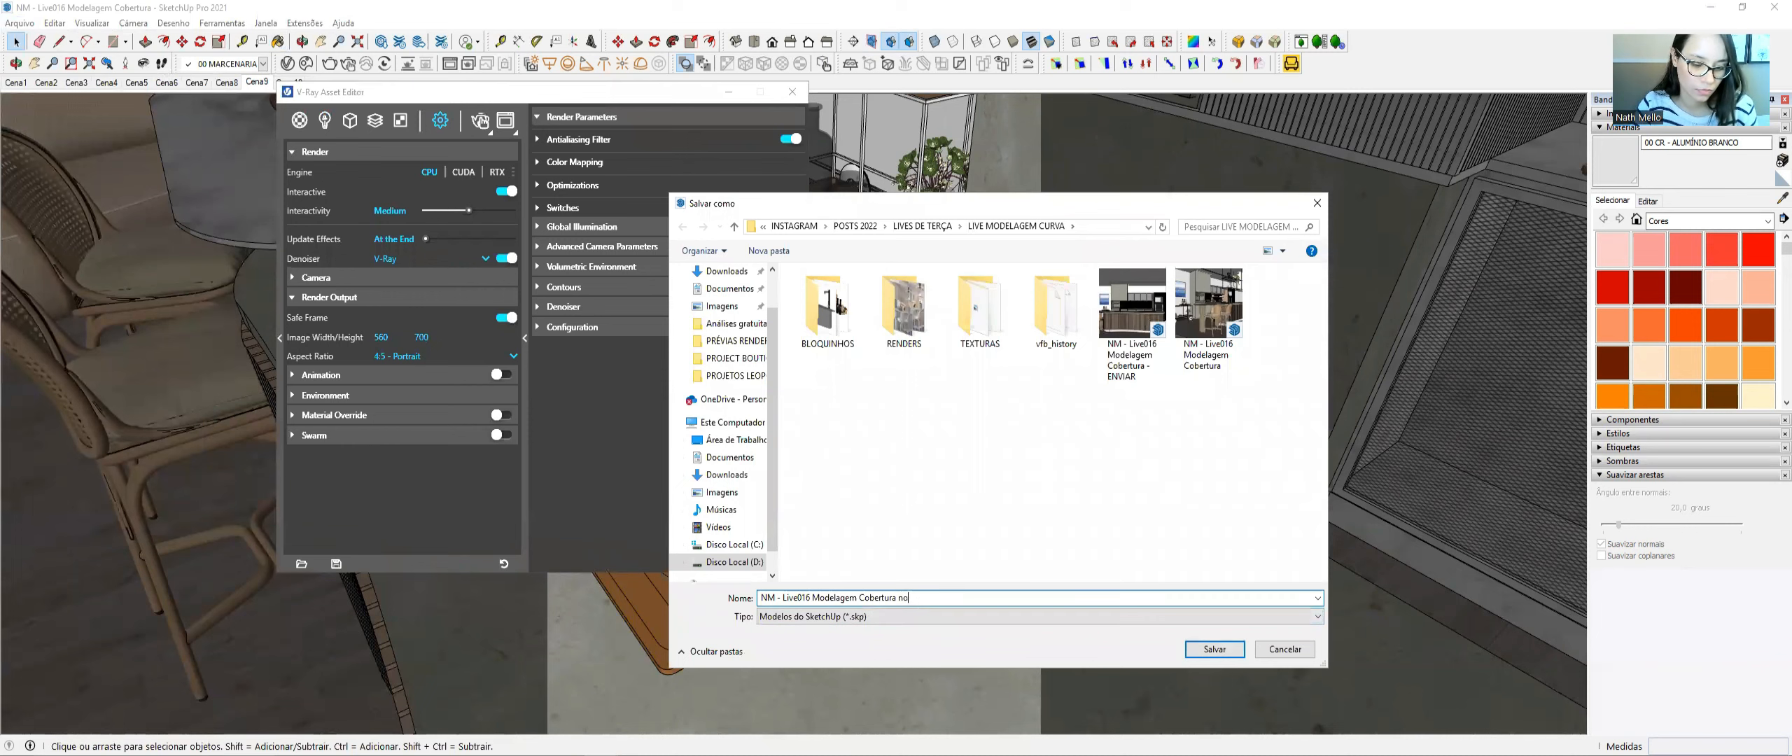
key("Return")
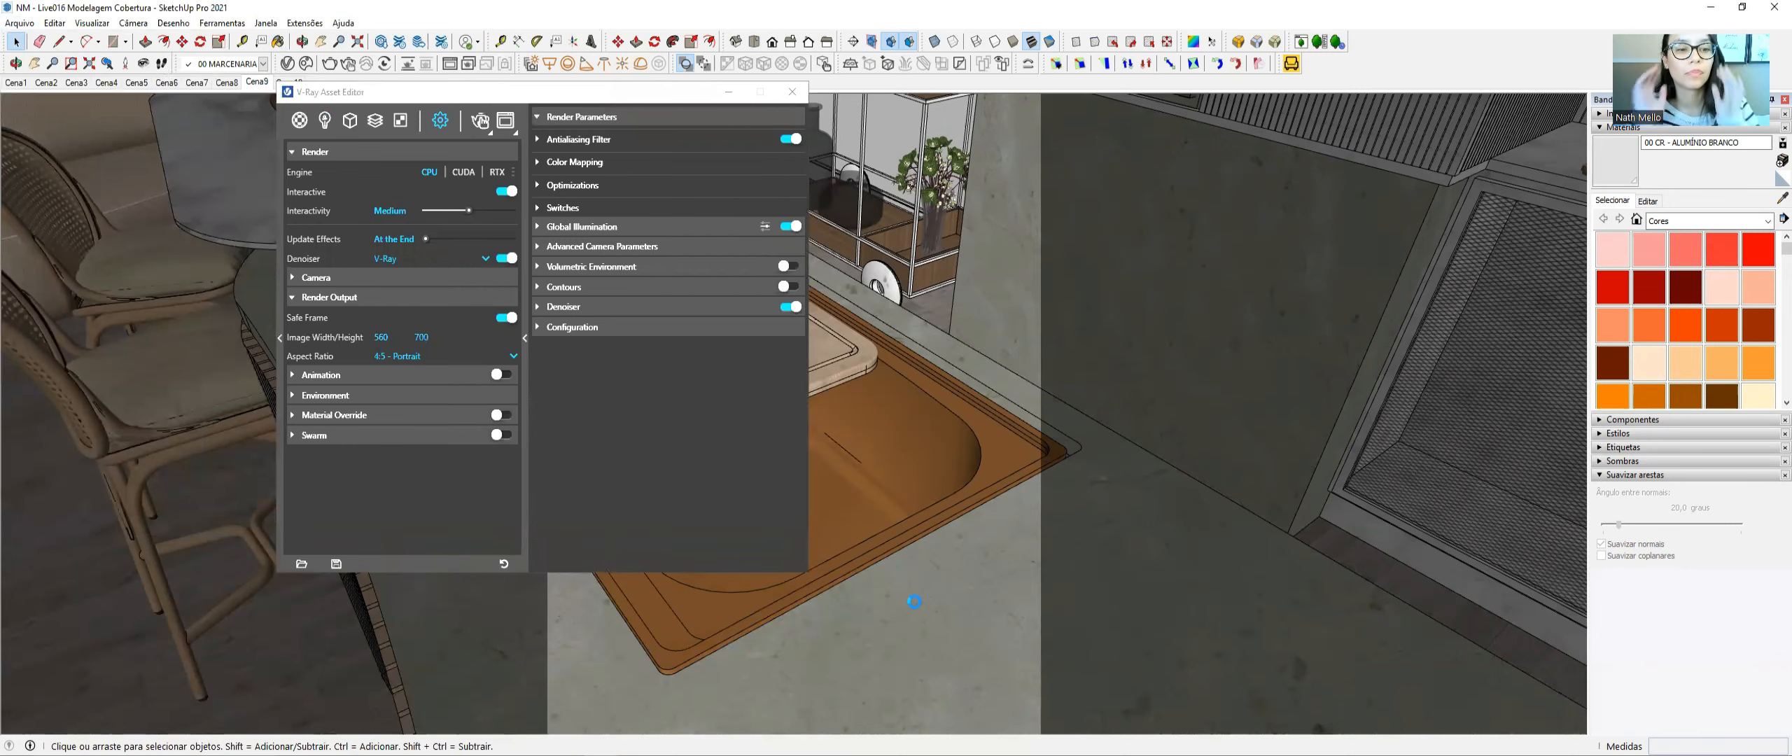
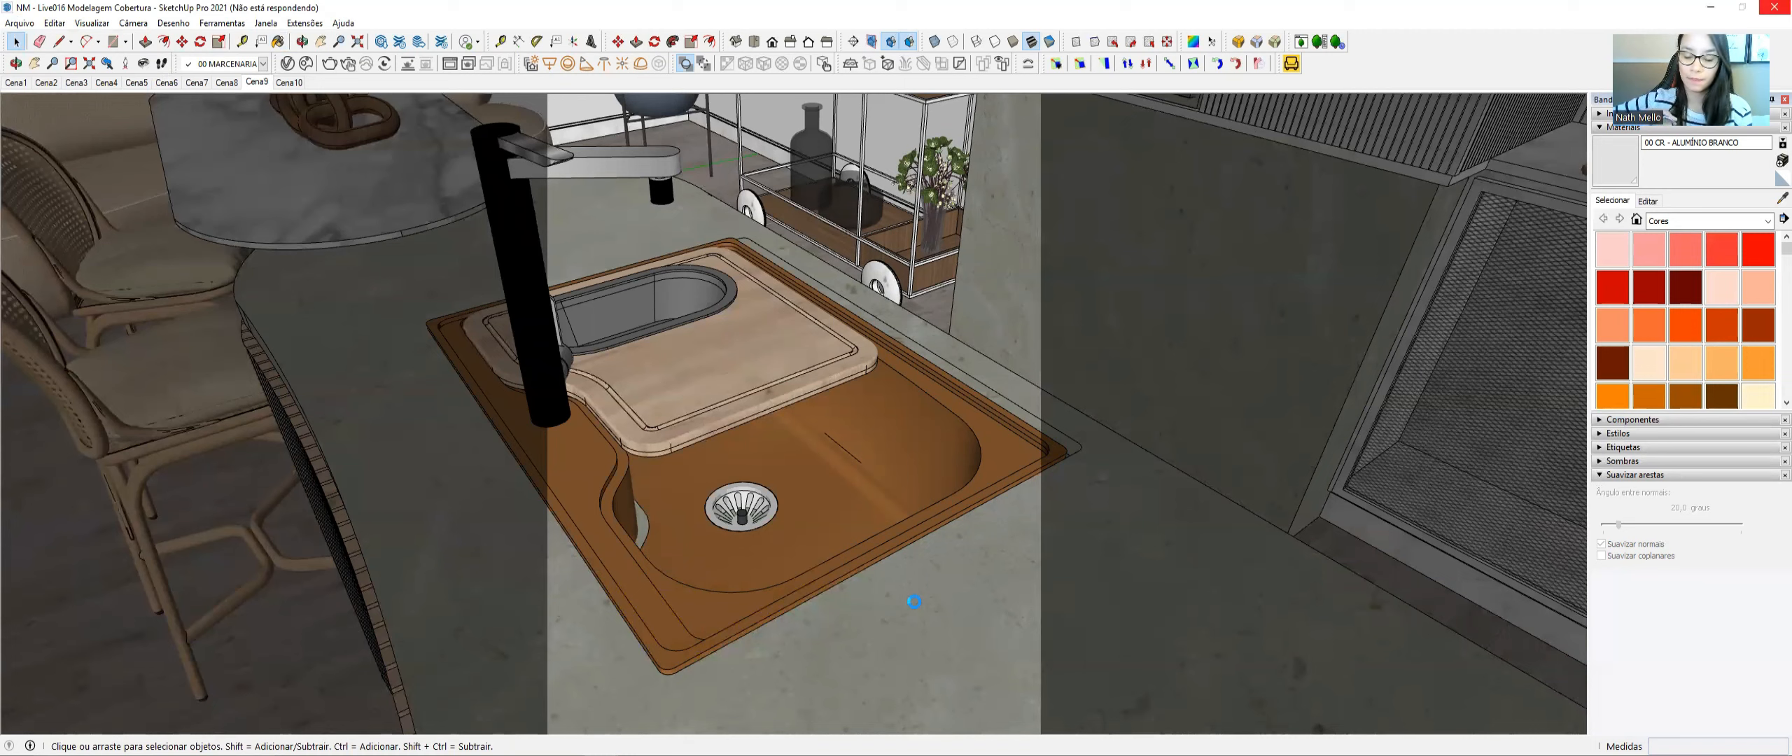
- Start an interactive V-Ray render of the sink and reorient the camera around it
left_click(481, 121)
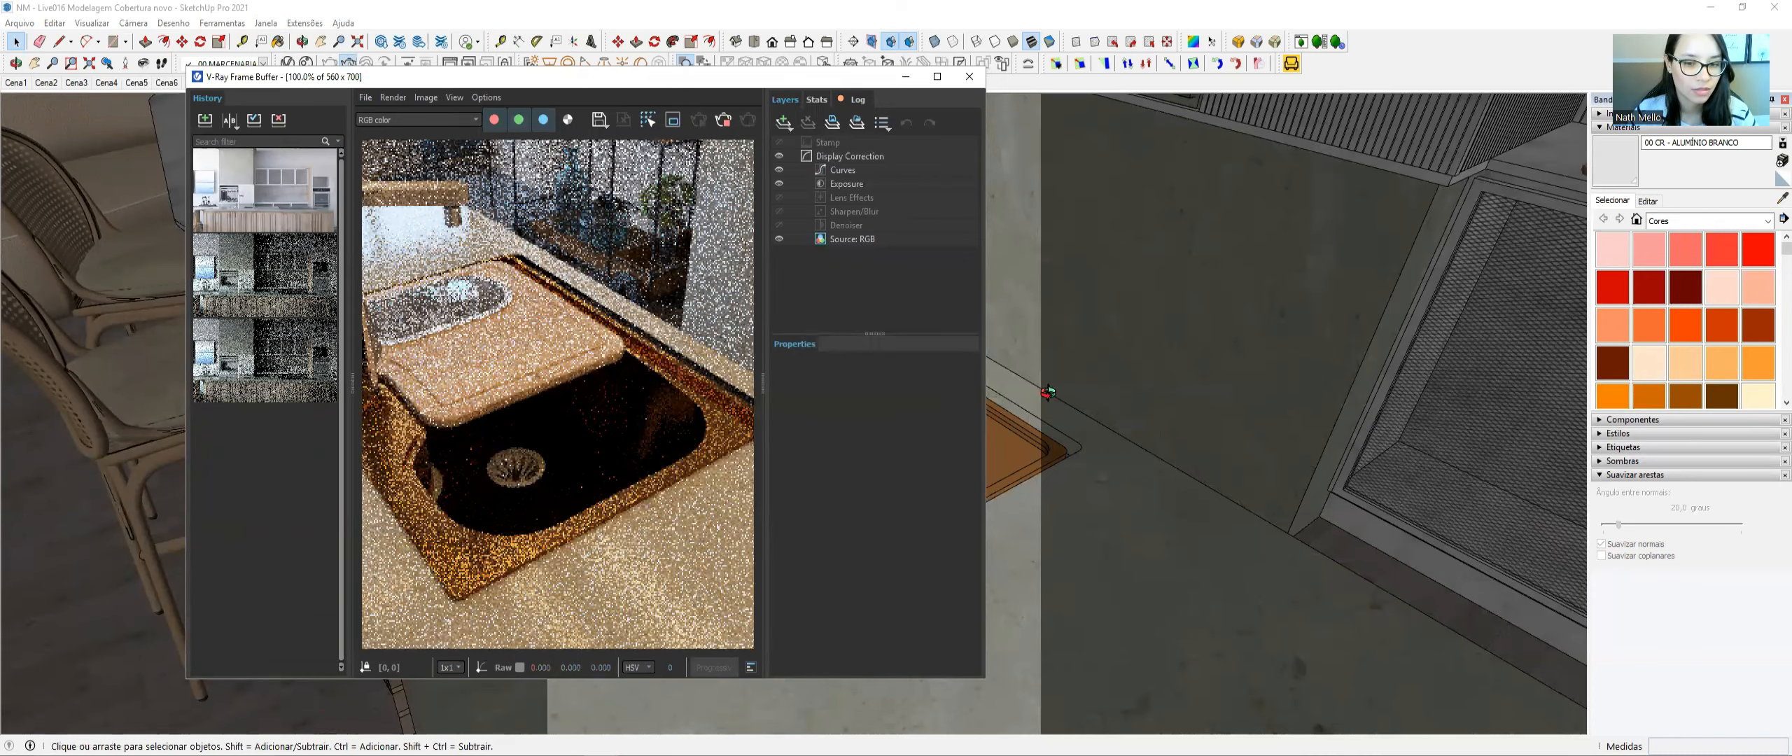
middle_click_drag(1172, 359, 1020, 361)
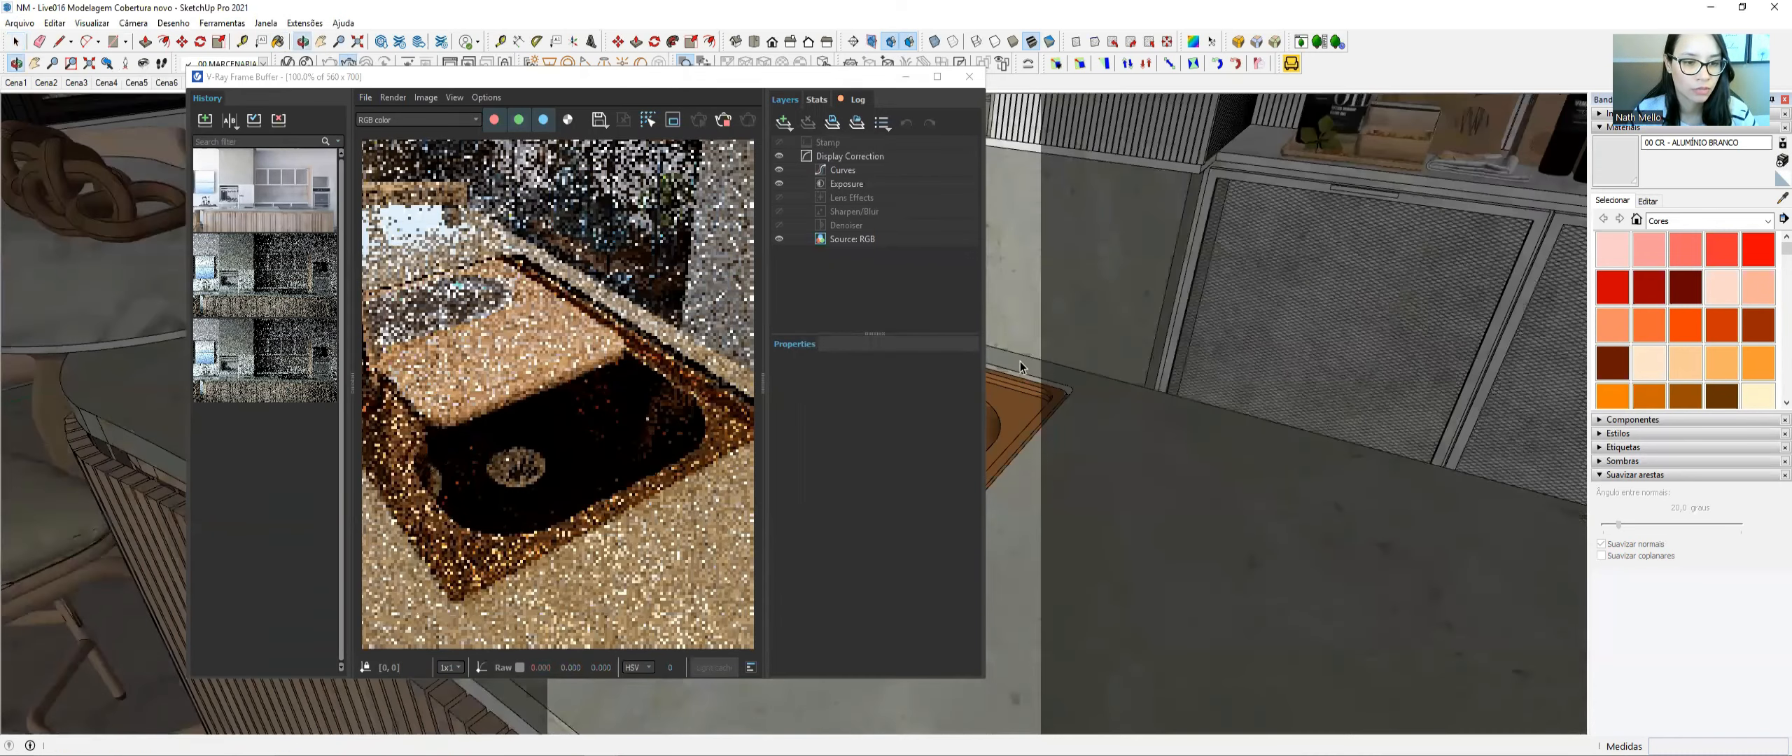
- Set the render's exposure to about 1.65 and highlight burn to about 0.75, and frame the sink basin more closely
left_click_drag(875, 406, 851, 436)
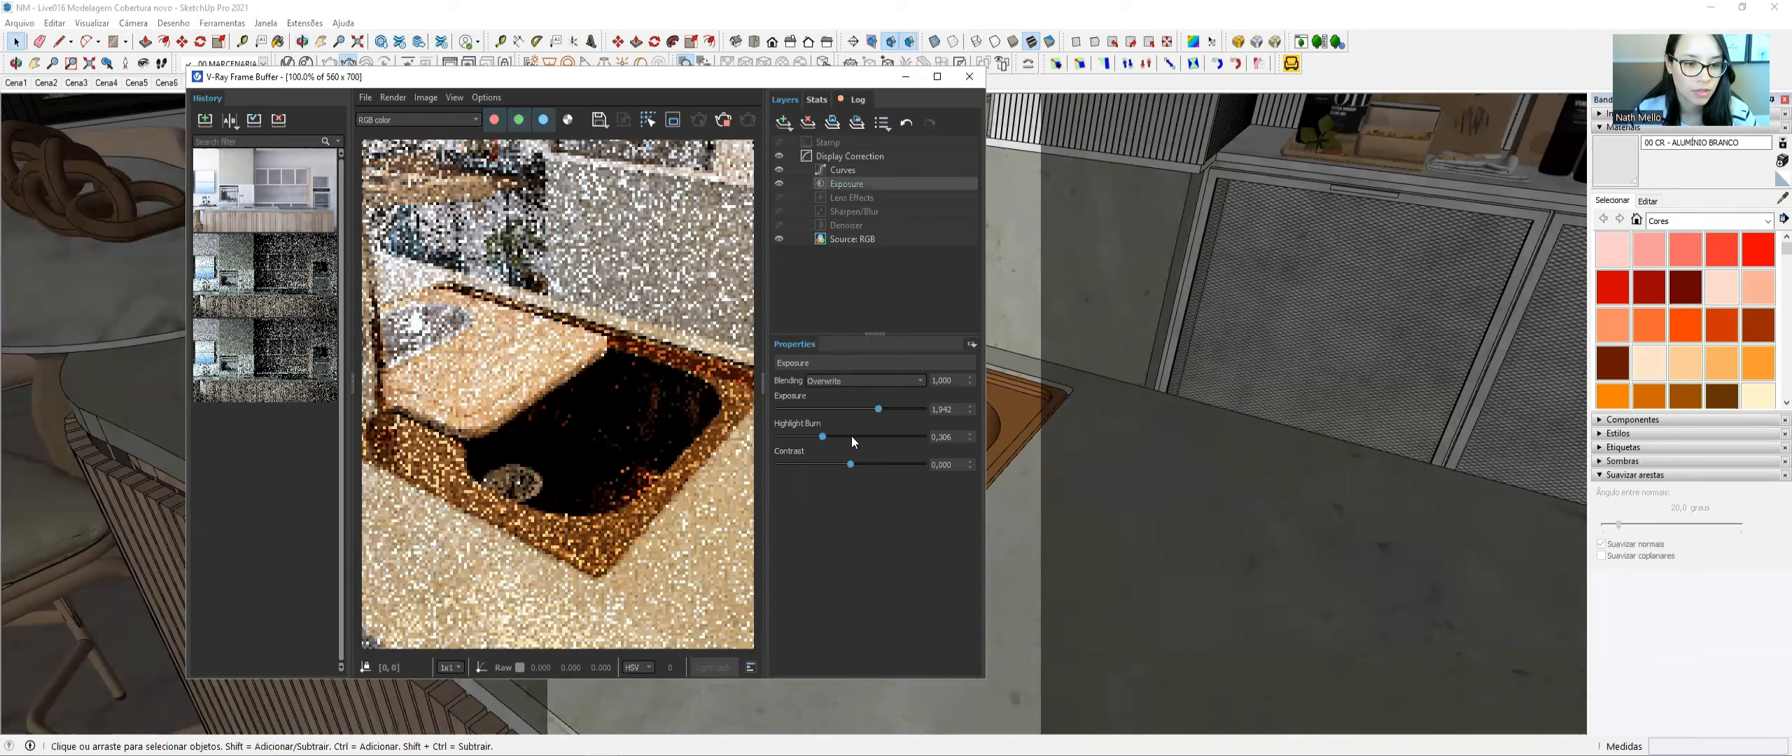
left_click(886, 435)
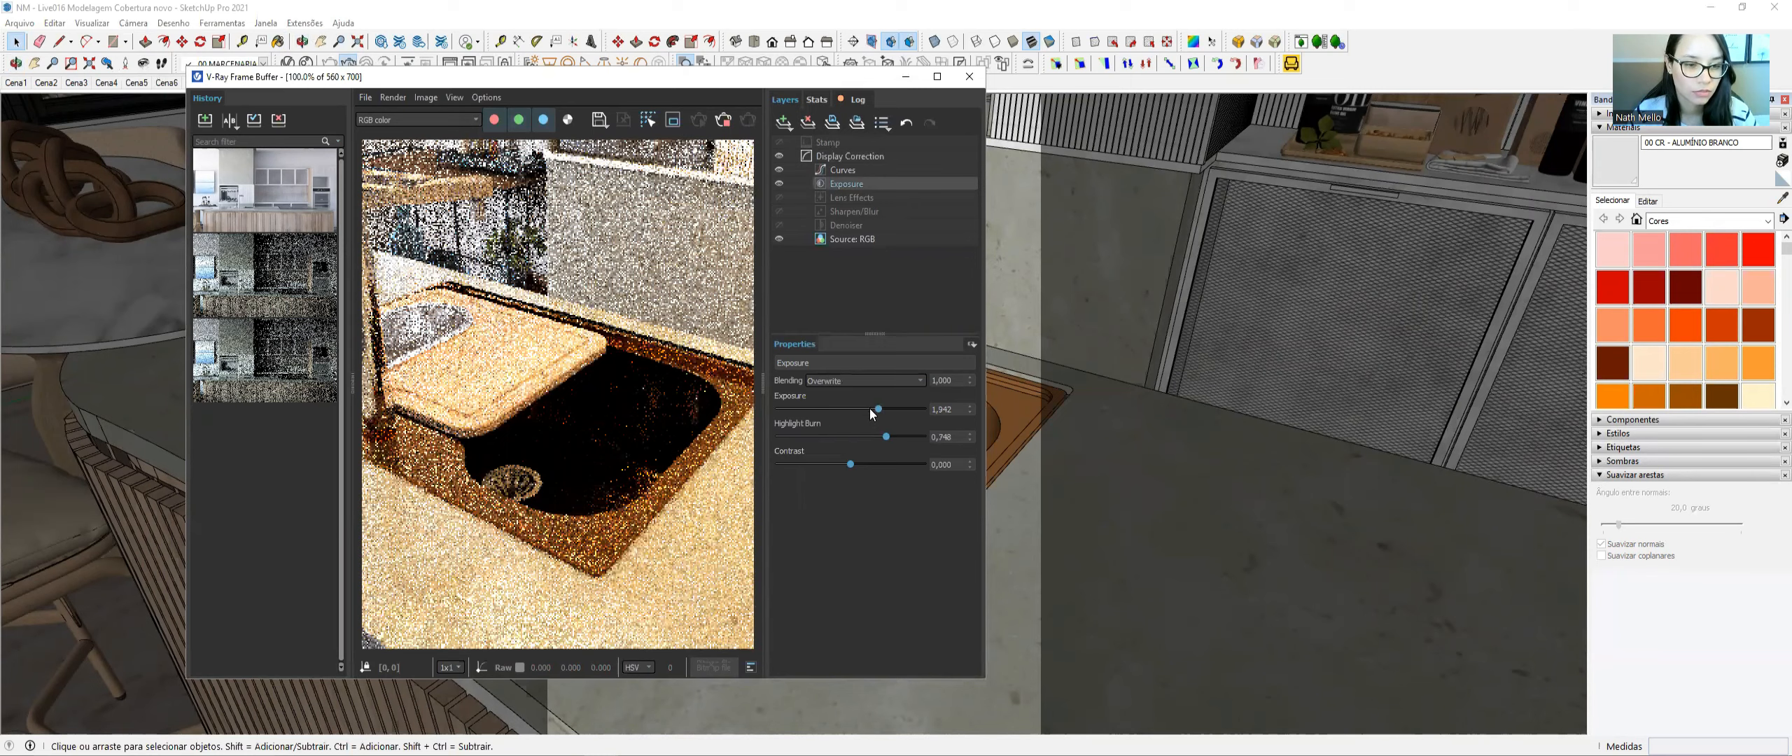
left_click_drag(876, 408, 873, 409)
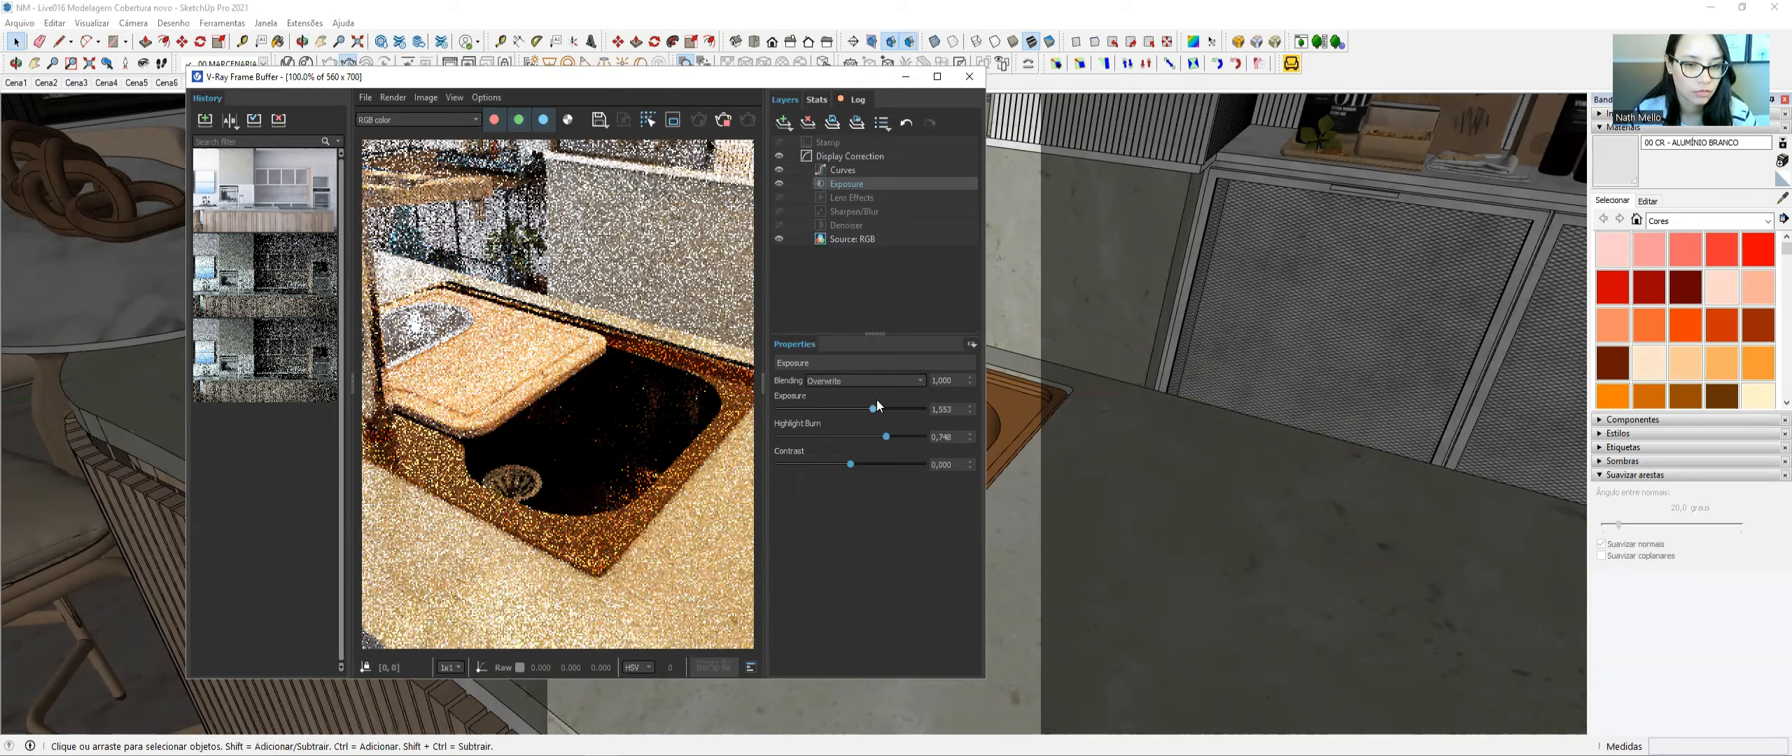
left_click_drag(875, 78, 689, 45)
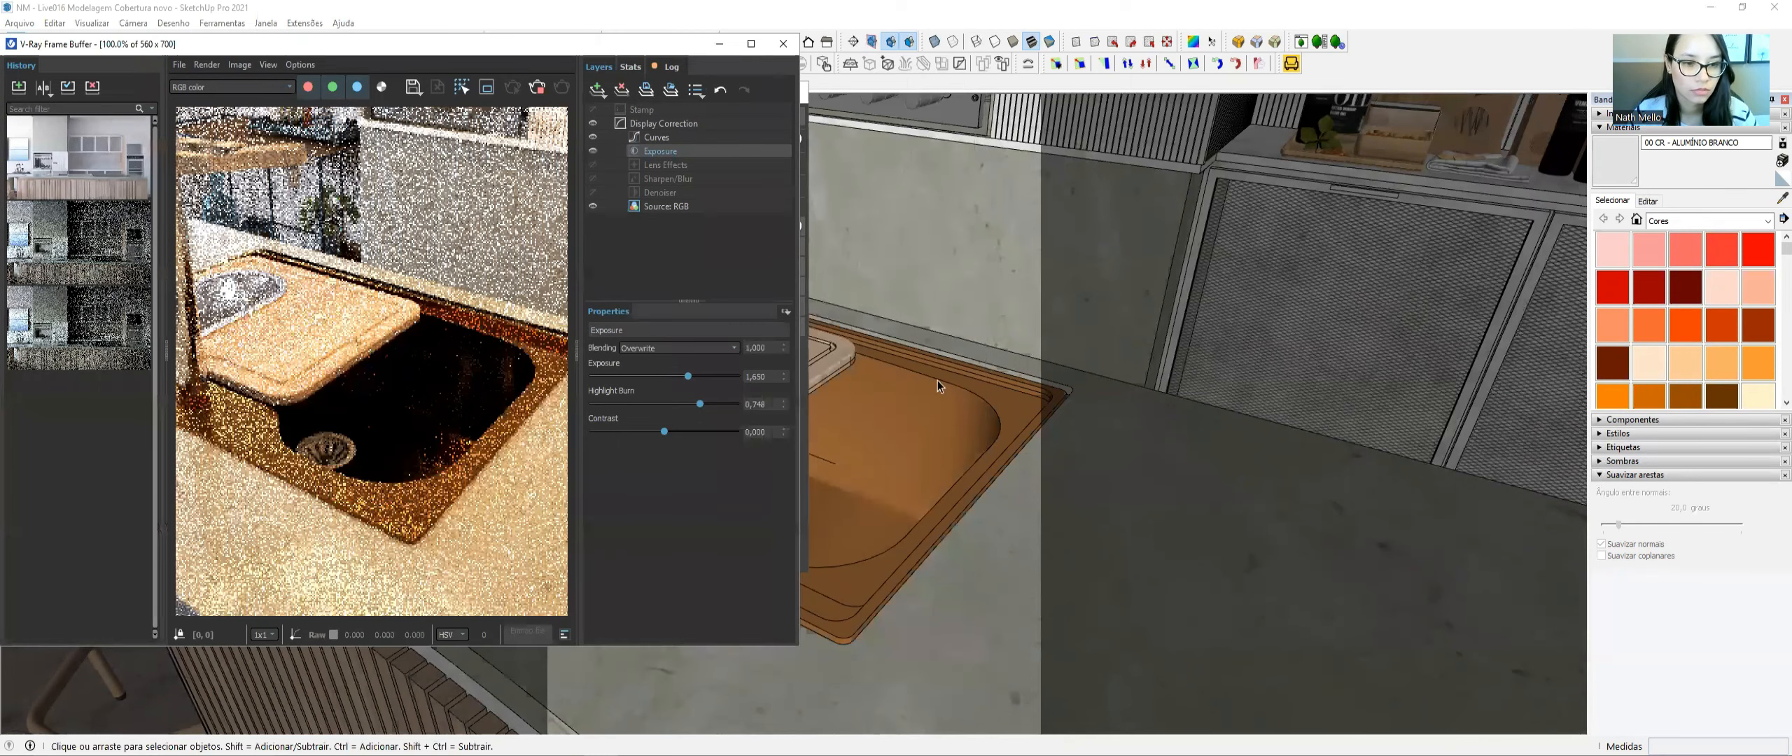
scroll(1061, 358, "up", 3)
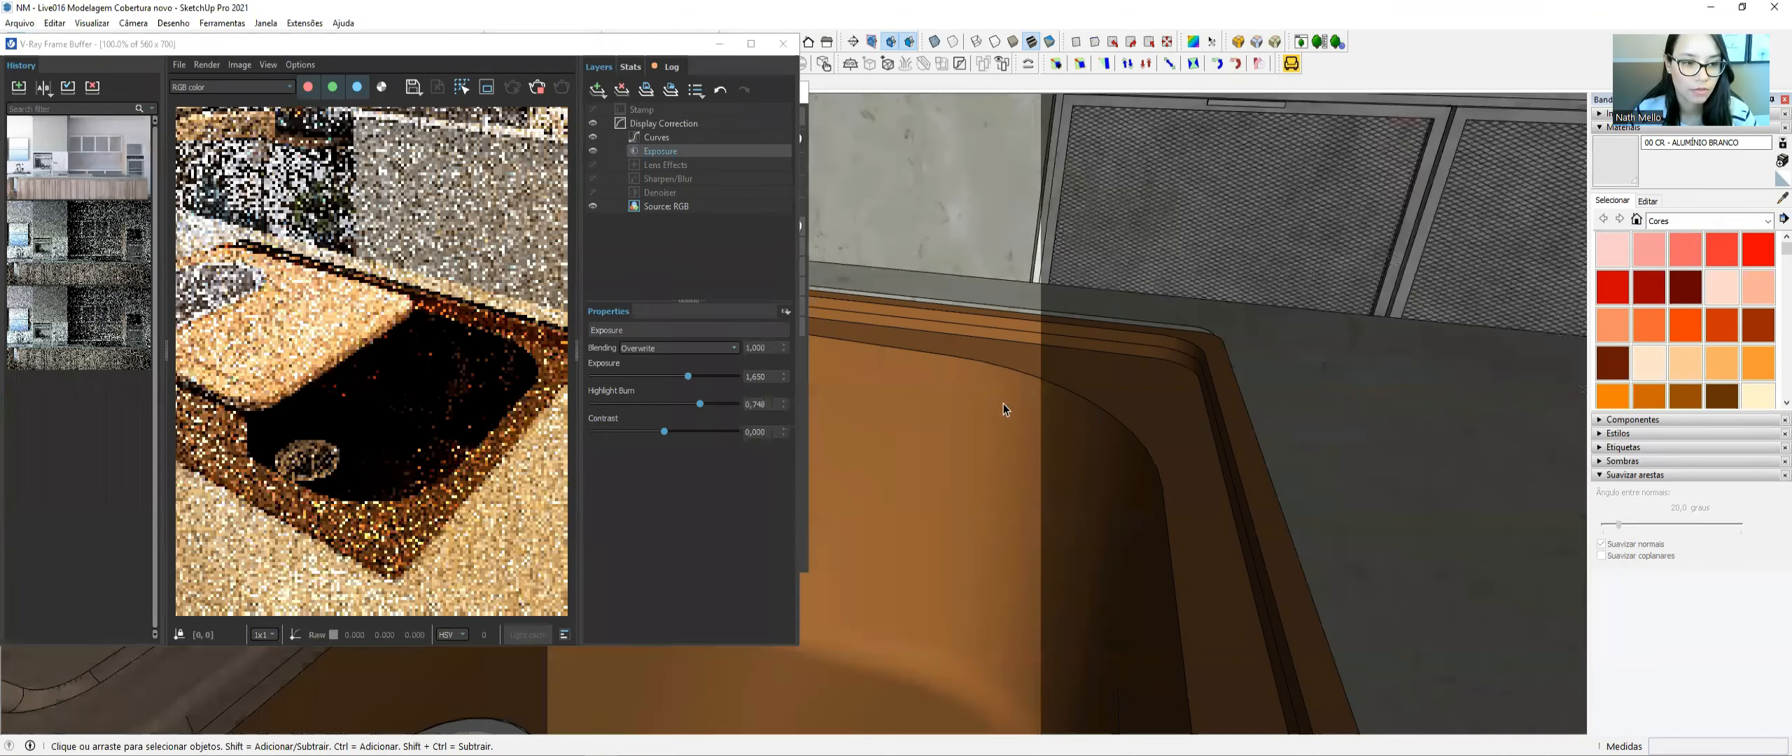
- Reorient the camera over the sink basin and zoom in to examine its bronze finish in the interactive render
scroll(975, 389, "down", 2)
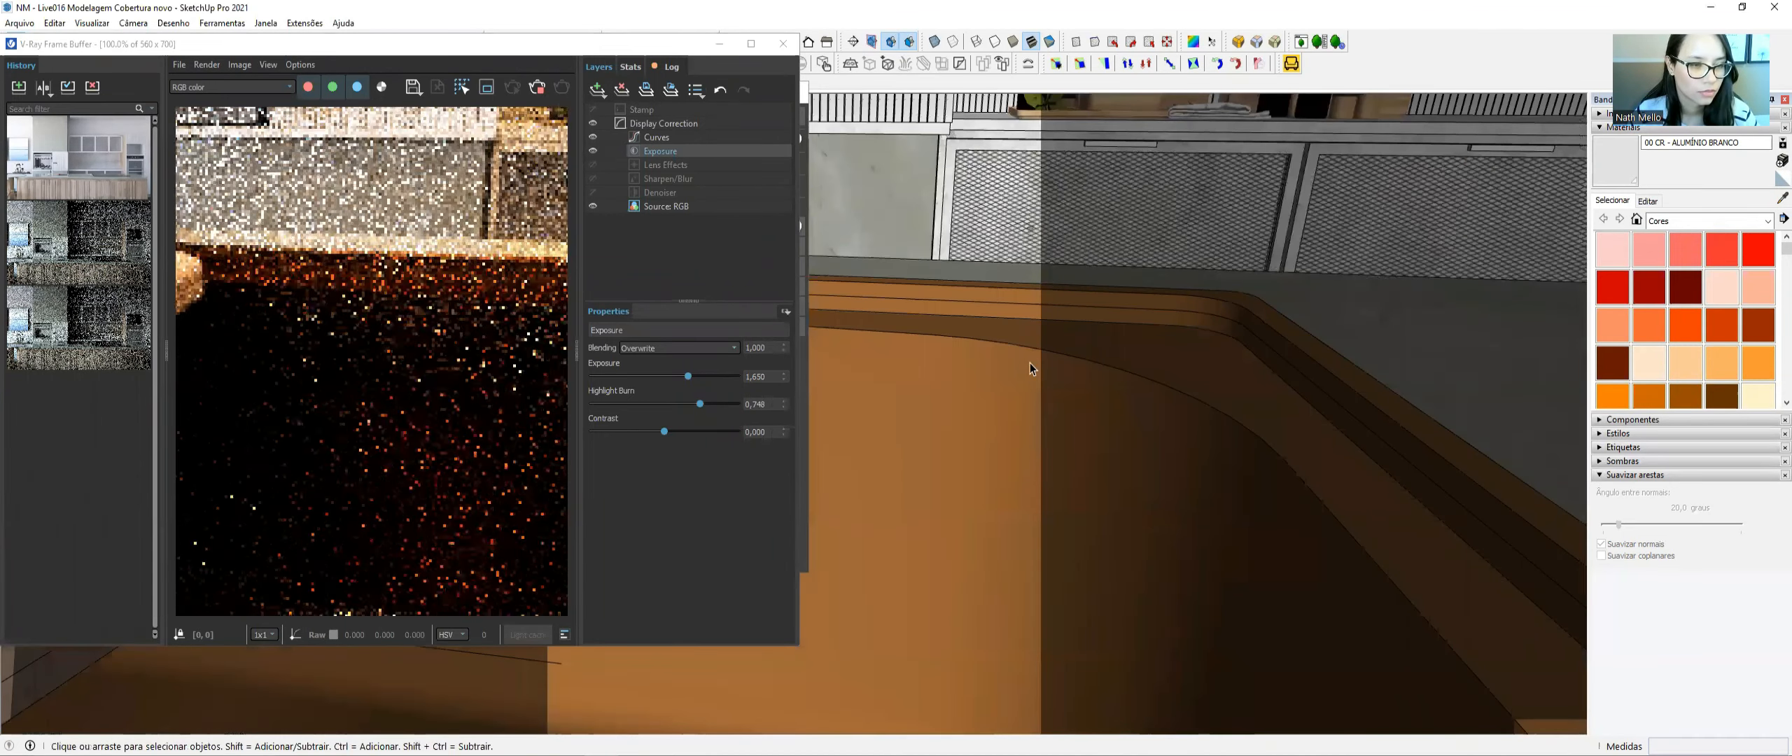
mouse_move(1028, 361)
middle_mouse_down()
mouse_move(930, 485)
mouse_move(941, 248)
middle_mouse_up()
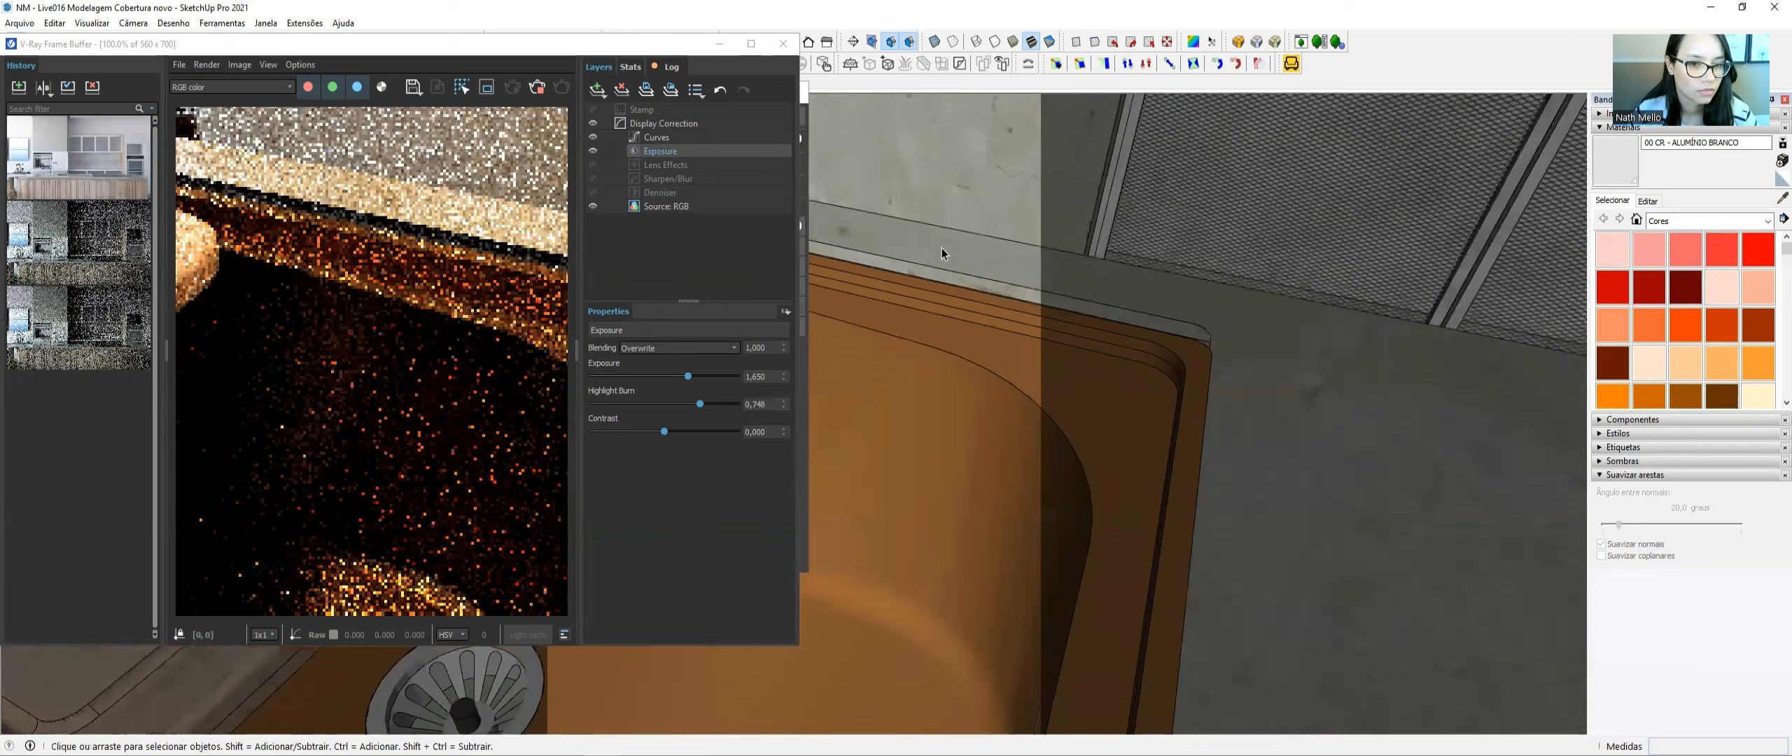
scroll(941, 247, "down", 3)
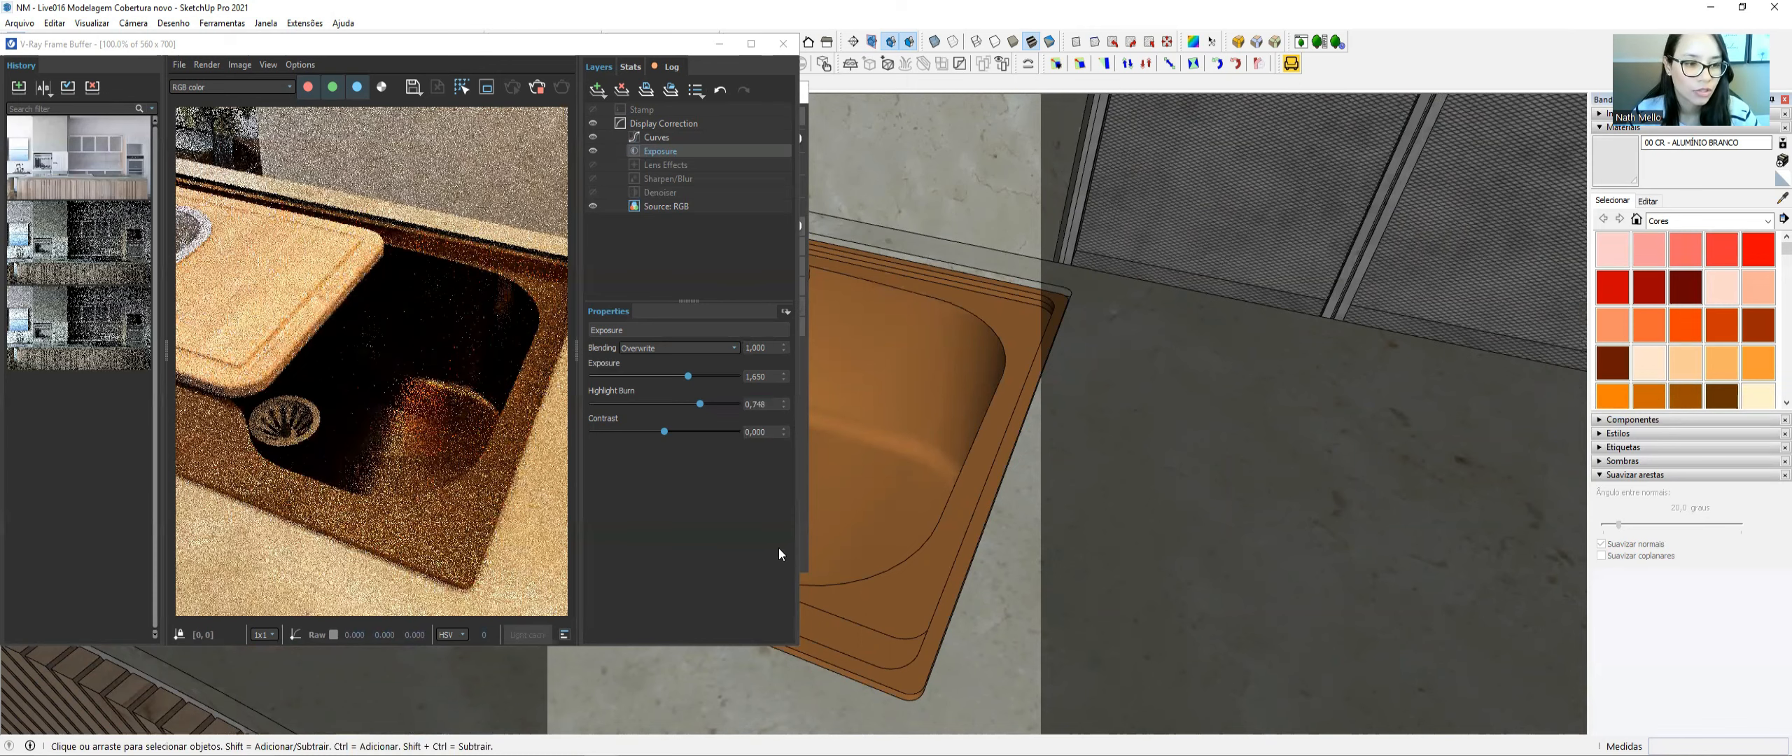
middle_click_drag(918, 505, 984, 551)
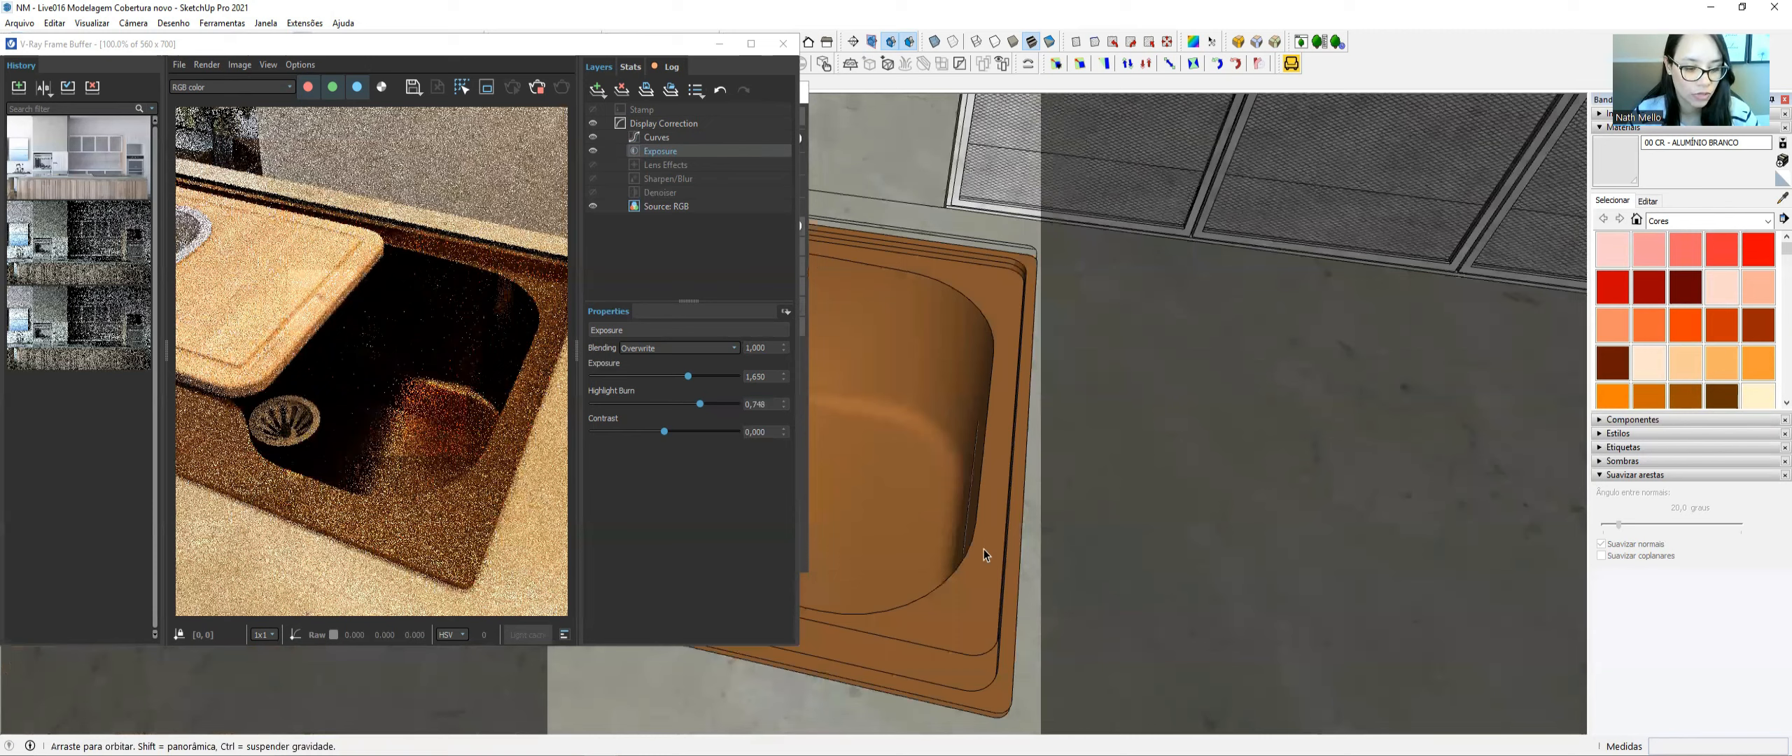
middle_click_drag(930, 474, 931, 367, "shift")
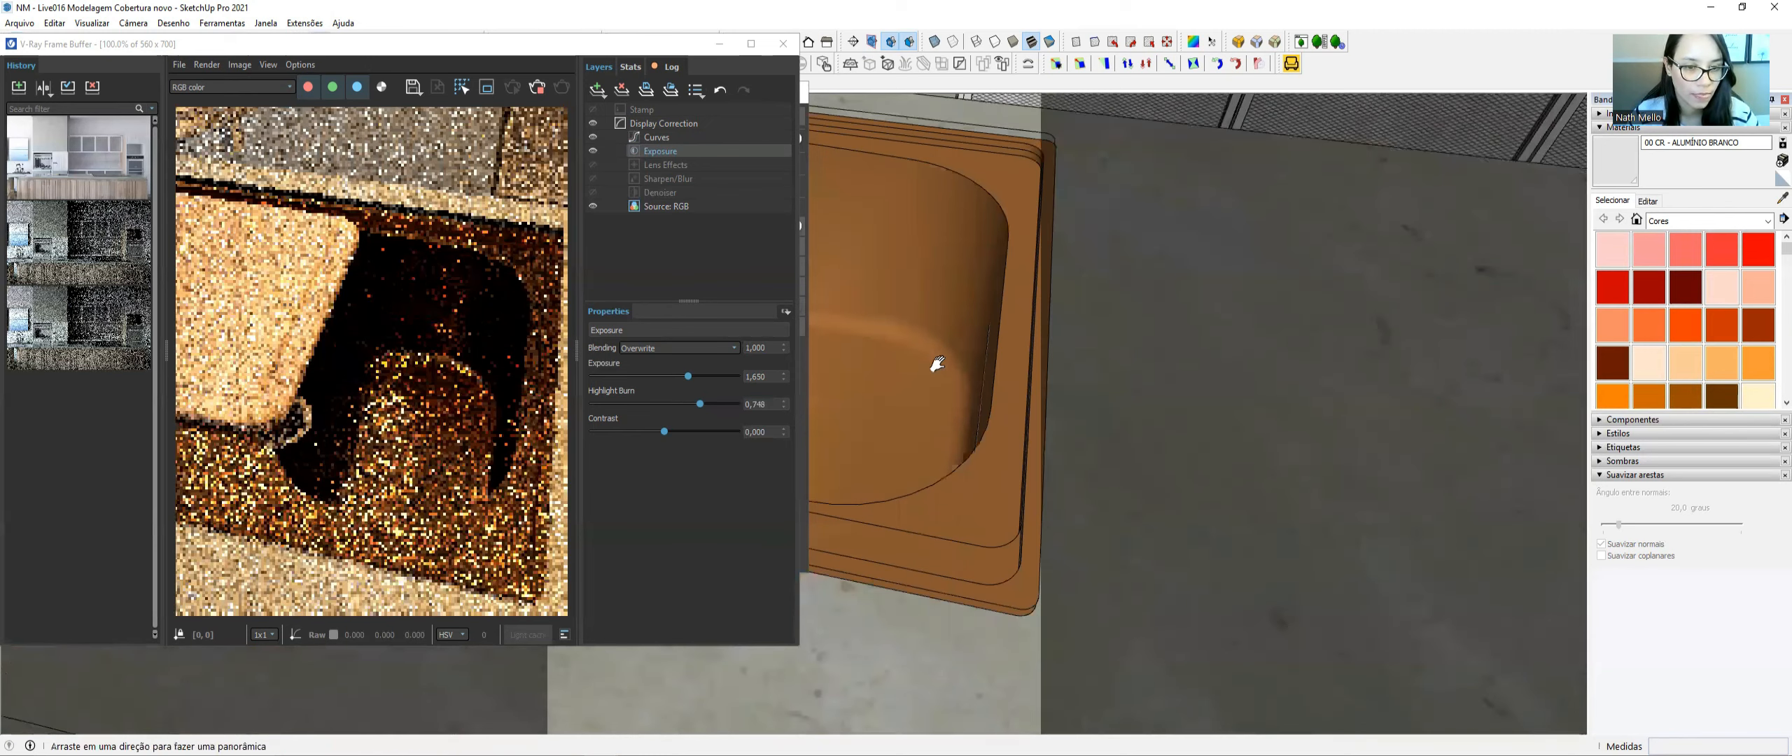
scroll(938, 392, "up", 3)
scroll(943, 404, "up", 2)
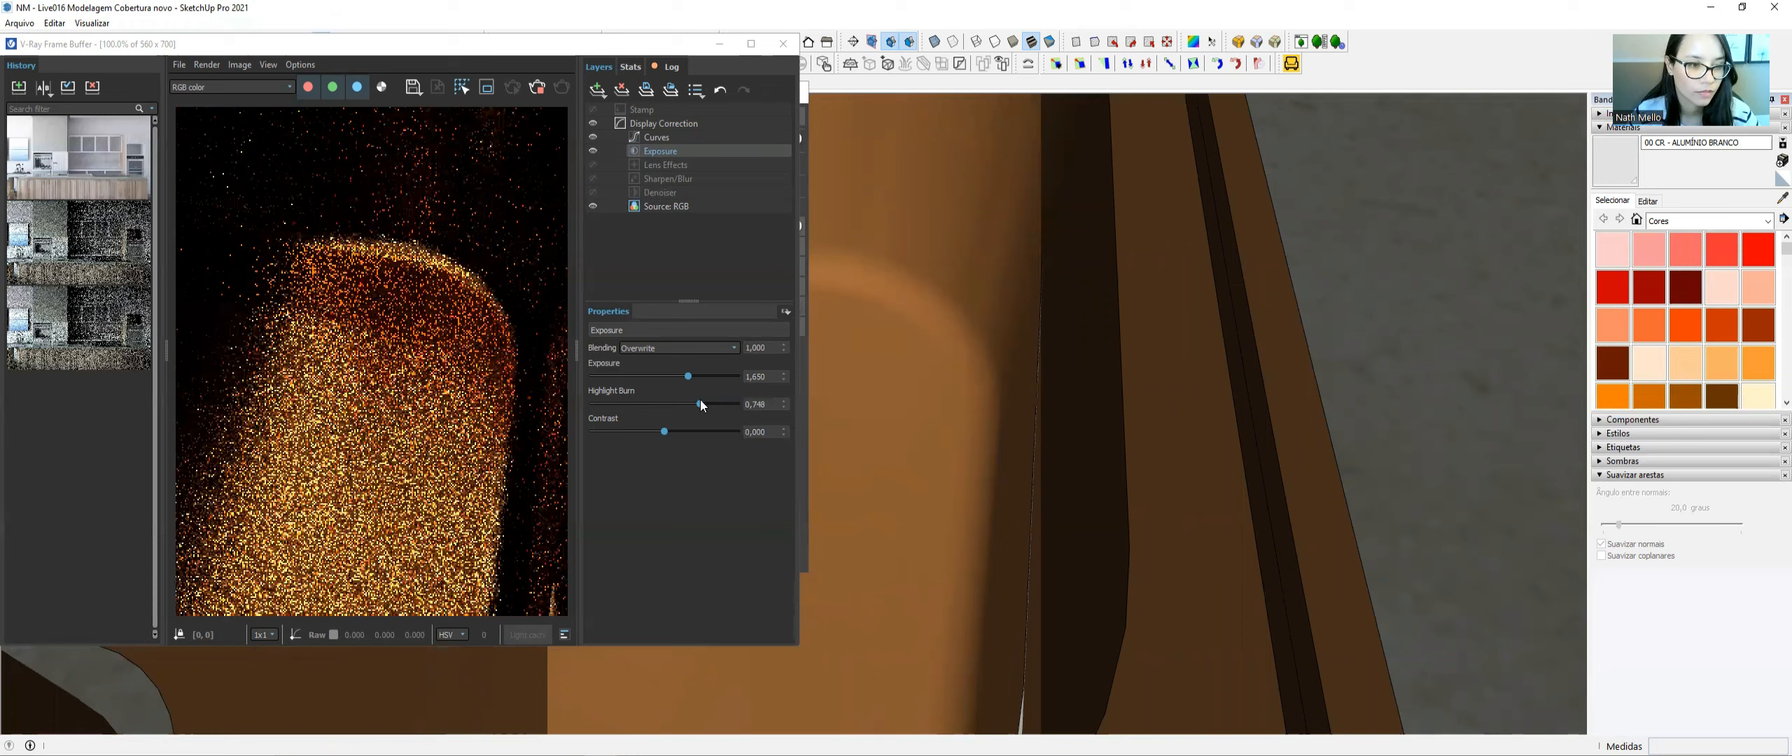
- Raise the render's exposure to about 3.4, hide the render history, and clear the frame buffer away from the model
left_click_drag(688, 376, 713, 376)
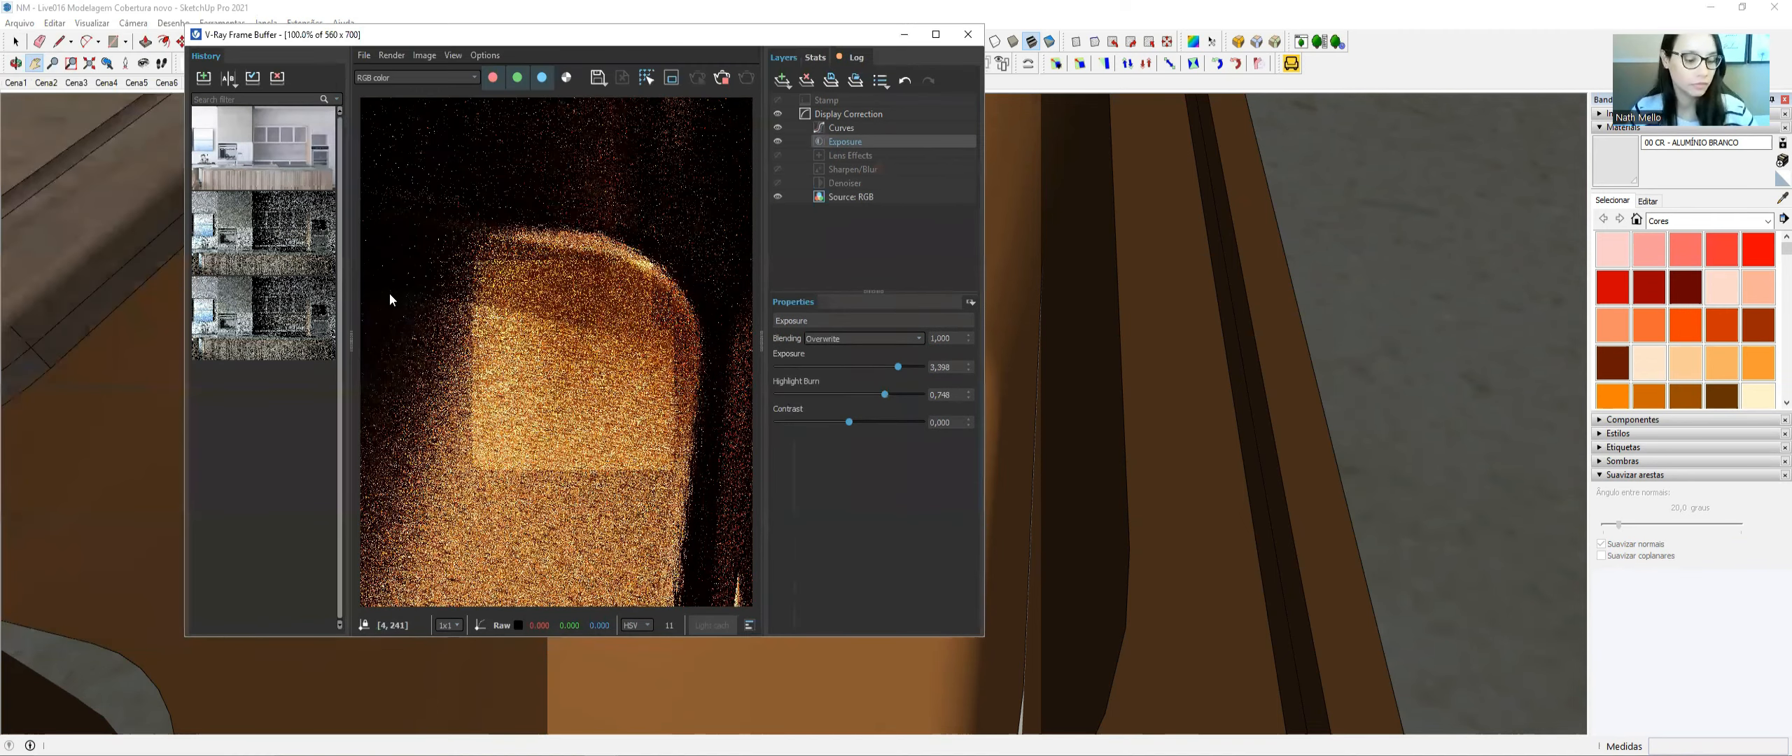
left_click(351, 341)
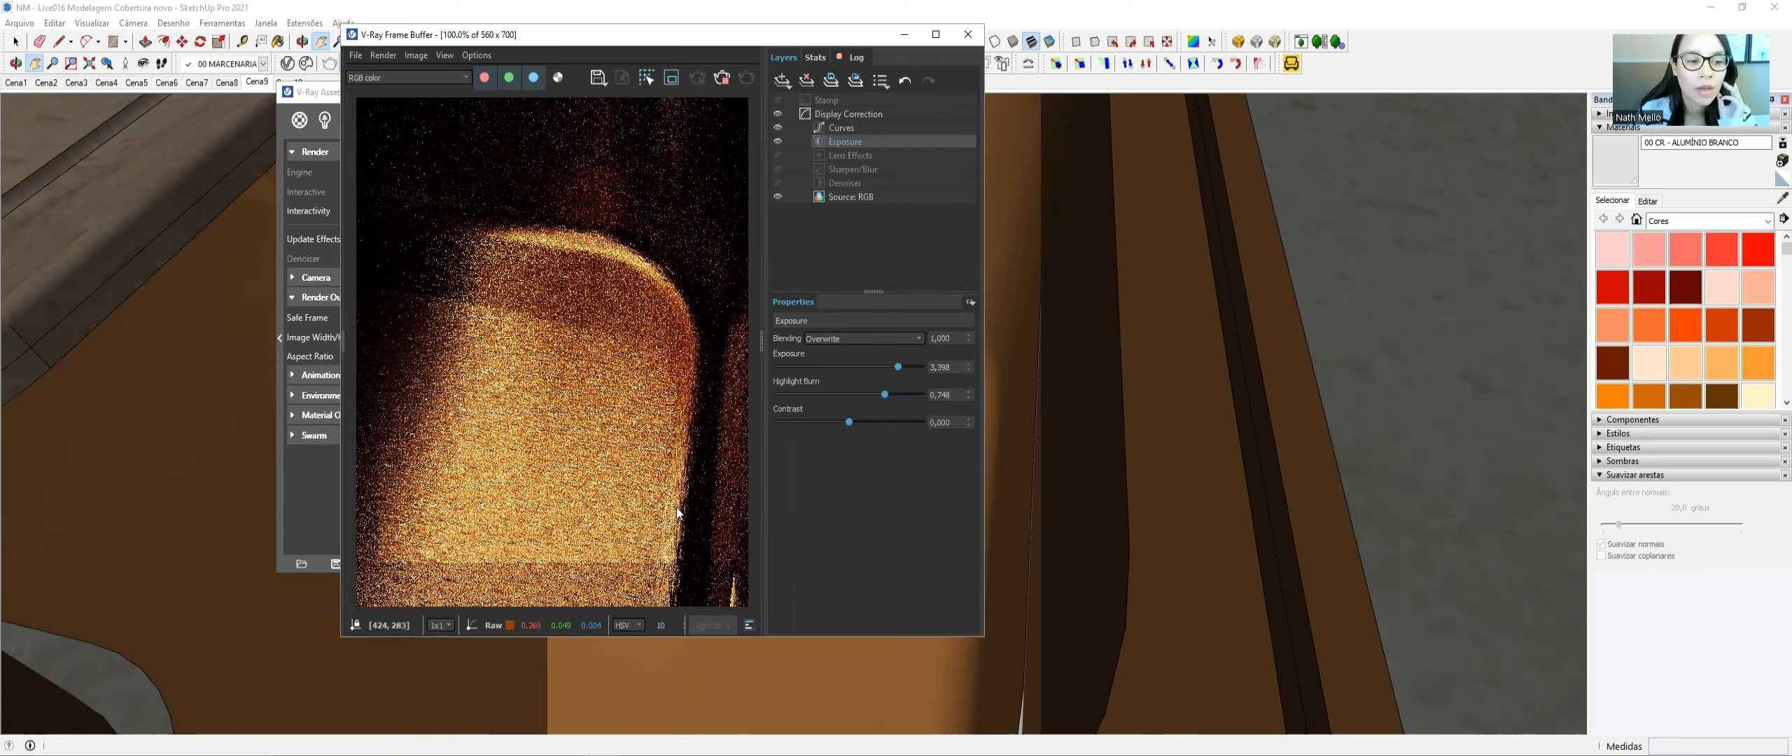
middle_click_drag(1104, 472, 1092, 383, "shift")
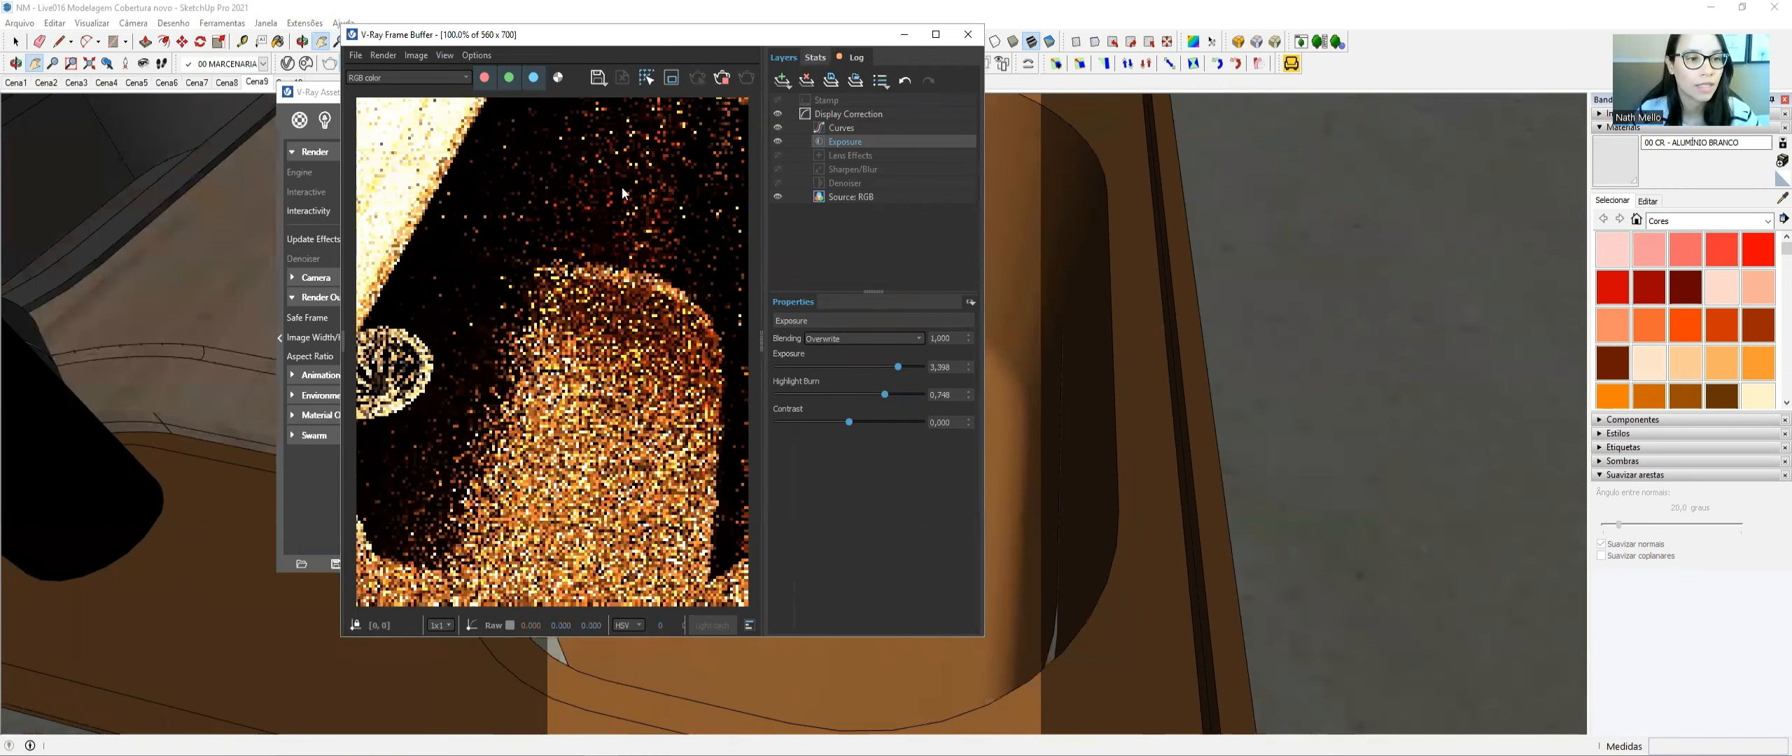
left_click_drag(587, 35, 918, 96)
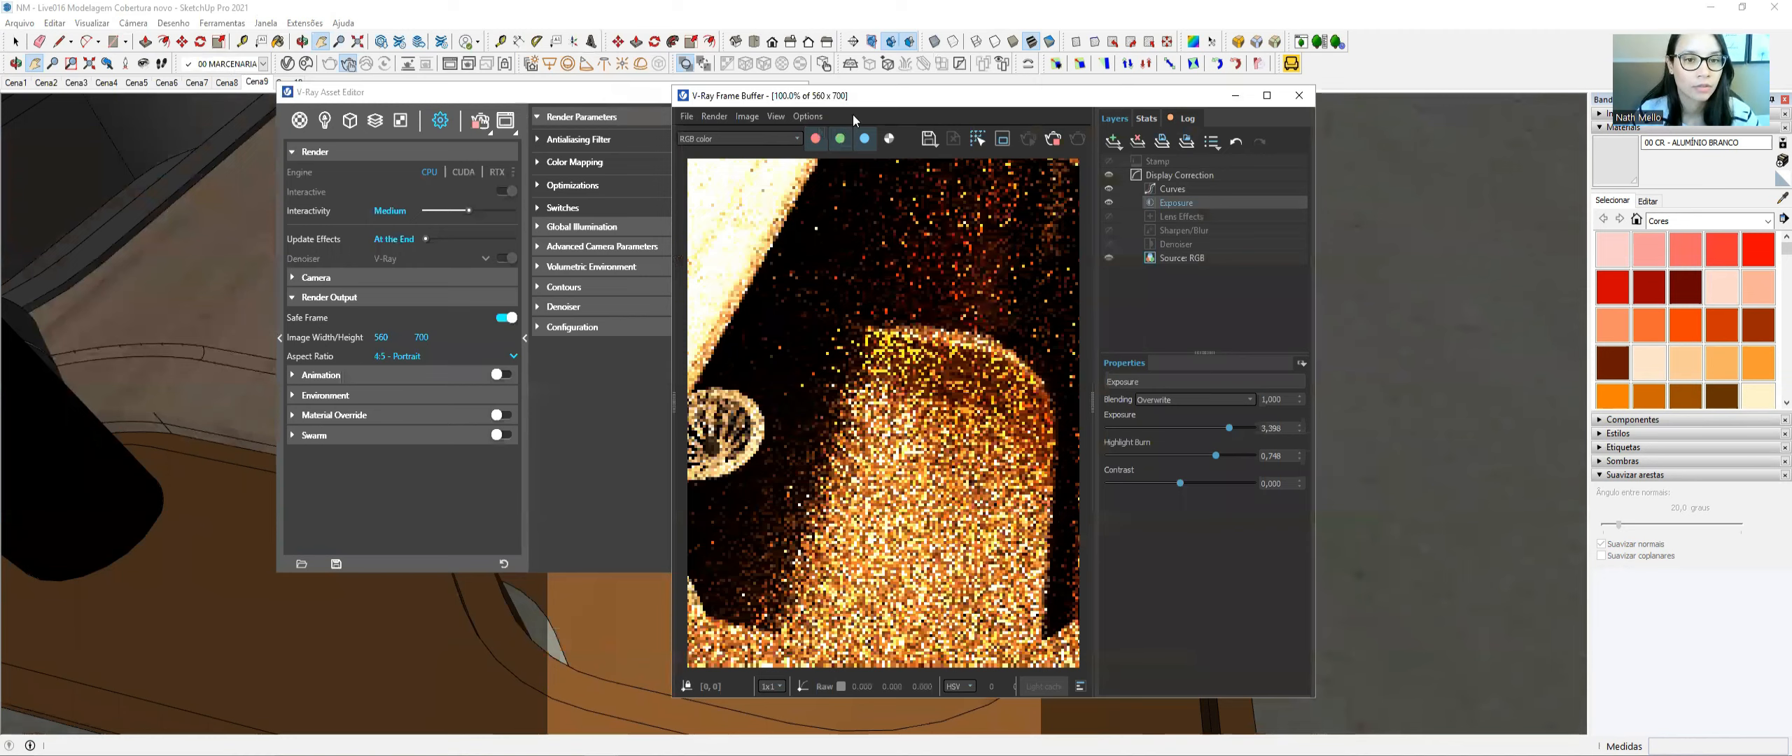
left_click(567, 245)
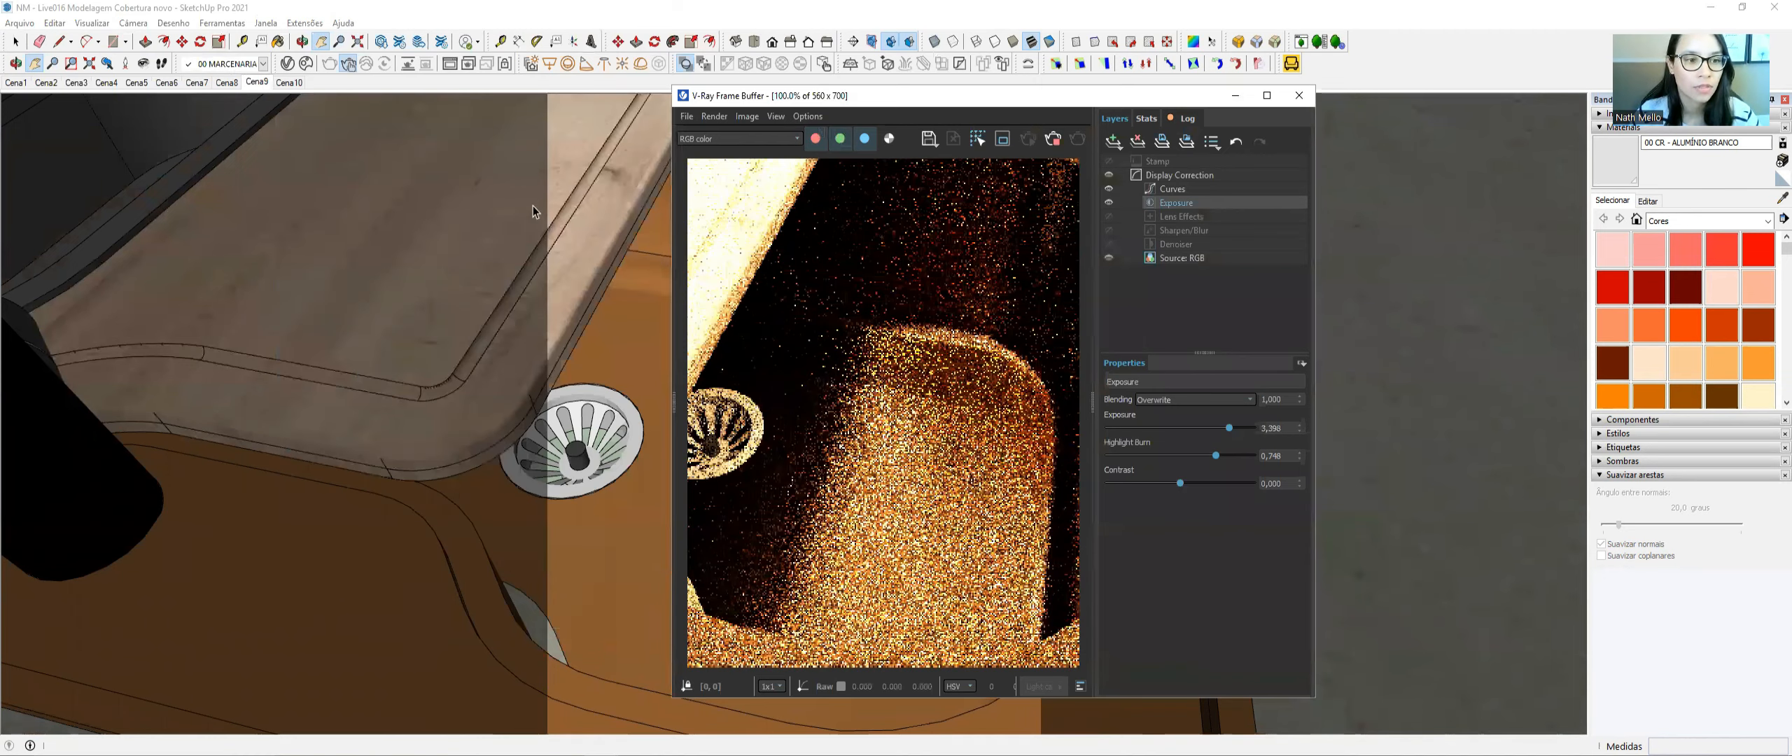
- Sample the 00 CR - Metal Bronze material, apply it to the cutting board geometry, and frame the board in the render
left_click(532, 205)
key("space")
key("ctrl+a")
double_click(532, 206)
triple_click(532, 206)
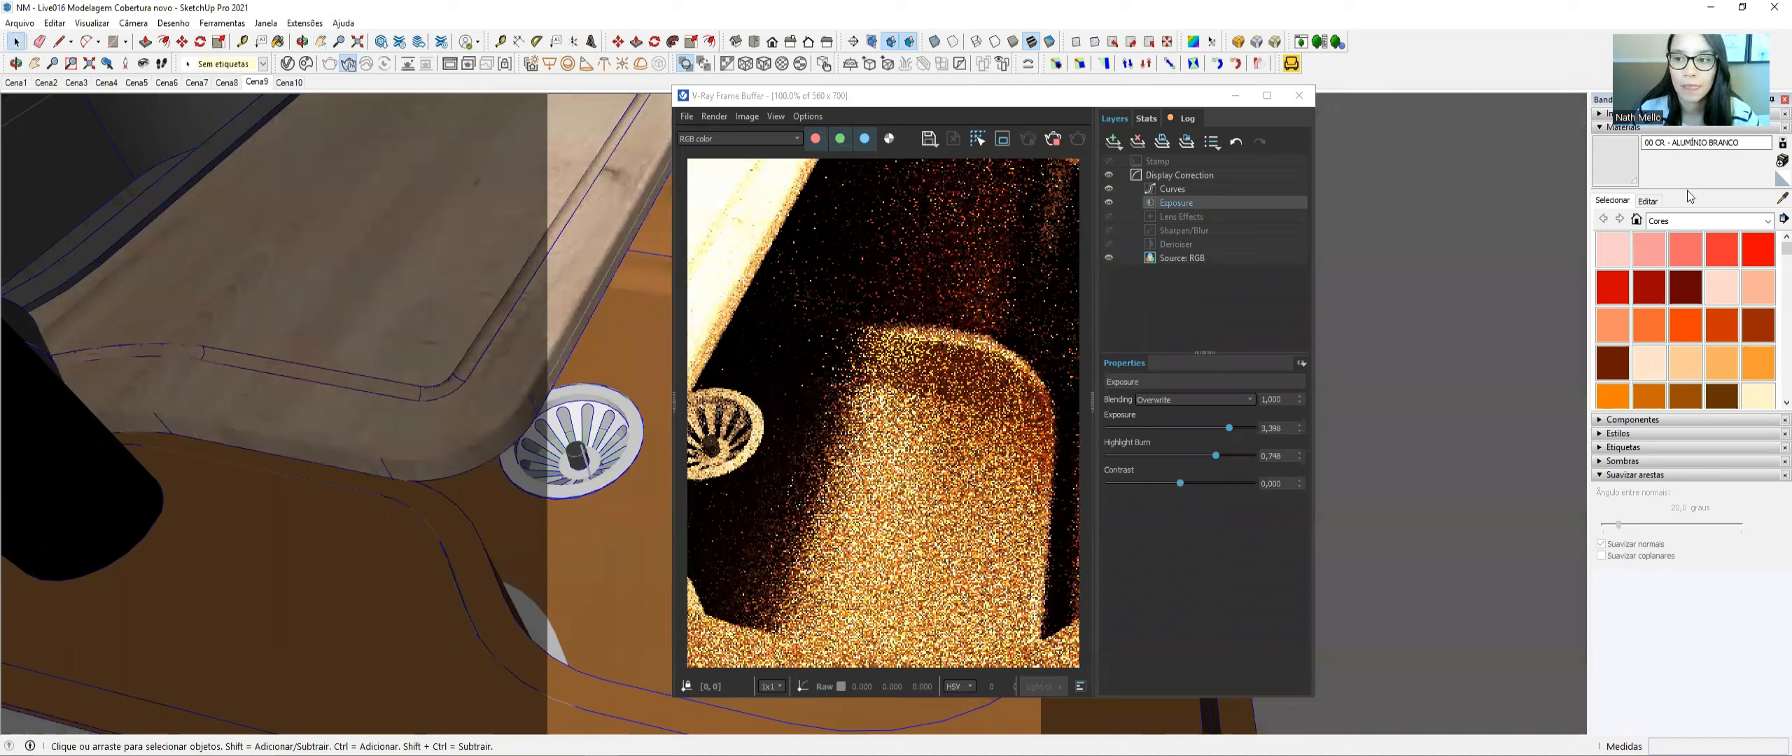
left_click(1782, 199)
left_click(411, 280)
left_click(513, 345)
mouse_move(513, 346)
middle_mouse_down()
mouse_move(360, 308)
mouse_move(471, 323)
mouse_move(467, 438)
middle_mouse_up()
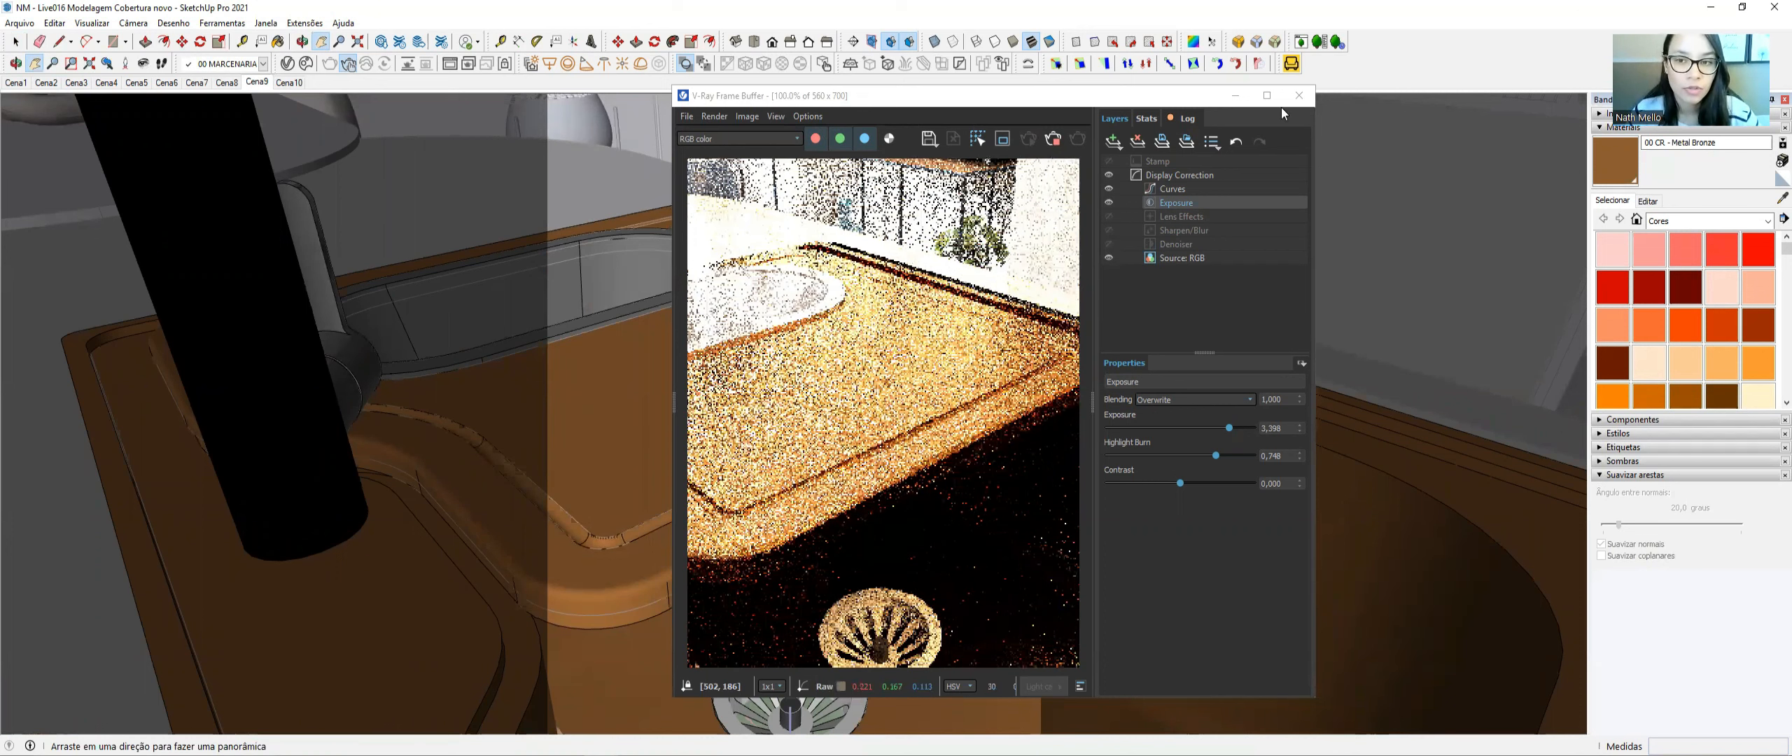
- Close the interactive render and set the non-interactive quality to noise limit 0.05 and max subdivs 12
left_click(1300, 95)
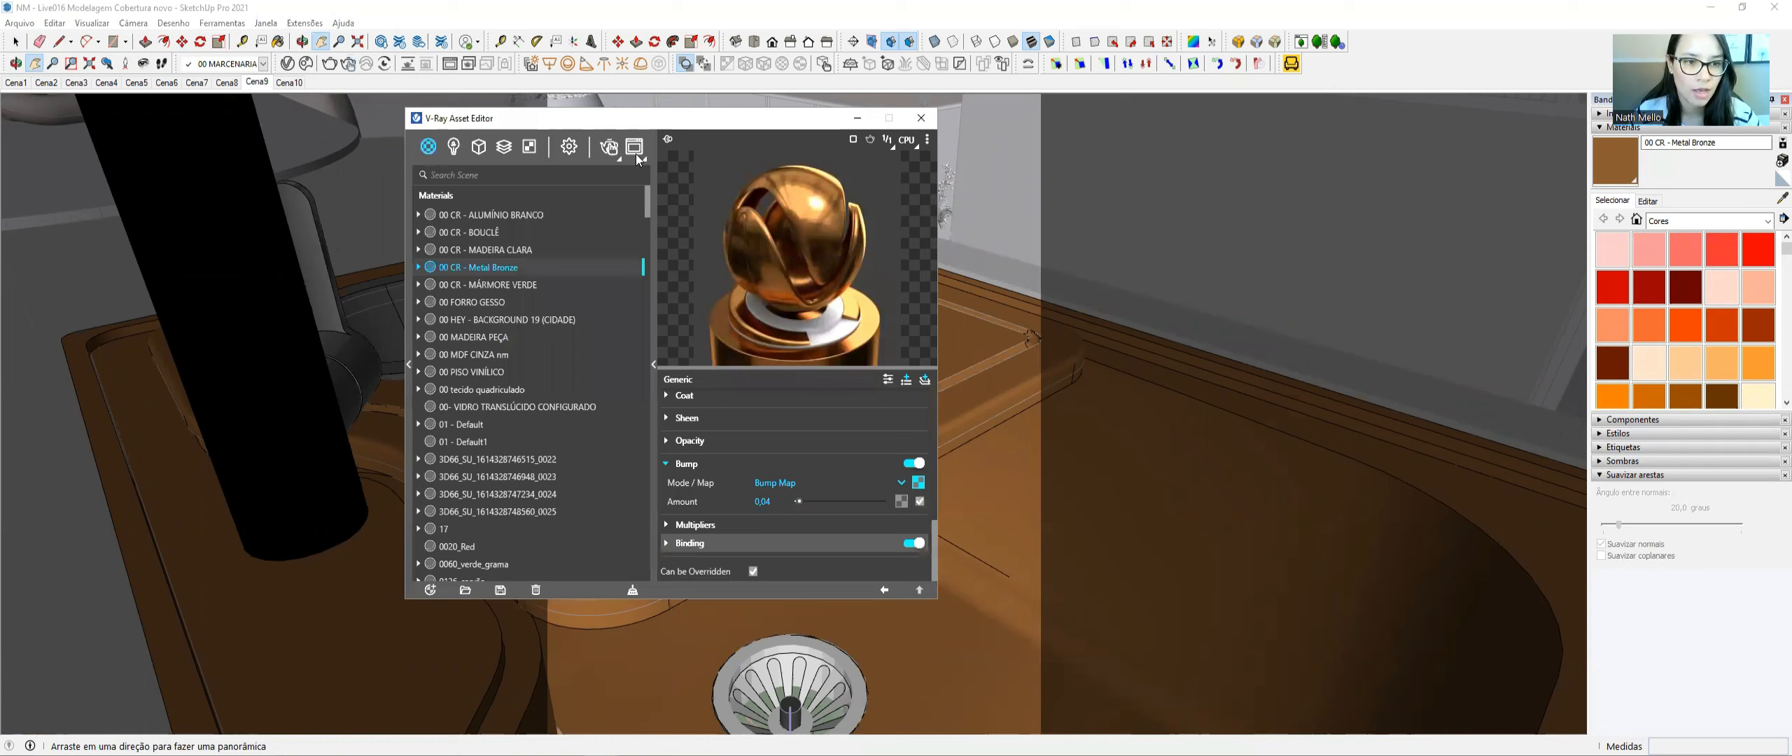
left_click(686, 215)
left_click(831, 182)
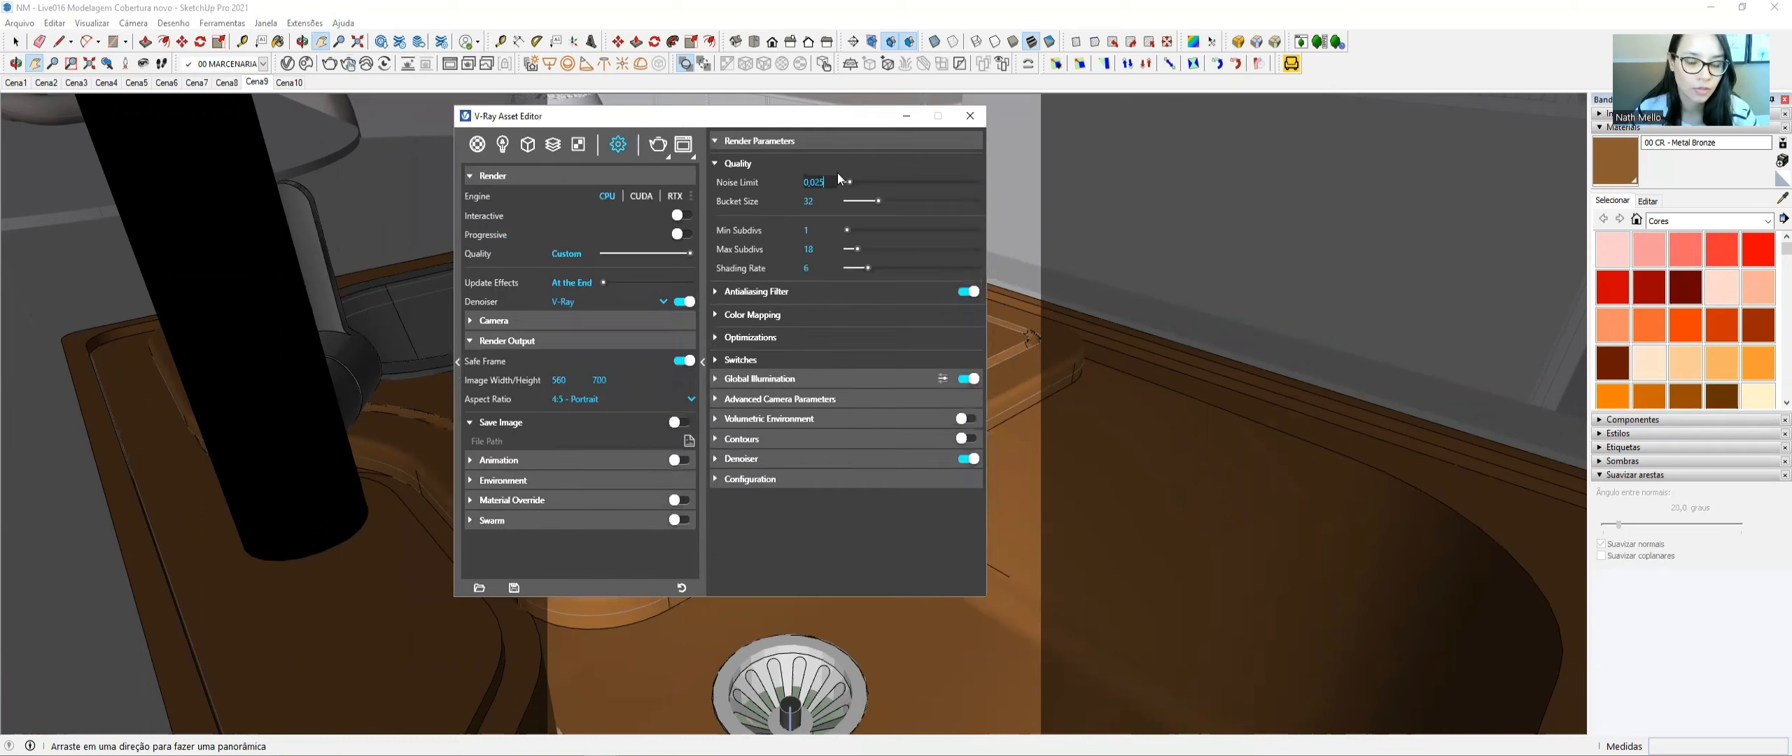
type("0.05")
key("Return")
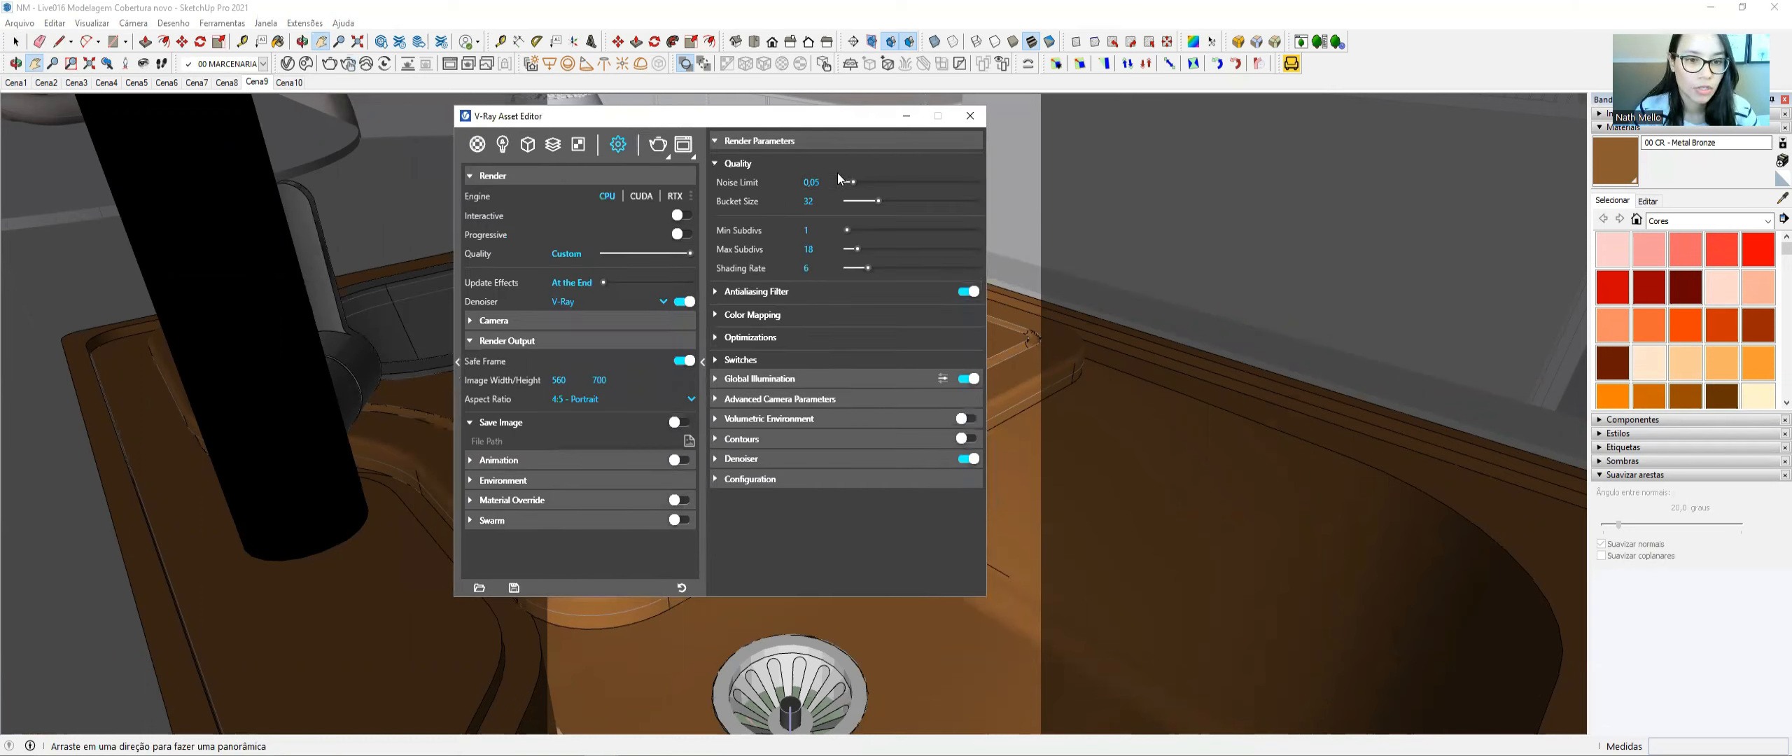
left_click(819, 246)
type("12")
- Set the irradiance map's max rate to -2 and subdivs to 50, and start a render at 480 × 600
left_click(801, 316)
left_click(789, 323)
left_click(767, 382)
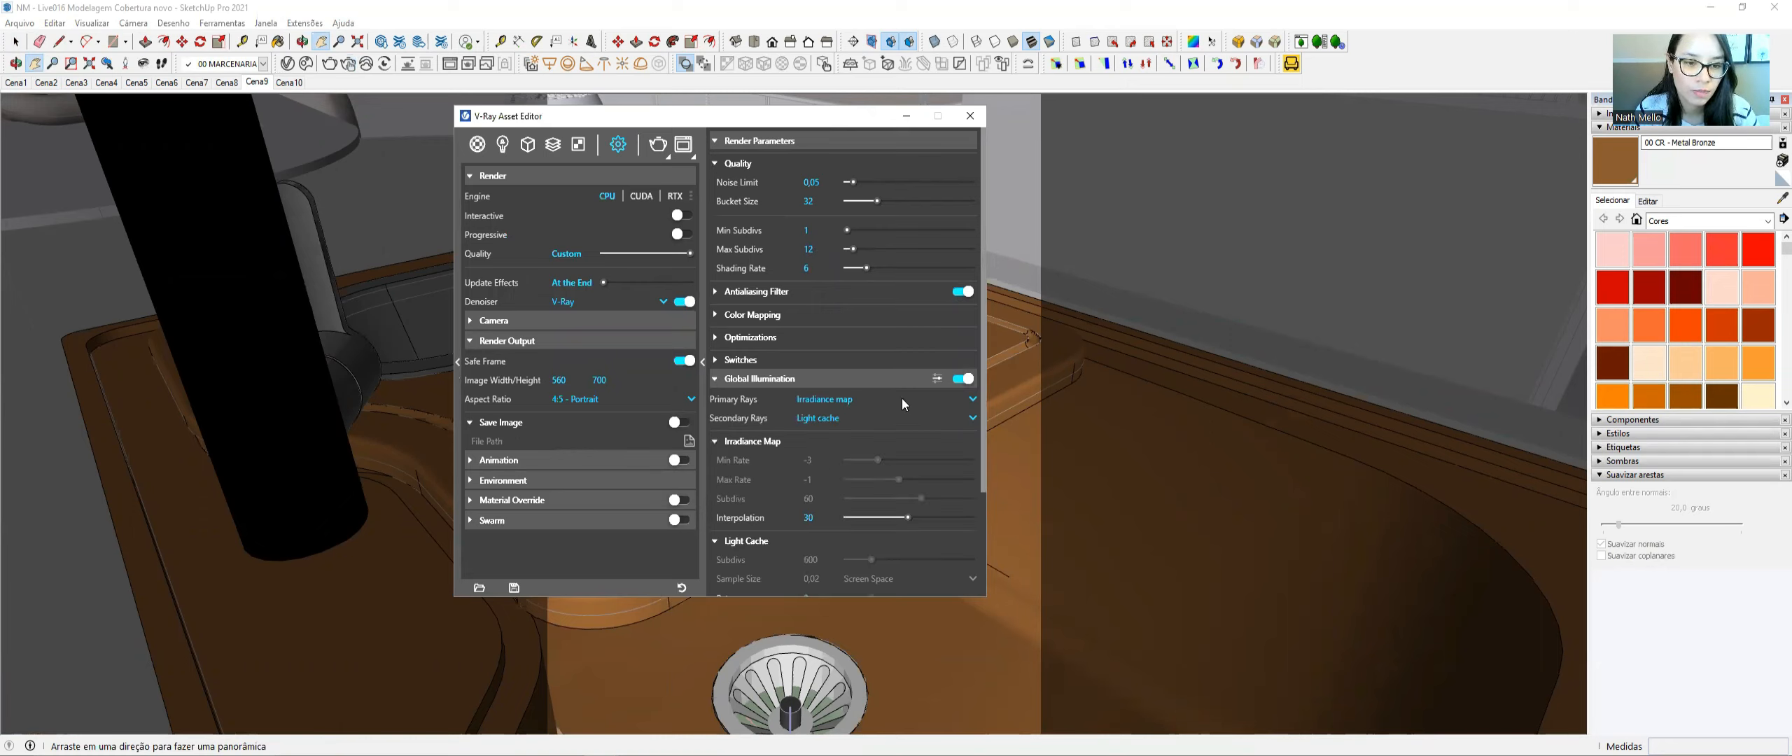
scroll(812, 401, "down", 3)
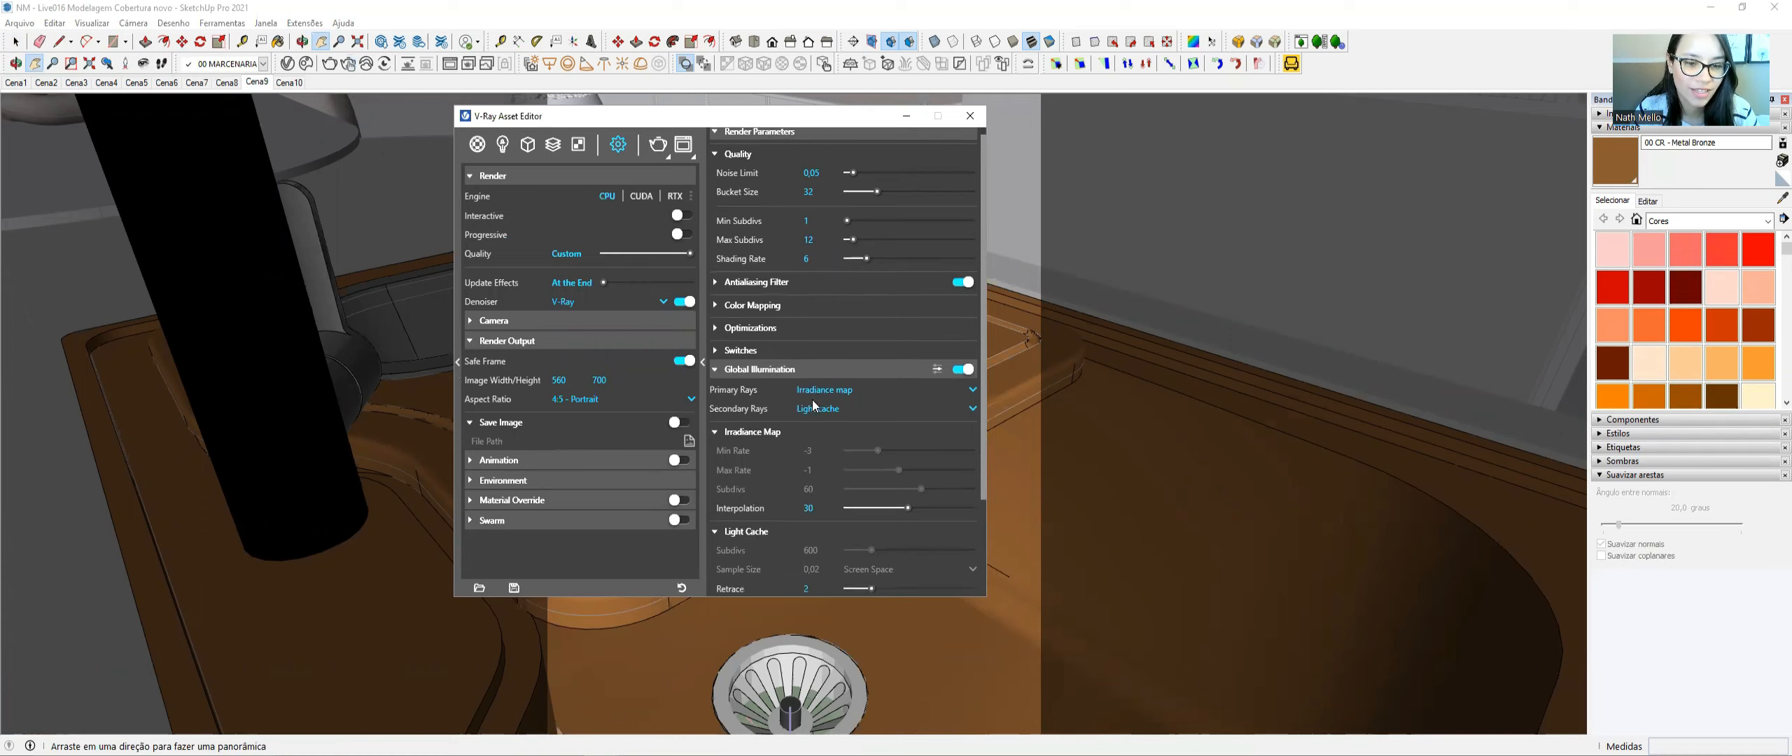
left_click(935, 245)
scroll(792, 411, "up", 3)
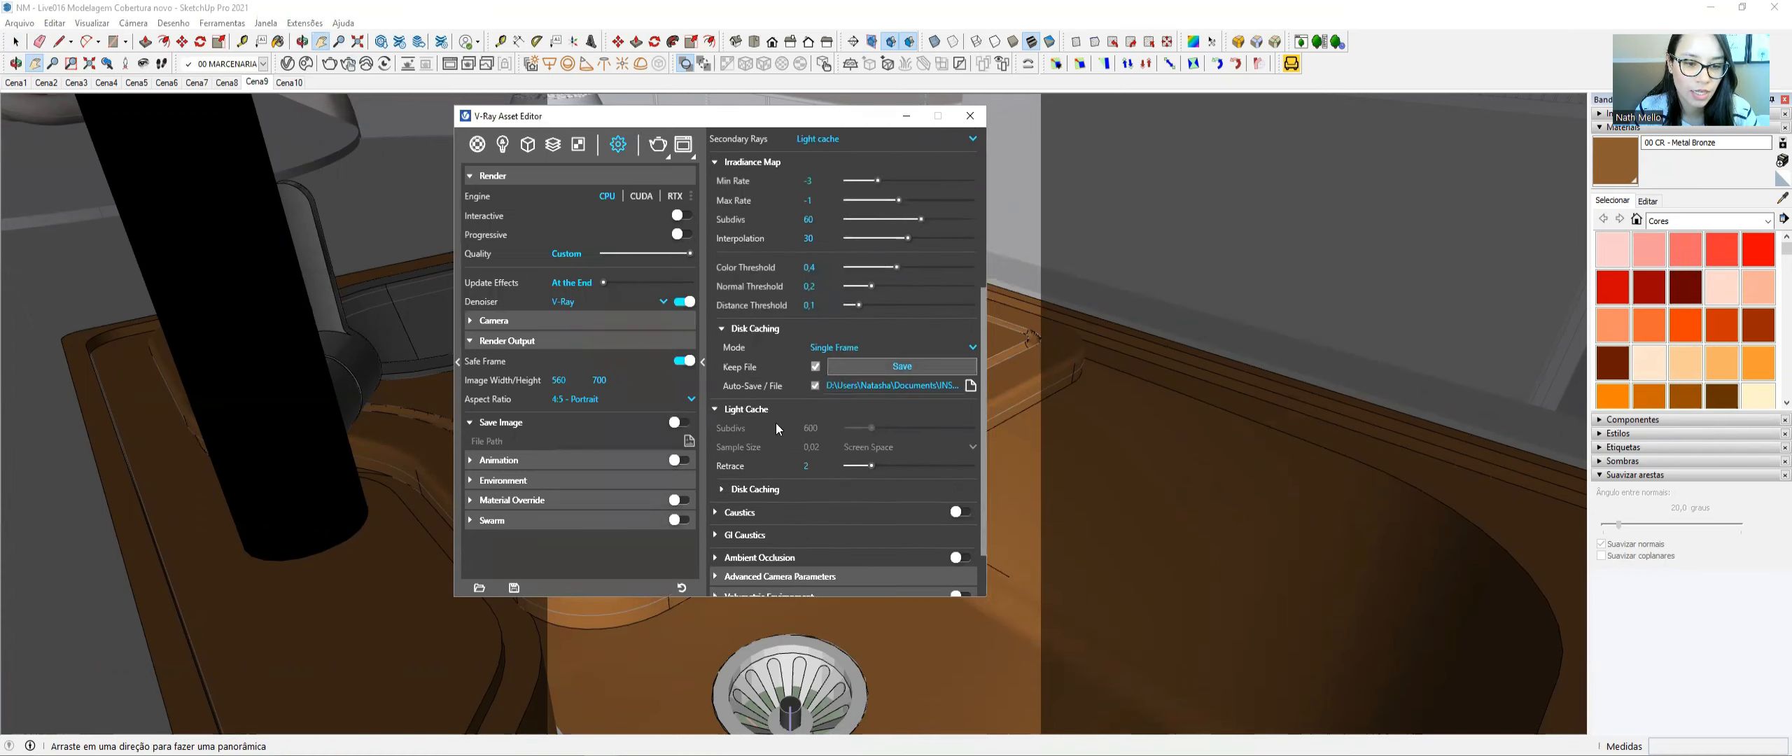
scroll(816, 504, "down", 8)
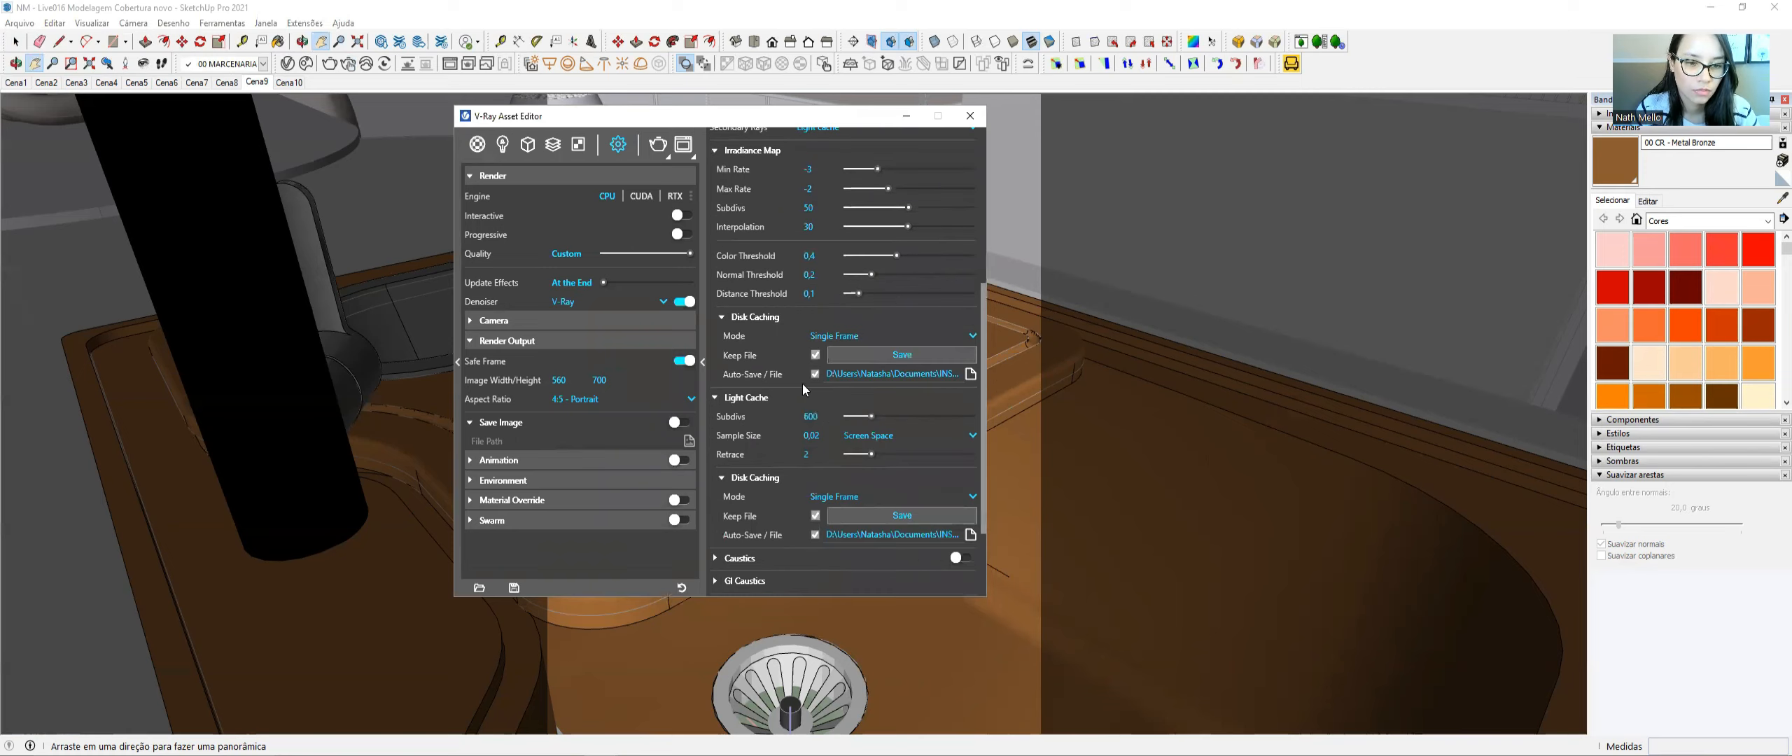
scroll(816, 542, "up", 10)
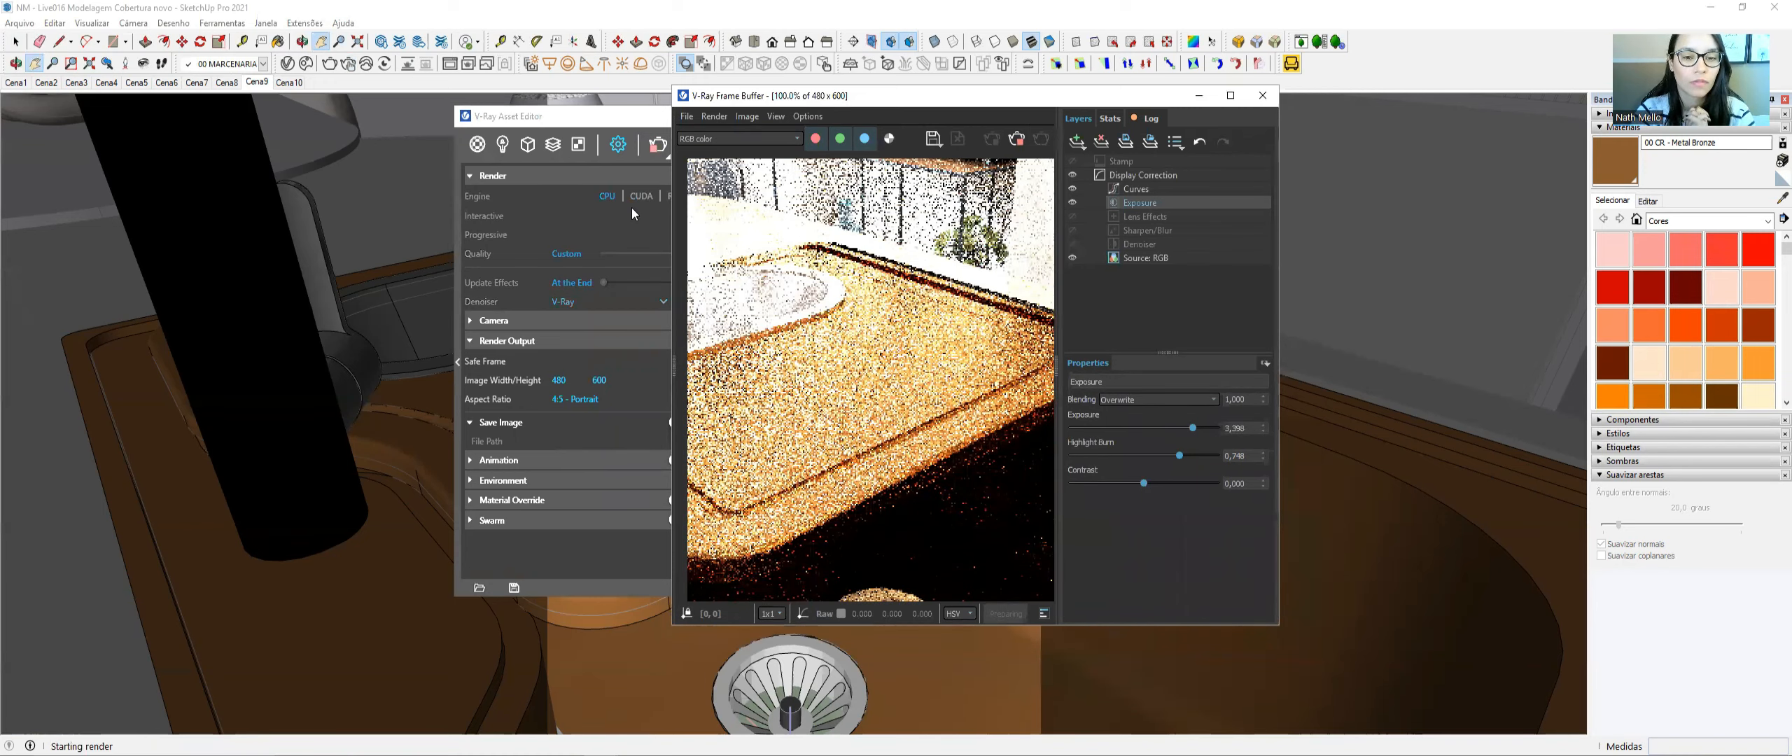
- Set exposure to about 2.67 and highlight burn to about 0.43, and show the Metal Bronze settings beside the render
left_click(1132, 455)
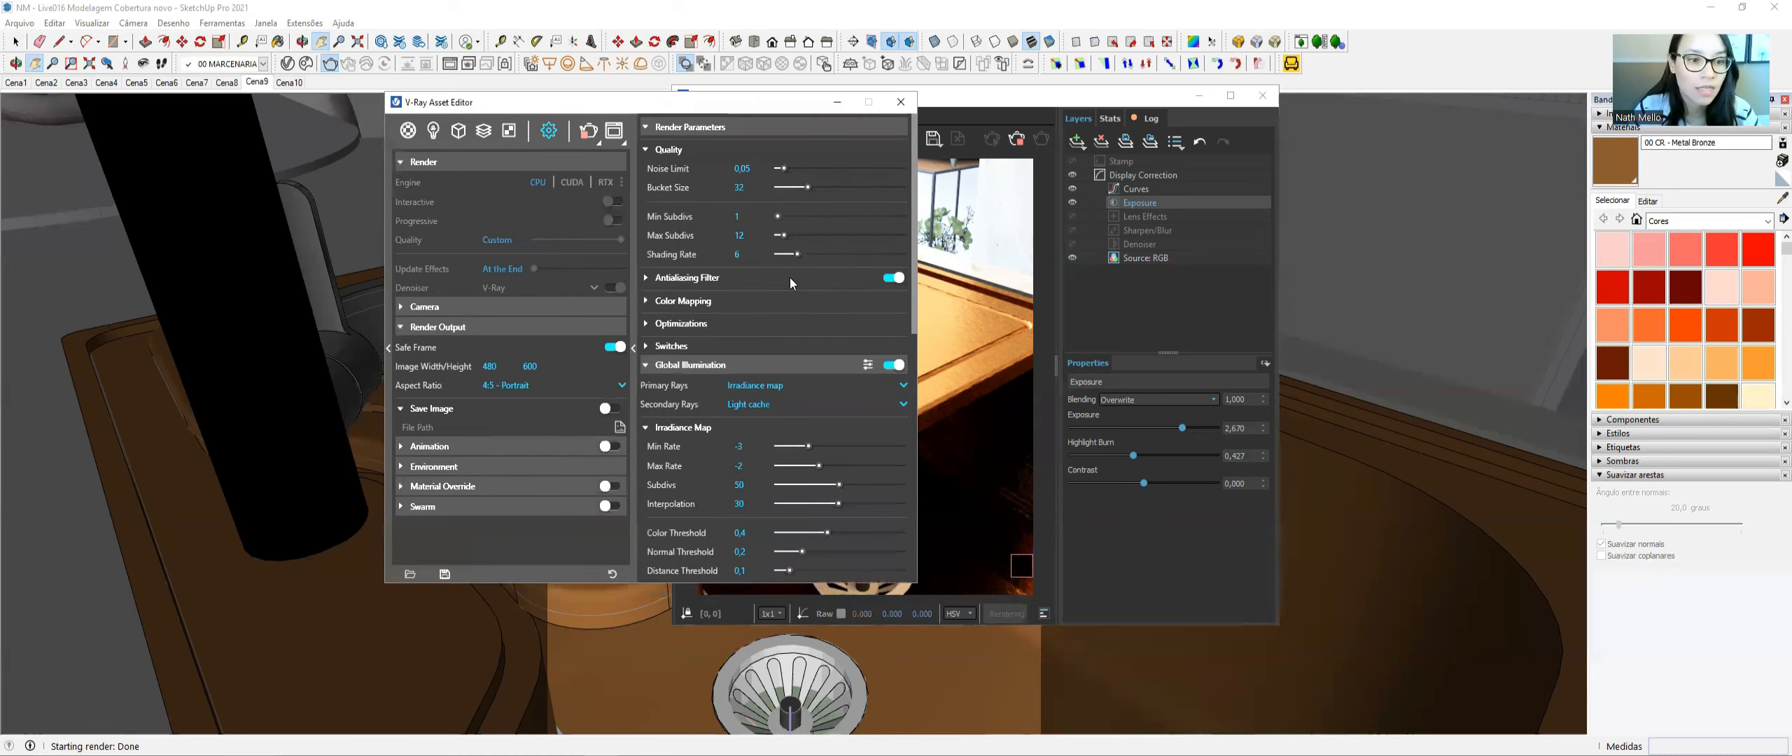
left_click(415, 133)
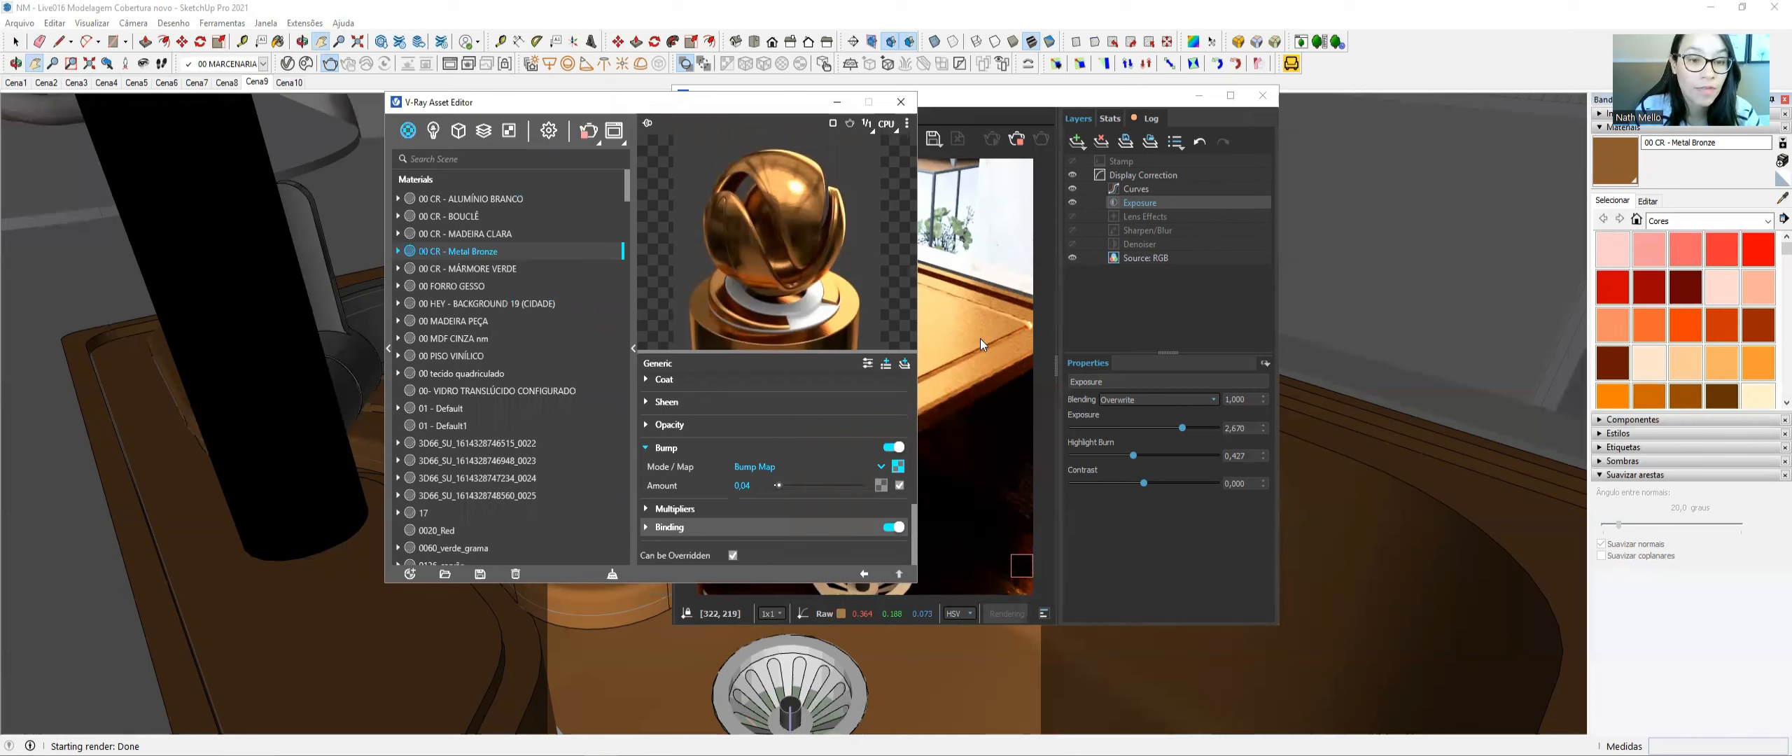
left_click_drag(748, 106, 558, 105)
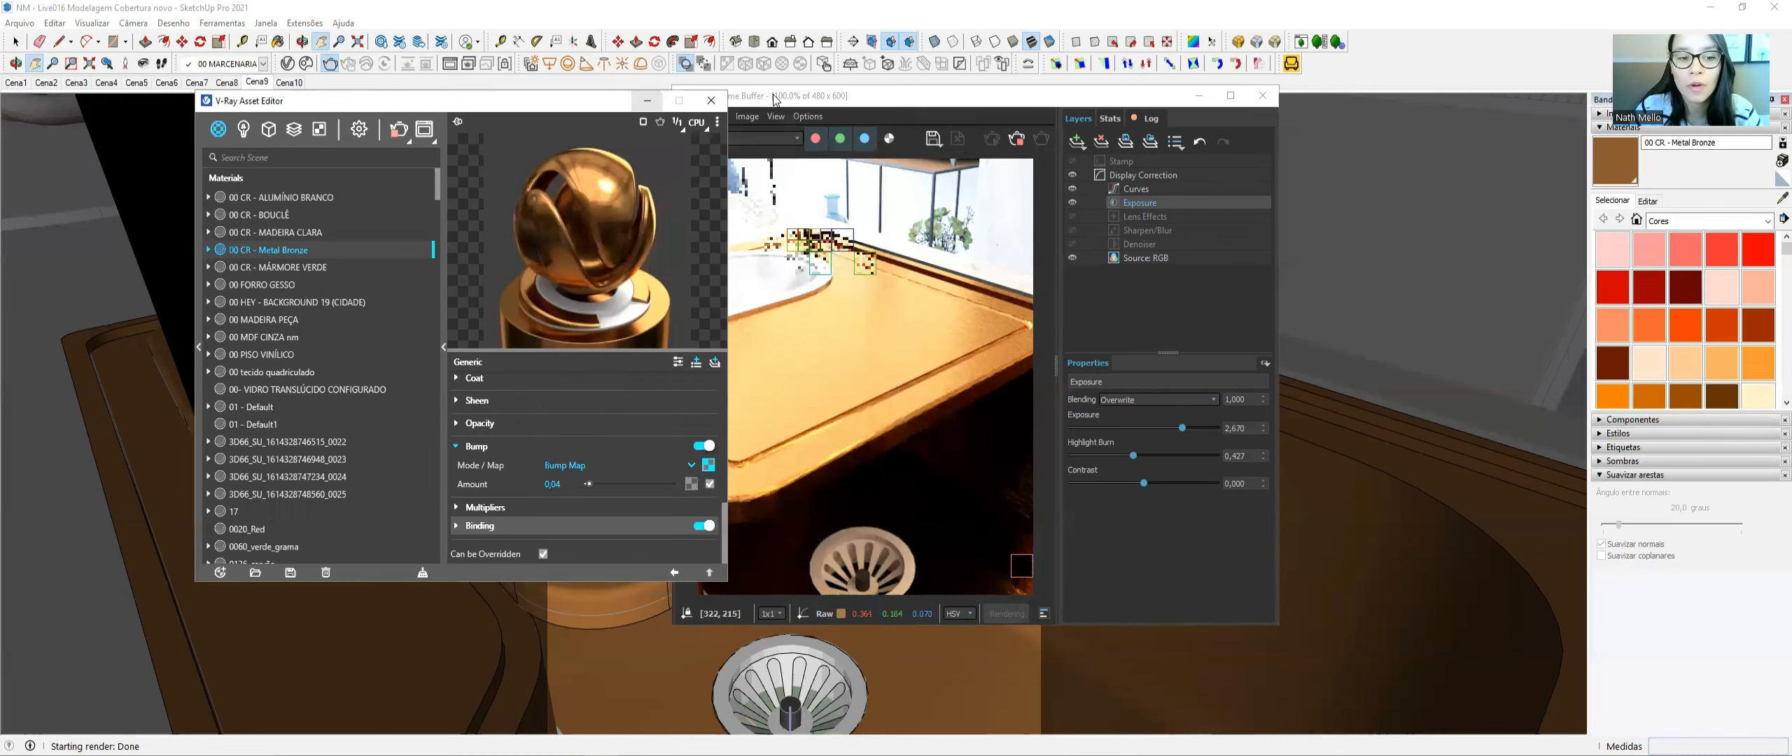
left_click_drag(898, 96, 955, 92)
- Lower the Metal Bronze material's reflection roughness to 0.05
left_click(567, 485)
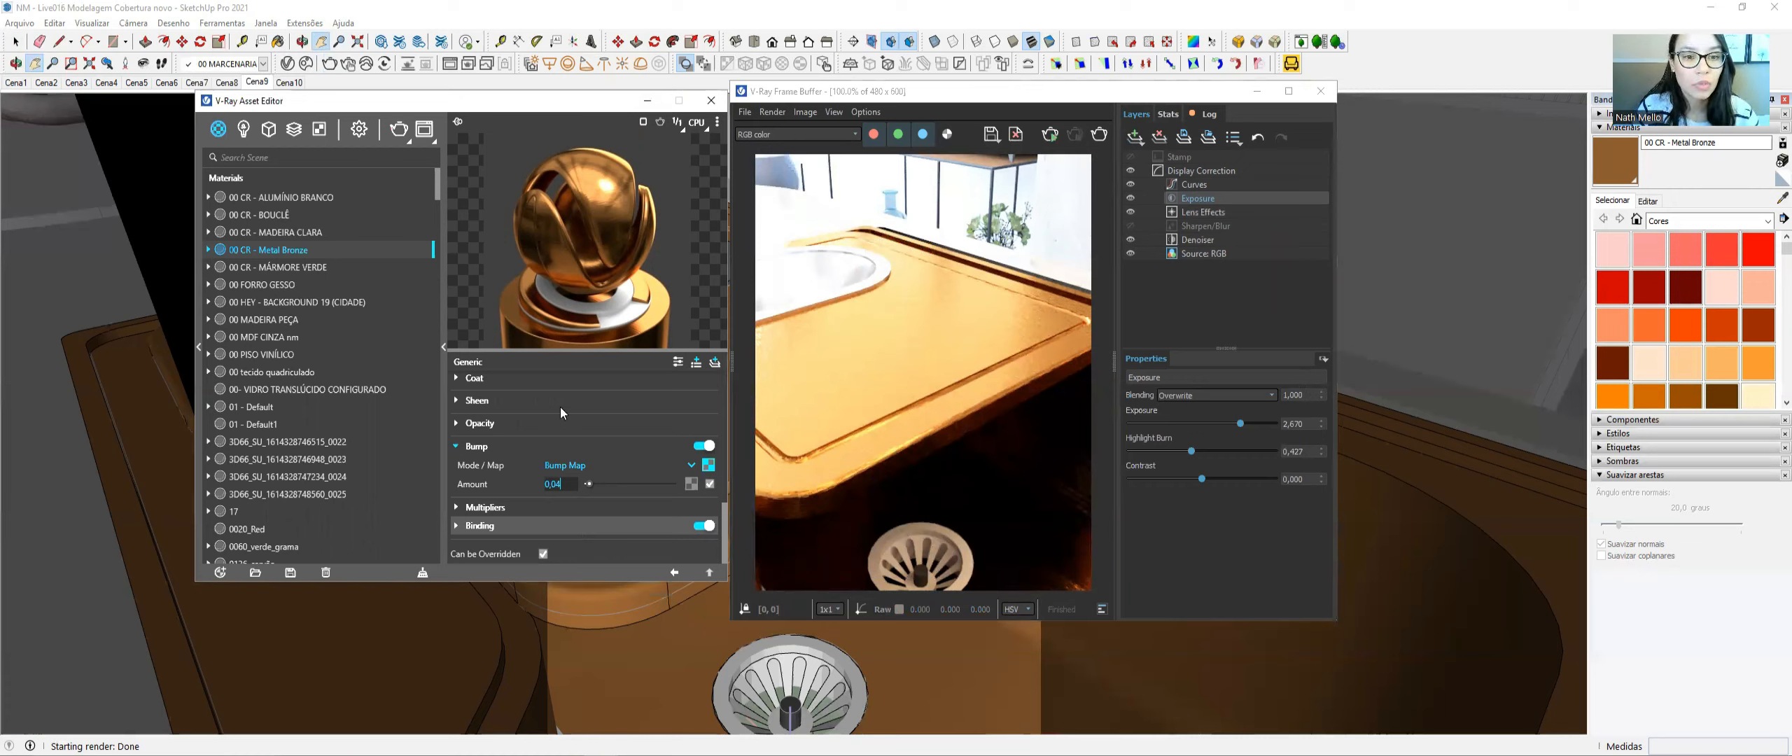
left_click_drag(616, 109, 935, 117)
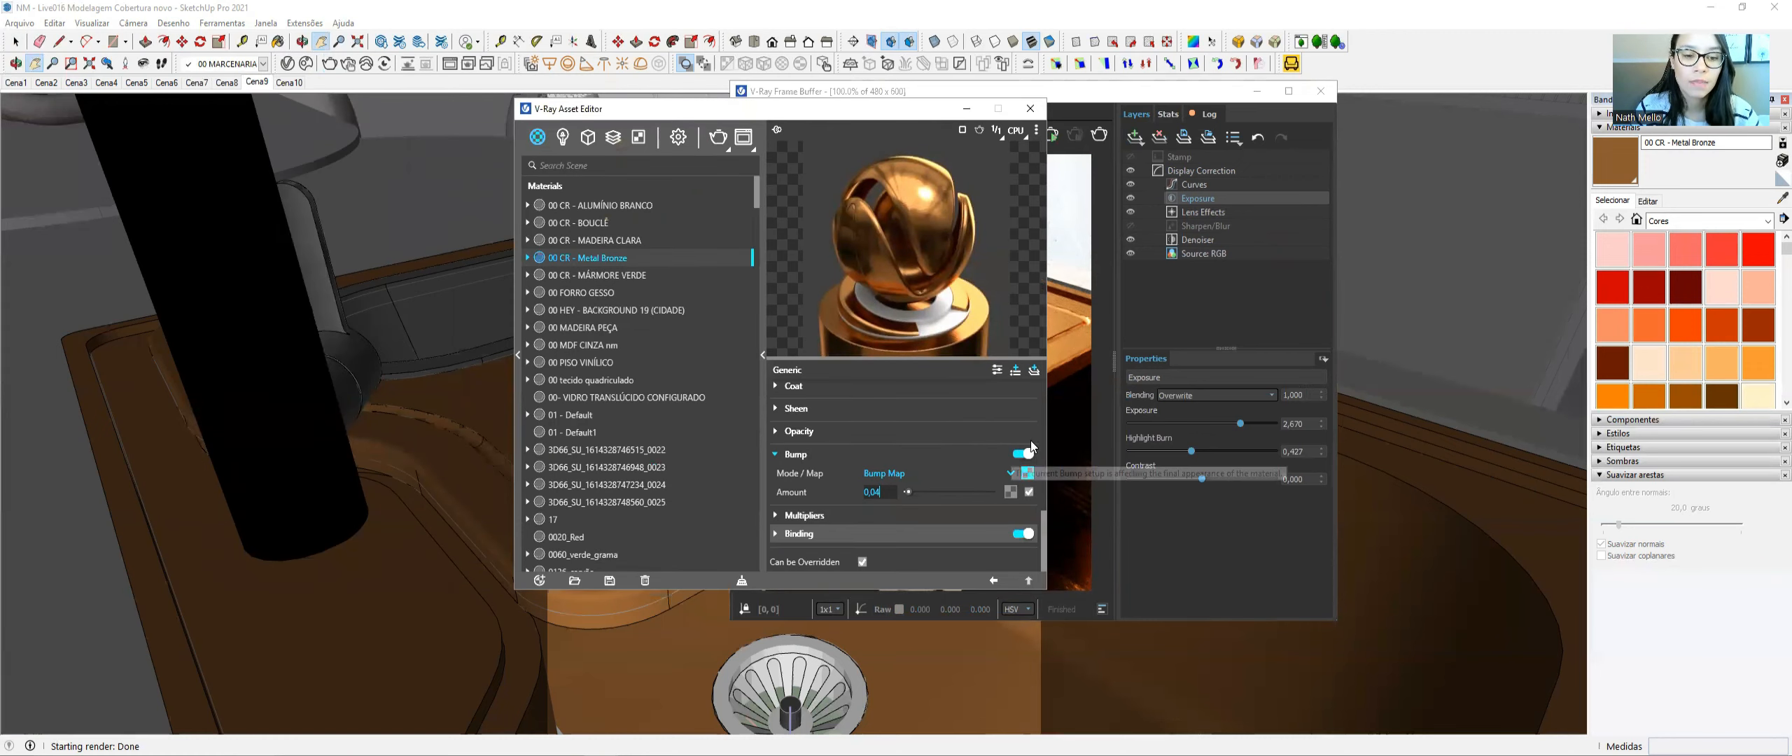
scroll(864, 465, "up", 10)
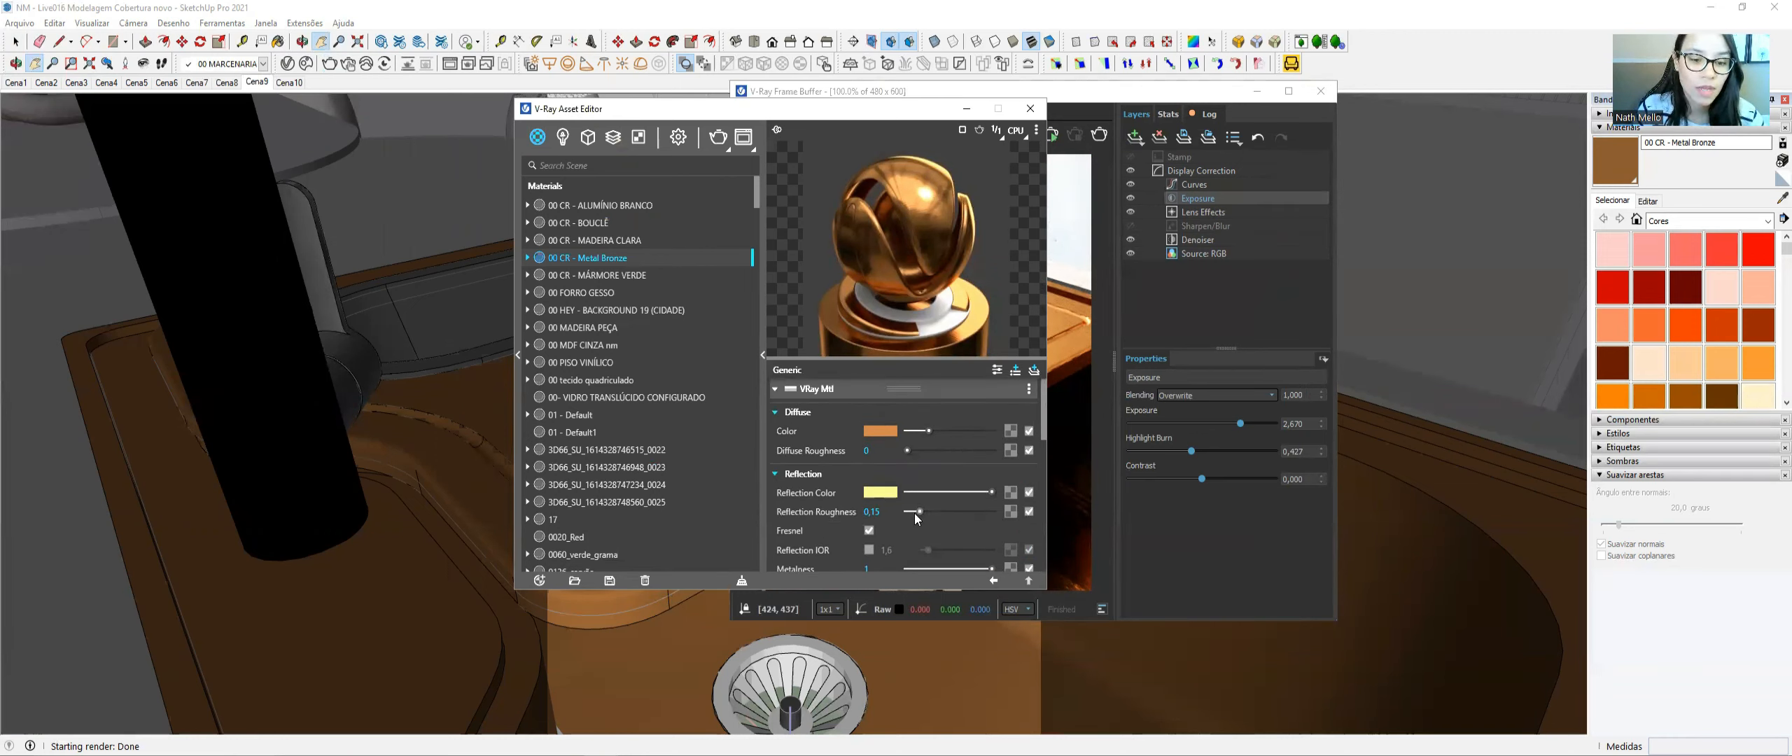
left_click_drag(914, 512, 910, 512)
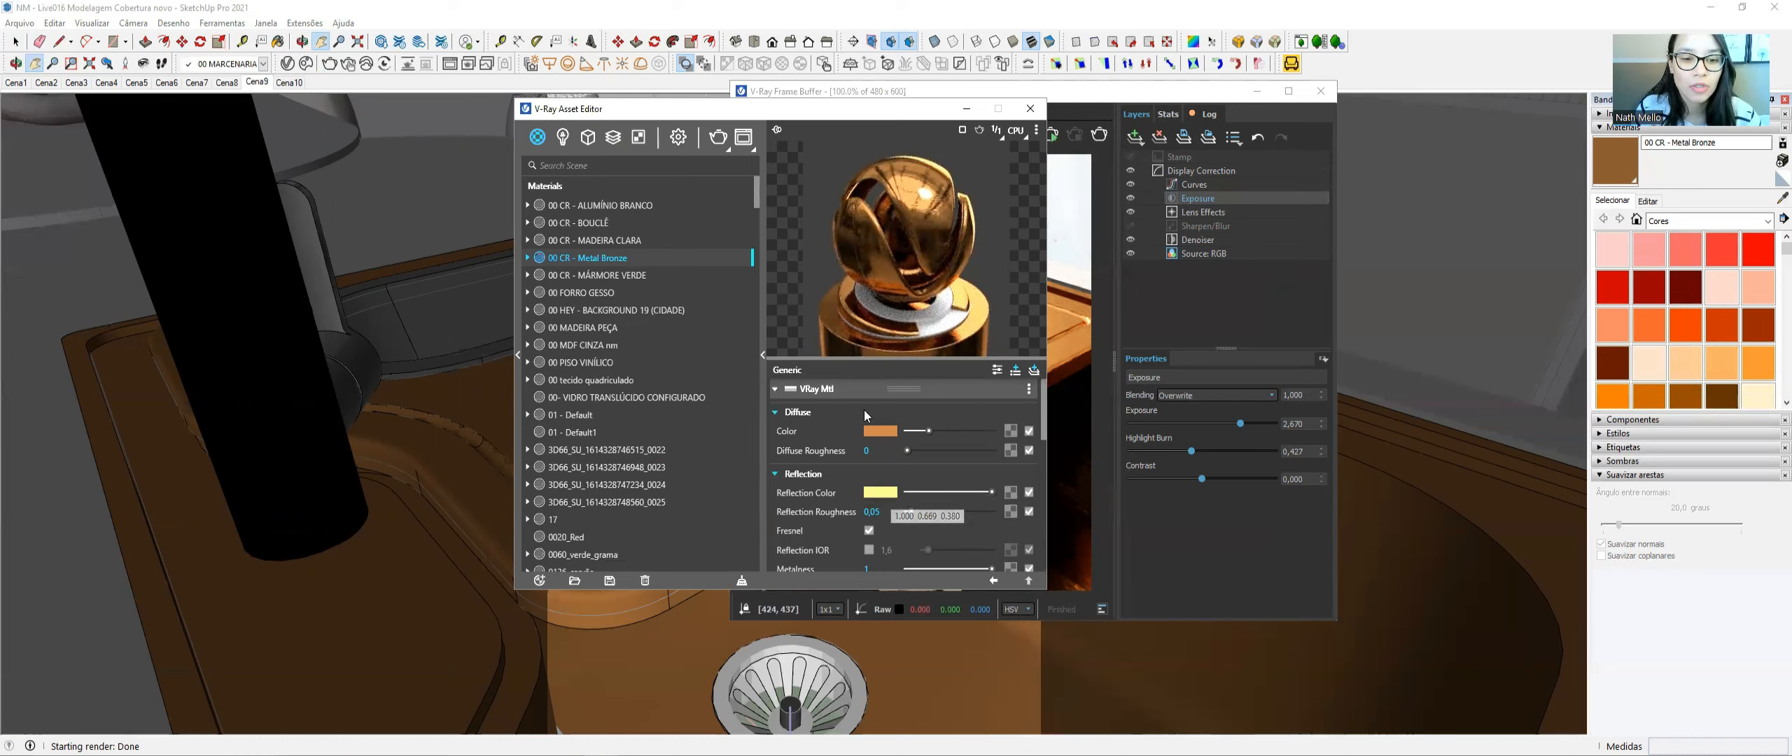
- Change the Metal Bronze reflection color to a pale peach, RGB 253, 226, 202
left_click(880, 492)
left_click(627, 190)
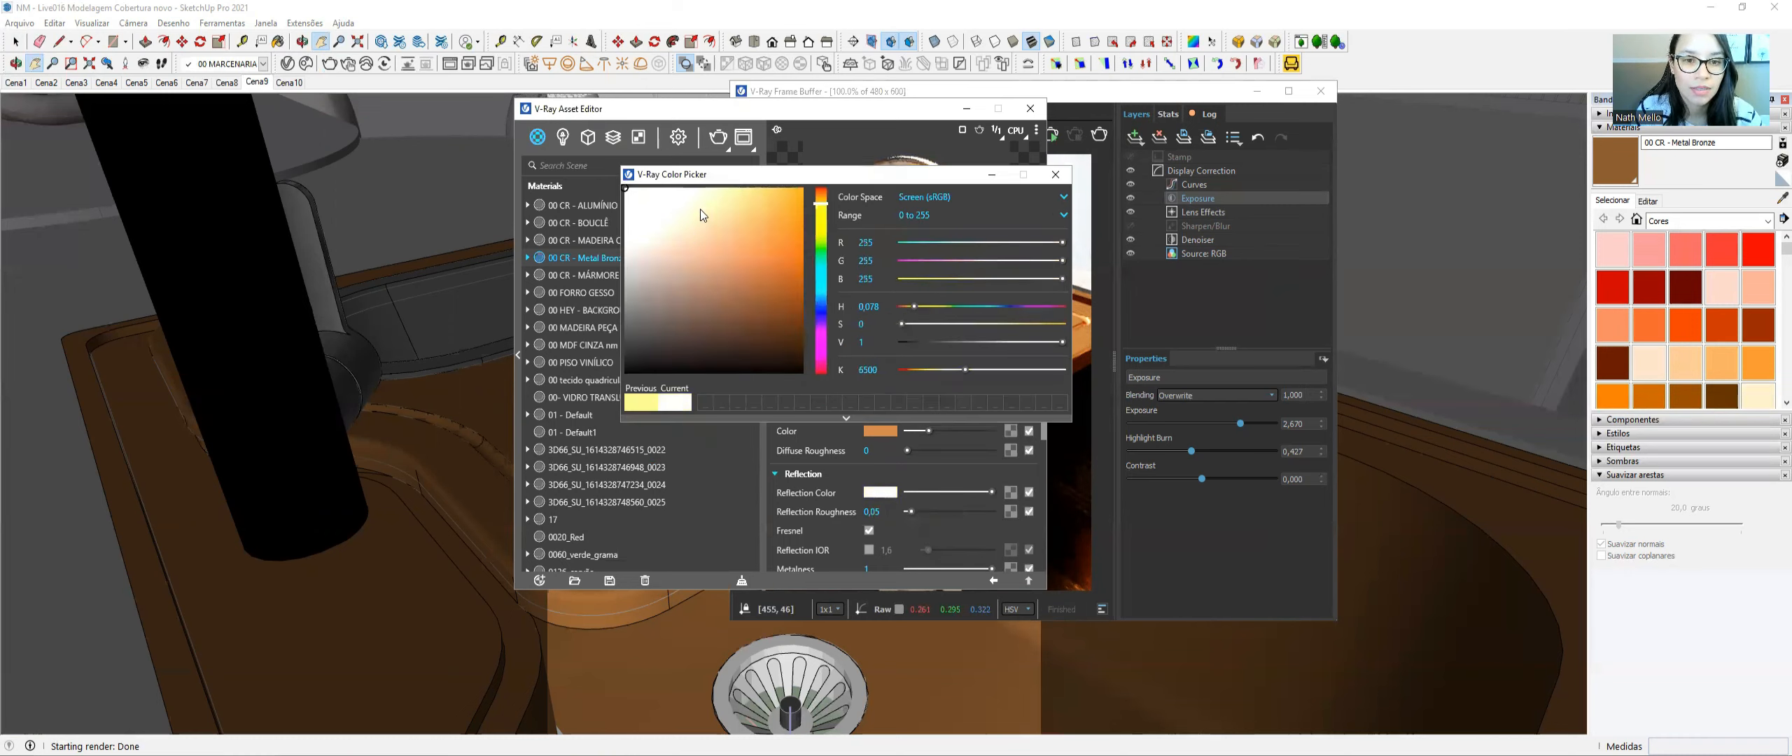
left_click(645, 202)
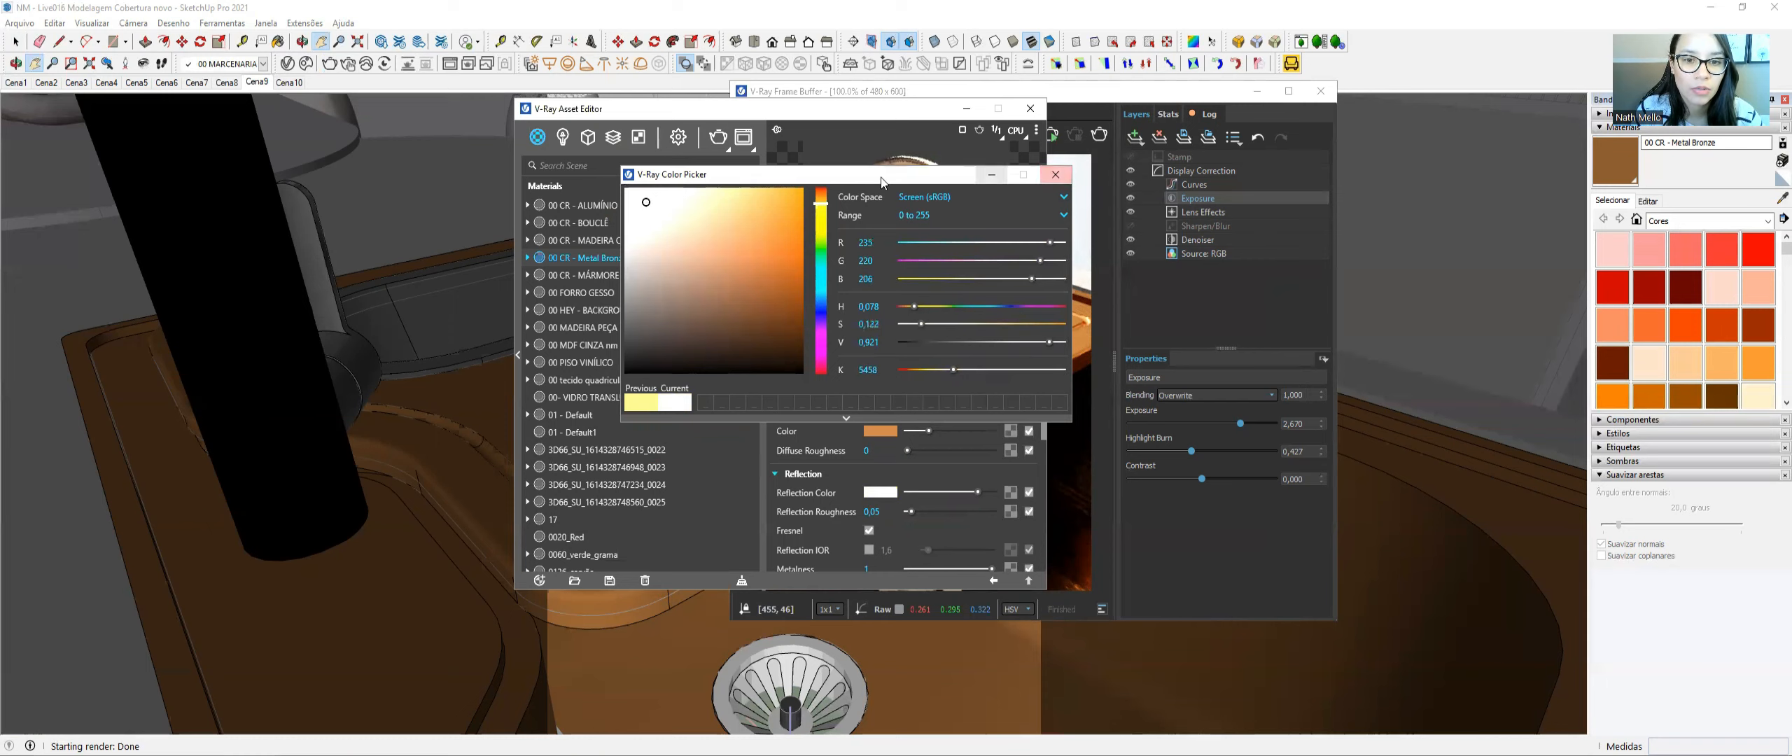
left_click_drag(851, 184, 609, 176)
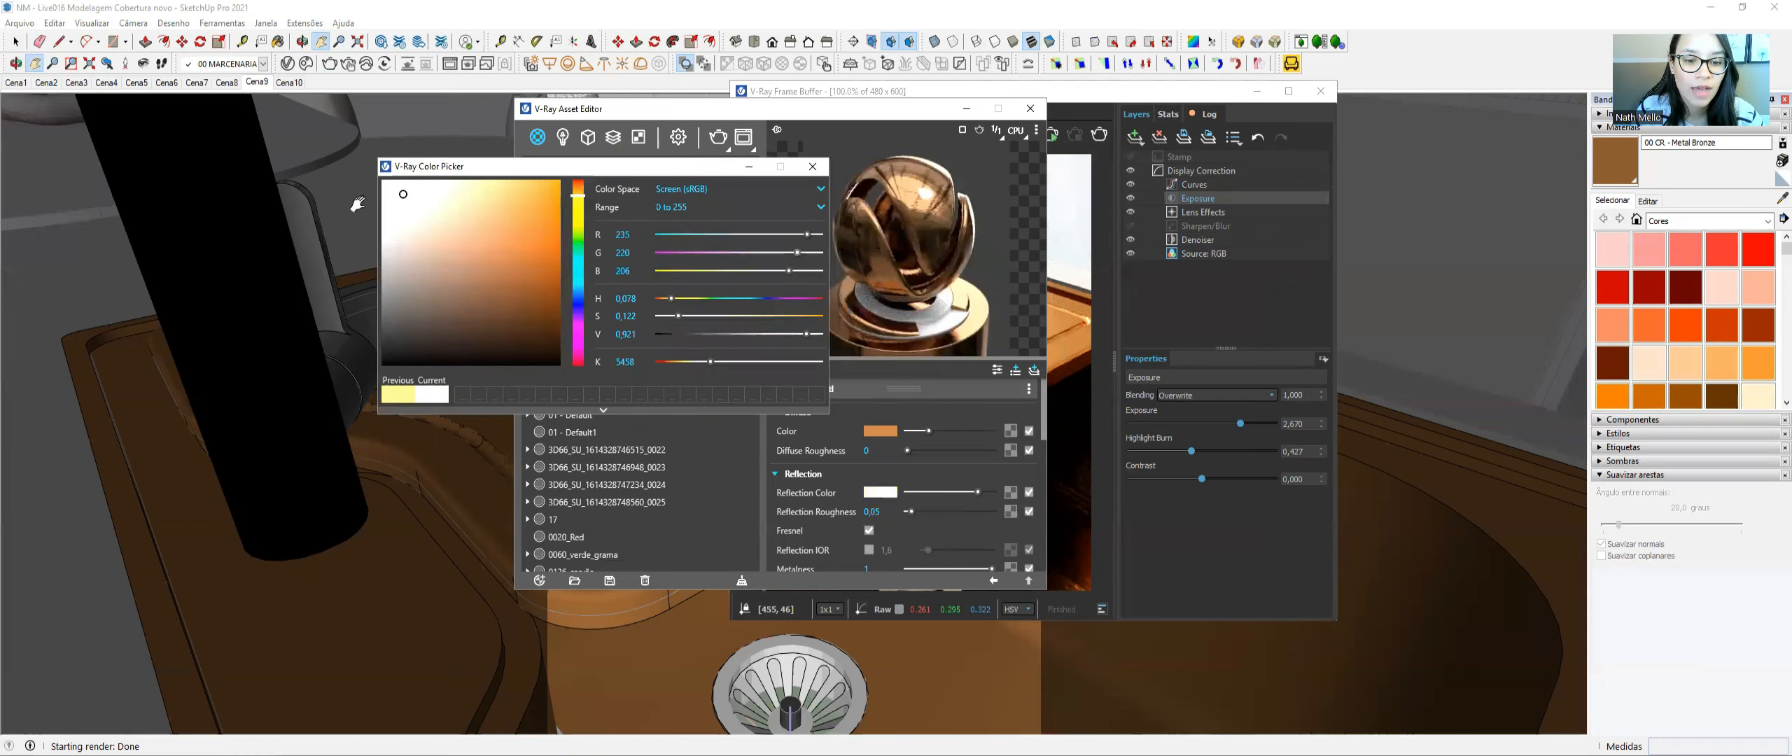
left_click(412, 192)
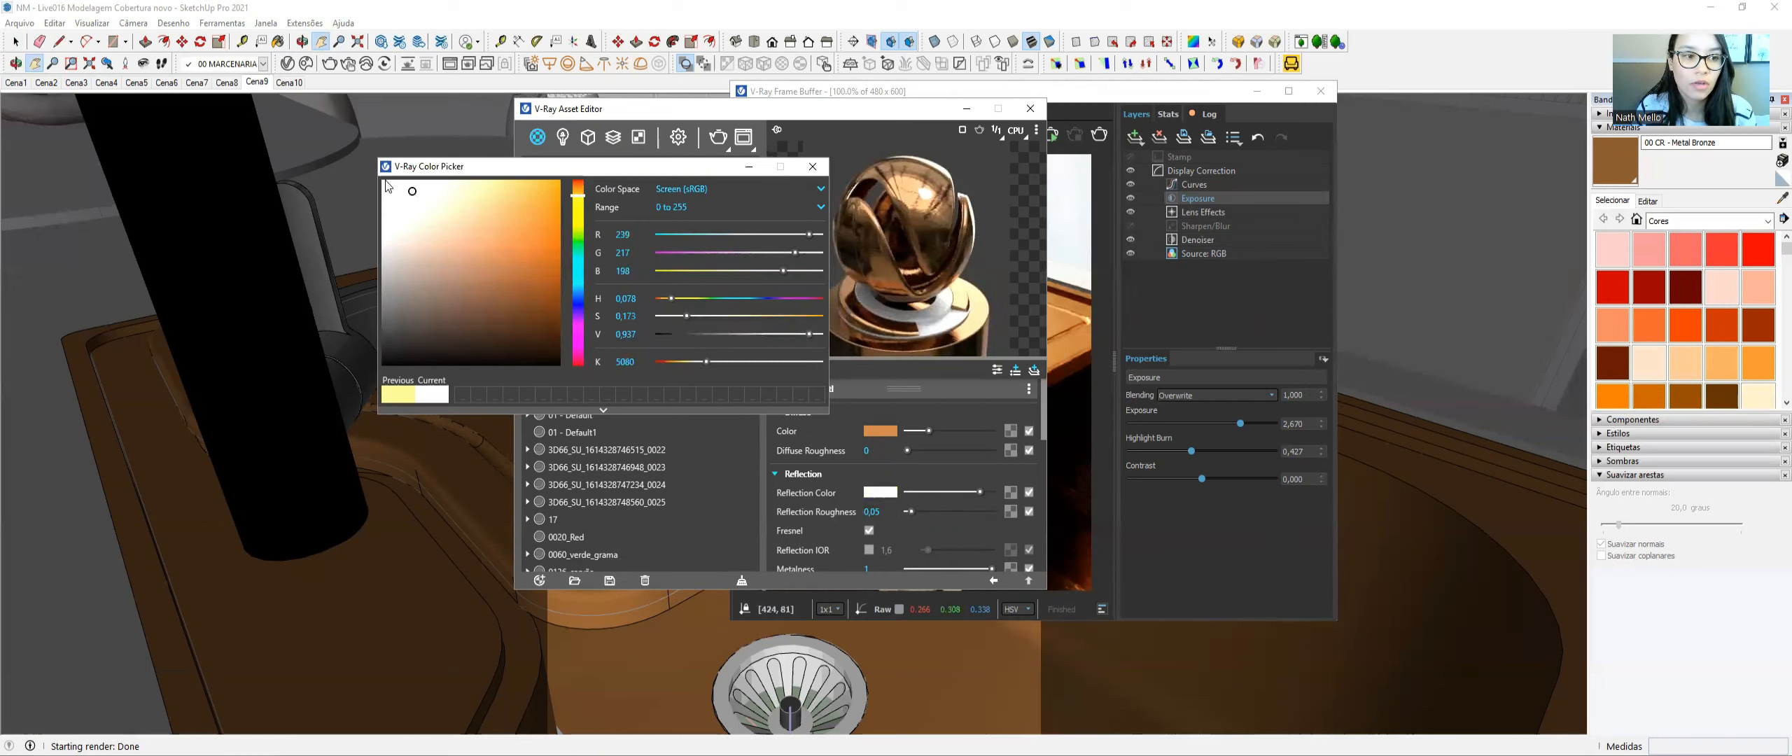
left_click(405, 189)
left_click_drag(413, 186, 462, 172)
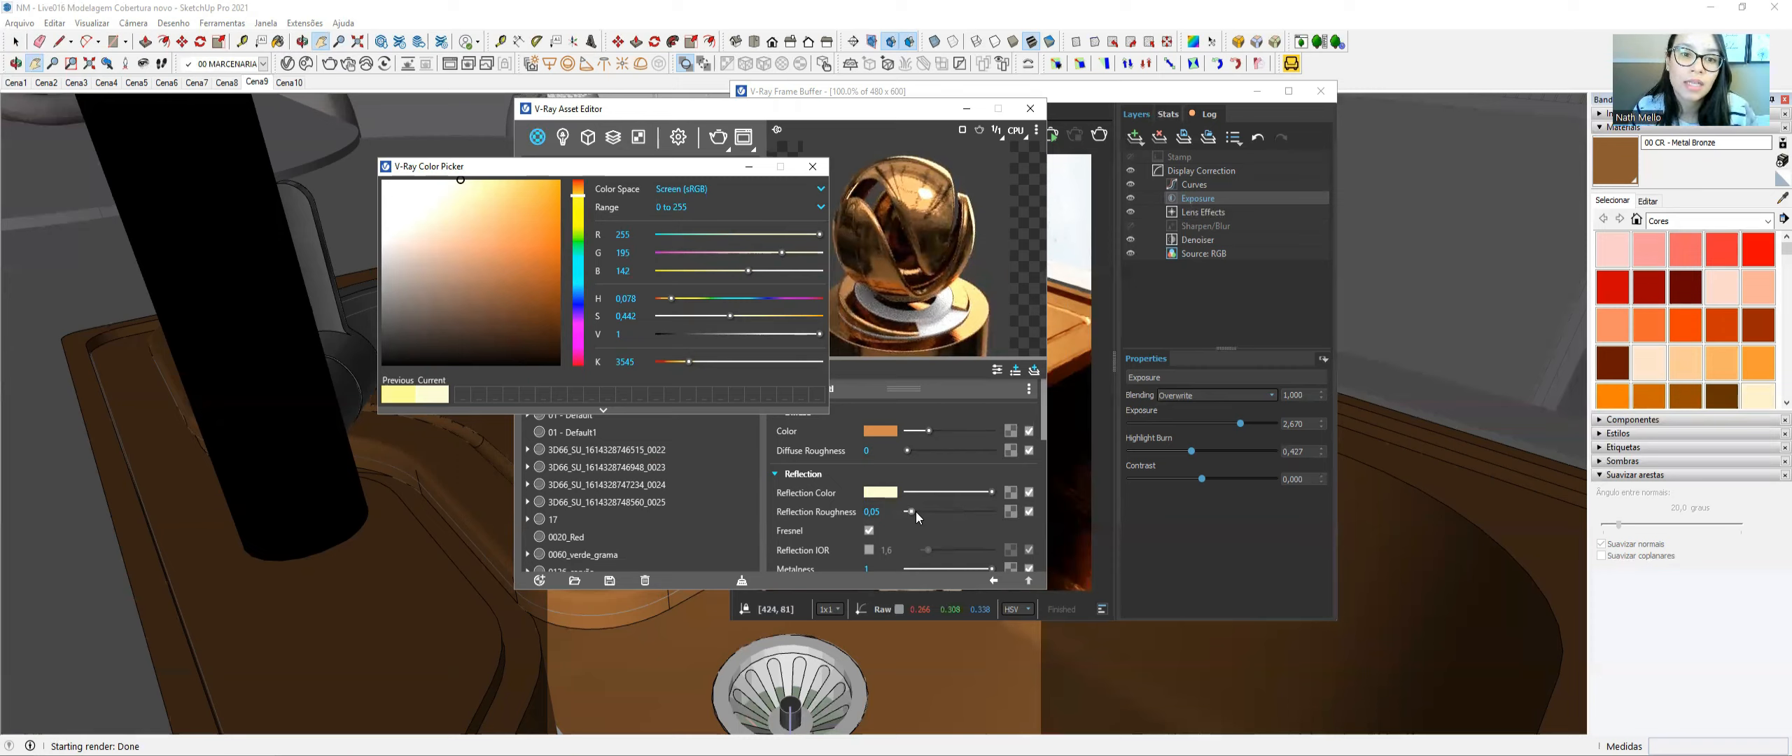
left_click(417, 183)
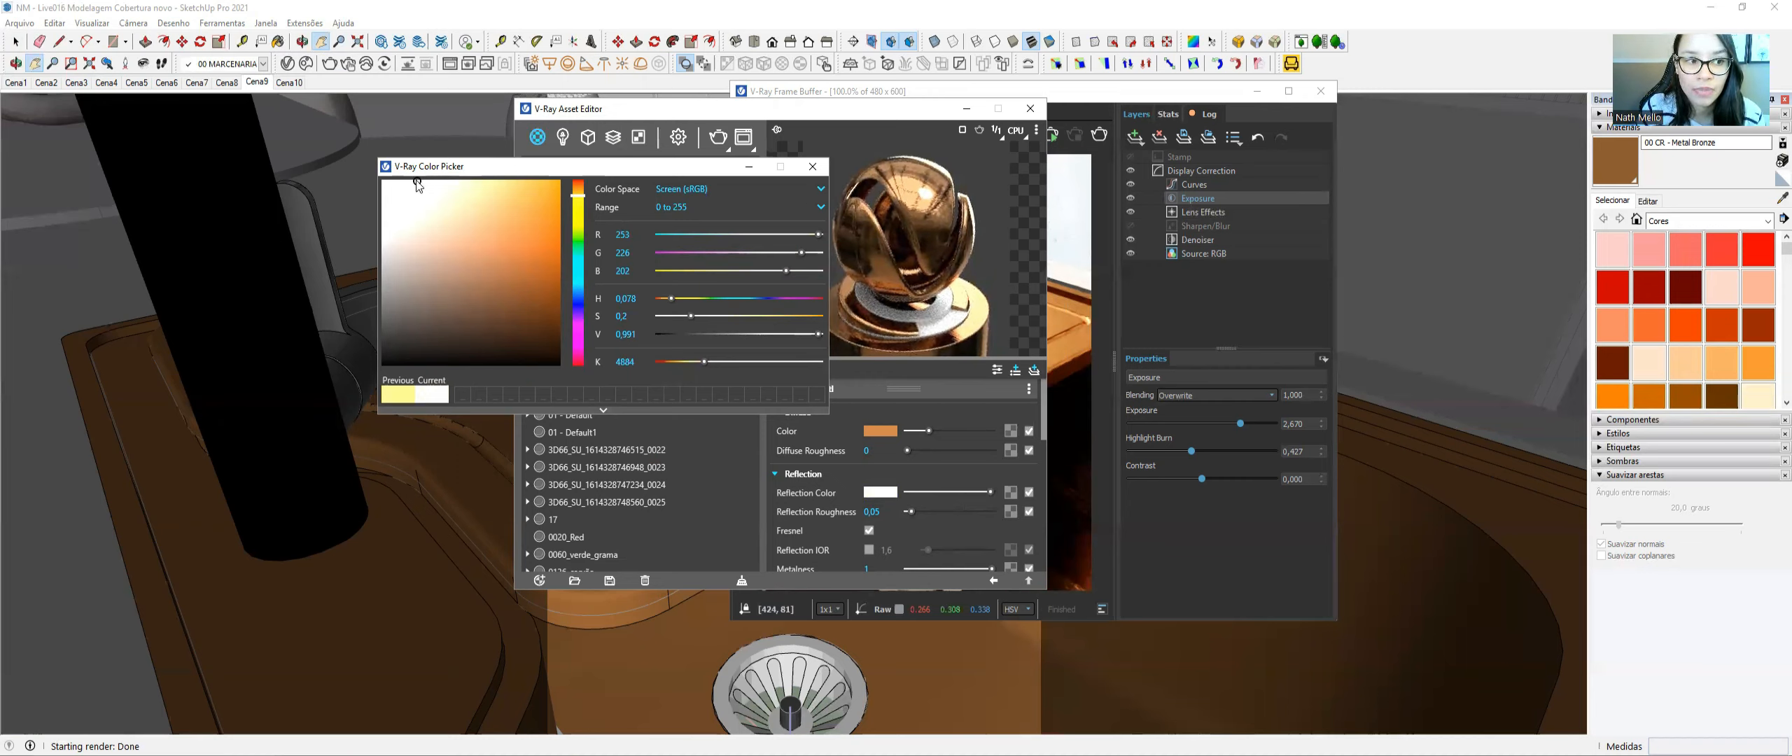
left_click(813, 165)
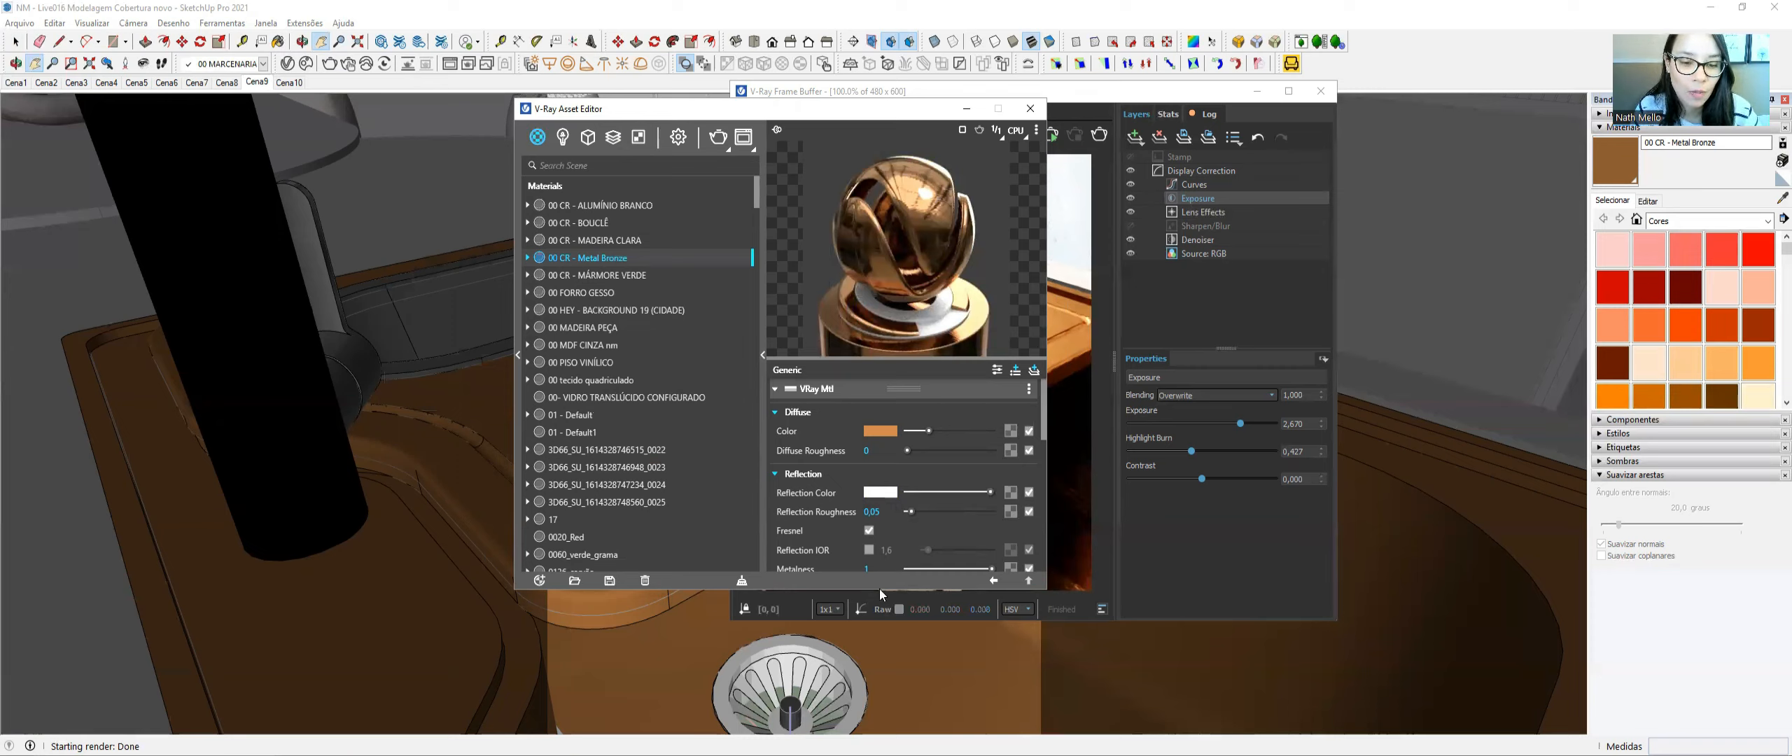
- Review the Metal Bronze material's remaining settings down to its bump map, and close the asset editor and render window
left_click_drag(879, 589, 880, 657)
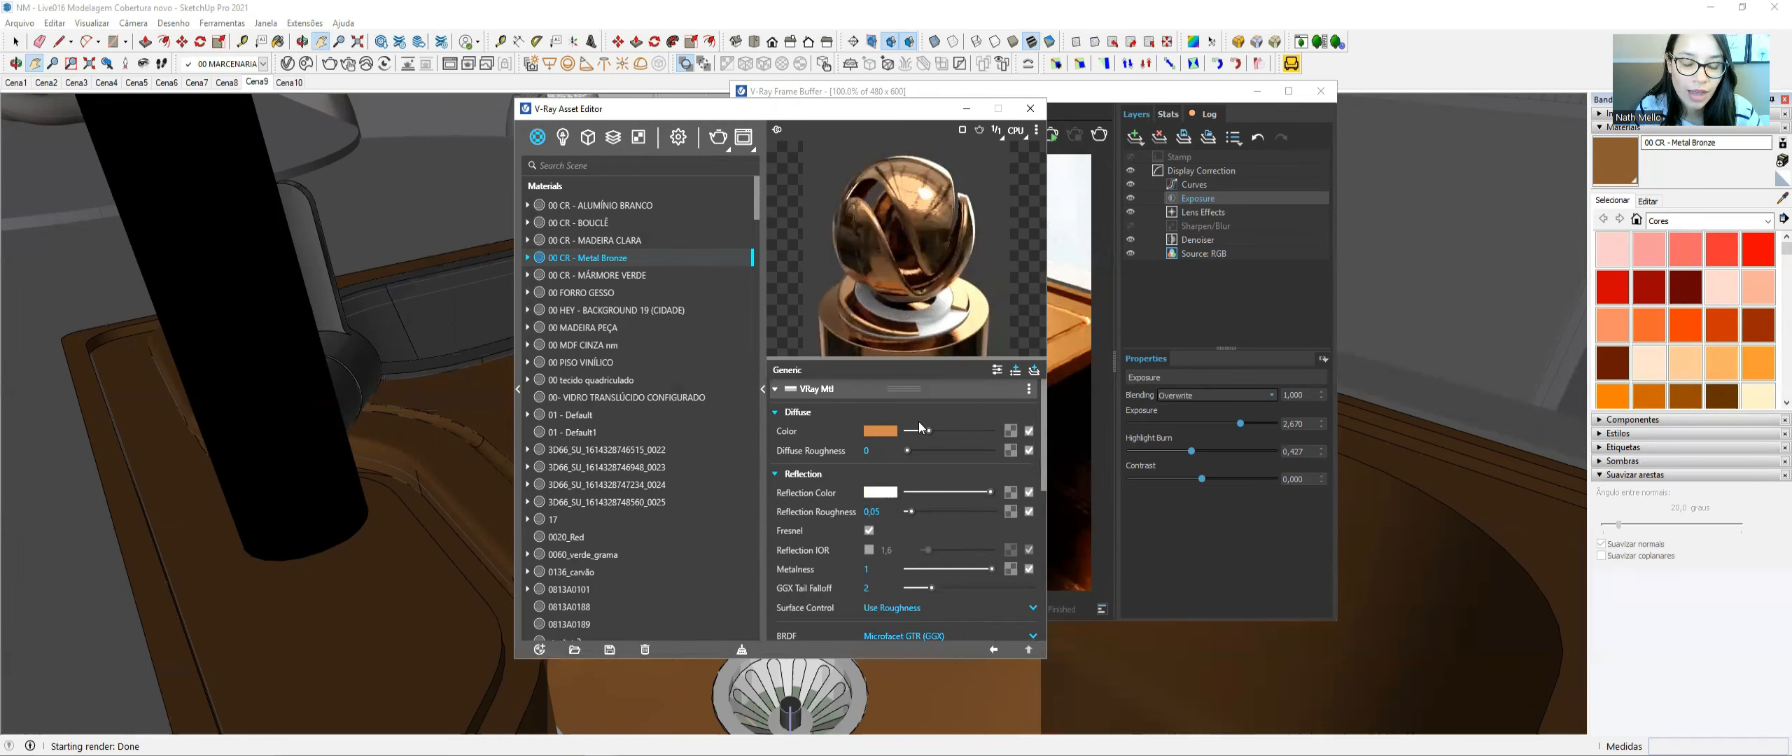
scroll(987, 494, "down", 5)
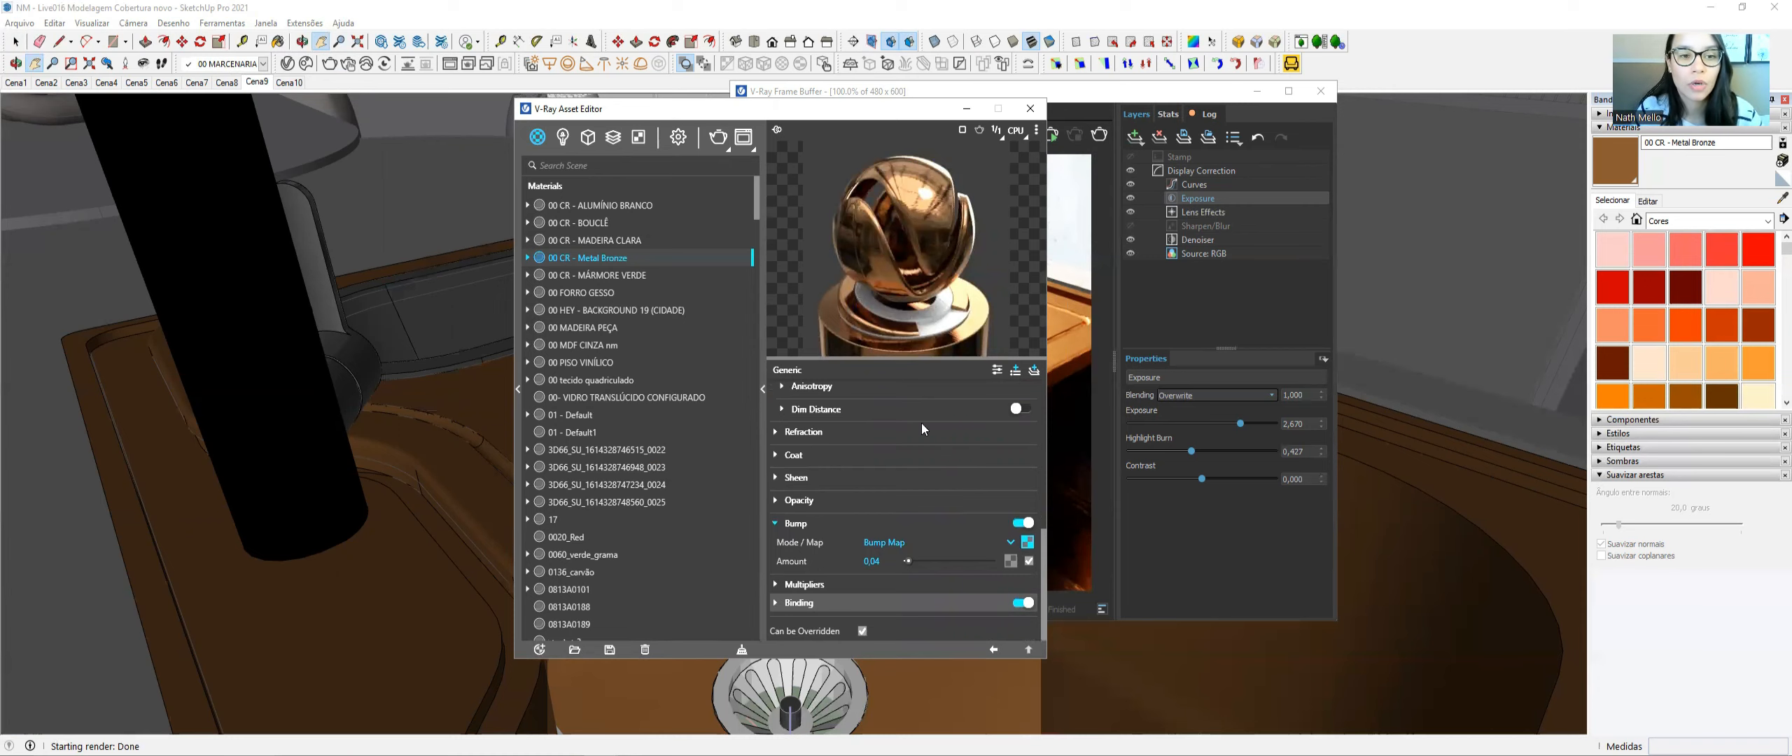
left_click(1029, 114)
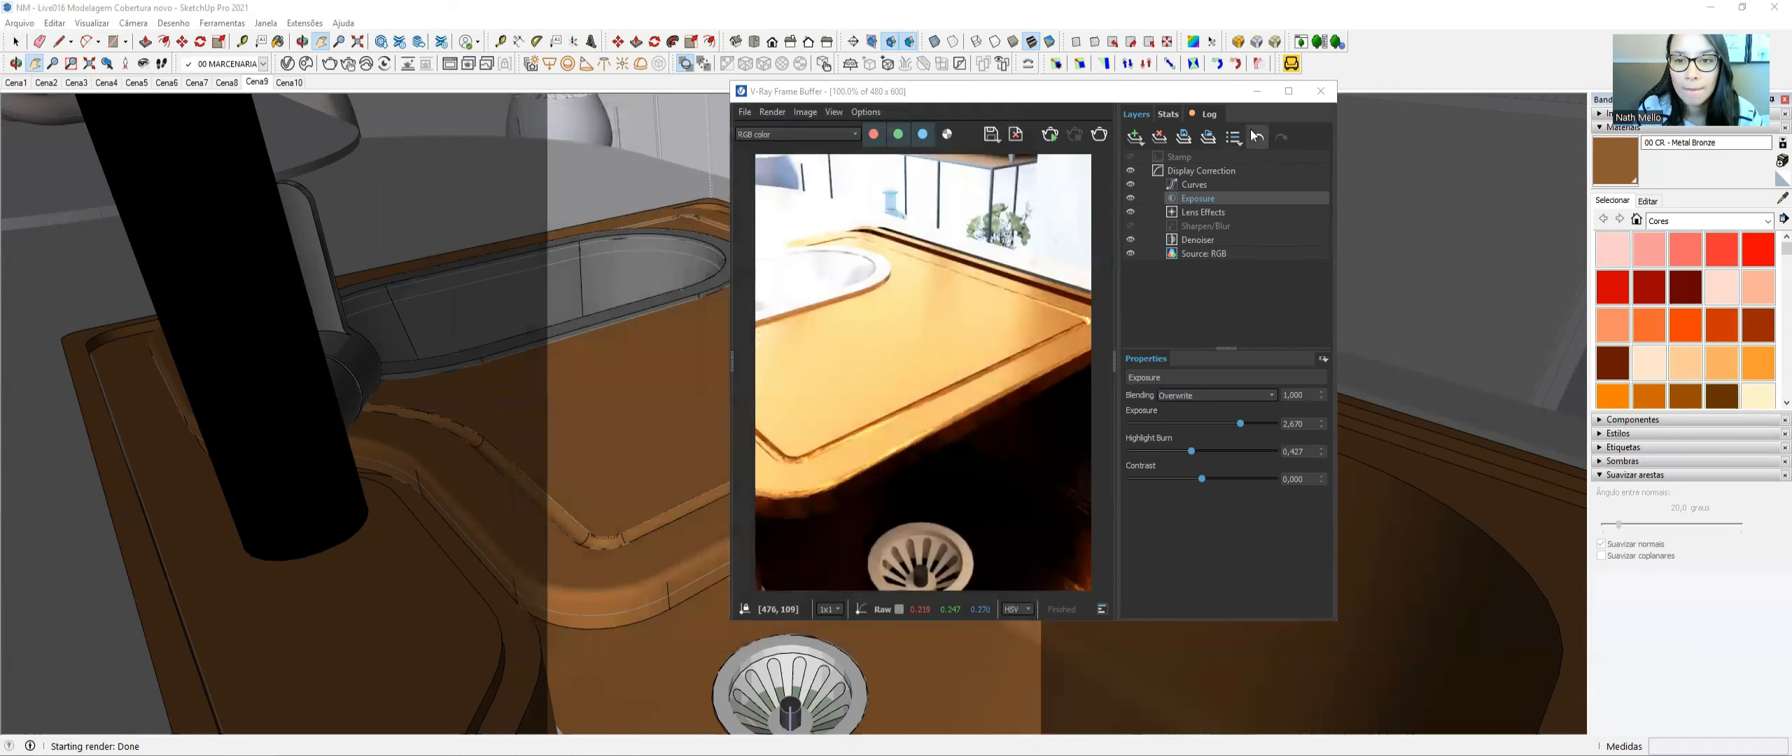
left_click(1321, 91)
- Examine the blue planter in the corner beside the bar cart
left_click(15, 41)
scroll(901, 294, "down", 2)
scroll(901, 294, "down", 2)
key("Escape")
scroll(899, 288, "down", 3)
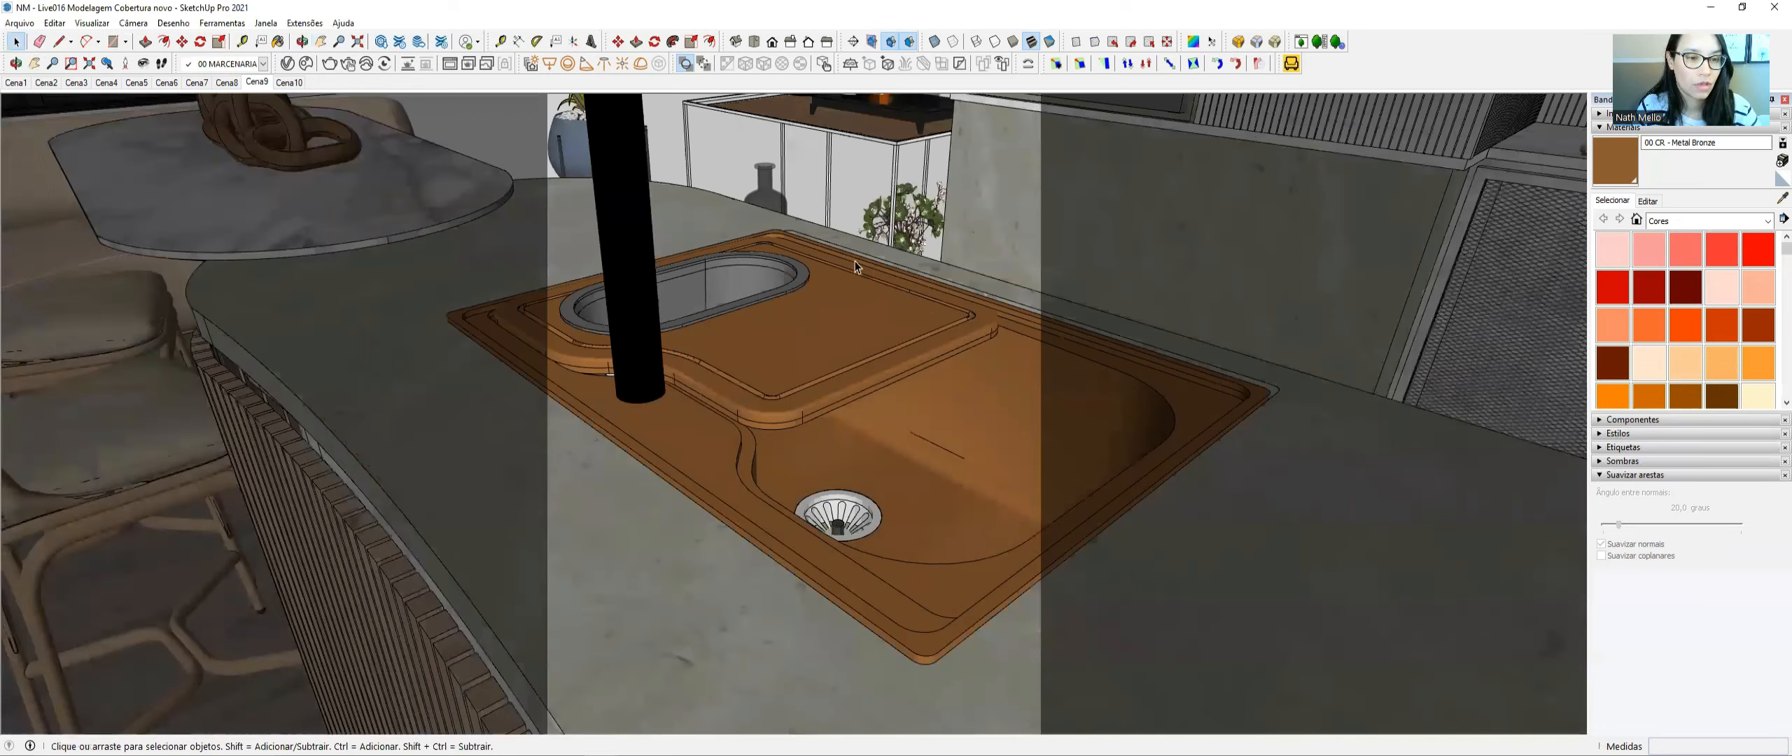
middle_click_drag(656, 270, 820, 369)
middle_click_drag(821, 369, 677, 252, "shift")
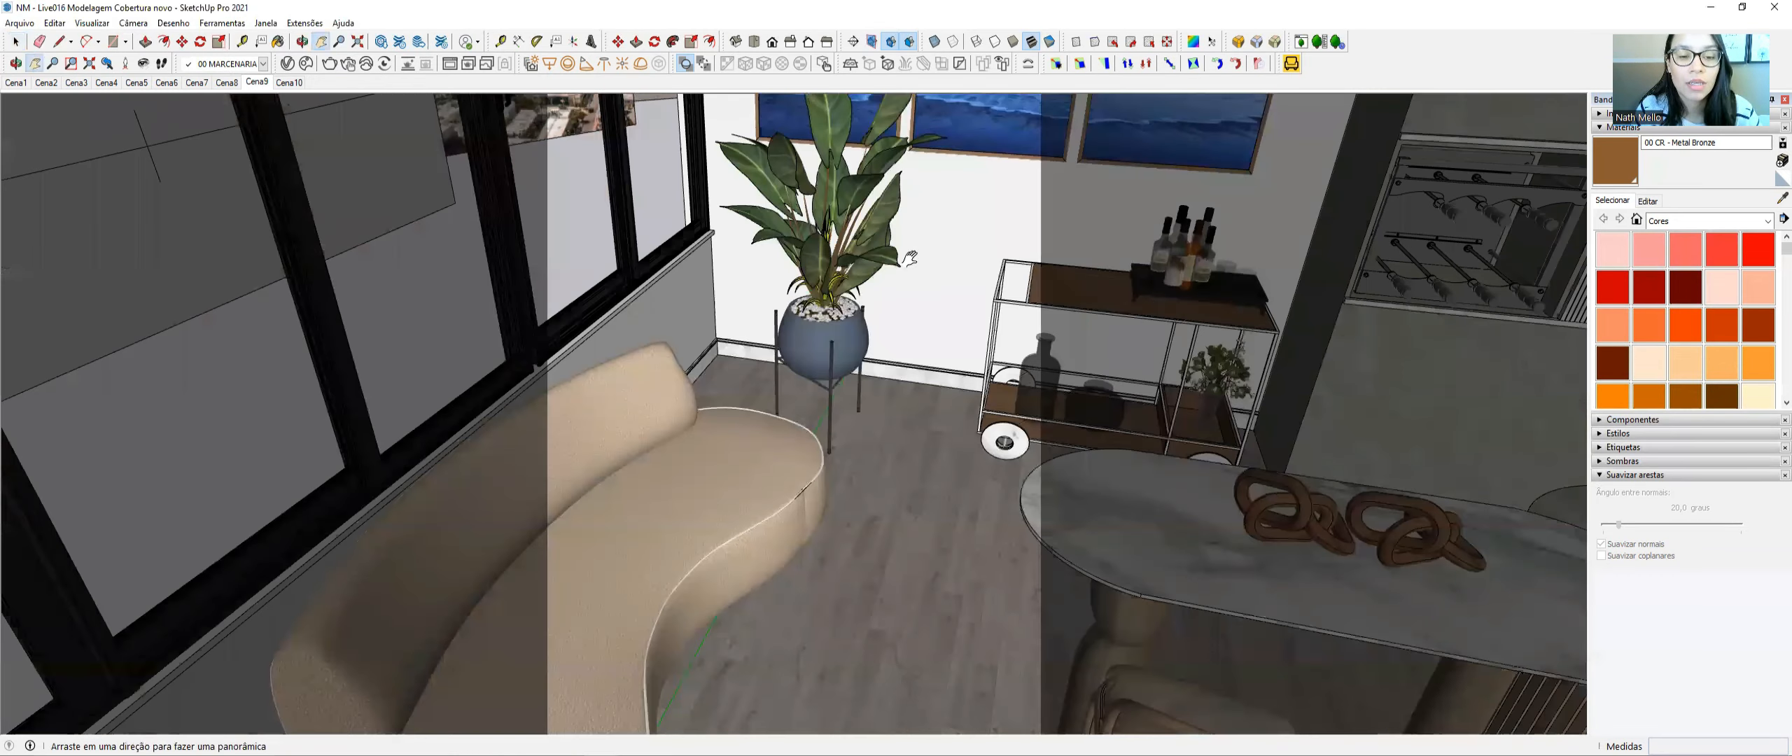
scroll(859, 297, "up", 3)
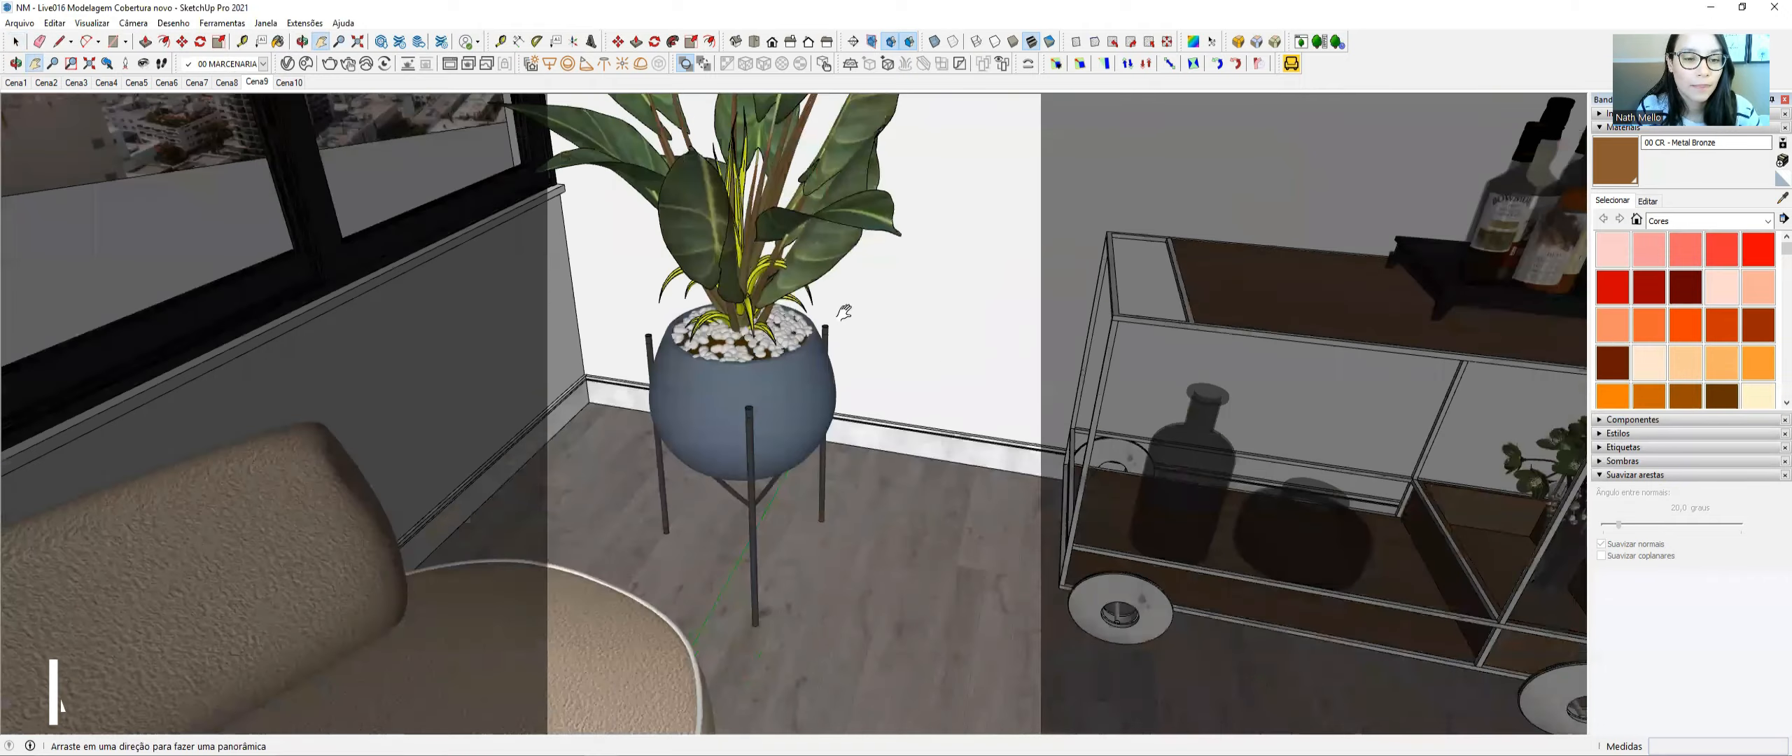
middle_click_drag(857, 259, 856, 224)
key("space")
right_click(585, 630)
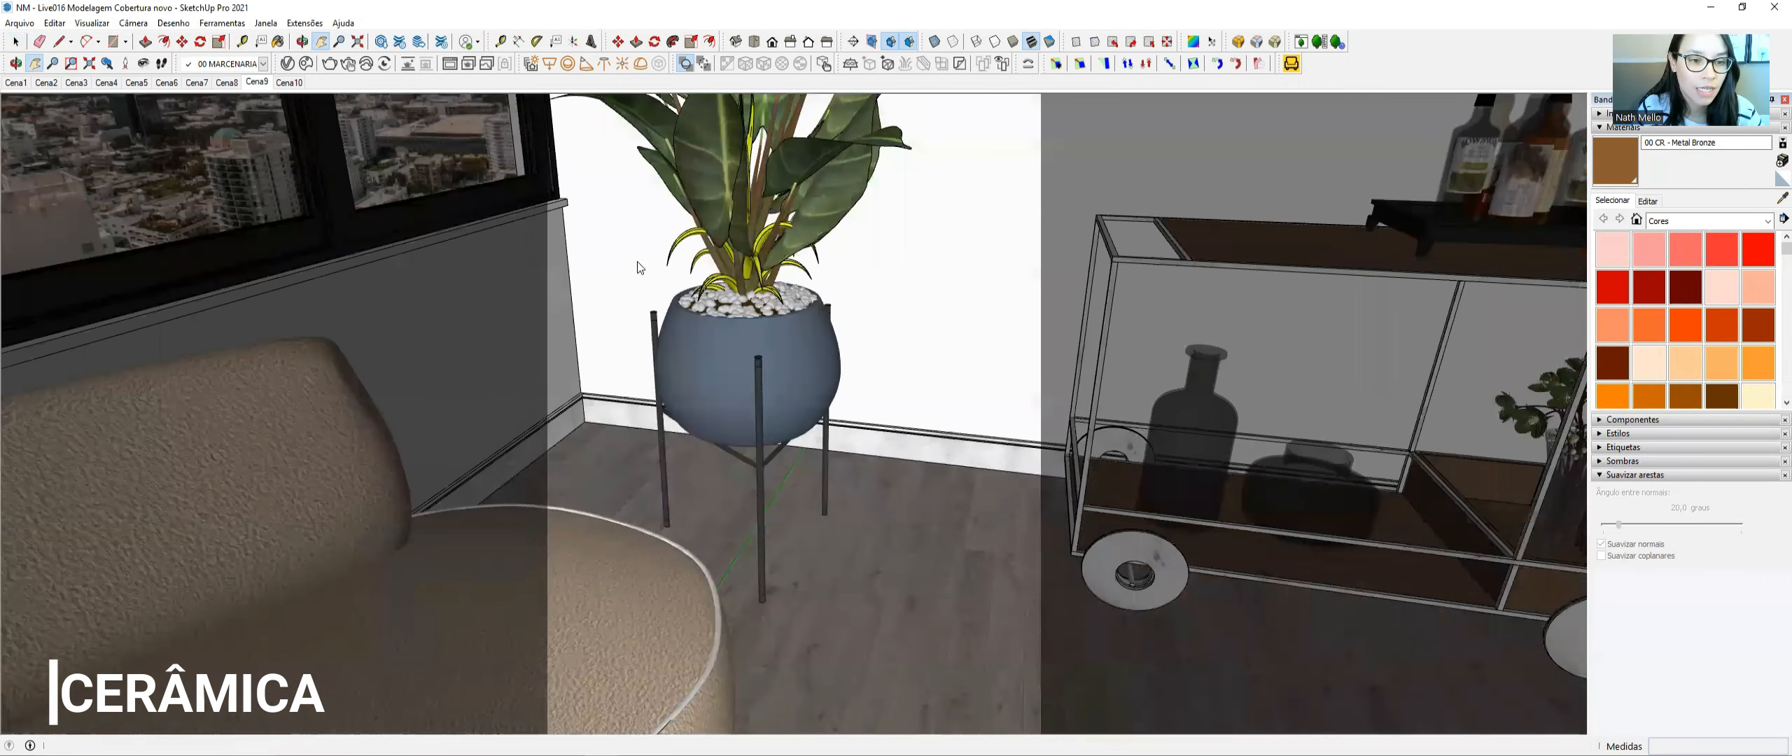
left_click(632, 203)
middle_click_drag(713, 287, 892, 343)
scroll(912, 329, "up", 2)
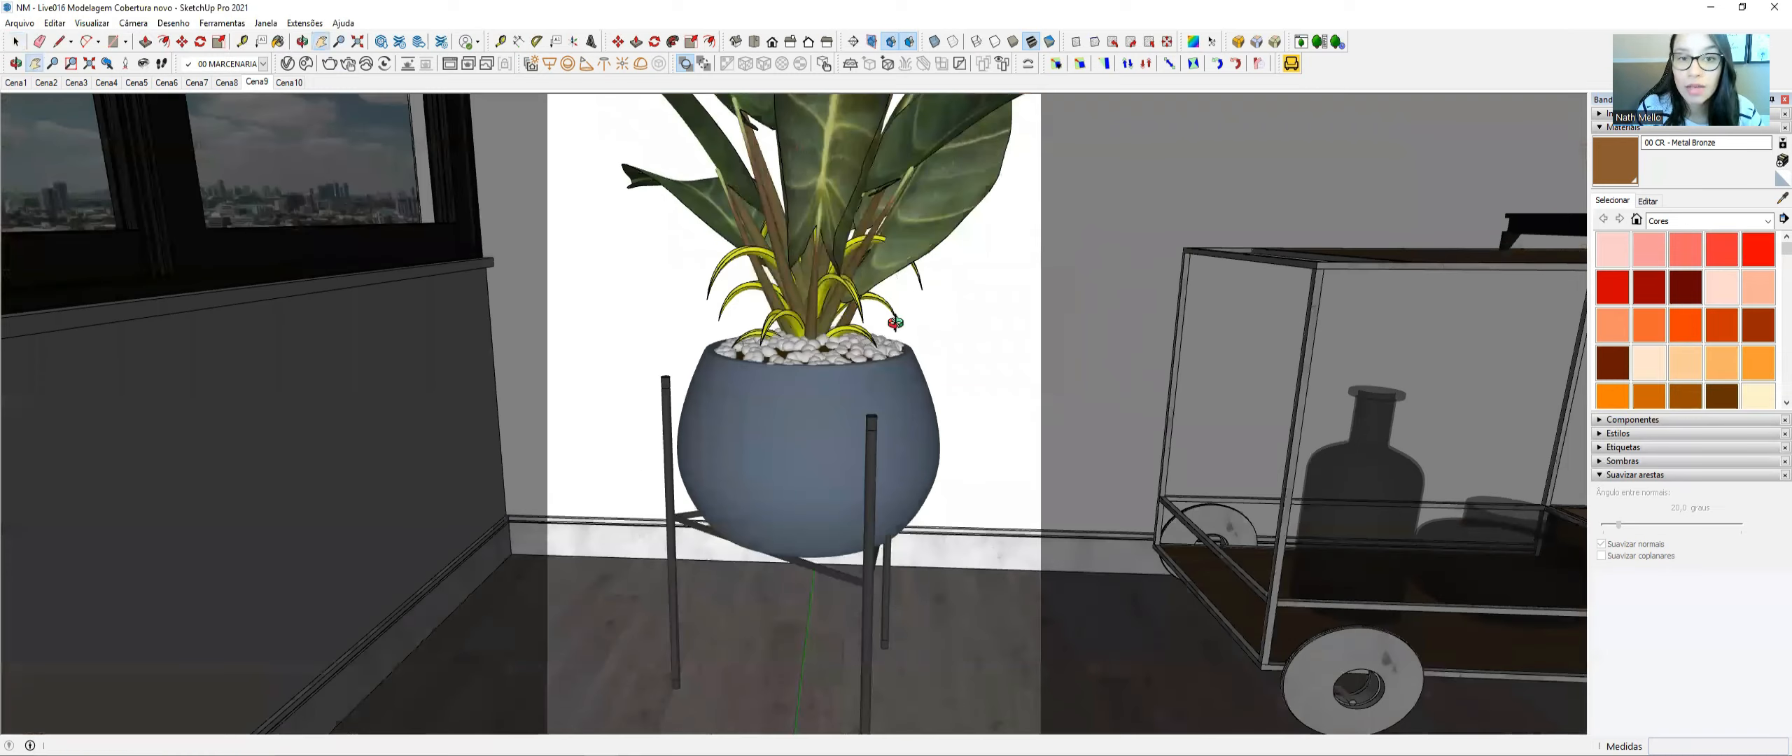
scroll(896, 323, "up", 1)
scroll(896, 331, "down", 4)
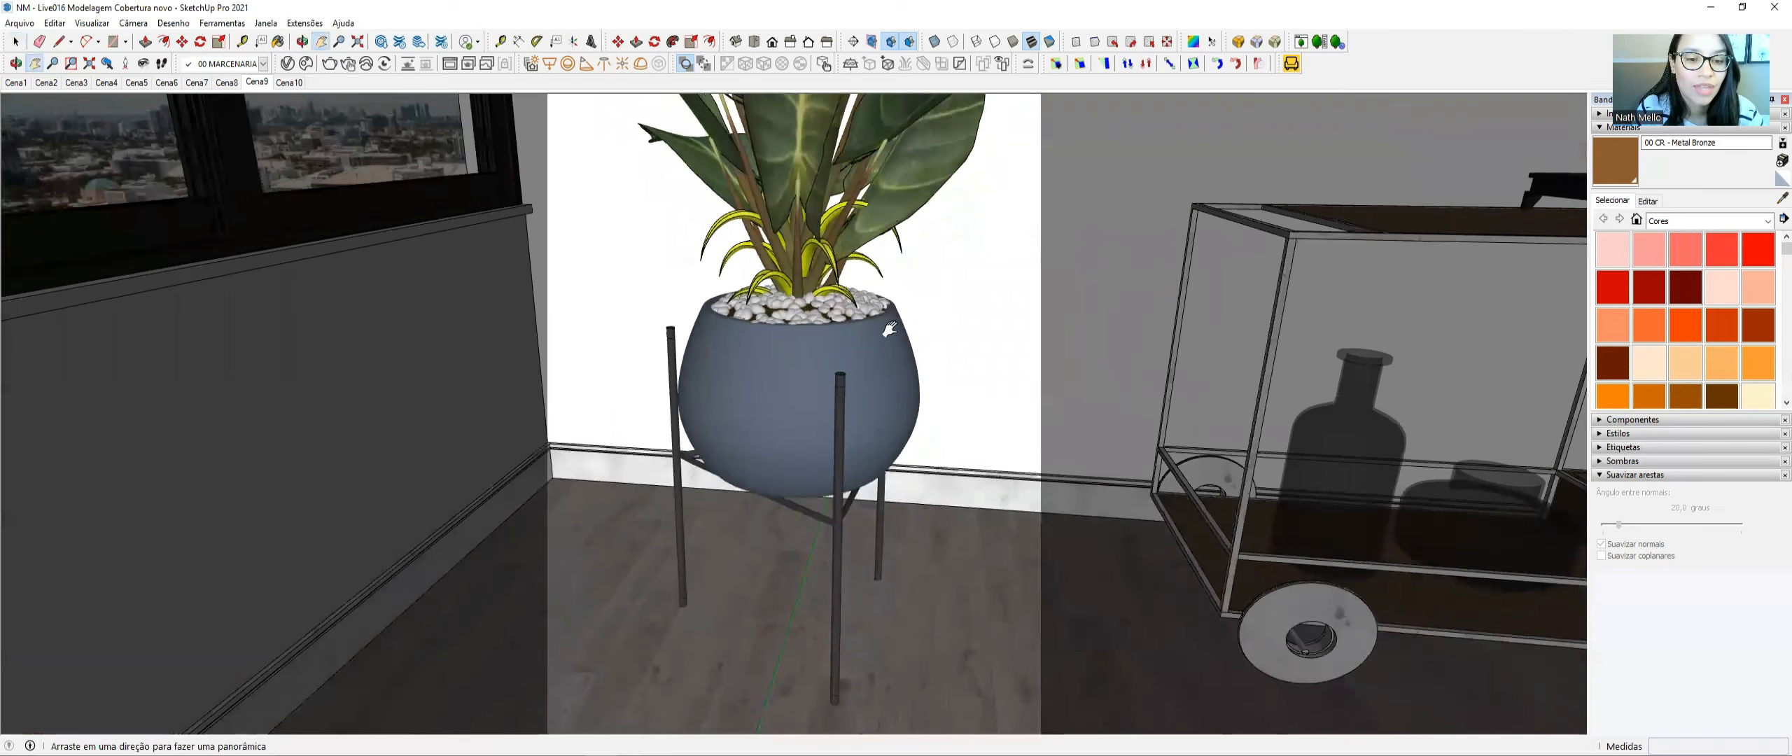
left_click_drag(850, 328, 823, 324)
key("space")
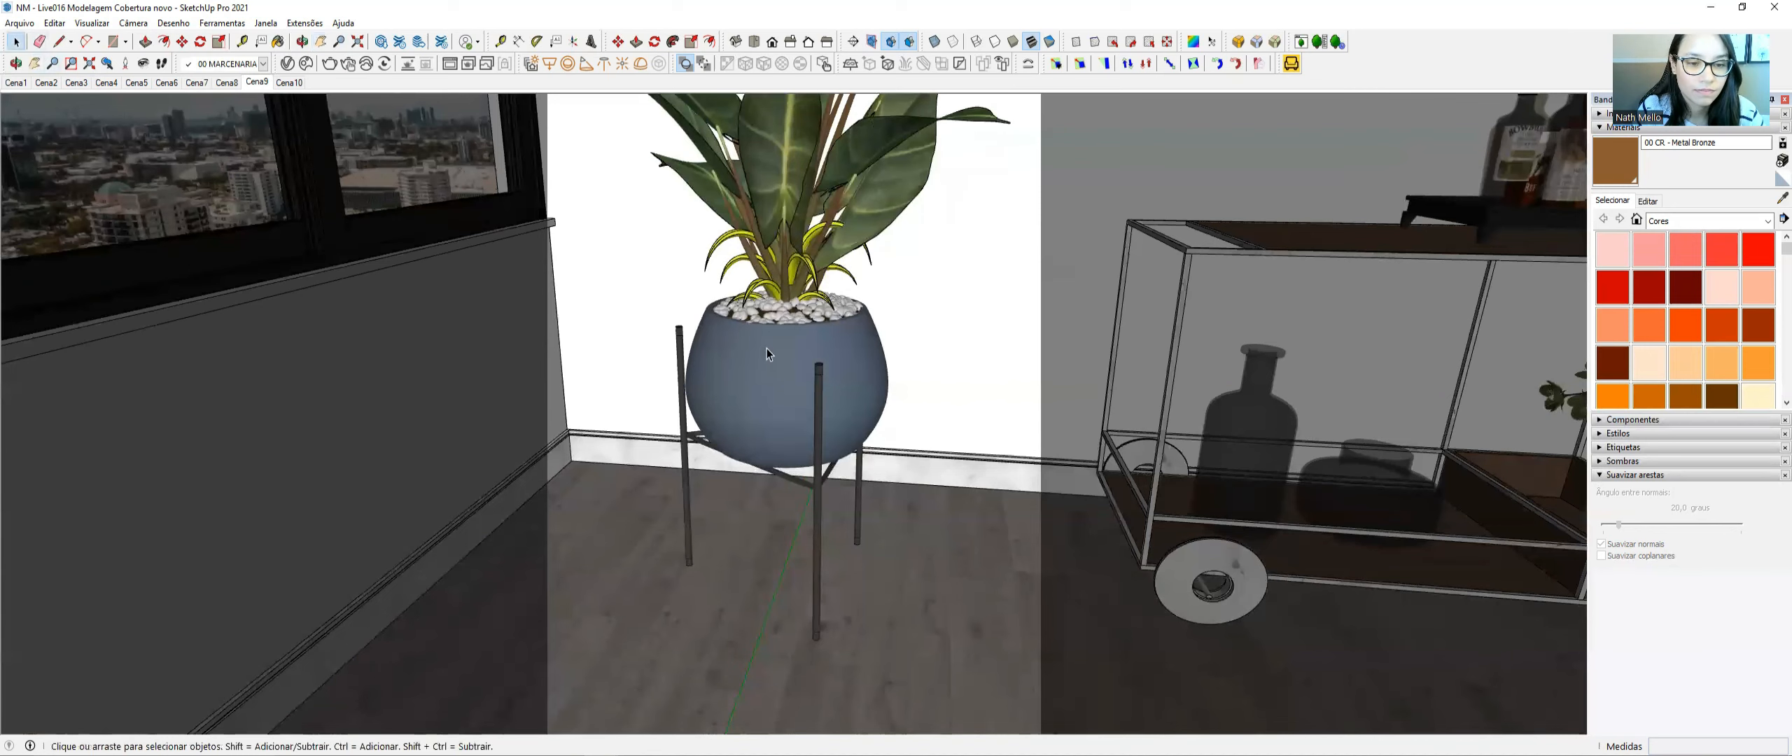
- Sample the blue planter's Base material and show its settings in the V-Ray Asset Editor
left_click(1782, 198)
left_click(716, 390)
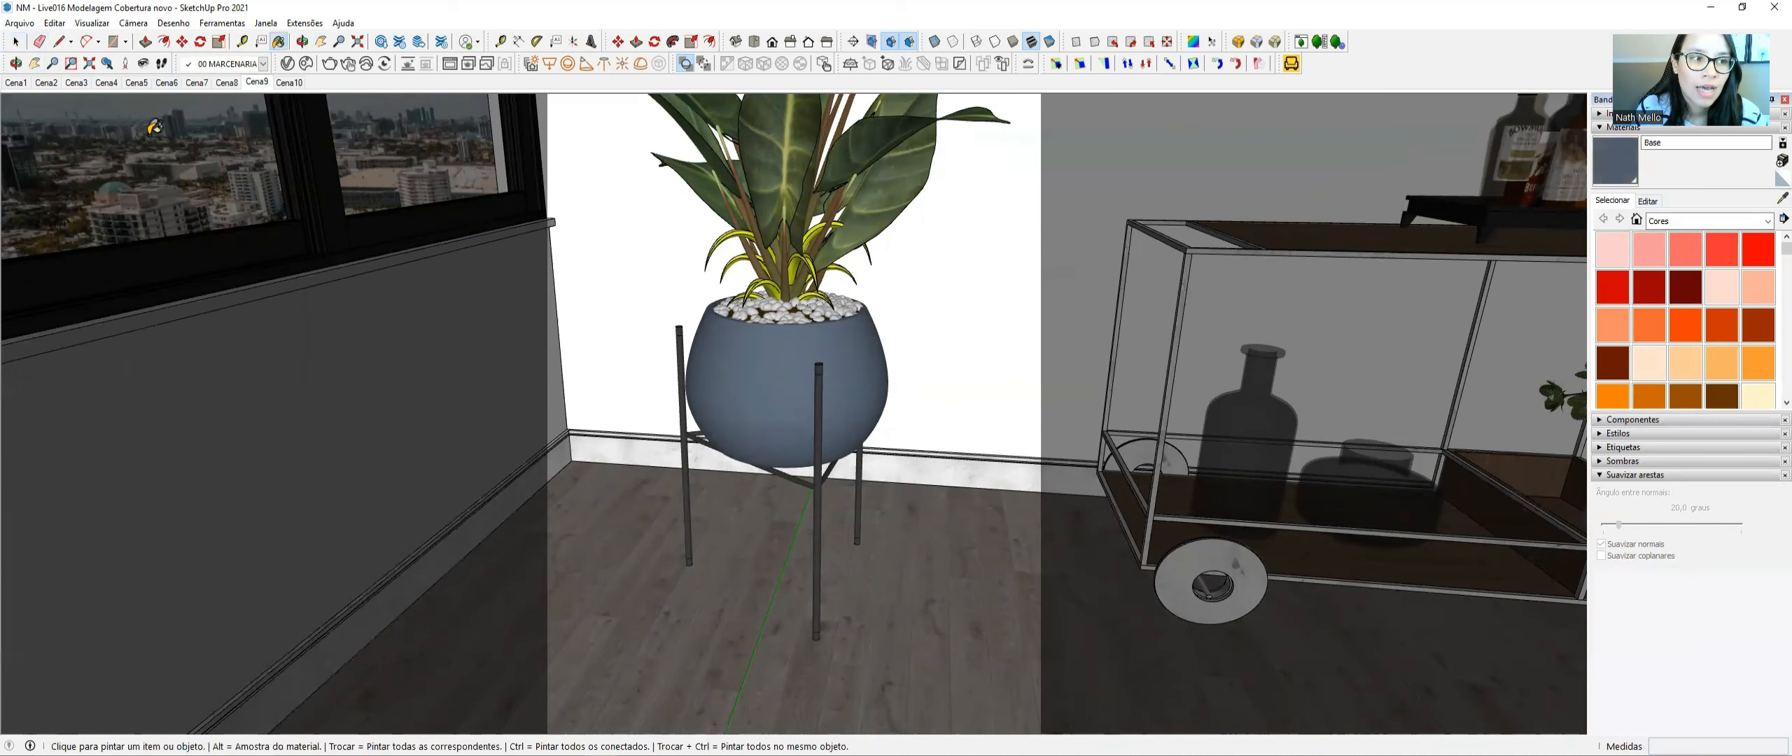
left_click(286, 65)
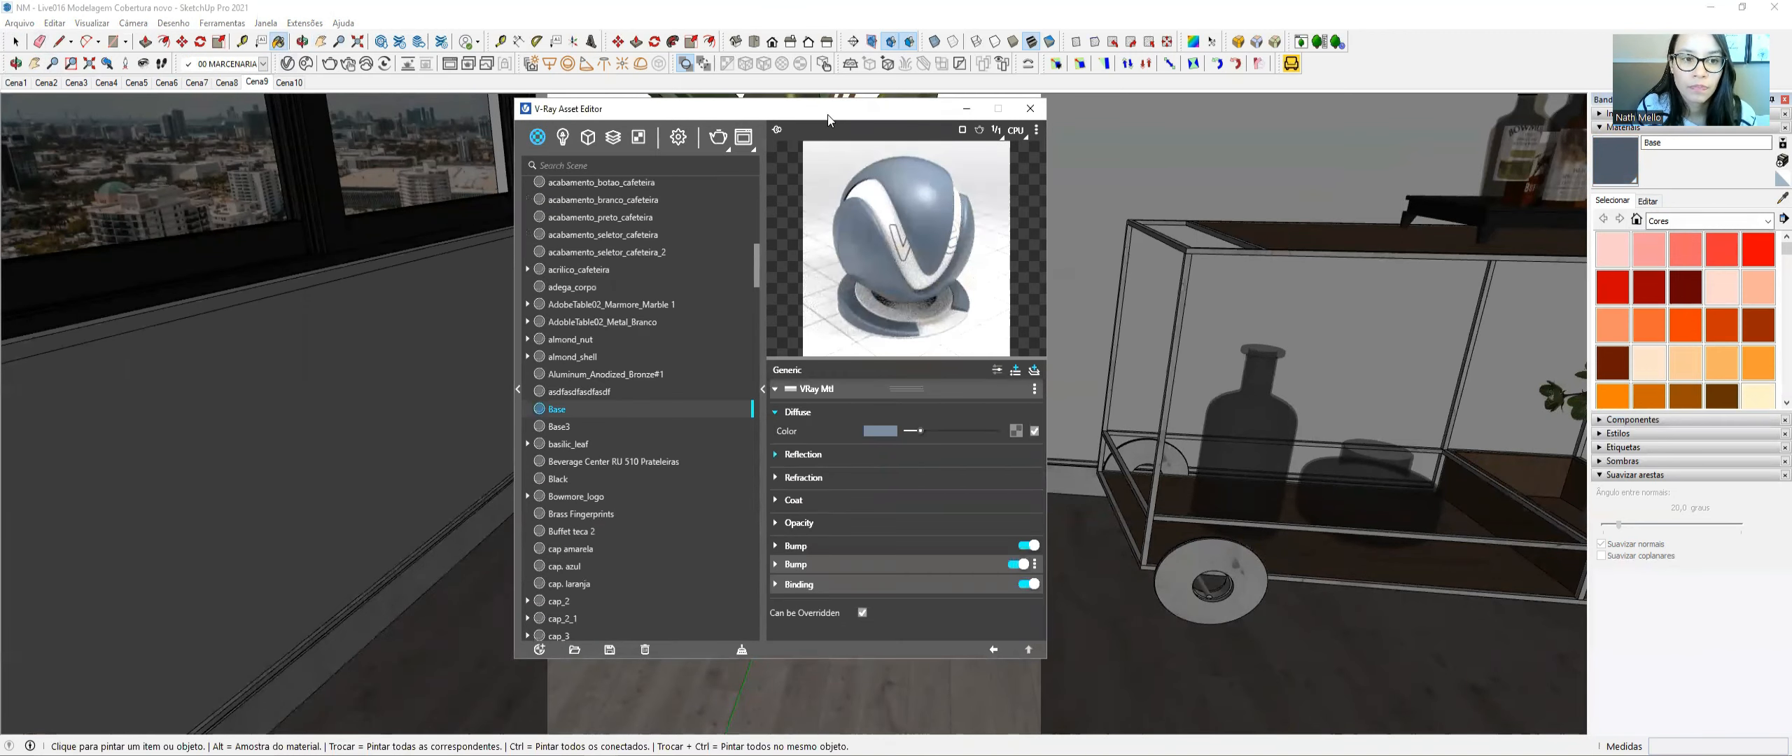
left_click_drag(903, 107, 974, 94)
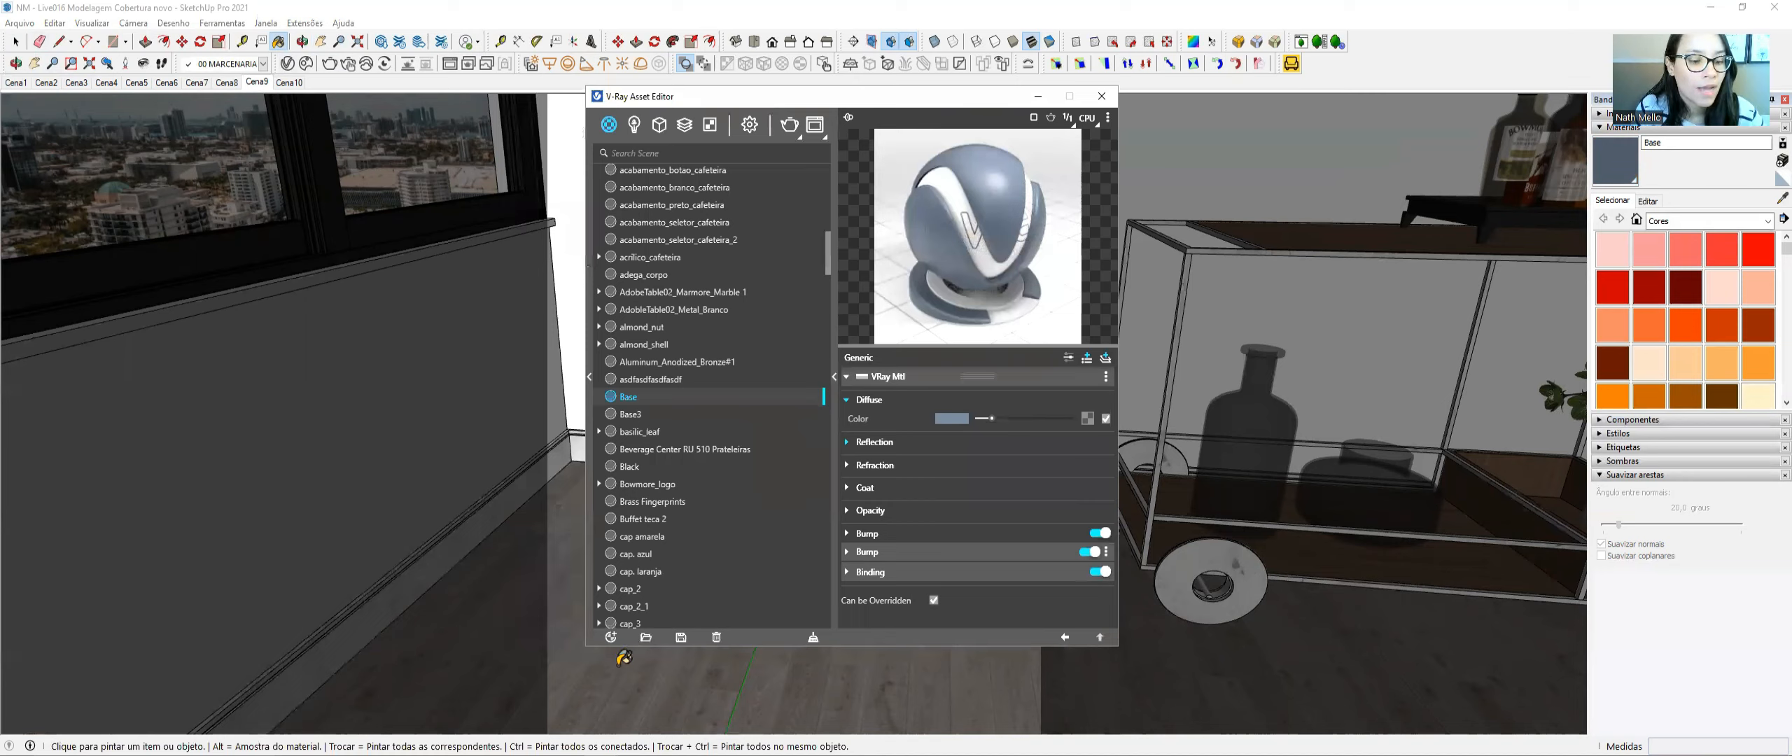
- Switch to the browser and examine porcelain tableware photos in the CERÂMICA PORCELANA image results, comparing how their glazed surfaces reflect light
mouse_move(567, 755)
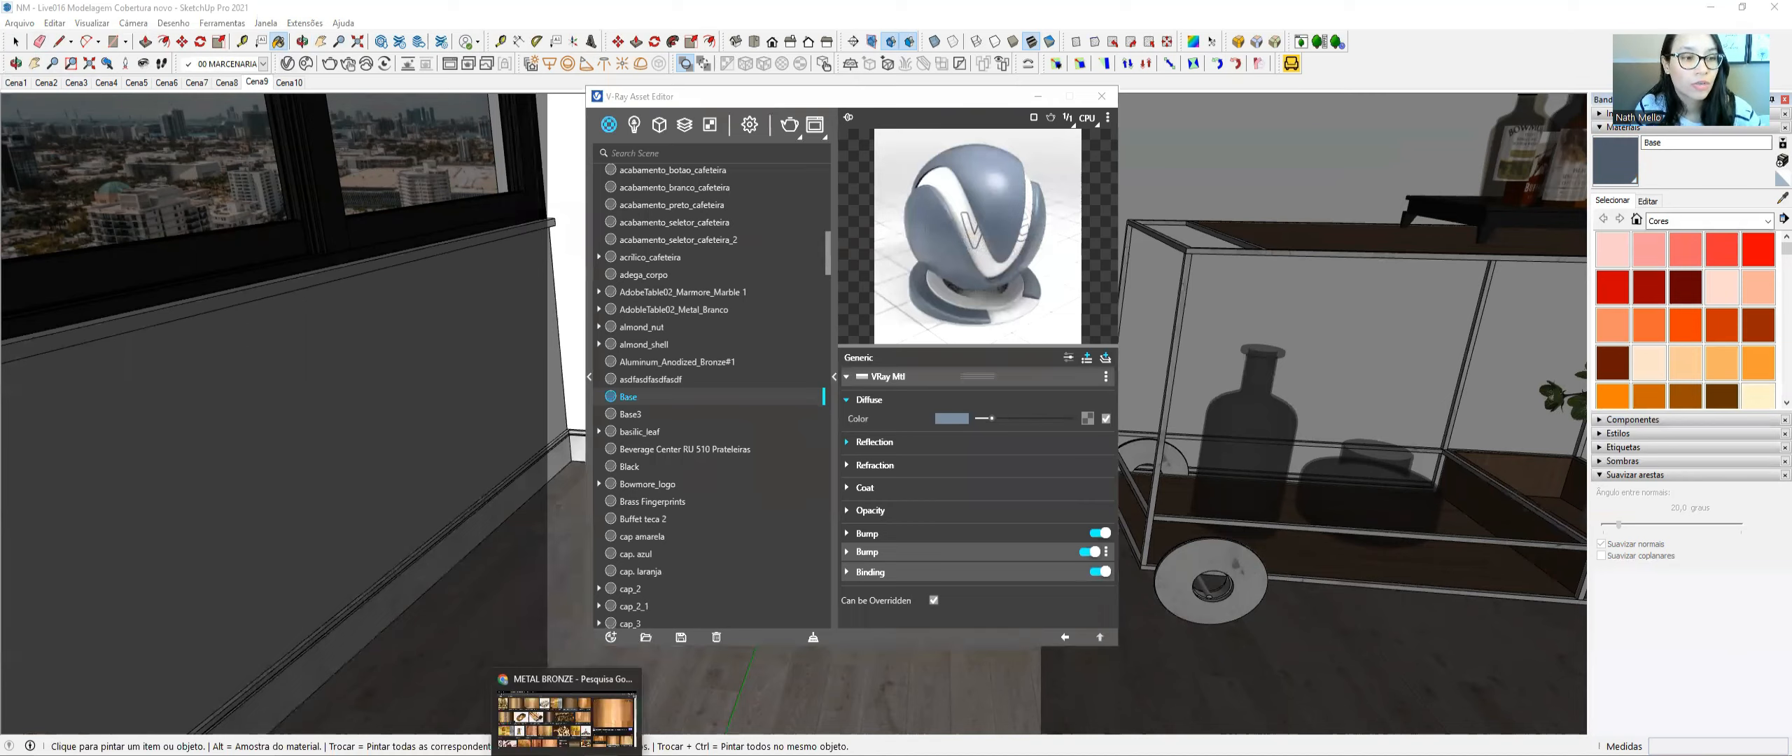
left_click(567, 723)
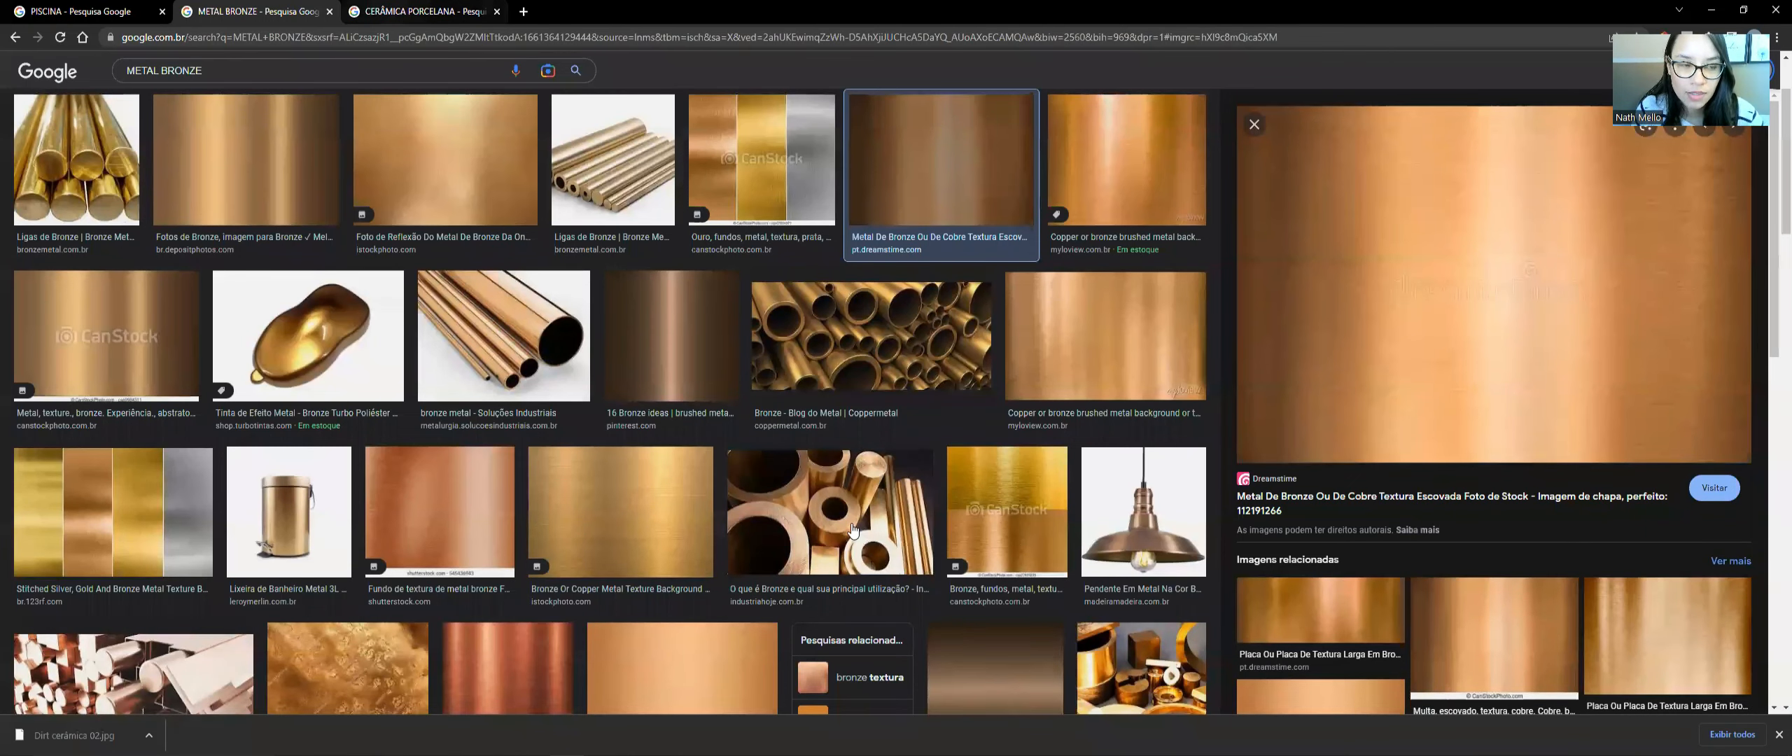
left_click(424, 11)
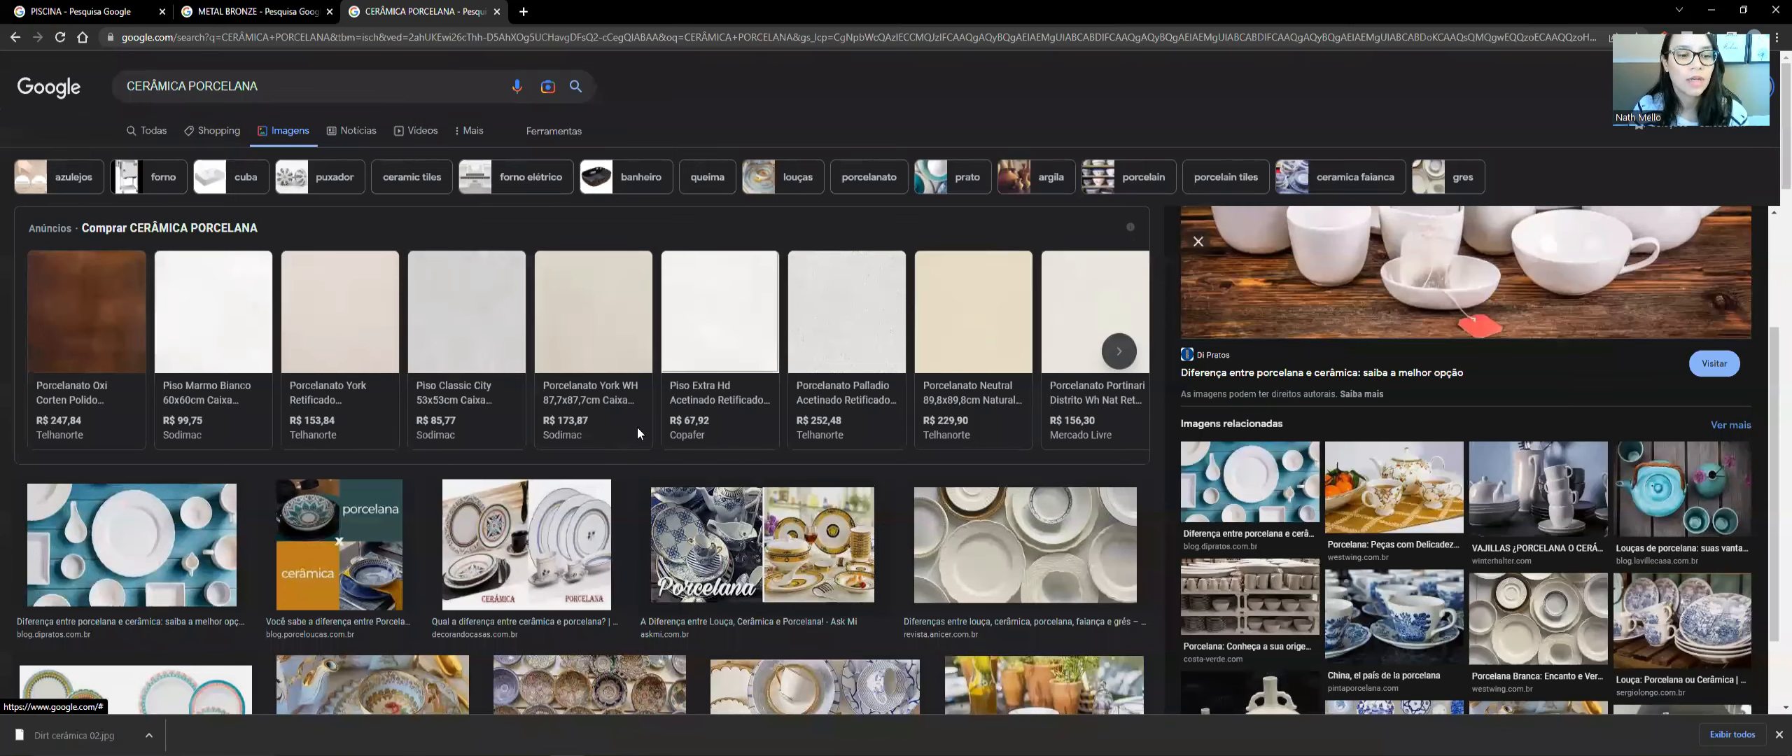
scroll(637, 430, "down", 3)
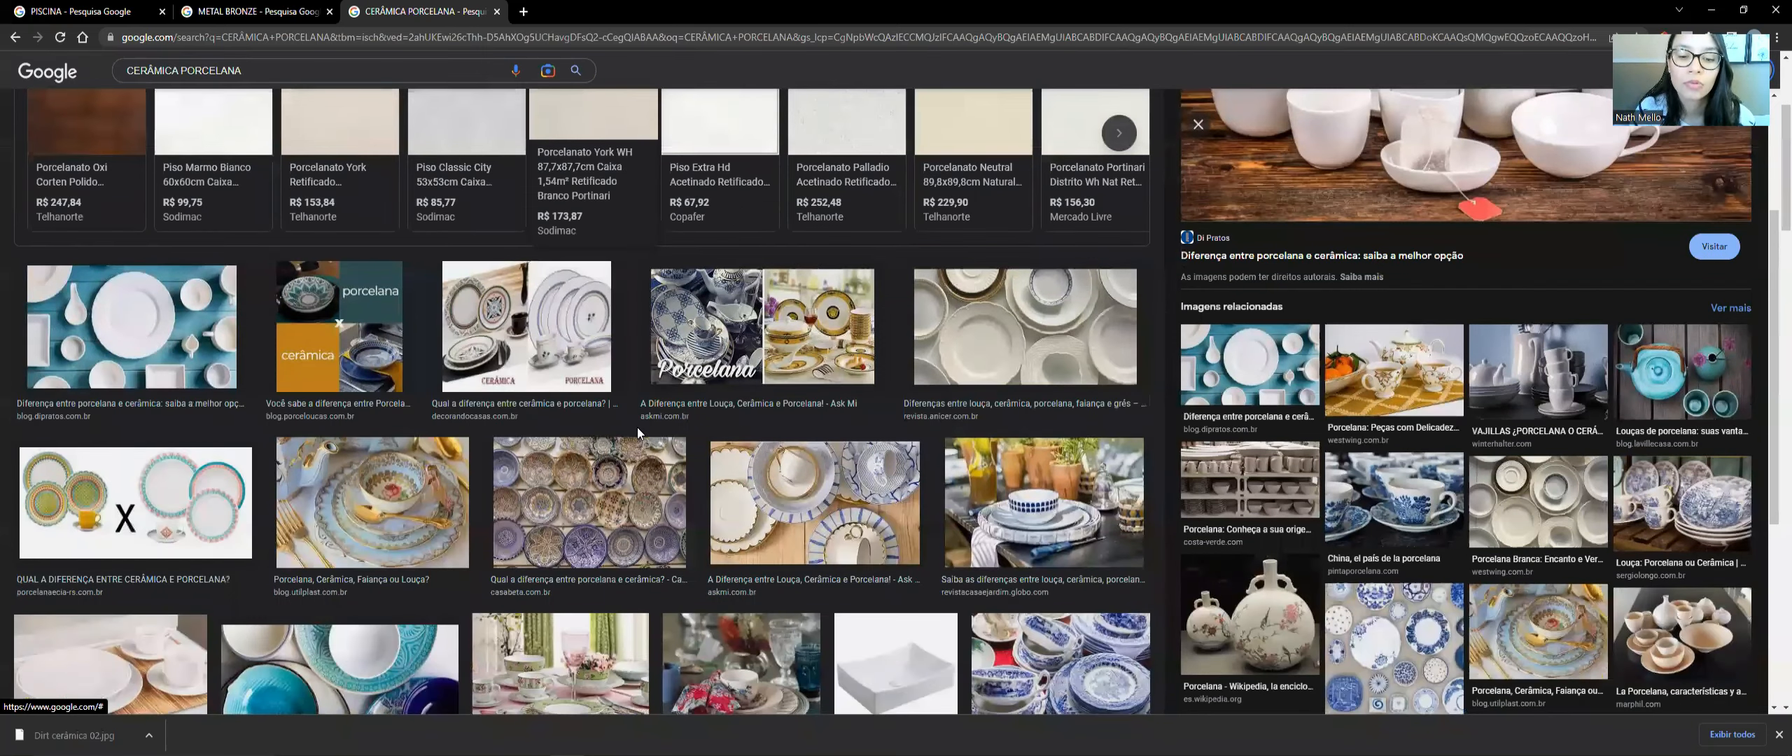
scroll(1267, 226, "up", 3)
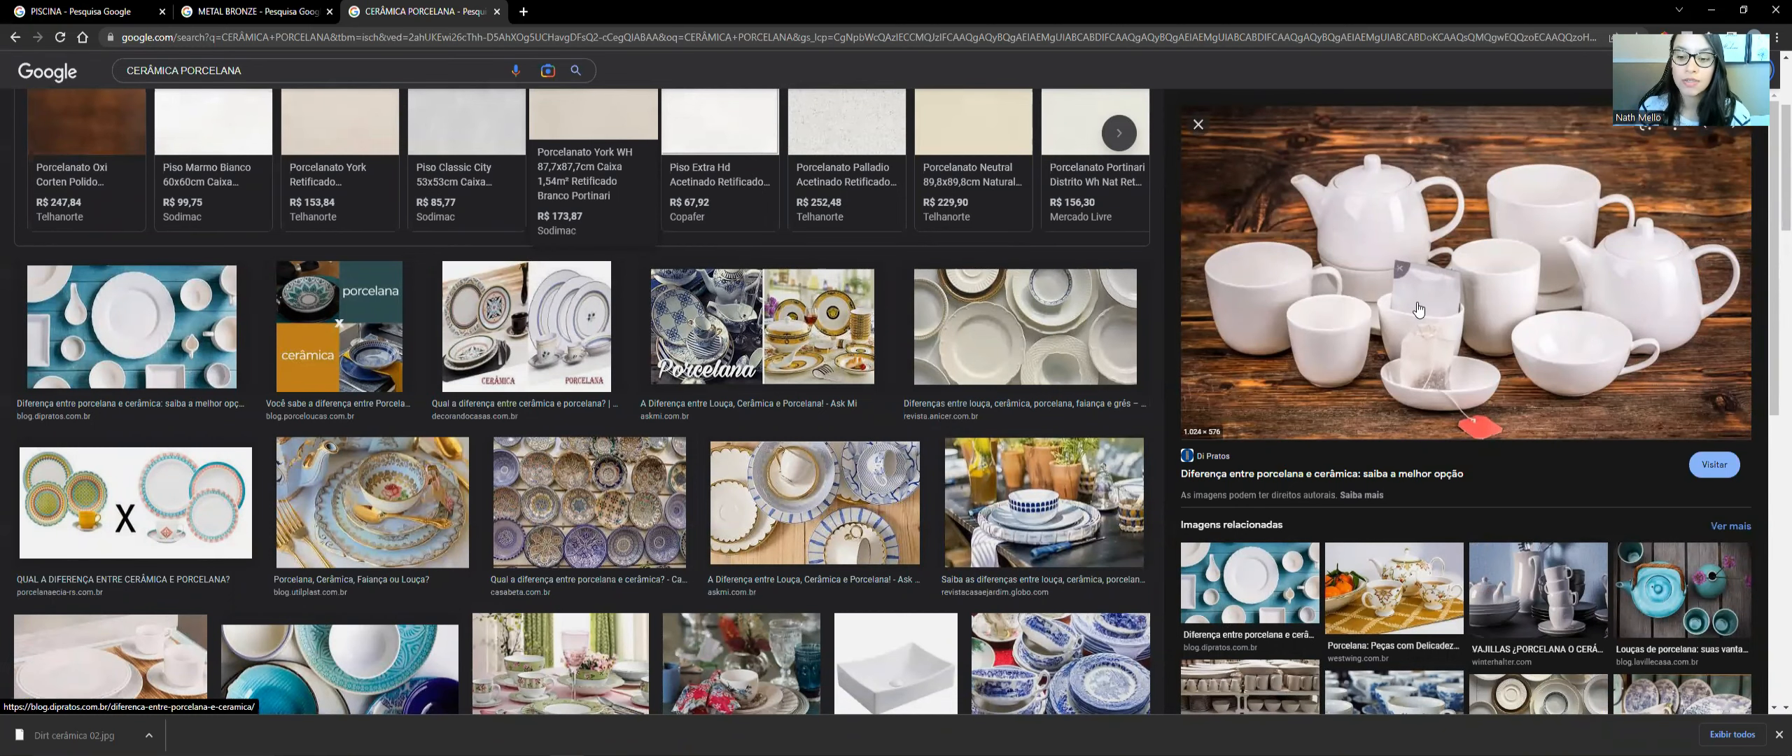
left_click(1548, 589)
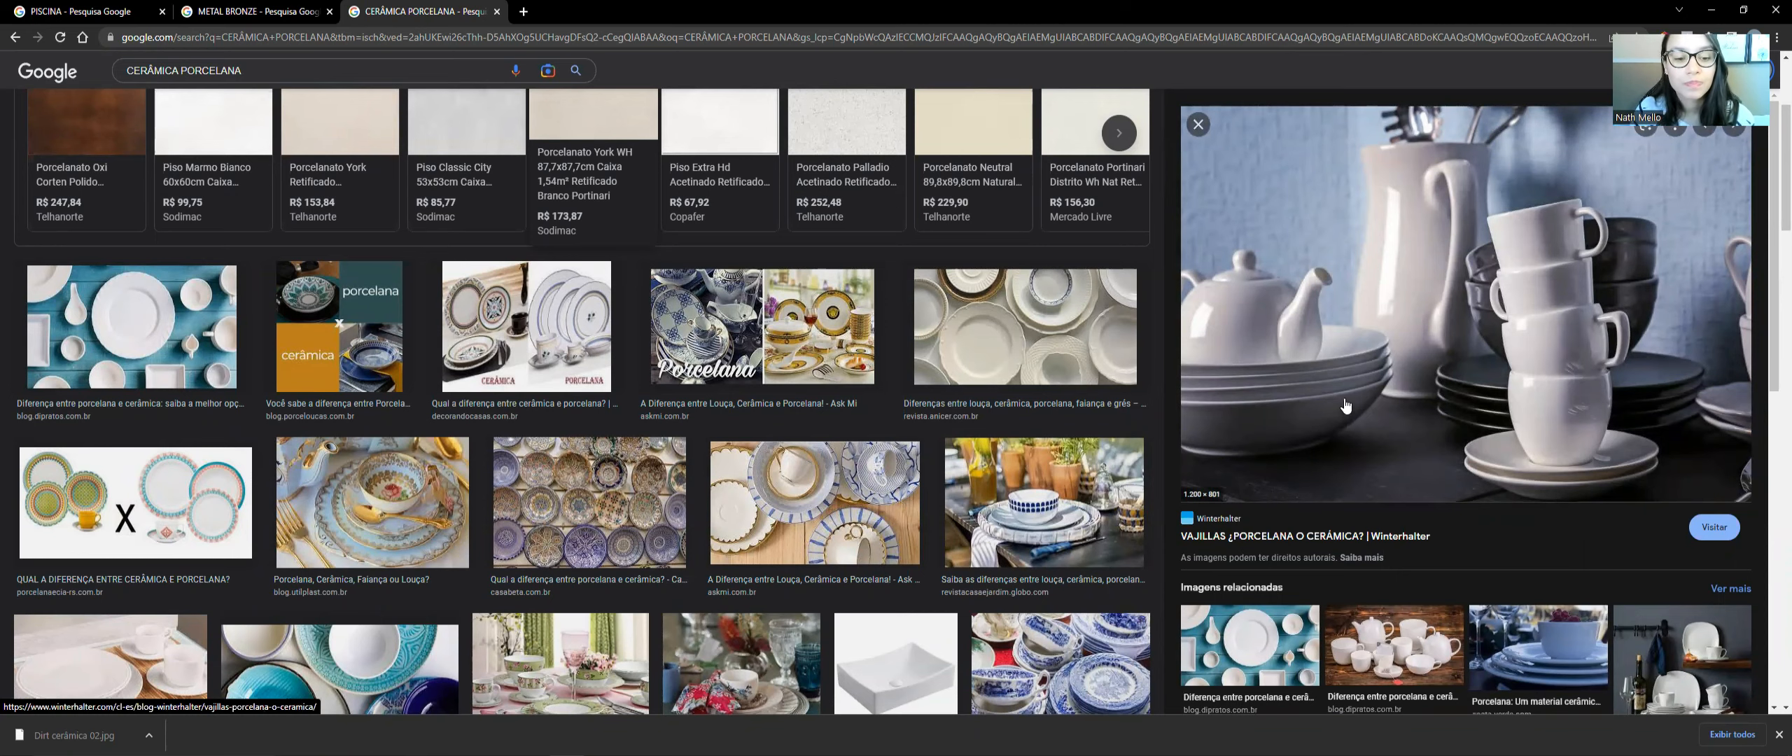
left_click(1121, 325)
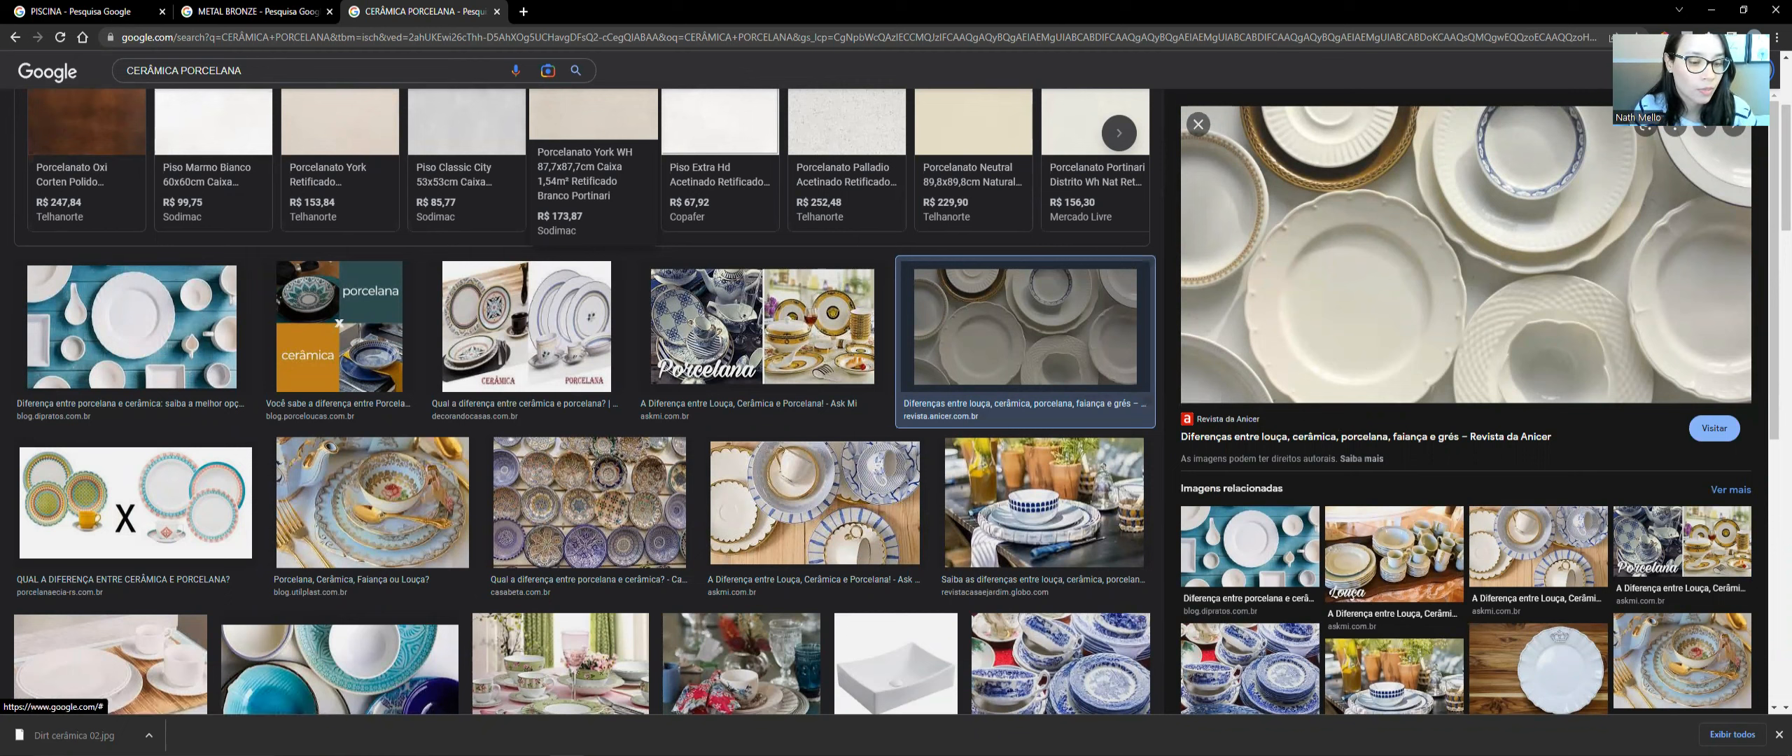
mouse_move(605, 755)
left_click(647, 722)
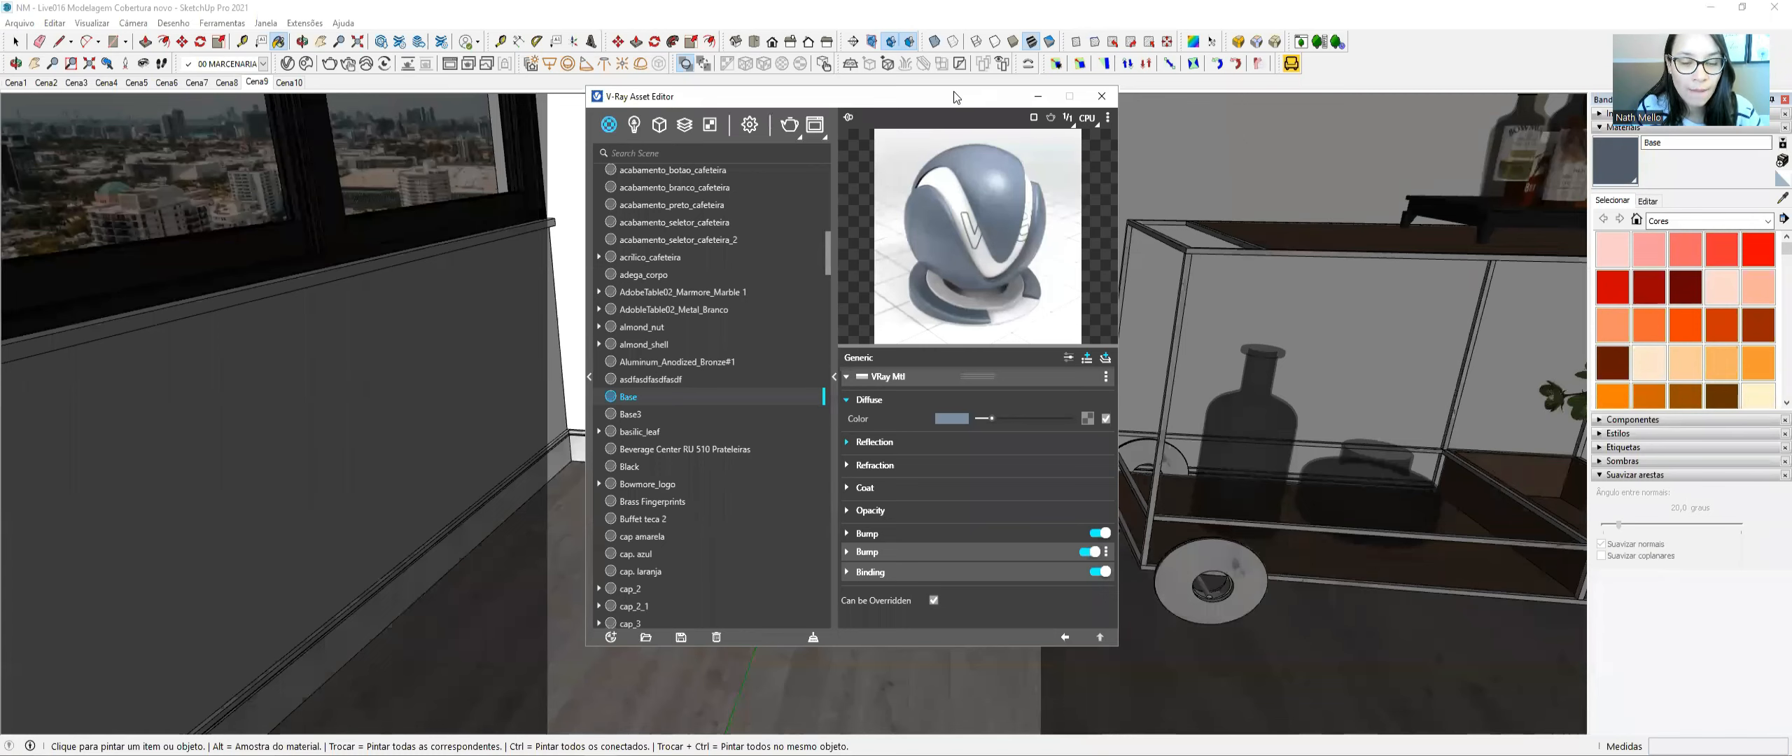
- Change the Base material's preview scene to the sample ball on a pedestal with a dark background
left_click_drag(954, 91, 890, 74)
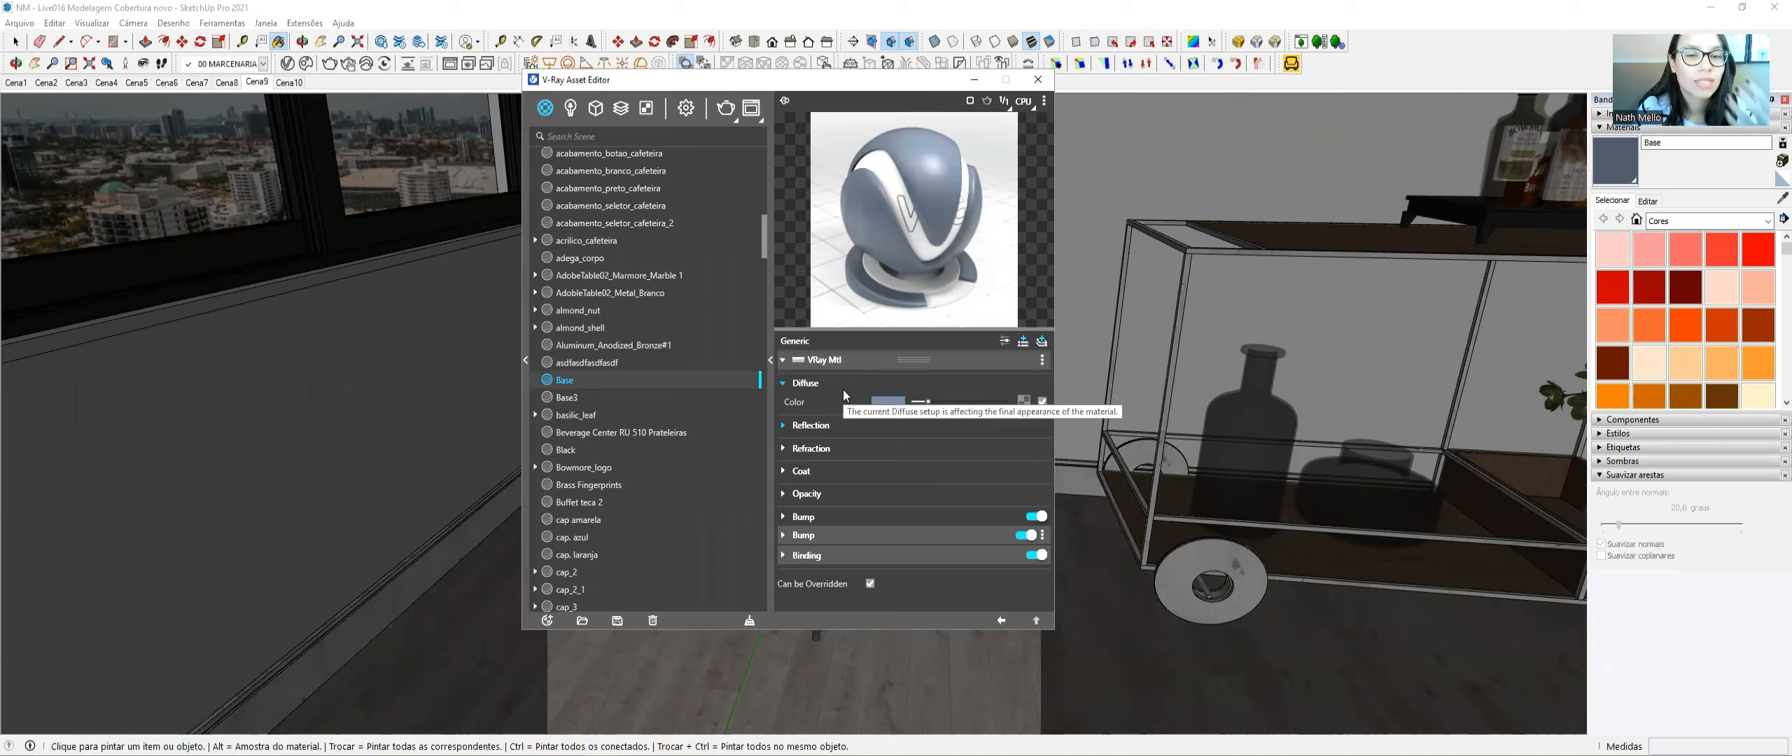
left_click(1045, 103)
left_click(990, 204)
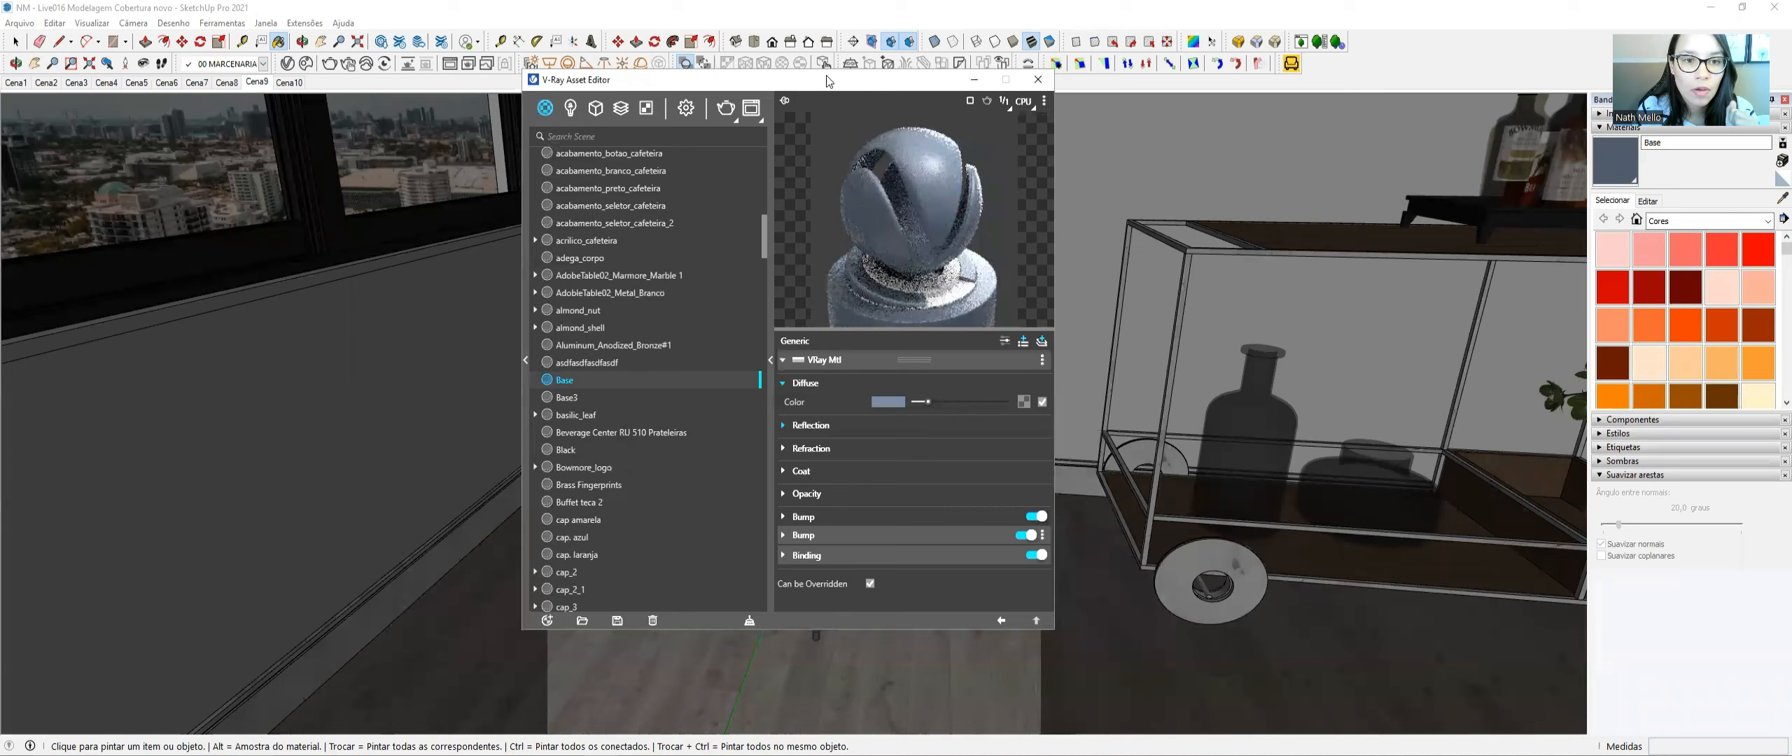
left_click_drag(827, 81, 794, 75)
key("space")
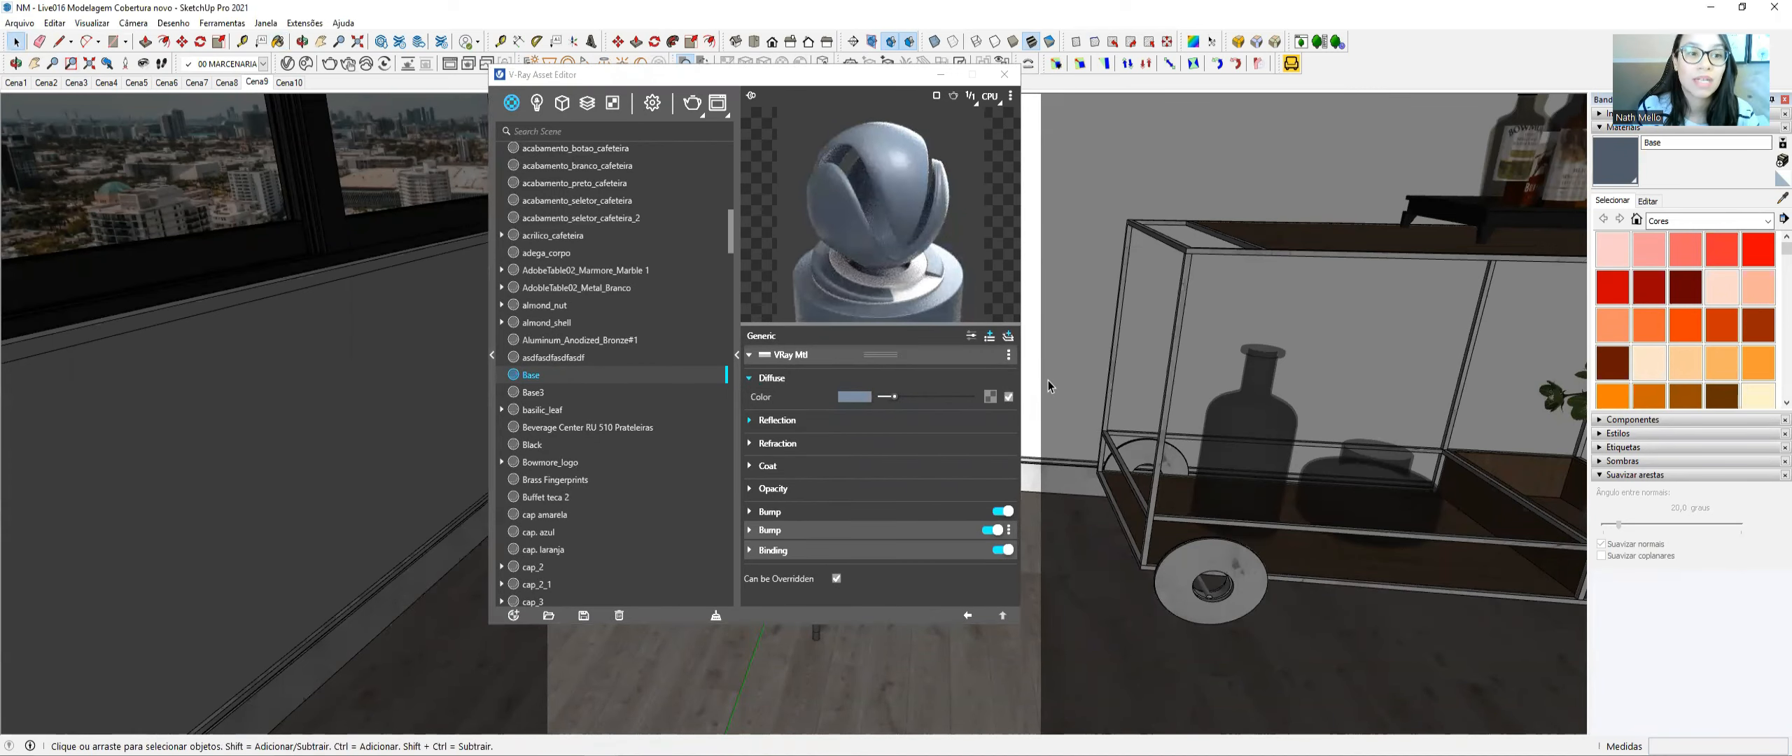
- Add a Falloff map to the Base material's reflection color and set its falloff type to Fresnel
left_click(918, 418)
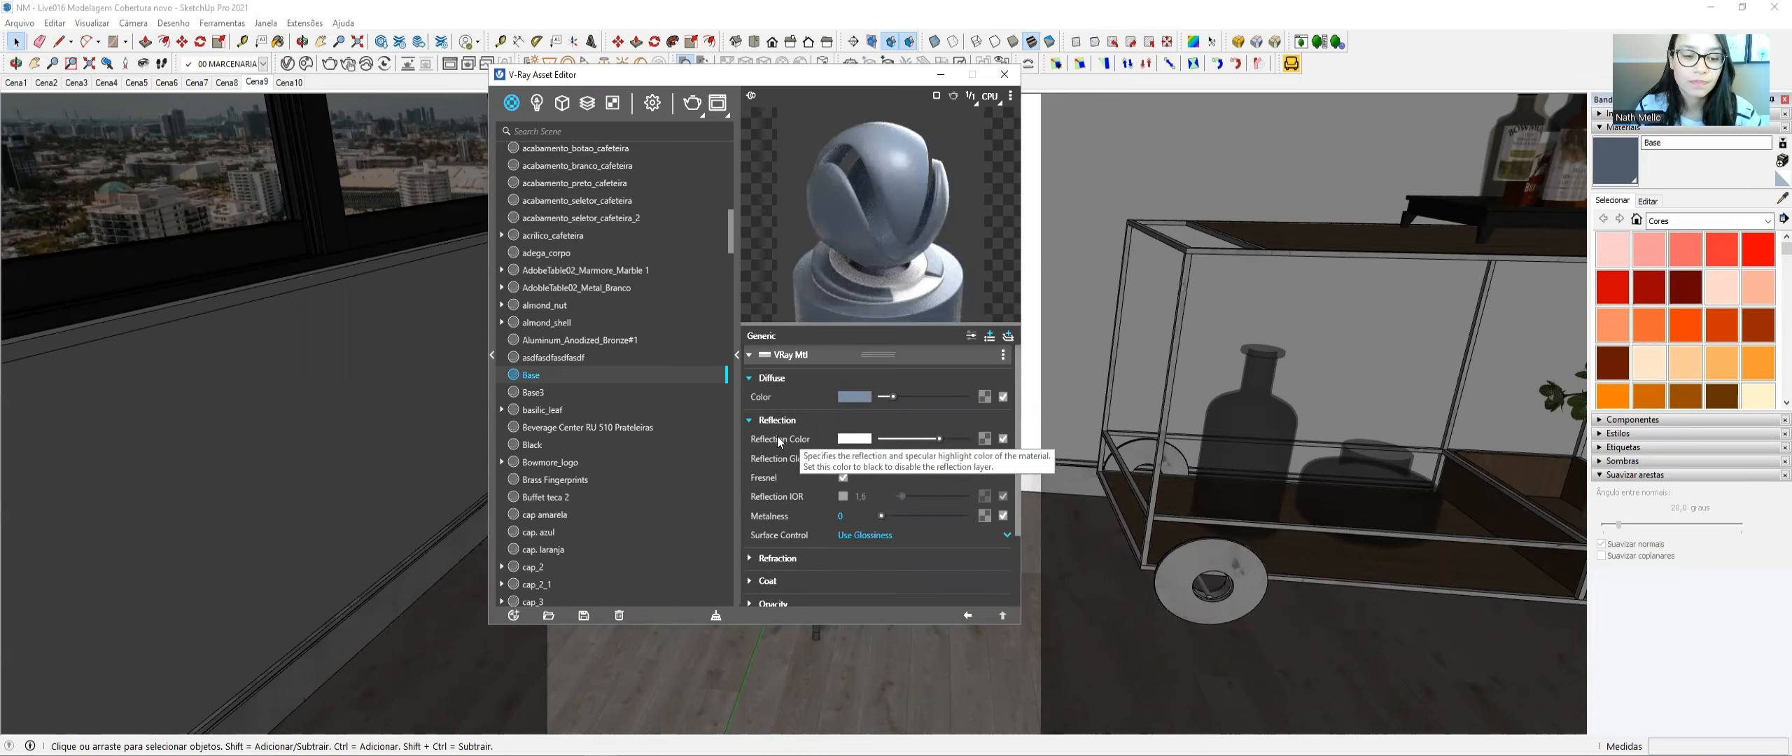
left_click(985, 439)
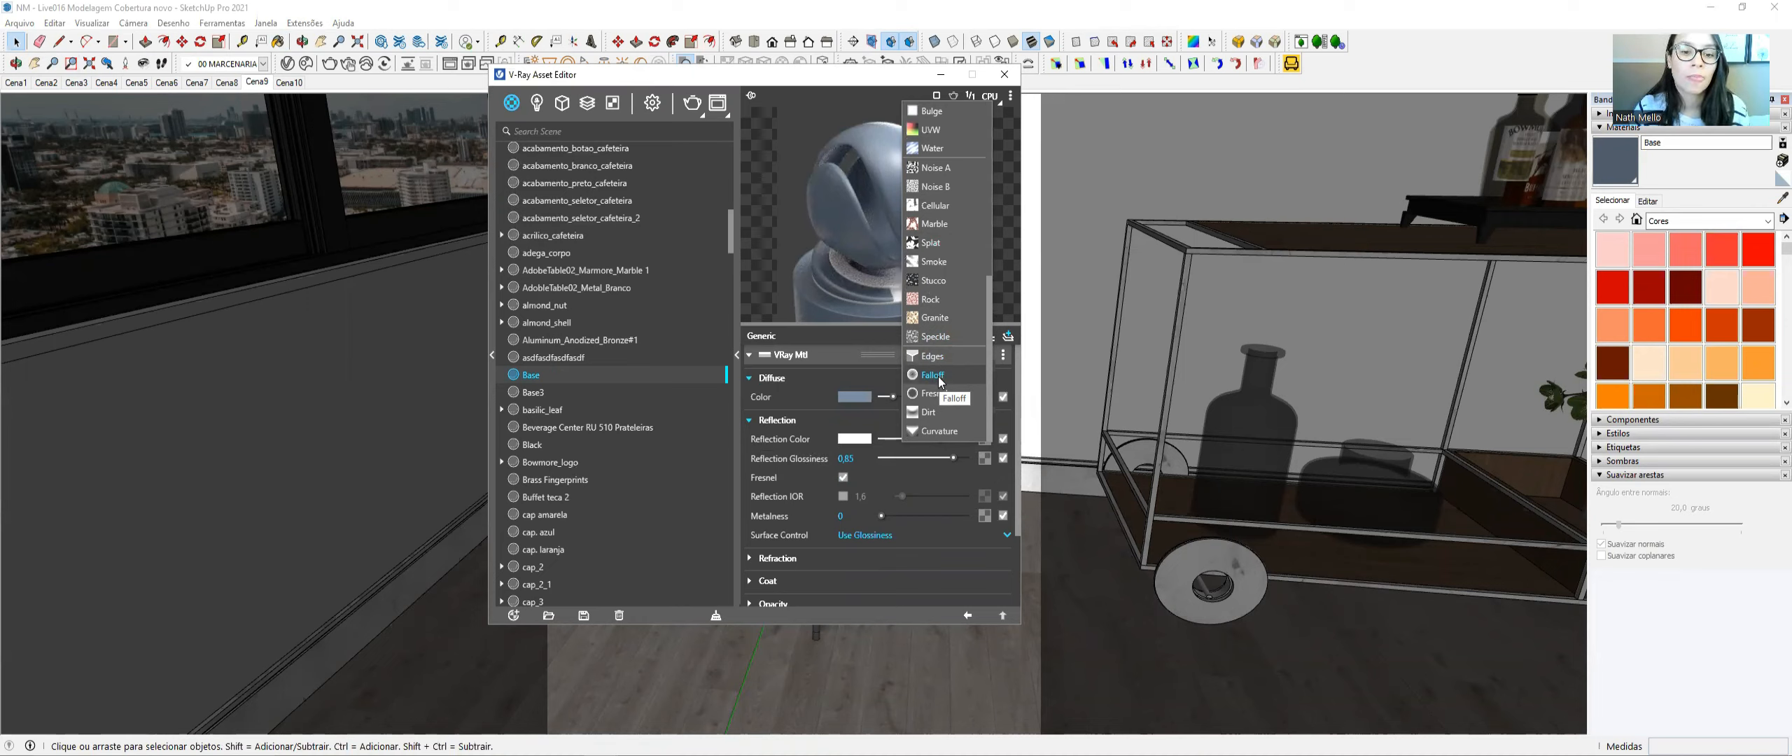
left_click(938, 375)
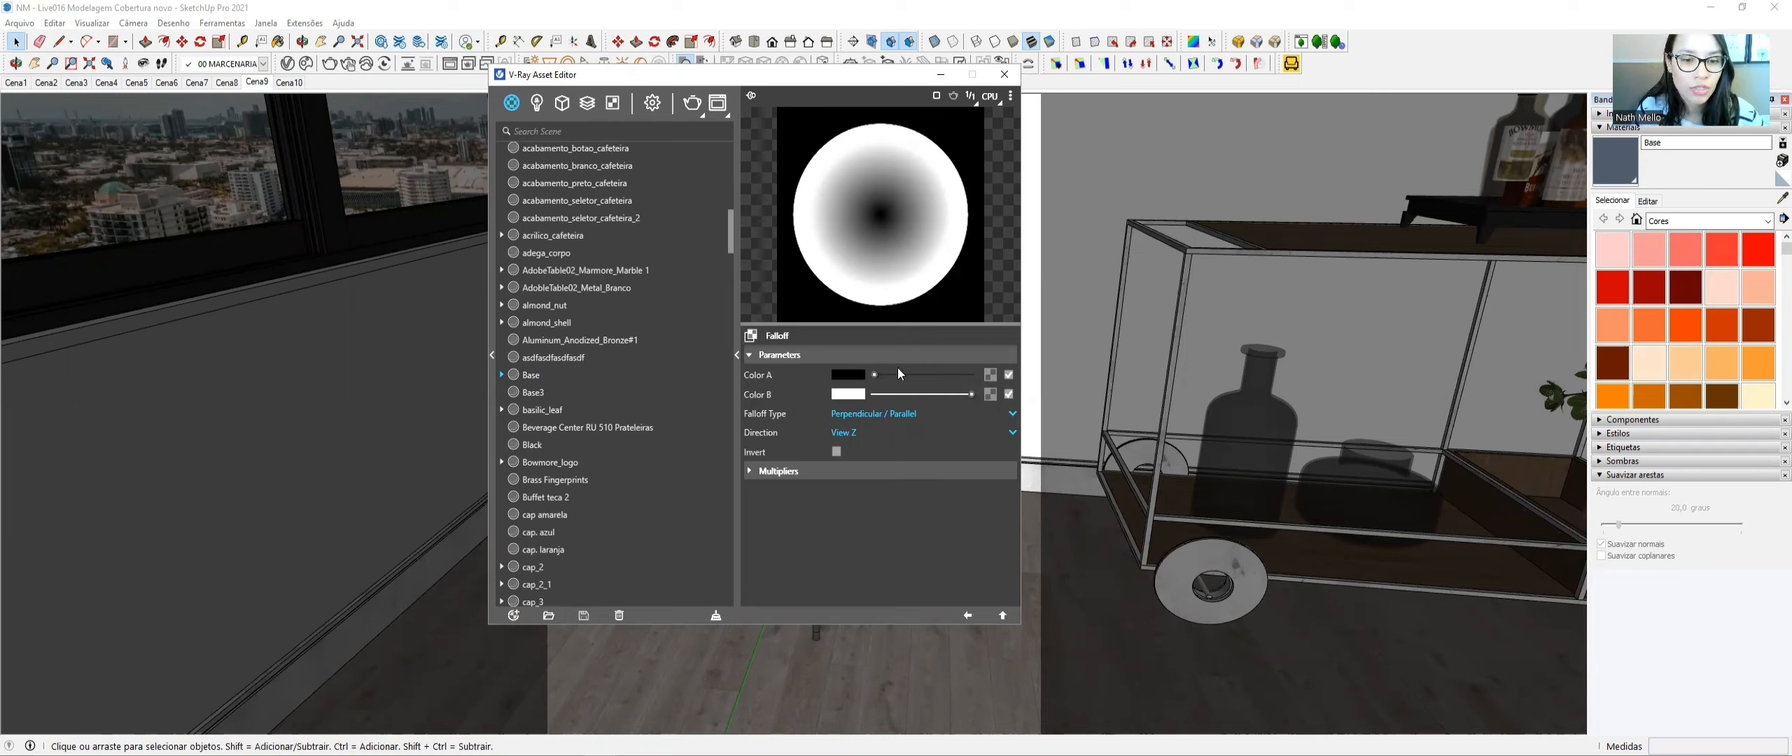
left_click(860, 414)
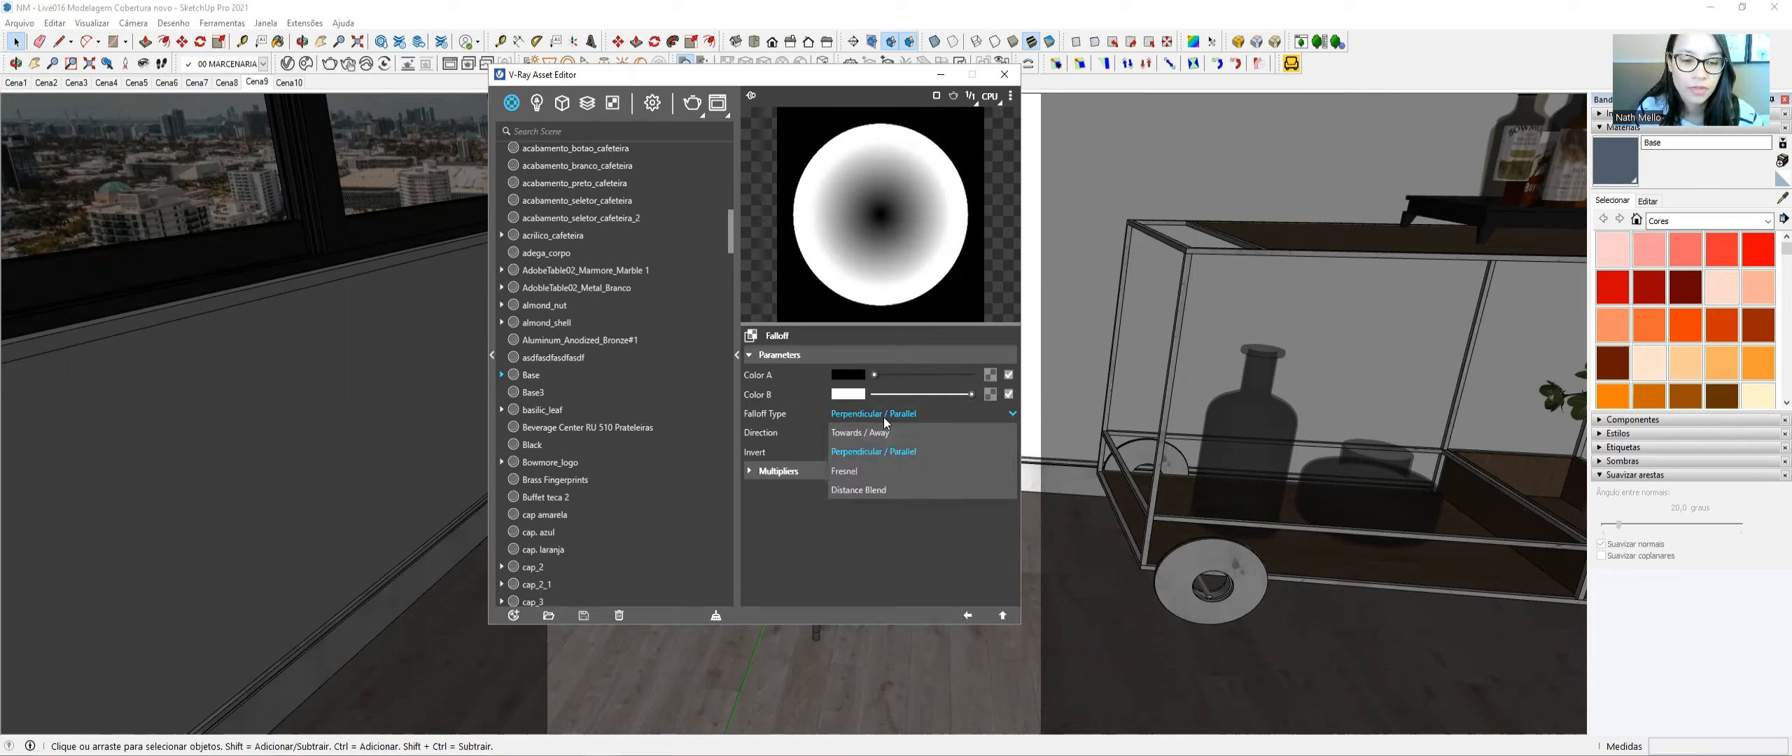
left_click(878, 472)
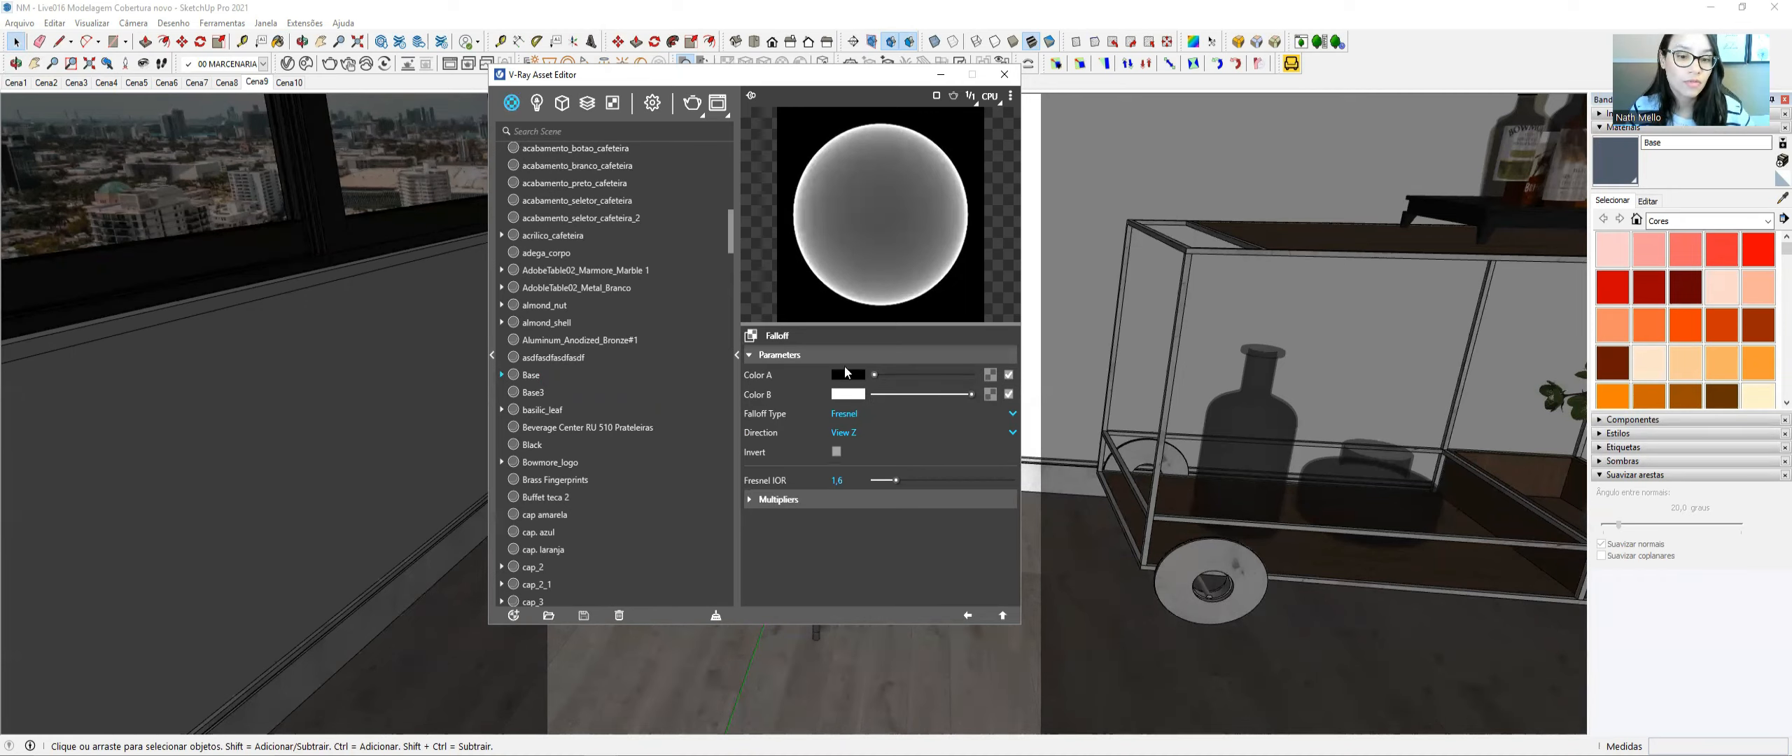
- Compare Fresnel IOR values of 1.8 and 2 on the falloff map, keep 1.8, and return to the Base material
left_click(855, 476)
key("BackSpace")
type("8")
key("Return")
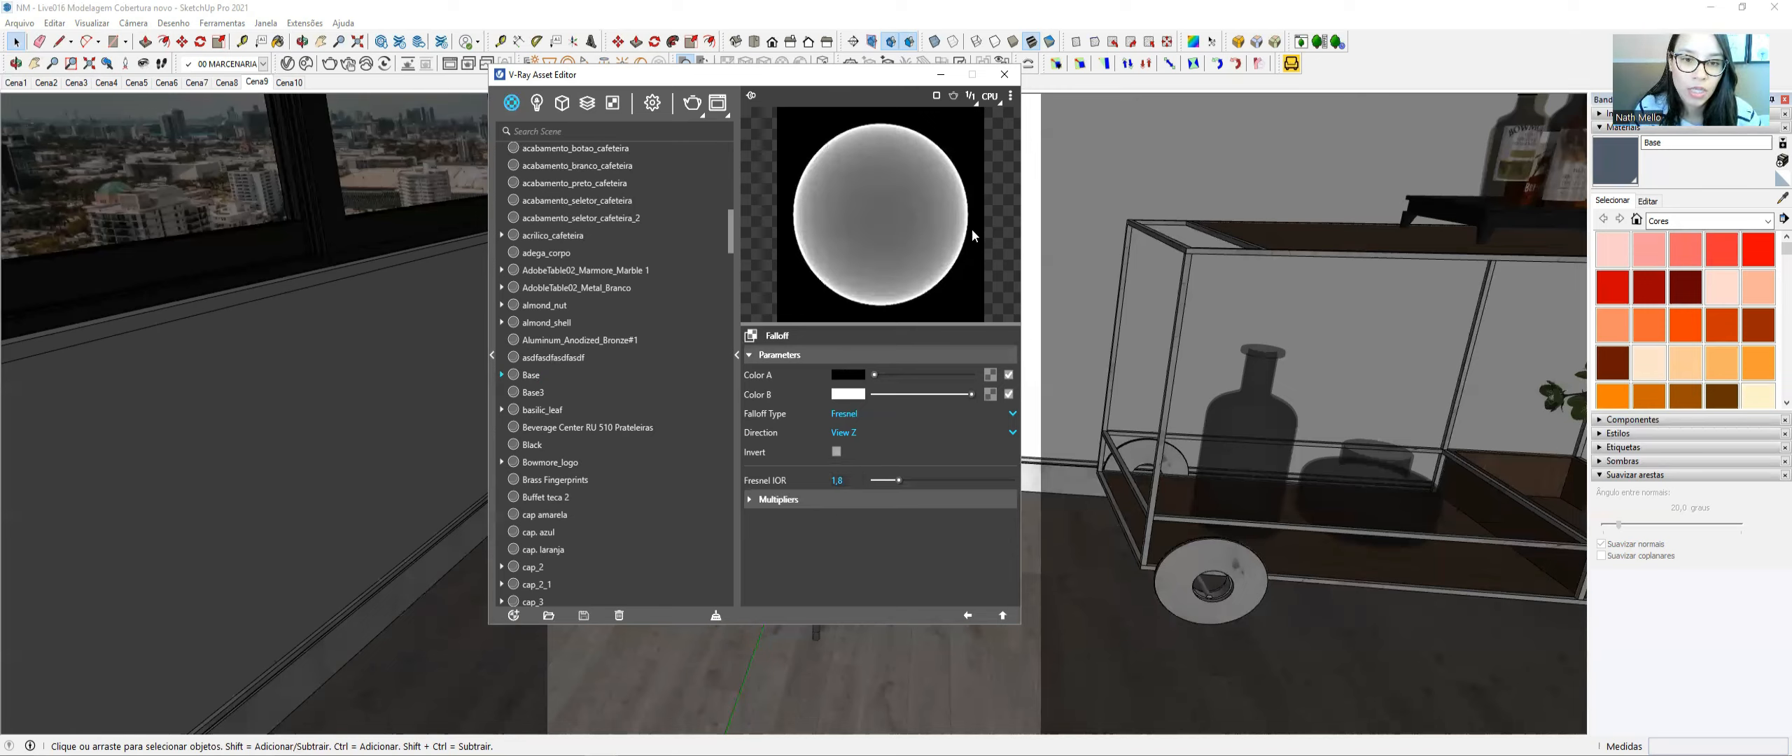
left_click(848, 479)
type("2")
key("Return")
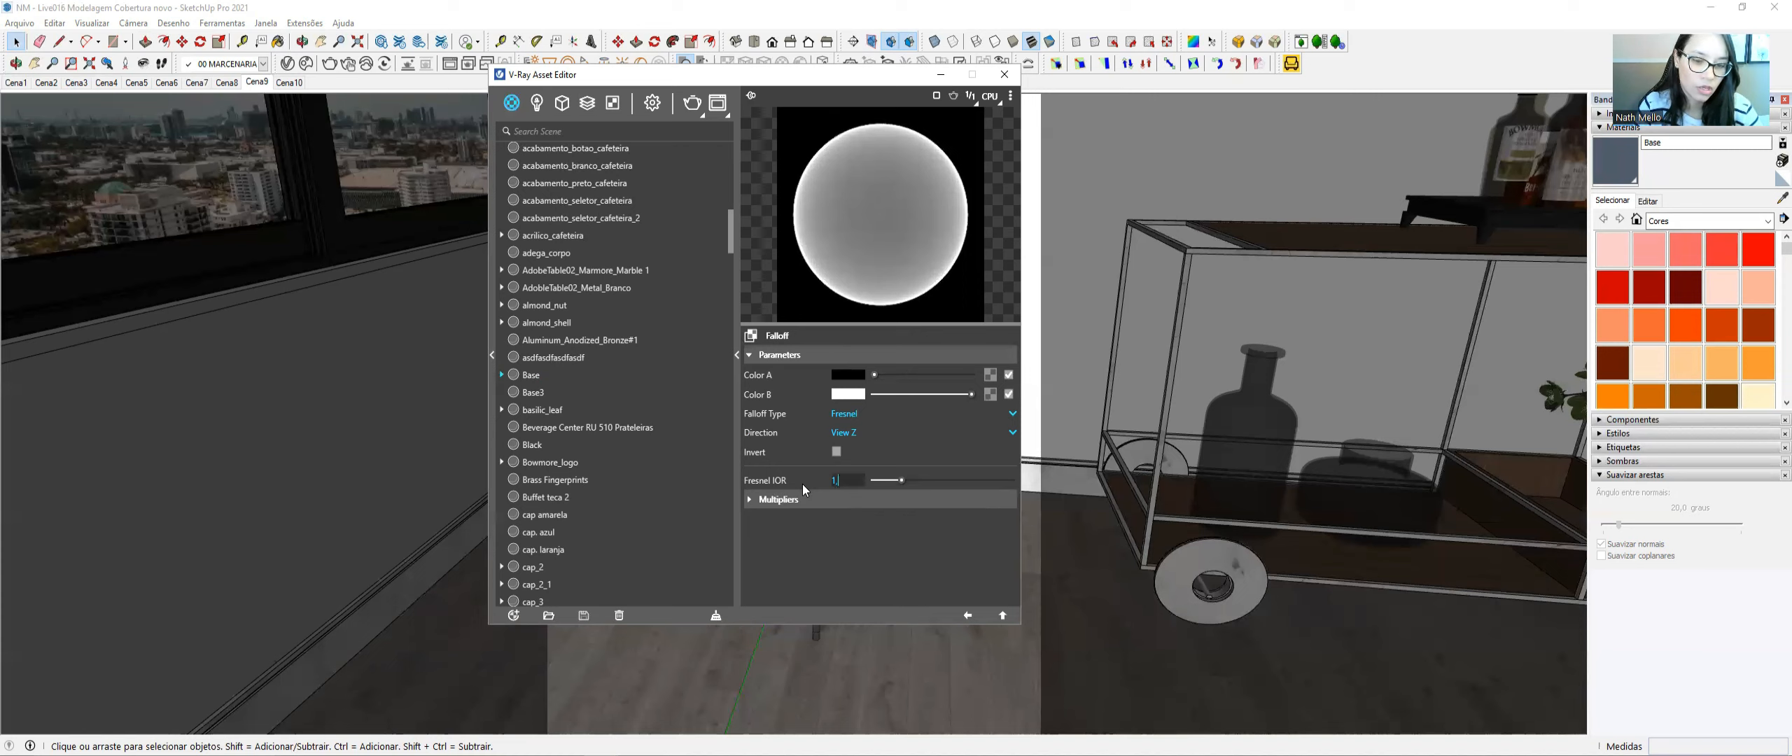
type("1,8")
key("Return")
left_click(967, 616)
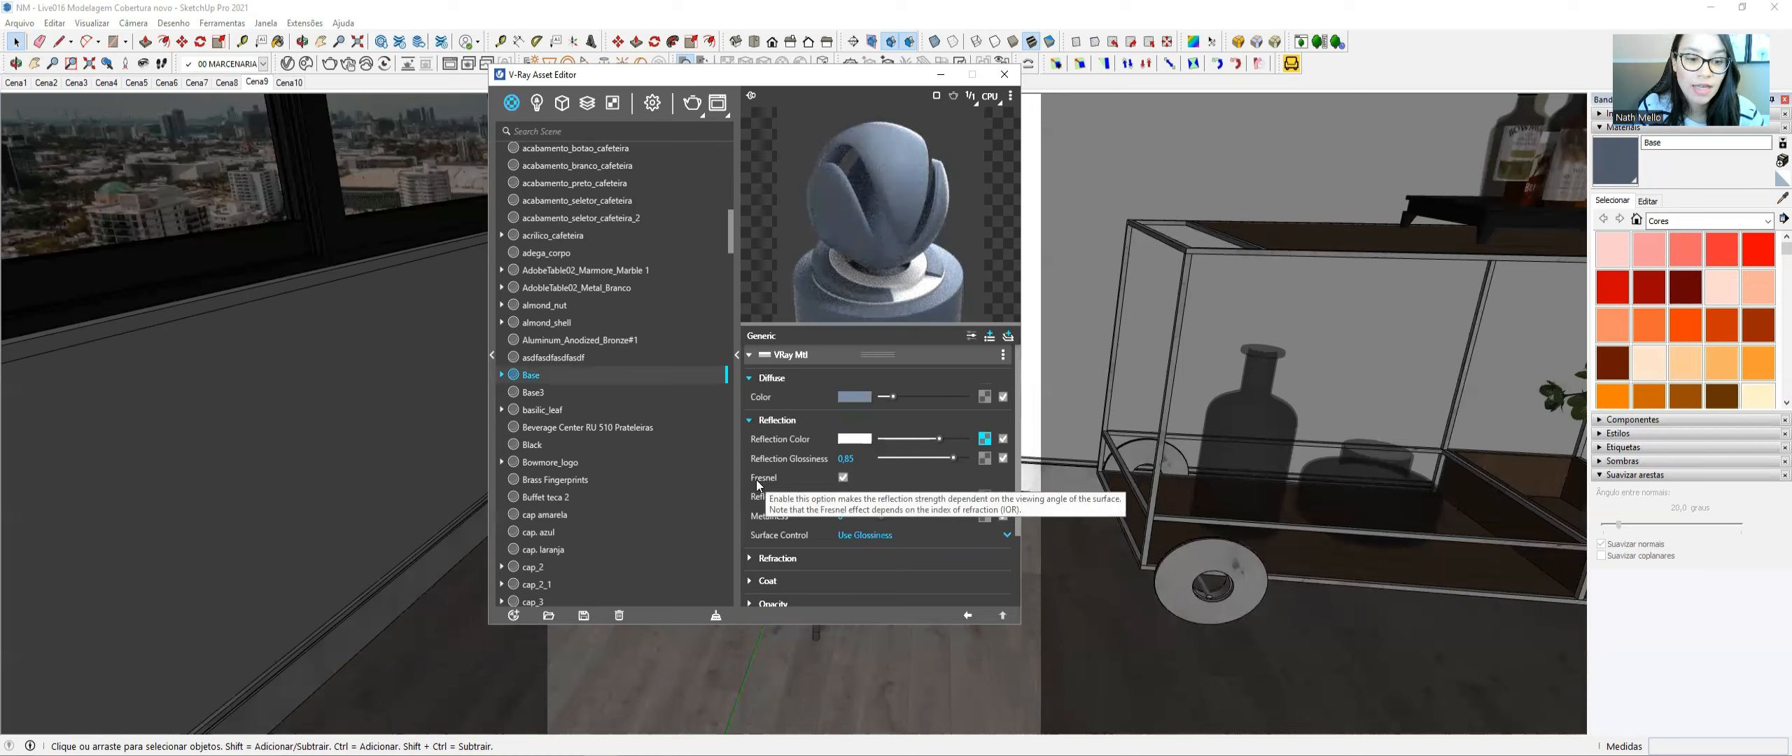
- Disable the Base material's own Fresnel option and recheck the falloff map on its reflection color
left_click(843, 476)
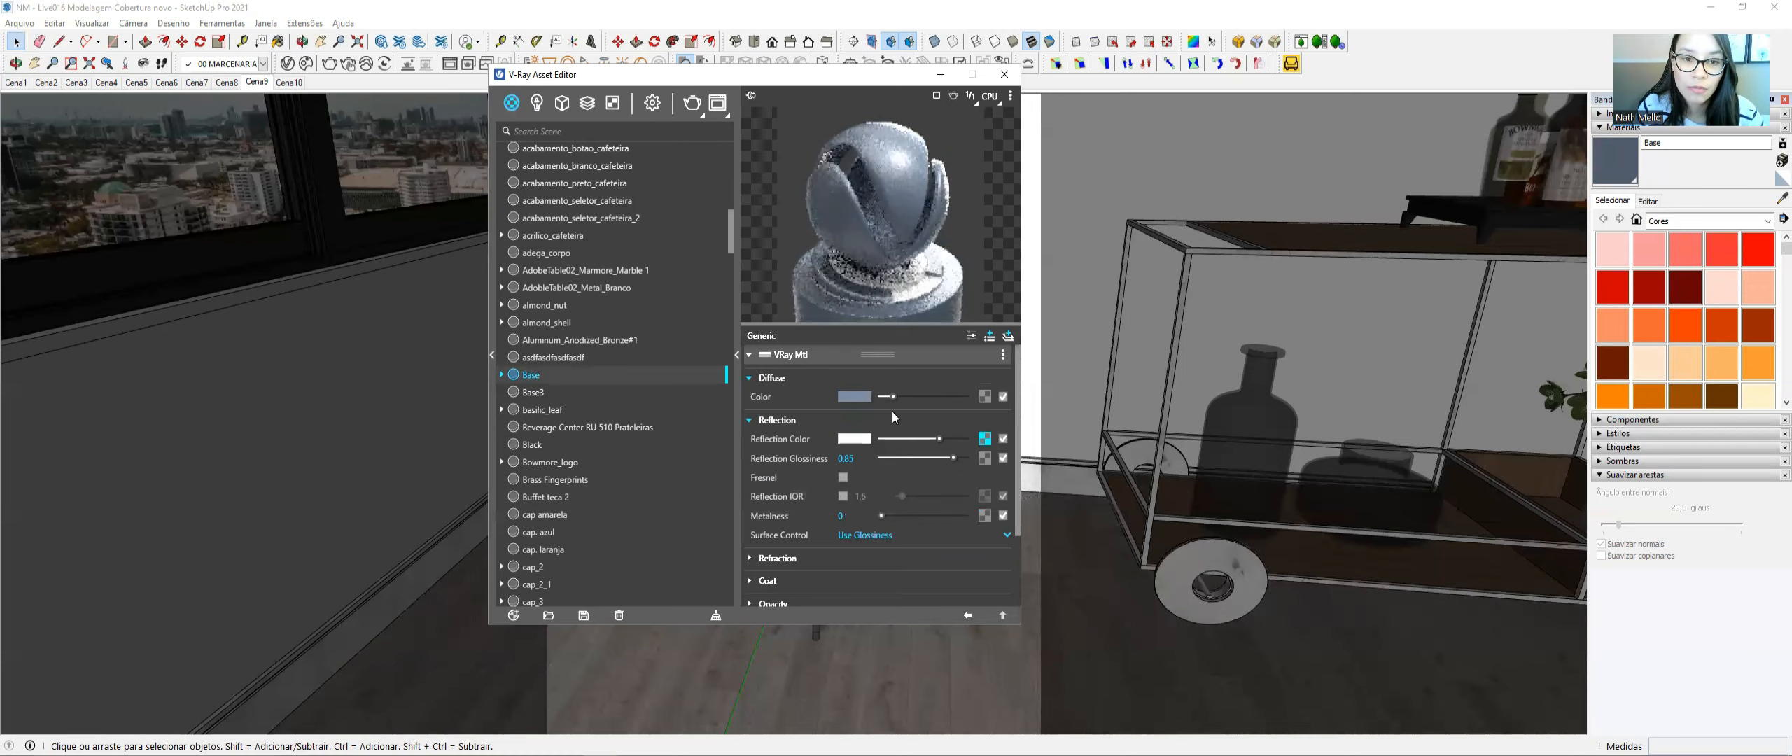
left_click(984, 439)
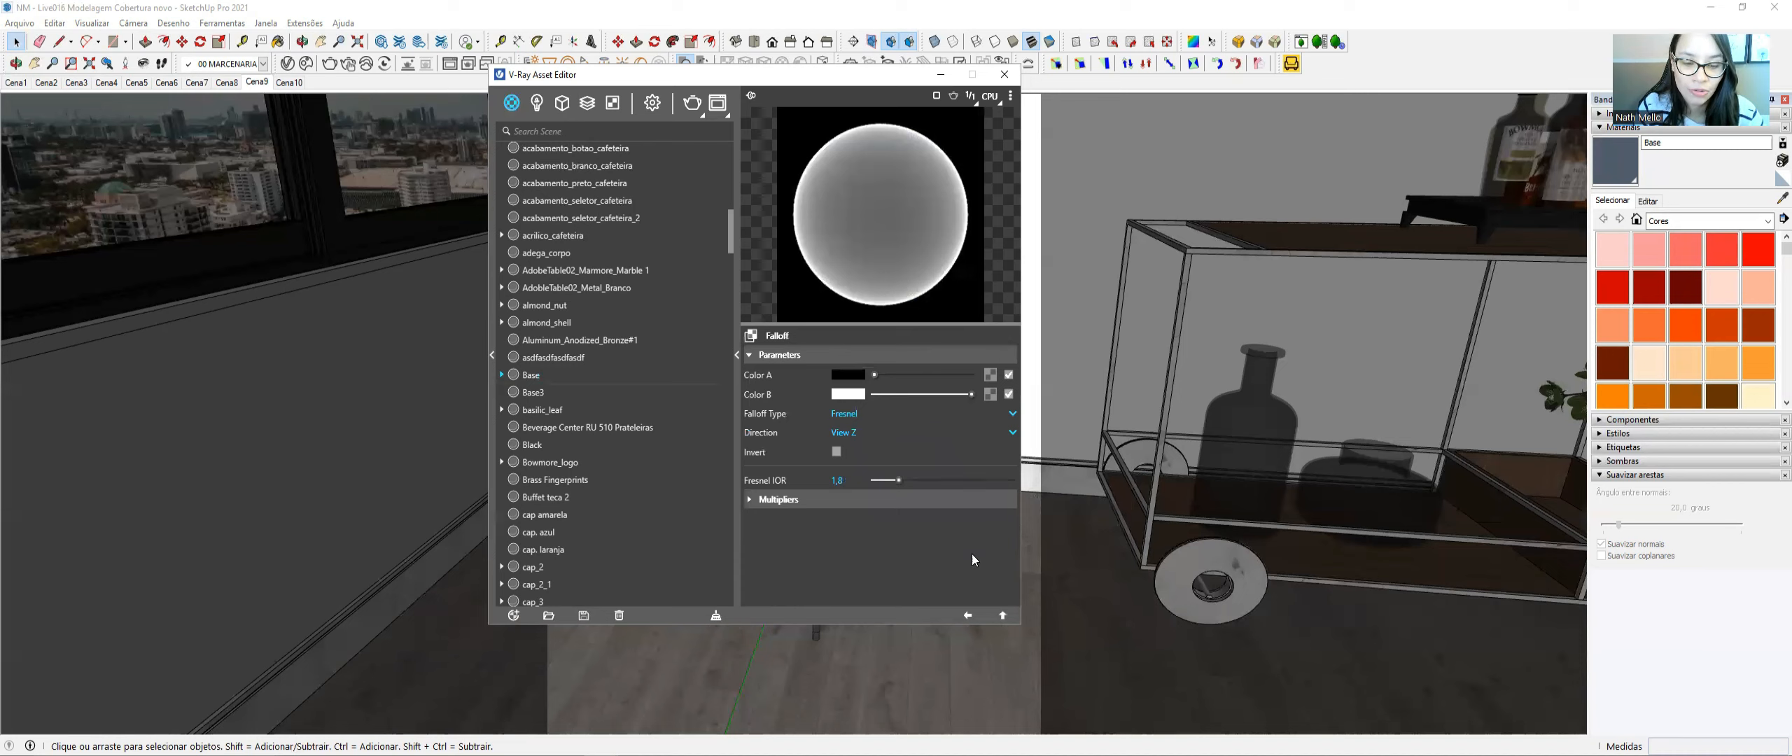
left_click(967, 615)
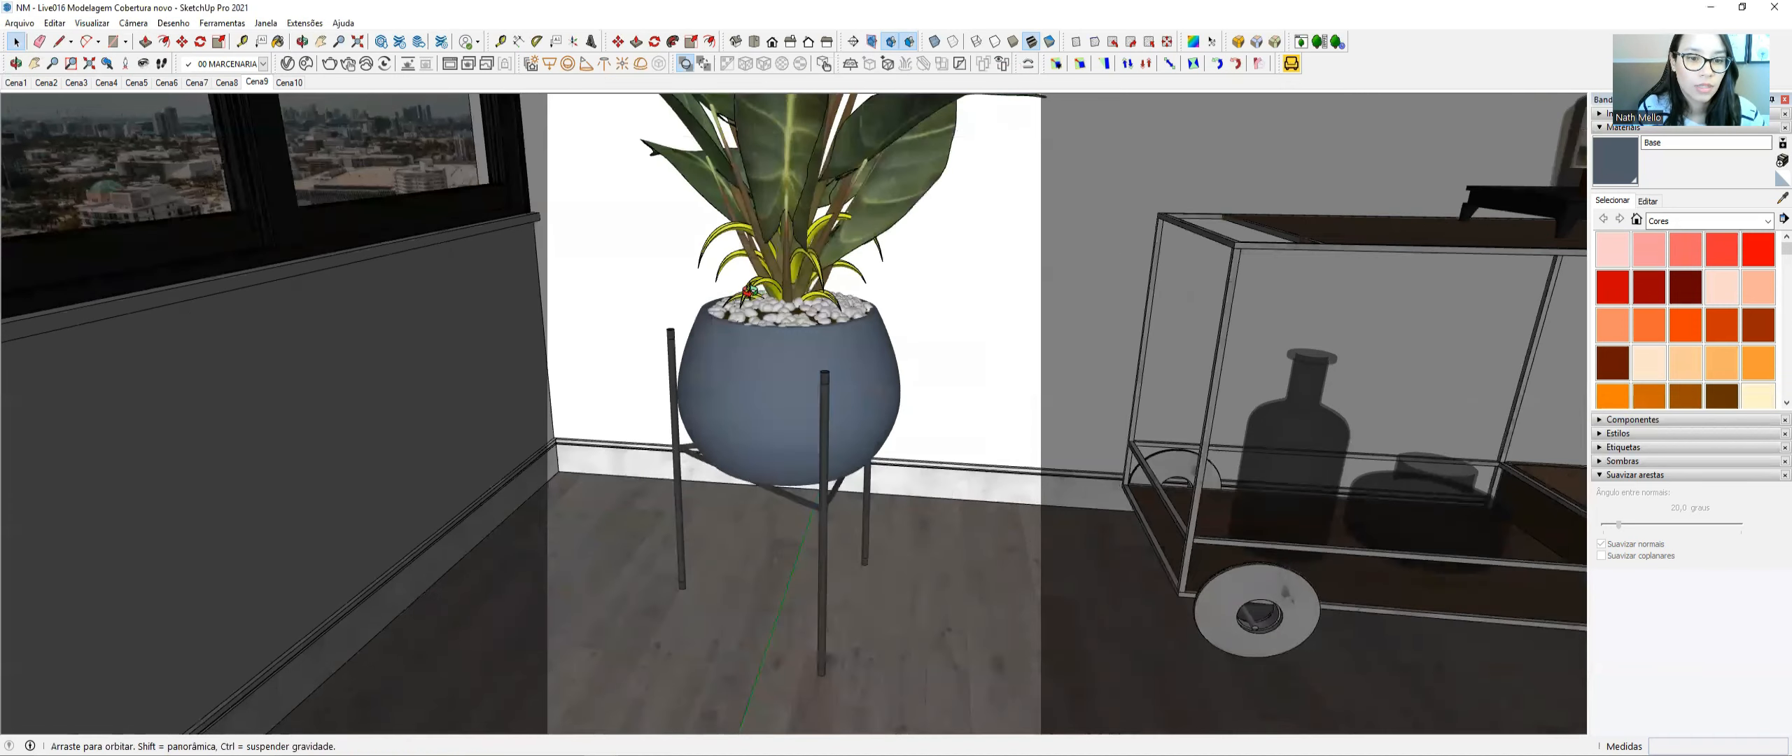
- Frame the planter in the view and start an interactive CPU render of it
scroll(766, 294, "up", 2)
middle_click_drag(764, 263, 818, 260, "shift")
left_click(16, 43)
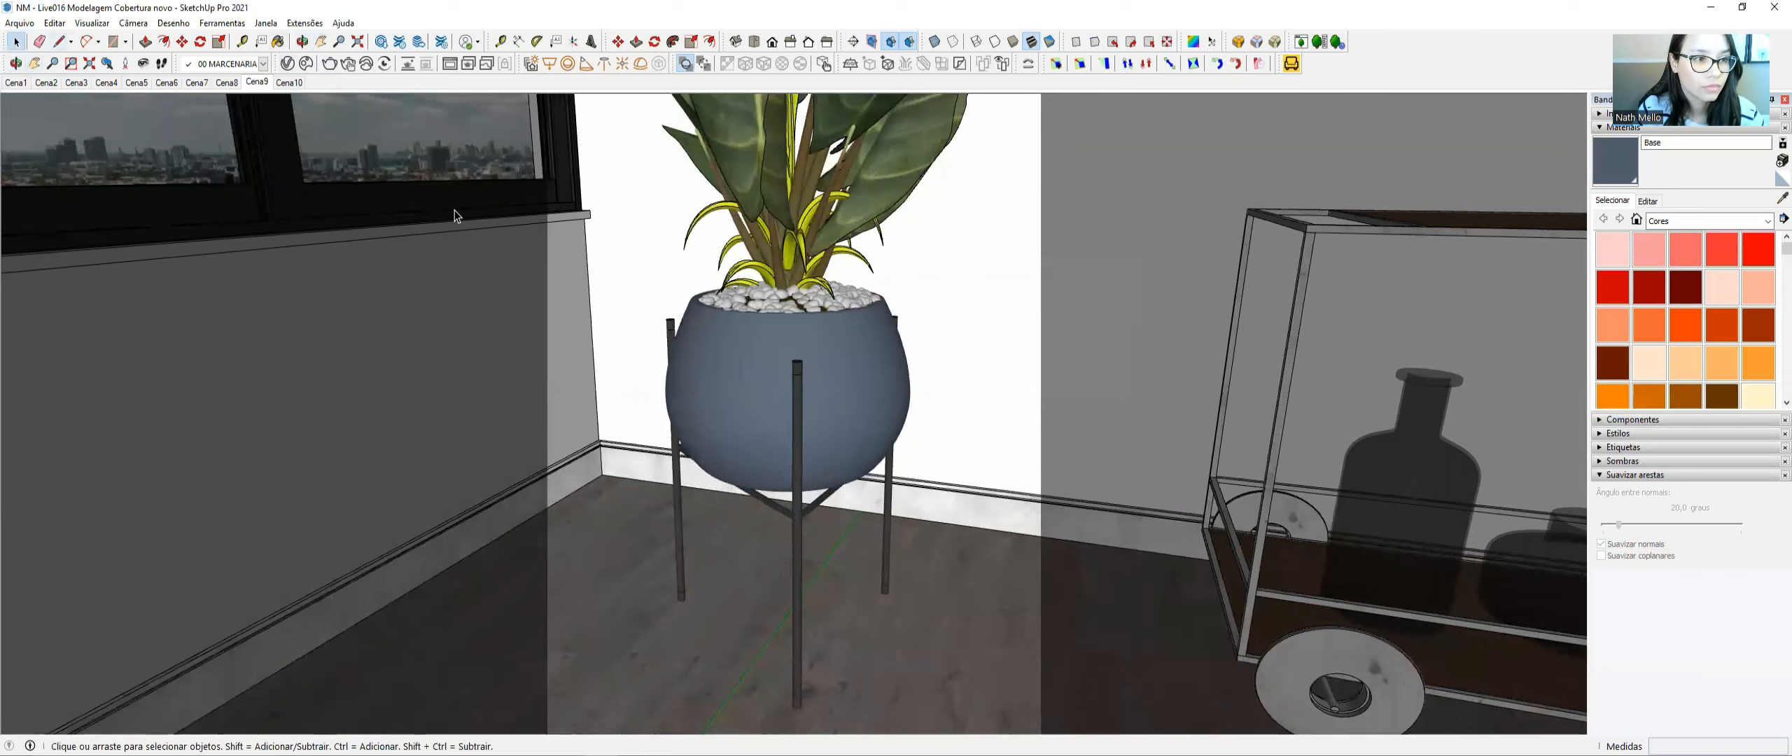
left_click(449, 65)
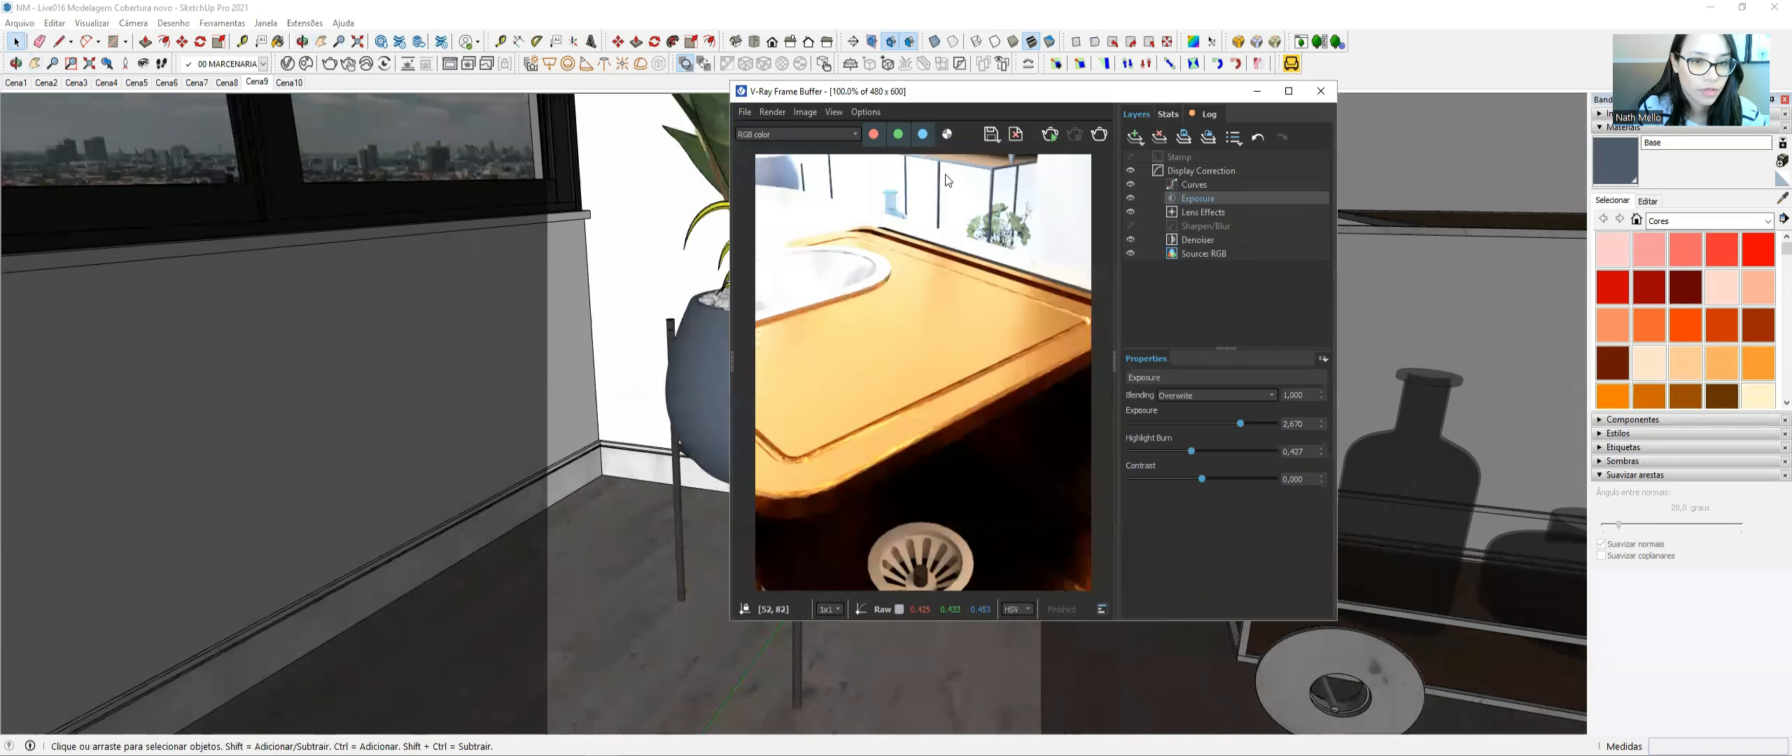
left_click(1321, 91)
left_click(288, 64)
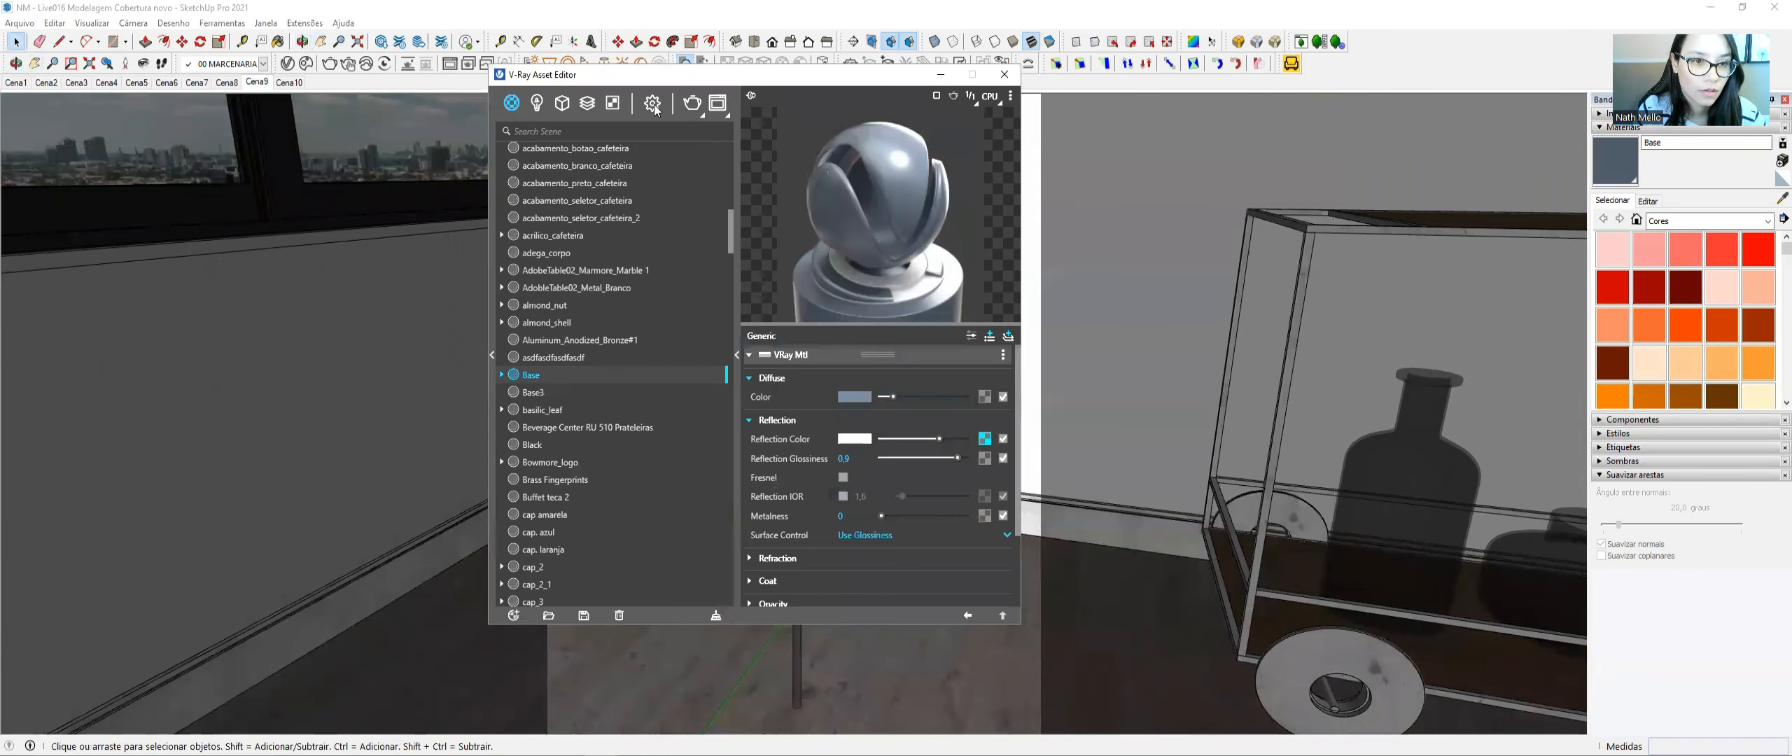
left_click(653, 105)
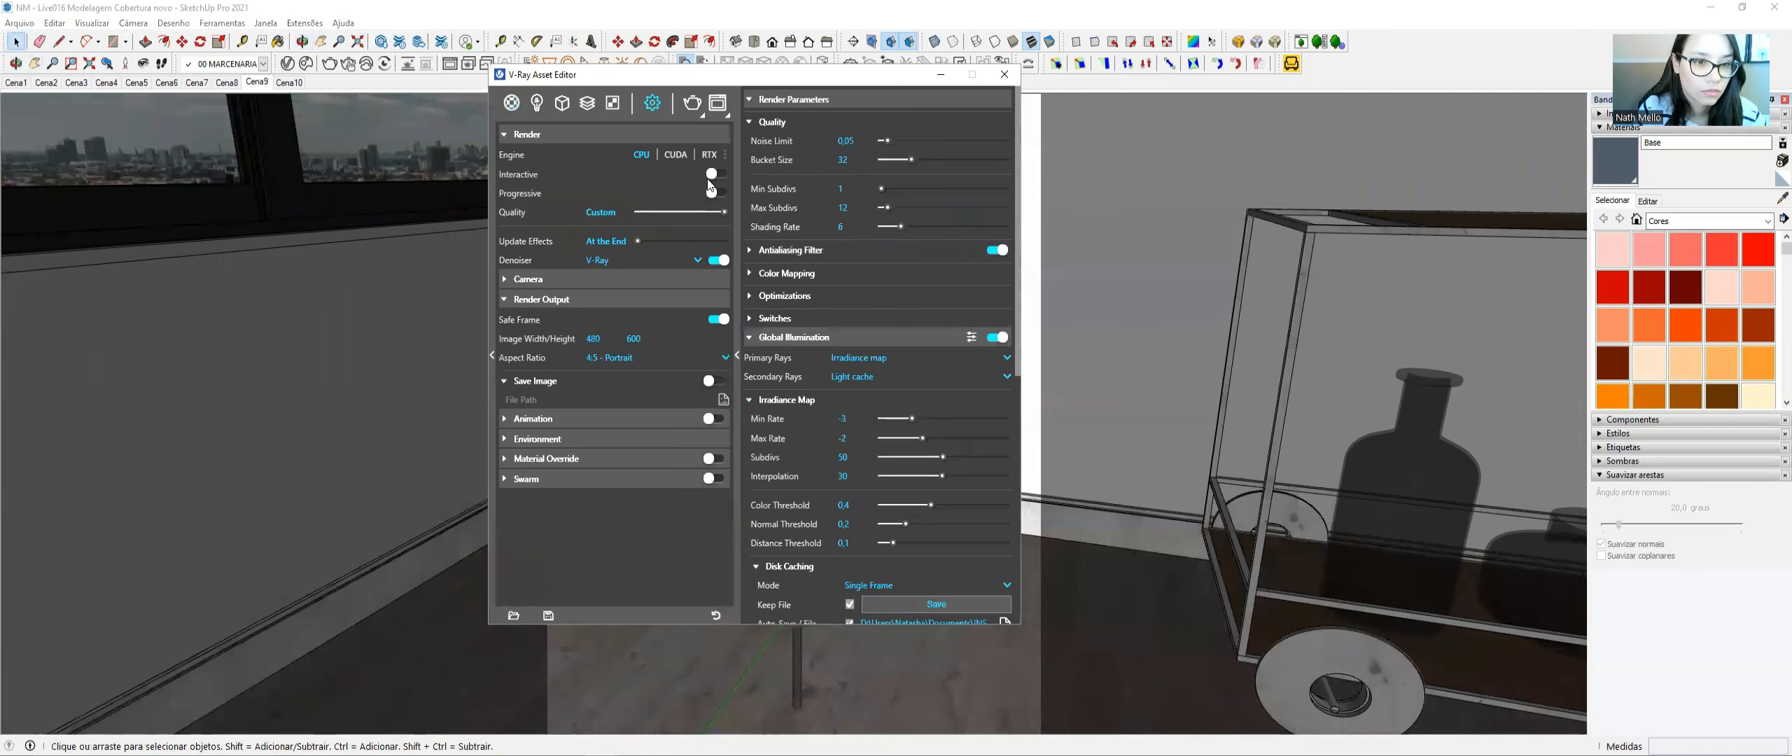
left_click(695, 116)
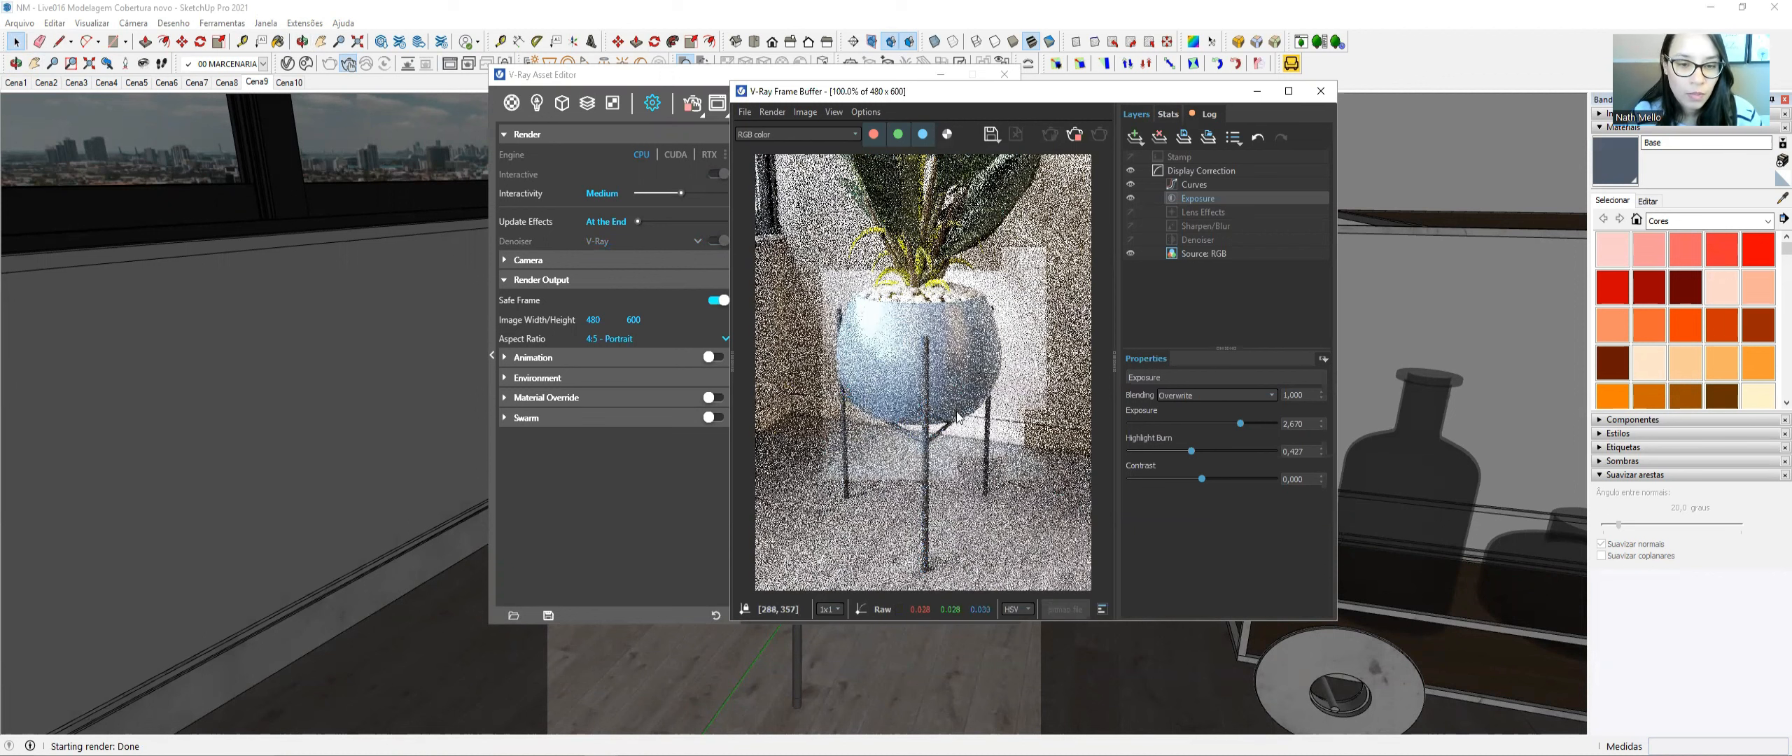
- Stop the interactive render, switch interactive mode off and render the planter with the production settings
left_click_drag(874, 91, 892, 82)
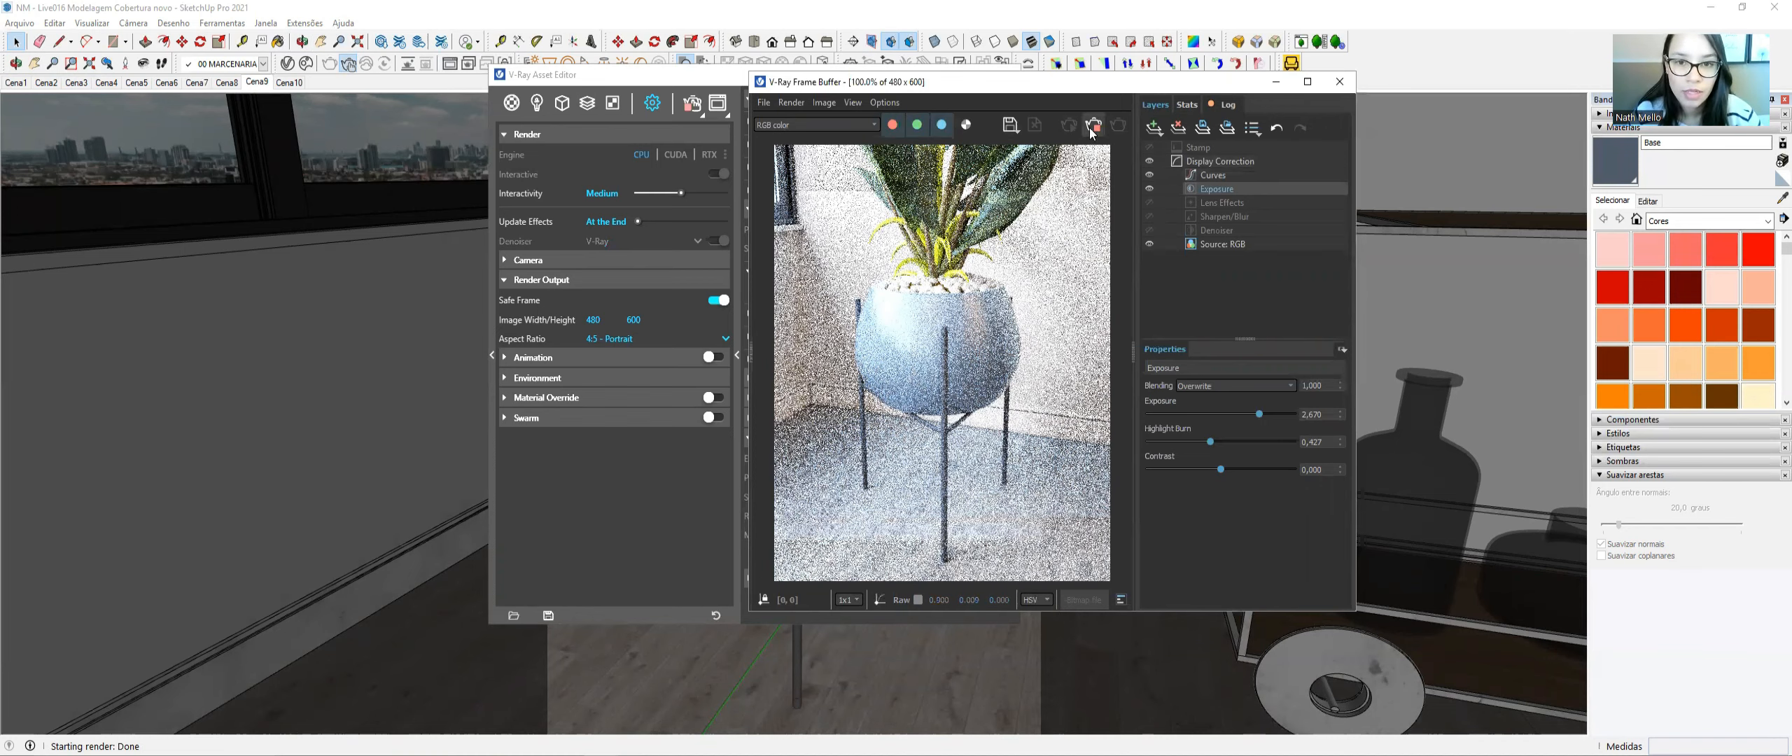
left_click(1339, 83)
left_click(718, 174)
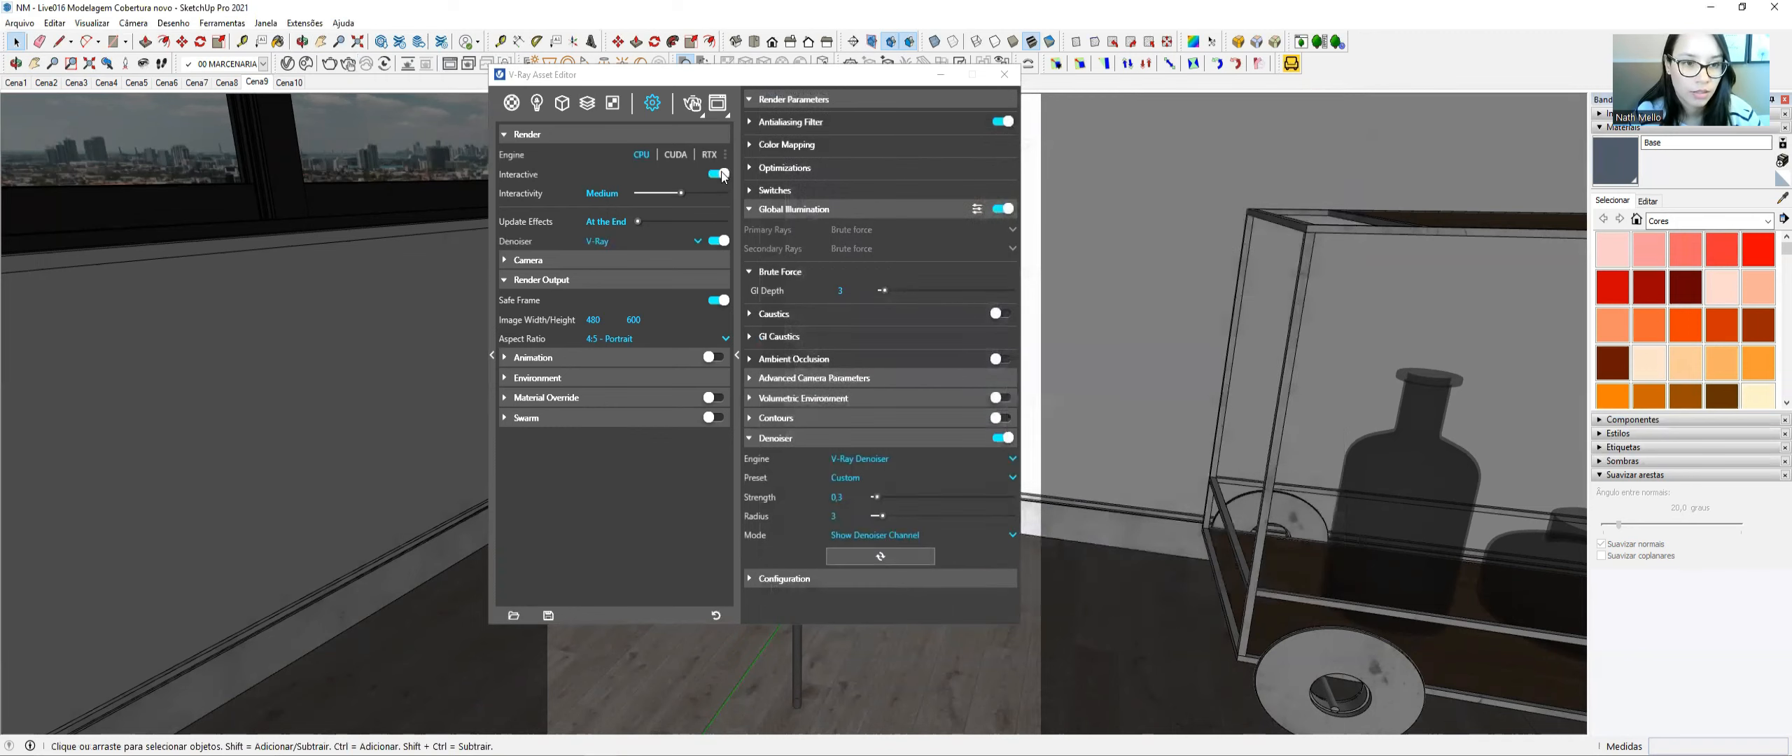
left_click(643, 155)
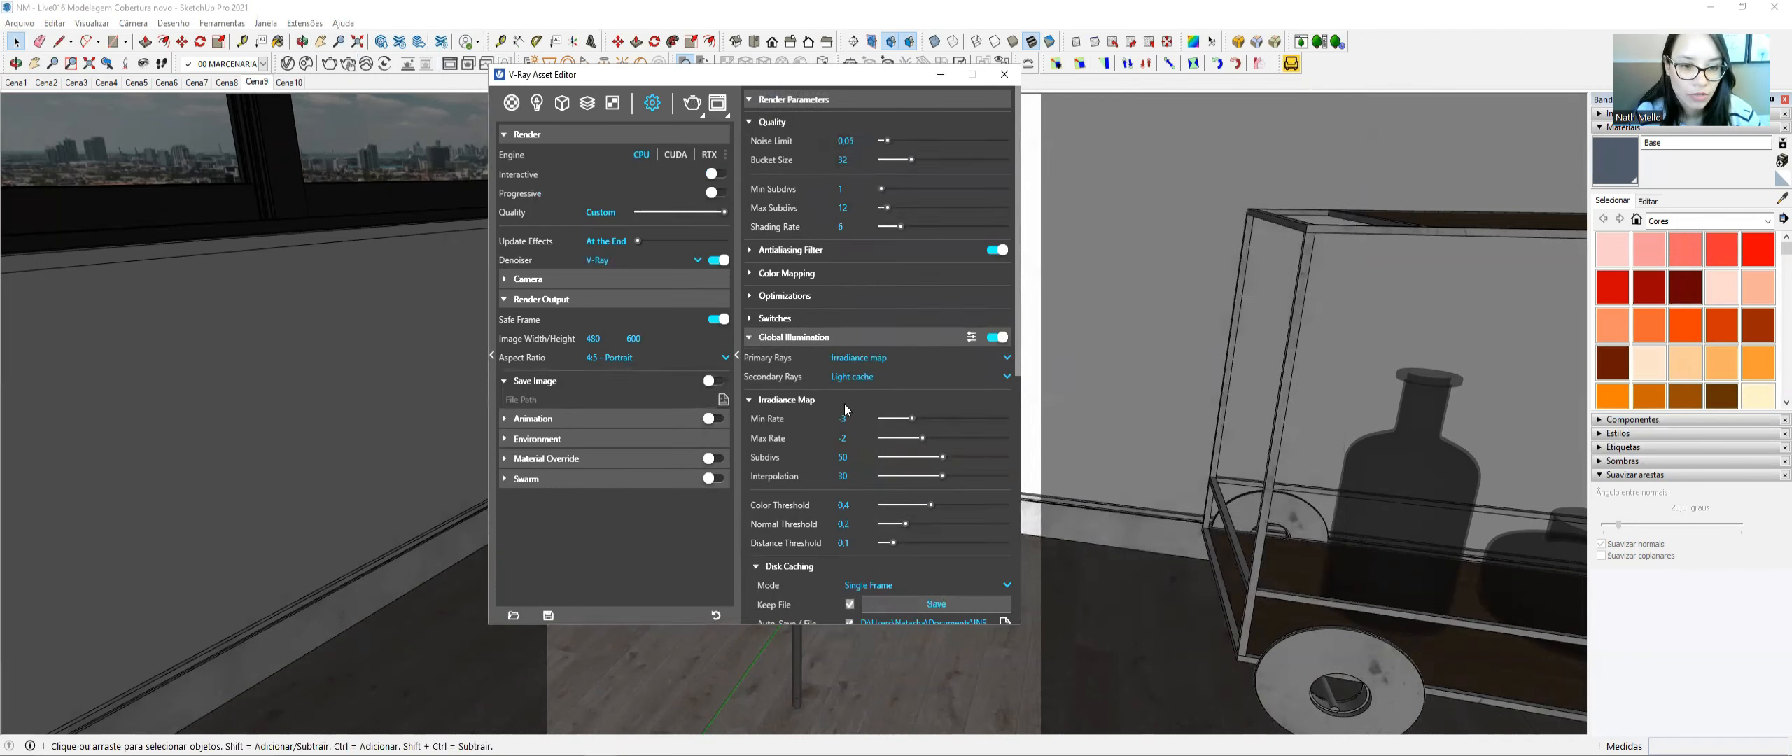
scroll(842, 485, "down", 4)
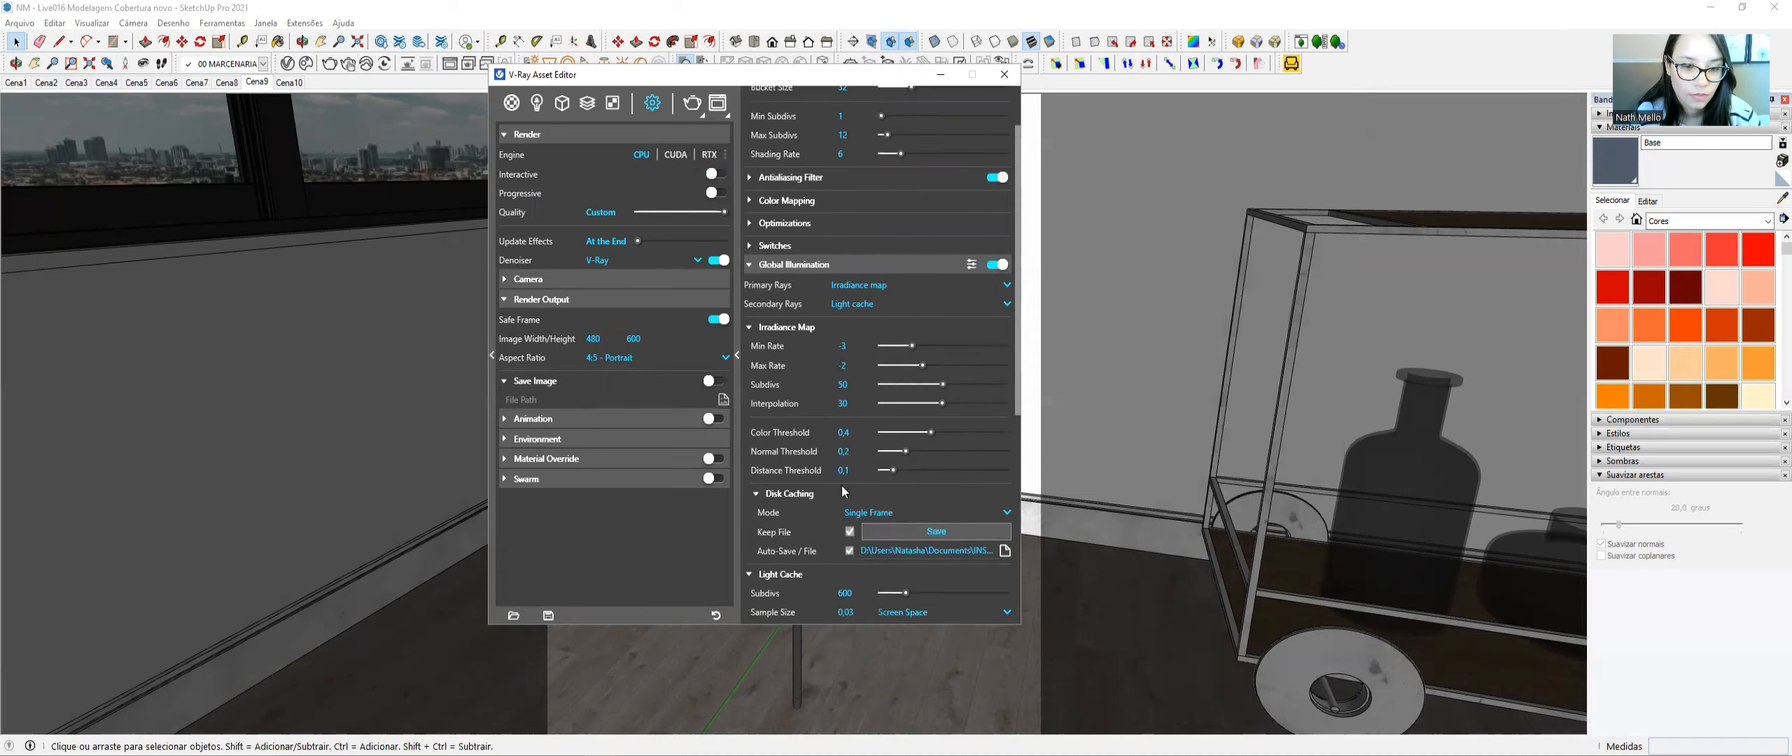
scroll(846, 531, "down", 2)
left_click(849, 348)
left_click(691, 104)
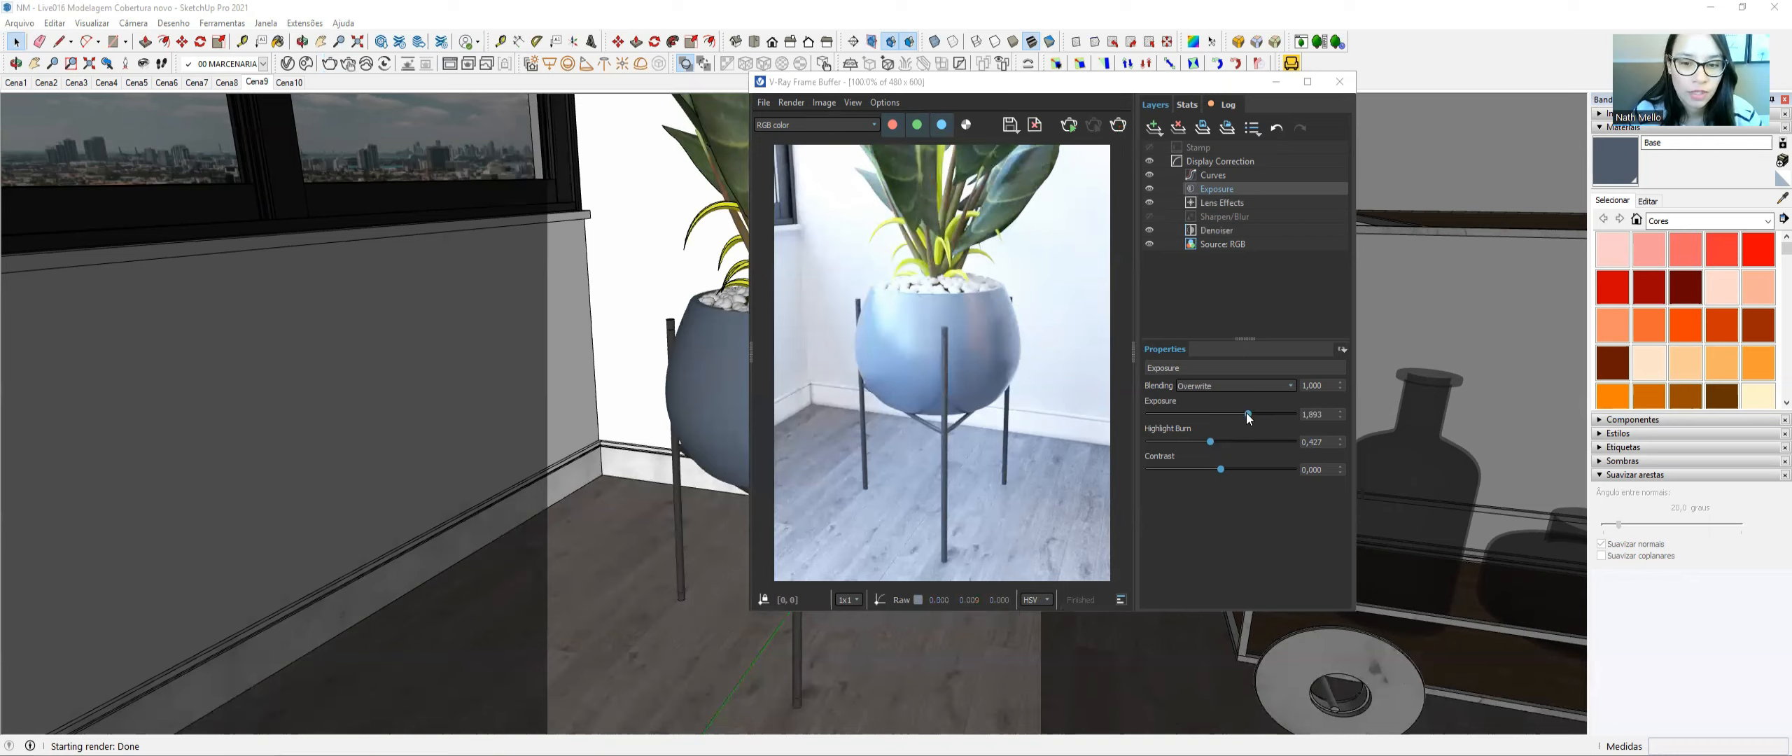
- Lower the render's exposure correction to about 1.8 and save the planter image to the frame buffer history
left_click_drag(1248, 415, 1246, 415)
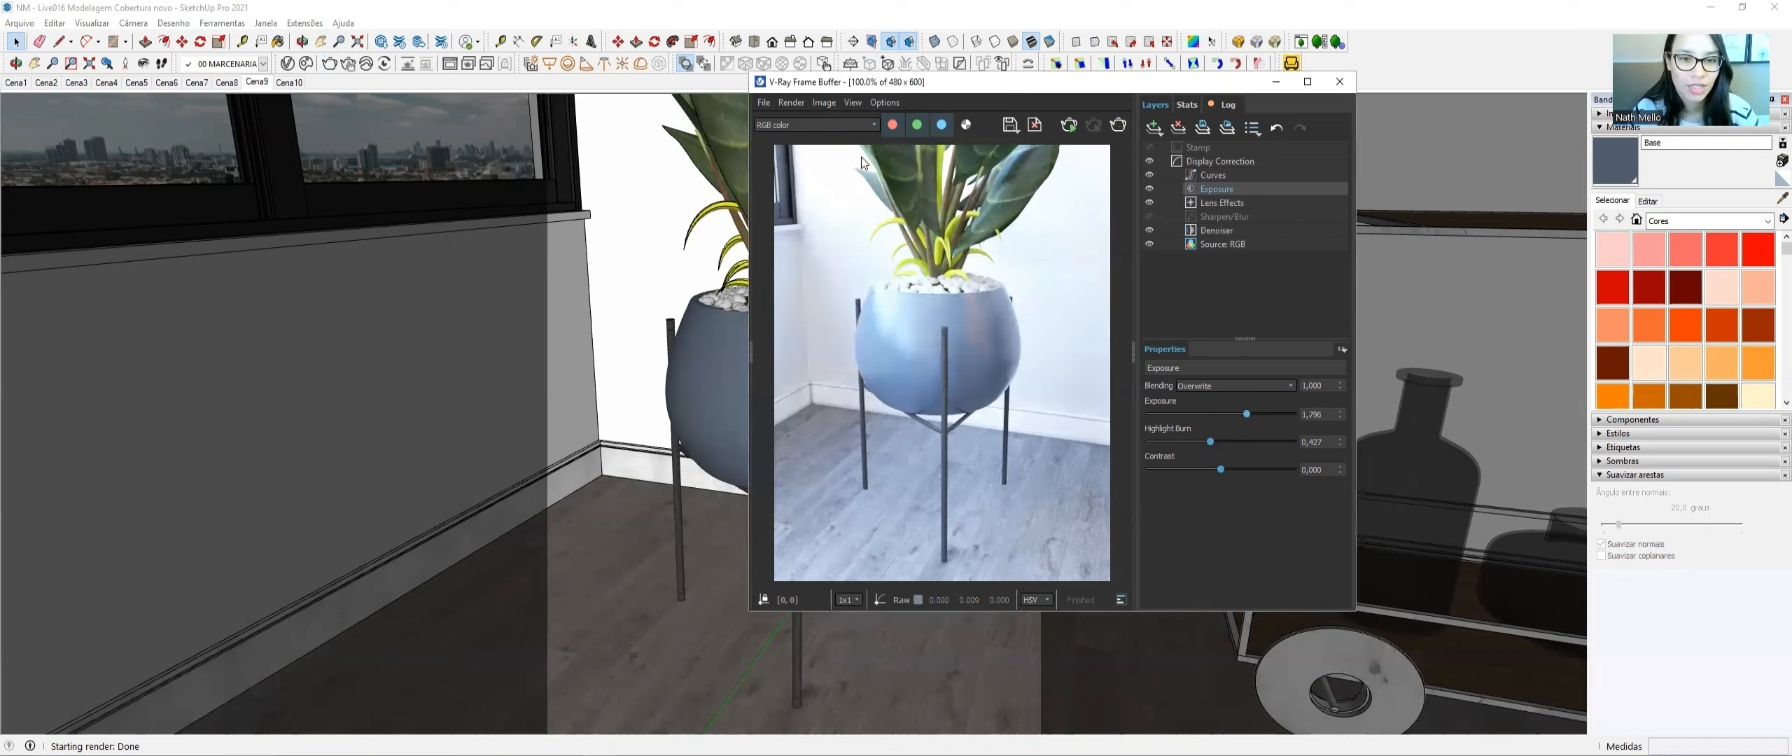
left_click(751, 351)
left_click(612, 129)
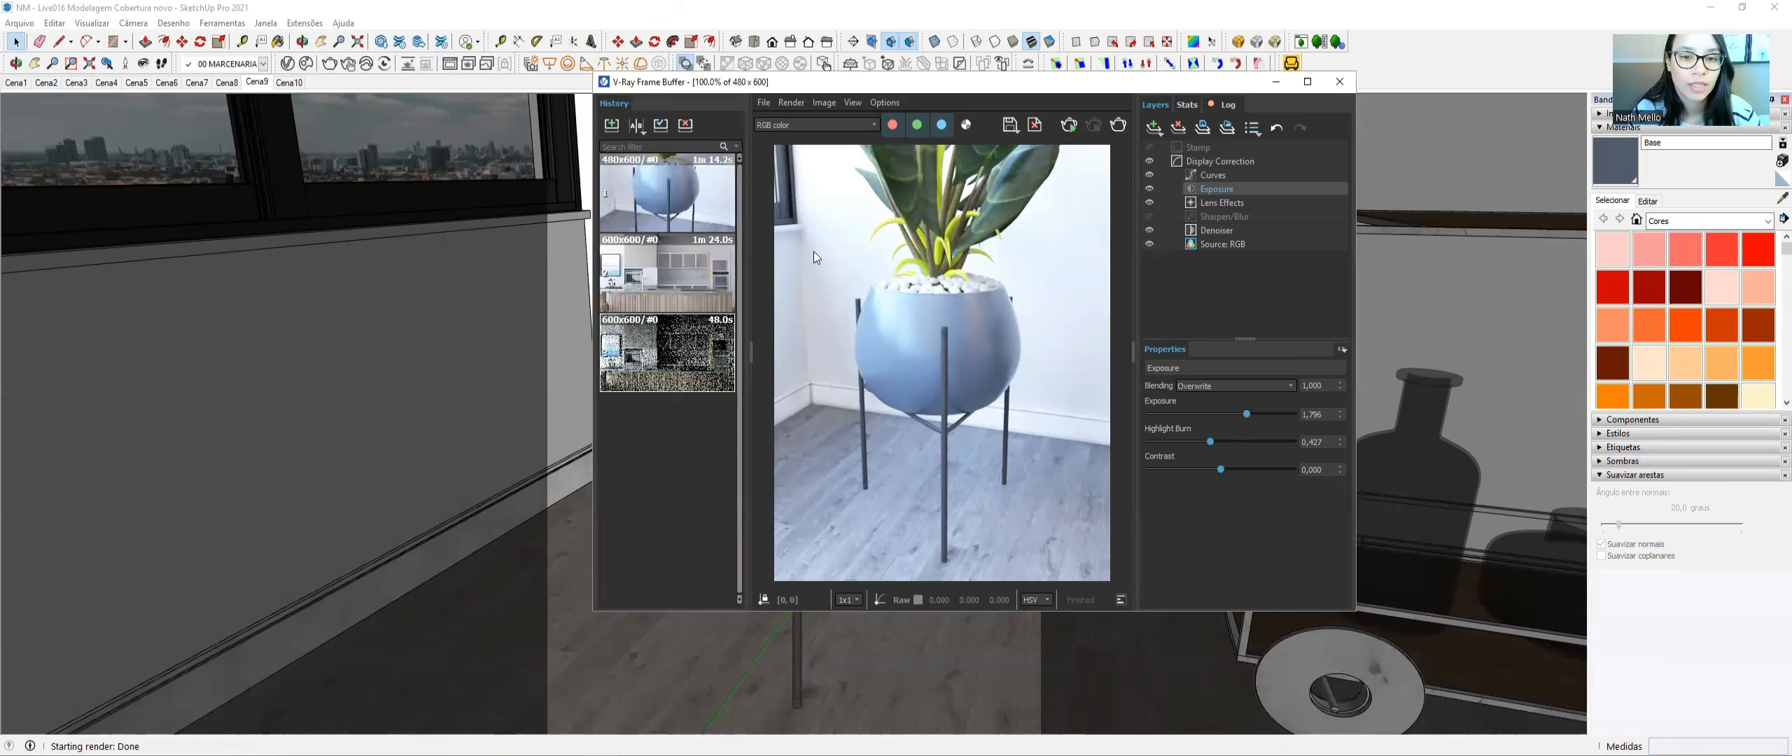
left_click(1340, 82)
- Replace the falloff map on the Base material's reflection color with the built-in Fresnel option, using a reflection glossiness of 0.8
left_click(287, 64)
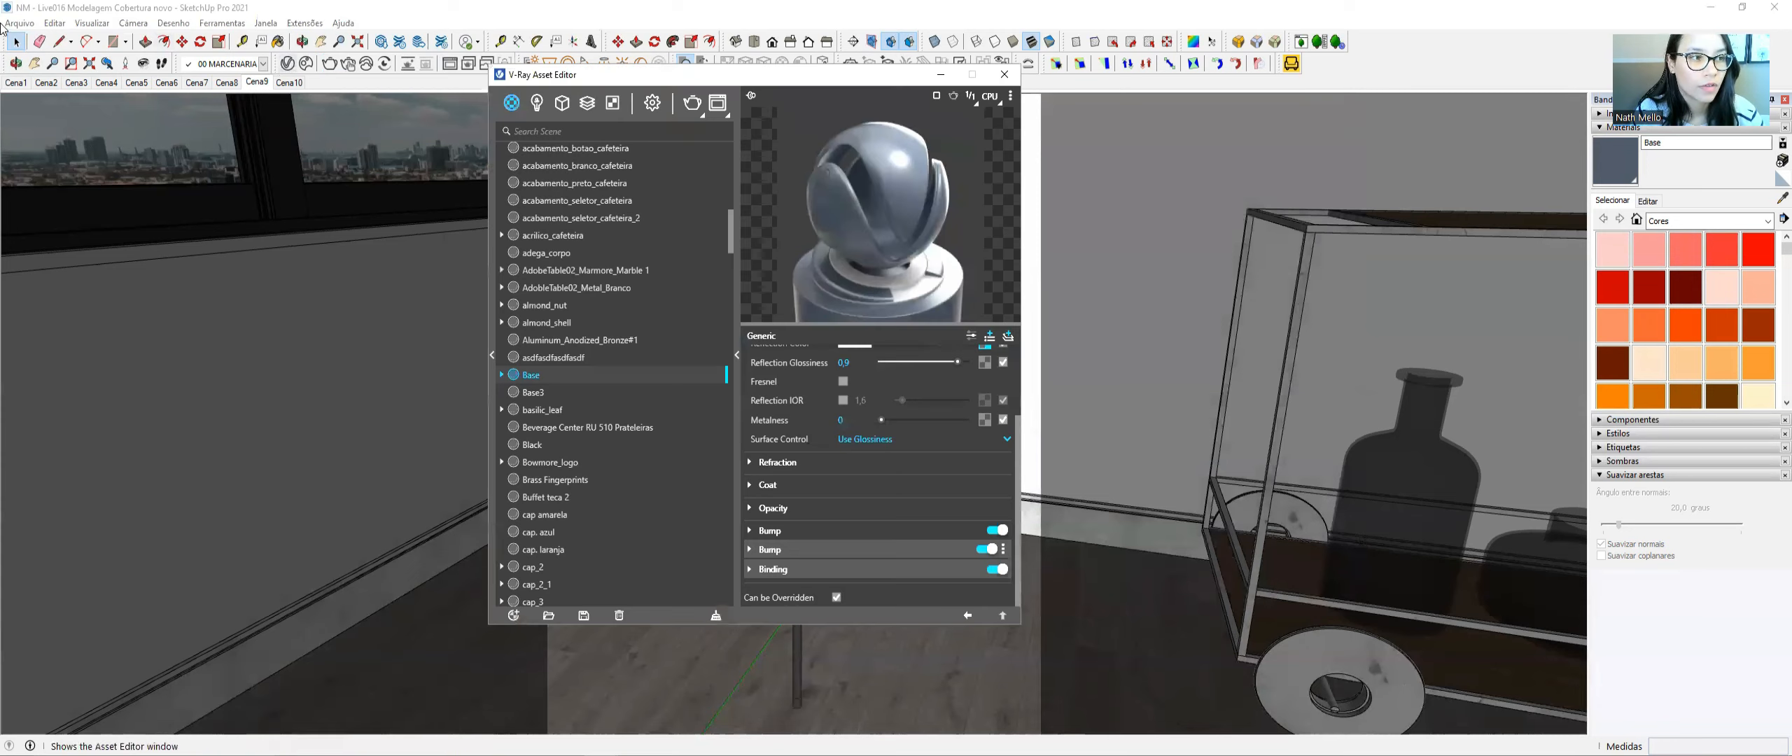
left_click(16, 42)
scroll(912, 474, "up", 3)
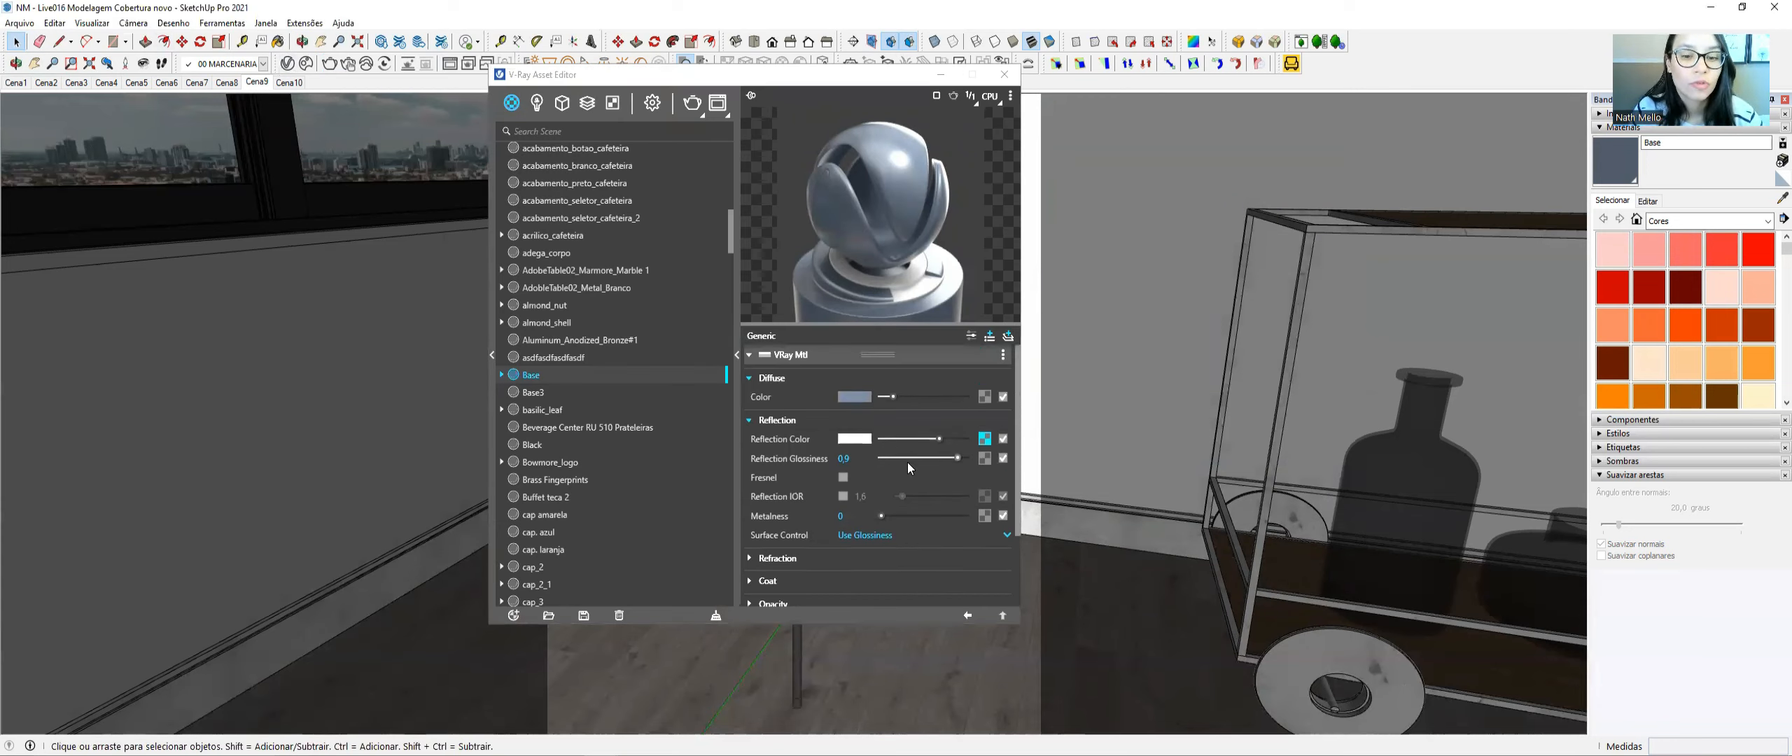
right_click(986, 441)
left_click(953, 504)
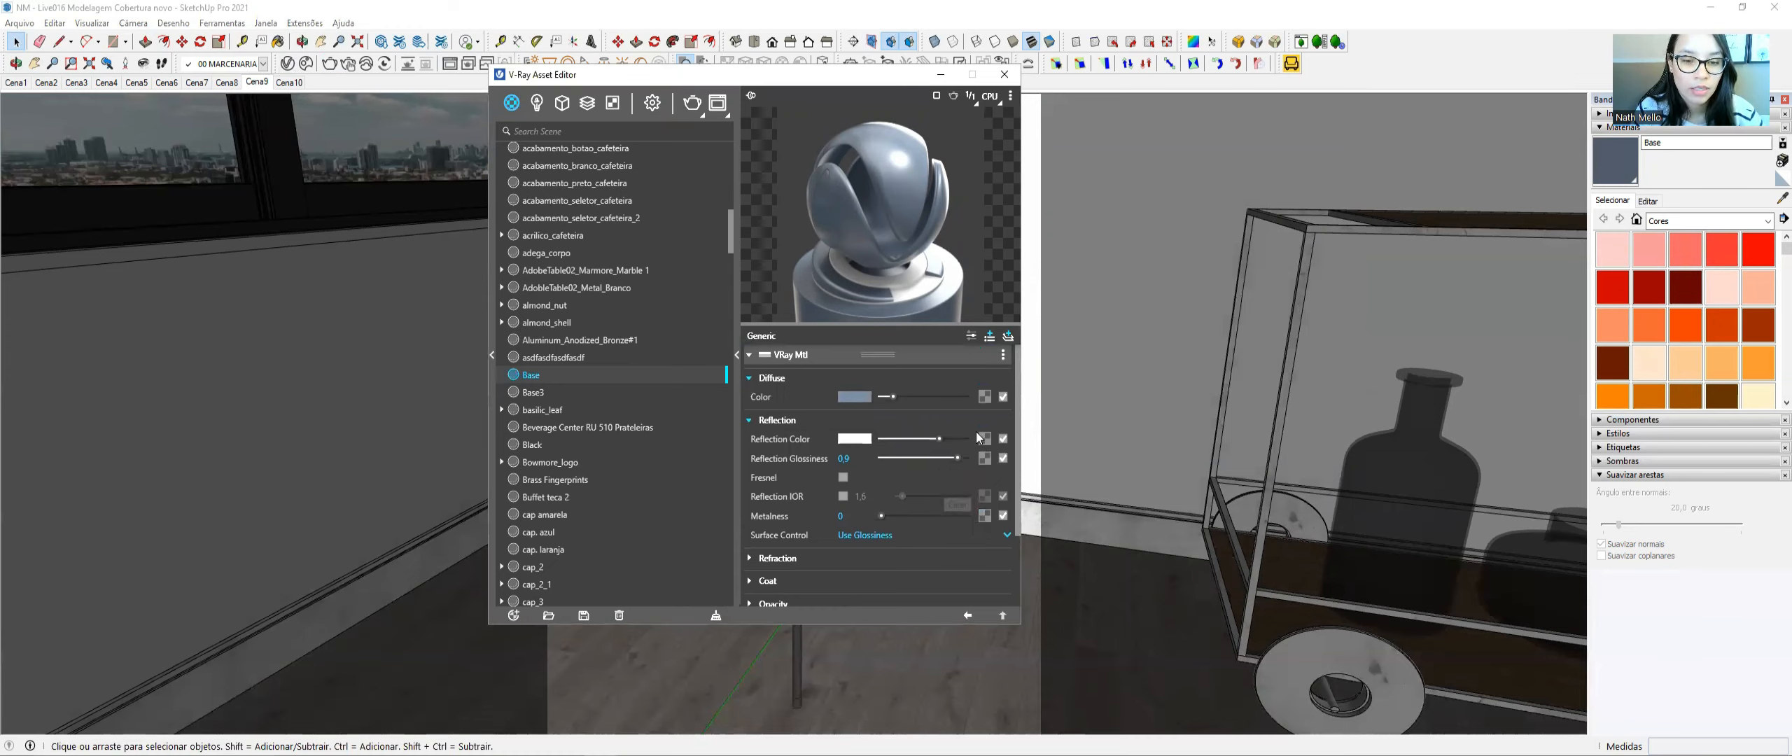
left_click(843, 479)
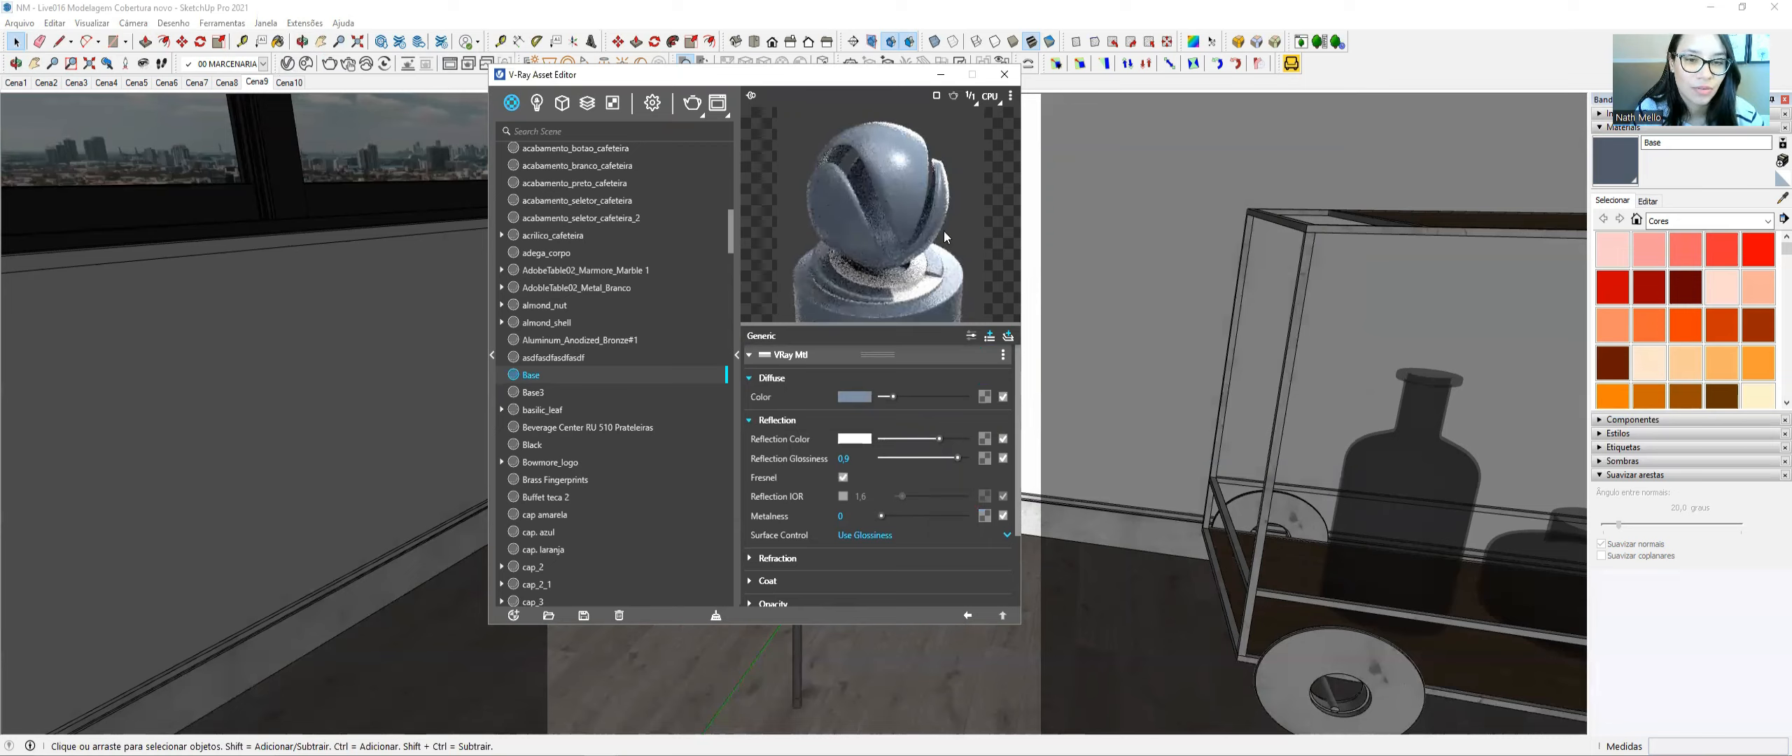
left_click_drag(956, 457, 949, 456)
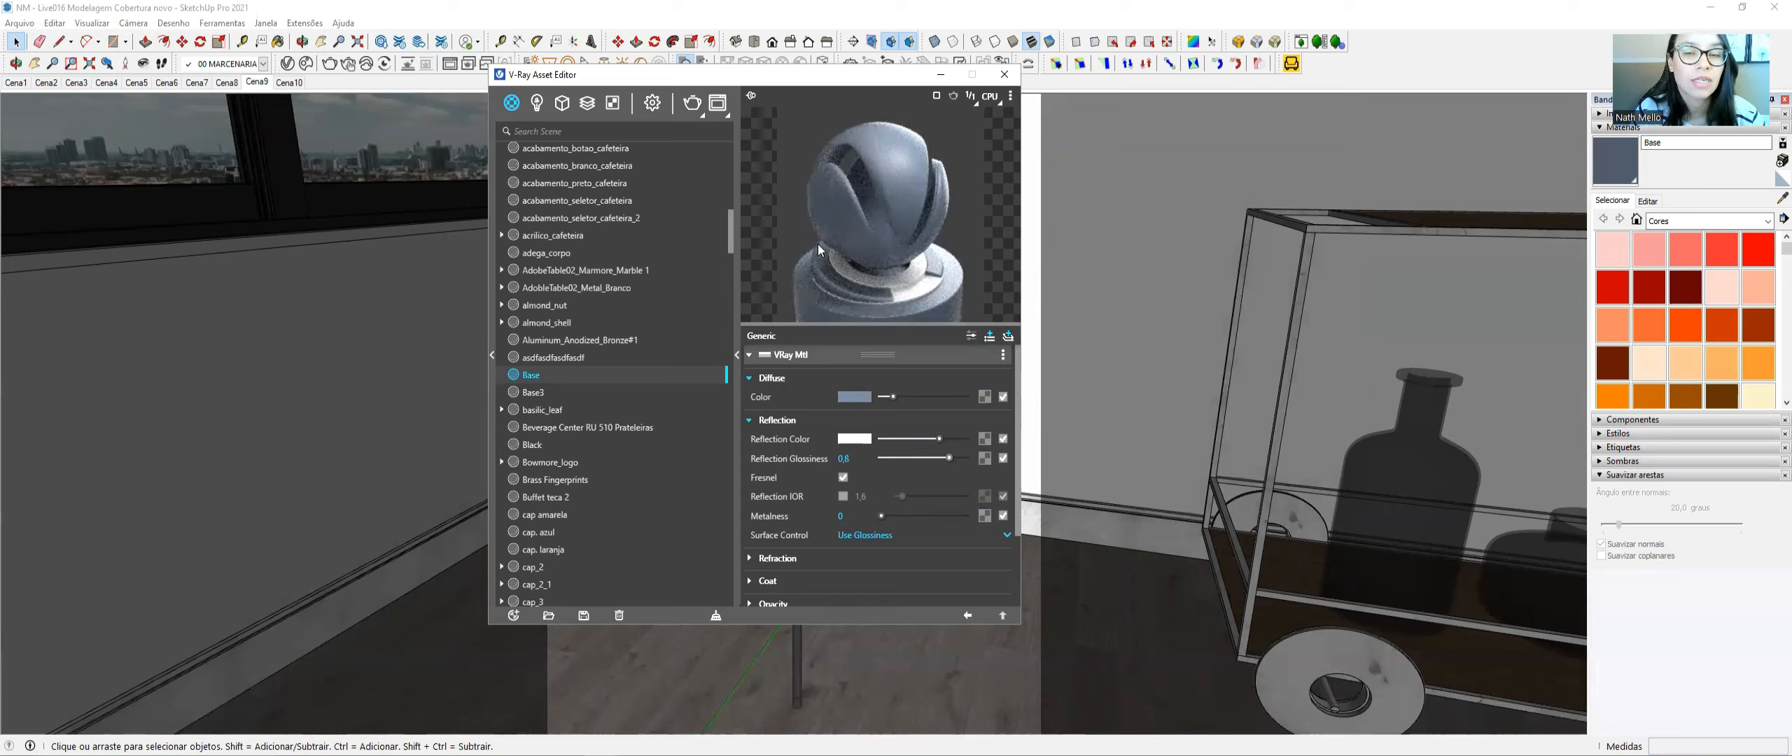
- Load the Dirt cerâmica 02 image as a bitmap in the Base material's bump map
scroll(847, 479, "down", 3)
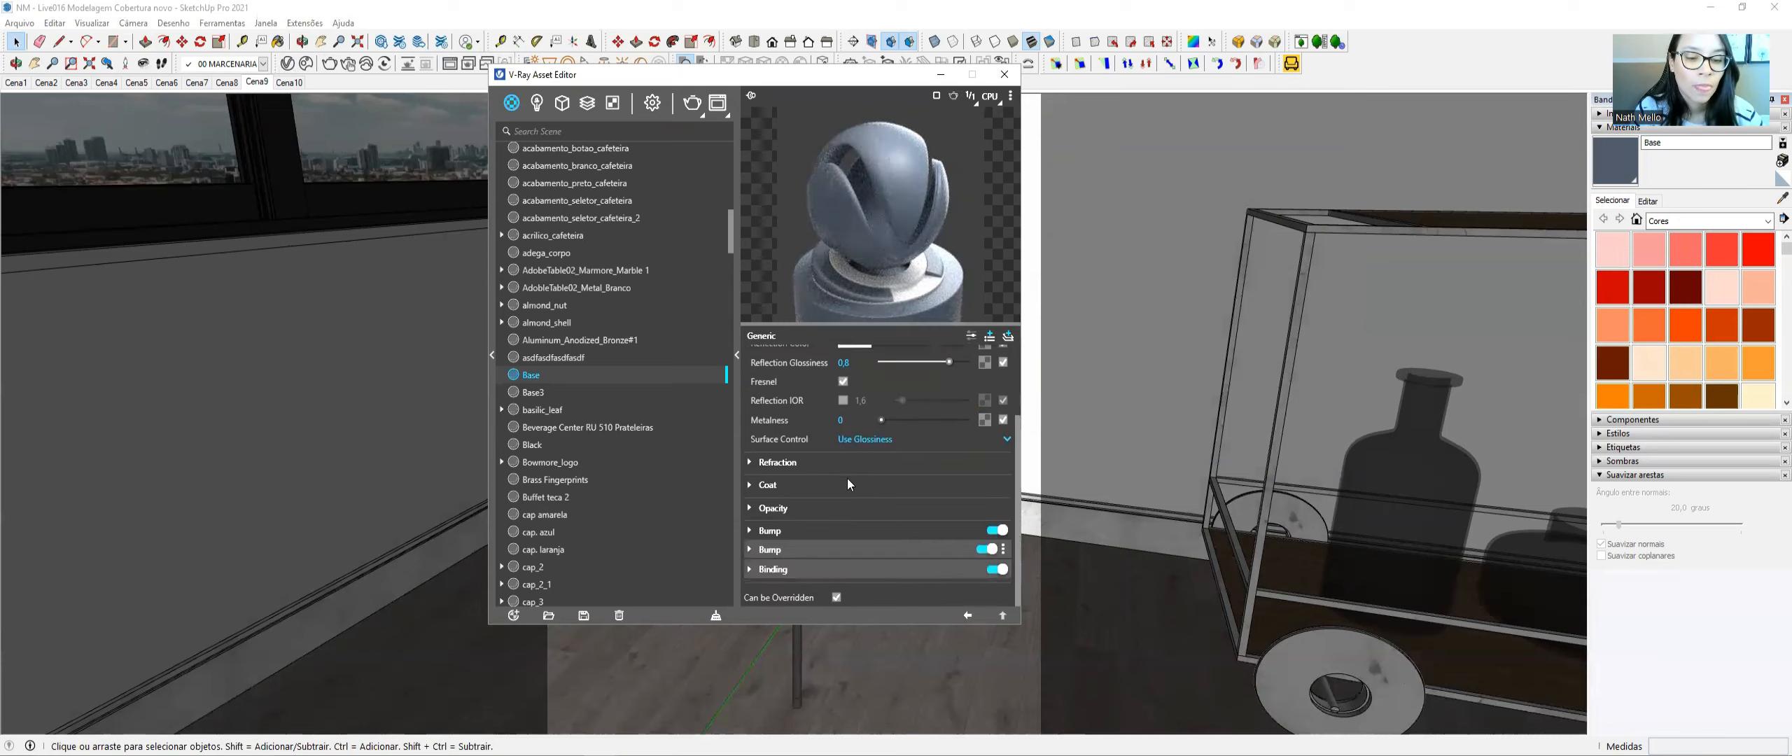
left_click(807, 534)
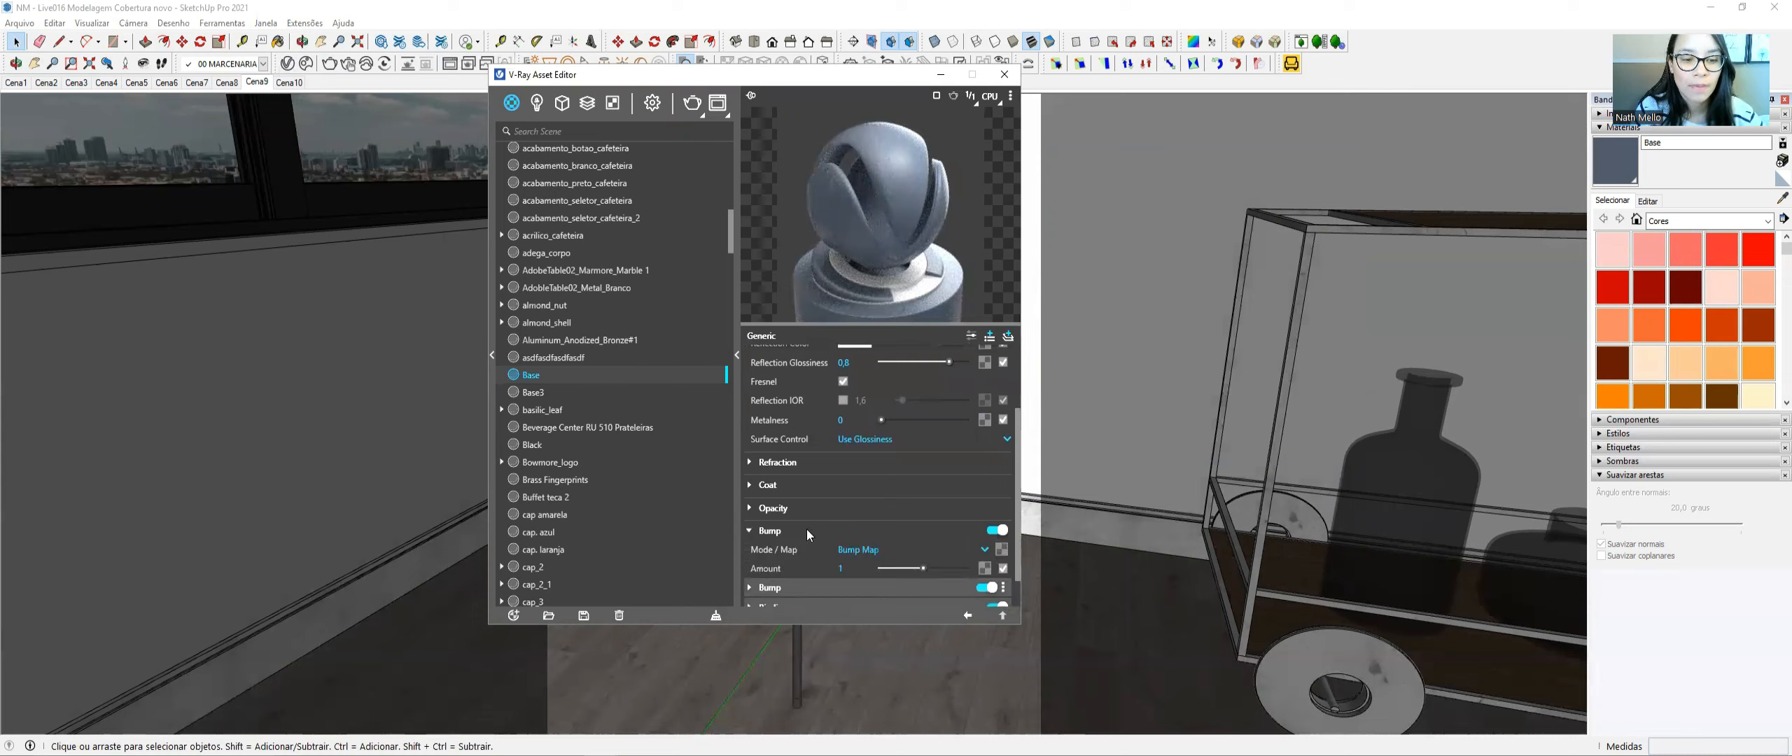
left_click(1002, 549)
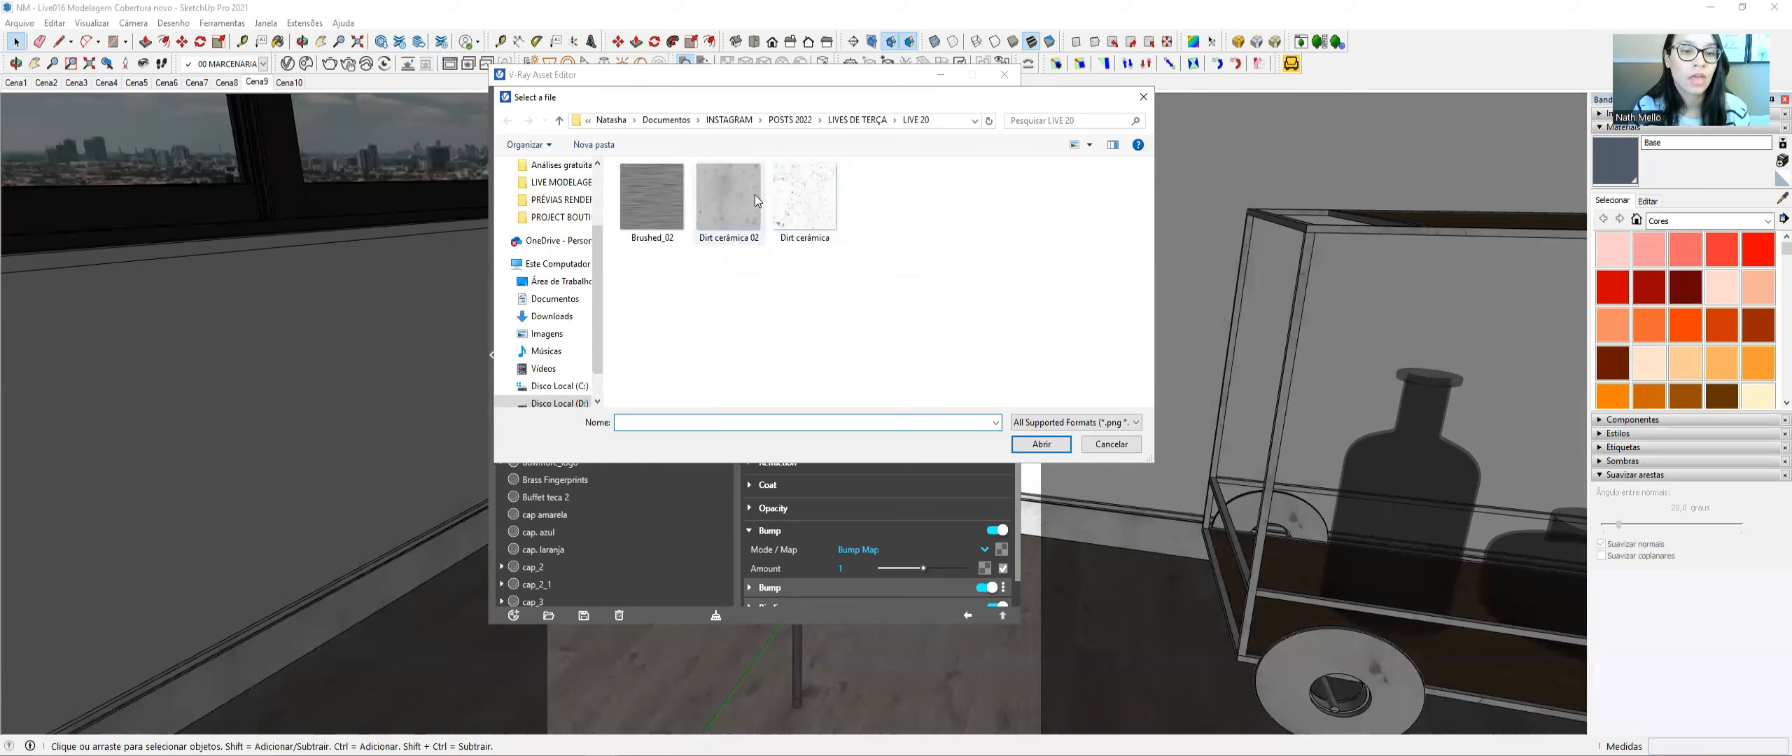
double_click(732, 185)
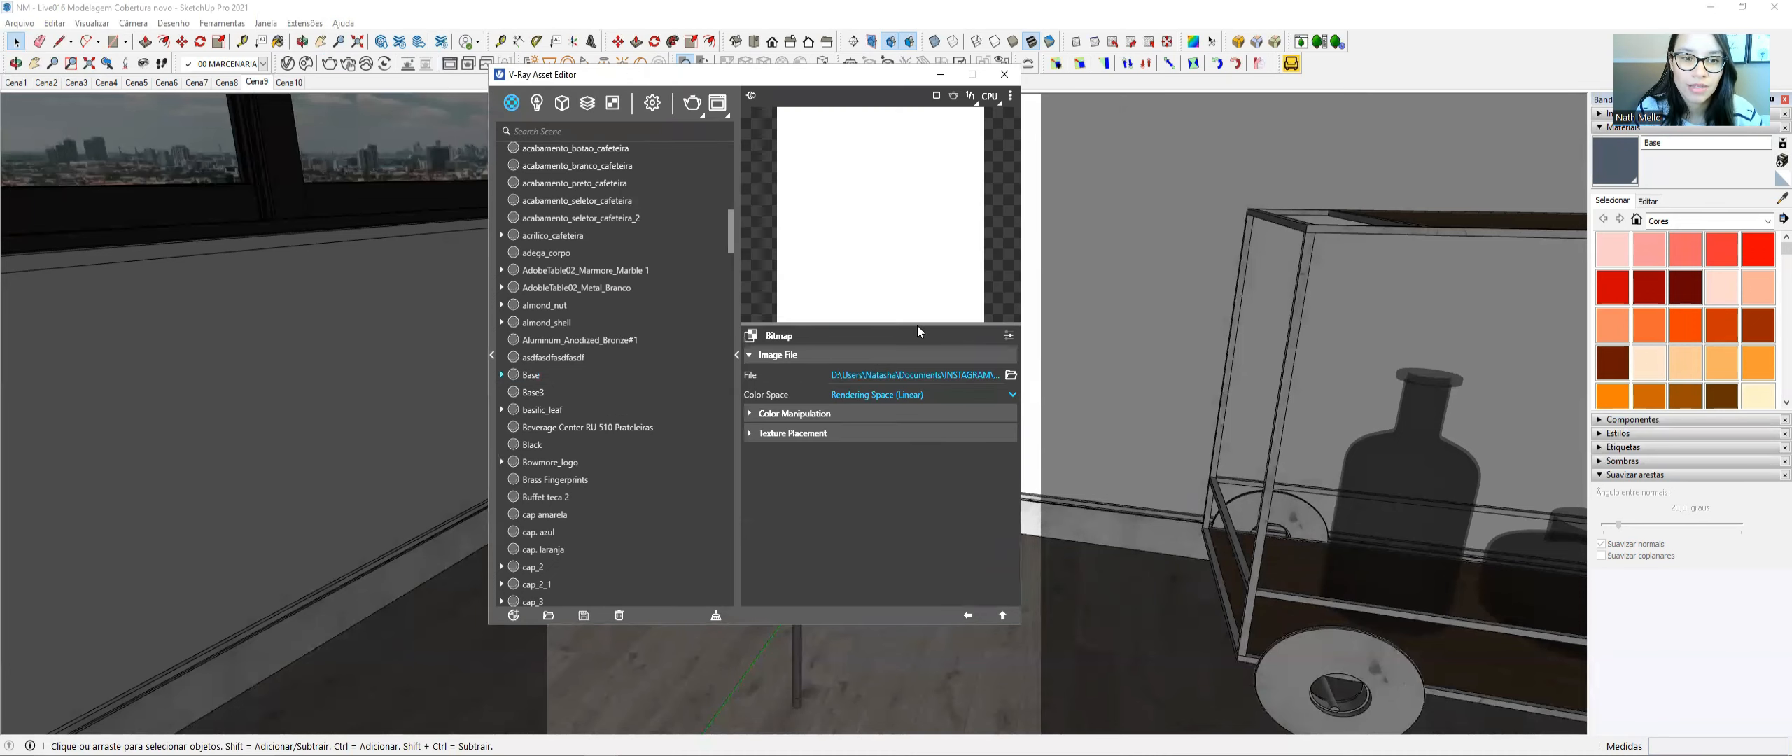
- Compare the Screen Space (sRGB) and Custom Gamma Curve color spaces on the bump bitmap and return to Rendering Space (Linear)
left_click(916, 395)
left_click(889, 427)
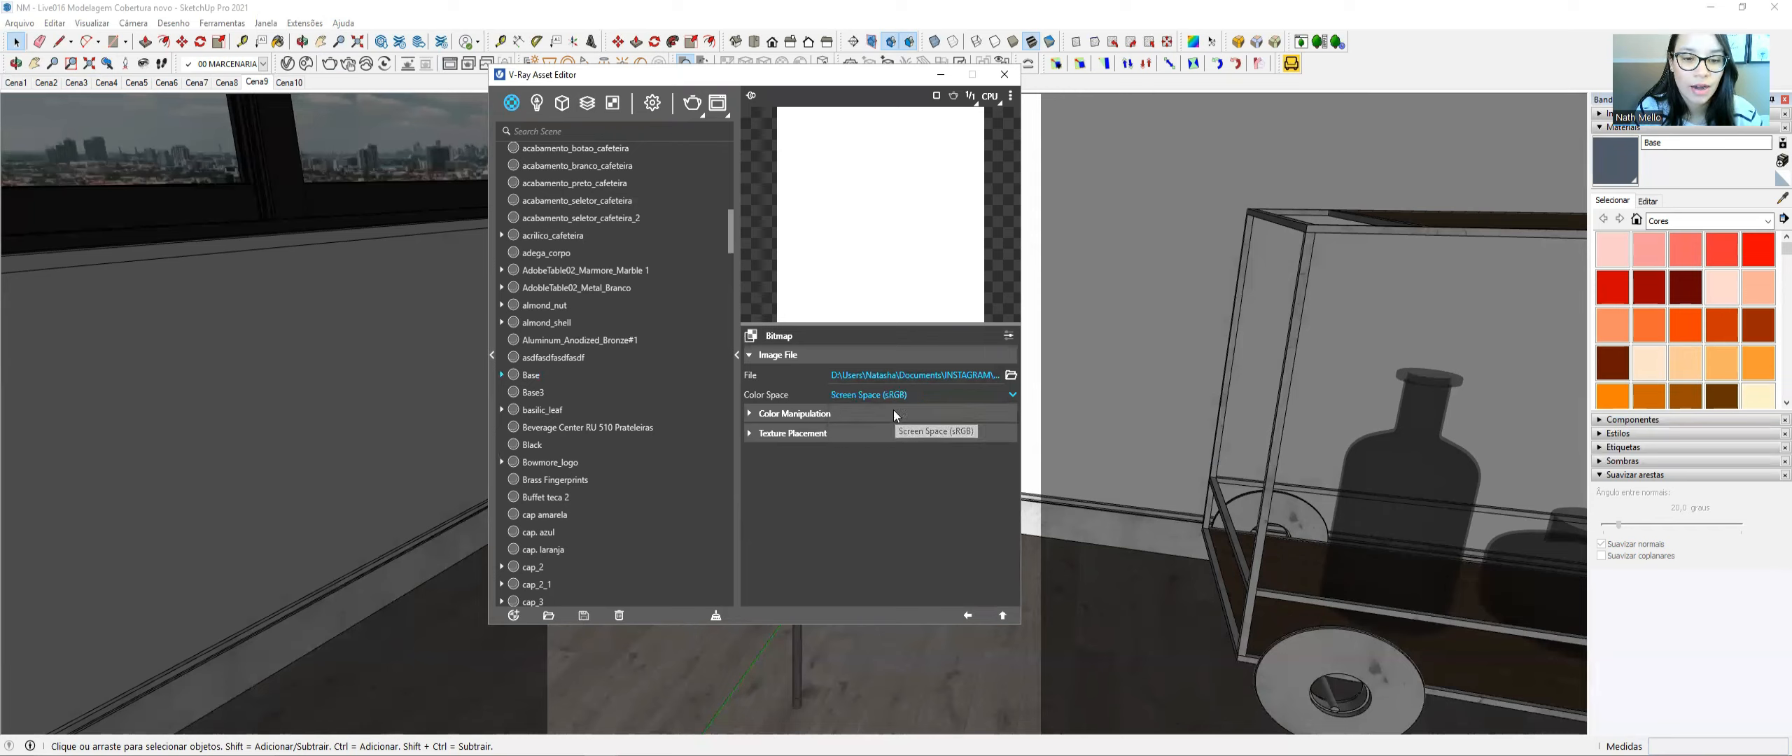
left_click(873, 394)
left_click(884, 443)
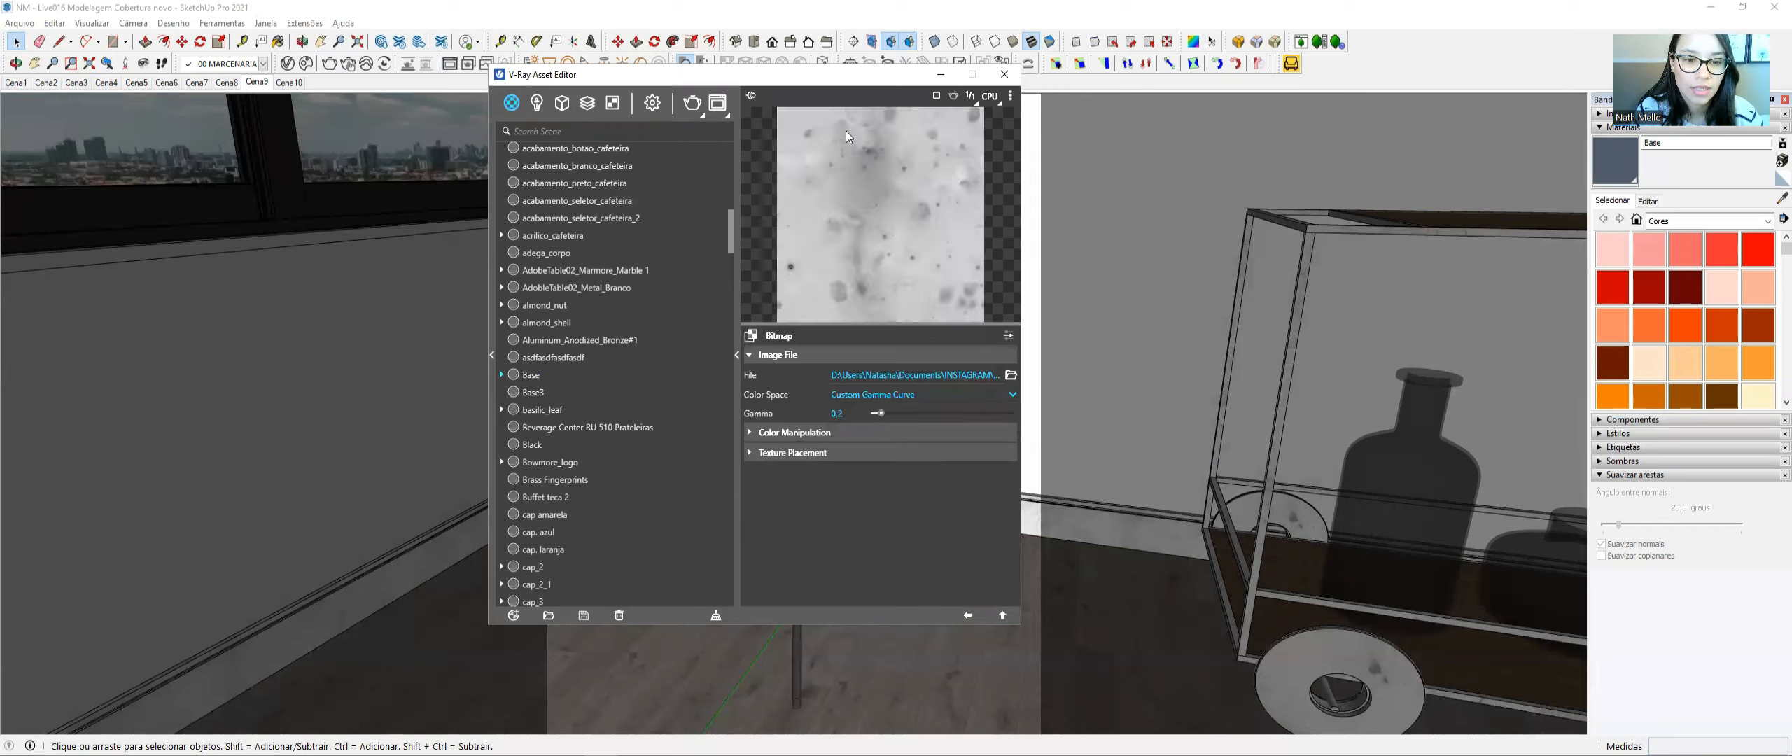
left_click(885, 398)
left_click(878, 415)
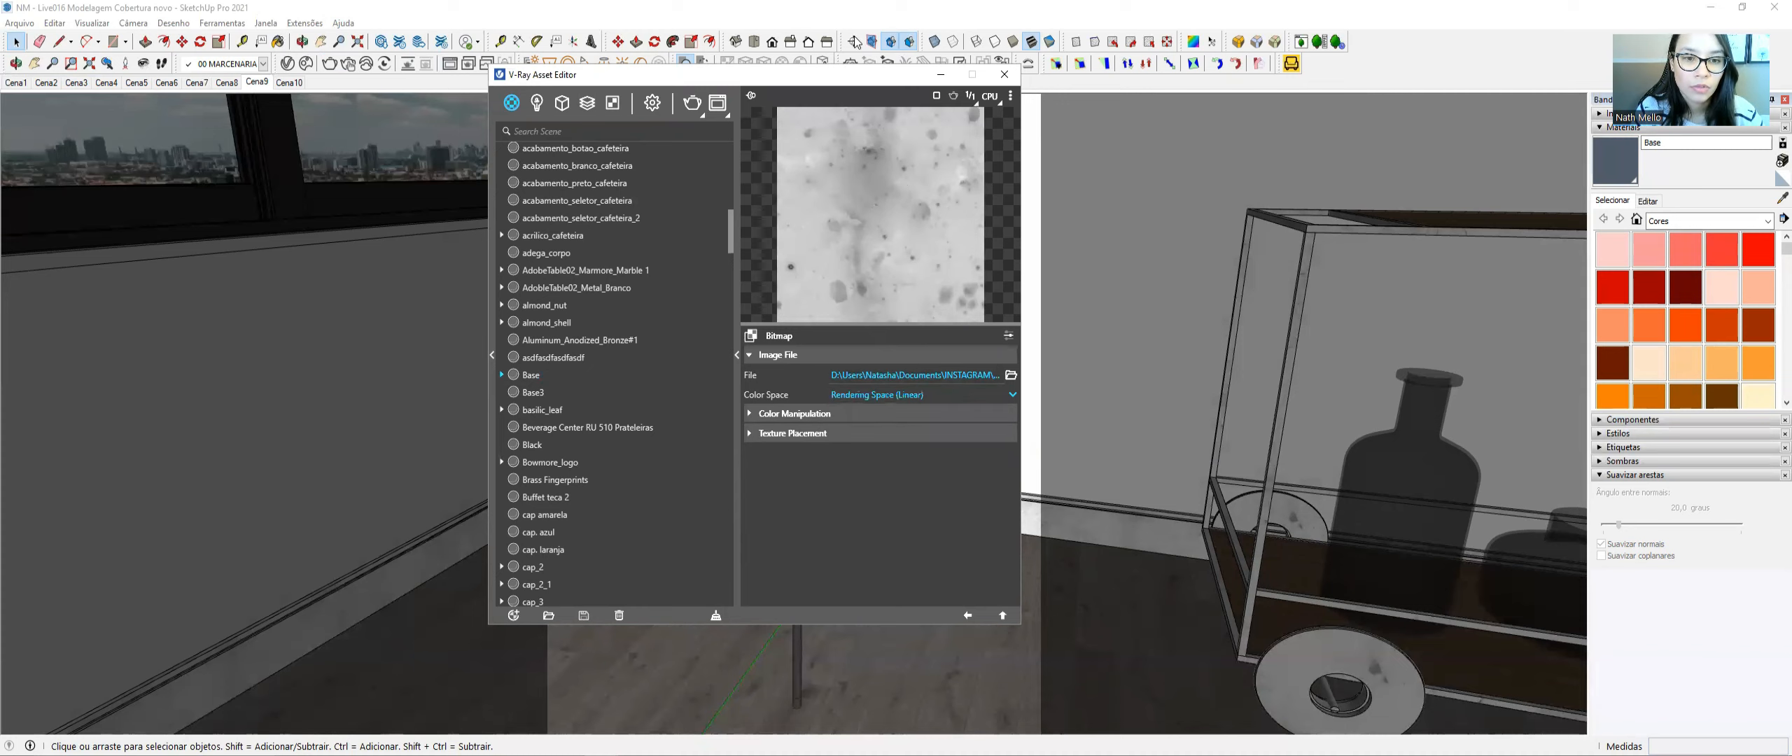
- Try a bump amount of 0.05 on the Base material with an enlarged preview, and settle on 0.1
left_click(969, 615)
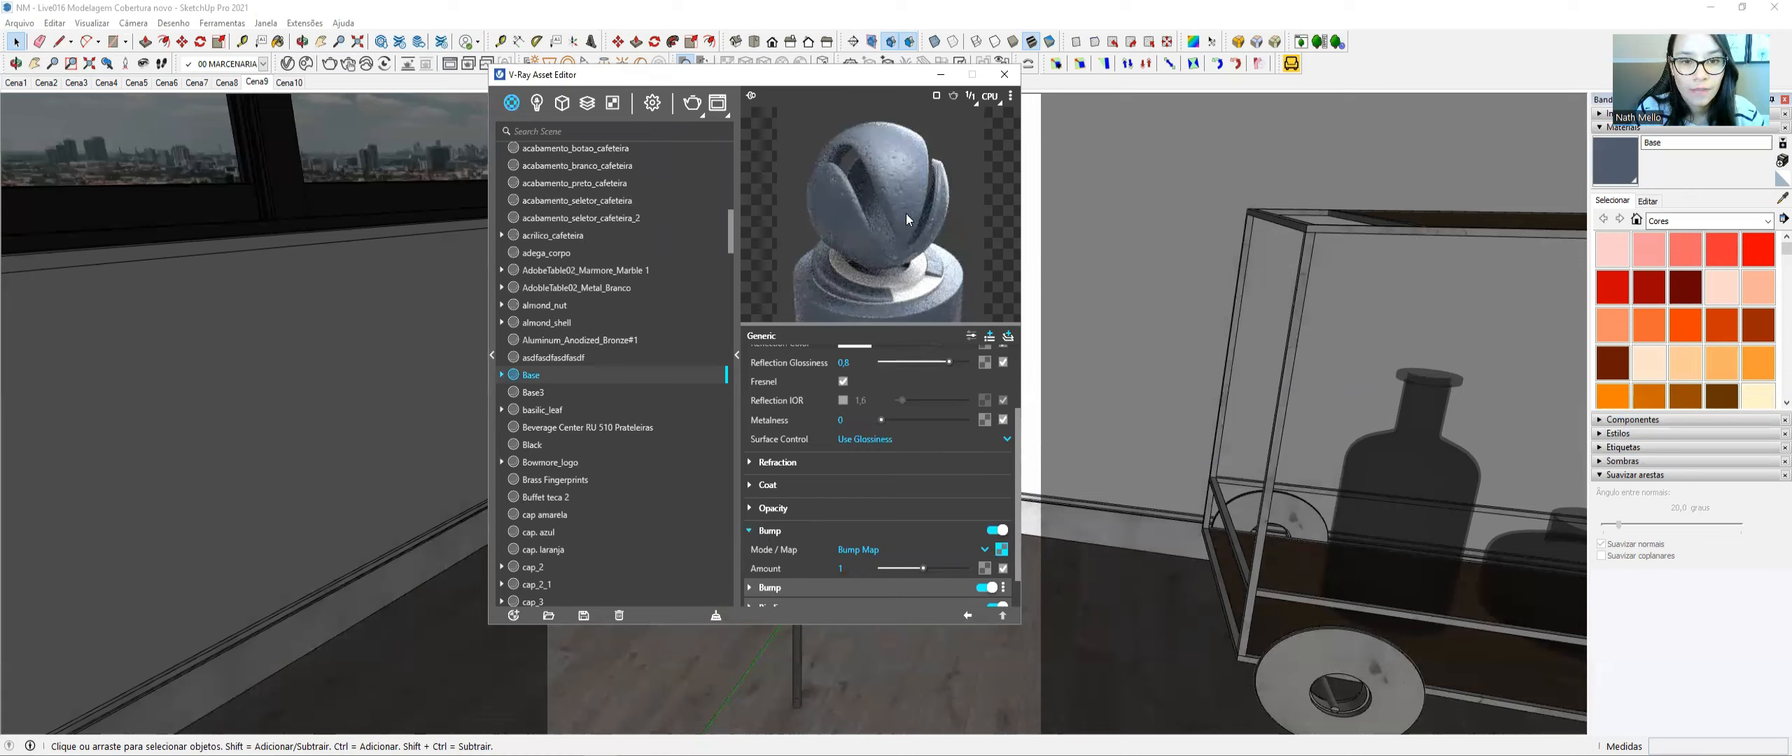
left_click_drag(898, 320, 899, 363)
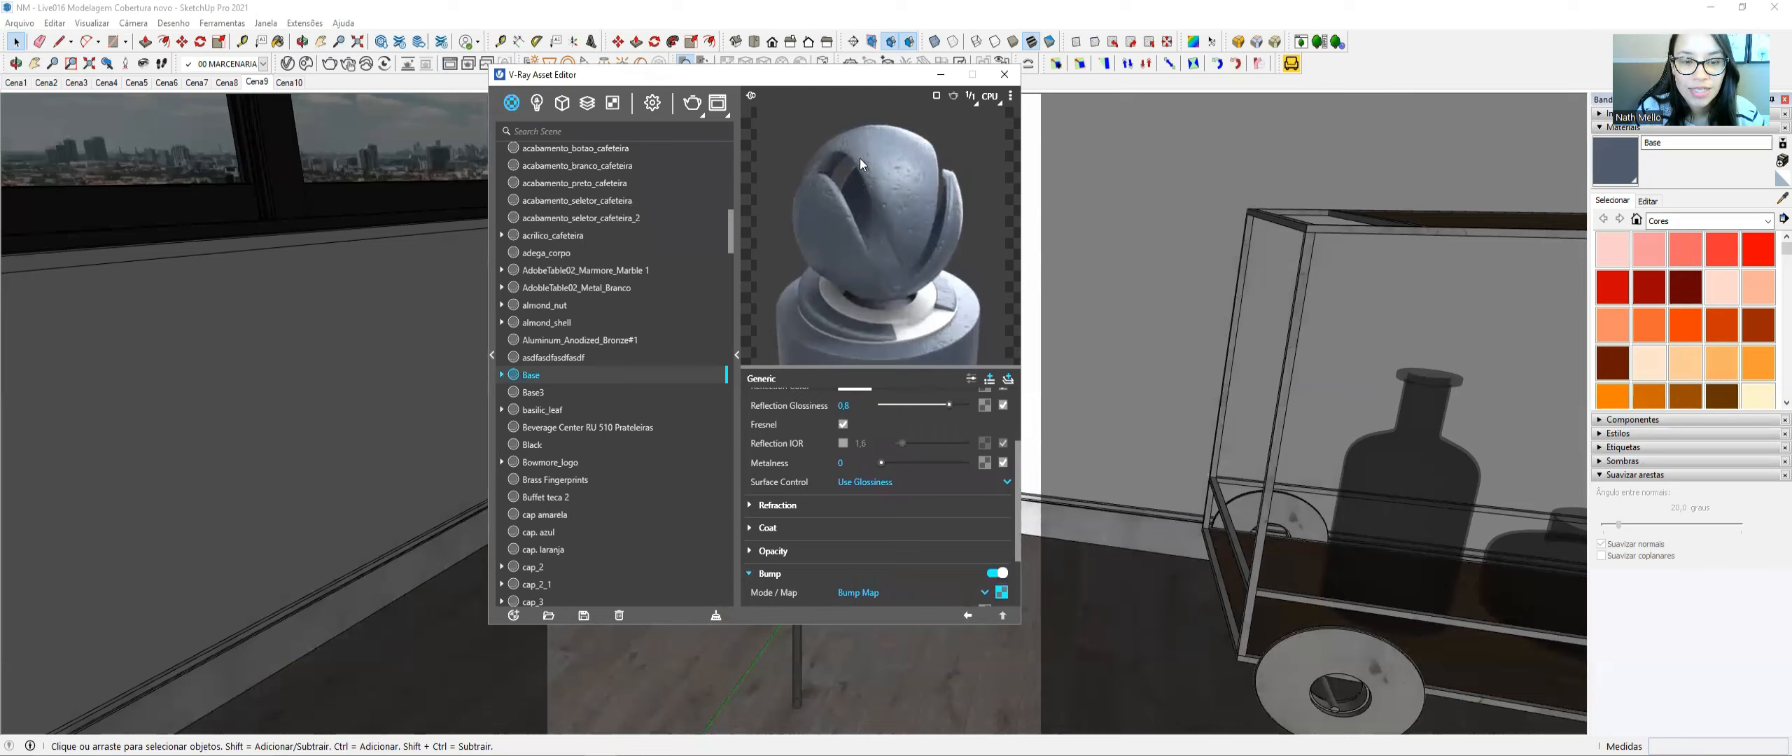
scroll(840, 533, "down", 3)
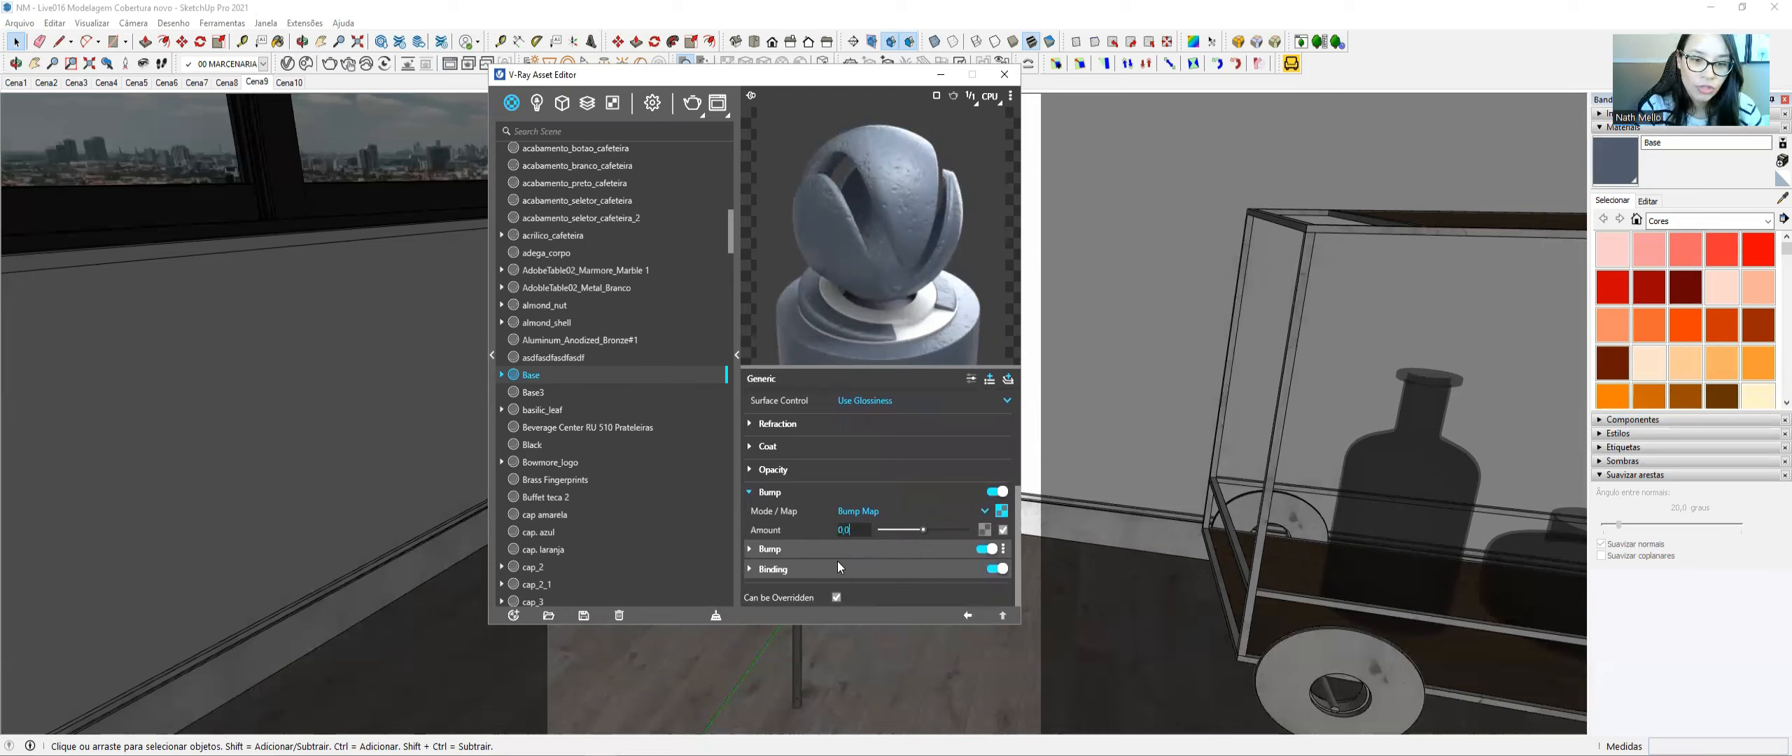
type("5")
key("Return")
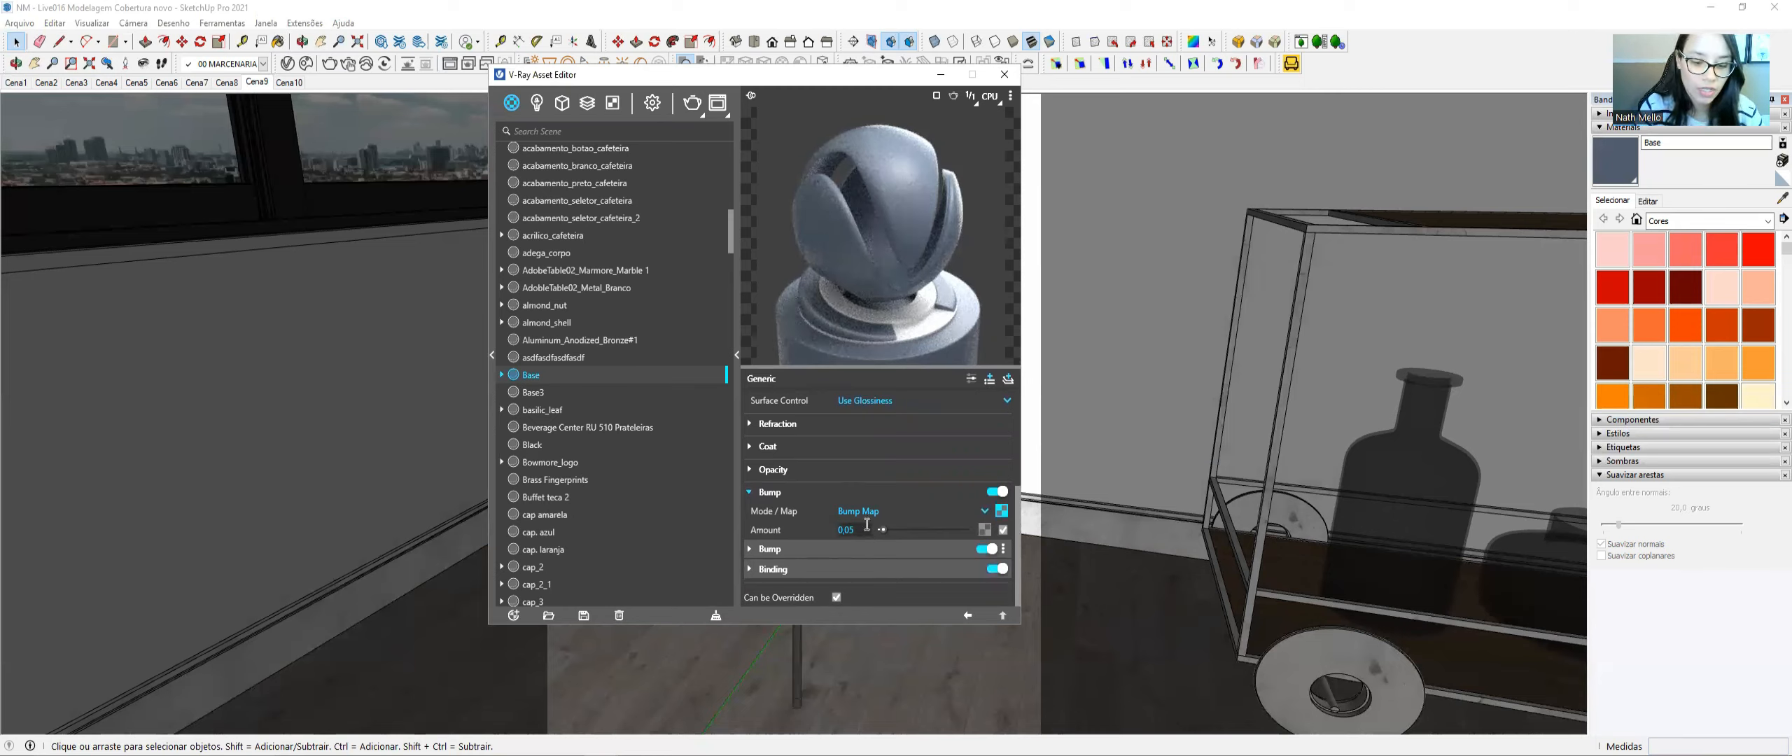
key("Return")
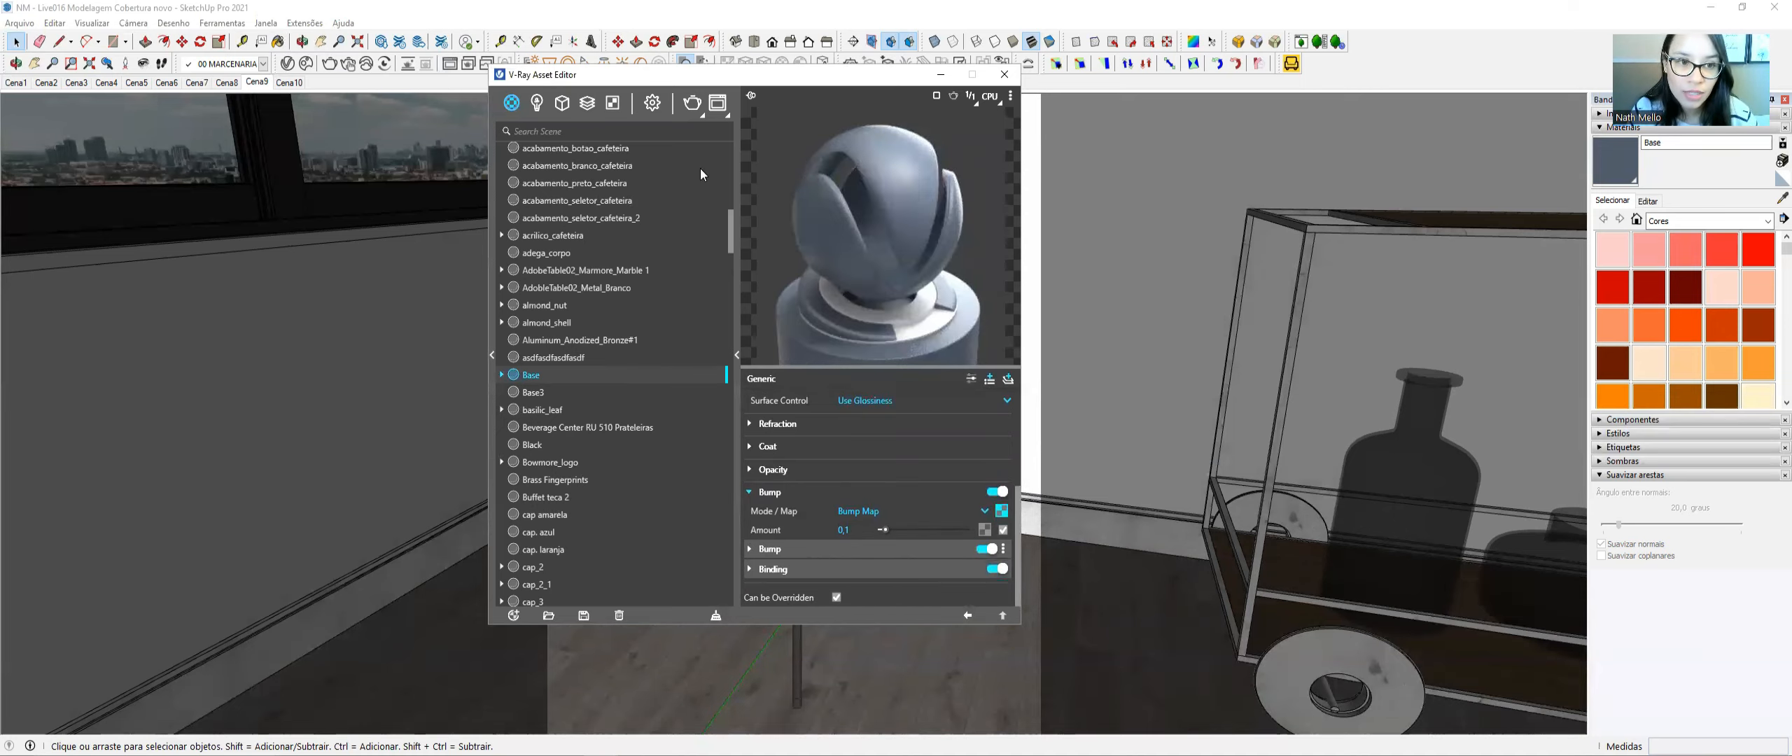
- Set the Base material's binding texture mode to Custom mode and paste a copy of the bump bitmap as its viewport texture
left_click_drag(797, 79, 1219, 73)
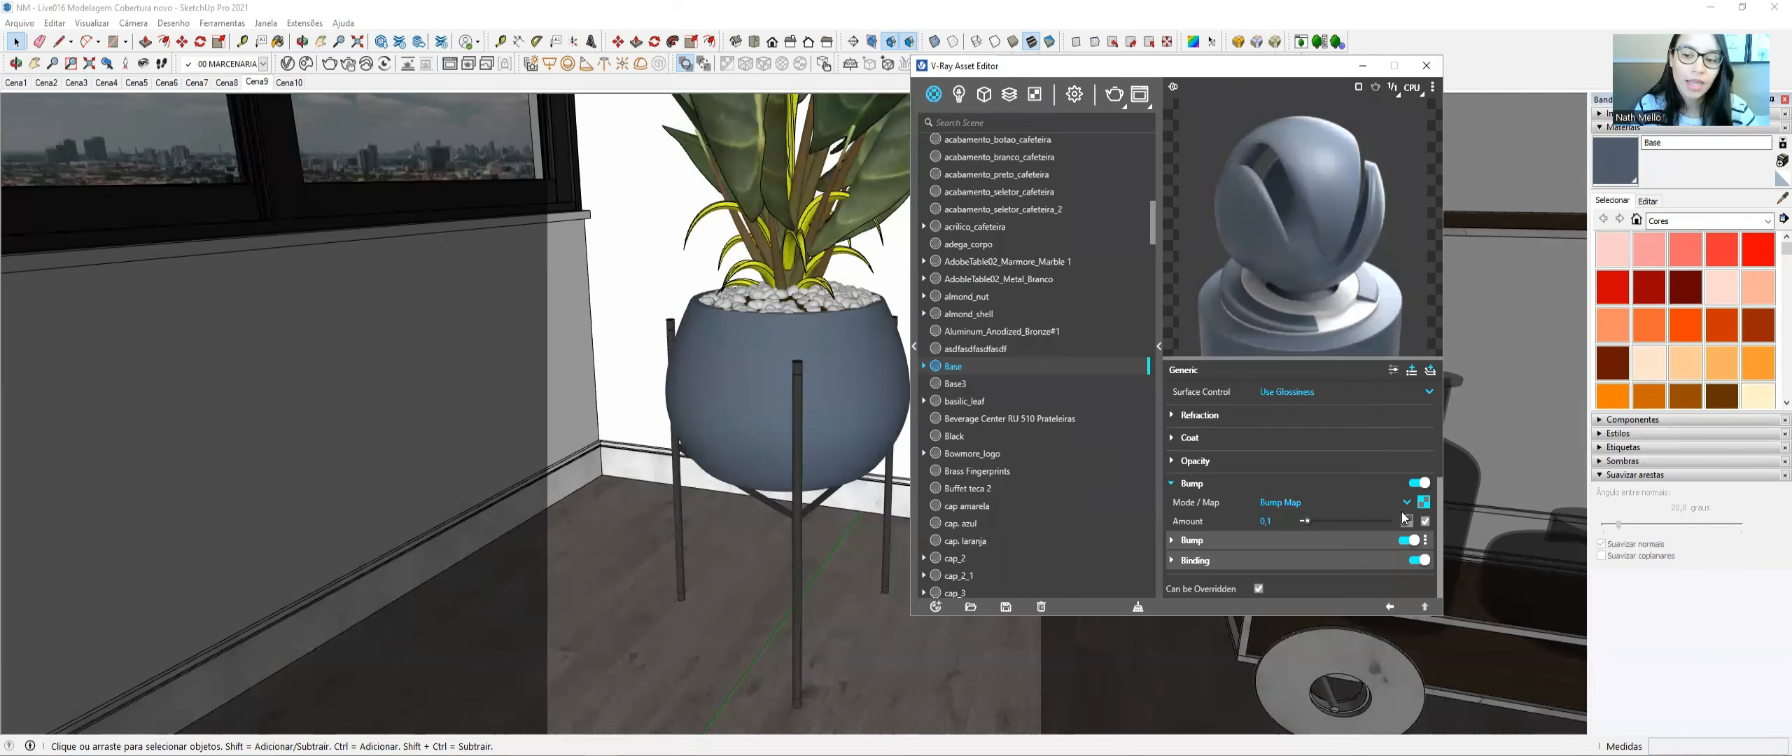
right_click(1424, 502)
key("Escape")
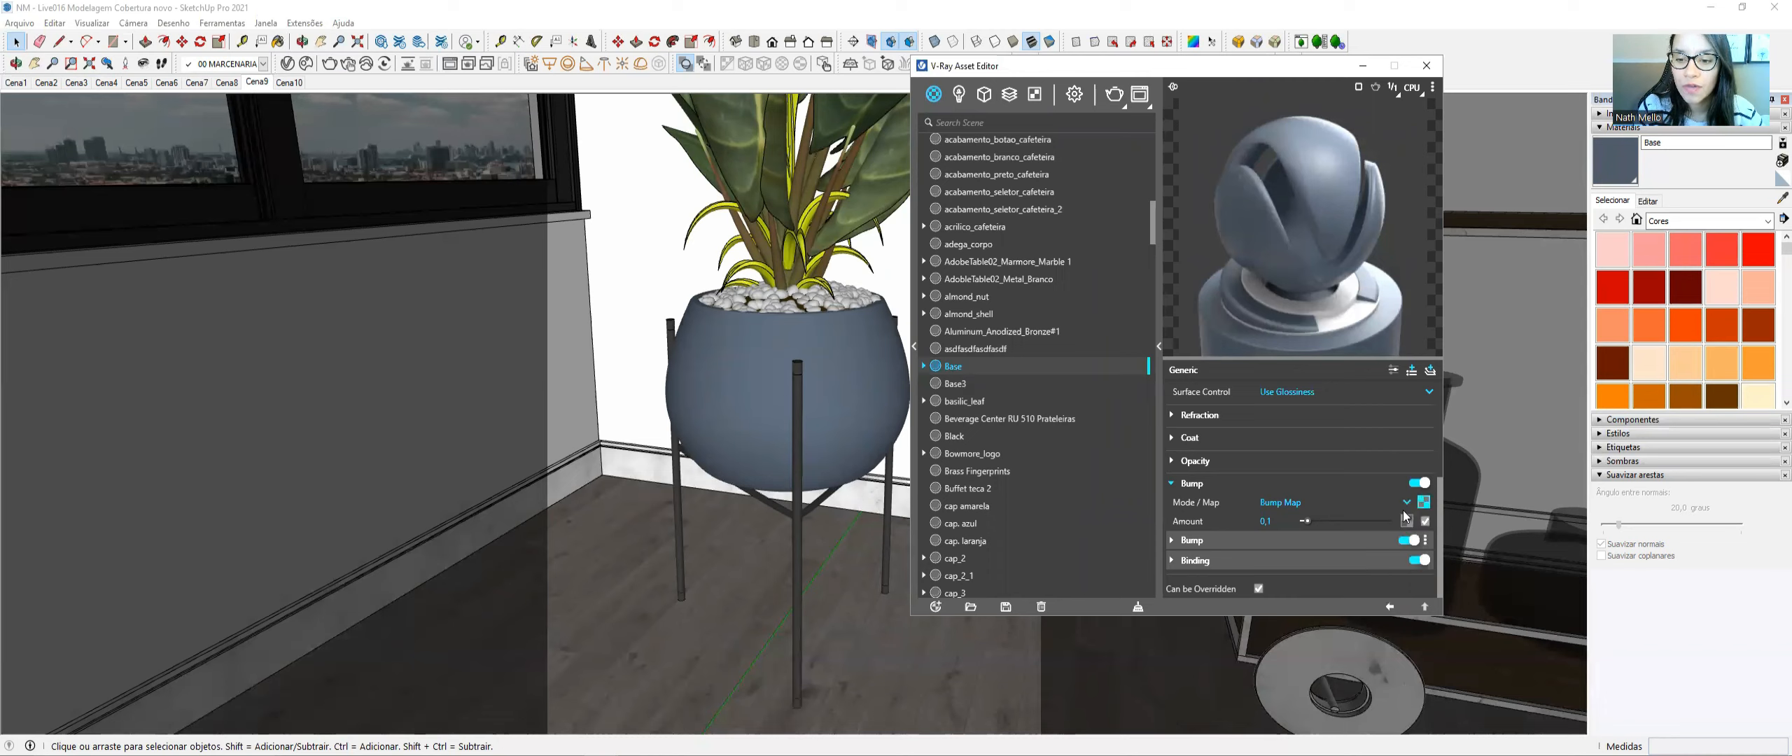
left_click(1257, 560)
left_click(1255, 560)
left_click(1256, 543)
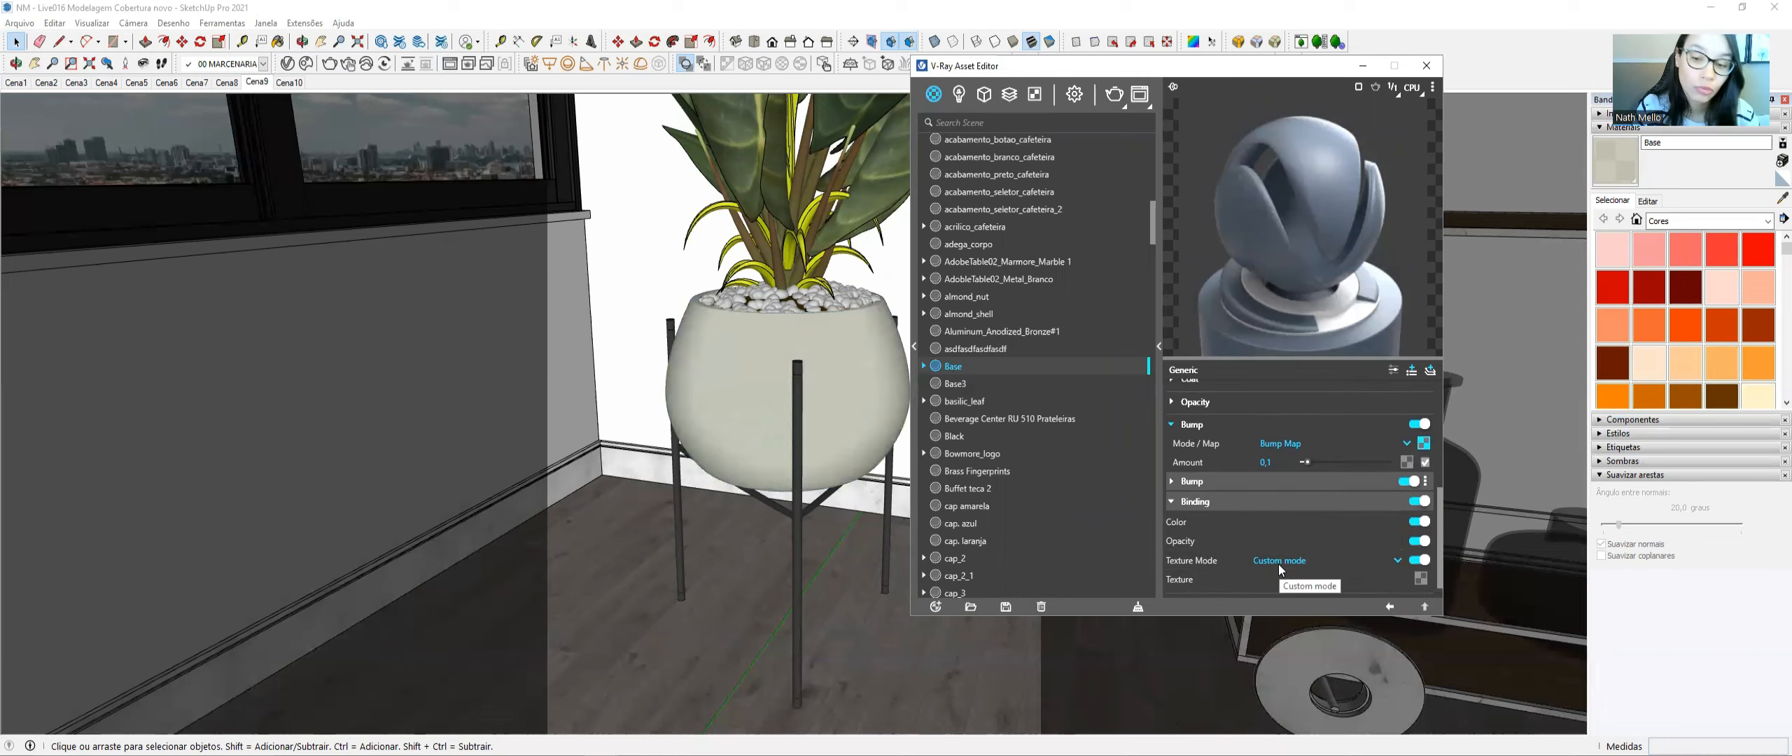
left_click(1397, 562)
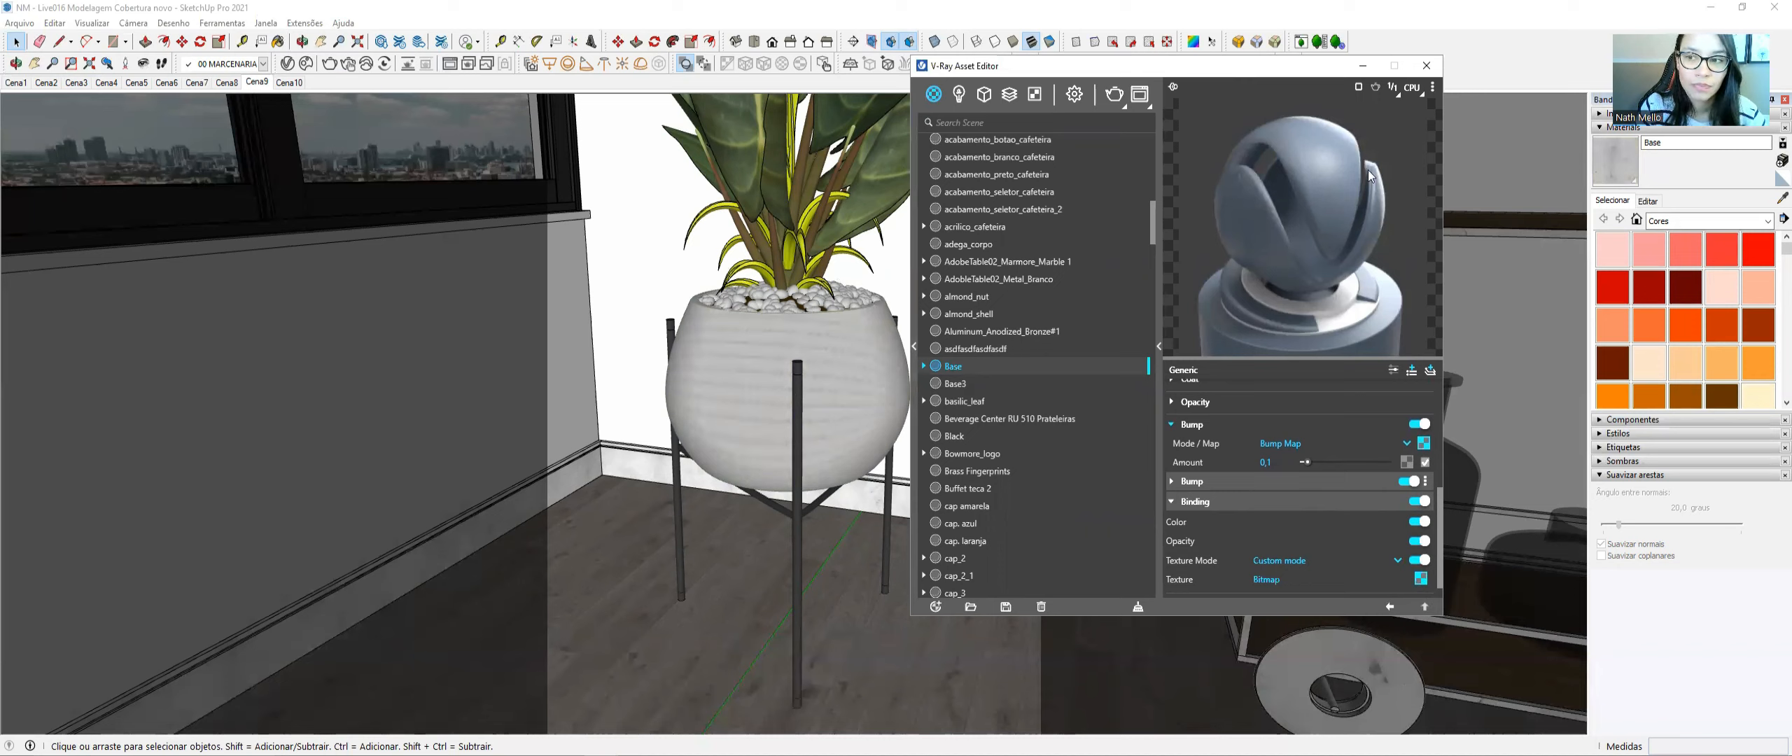
- Set the Base material's texture size to 0.45 m in the SketchUp material settings
left_click(1649, 201)
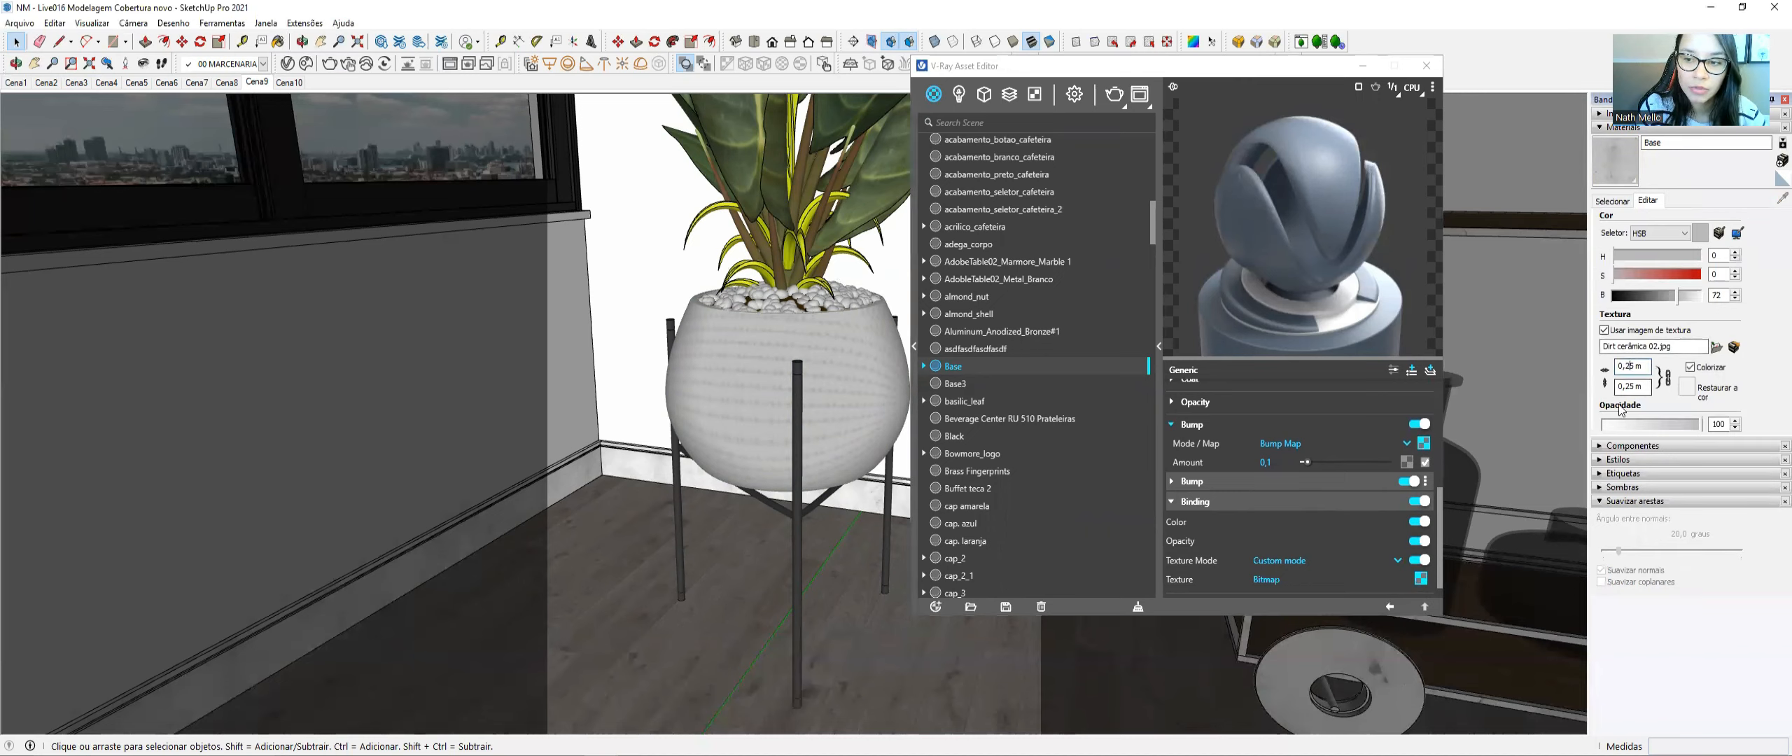
type("4")
key("Return")
- Select the planter pot's geometry inside its group and apply V-Ray's Tri-Planar Projection (World) to its texture
left_click(16, 44)
double_click(711, 357)
double_click(710, 357)
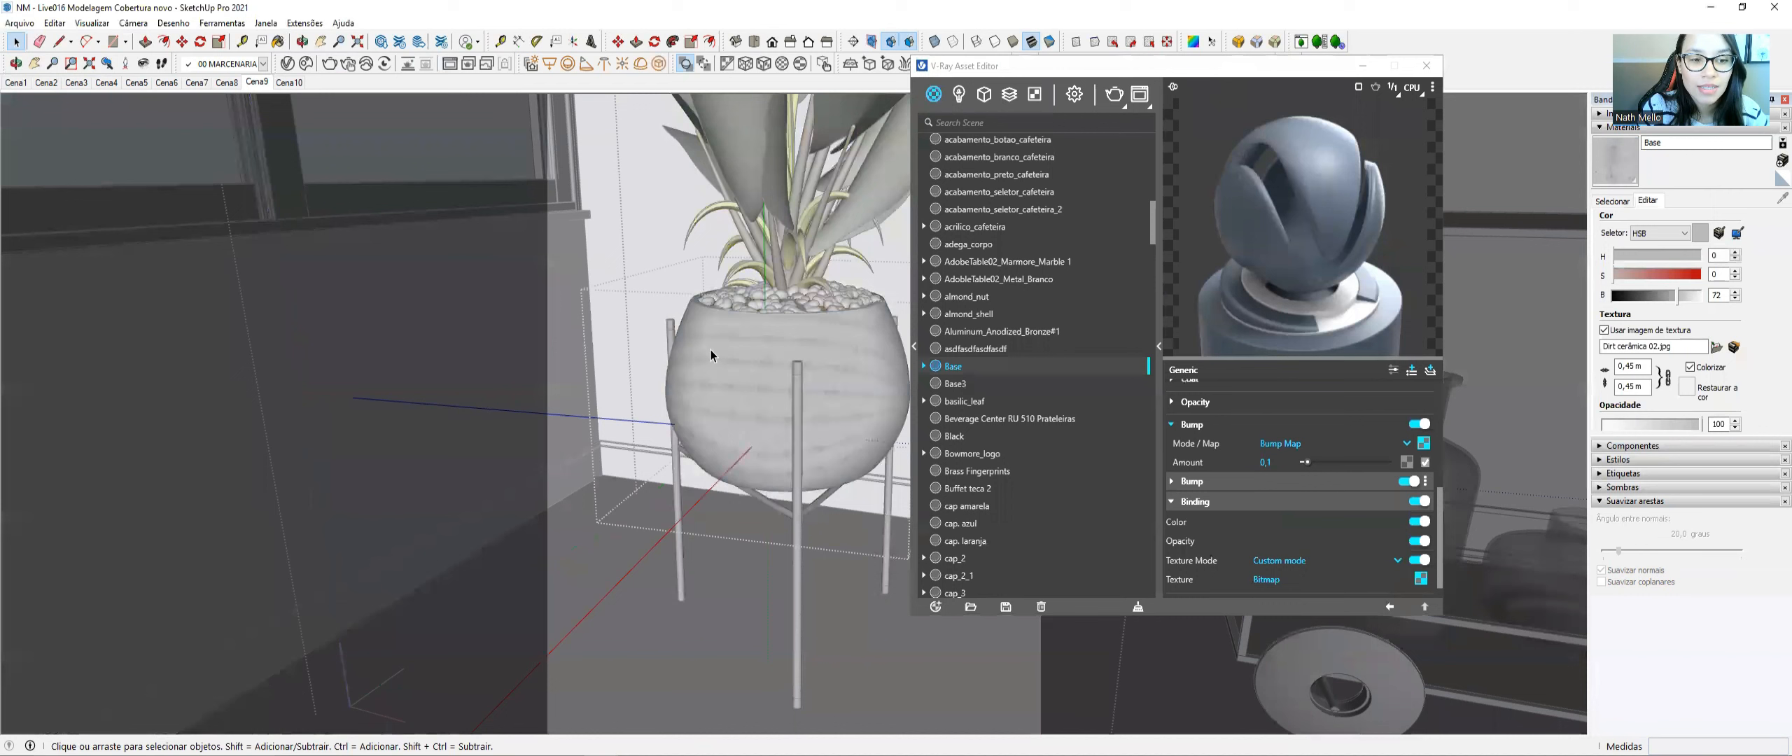
triple_click(711, 357)
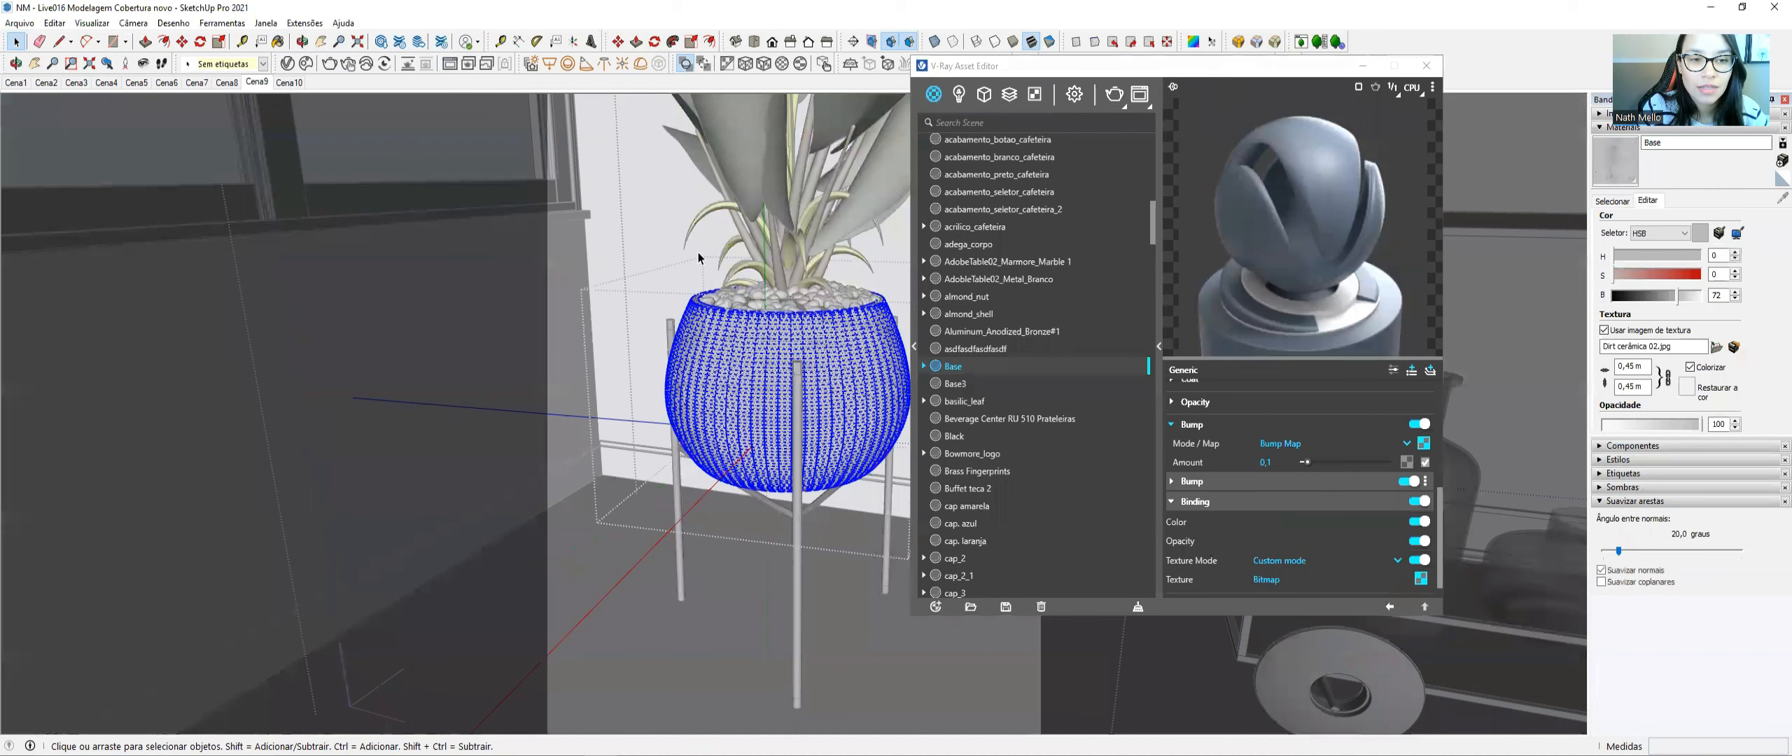
left_click(782, 67)
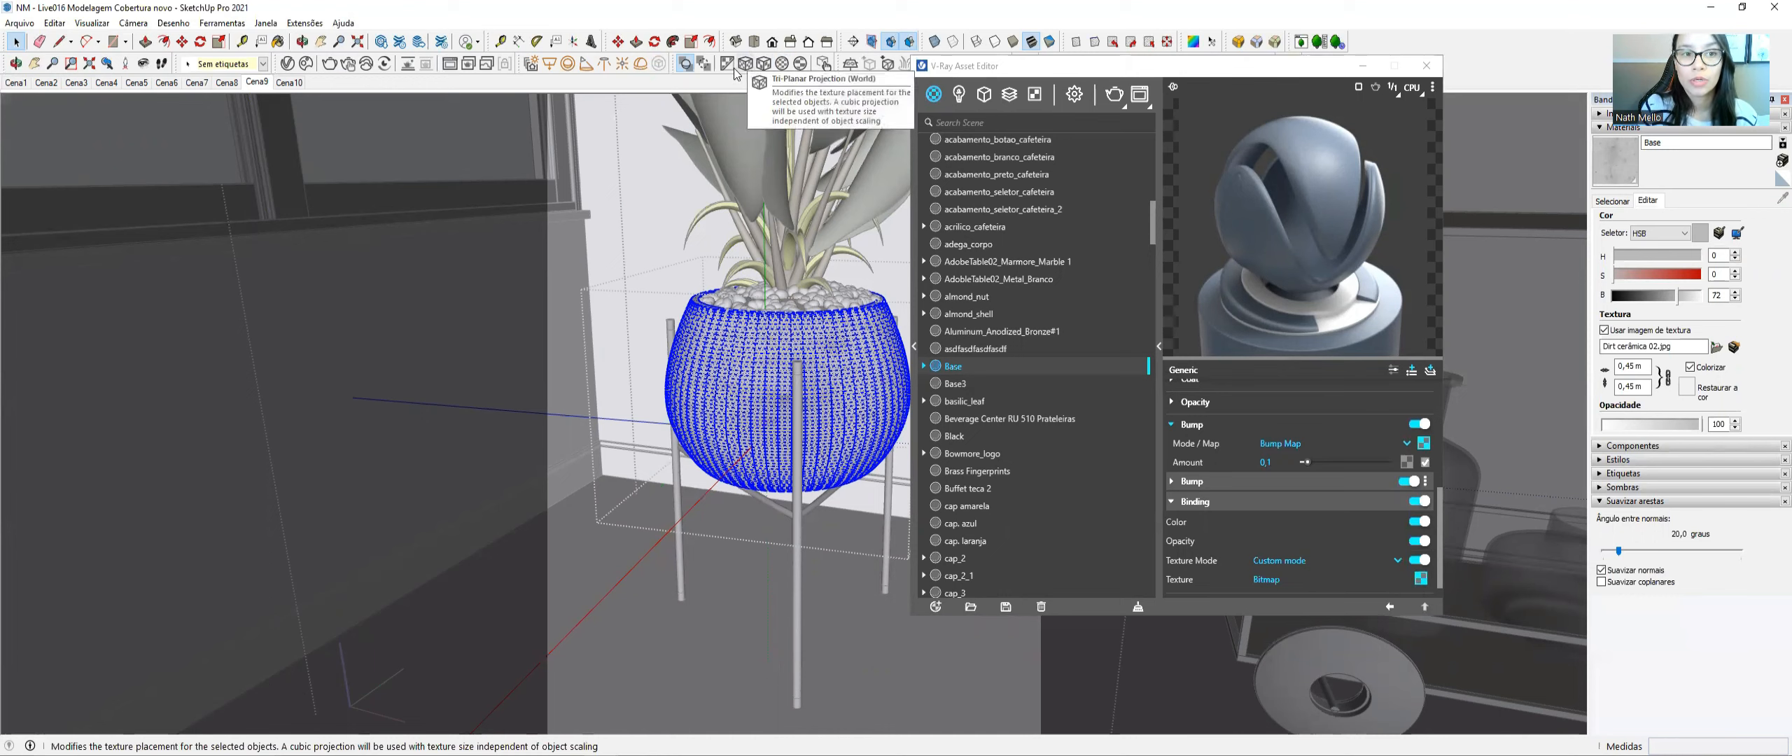
left_click(776, 361)
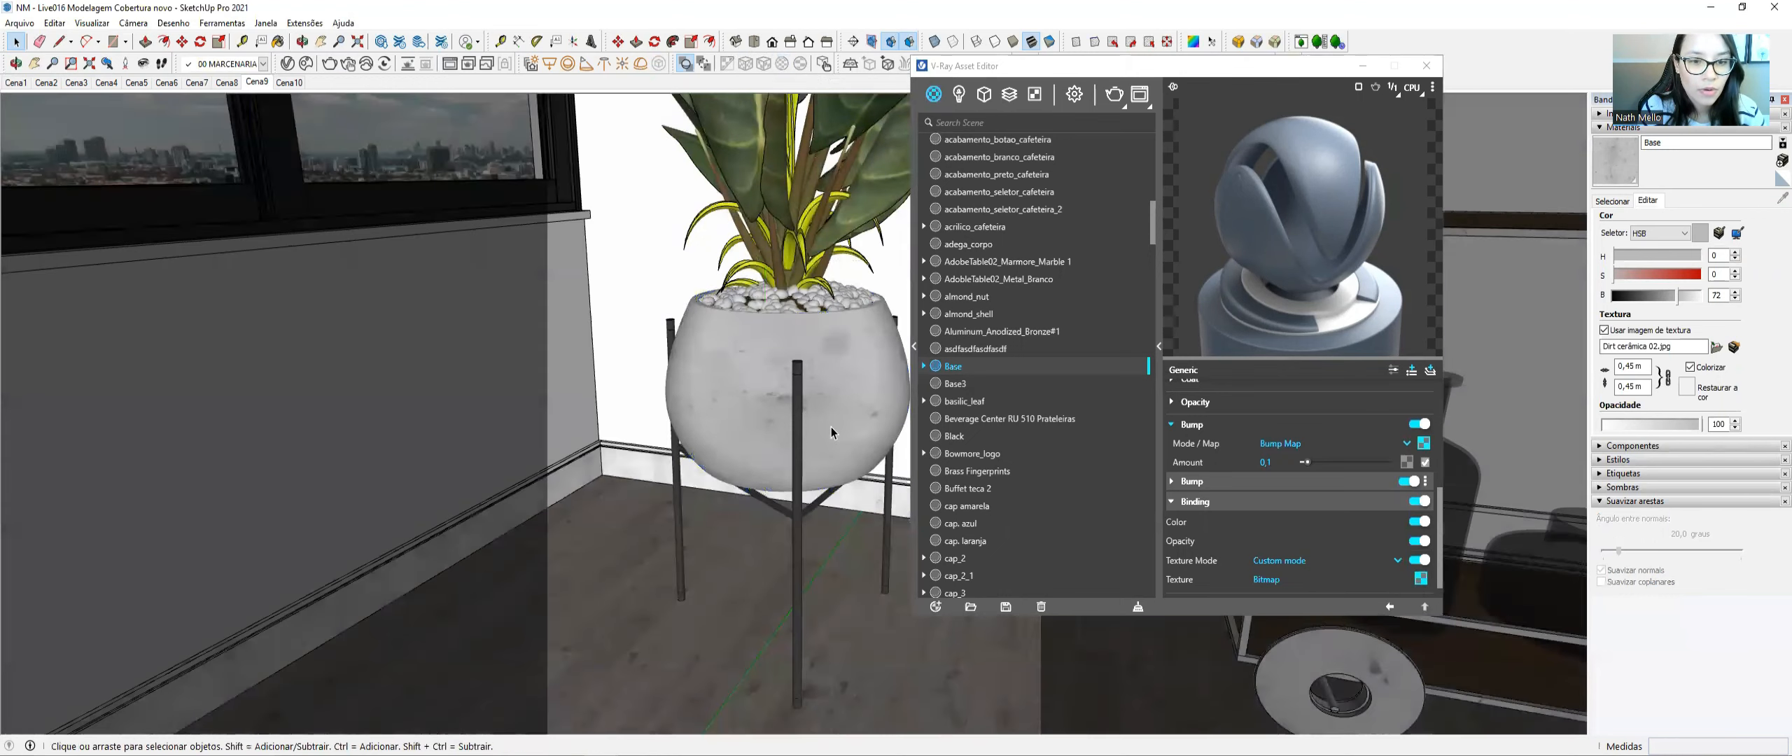
- Set the Base material's texture size to 0.30 m in the SketchUp material settings
scroll(770, 430, "up", 2)
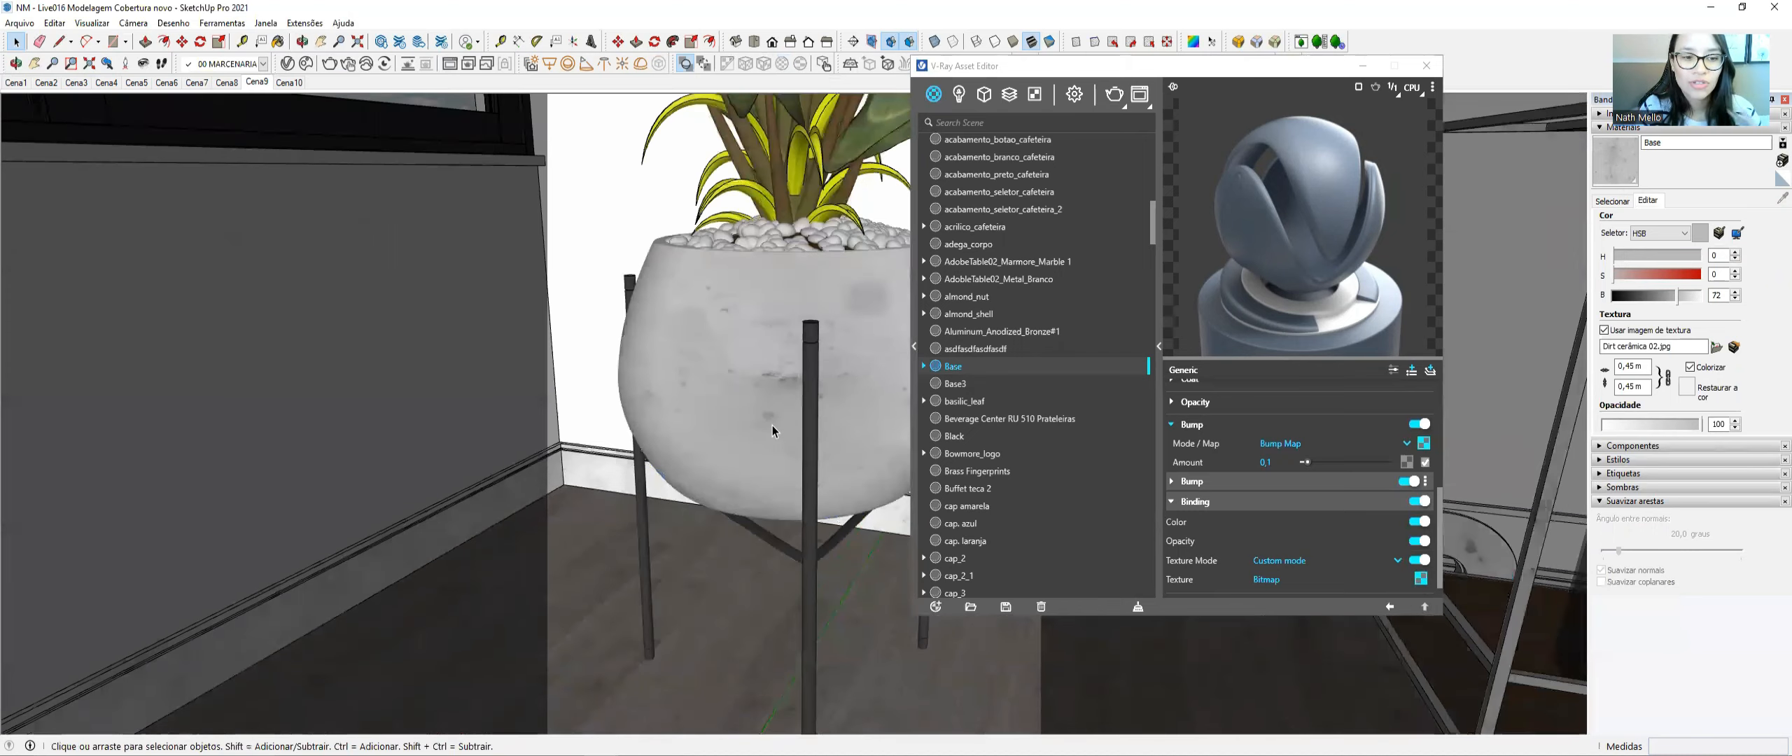
left_click(1634, 366)
key("BackSpace")
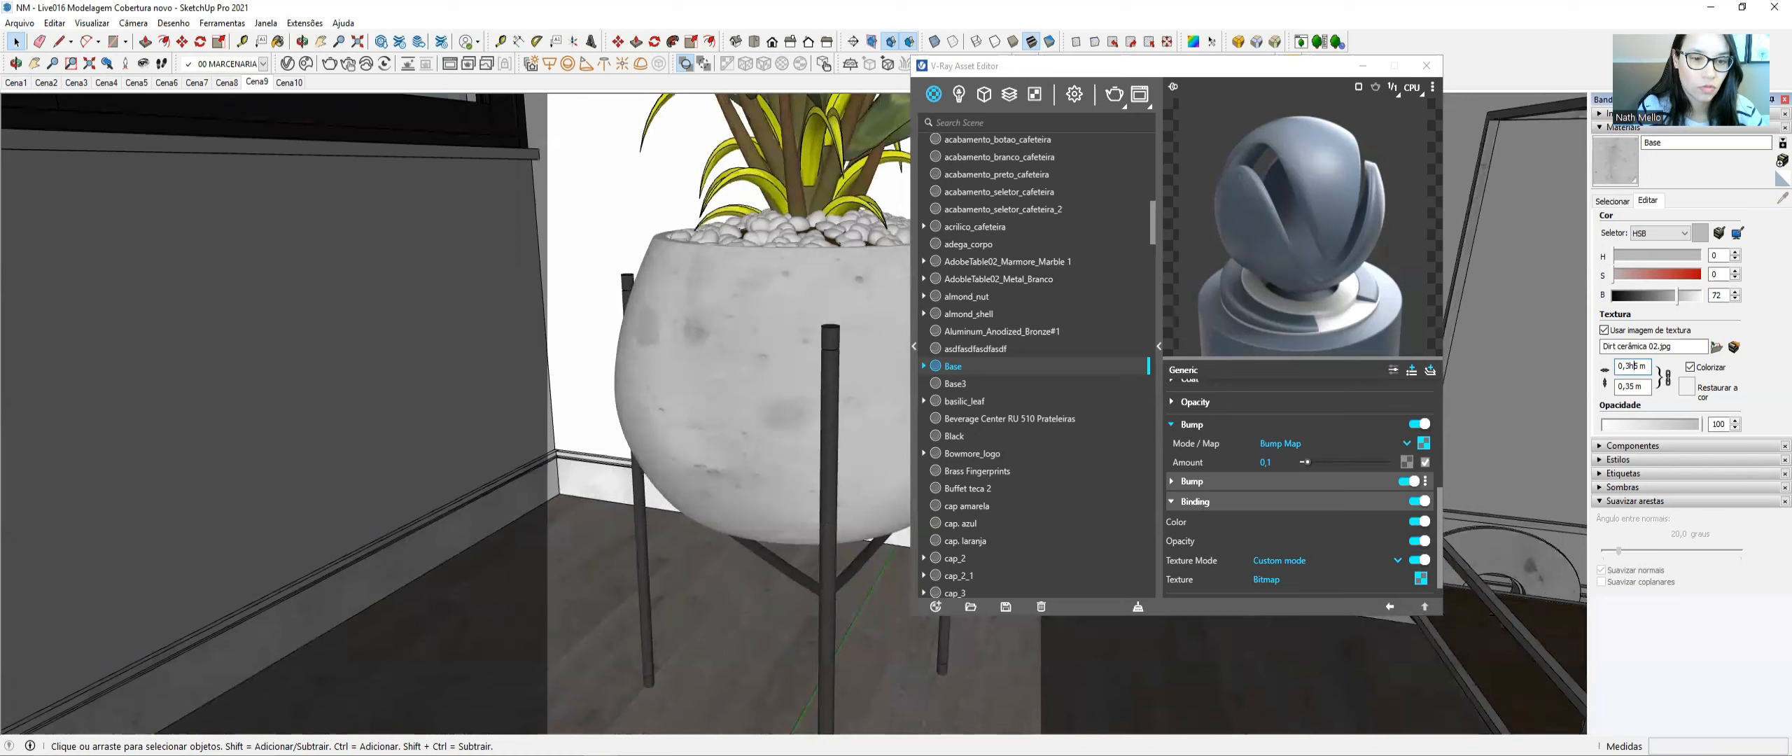
left_click(683, 361)
- Frame the planter in a close-up and render it in V-Ray to check the ceramic finish
key("h")
left_click_drag(689, 362, 593, 357)
key("space")
left_click(867, 199)
mouse_move(774, 307)
middle_mouse_down()
mouse_move(762, 315)
mouse_move(787, 299)
mouse_move(742, 300)
middle_mouse_up()
left_click(17, 43)
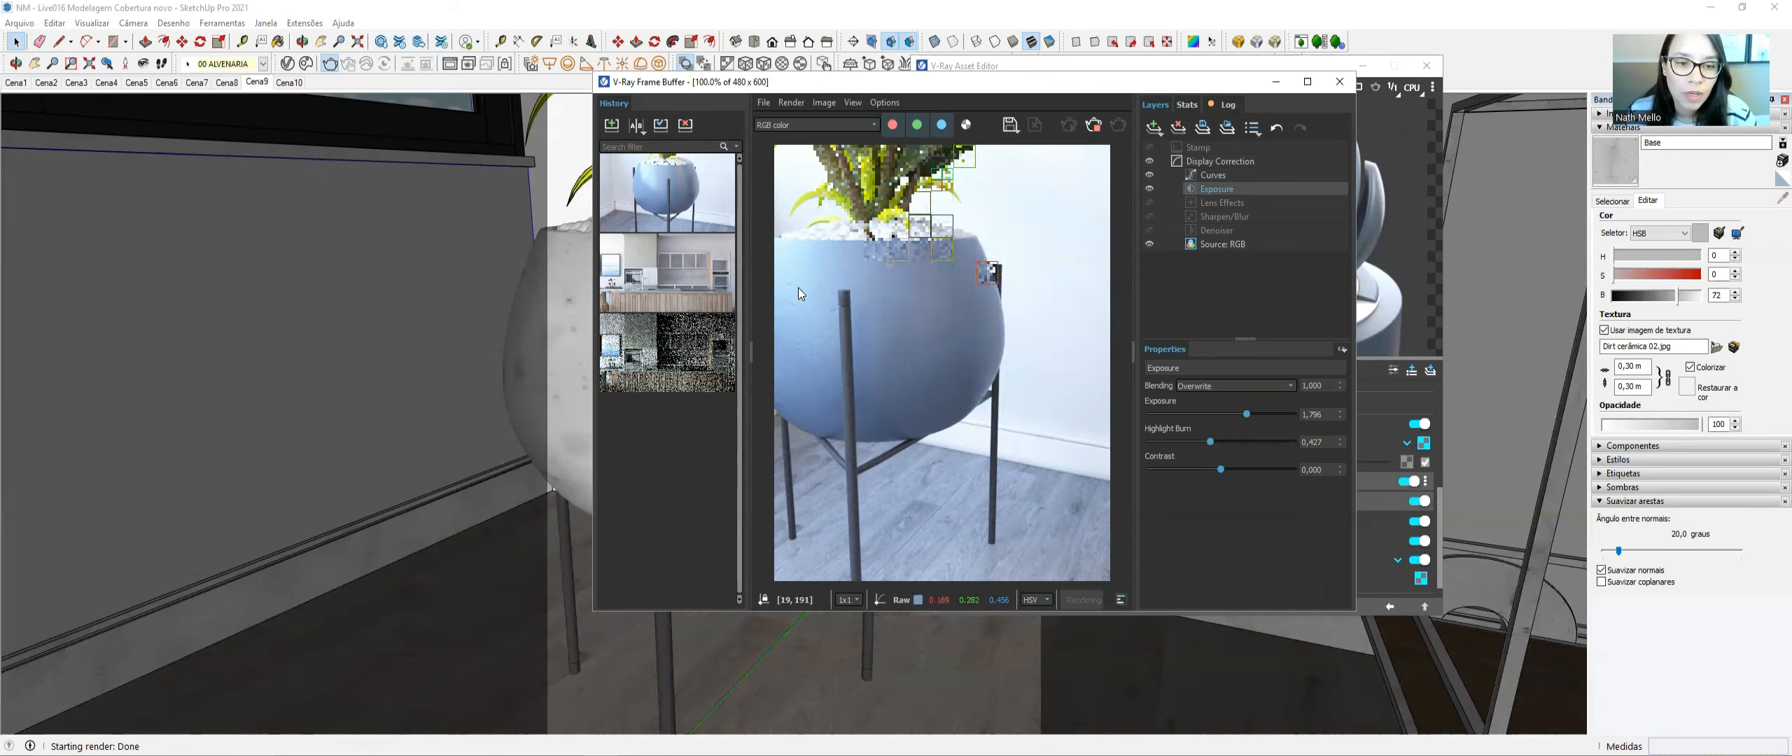
scroll(888, 324, "up", 1)
scroll(888, 325, "down", 1)
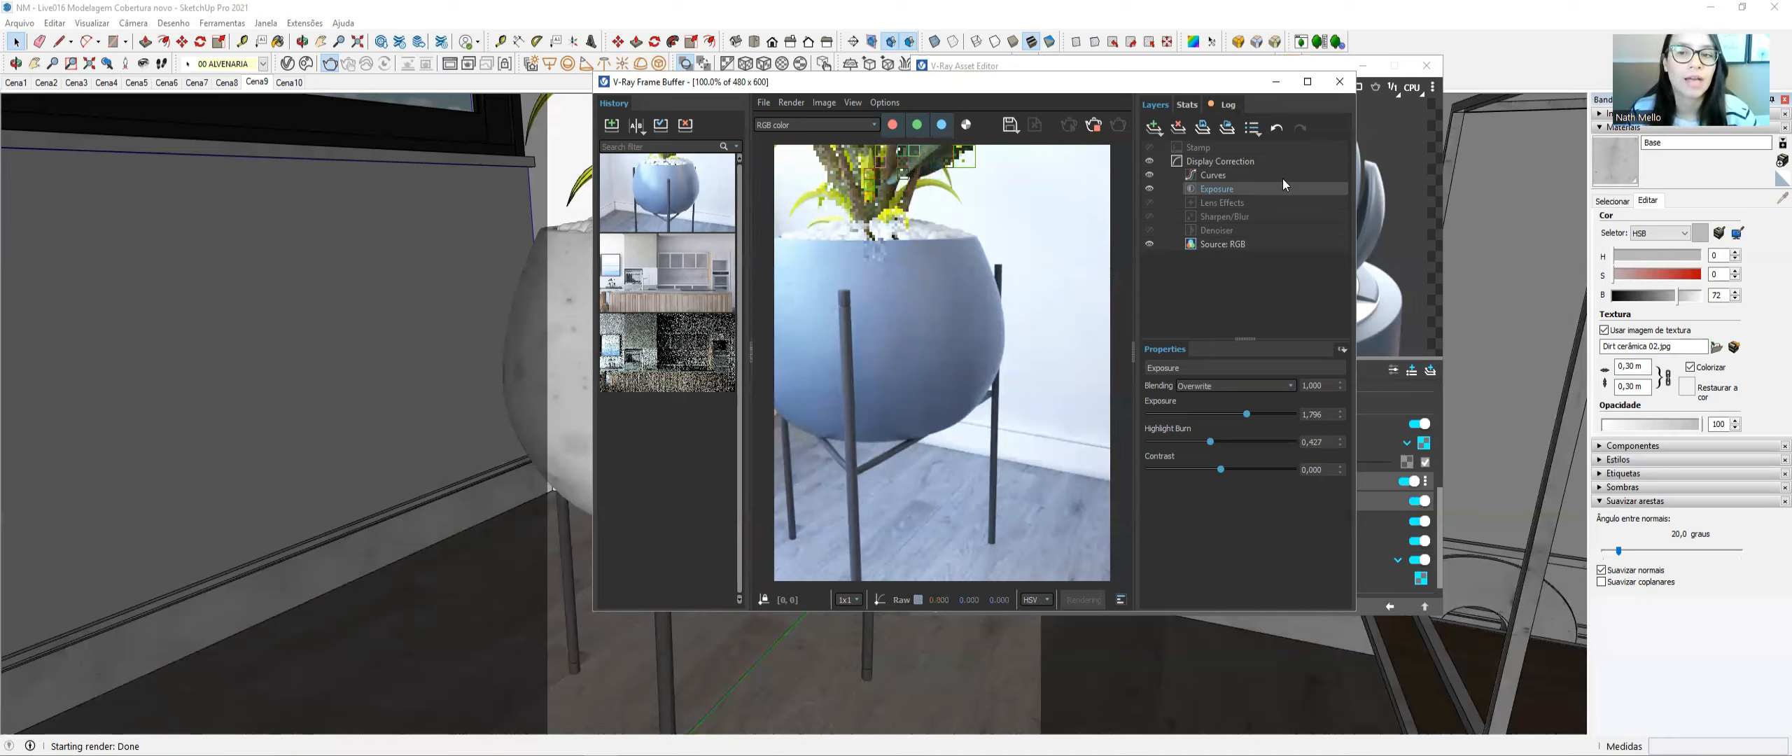
- Set the Base material's bump amount to 0.8, moving the render window clear of the material settings
left_click_drag(1223, 80, 1013, 69)
left_click(1267, 463)
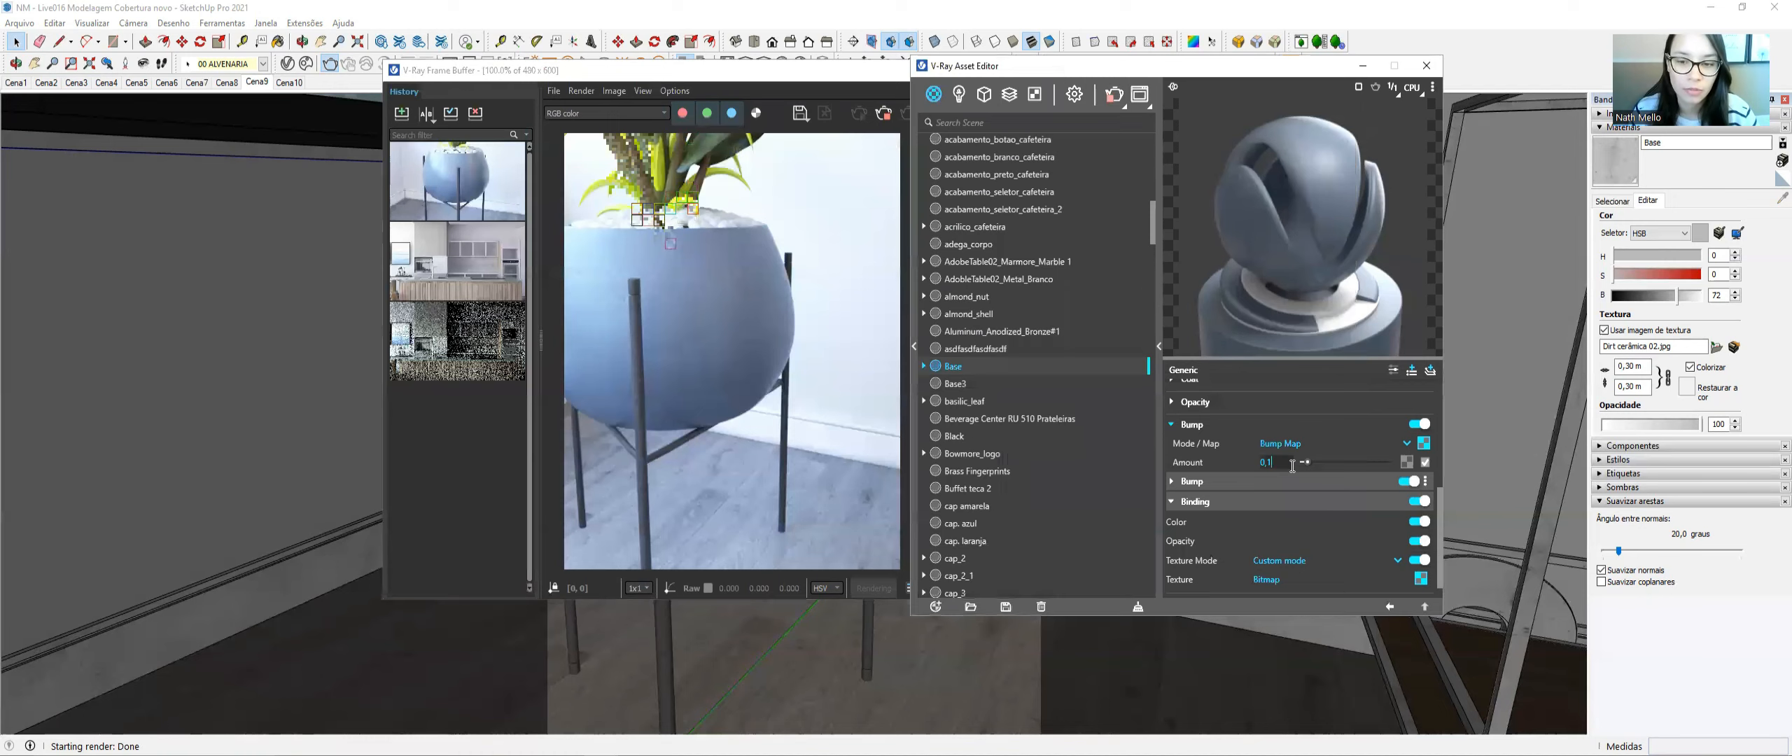
key("BackSpace")
type("8")
key("Return")
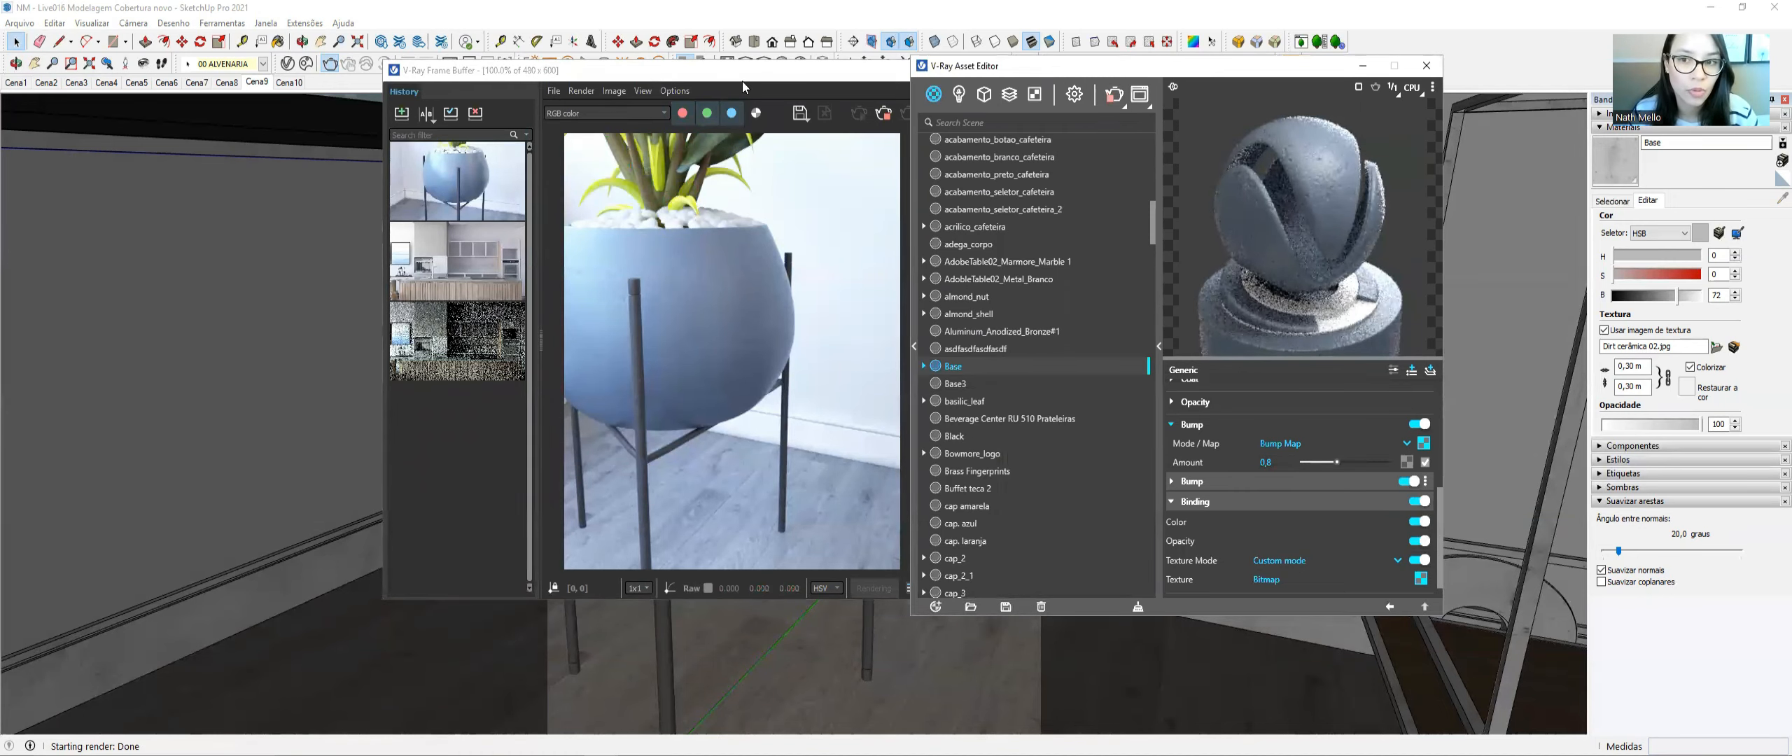
- Bring the V-Ray Frame Buffer forward and narrow its render history area to expose the region render tool
left_click(742, 82)
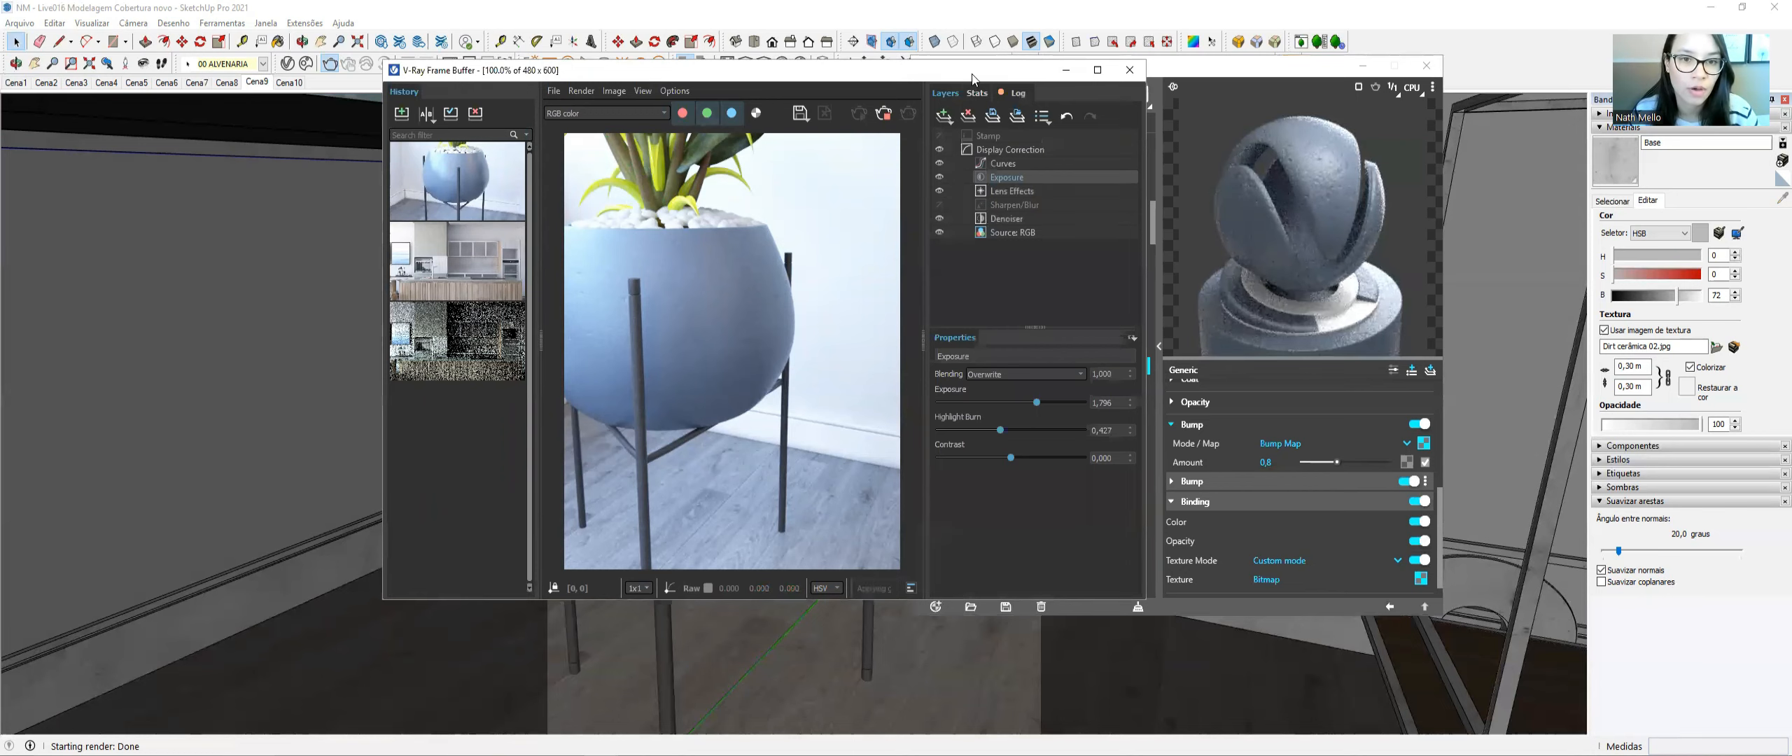
left_click_drag(972, 74, 1002, 67)
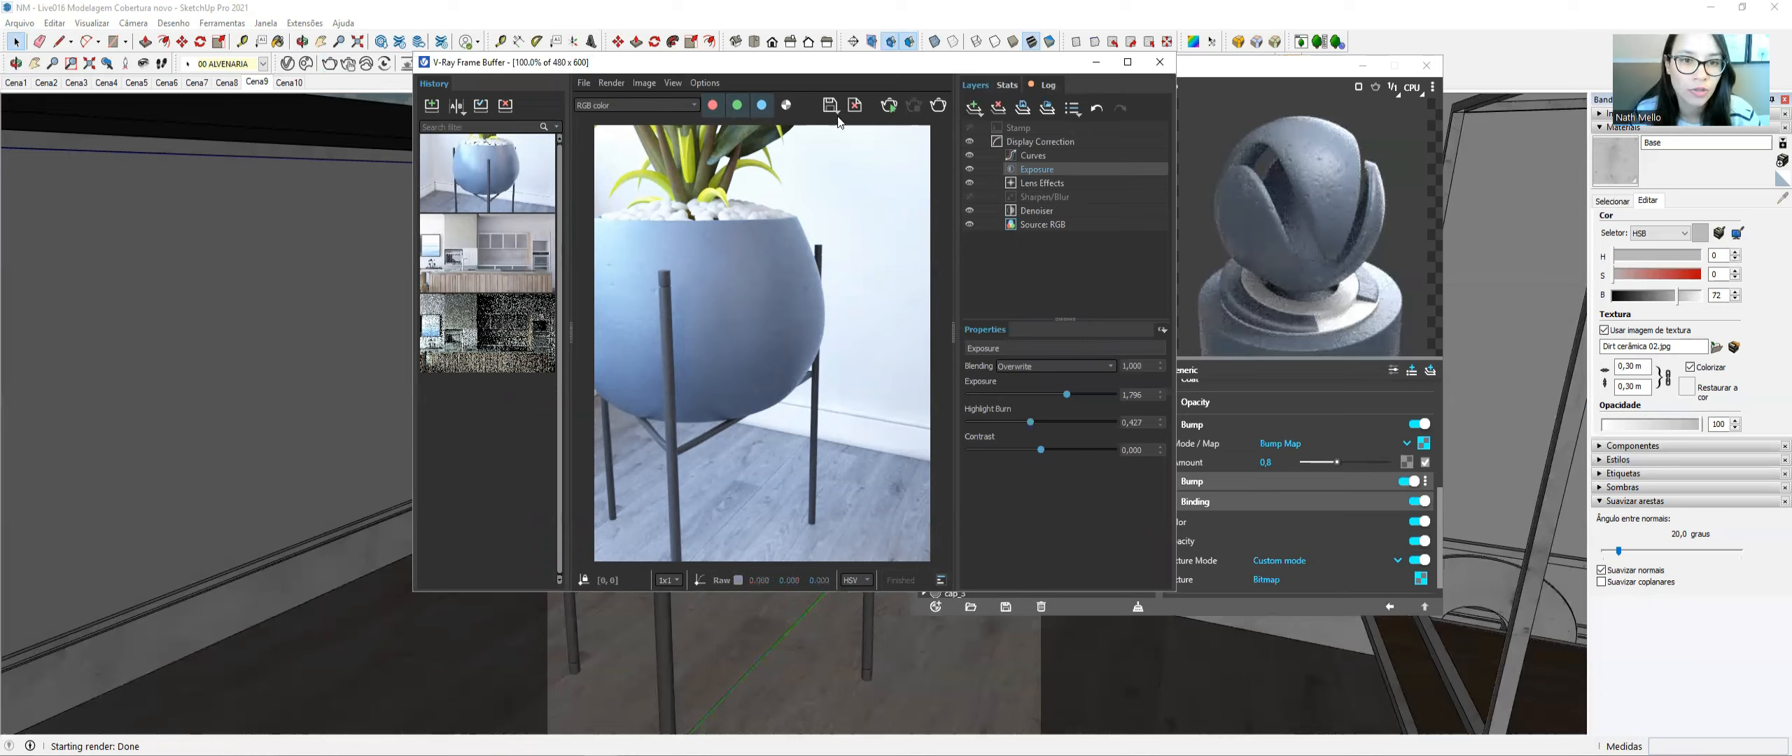
left_click_drag(571, 187, 524, 228)
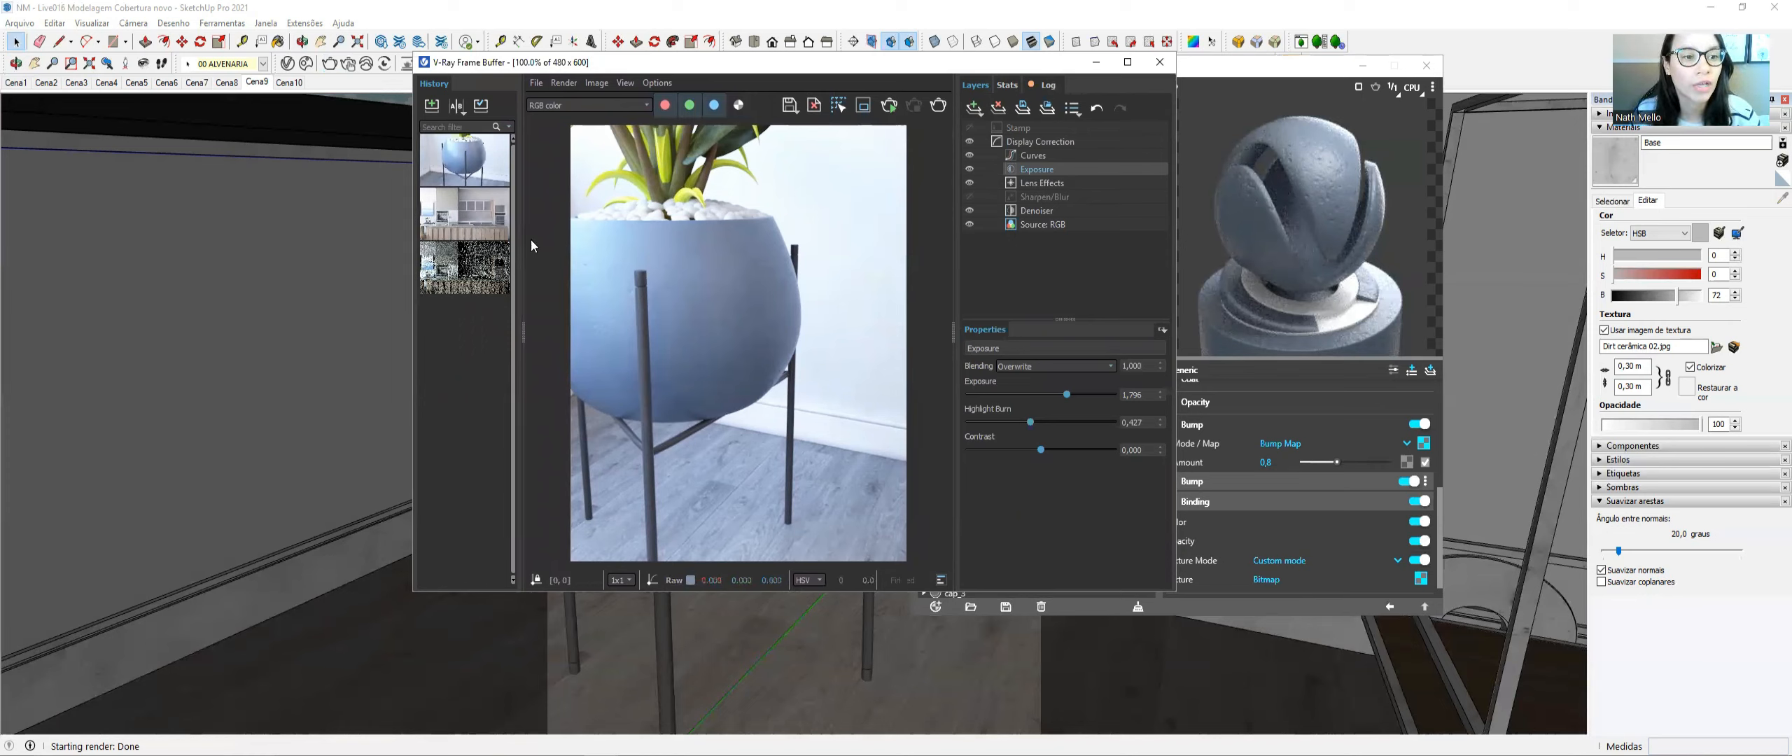
left_click_drag(525, 241, 572, 241)
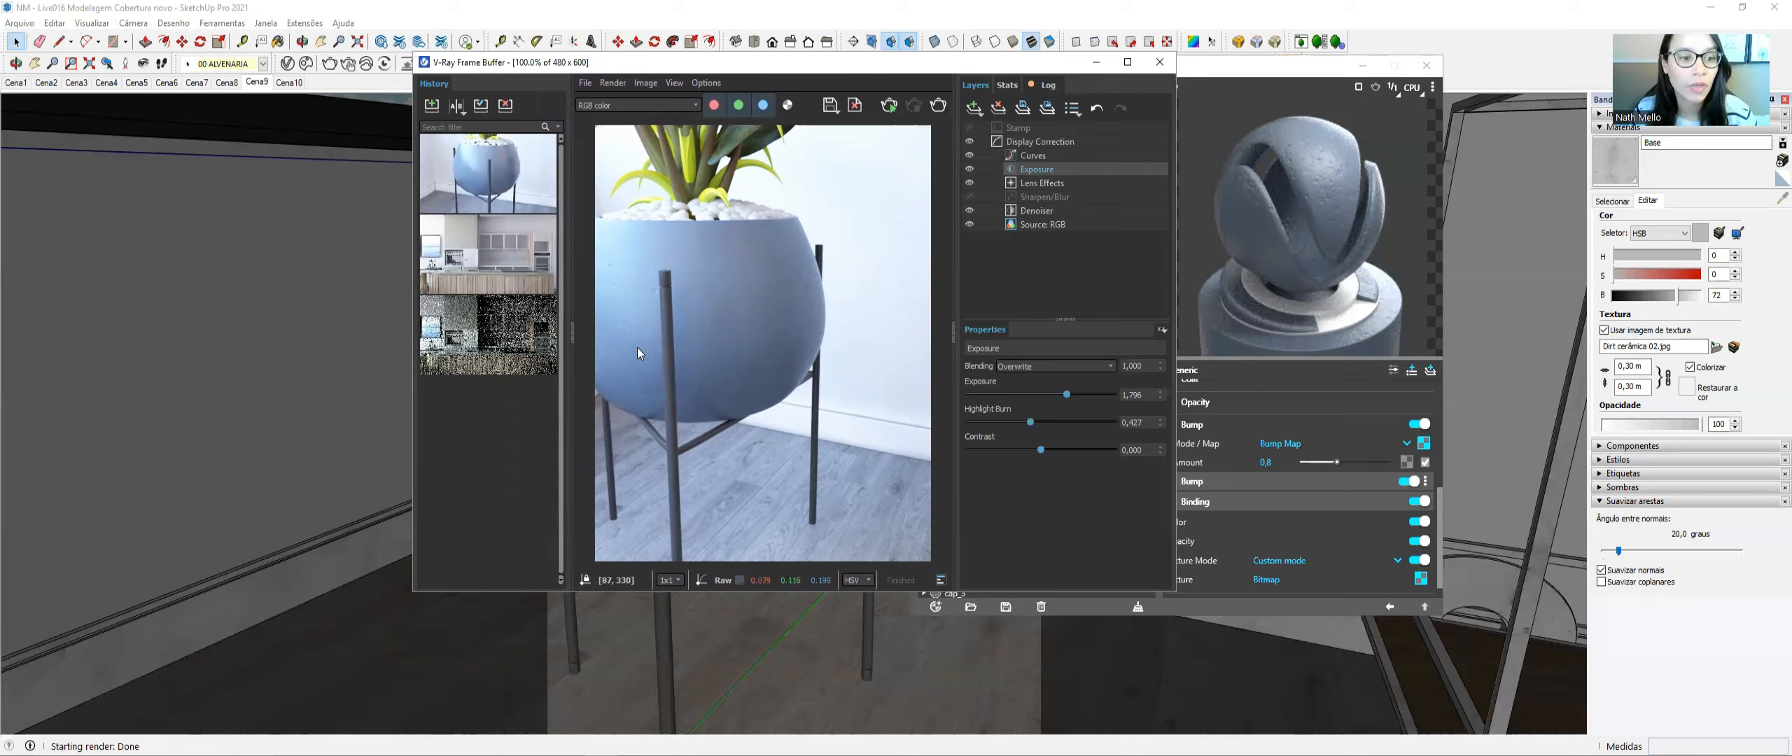
left_click_drag(572, 319, 535, 314)
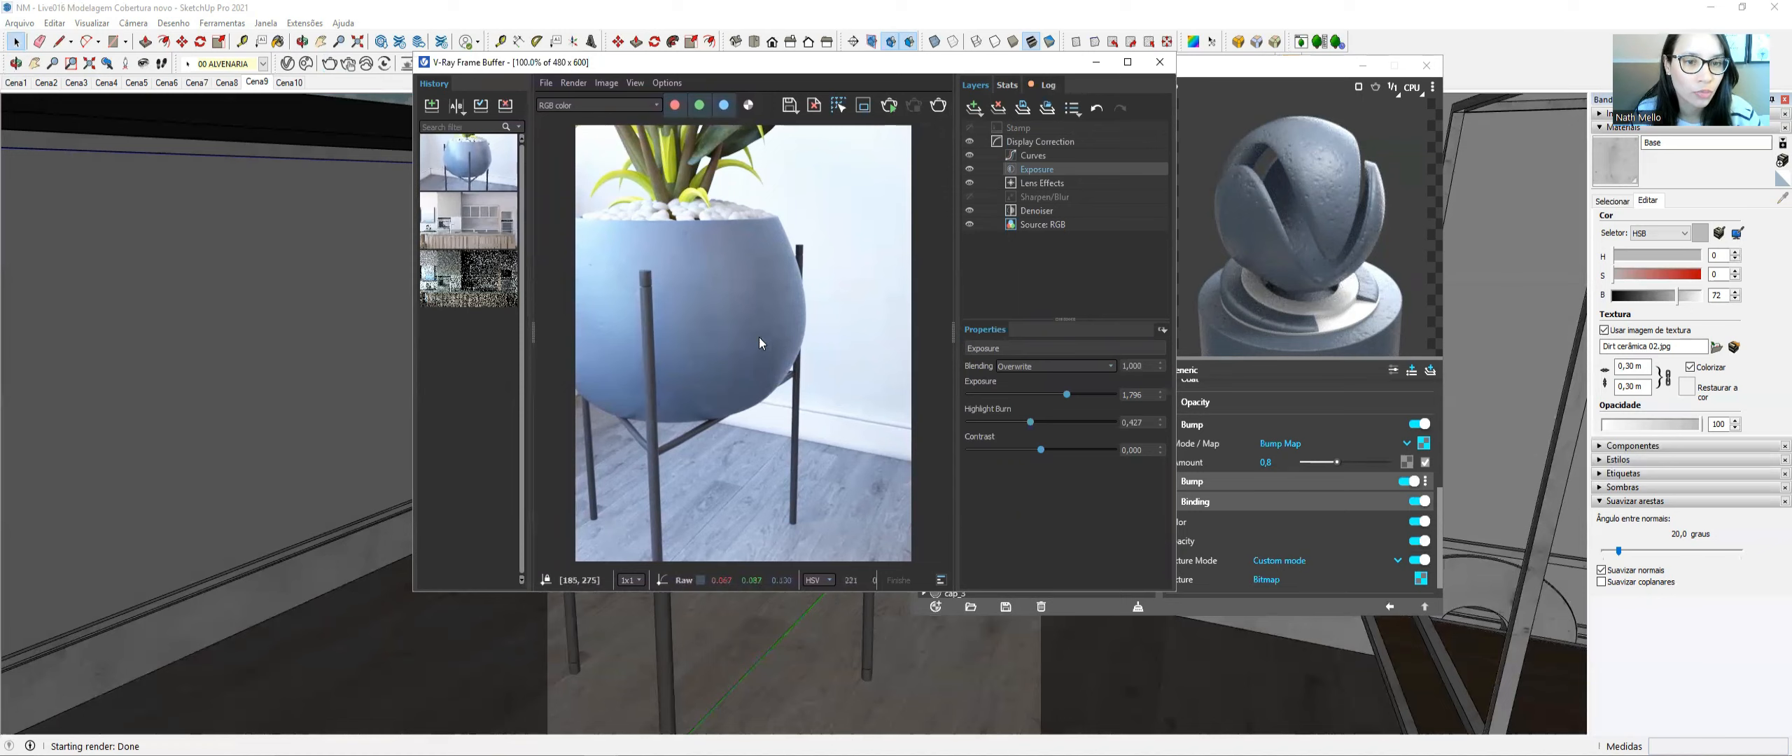
- Render only a rectangular region around the planter's pot, and turn region rendering off
left_click(860, 110)
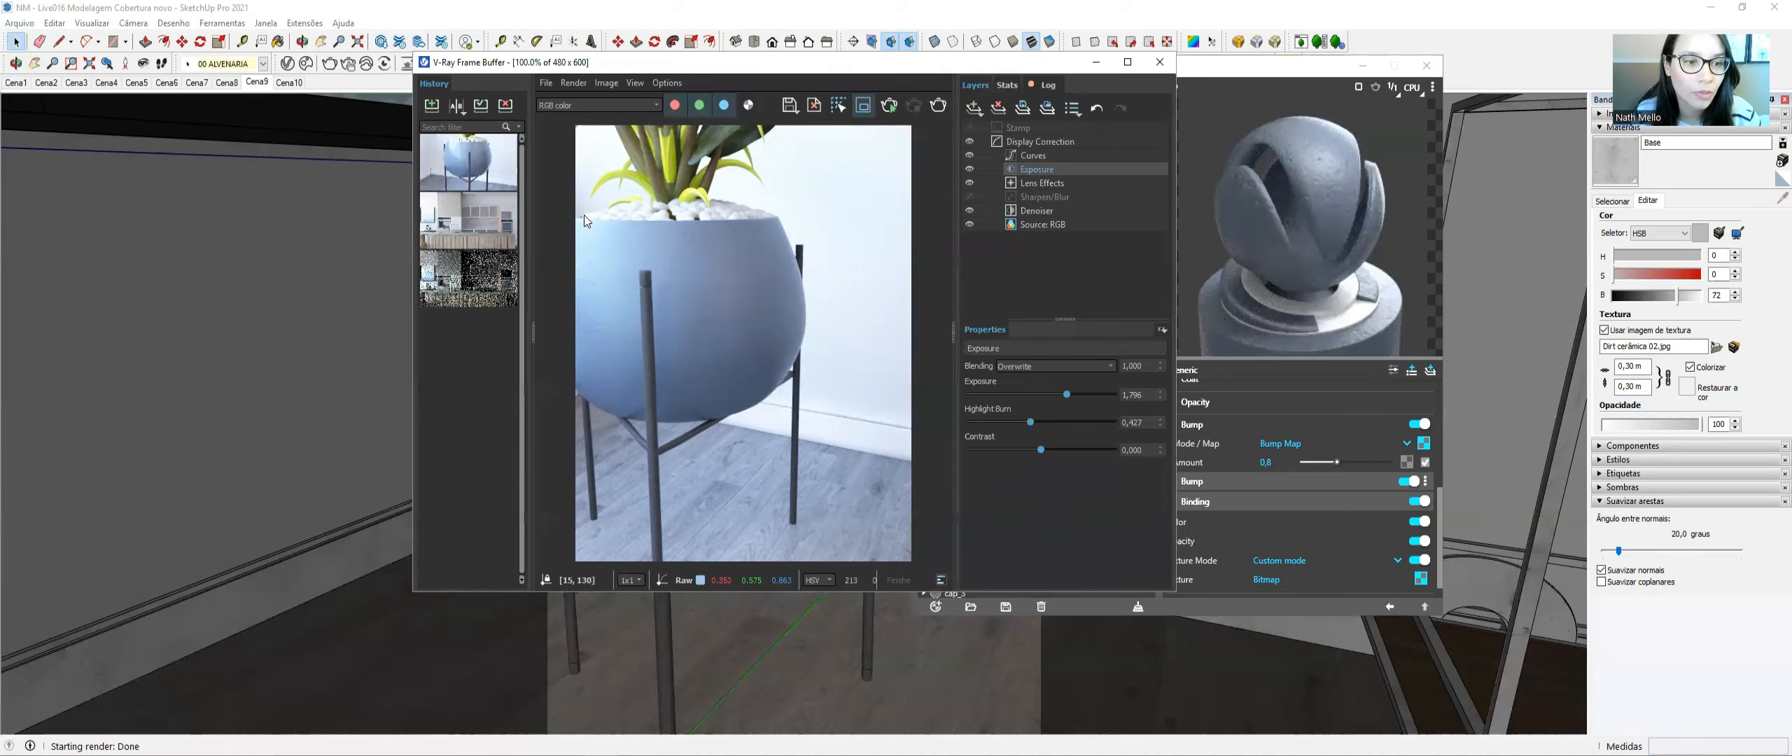
left_click_drag(578, 207, 808, 406)
mouse_move(533, 241)
left_mouse_down()
mouse_move(652, 259)
mouse_move(533, 268)
left_mouse_up()
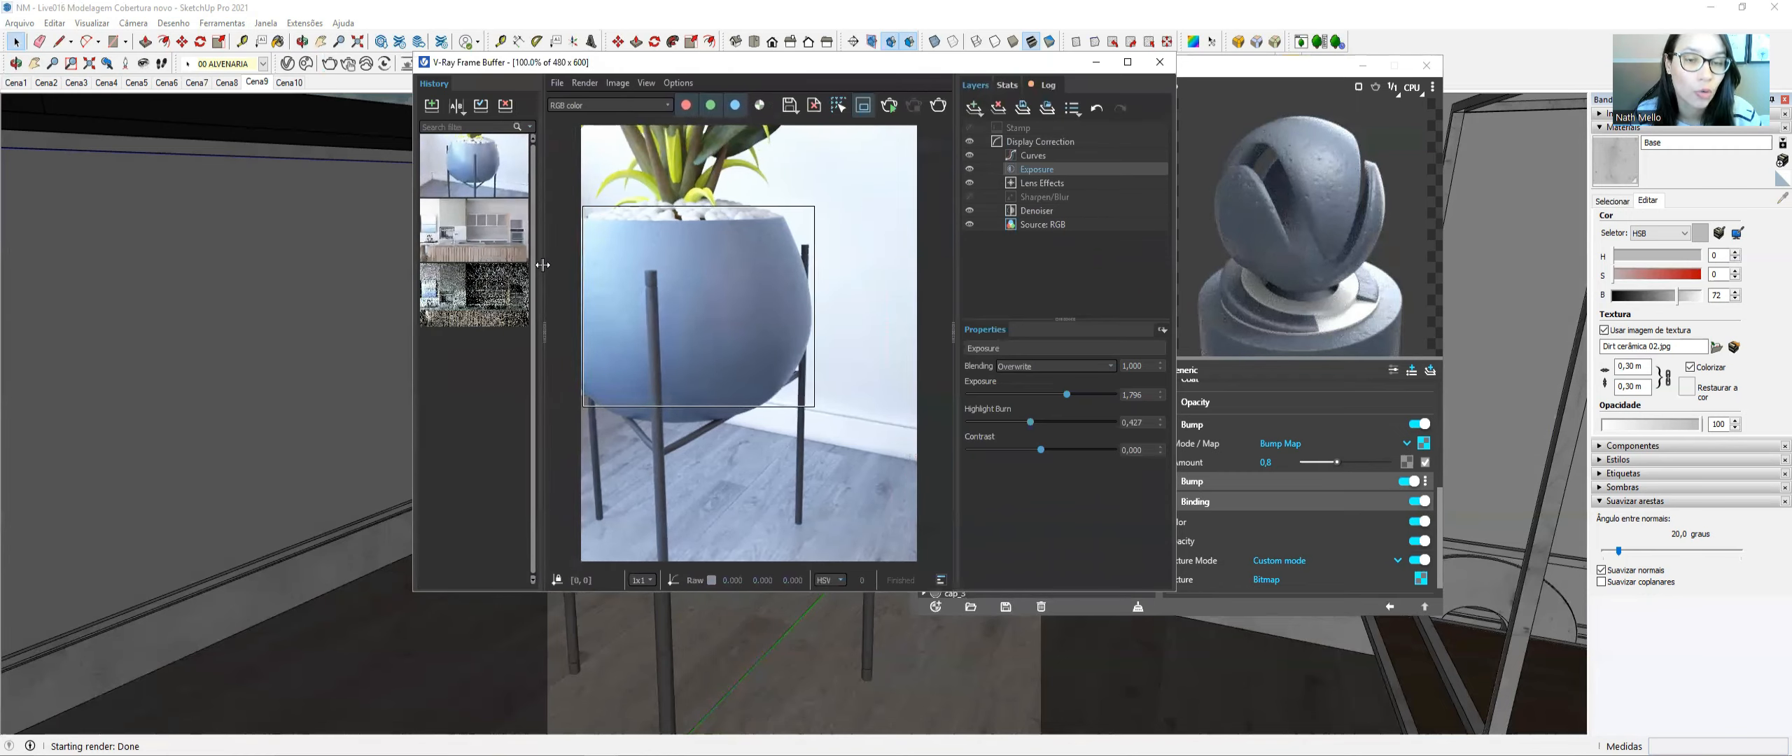
left_click_drag(584, 207, 581, 215)
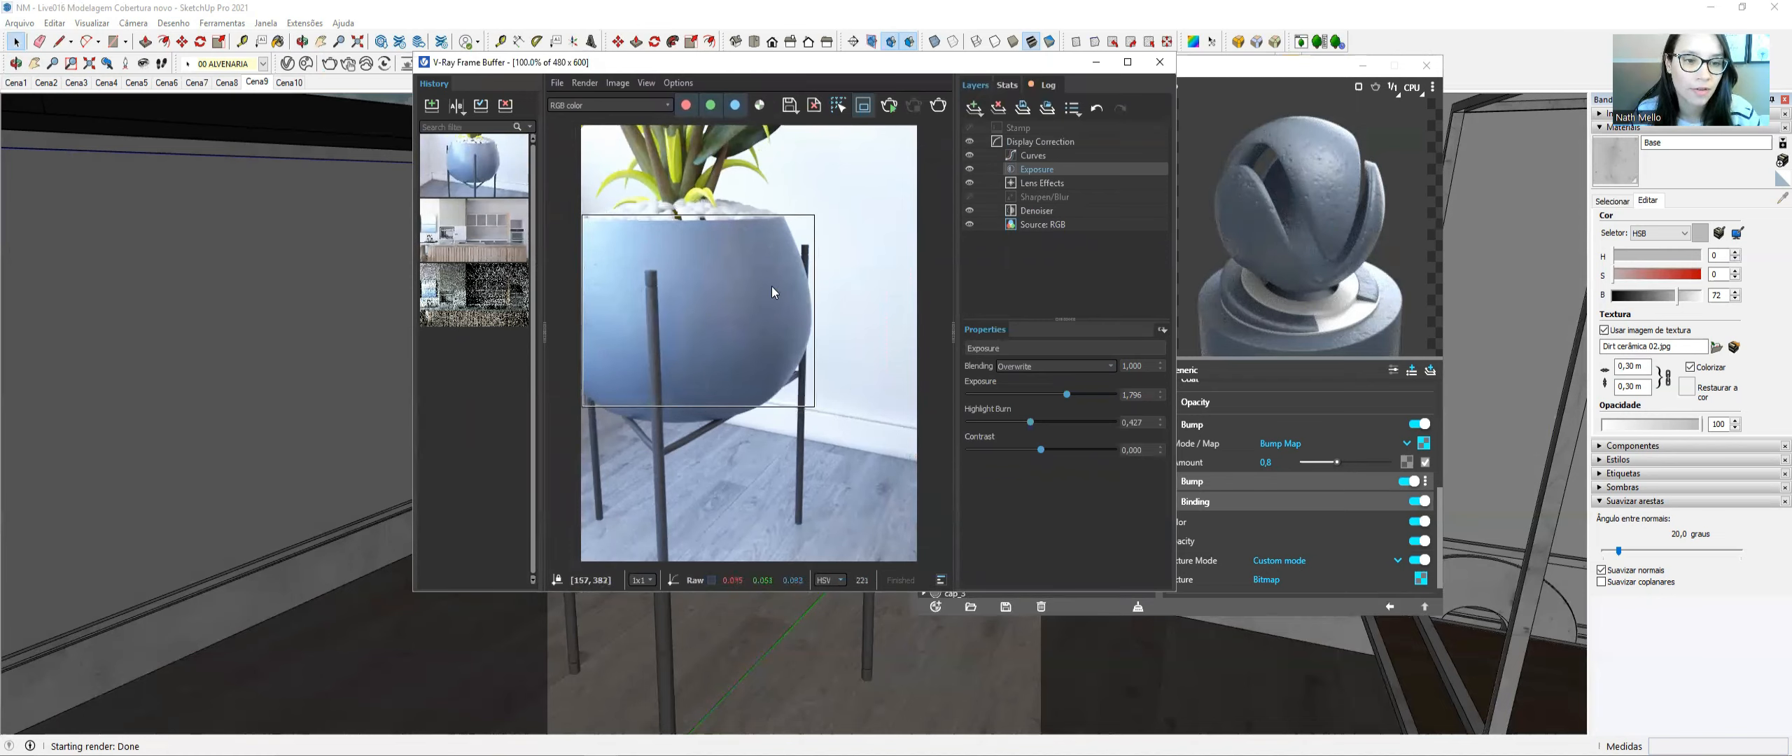
left_click(938, 106)
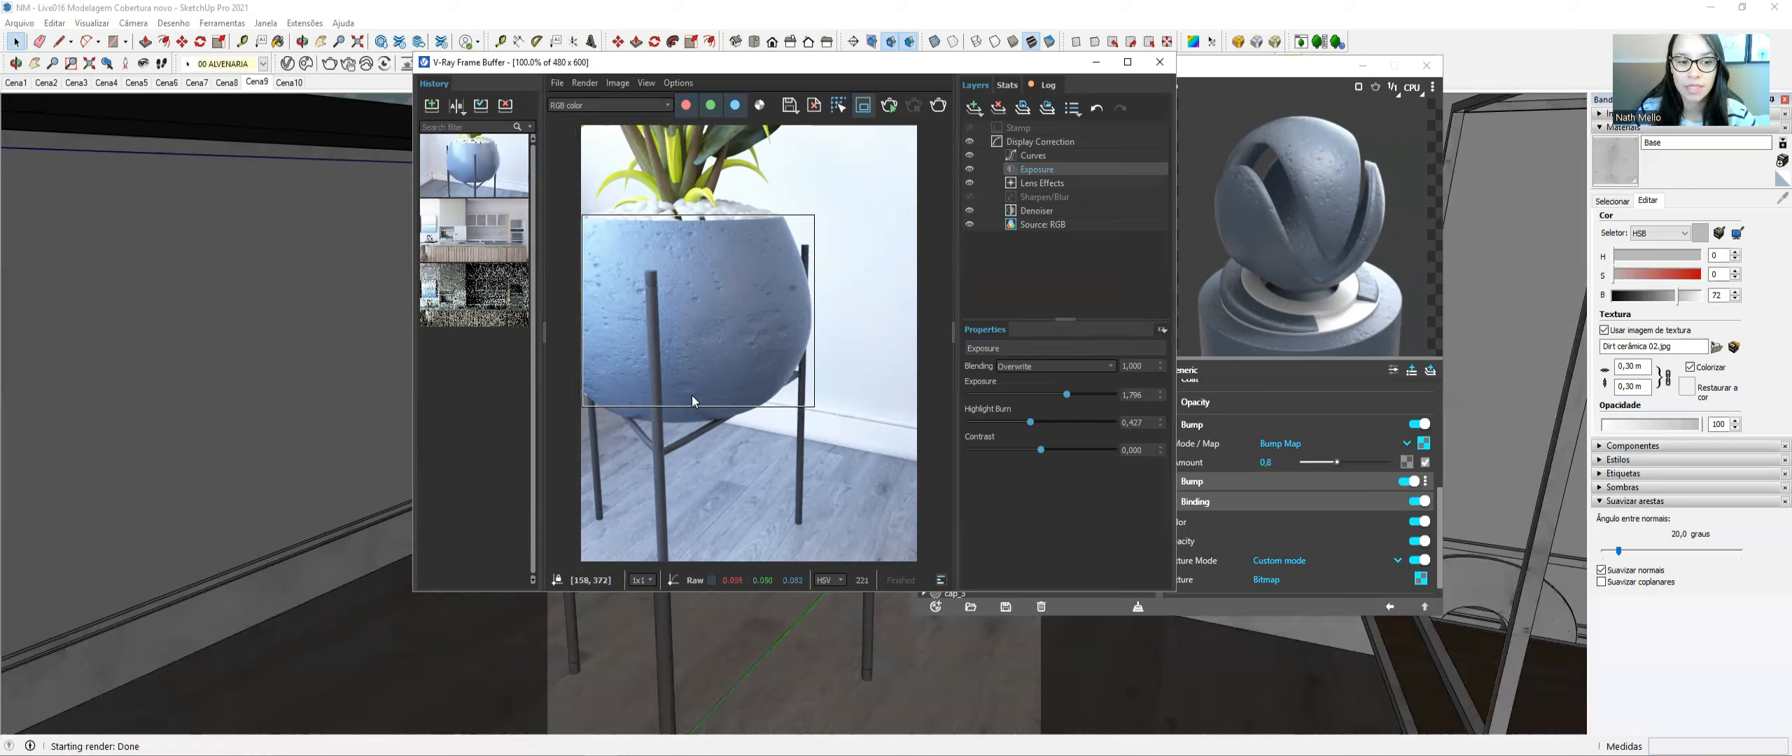
left_click(863, 107)
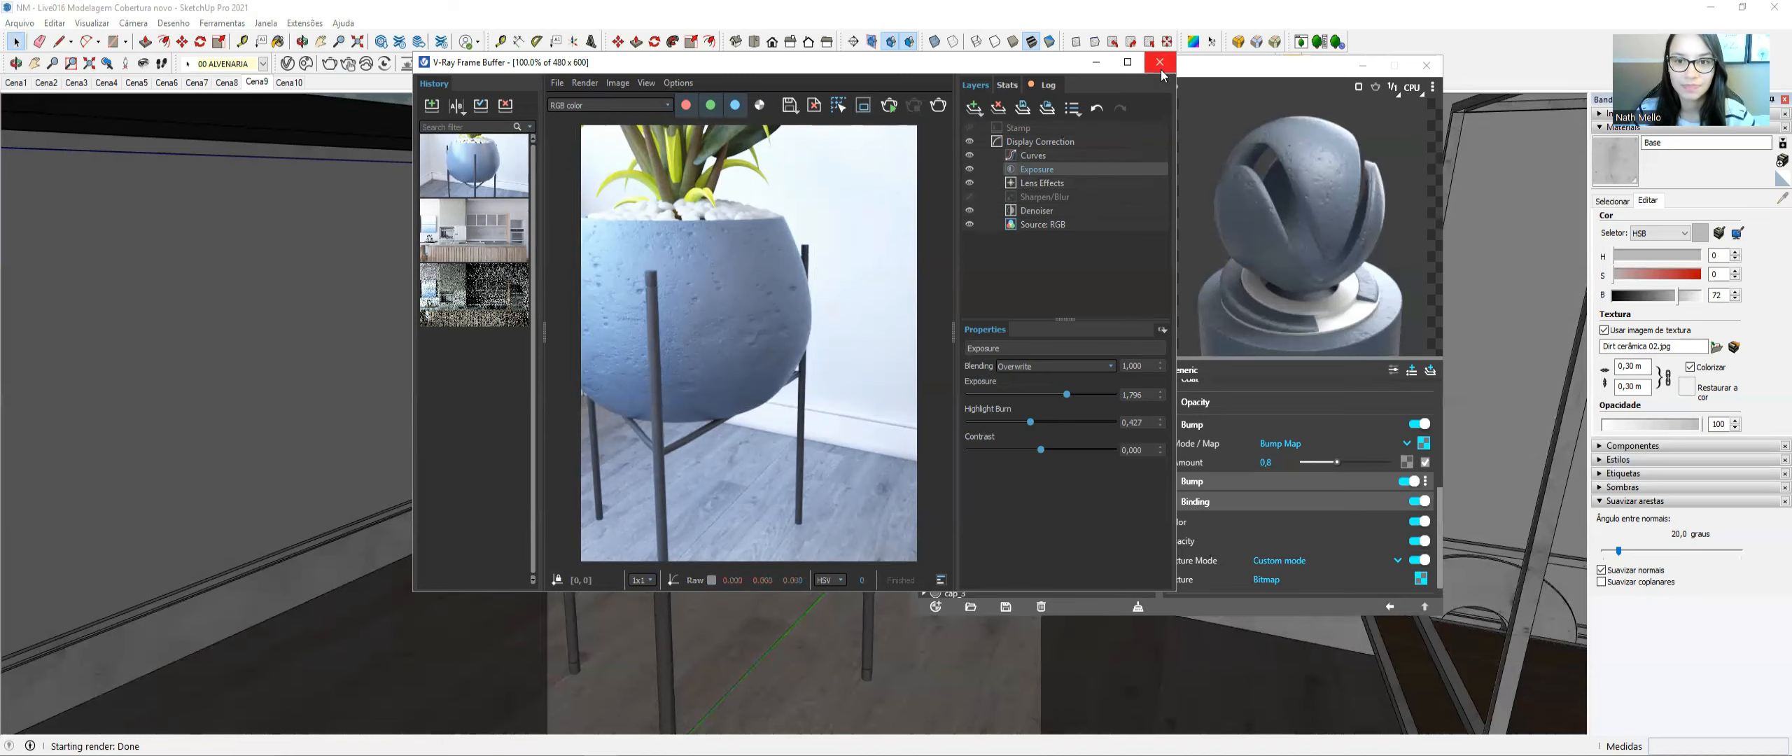
- Compare the newest planter render with the previous one as an A/B pair, and end the comparison
left_click_drag(1064, 65, 1087, 60)
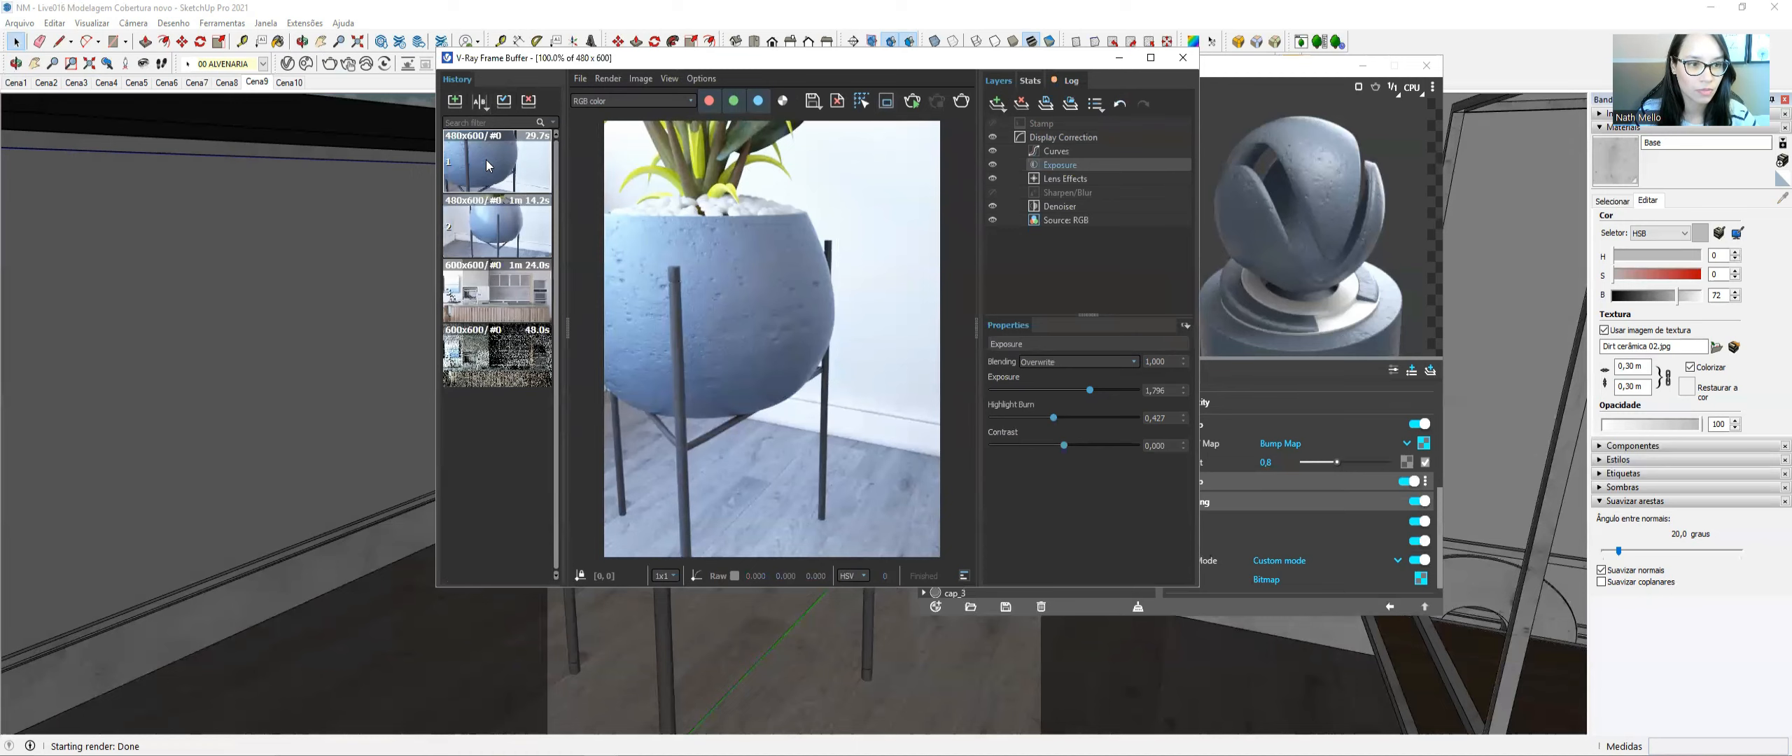
left_click(480, 102)
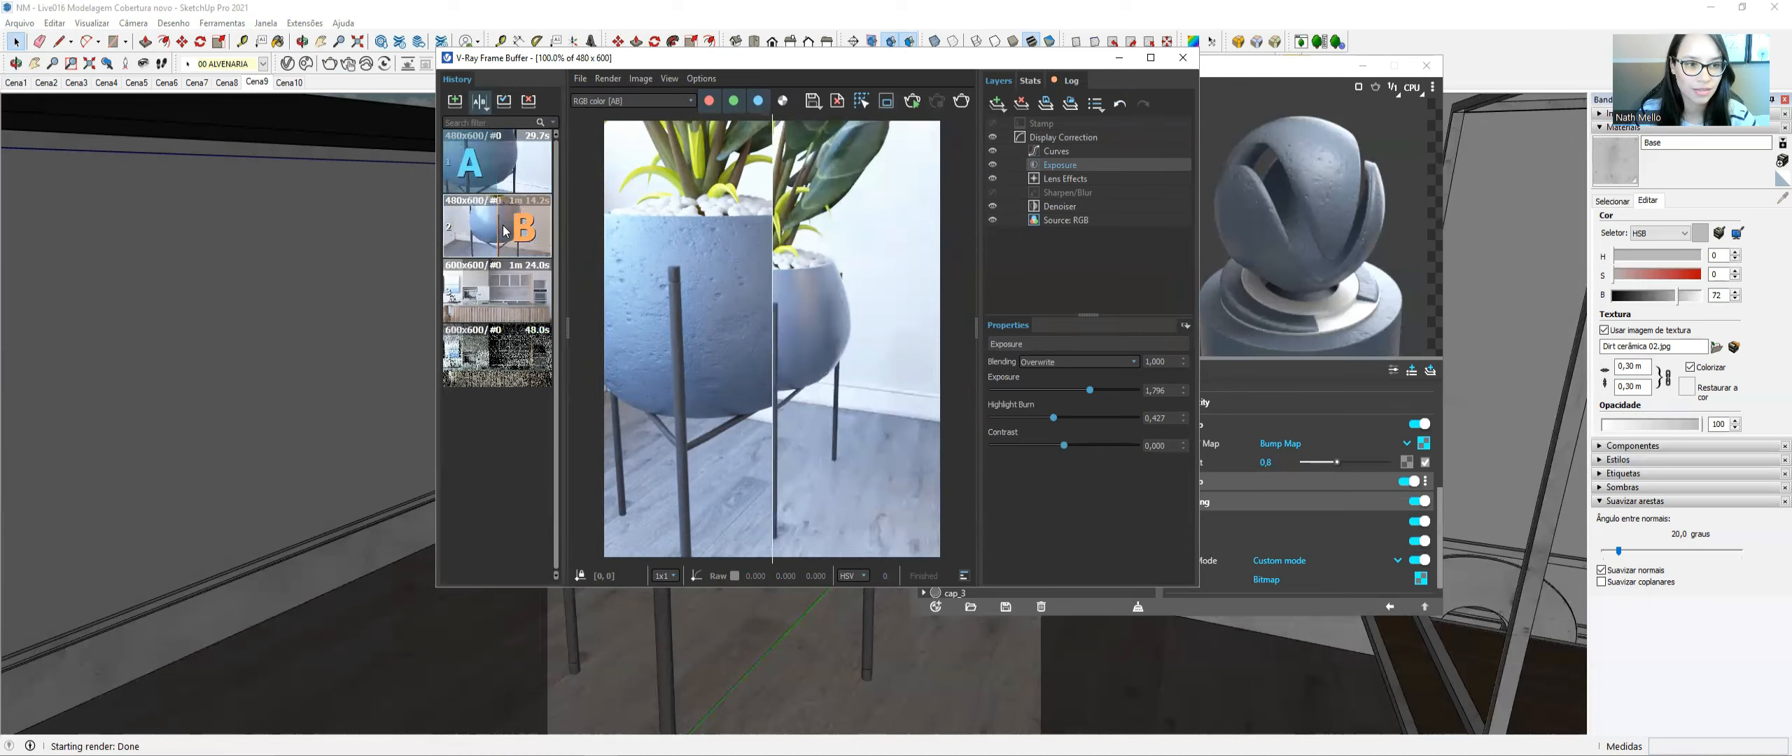
left_click_drag(773, 458, 941, 430)
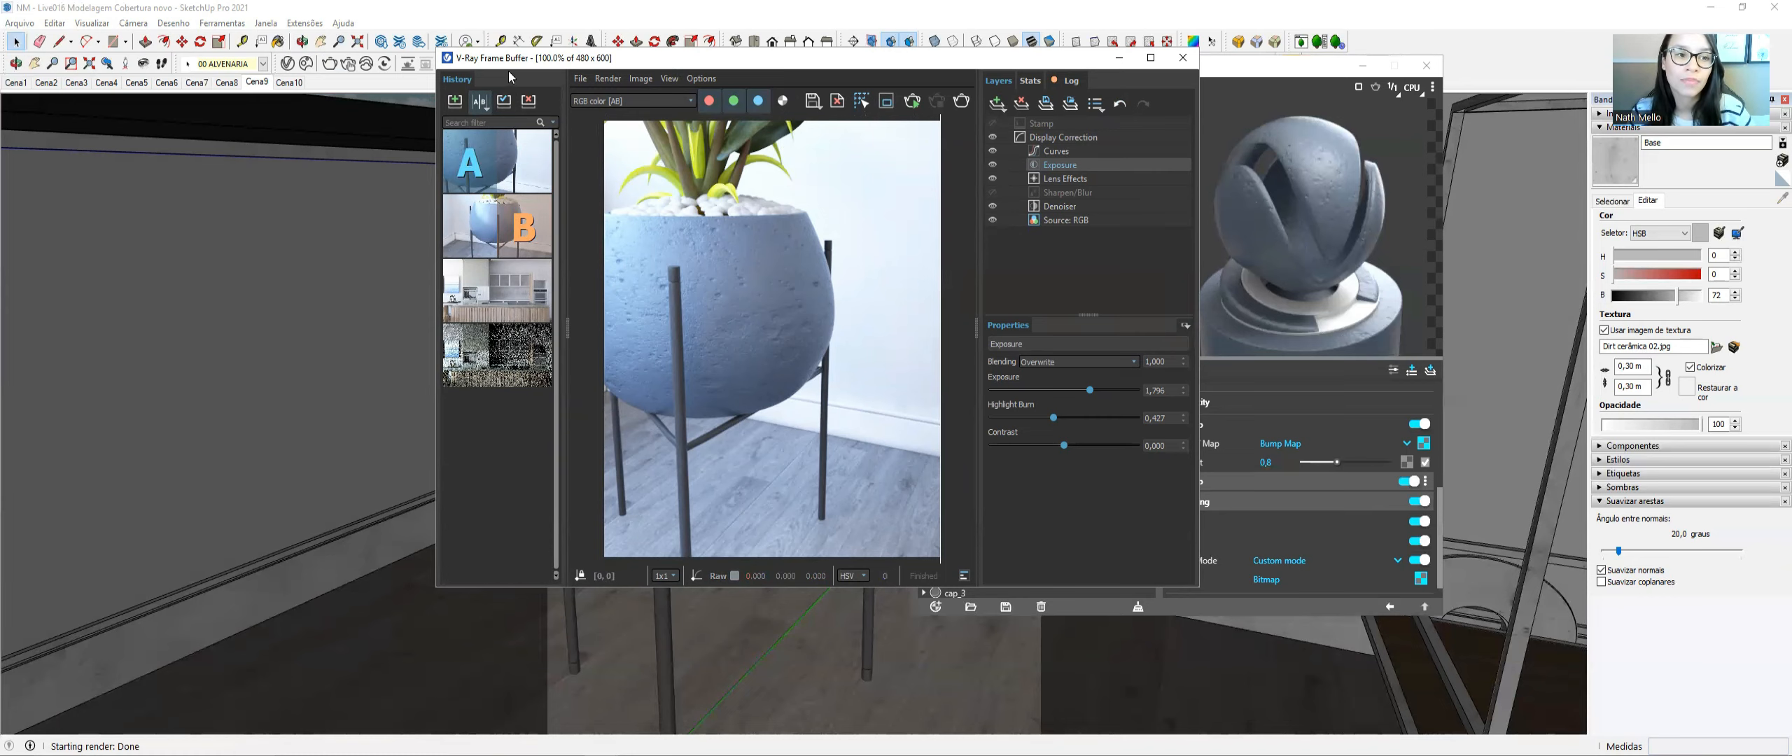
left_click(480, 101)
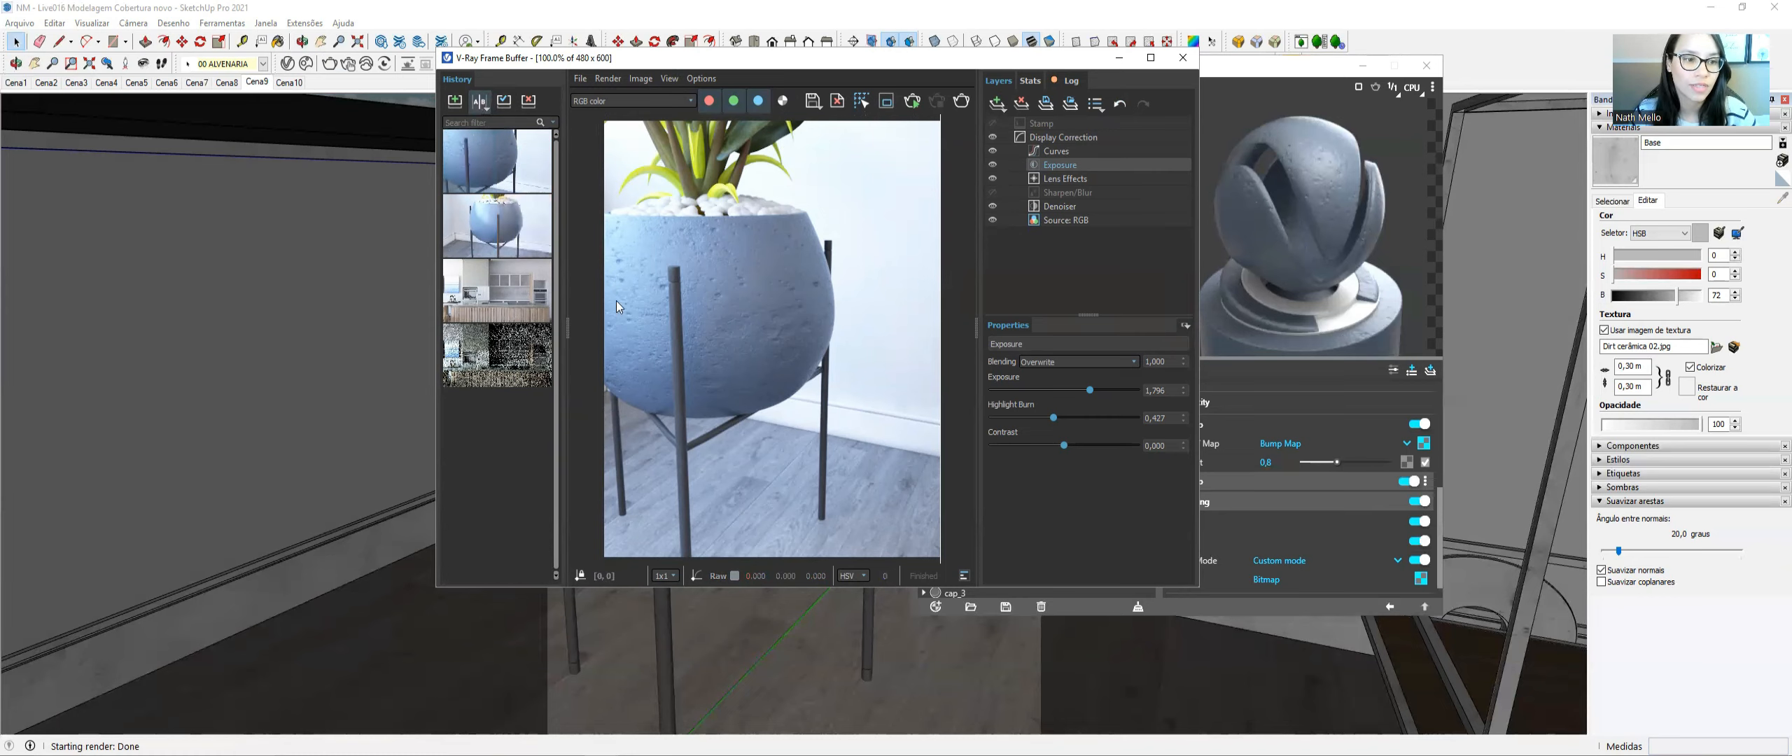
- Close the V-Ray Frame Buffer and the V-Ray Asset Editor
left_click(1183, 57)
left_click_drag(1183, 70, 847, 68)
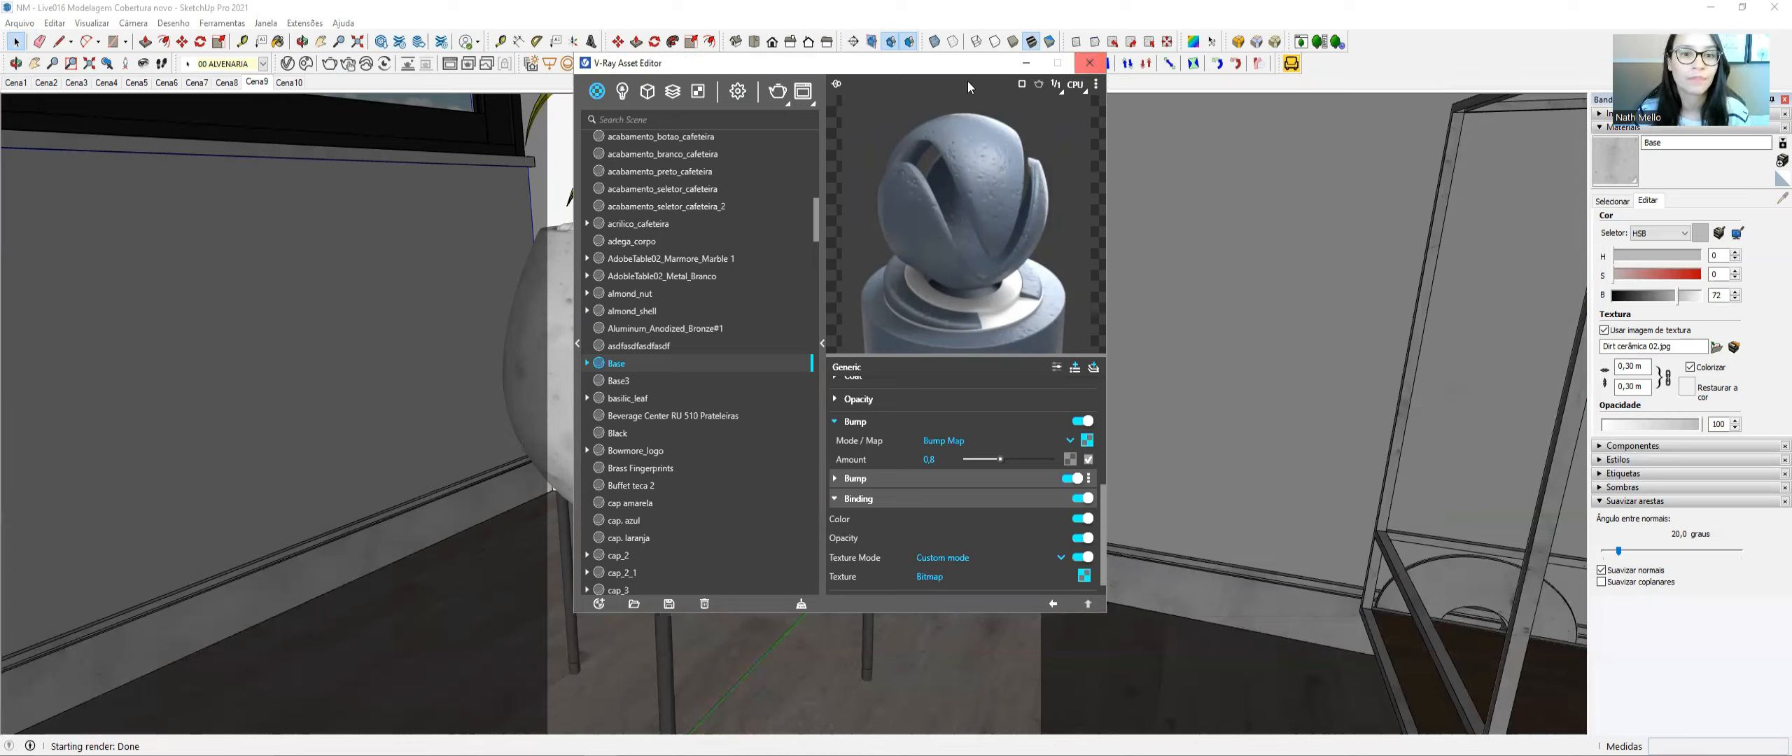
left_click(1095, 68)
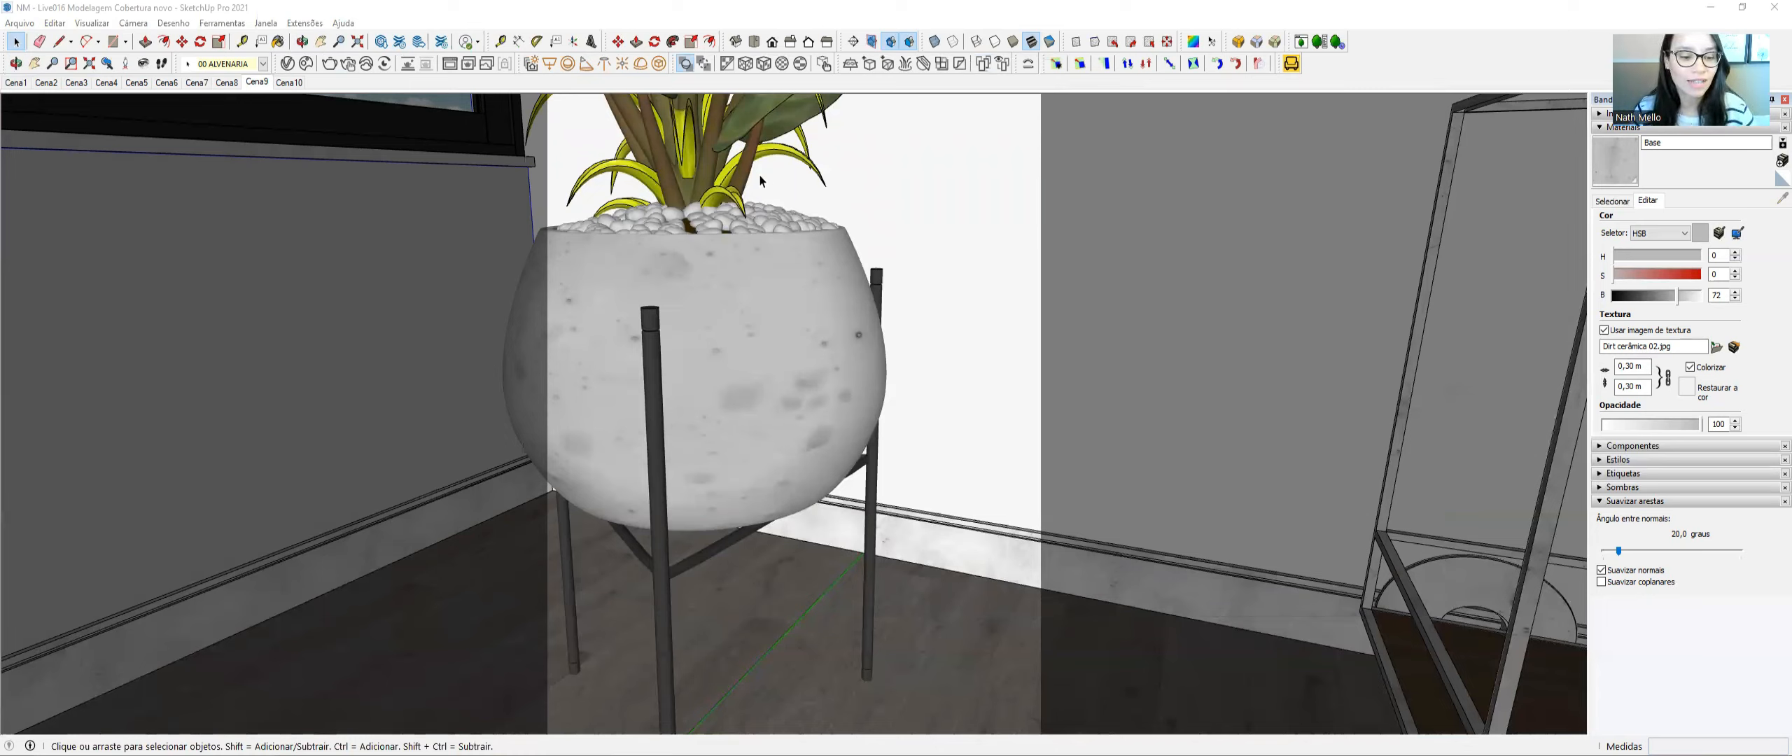
- Pull back from the planter to view the bar cart, table and cane-backed chair in the room
scroll(561, 321, "down", 3)
middle_click_drag(560, 321, 750, 348)
scroll(750, 350, "down", 2)
middle_click_drag(1112, 363, 890, 360, "shift")
scroll(889, 358, "down", 3)
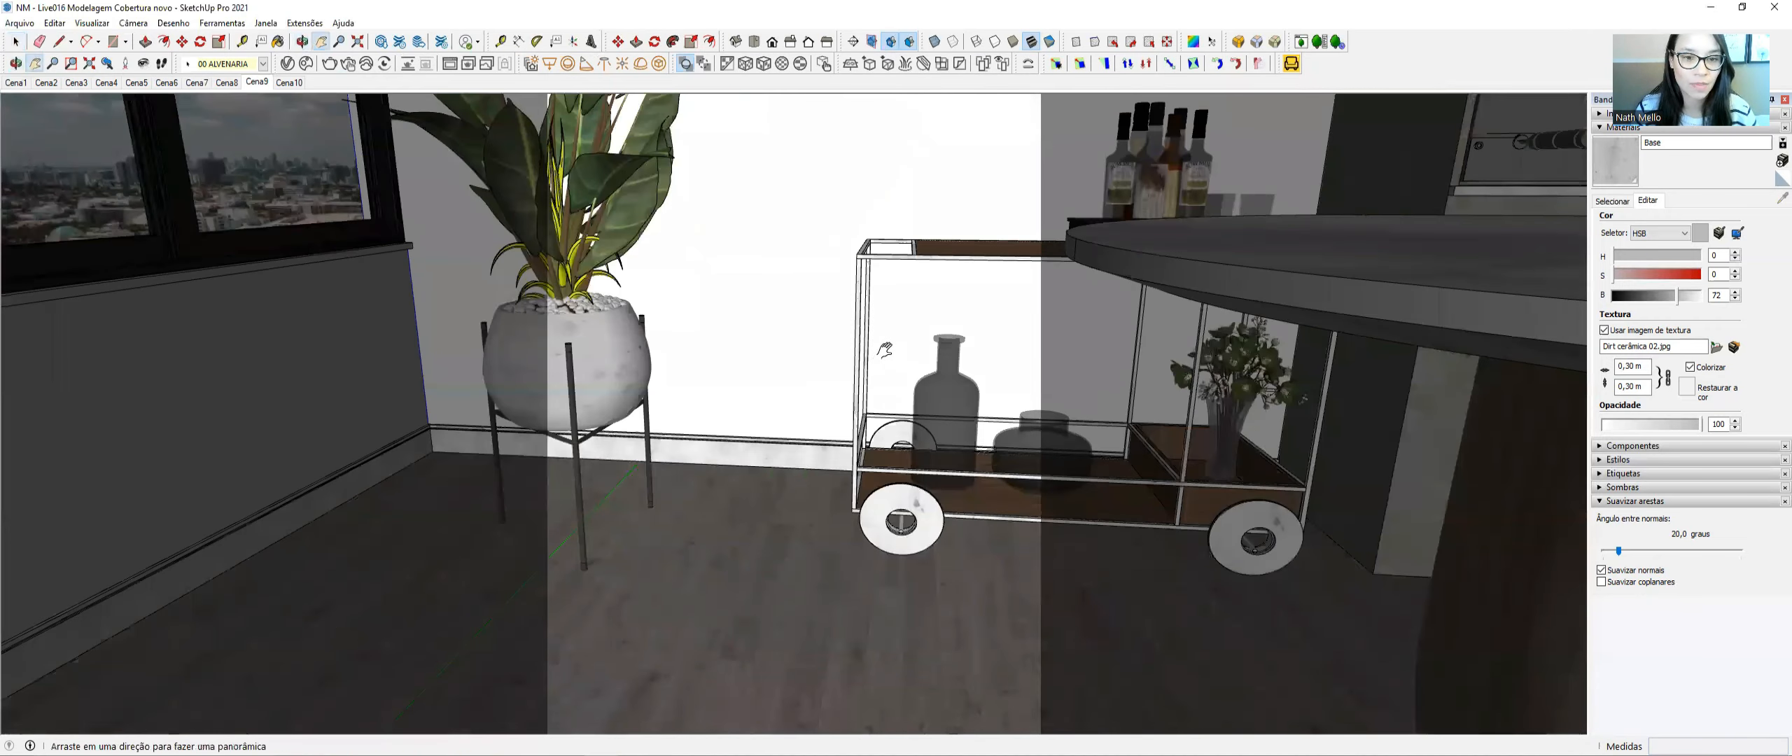
scroll(878, 353, "down", 2)
key("space")
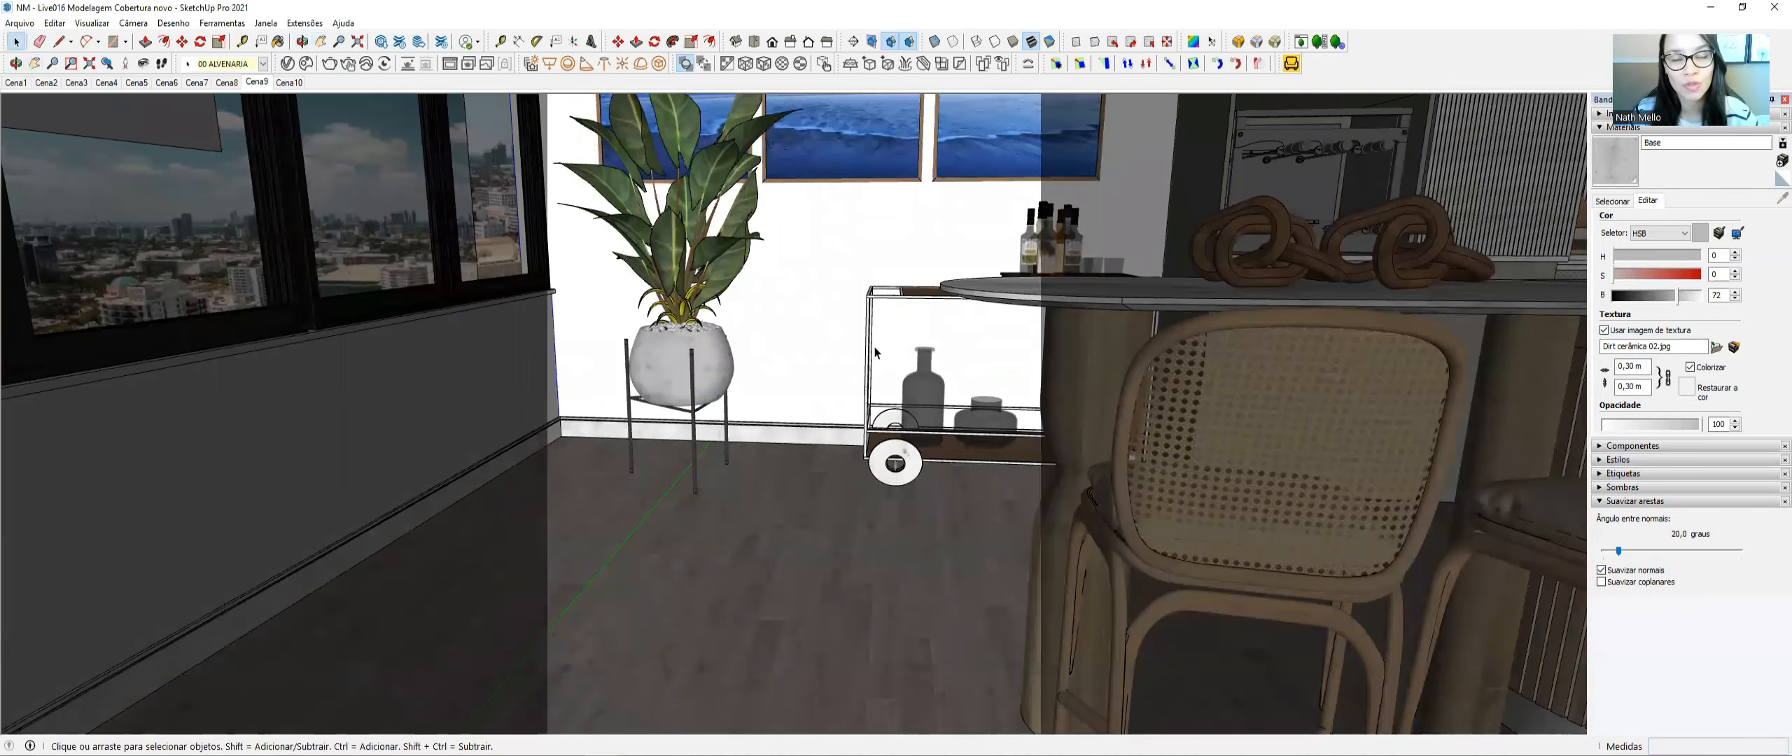